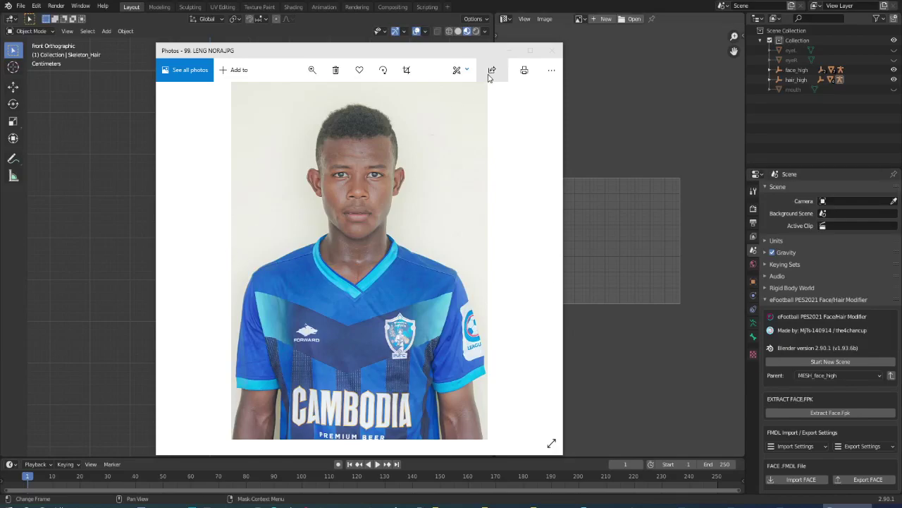
- Maximize the player's portrait in Photos and zoom in on the face and hair
{"action": "left_click", "coordinate": [530, 50]}
{"action": "scroll", "coordinate": [434, 147], "scroll_direction": "up", "scroll_amount": 1}
{"action": "scroll", "coordinate": [434, 148], "scroll_direction": "up", "scroll_amount": 2}
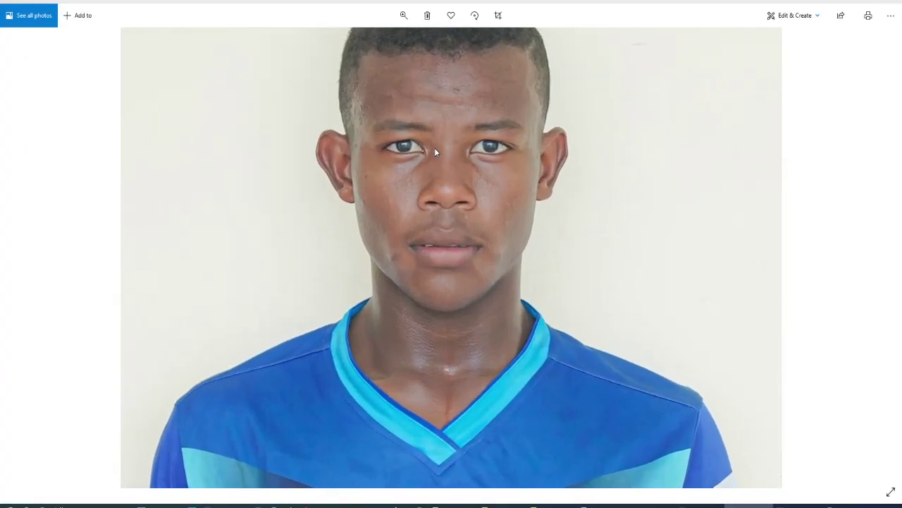
{"action": "left_click_drag", "start_coordinate": [434, 147], "coordinate": [414, 230]}
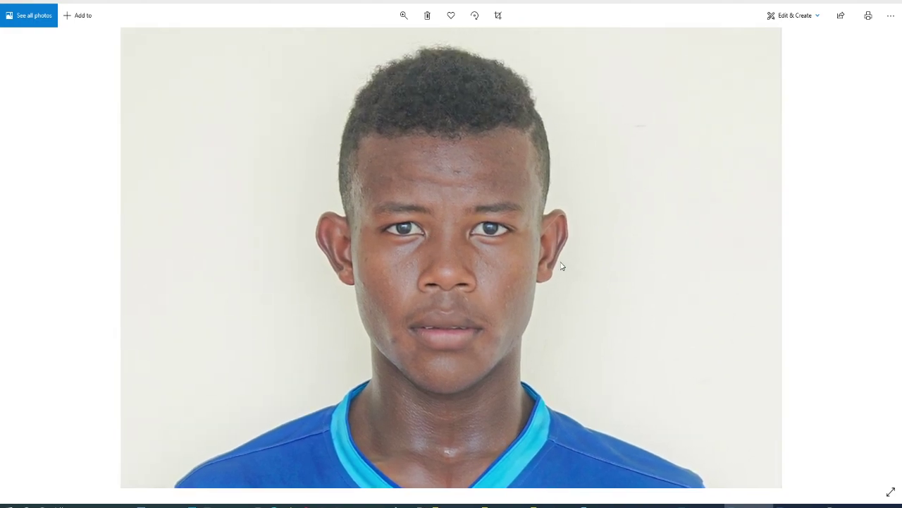
- Close Photos, orbit the head model, then return to front orthographic view with Numpad 1
{"action": "left_click", "coordinate": [891, 2]}
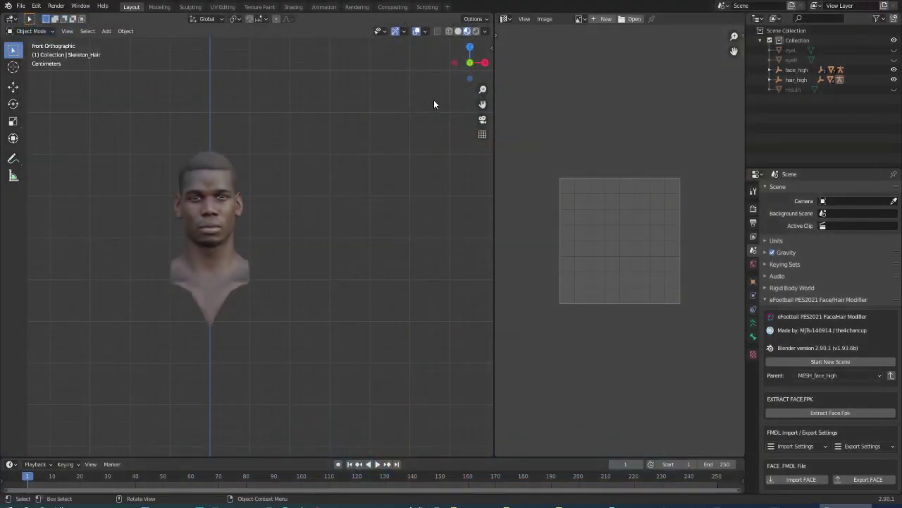
{"action": "scroll", "coordinate": [177, 210], "scroll_direction": "up", "scroll_amount": 2}
{"action": "mouse_move", "coordinate": [175, 211]}
{"action": "middle_mouse_down"}
{"action": "mouse_move", "coordinate": [306, 203]}
{"action": "mouse_move", "coordinate": [259, 222]}
{"action": "mouse_move", "coordinate": [64, 216]}
{"action": "mouse_move", "coordinate": [363, 215]}
{"action": "mouse_move", "coordinate": [216, 218]}
{"action": "middle_mouse_up"}
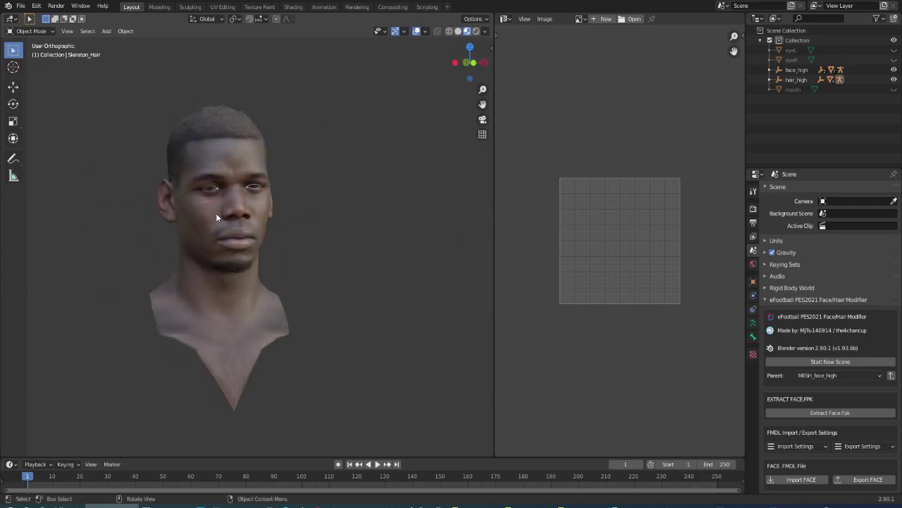
{"action": "key", "text": "KP_1"}
{"action": "scroll", "coordinate": [239, 175], "scroll_direction": "up", "scroll_amount": 3}
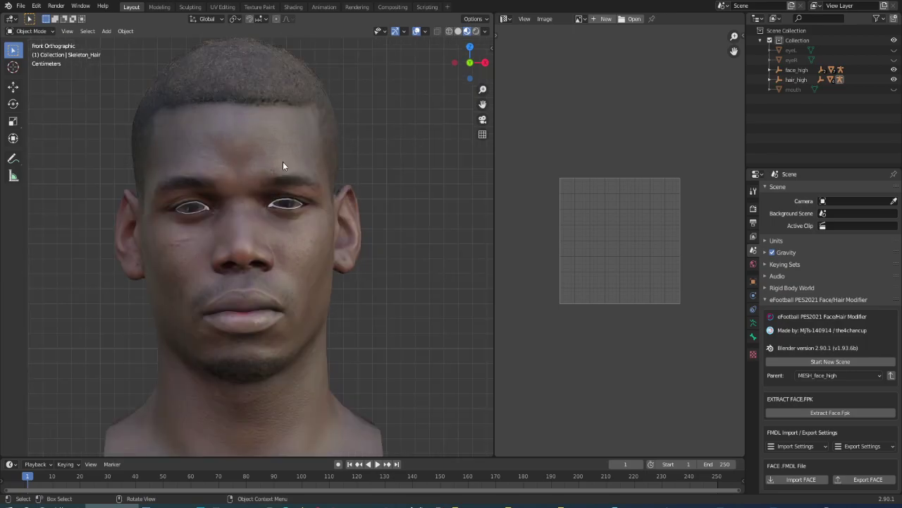
{"action": "scroll", "coordinate": [331, 166], "scroll_direction": "down", "scroll_amount": 1}
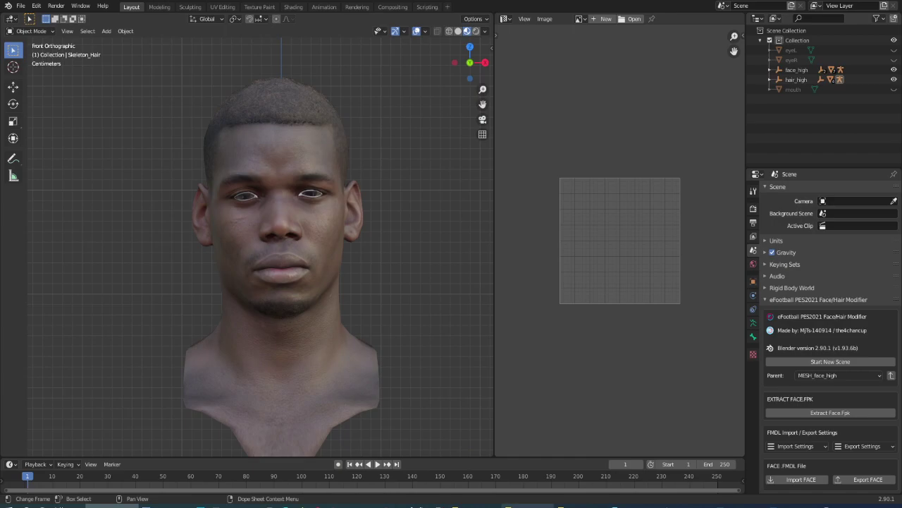
- Drag the player's JPG from File Explorer into the 3D viewport as a reference image
{"action": "key", "text": "alt+Tab"}
{"action": "left_click_drag", "start_coordinate": [438, 176], "coordinate": [127, 233]}
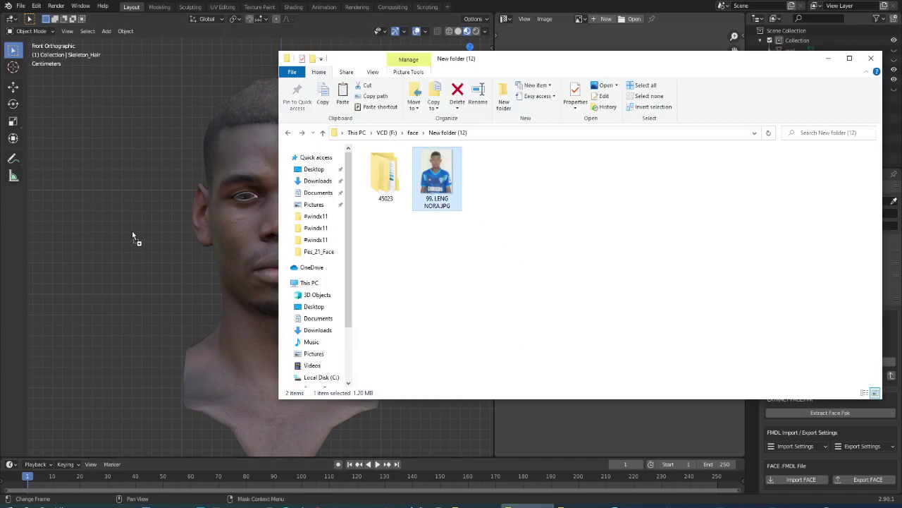
{"action": "scroll", "coordinate": [347, 196], "scroll_direction": "down", "scroll_amount": 5}
{"action": "scroll", "coordinate": [354, 194], "scroll_direction": "down", "scroll_amount": 5}
{"action": "scroll", "coordinate": [352, 192], "scroll_direction": "down", "scroll_amount": 2}
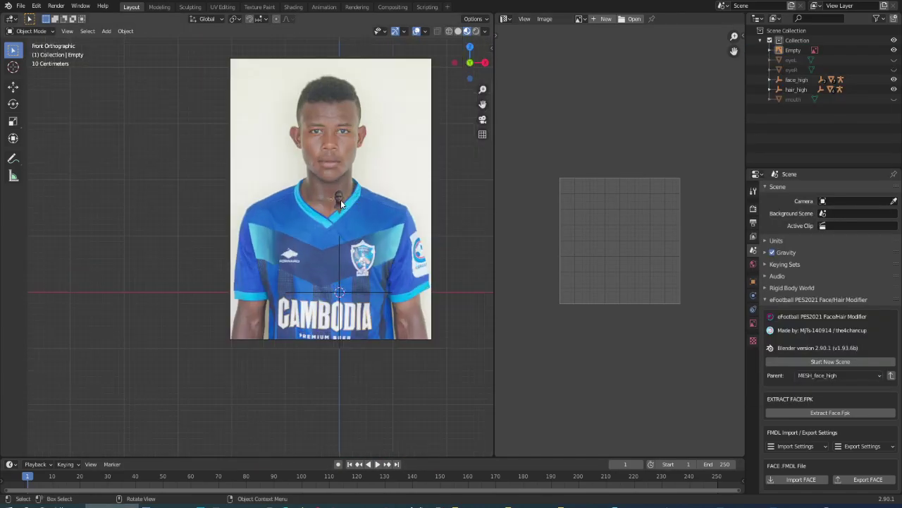
- Shrink the reference photo, line it up behind the head model, and turn X-ray on
{"action": "scroll", "coordinate": [350, 191], "scroll_direction": "down", "scroll_amount": 1}
{"action": "left_click", "coordinate": [420, 182]}
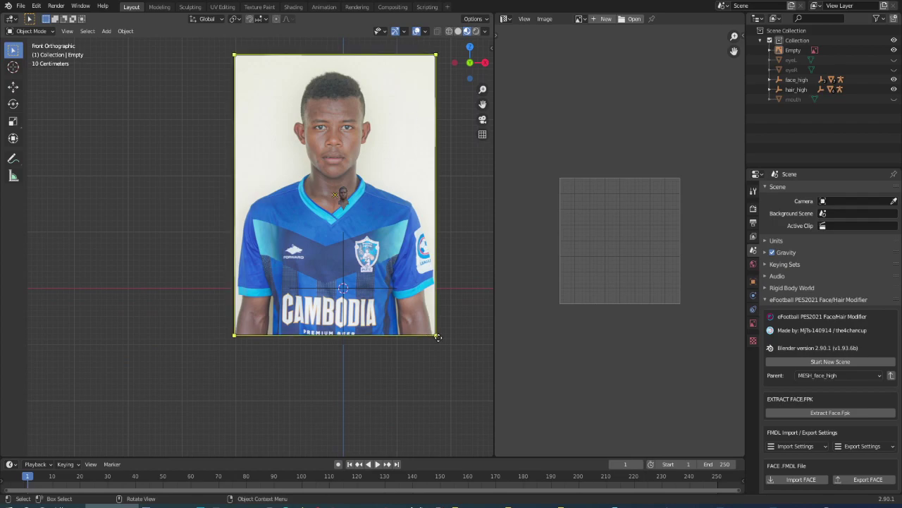
{"action": "mouse_move", "coordinate": [437, 337]}
{"action": "left_mouse_down"}
{"action": "mouse_move", "coordinate": [250, 85]}
{"action": "mouse_move", "coordinate": [341, 210]}
{"action": "left_mouse_up"}
{"action": "scroll", "coordinate": [342, 211], "scroll_direction": "up", "scroll_amount": 5}
{"action": "scroll", "coordinate": [342, 211], "scroll_direction": "up", "scroll_amount": 6}
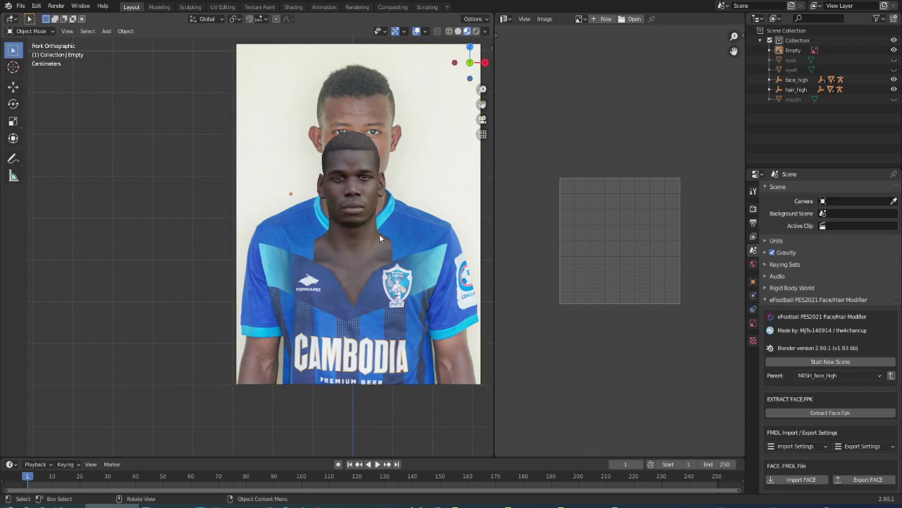
{"action": "left_click", "coordinate": [379, 239]}
{"action": "mouse_move", "coordinate": [480, 384]}
{"action": "left_mouse_down"}
{"action": "mouse_move", "coordinate": [423, 311]}
{"action": "mouse_move", "coordinate": [438, 332]}
{"action": "left_mouse_up"}
{"action": "left_click_drag", "start_coordinate": [339, 188], "coordinate": [353, 248]}
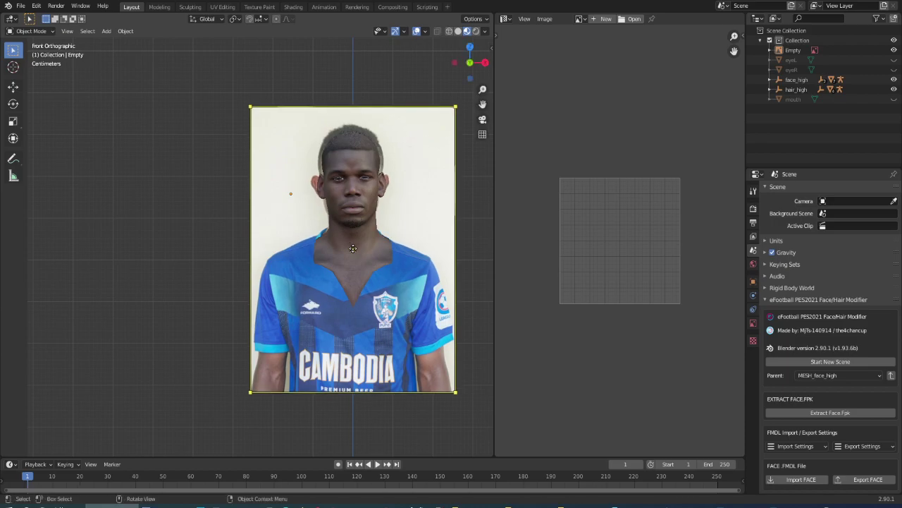
{"action": "left_click", "coordinate": [440, 31]}
- Shrink the reference photo slightly and move it with G to fit the face mesh
{"action": "scroll", "coordinate": [376, 233], "scroll_direction": "up", "scroll_amount": 4}
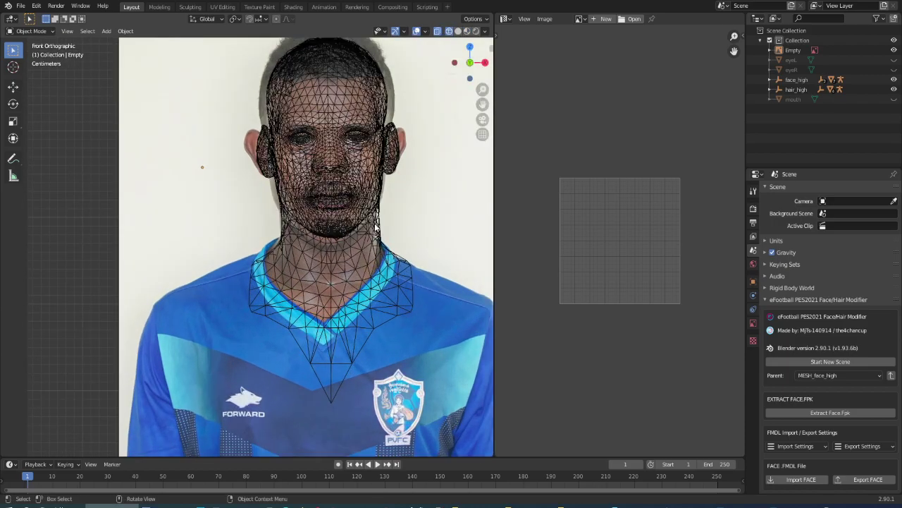
{"action": "scroll", "coordinate": [326, 225], "scroll_direction": "up", "scroll_amount": 1}
{"action": "scroll", "coordinate": [325, 225], "scroll_direction": "down", "scroll_amount": 3}
{"action": "scroll", "coordinate": [341, 152], "scroll_direction": "down", "scroll_amount": 2}
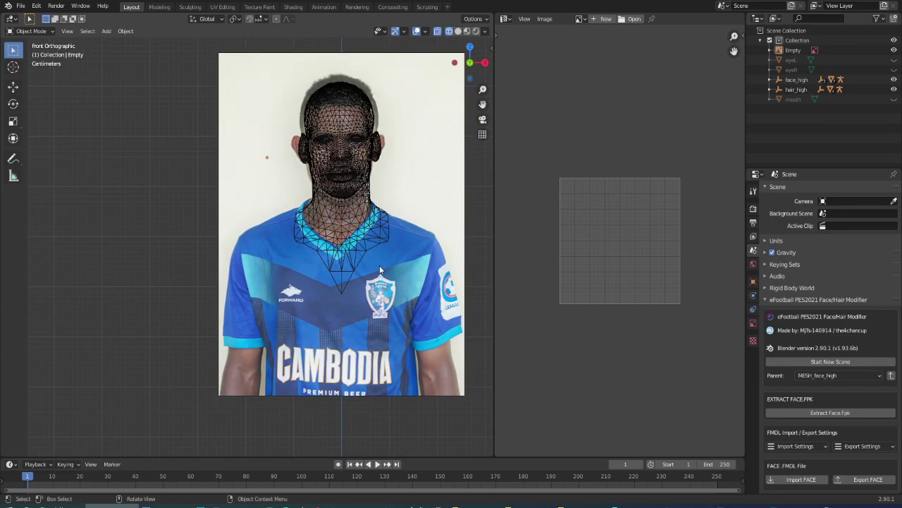
{"action": "left_click", "coordinate": [407, 351]}
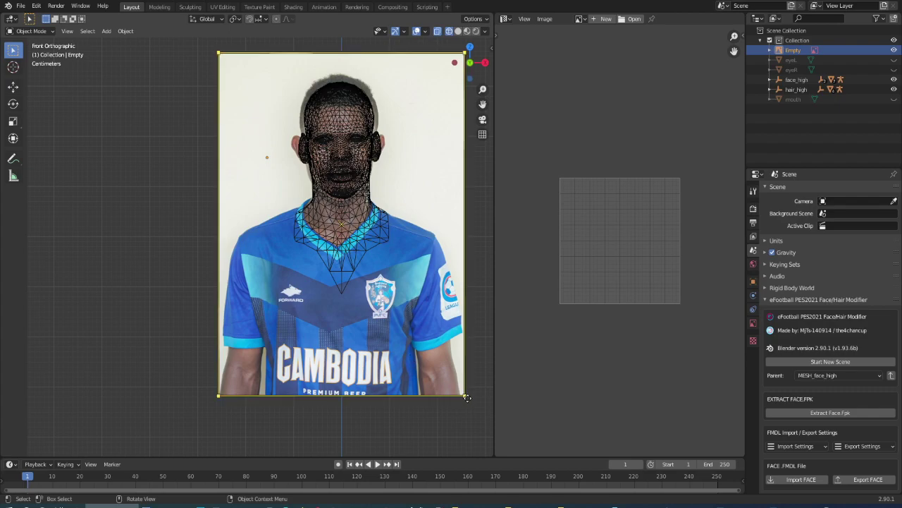
{"action": "left_click_drag", "start_coordinate": [465, 397], "coordinate": [441, 360]}
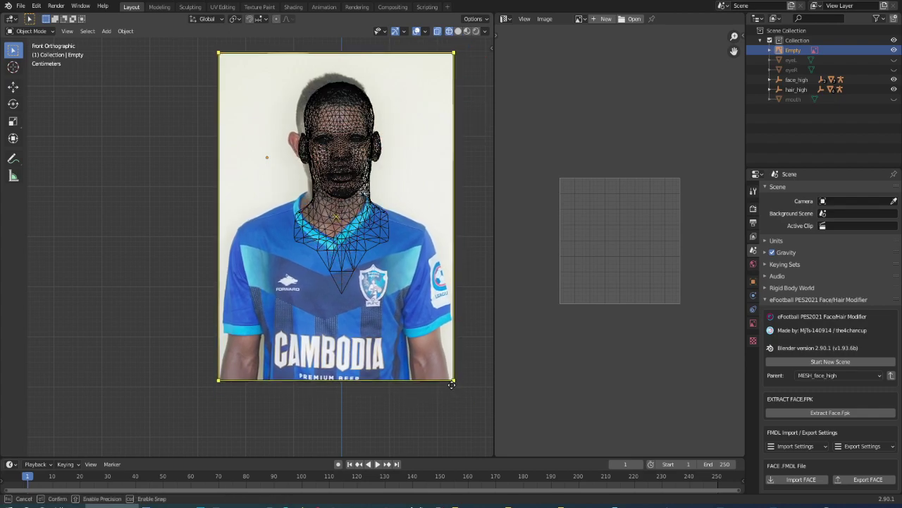
{"action": "scroll", "coordinate": [371, 192], "scroll_direction": "up", "scroll_amount": 4}
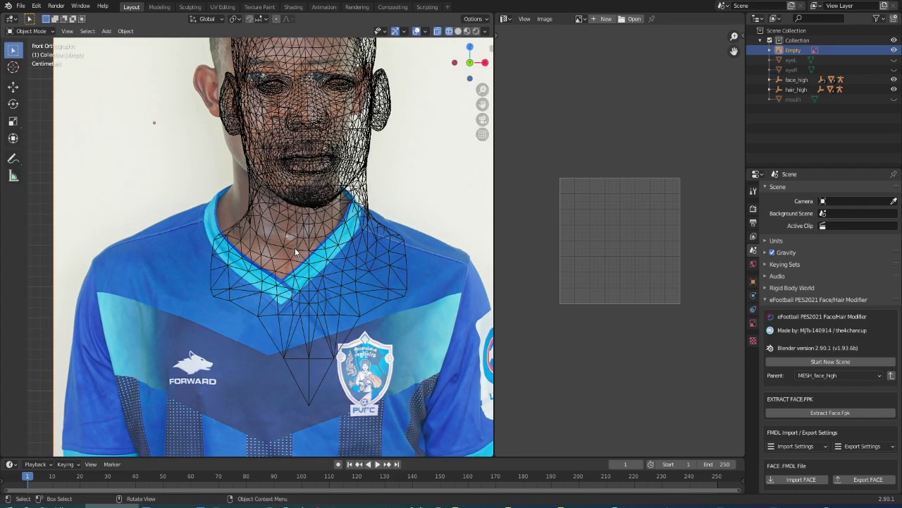
{"action": "key", "text": "g"}
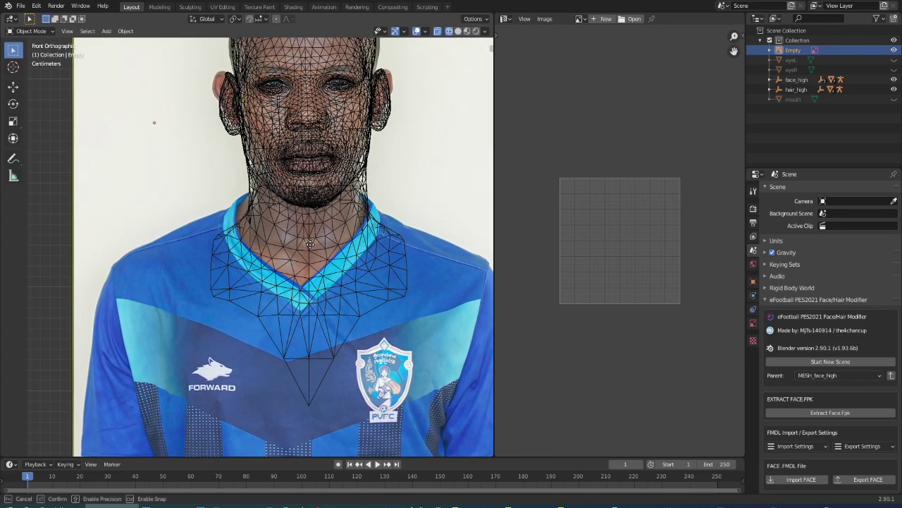
{"action": "left_click", "coordinate": [313, 250]}
- Nudge the reference photo's position again with G for a closer match
{"action": "scroll", "coordinate": [304, 201], "scroll_direction": "up", "scroll_amount": 4}
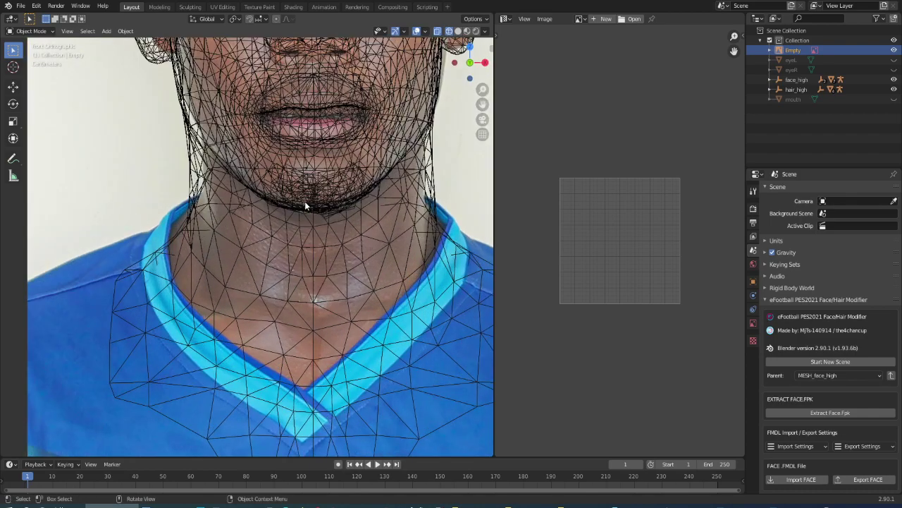
{"action": "scroll", "coordinate": [304, 201], "scroll_direction": "up", "scroll_amount": 4}
{"action": "scroll", "coordinate": [304, 205], "scroll_direction": "down", "scroll_amount": 3}
{"action": "scroll", "coordinate": [307, 240], "scroll_direction": "down", "scroll_amount": 2}
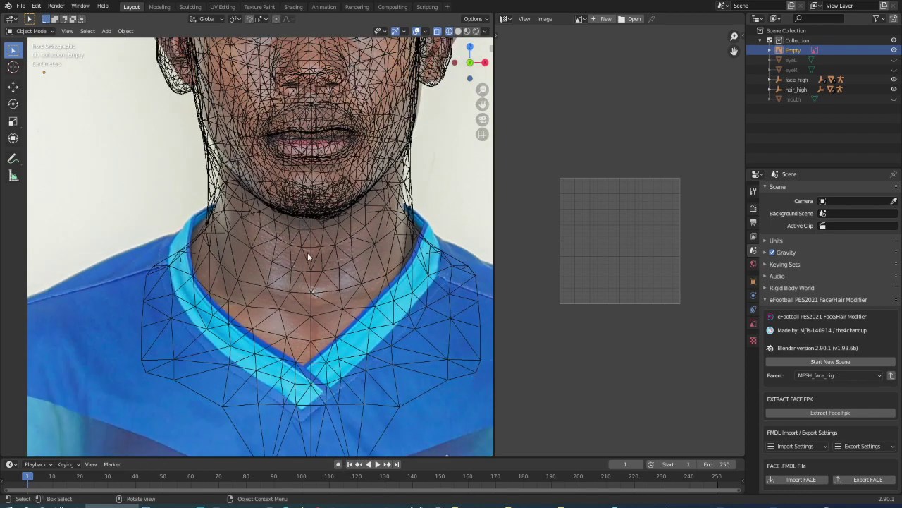
{"action": "key", "text": "g"}
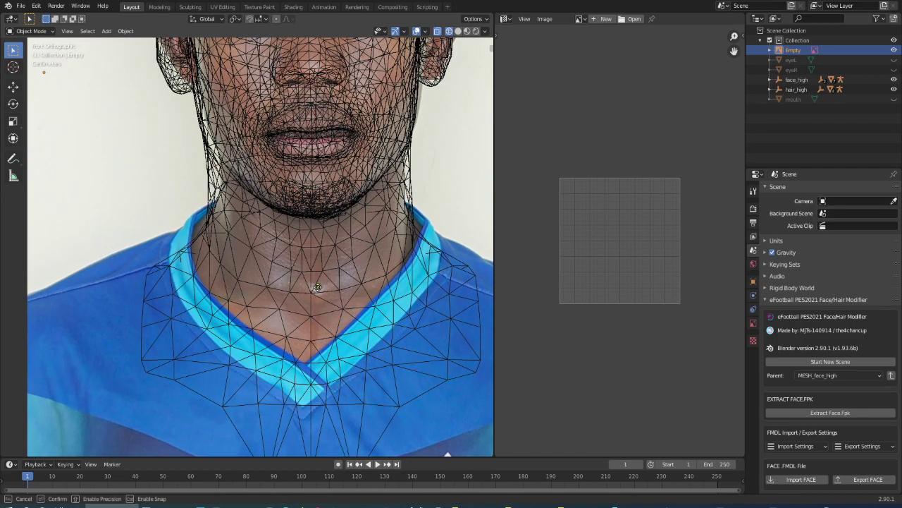
{"action": "left_click", "coordinate": [318, 286]}
{"action": "scroll", "coordinate": [306, 272], "scroll_direction": "down", "scroll_amount": 4}
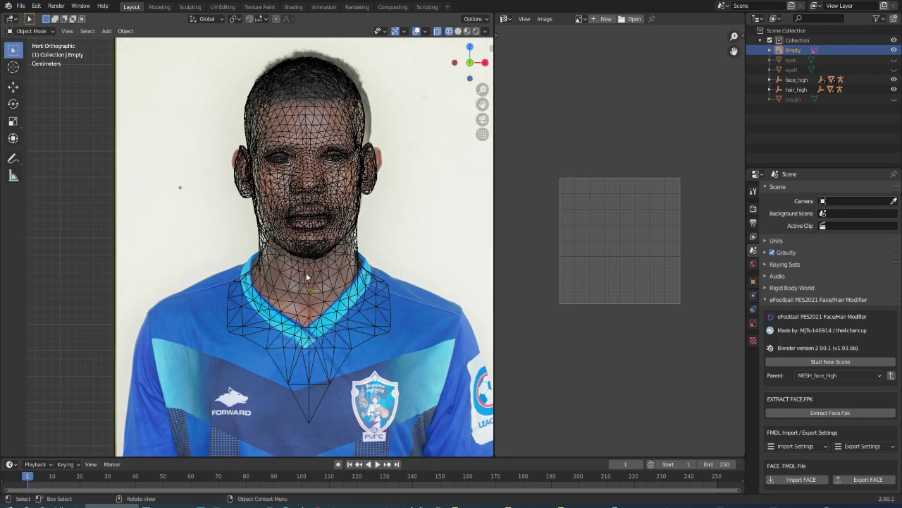
{"action": "scroll", "coordinate": [308, 149], "scroll_direction": "up", "scroll_amount": 3}
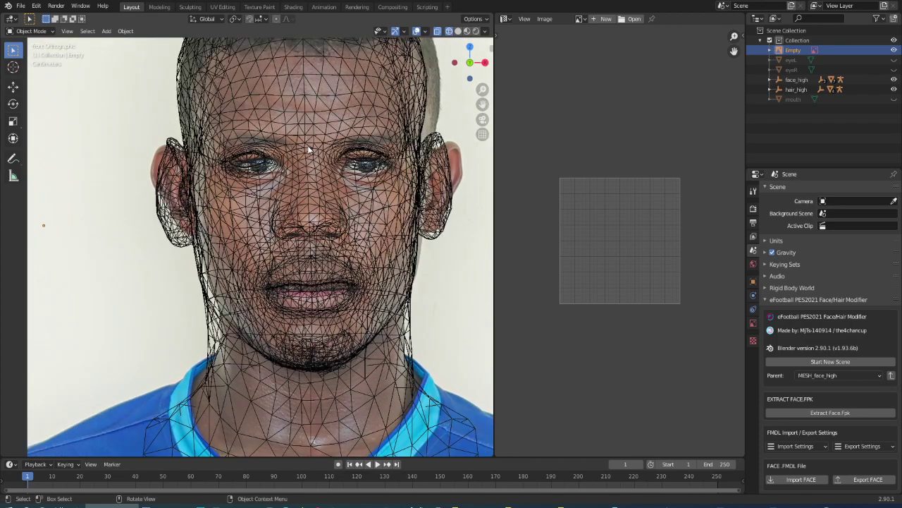
{"action": "scroll", "coordinate": [311, 409], "scroll_direction": "down", "scroll_amount": 3}
- Make a final alignment move of the photo, then turn X-ray off and use Material Preview
{"action": "left_click", "coordinate": [314, 405]}
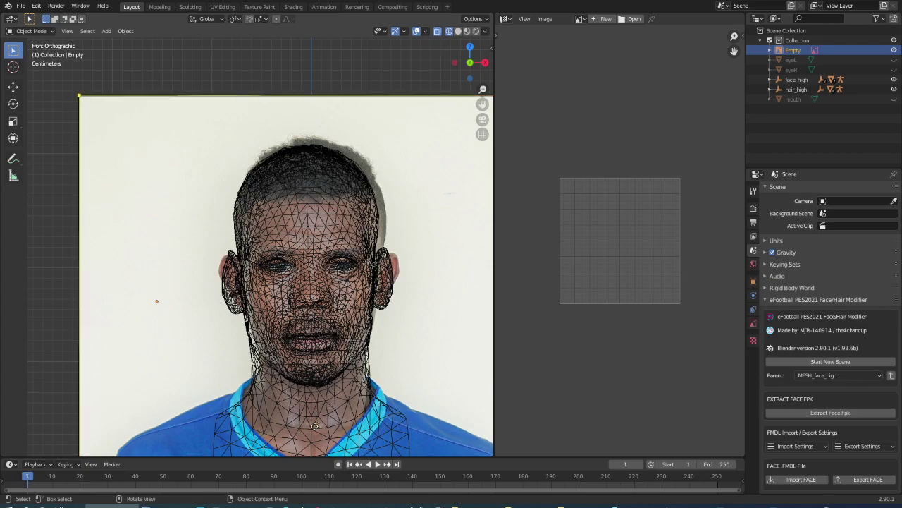
{"action": "key", "text": "g"}
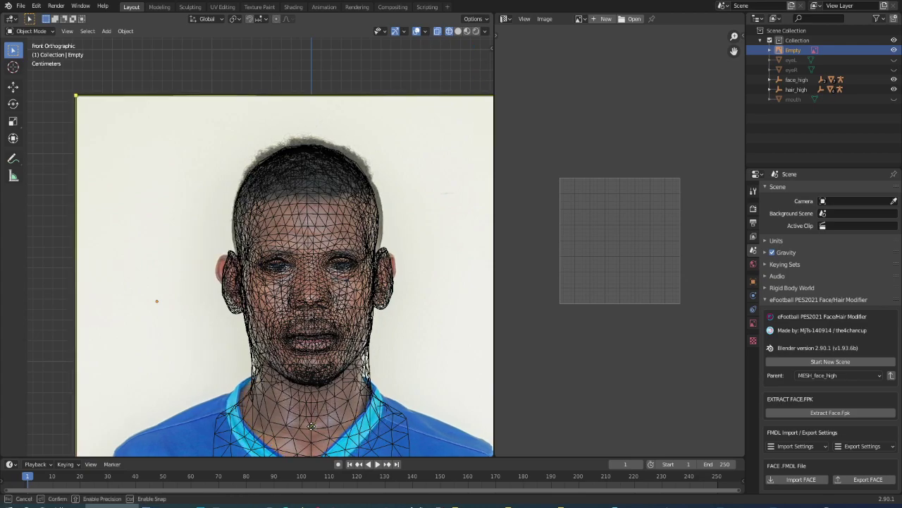
{"action": "left_click", "coordinate": [311, 426]}
{"action": "scroll", "coordinate": [299, 405], "scroll_direction": "up", "scroll_amount": 4}
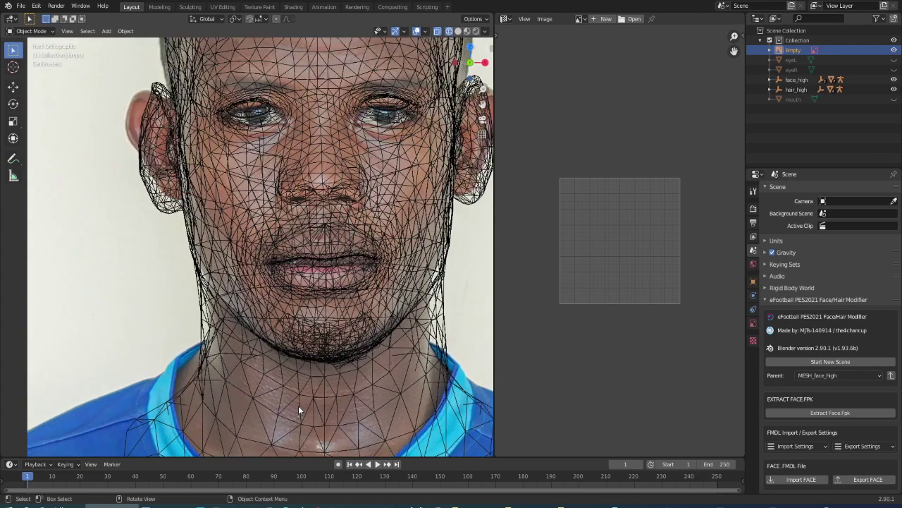
{"action": "left_click", "coordinate": [438, 31]}
{"action": "left_click", "coordinate": [466, 31]}
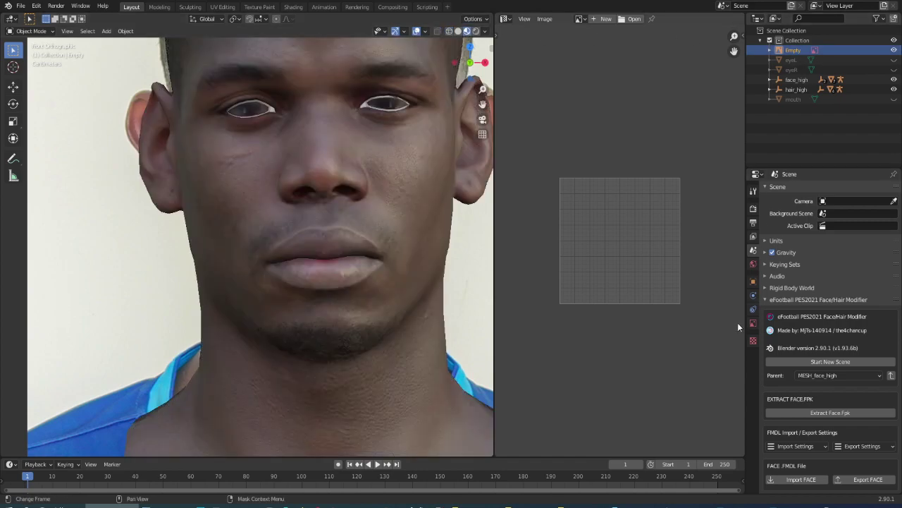
- Set the reference image's depth to Front and enable its transparency
{"action": "left_click", "coordinate": [757, 326]}
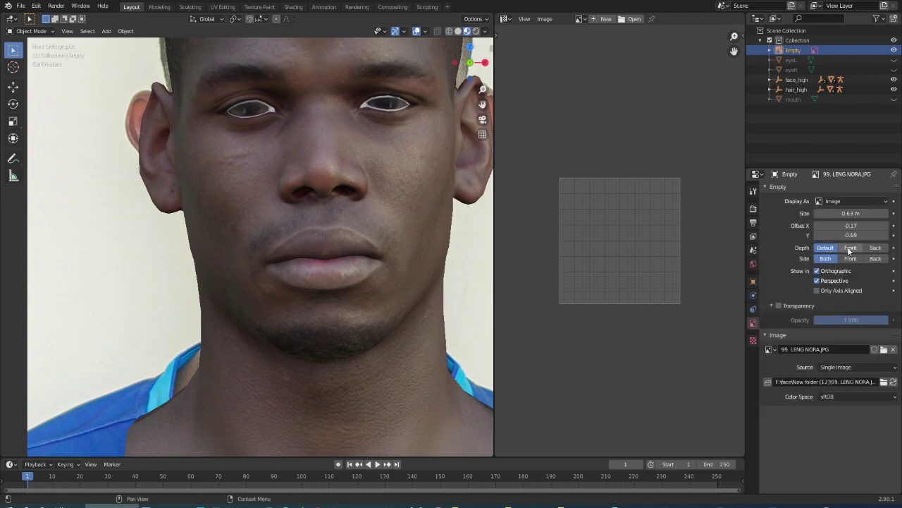
{"action": "left_click", "coordinate": [850, 248]}
{"action": "left_click", "coordinate": [776, 305]}
{"action": "left_click", "coordinate": [778, 305]}
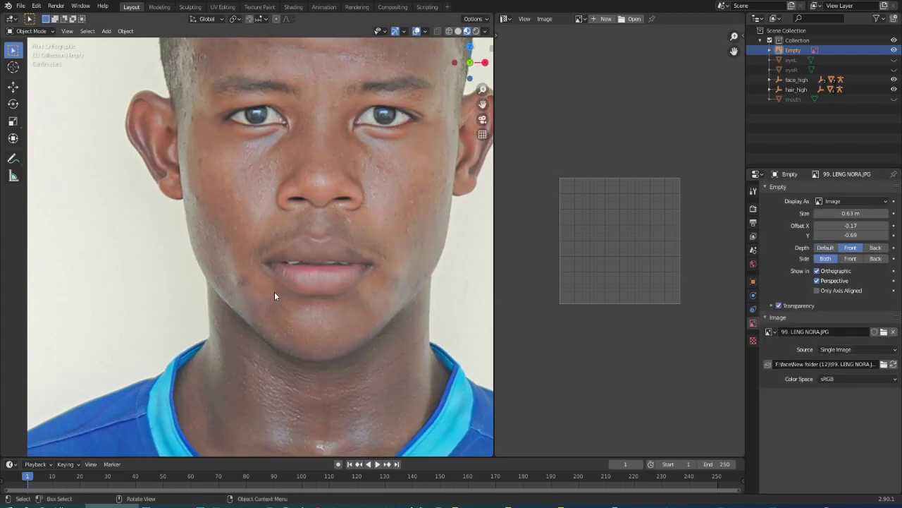
{"action": "scroll", "coordinate": [267, 260], "scroll_direction": "down", "scroll_amount": 4}
{"action": "scroll", "coordinate": [287, 122], "scroll_direction": "up", "scroll_amount": 2}
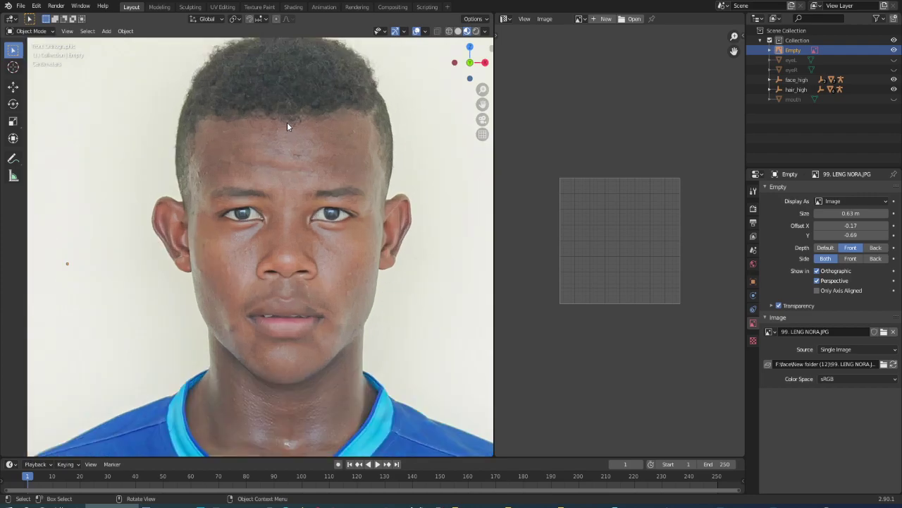
- Turn the image editor into a 3D Viewport showing the head in Right orthographic view
{"action": "left_click", "coordinate": [502, 19]}
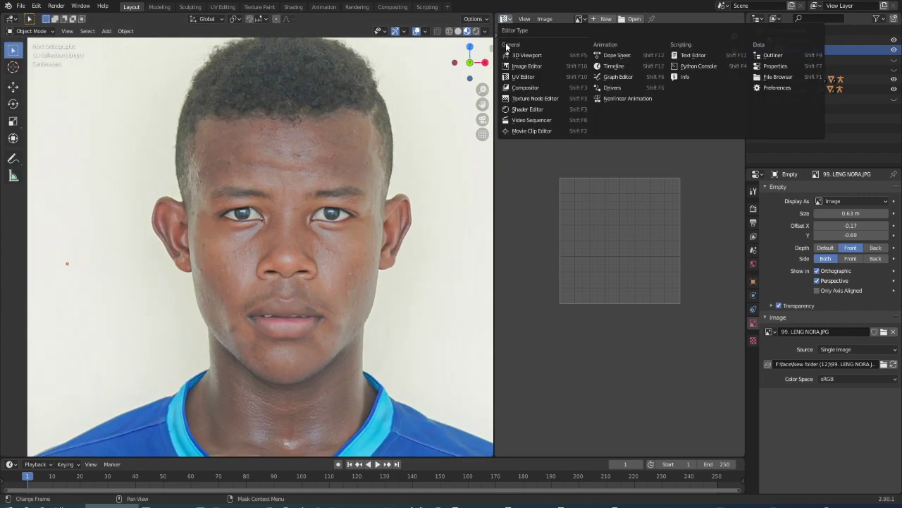
{"action": "left_click", "coordinate": [512, 42]}
{"action": "scroll", "coordinate": [604, 198], "scroll_direction": "down", "scroll_amount": 2}
{"action": "left_click", "coordinate": [604, 198]}
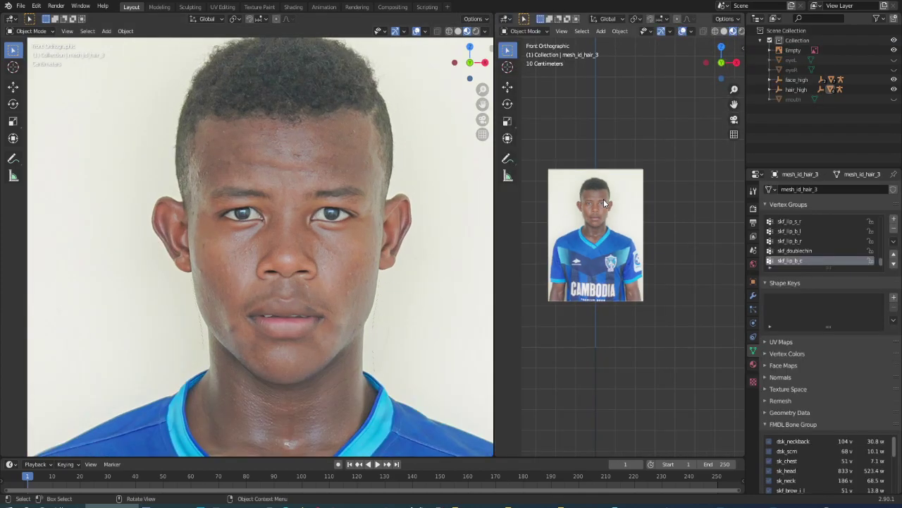
{"action": "left_click", "coordinate": [620, 194]}
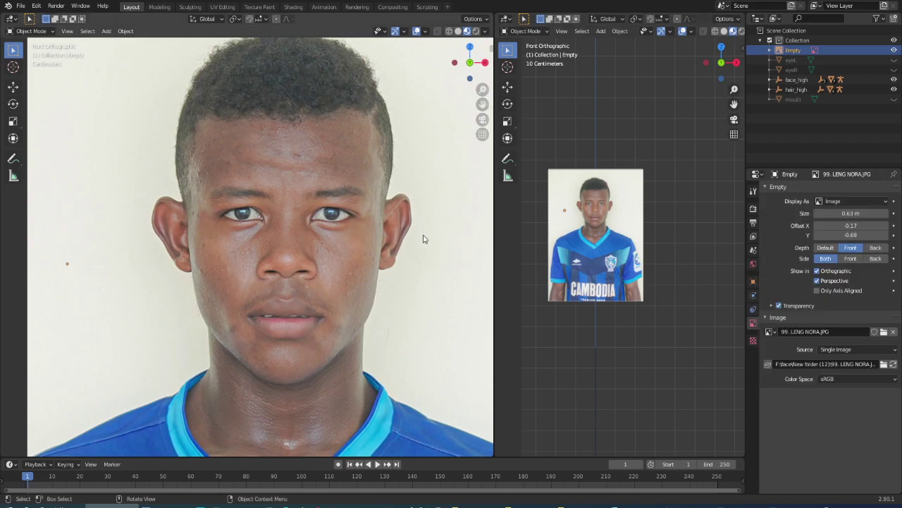
{"action": "key", "text": "KP_5"}
{"action": "key", "text": "KP_5"}
{"action": "left_click", "coordinate": [621, 392]}
{"action": "key", "text": "KP_3"}
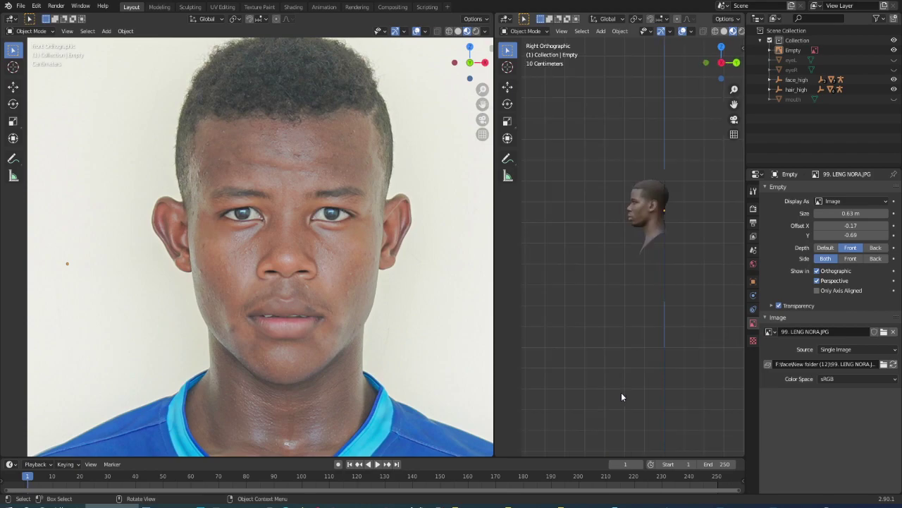
- With the Move tool, shift the reference photo 0.2457 m along Y, then select the face mesh
{"action": "left_click", "coordinate": [13, 88]}
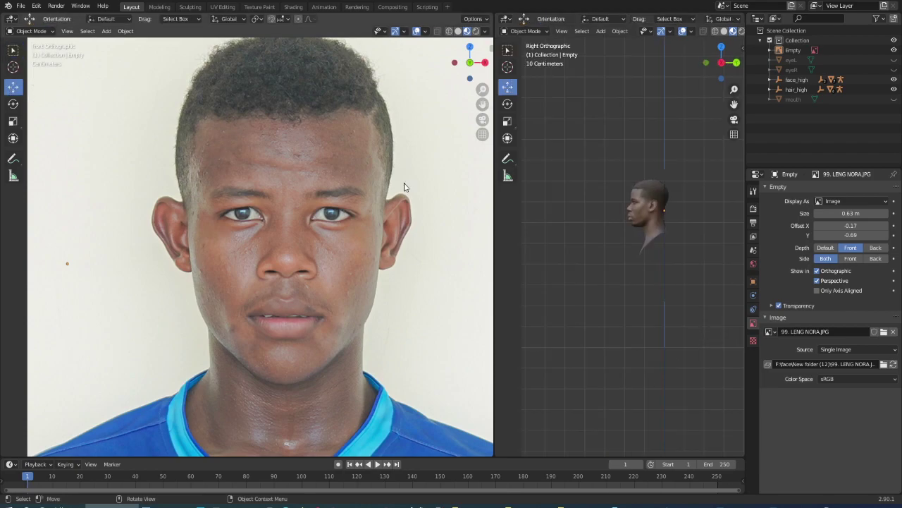
{"action": "left_click", "coordinate": [621, 258]}
{"action": "mouse_move", "coordinate": [702, 212]}
{"action": "left_mouse_down"}
{"action": "mouse_move", "coordinate": [753, 209]}
{"action": "mouse_move", "coordinate": [733, 212]}
{"action": "left_mouse_up"}
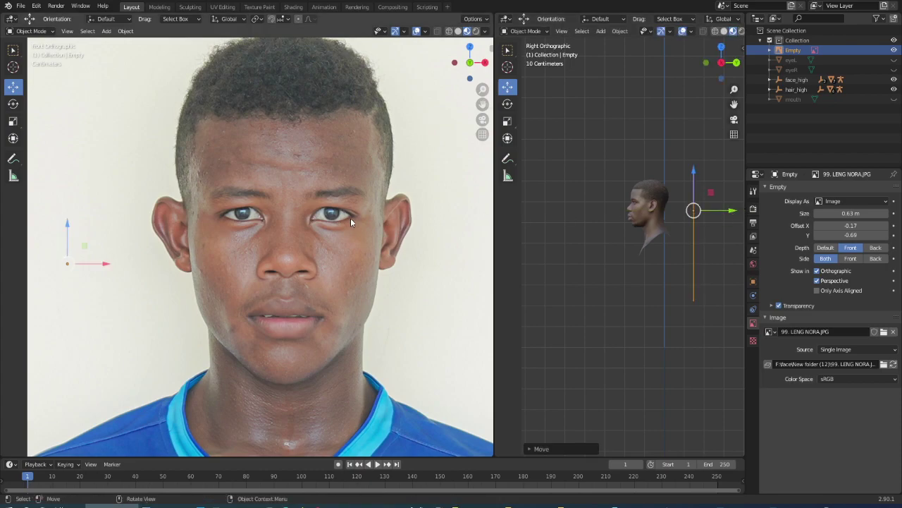
{"action": "scroll", "coordinate": [423, 282], "scroll_direction": "up", "scroll_amount": 1}
{"action": "left_click", "coordinate": [659, 212]}
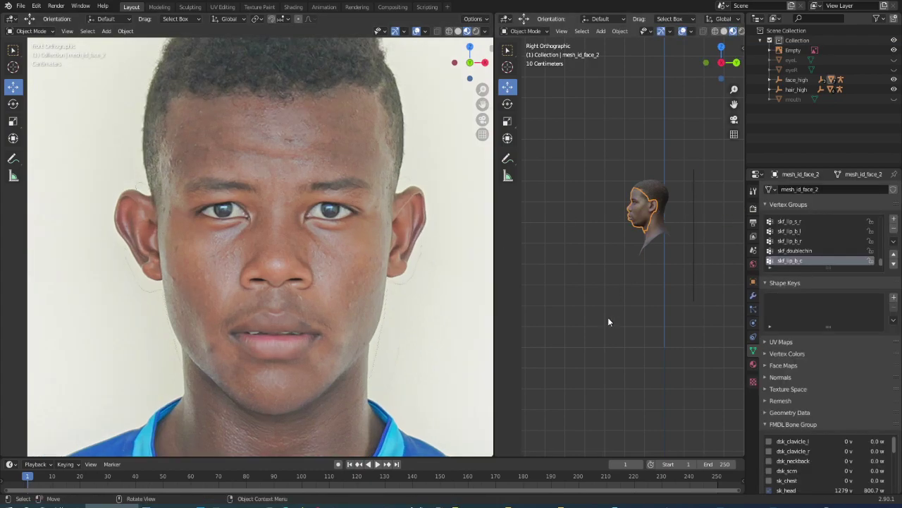
- Select all, enter Edit Mode, and zoom in to inspect a vertex on the chin
{"action": "key", "text": "a"}
{"action": "left_click", "coordinate": [28, 31]}
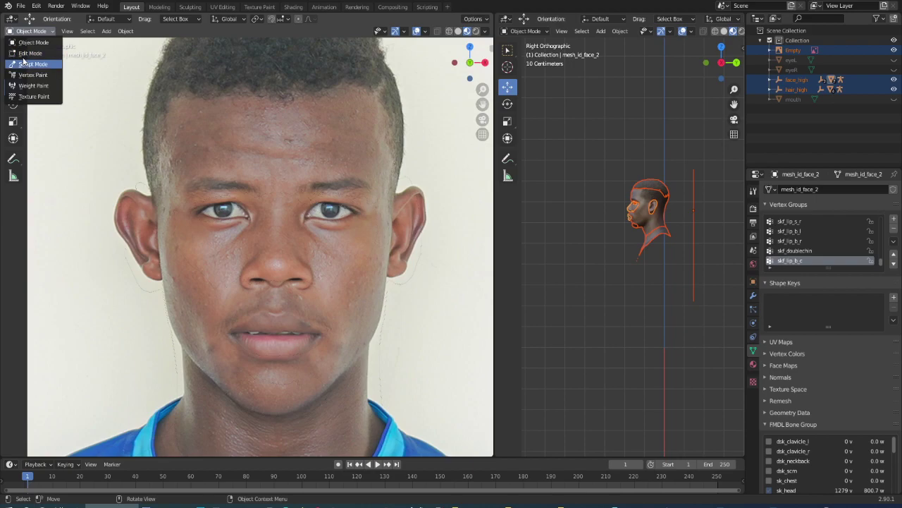
{"action": "left_click", "coordinate": [28, 53]}
{"action": "scroll", "coordinate": [99, 97], "scroll_direction": "up", "scroll_amount": 3}
{"action": "scroll", "coordinate": [284, 300], "scroll_direction": "down", "scroll_amount": 3}
{"action": "scroll", "coordinate": [284, 300], "scroll_direction": "up", "scroll_amount": 5}
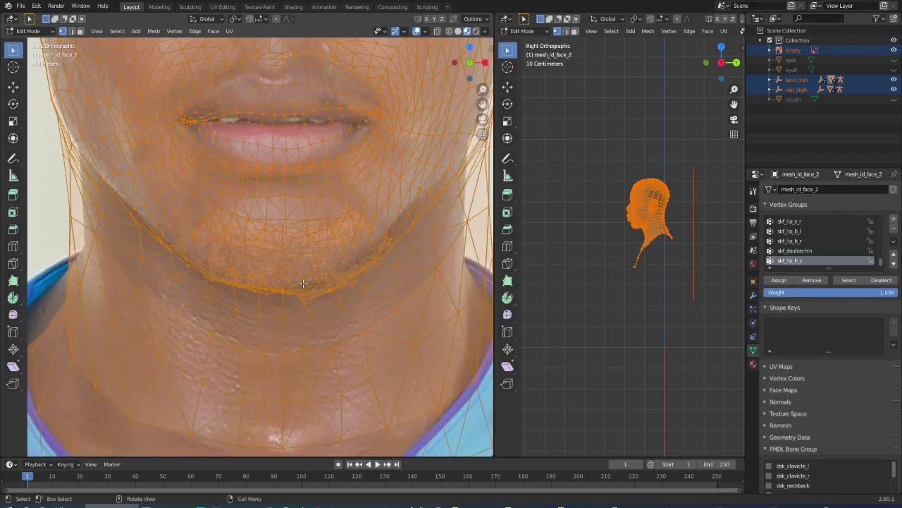
{"action": "scroll", "coordinate": [296, 298], "scroll_direction": "up", "scroll_amount": 2}
{"action": "left_click", "coordinate": [309, 295]}
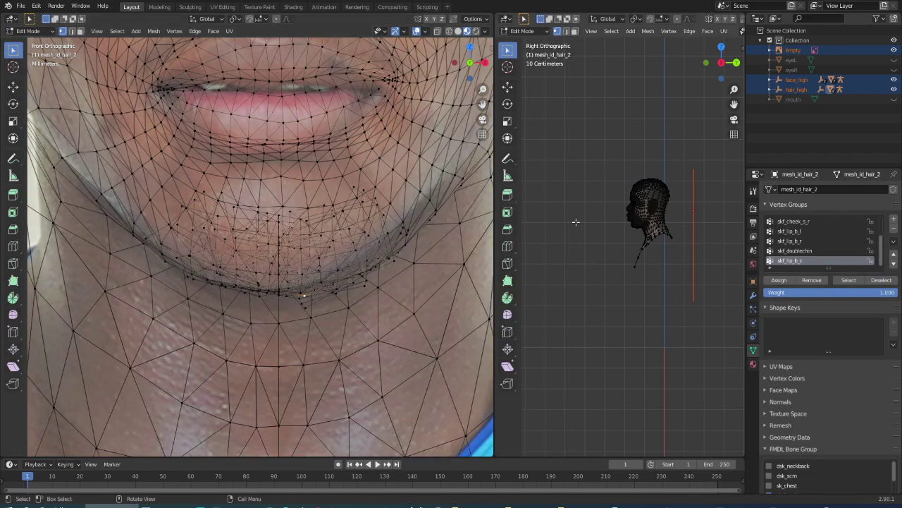
{"action": "scroll", "coordinate": [595, 222], "scroll_direction": "up", "scroll_amount": 3}
{"action": "scroll", "coordinate": [595, 221], "scroll_direction": "up", "scroll_amount": 3}
{"action": "scroll", "coordinate": [596, 221], "scroll_direction": "up", "scroll_amount": 2}
{"action": "scroll", "coordinate": [336, 180], "scroll_direction": "down", "scroll_amount": 5}
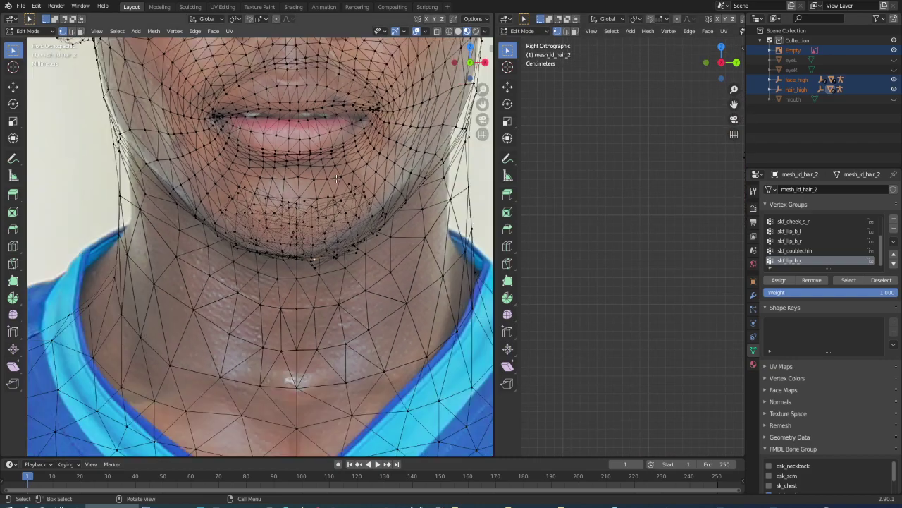
{"action": "scroll", "coordinate": [337, 189], "scroll_direction": "down", "scroll_amount": 5}
{"action": "scroll", "coordinate": [329, 163], "scroll_direction": "up", "scroll_amount": 4}
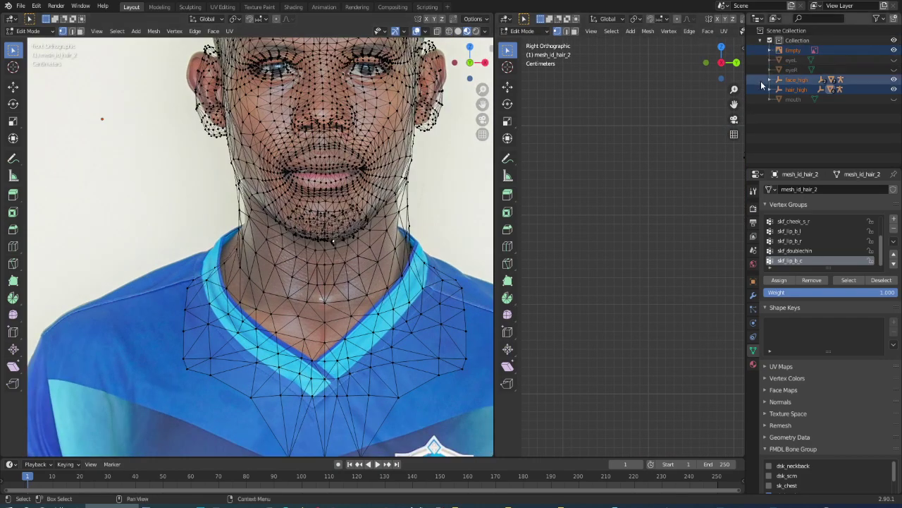
- Return to Object Mode, hide the reference photo, and cycle through the pieces under the chin
{"action": "left_click", "coordinate": [8, 32]}
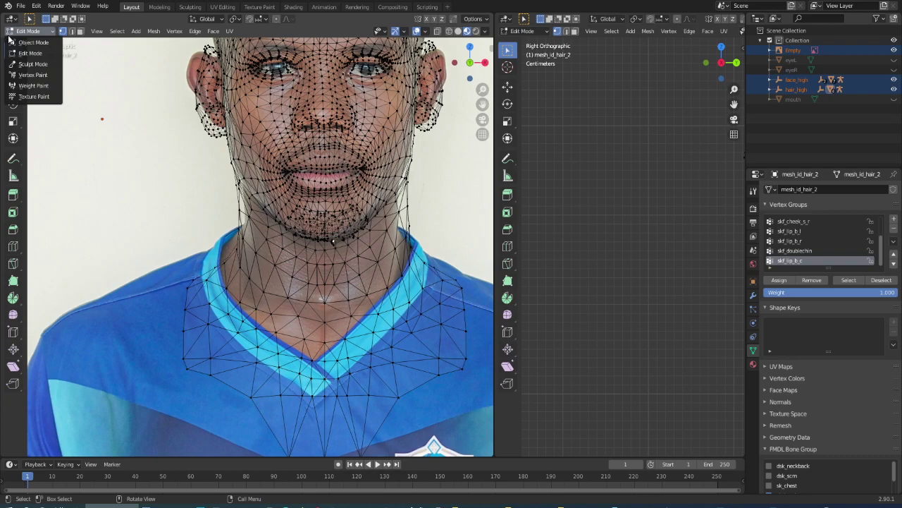
{"action": "left_click", "coordinate": [28, 42]}
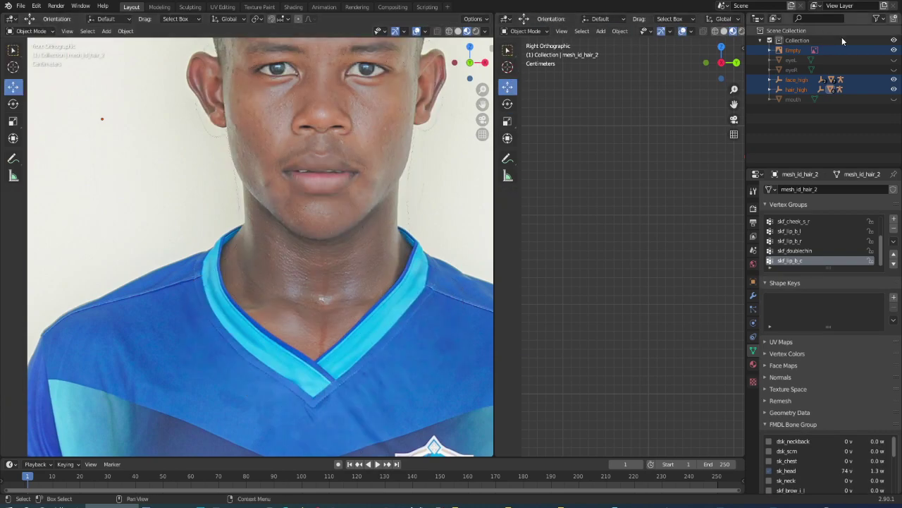
{"action": "left_click", "coordinate": [894, 50]}
{"action": "scroll", "coordinate": [333, 215], "scroll_direction": "up", "scroll_amount": 4}
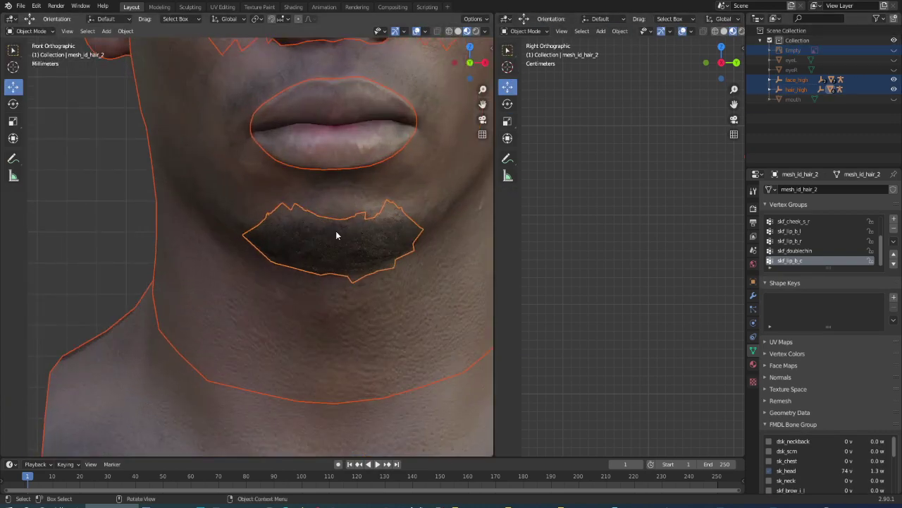
{"action": "left_click", "coordinate": [336, 234]}
{"action": "left_click", "coordinate": [336, 234]}
{"action": "left_click", "coordinate": [336, 236]}
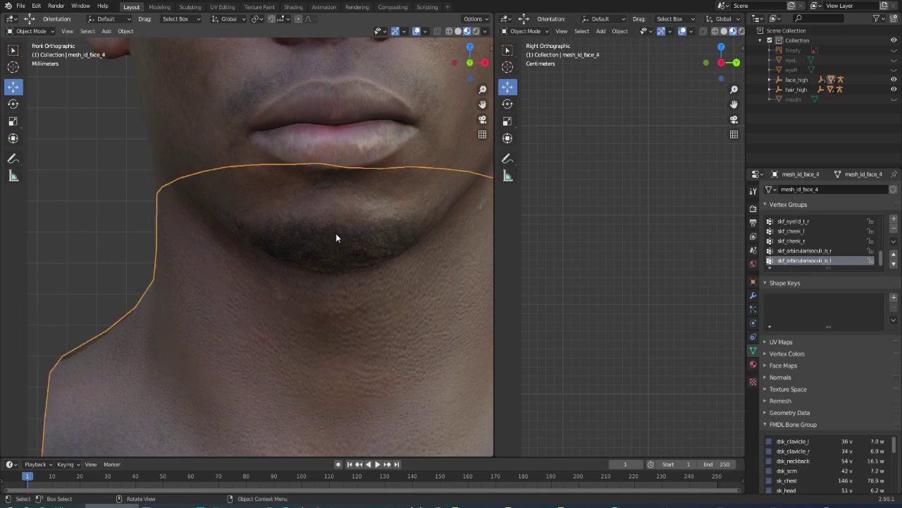
{"action": "left_click", "coordinate": [335, 236]}
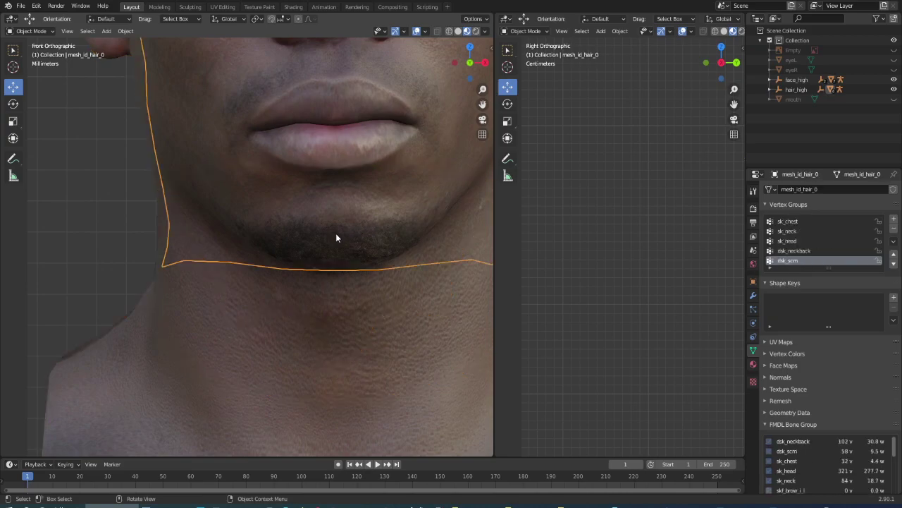
- Expand hair_high and MESH_hair_high in the Outliner and delete mesh_id_hair_3
{"action": "left_click", "coordinate": [769, 89]}
{"action": "left_click", "coordinate": [779, 100]}
{"action": "left_click", "coordinate": [818, 139]}
{"action": "right_click", "coordinate": [818, 139]}
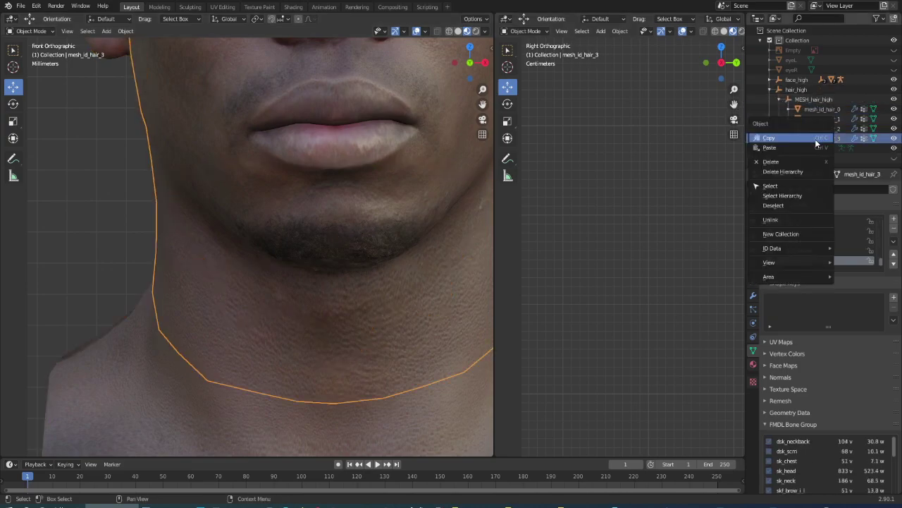
{"action": "left_click", "coordinate": [817, 172]}
- Delete the chin beard mesh_id_hair_2 with its hierarchy, leaving the top hair mesh_id_hair_1
{"action": "left_click", "coordinate": [820, 129]}
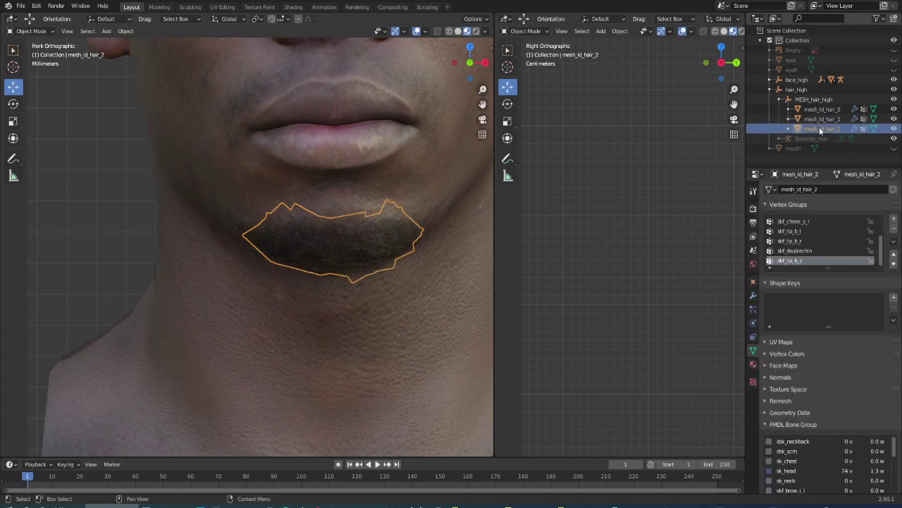
{"action": "right_click", "coordinate": [820, 130]}
{"action": "key", "text": "Home"}
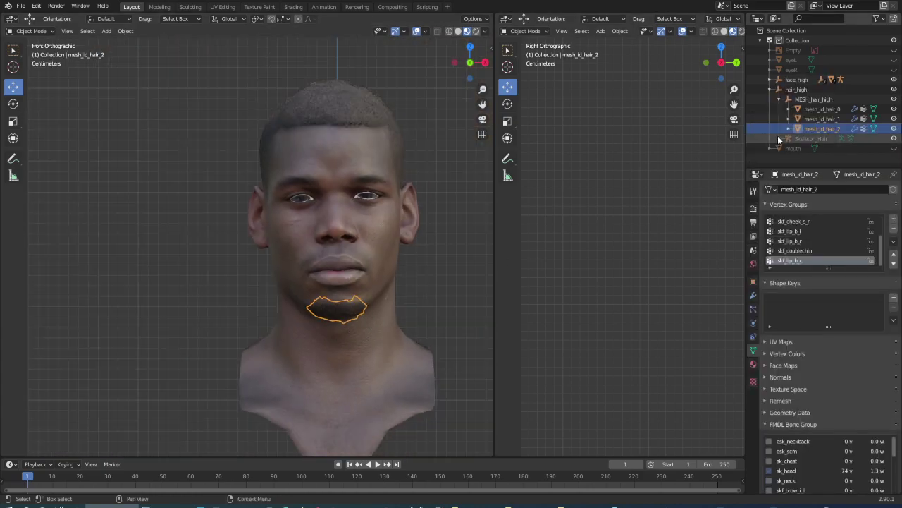
{"action": "left_click", "coordinate": [818, 119]}
{"action": "right_click", "coordinate": [818, 119]}
{"action": "key", "text": "Escape"}
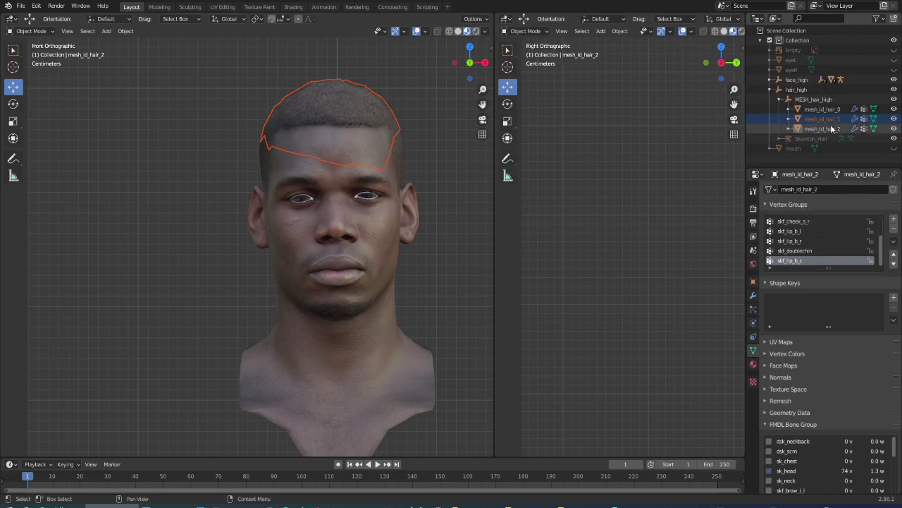
{"action": "left_click", "coordinate": [827, 130]}
{"action": "right_click", "coordinate": [827, 130]}
{"action": "left_click", "coordinate": [823, 129]}
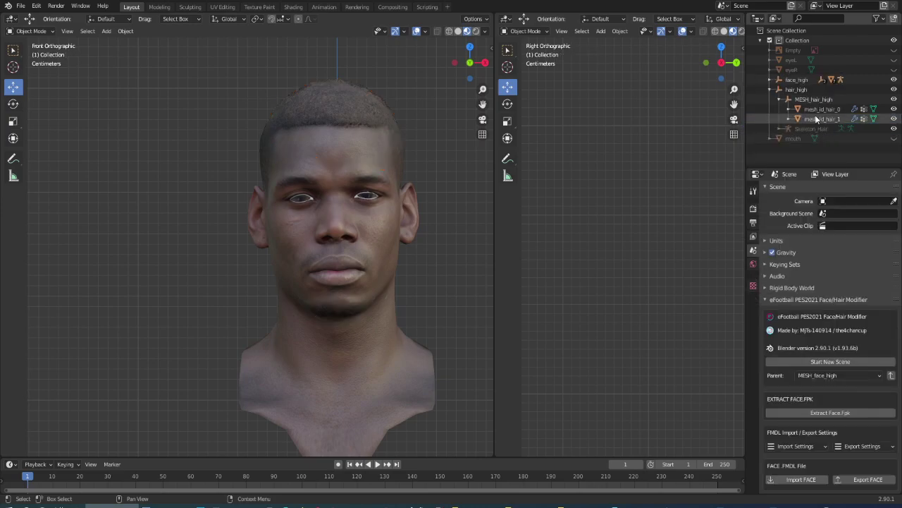
- Expand MESH_face_parts, delete the neck piece mesh_id_face_4, and select the face mesh
{"action": "left_click", "coordinate": [779, 99]}
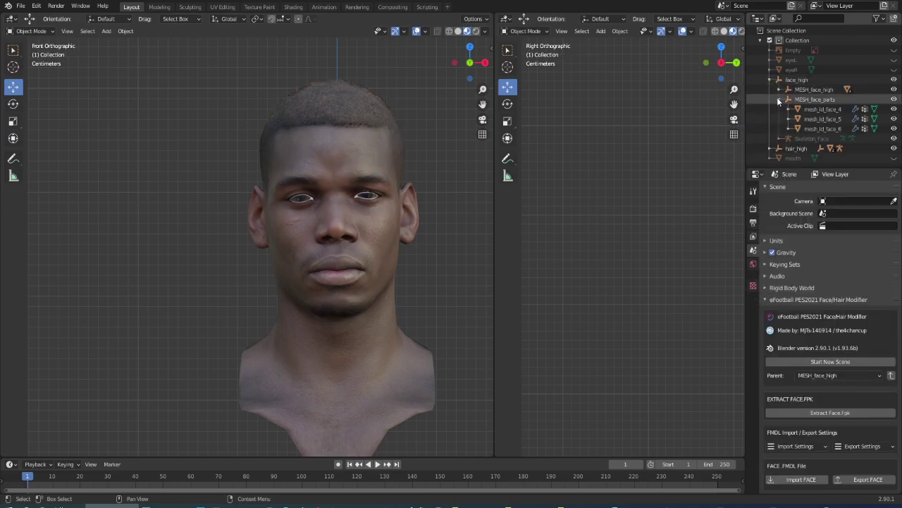
{"action": "left_click", "coordinate": [815, 109]}
{"action": "right_click", "coordinate": [815, 110]}
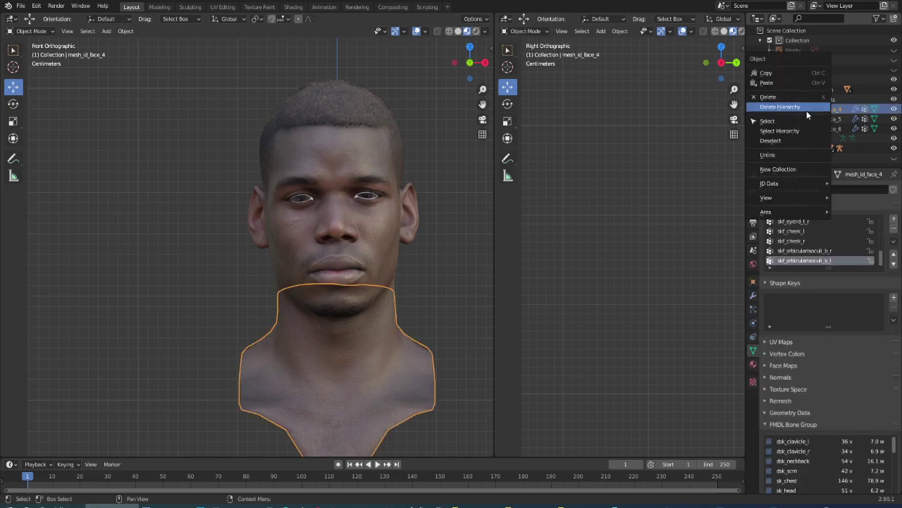
{"action": "left_click", "coordinate": [778, 131]}
{"action": "right_click", "coordinate": [793, 108]}
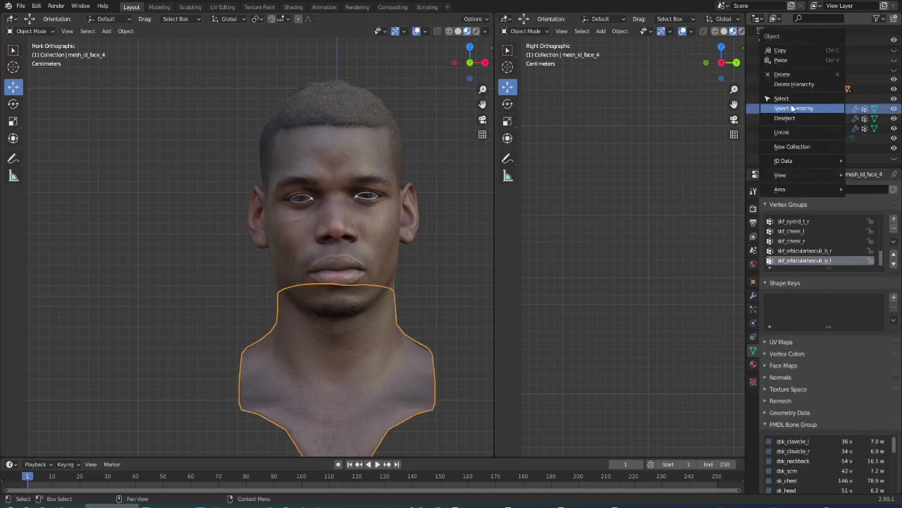
{"action": "left_click", "coordinate": [784, 75]}
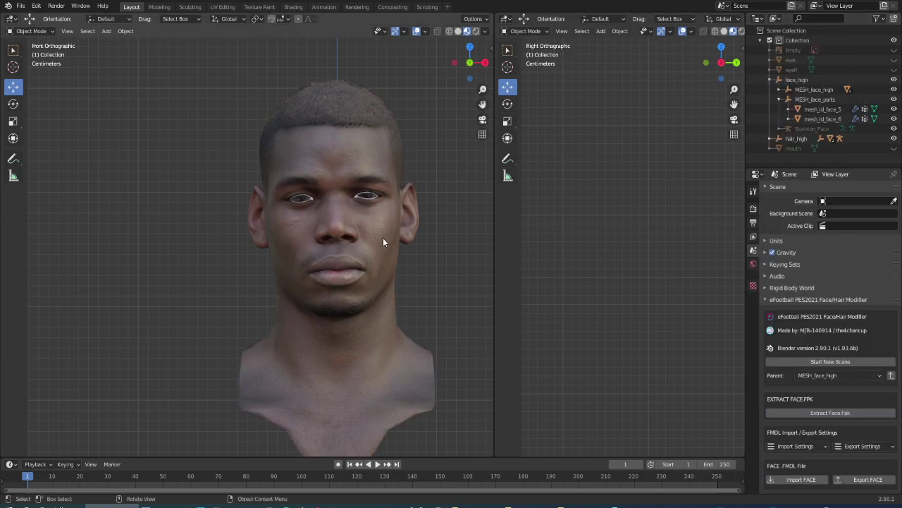
{"action": "left_click", "coordinate": [377, 268]}
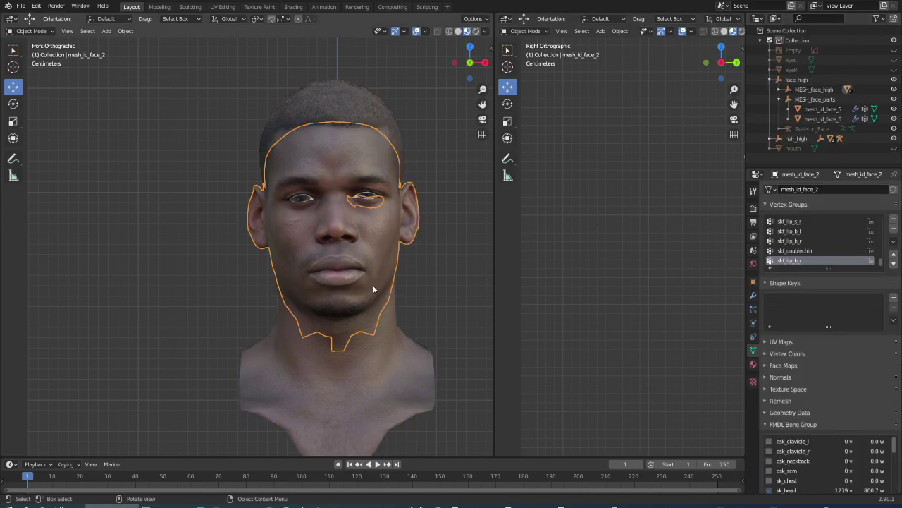
- Put the face mesh in Edit Mode, unhide the reference photo, and frame the mouth and chin
{"action": "left_click", "coordinate": [772, 80]}
{"action": "left_click", "coordinate": [21, 31]}
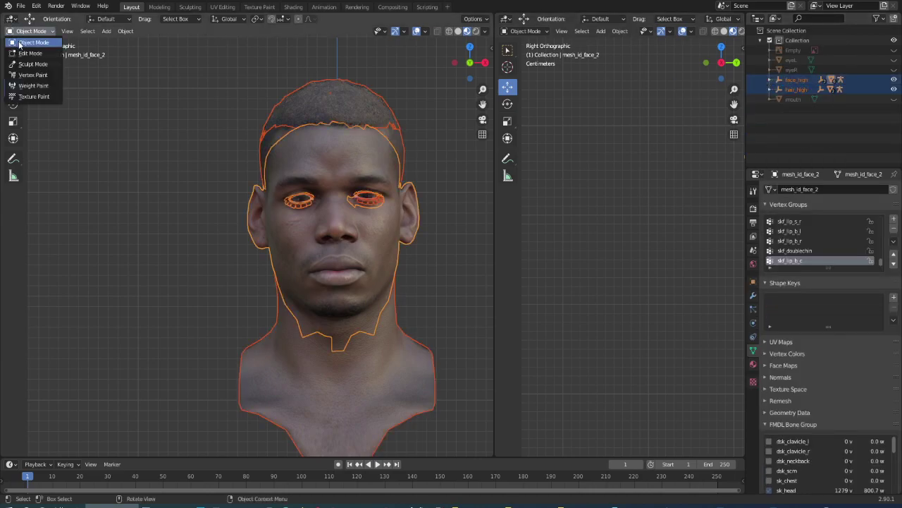
{"action": "left_click", "coordinate": [17, 55]}
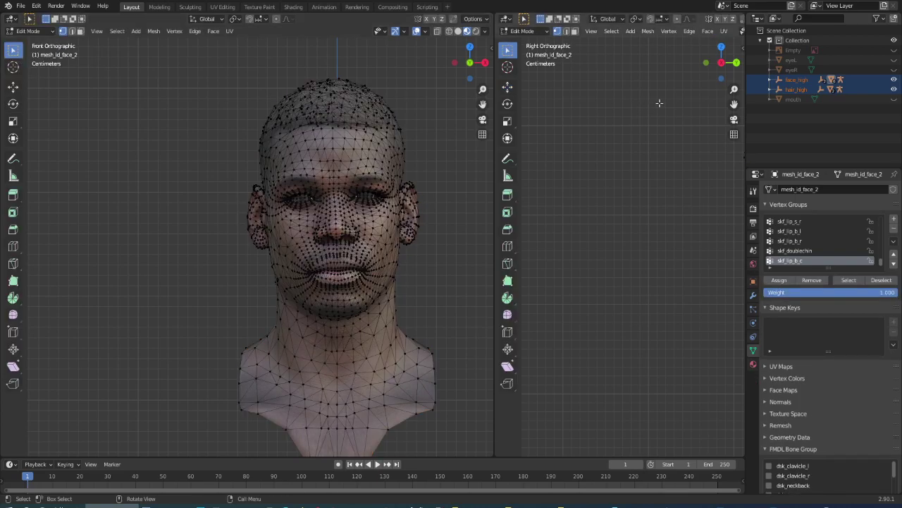
{"action": "left_click", "coordinate": [893, 50]}
{"action": "scroll", "coordinate": [187, 341], "scroll_direction": "down", "scroll_amount": 1}
{"action": "scroll", "coordinate": [186, 341], "scroll_direction": "up", "scroll_amount": 3}
{"action": "scroll", "coordinate": [187, 341], "scroll_direction": "up", "scroll_amount": 3}
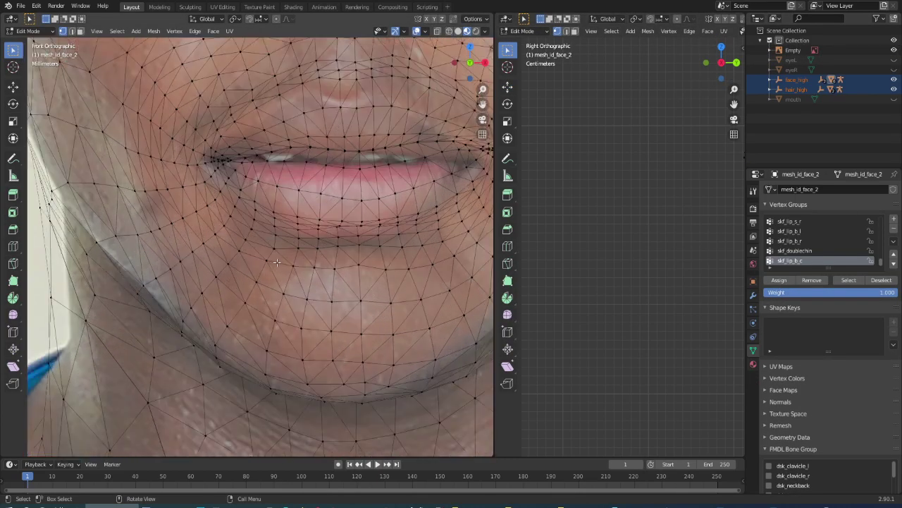
{"action": "scroll", "coordinate": [187, 342], "scroll_direction": "up", "scroll_amount": 2}
{"action": "middle_click_drag", "start_coordinate": [187, 341], "coordinate": [423, 260]}
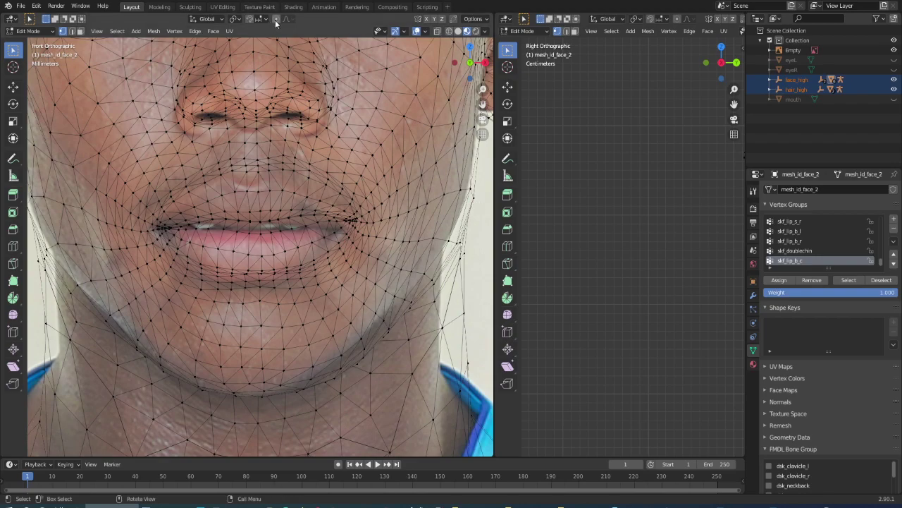
{"action": "scroll", "coordinate": [336, 204], "scroll_direction": "down", "scroll_amount": 2}
{"action": "scroll", "coordinate": [336, 205], "scroll_direction": "up", "scroll_amount": 5}
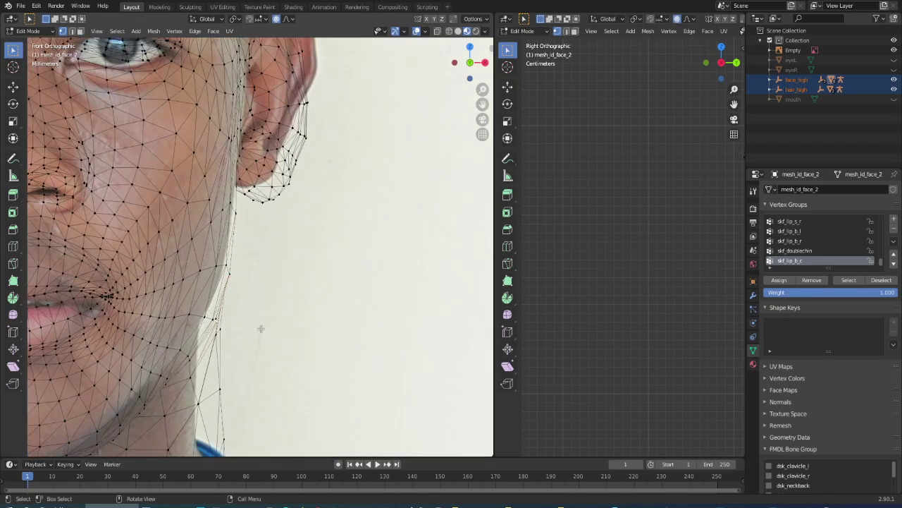
- Pull the jawline toward the photo's outline with a proportional-editing move
{"action": "key", "text": "g"}
{"action": "scroll", "coordinate": [252, 328], "scroll_direction": "up", "scroll_amount": 14}
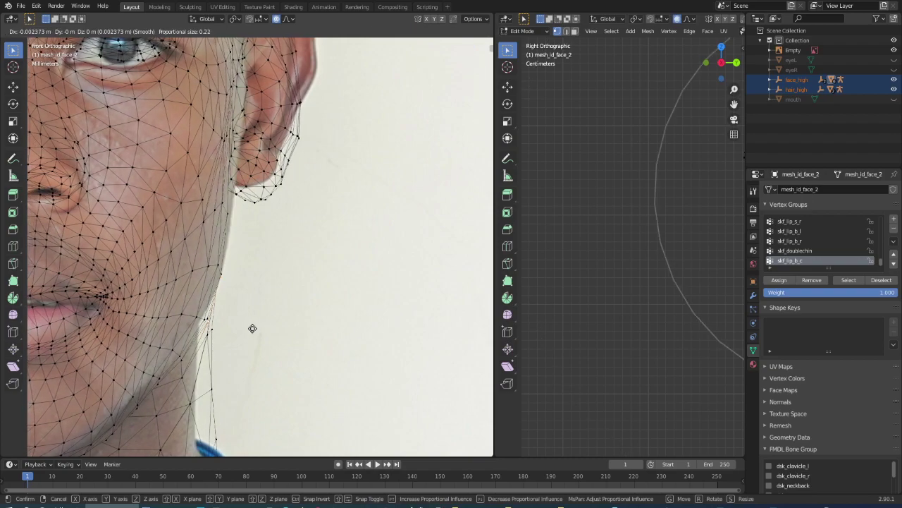
{"action": "scroll", "coordinate": [252, 328], "scroll_direction": "up", "scroll_amount": 6}
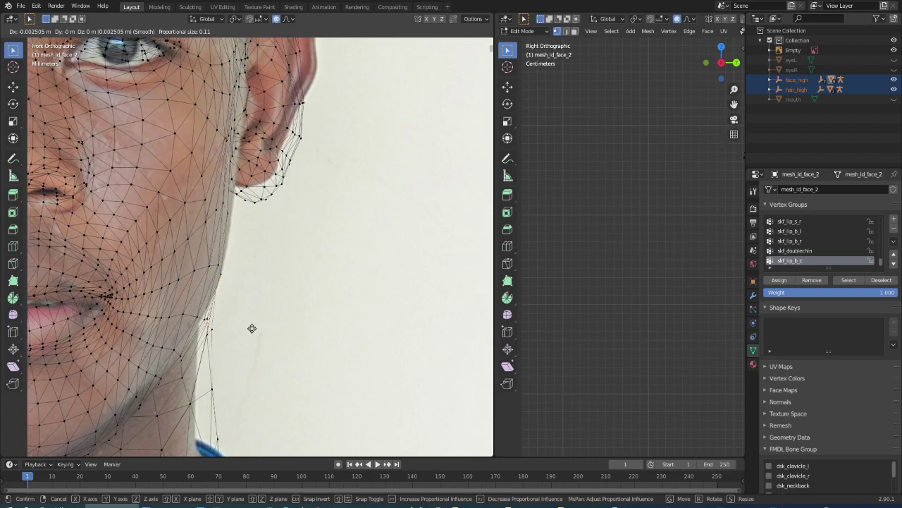
{"action": "scroll", "coordinate": [252, 328], "scroll_direction": "up", "scroll_amount": 6}
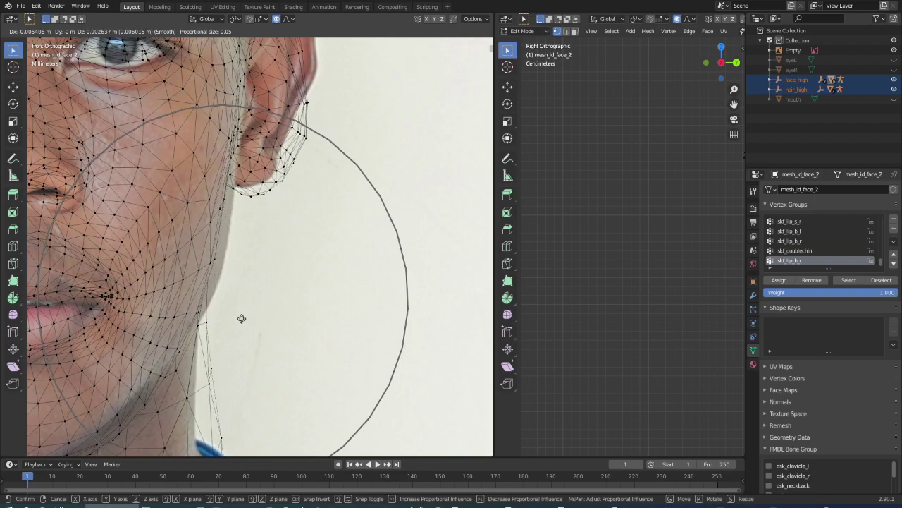
{"action": "left_click", "coordinate": [244, 310]}
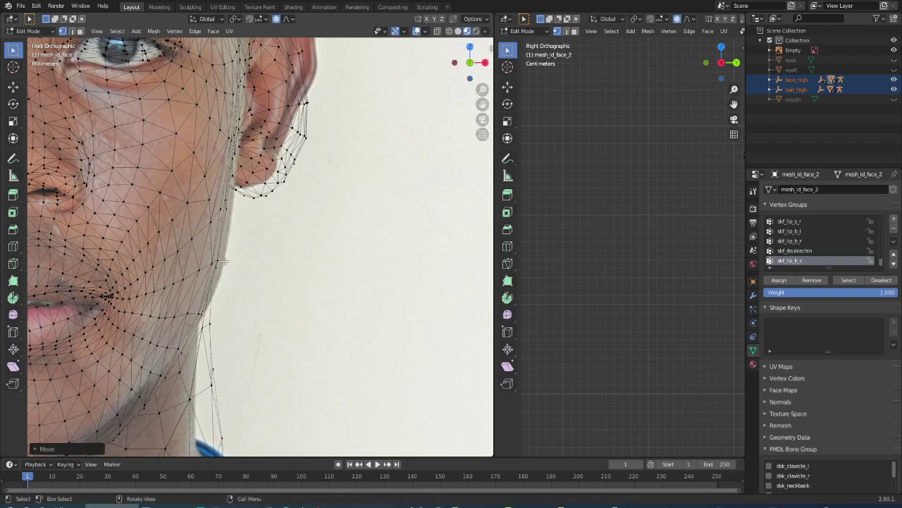
- Reshape the cheek on the photo's right side with another proportional move
{"action": "key", "text": "g"}
{"action": "scroll", "coordinate": [225, 260], "scroll_direction": "up", "scroll_amount": 3}
{"action": "scroll", "coordinate": [227, 260], "scroll_direction": "up", "scroll_amount": 3}
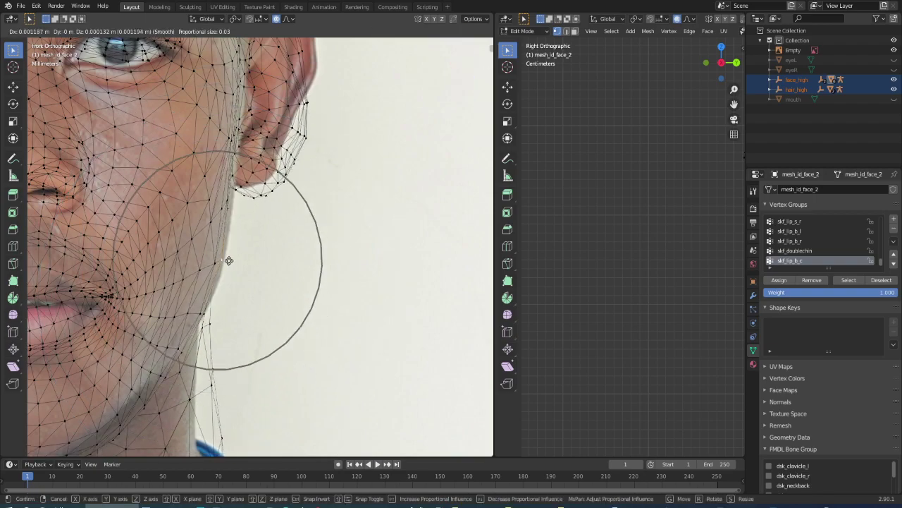
{"action": "scroll", "coordinate": [228, 261], "scroll_direction": "down", "scroll_amount": 3}
{"action": "left_click", "coordinate": [231, 261]}
{"action": "scroll", "coordinate": [239, 245], "scroll_direction": "down", "scroll_amount": 2}
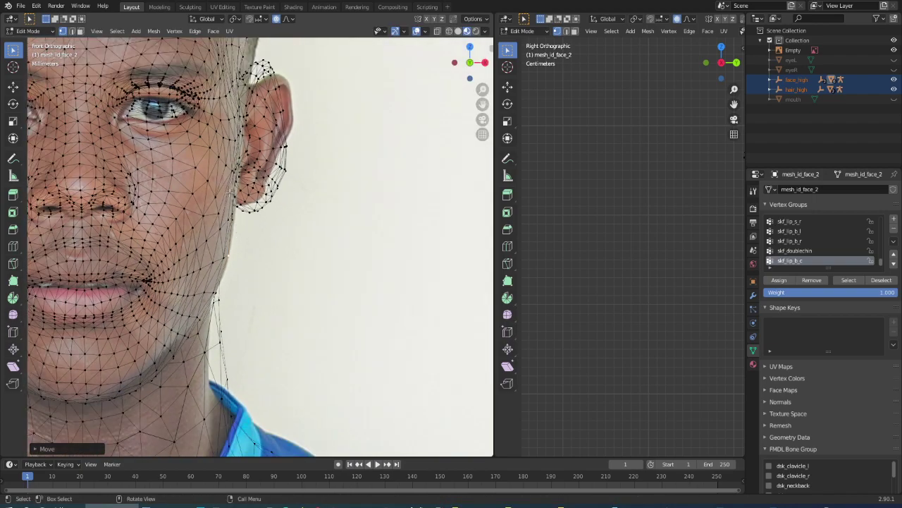
{"action": "scroll", "coordinate": [241, 233], "scroll_direction": "up", "scroll_amount": 6}
- Adjust the vertices near the earlobe to follow the photo's face contour
{"action": "key", "text": "g"}
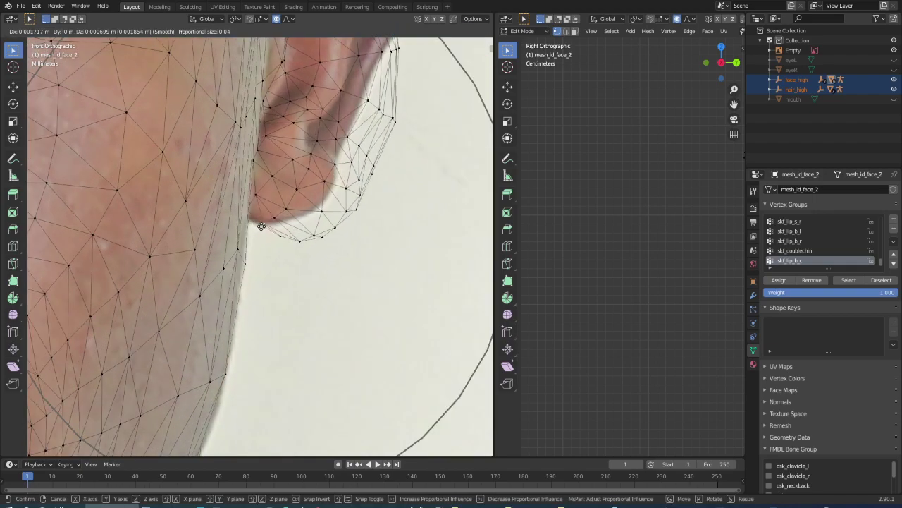
{"action": "left_click", "coordinate": [259, 225]}
{"action": "scroll", "coordinate": [304, 240], "scroll_direction": "down", "scroll_amount": 4}
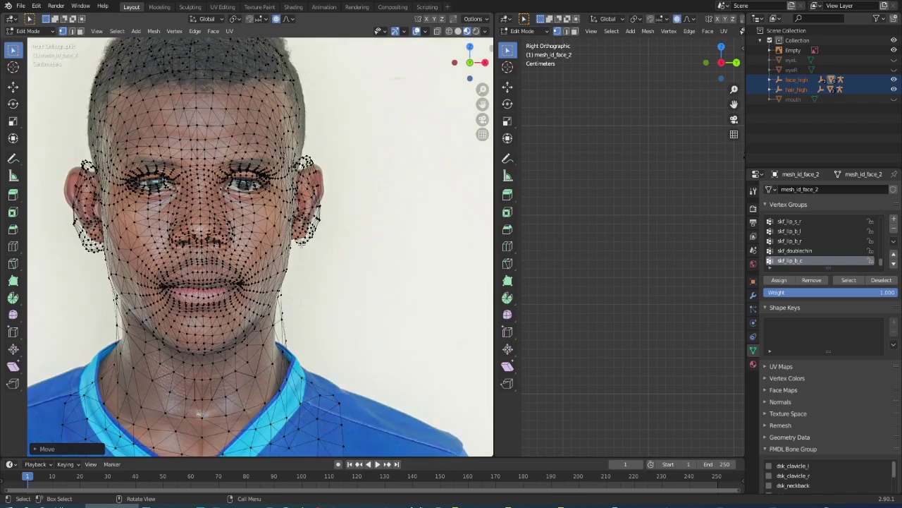
{"action": "scroll", "coordinate": [310, 151], "scroll_direction": "up", "scroll_amount": 2}
{"action": "scroll", "coordinate": [303, 196], "scroll_direction": "up", "scroll_amount": 2}
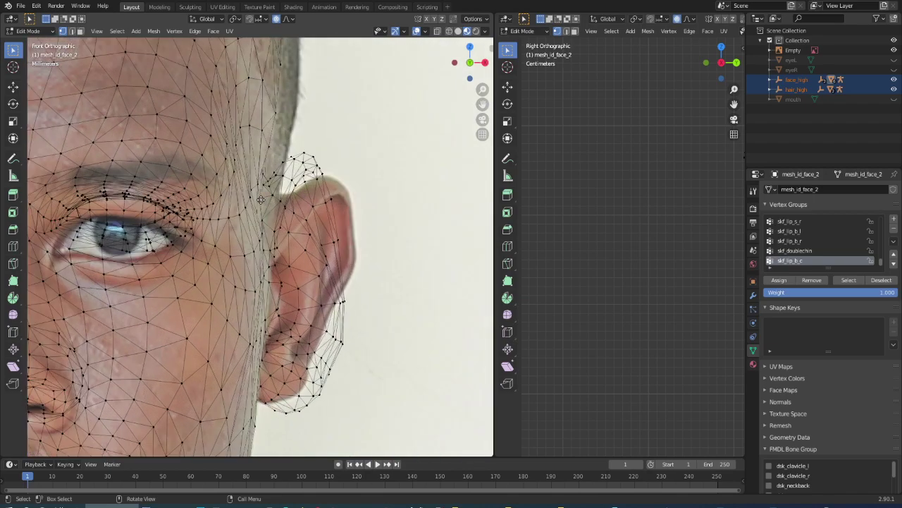
- Soft-move the upper ear edge outward toward the photo's ear outline
{"action": "key", "text": "g"}
{"action": "right_click", "coordinate": [269, 200]}
{"action": "key", "text": "g"}
{"action": "scroll", "coordinate": [271, 220], "scroll_direction": "down", "scroll_amount": 2}
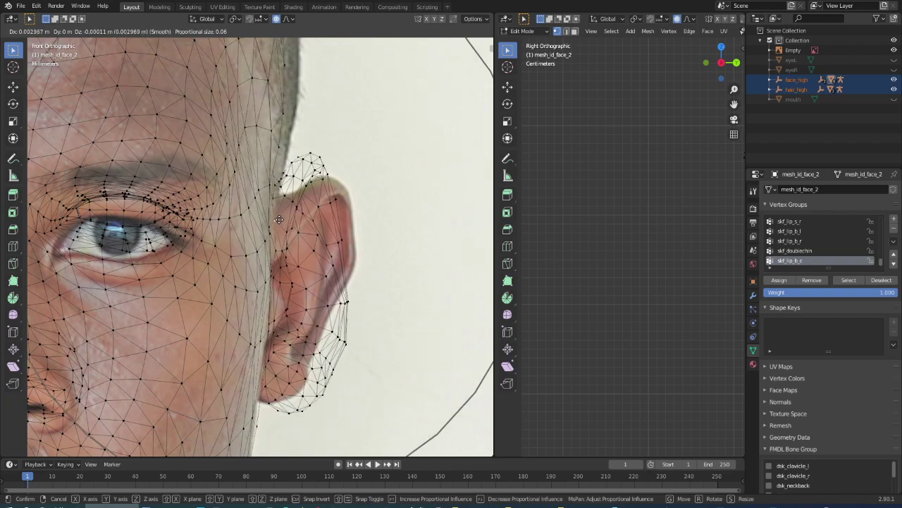
{"action": "left_click", "coordinate": [284, 216]}
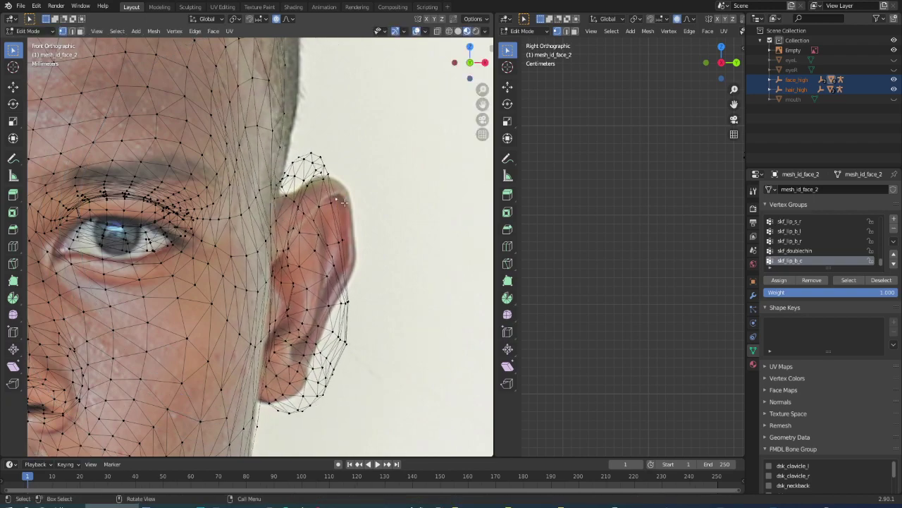
- Reshape the ear's top rim with a resized proportional falloff radius
{"action": "key", "text": "g"}
{"action": "scroll", "coordinate": [346, 204], "scroll_direction": "up", "scroll_amount": 8}
{"action": "scroll", "coordinate": [351, 206], "scroll_direction": "up", "scroll_amount": 5}
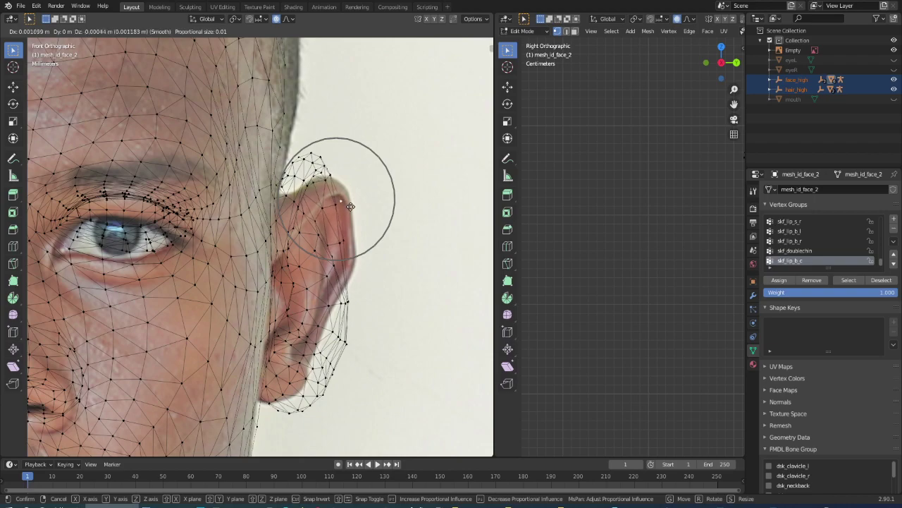
{"action": "scroll", "coordinate": [358, 220], "scroll_direction": "down", "scroll_amount": 2}
{"action": "scroll", "coordinate": [358, 220], "scroll_direction": "down", "scroll_amount": 5}
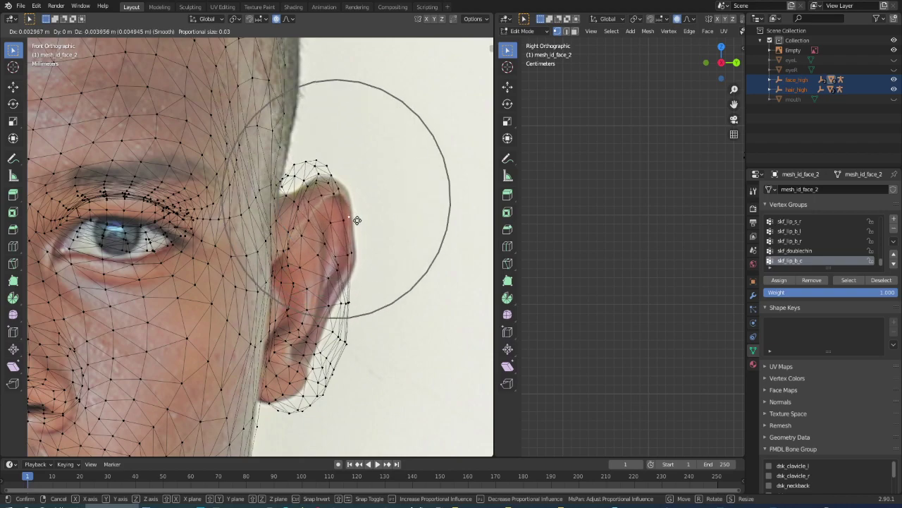
{"action": "scroll", "coordinate": [357, 220], "scroll_direction": "down", "scroll_amount": 4}
{"action": "scroll", "coordinate": [358, 220], "scroll_direction": "down", "scroll_amount": 4}
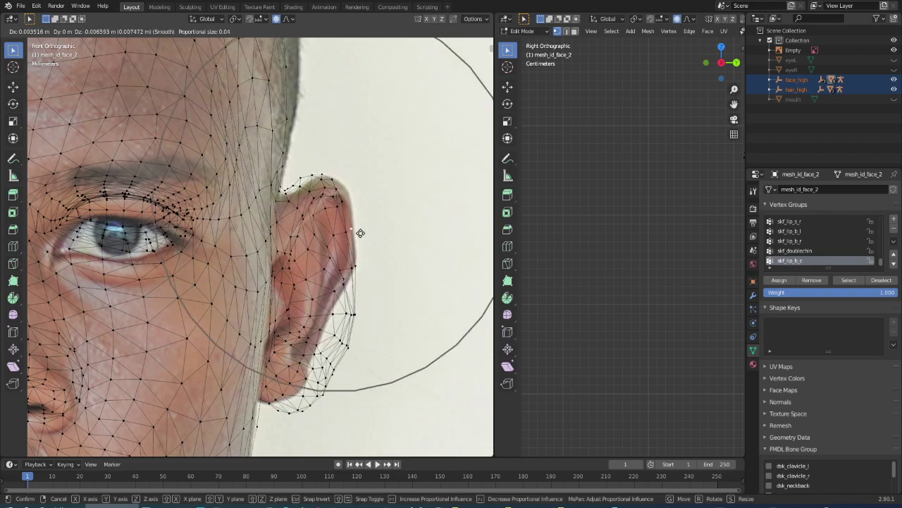
{"action": "left_click", "coordinate": [372, 235]}
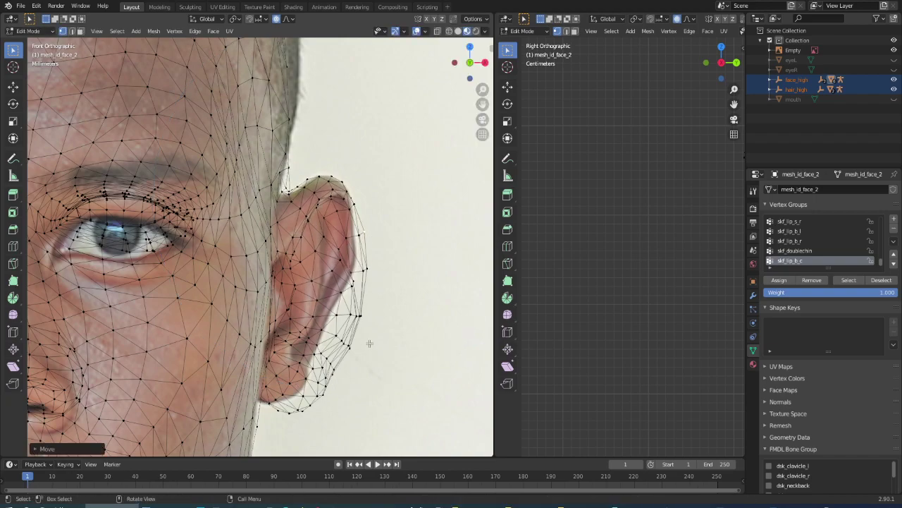
- Reshape the earlobe and pull the lower ear inward with soft falloff
{"action": "key", "text": "g"}
{"action": "scroll", "coordinate": [308, 406], "scroll_direction": "up", "scroll_amount": 12}
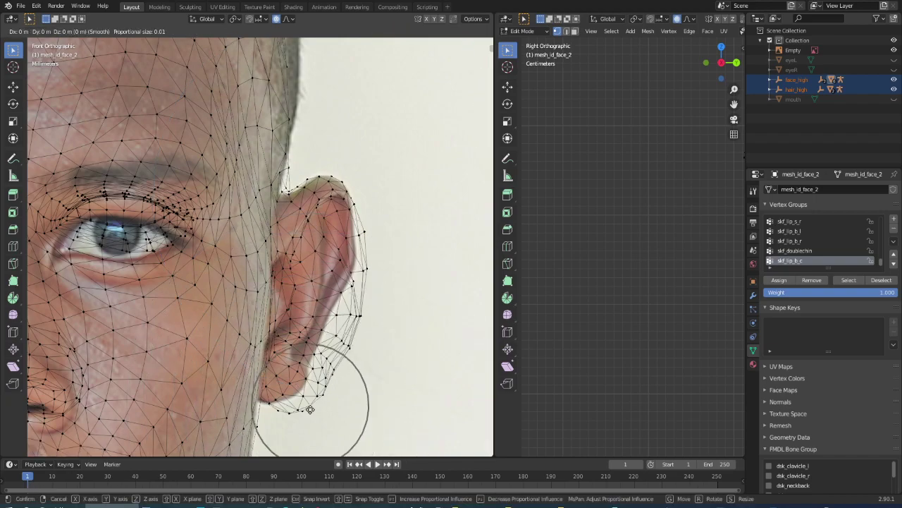
{"action": "scroll", "coordinate": [306, 406], "scroll_direction": "up", "scroll_amount": 3}
{"action": "scroll", "coordinate": [304, 406], "scroll_direction": "down", "scroll_amount": 4}
{"action": "scroll", "coordinate": [302, 405], "scroll_direction": "down", "scroll_amount": 3}
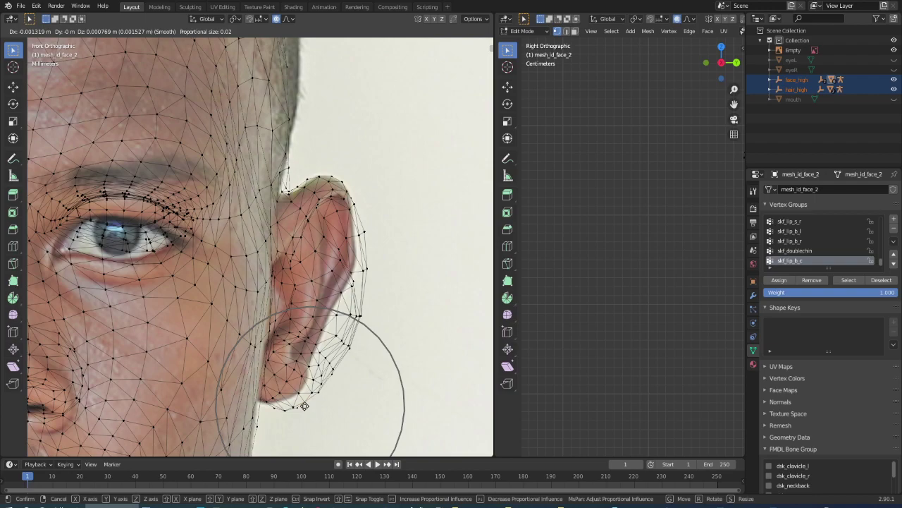
{"action": "scroll", "coordinate": [299, 403], "scroll_direction": "down", "scroll_amount": 4}
{"action": "scroll", "coordinate": [297, 401], "scroll_direction": "down", "scroll_amount": 1}
{"action": "left_click", "coordinate": [291, 399]}
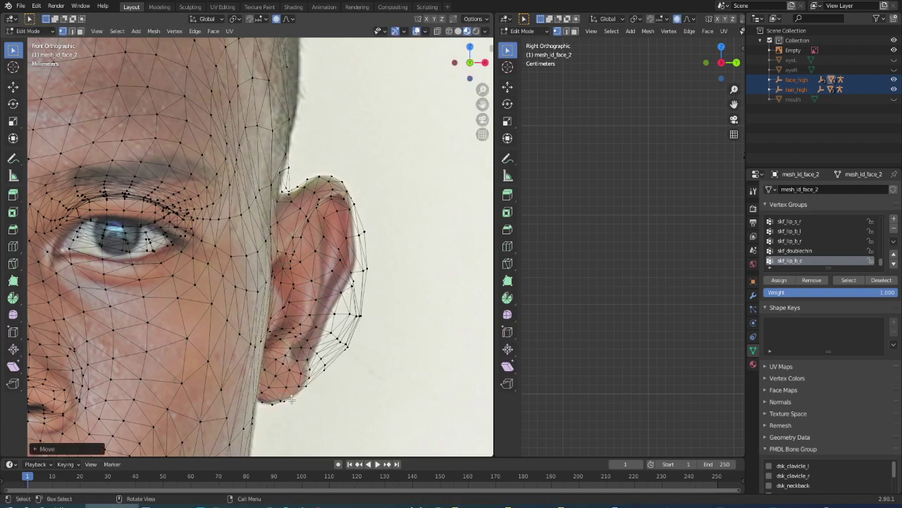
{"action": "key", "text": "g"}
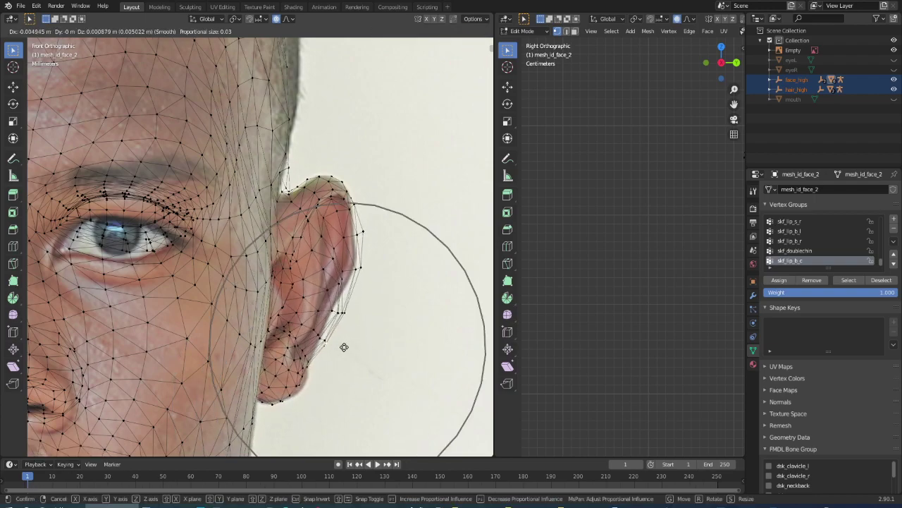
{"action": "left_click", "coordinate": [327, 359]}
- Tweak the outer ear edge and outline with small proportional moves to hug the photo
{"action": "key", "text": "g"}
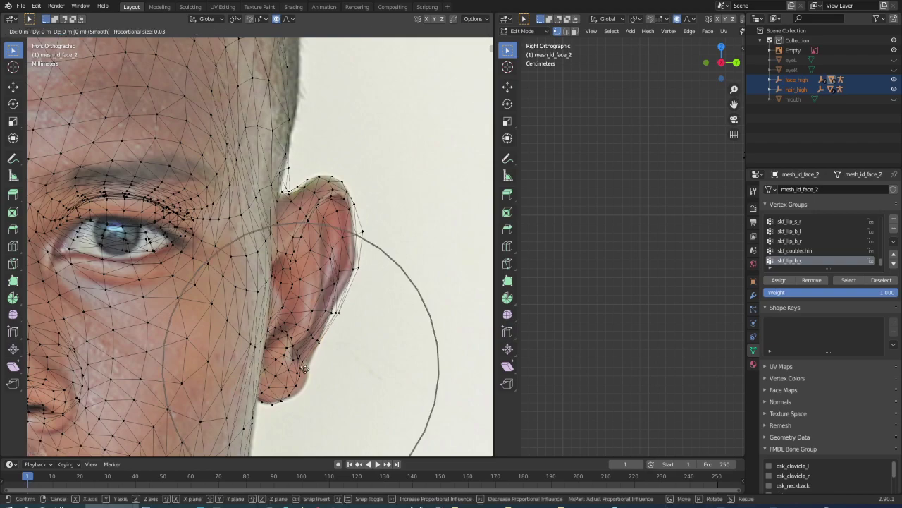
{"action": "scroll", "coordinate": [306, 369], "scroll_direction": "up", "scroll_amount": 6}
{"action": "left_click", "coordinate": [310, 379]}
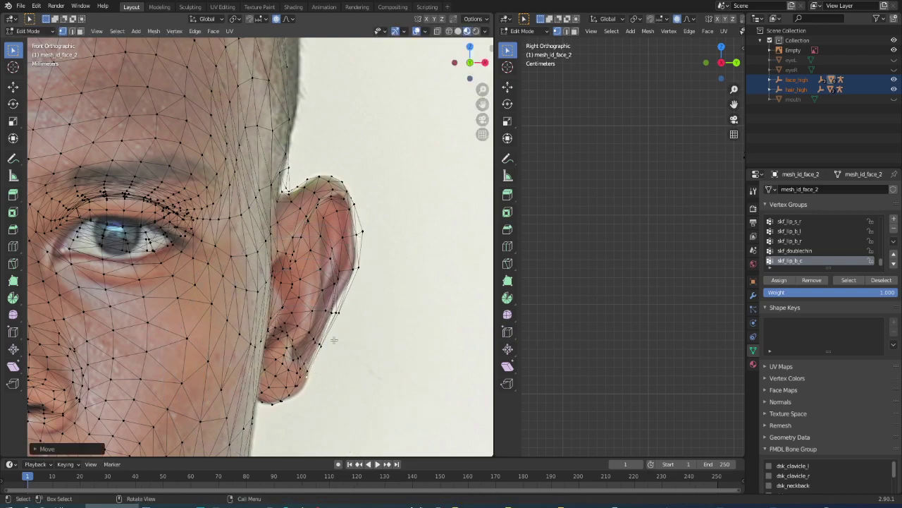
{"action": "key", "text": "g"}
{"action": "scroll", "coordinate": [359, 270], "scroll_direction": "down", "scroll_amount": 3}
{"action": "scroll", "coordinate": [359, 271], "scroll_direction": "down", "scroll_amount": 6}
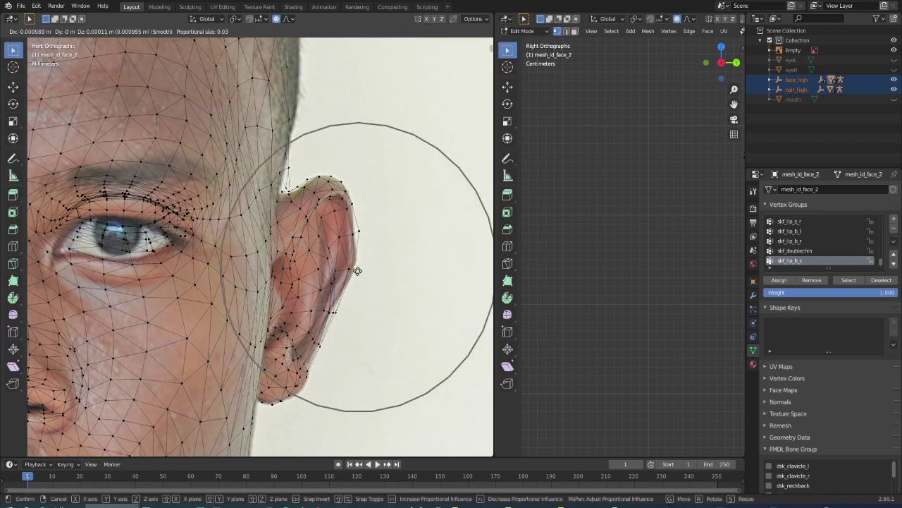
{"action": "scroll", "coordinate": [358, 270], "scroll_direction": "down", "scroll_amount": 4}
{"action": "left_click", "coordinate": [353, 270]}
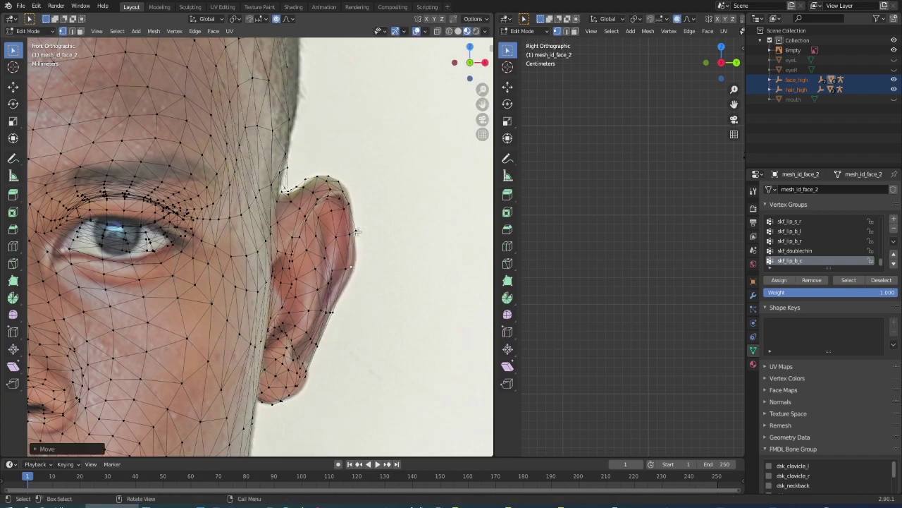
{"action": "key", "text": "g"}
{"action": "left_click", "coordinate": [342, 204]}
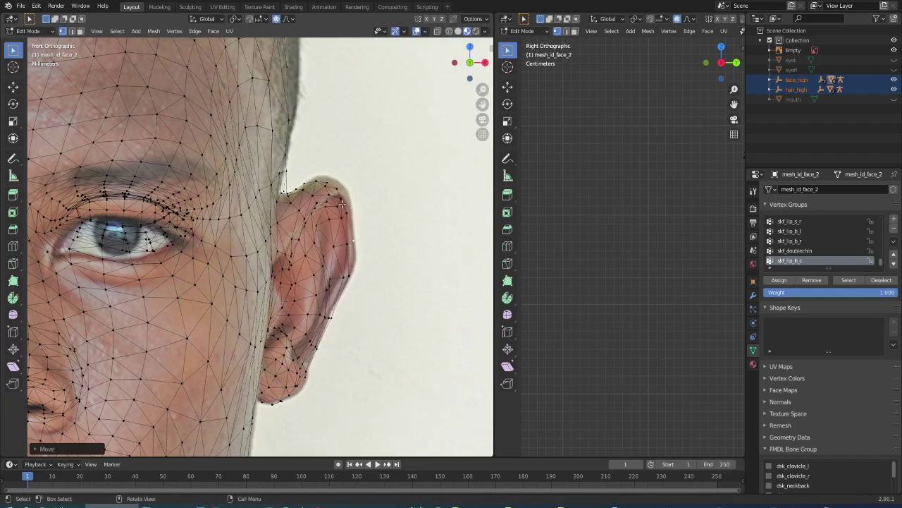
{"action": "key", "text": "g"}
{"action": "left_click", "coordinate": [340, 177]}
- Frame the whole head and soft-move the jaw-edge vertices onto the photo's jawline
{"action": "key", "text": "Home"}
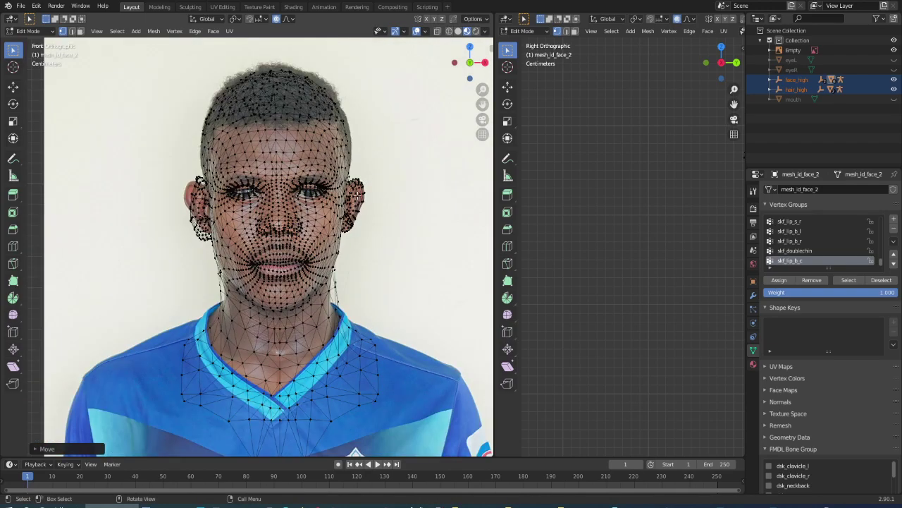
{"action": "scroll", "coordinate": [106, 218], "scroll_direction": "up", "scroll_amount": 3}
{"action": "scroll", "coordinate": [83, 267], "scroll_direction": "up", "scroll_amount": 3}
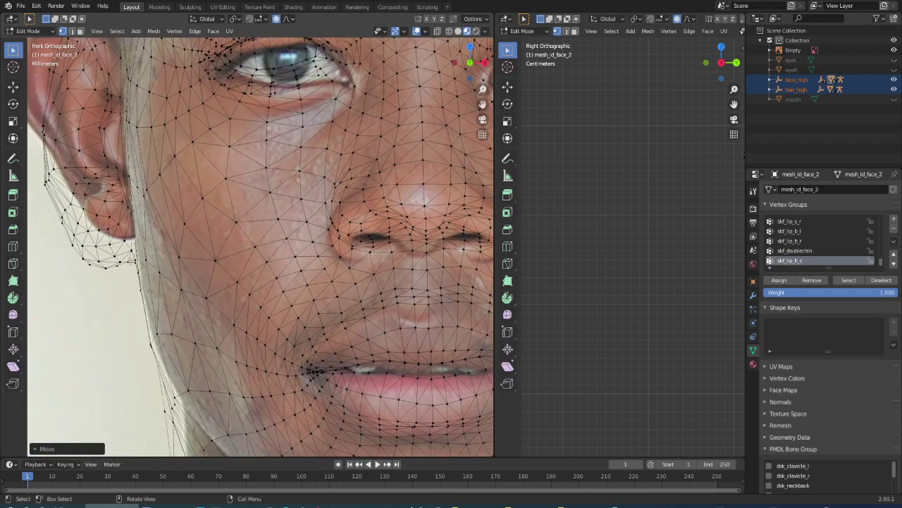
{"action": "key", "text": "g"}
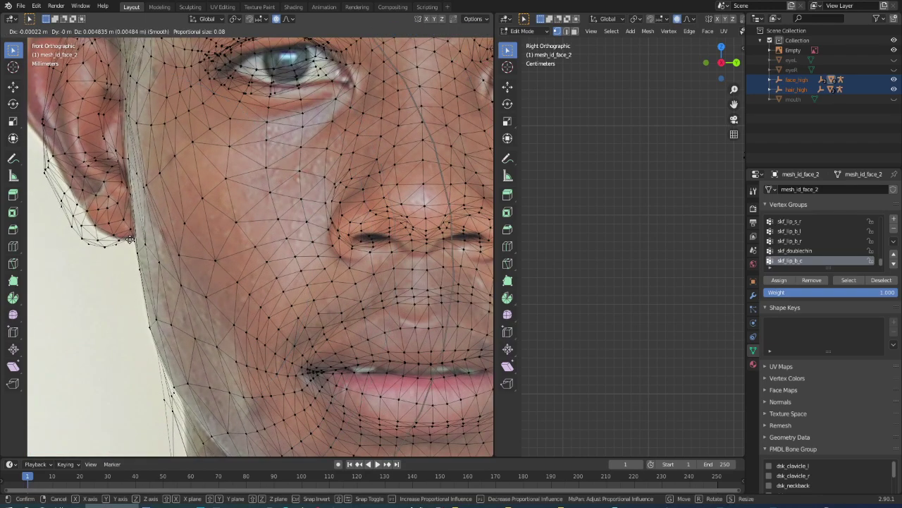
{"action": "left_click", "coordinate": [130, 238]}
- Pull the ear-edge vertices with soft falloff toward the photo's ear contour
{"action": "scroll", "coordinate": [130, 239], "scroll_direction": "down", "scroll_amount": 6}
{"action": "scroll", "coordinate": [121, 230], "scroll_direction": "up", "scroll_amount": 3}
{"action": "scroll", "coordinate": [120, 162], "scroll_direction": "up", "scroll_amount": 2}
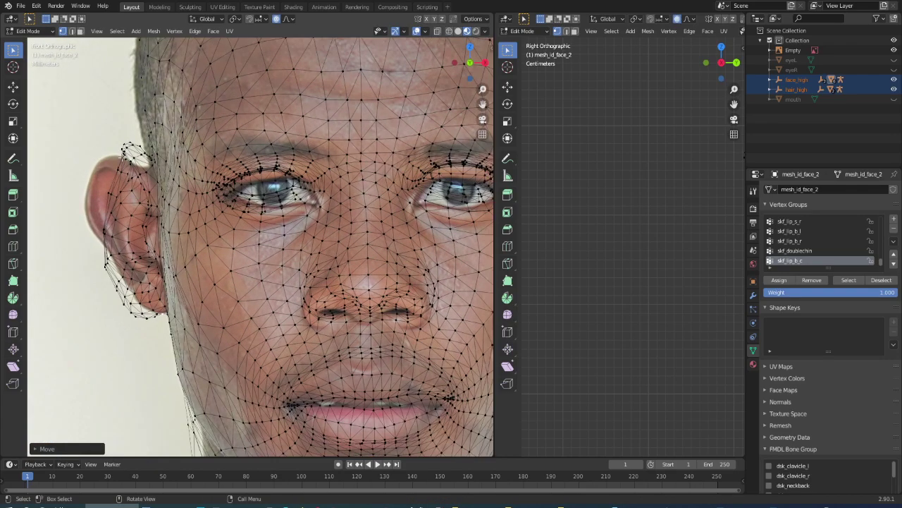
{"action": "key", "text": "g"}
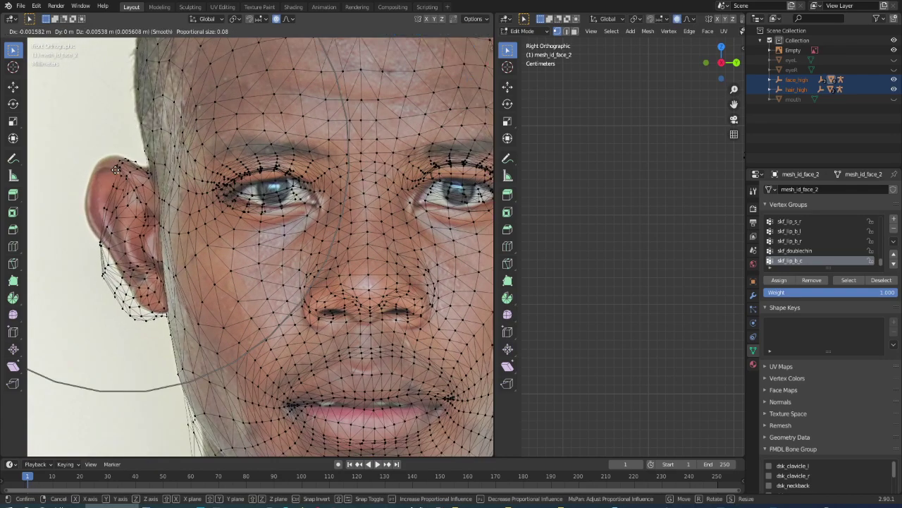
{"action": "left_click", "coordinate": [113, 164]}
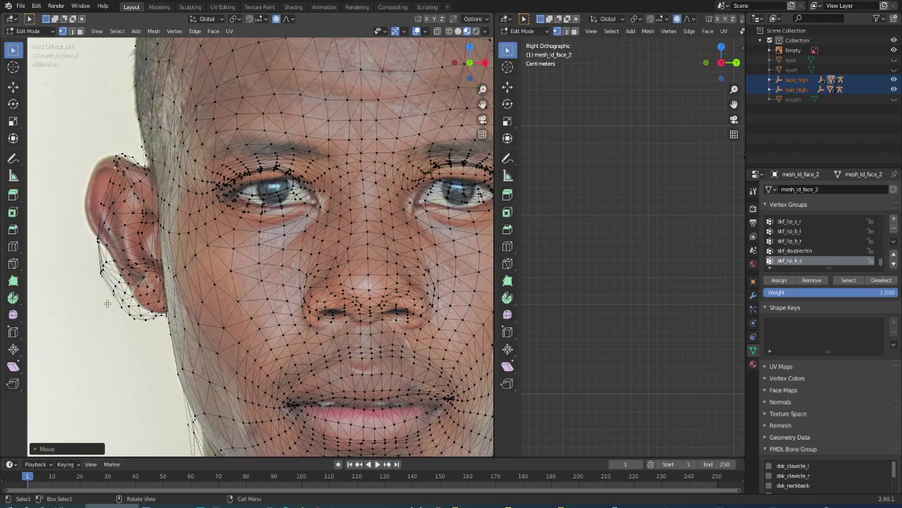
{"action": "key", "text": "g"}
{"action": "scroll", "coordinate": [117, 289], "scroll_direction": "up", "scroll_amount": 5}
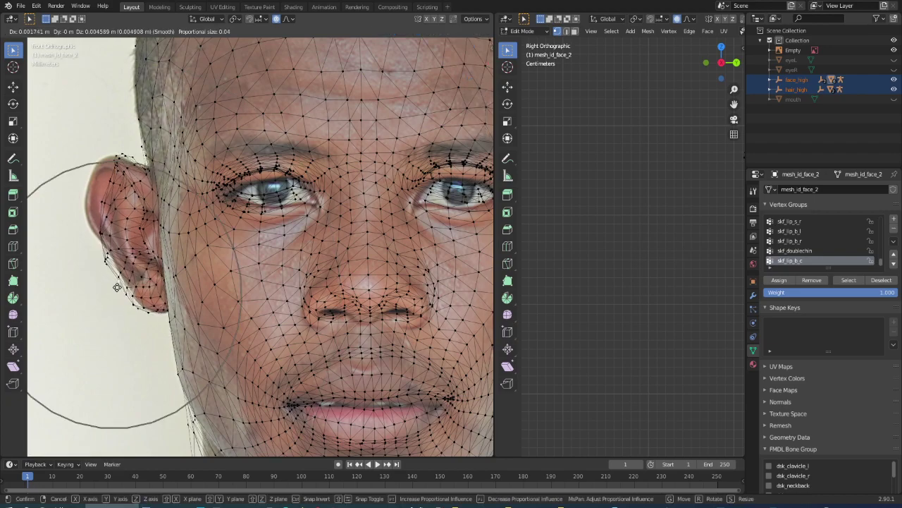
{"action": "left_click", "coordinate": [118, 280]}
- Tighten the outer ear rim and lobe with smaller-radius proportional moves
{"action": "key", "text": "g"}
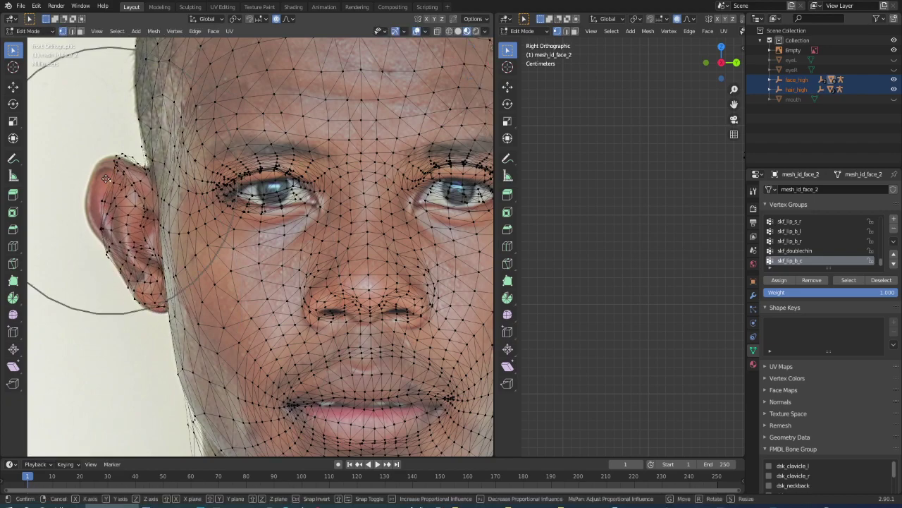
{"action": "scroll", "coordinate": [92, 180], "scroll_direction": "up", "scroll_amount": 7}
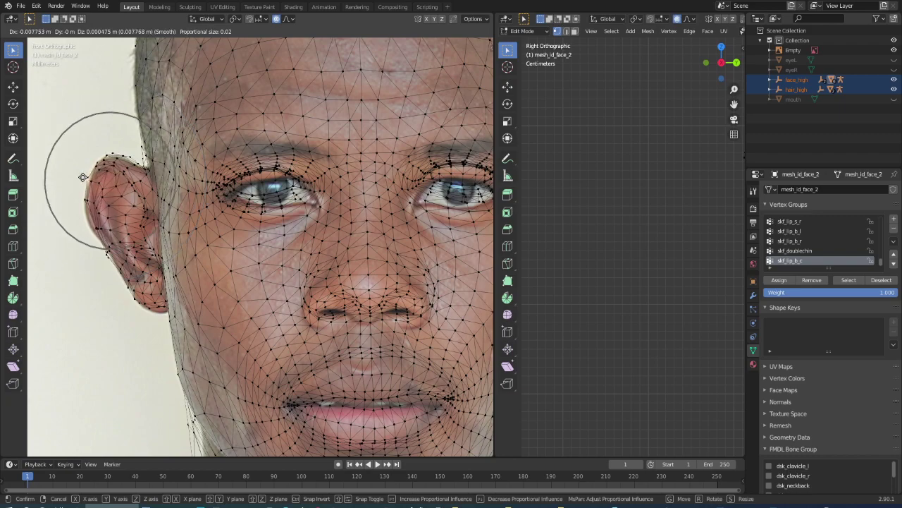
{"action": "left_click", "coordinate": [85, 180]}
{"action": "key", "text": "g"}
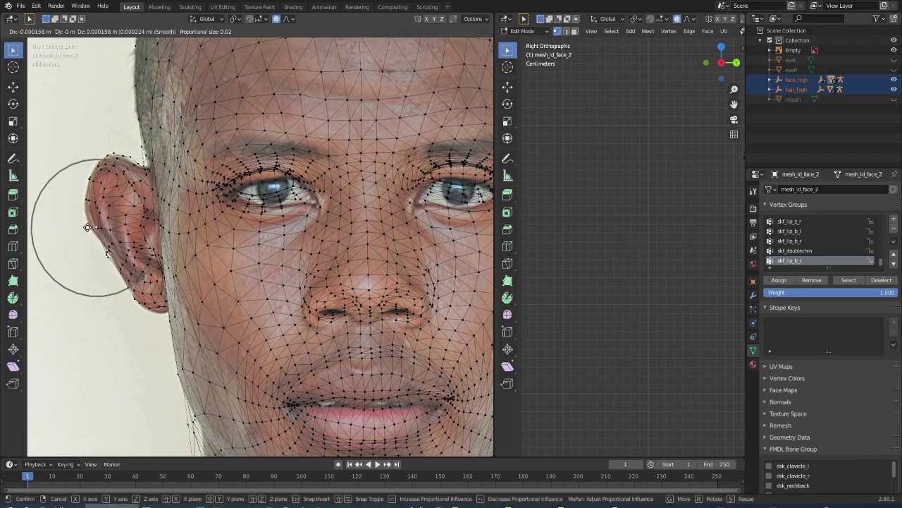
{"action": "scroll", "coordinate": [90, 233], "scroll_direction": "up", "scroll_amount": 3}
{"action": "left_click", "coordinate": [97, 258]}
{"action": "key", "text": "g"}
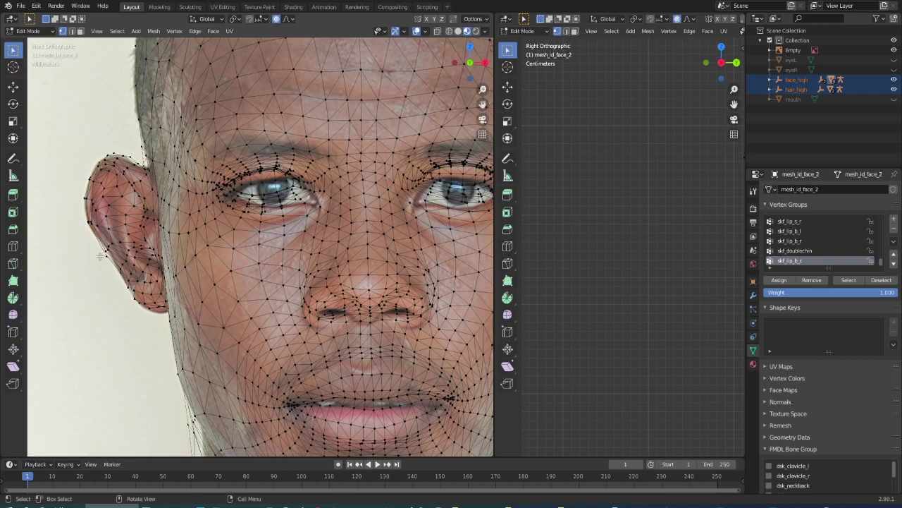
{"action": "left_click", "coordinate": [103, 254]}
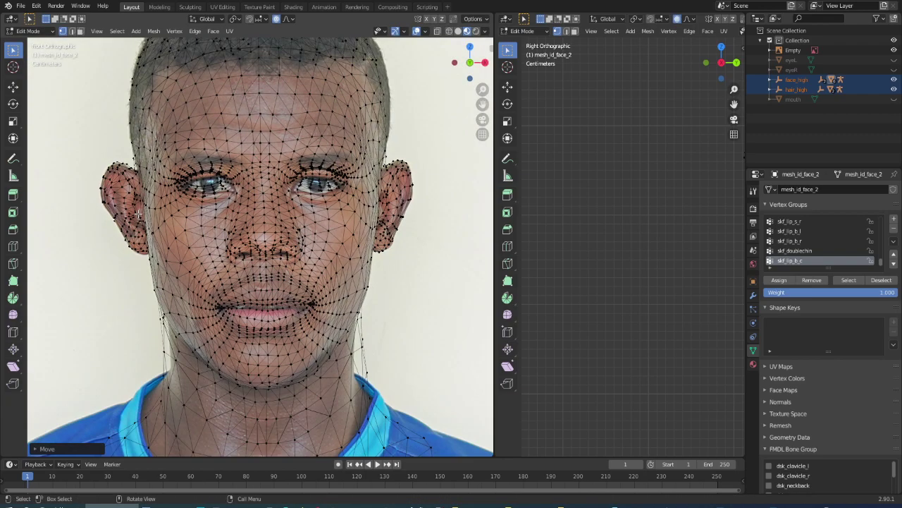
- Switch to Front view and soft-move the lip vertices toward the photo's lips
{"action": "scroll", "coordinate": [139, 214], "scroll_direction": "up", "scroll_amount": 3}
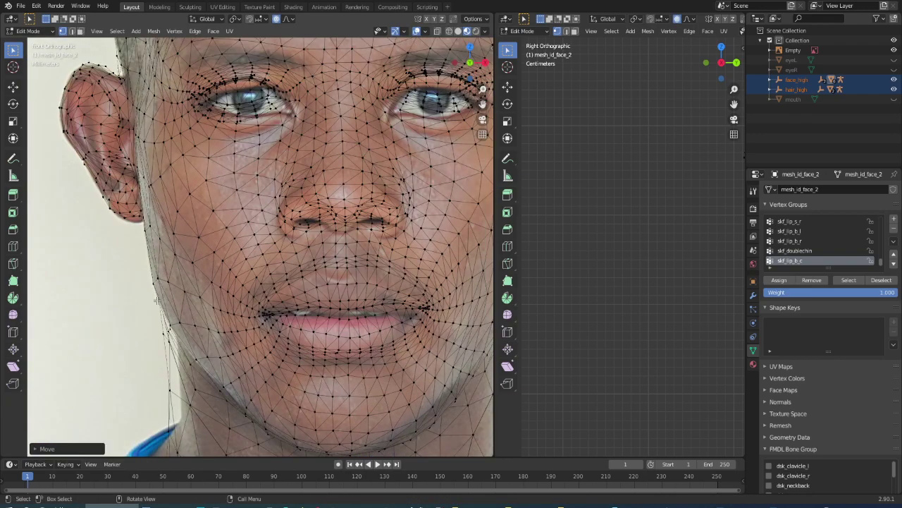
{"action": "key", "text": "KP_1"}
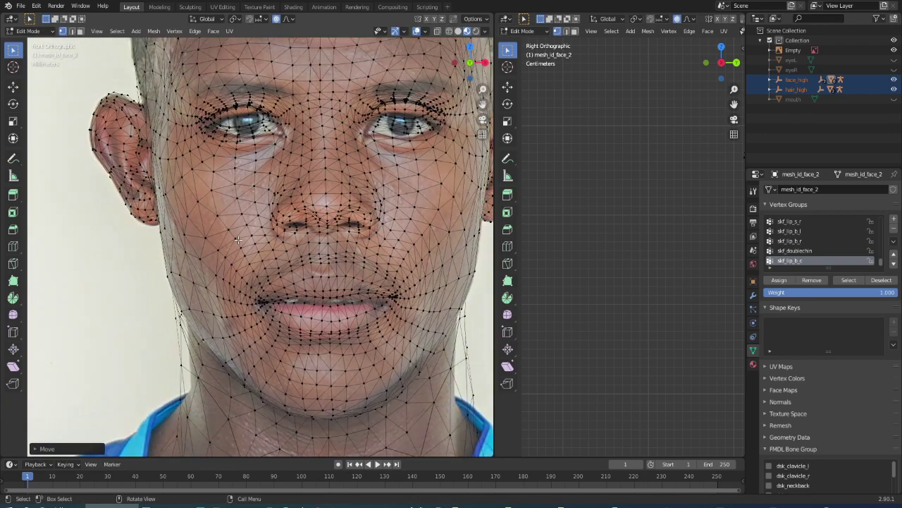
{"action": "scroll", "coordinate": [226, 239], "scroll_direction": "up", "scroll_amount": 3}
{"action": "scroll", "coordinate": [223, 238], "scroll_direction": "up", "scroll_amount": 2}
{"action": "key", "text": "g"}
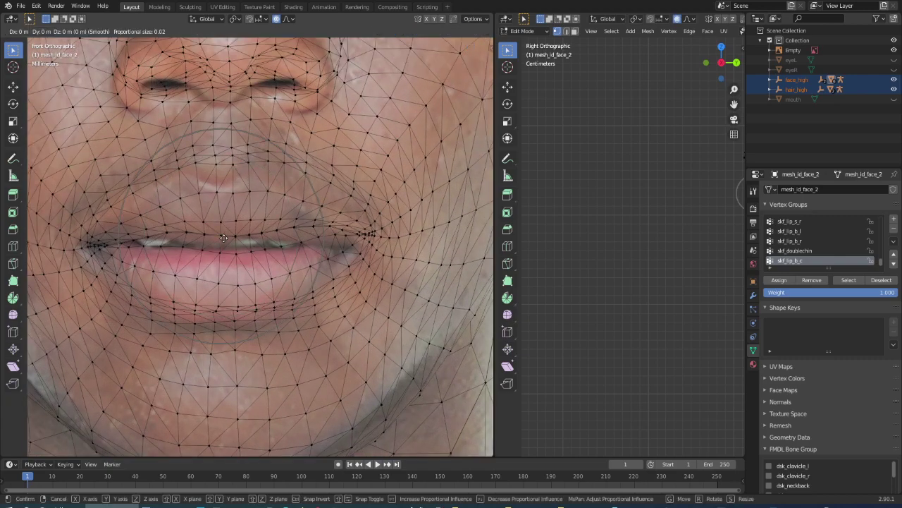
{"action": "left_click", "coordinate": [232, 245]}
- Frame the whole head in the side viewport and reshape the lips with two soft moves
{"action": "key", "text": "Home"}
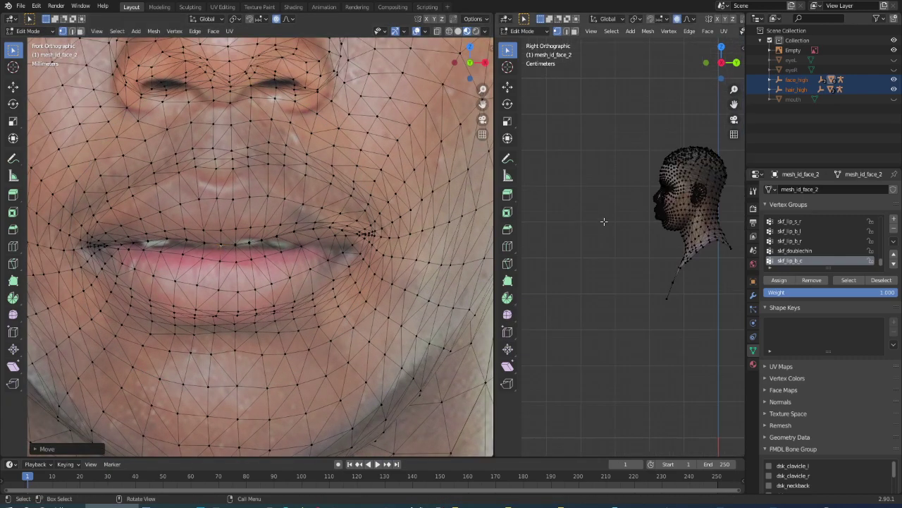
{"action": "scroll", "coordinate": [600, 225], "scroll_direction": "up", "scroll_amount": 3}
{"action": "scroll", "coordinate": [599, 225], "scroll_direction": "up", "scroll_amount": 2}
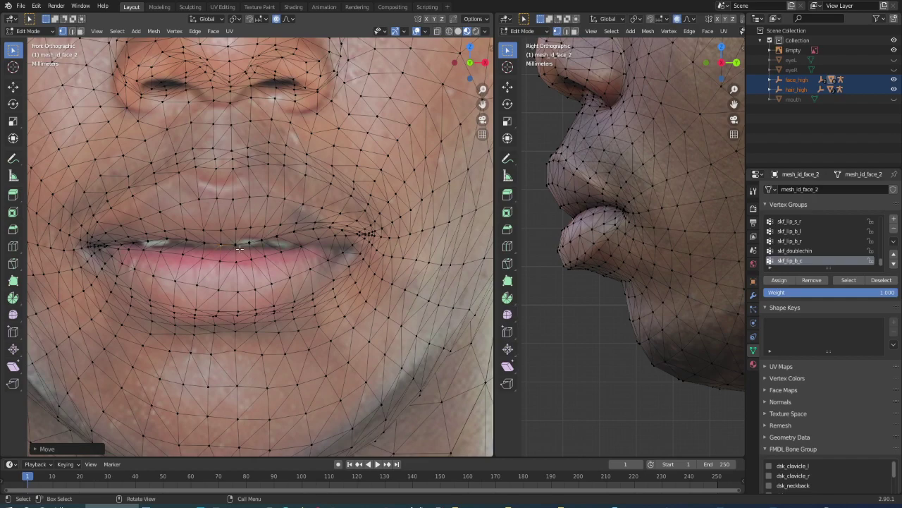
{"action": "key", "text": "g"}
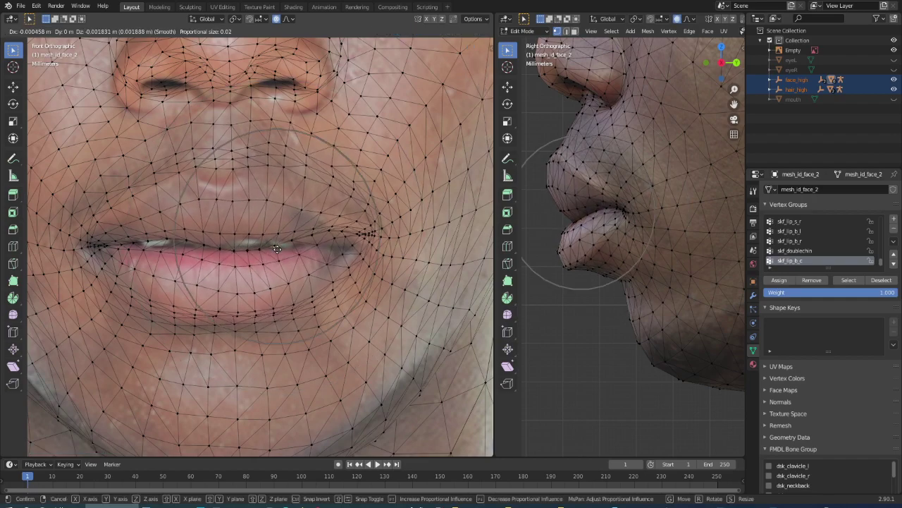
{"action": "left_click", "coordinate": [285, 243]}
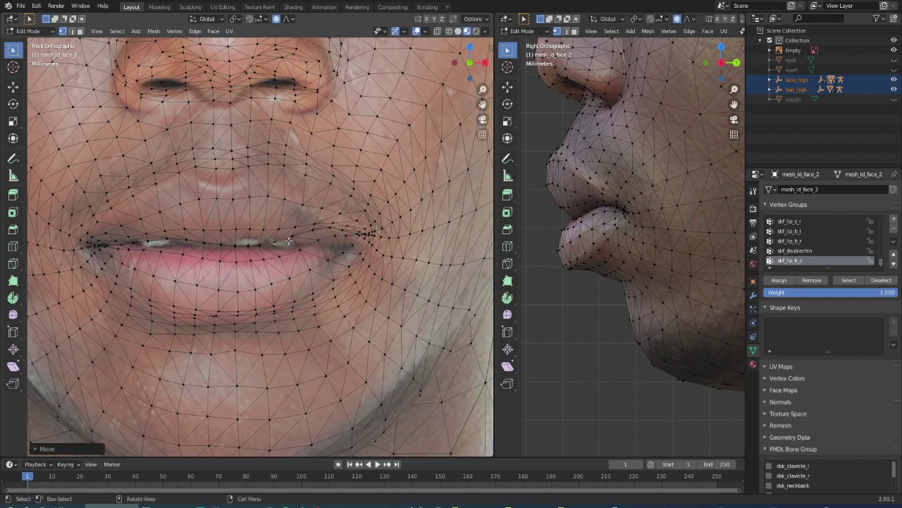
{"action": "key", "text": "g"}
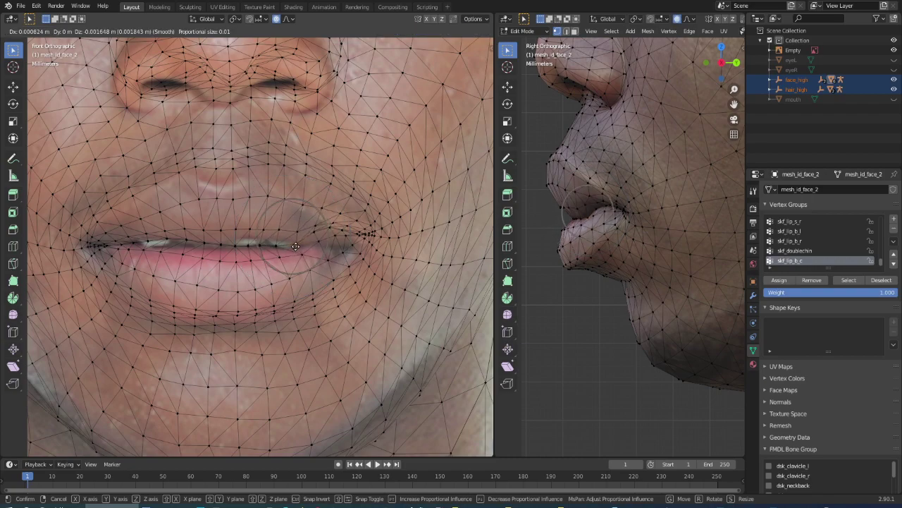
{"action": "left_click", "coordinate": [296, 246]}
- Nudge the right side of the lips and the lip-corner vertices toward the photo
{"action": "key", "text": "g"}
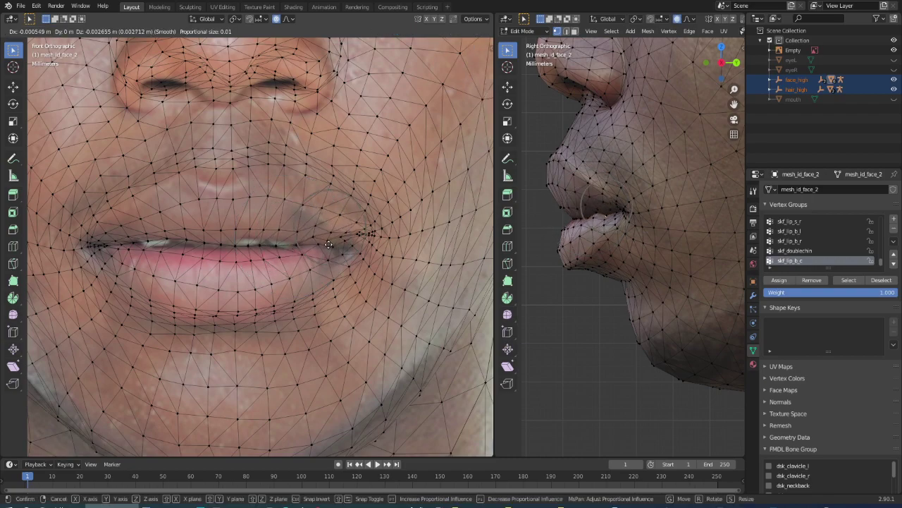
{"action": "left_click", "coordinate": [323, 241]}
{"action": "key", "text": "g"}
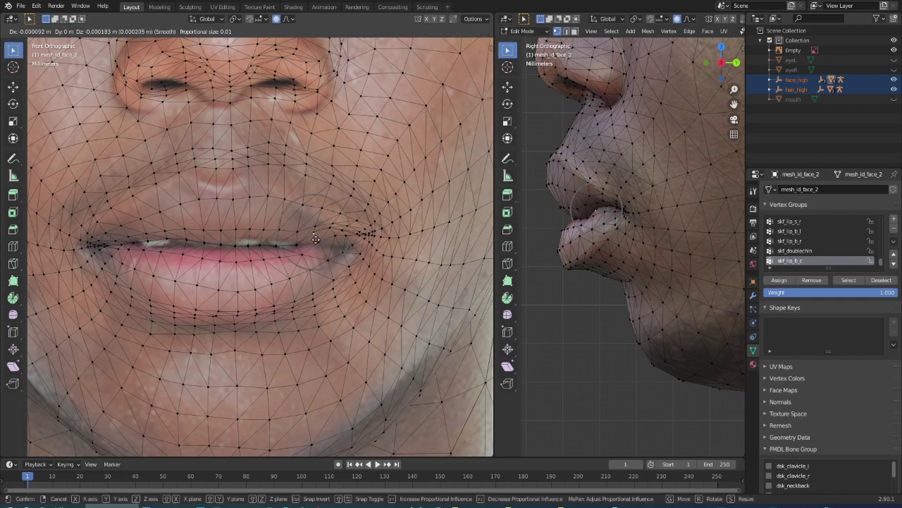
{"action": "left_click", "coordinate": [329, 232]}
{"action": "key", "text": "g"}
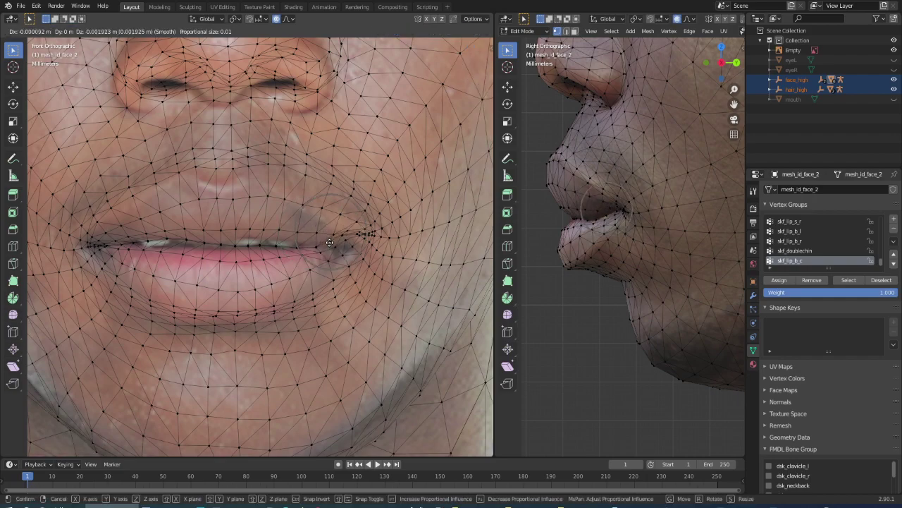
{"action": "left_click", "coordinate": [336, 240]}
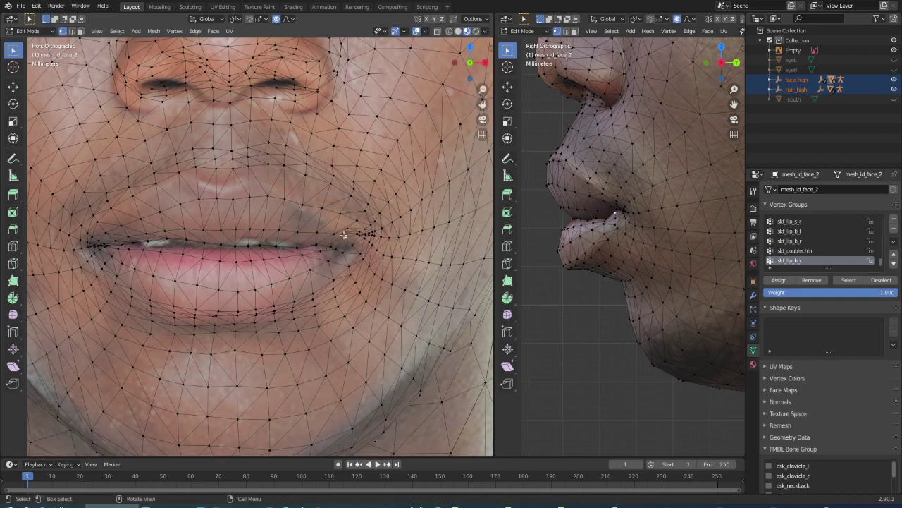
{"action": "key", "text": "g"}
{"action": "left_click", "coordinate": [350, 243]}
- Reshape the lip corner with a wider, then a smaller, proportional falloff
{"action": "key", "text": "g"}
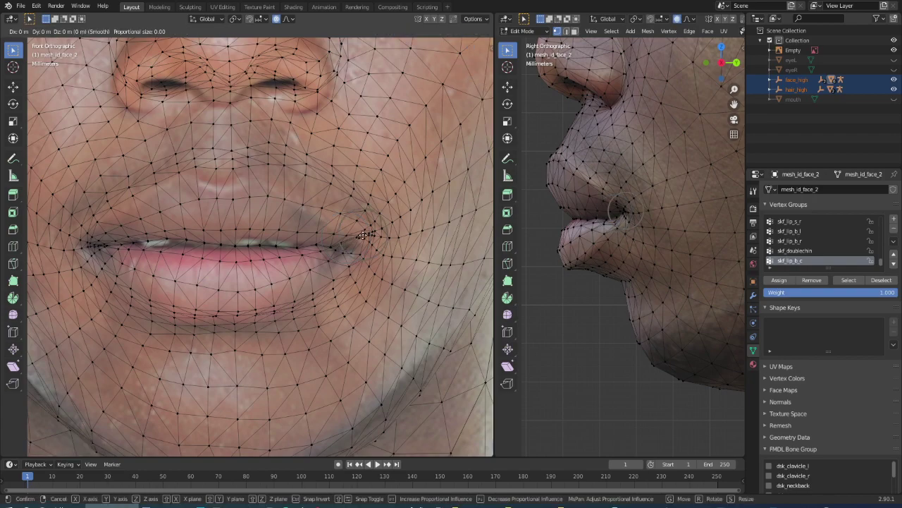
{"action": "scroll", "coordinate": [356, 243], "scroll_direction": "down", "scroll_amount": 5}
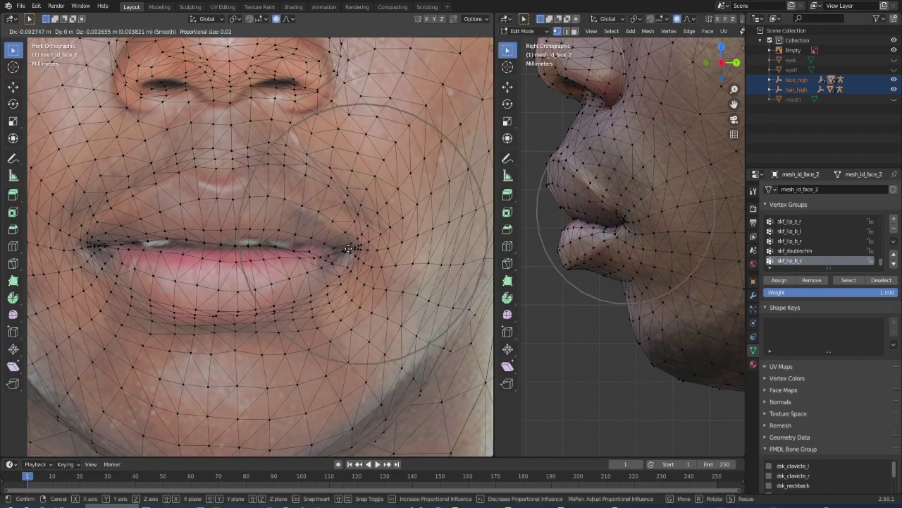
{"action": "left_click", "coordinate": [338, 252]}
{"action": "key", "text": "g"}
{"action": "scroll", "coordinate": [315, 256], "scroll_direction": "up", "scroll_amount": 3}
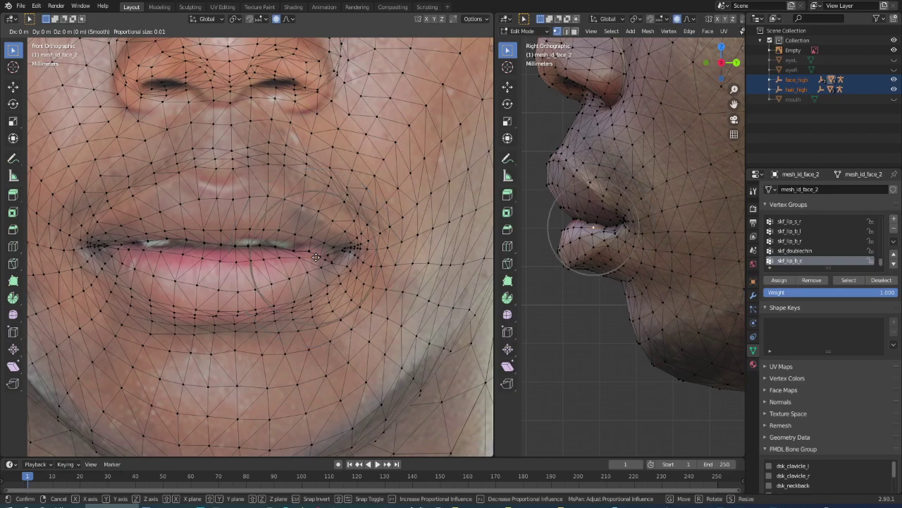
{"action": "left_click", "coordinate": [317, 252]}
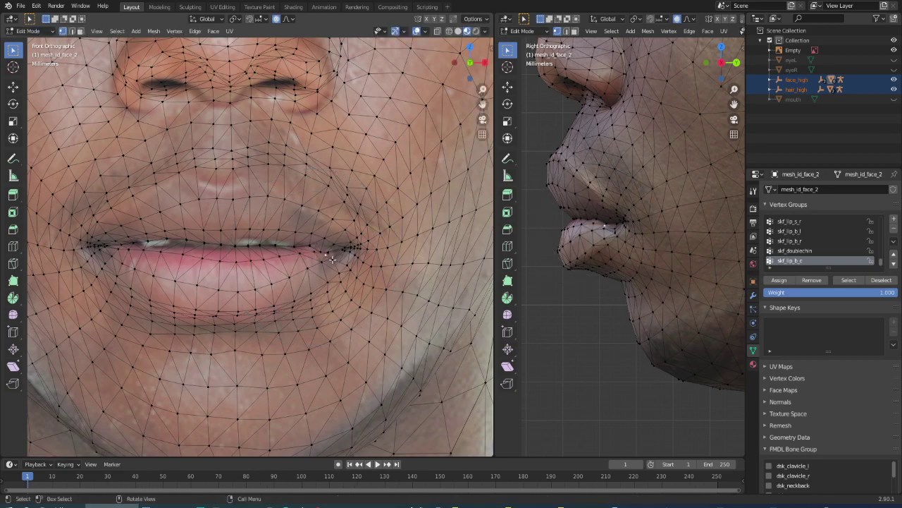
- Make a fine lip-corner adjustment and orbit to inspect the corner
{"action": "key", "text": "g"}
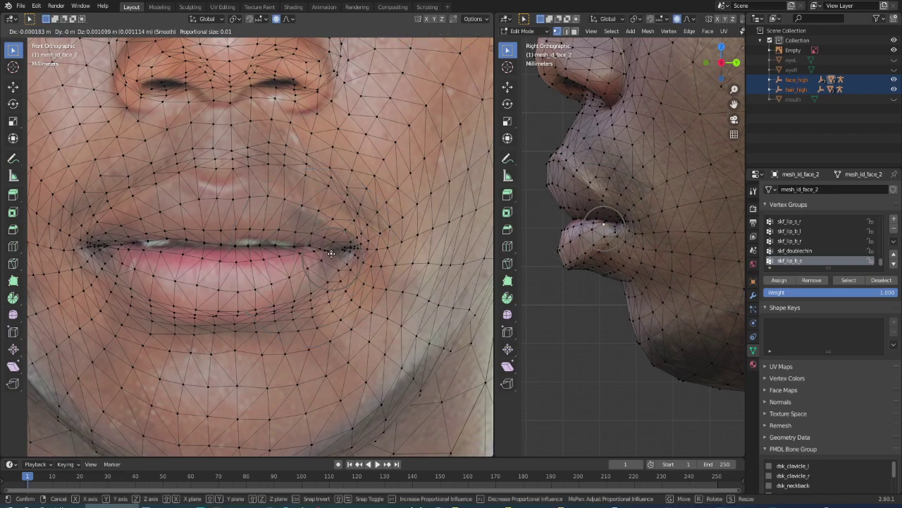
{"action": "left_click", "coordinate": [331, 251]}
{"action": "scroll", "coordinate": [337, 255], "scroll_direction": "up", "scroll_amount": 3}
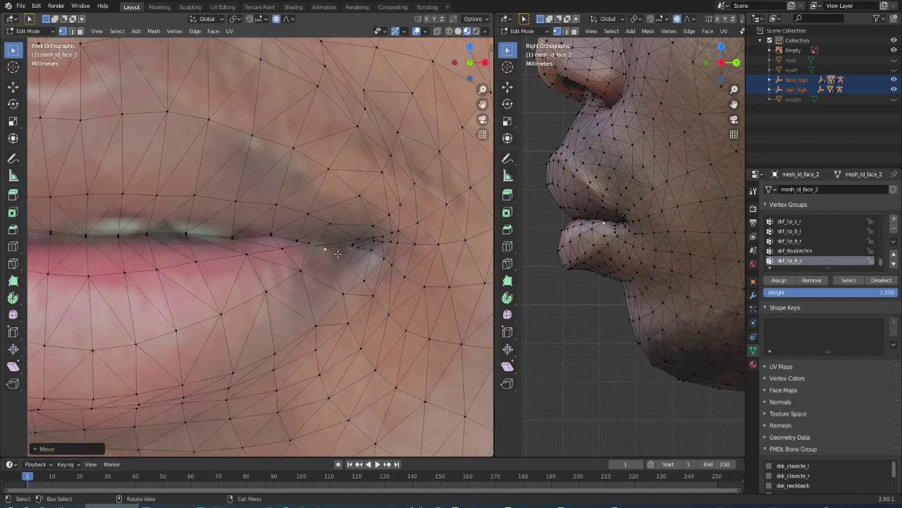
{"action": "middle_click_drag", "start_coordinate": [337, 254], "coordinate": [326, 248]}
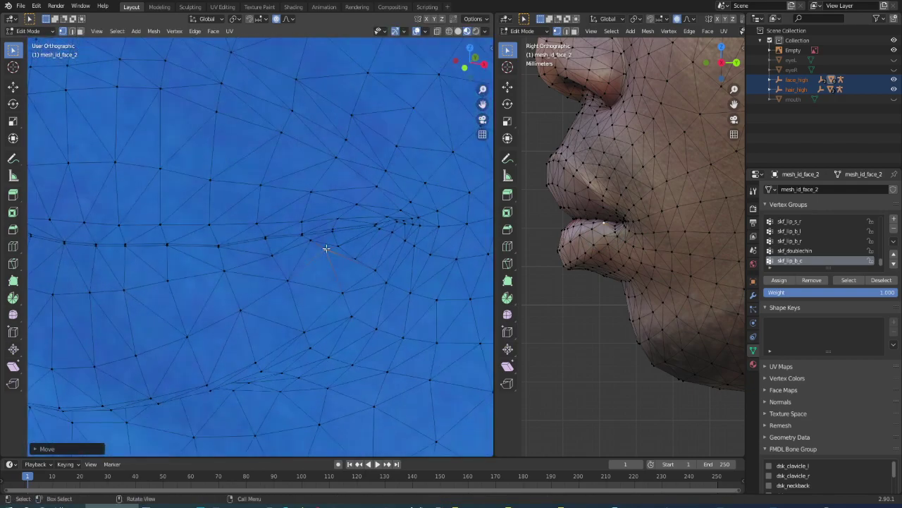
- Move a mouth-corner vertex in Front view onto the photo's lip line, refining it twice
{"action": "left_click", "coordinate": [339, 242]}
{"action": "key", "text": "KP_1"}
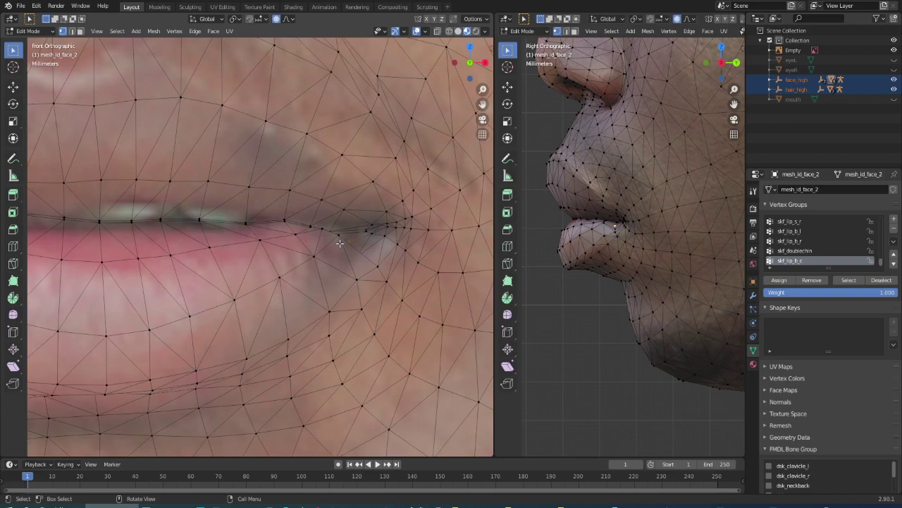
{"action": "key", "text": "g"}
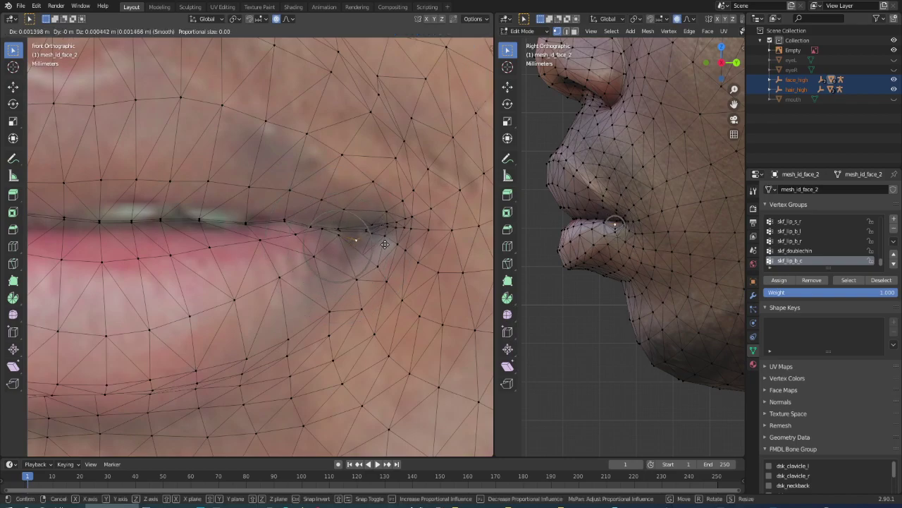
{"action": "left_click", "coordinate": [379, 236]}
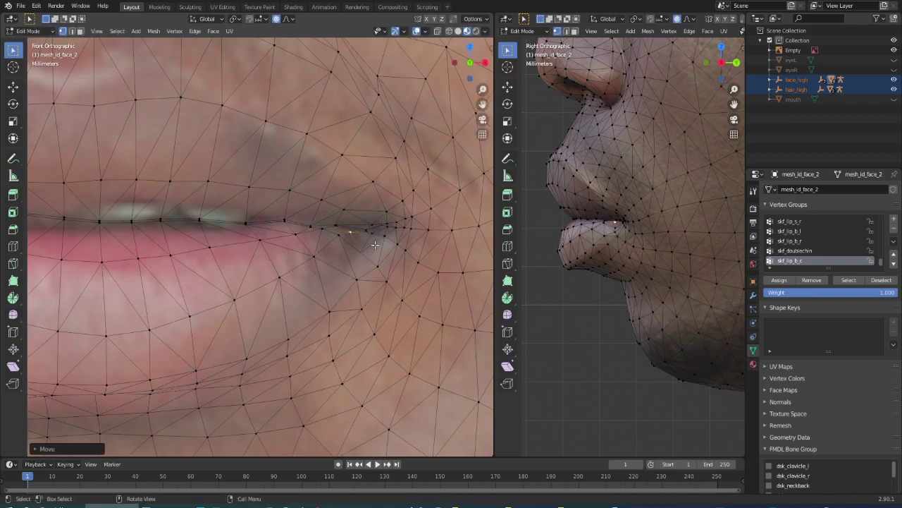
{"action": "middle_click_drag", "start_coordinate": [365, 250], "coordinate": [358, 253]}
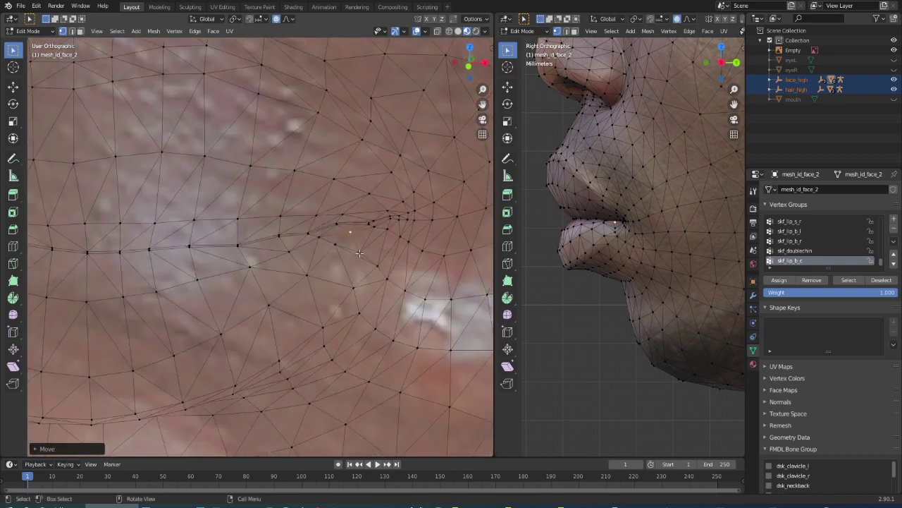
{"action": "key", "text": "KP_1"}
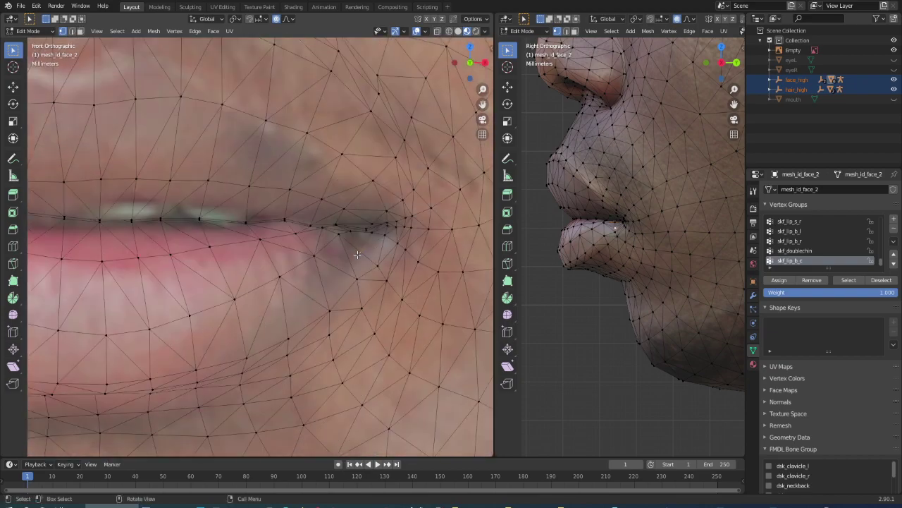
{"action": "key", "text": "g"}
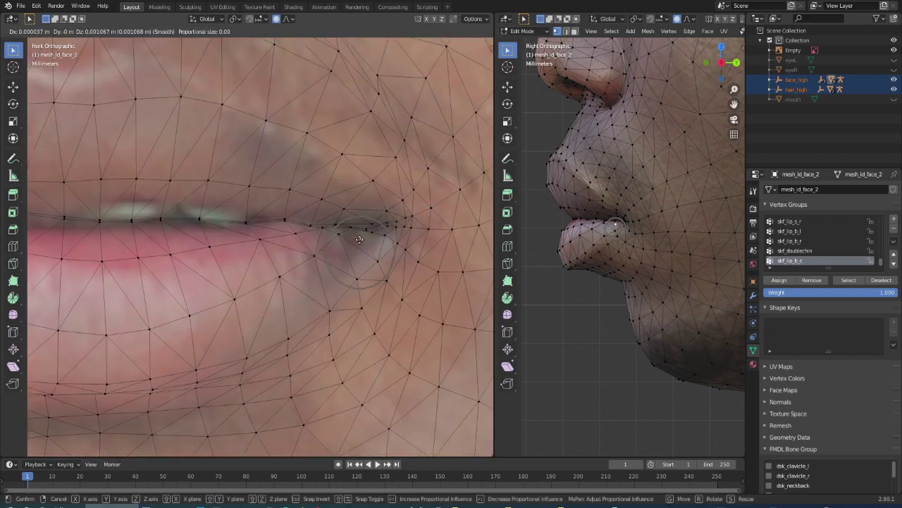
{"action": "left_click", "coordinate": [360, 240]}
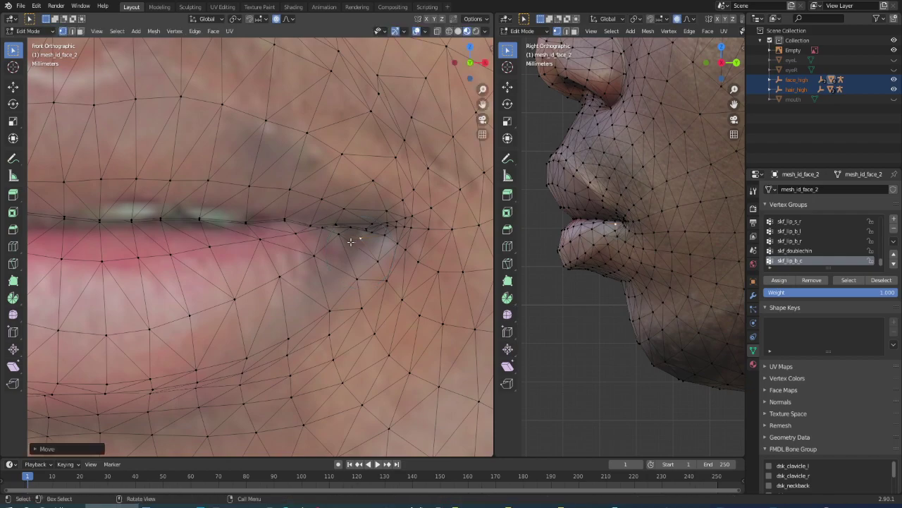
- Nudge the corner vertex slightly up and reposition another lip-line vertex
{"action": "key", "text": "g"}
{"action": "left_click", "coordinate": [310, 220]}
{"action": "left_click", "coordinate": [256, 224]}
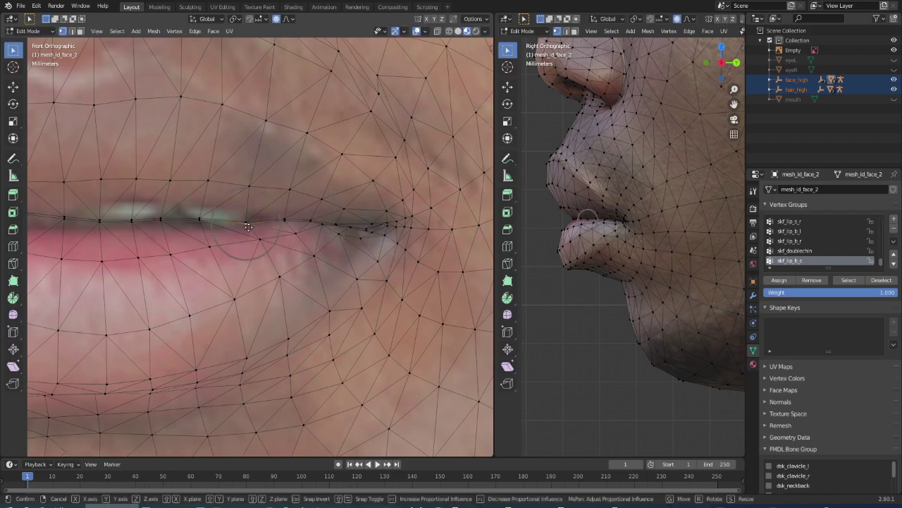
{"action": "key", "text": "g"}
{"action": "left_click", "coordinate": [256, 223]}
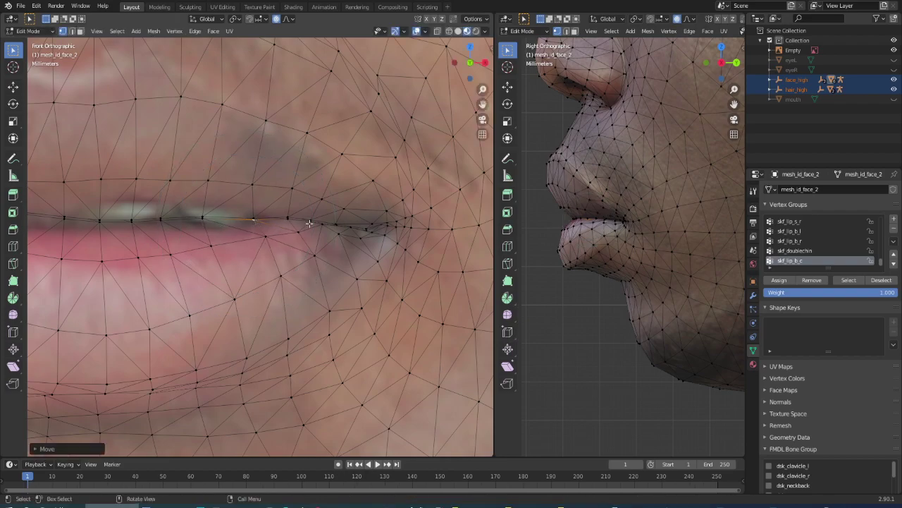
{"action": "scroll", "coordinate": [318, 233], "scroll_direction": "down", "scroll_amount": 3}
{"action": "scroll", "coordinate": [367, 243], "scroll_direction": "up", "scroll_amount": 3}
{"action": "scroll", "coordinate": [399, 251], "scroll_direction": "up", "scroll_amount": 2}
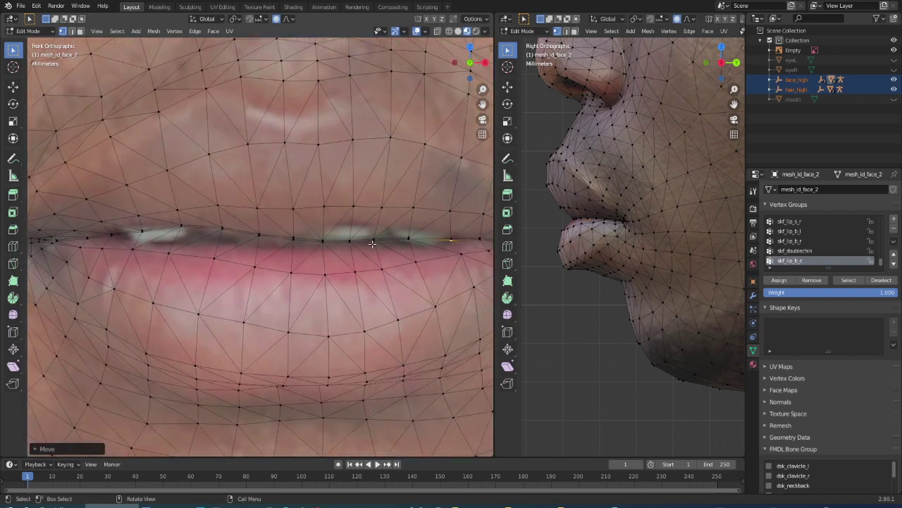
- Shift two central lip-seam vertices onto the photo's lip line
{"action": "left_click", "coordinate": [372, 244]}
{"action": "key", "text": "g"}
{"action": "left_click", "coordinate": [373, 239]}
{"action": "left_click", "coordinate": [289, 237]}
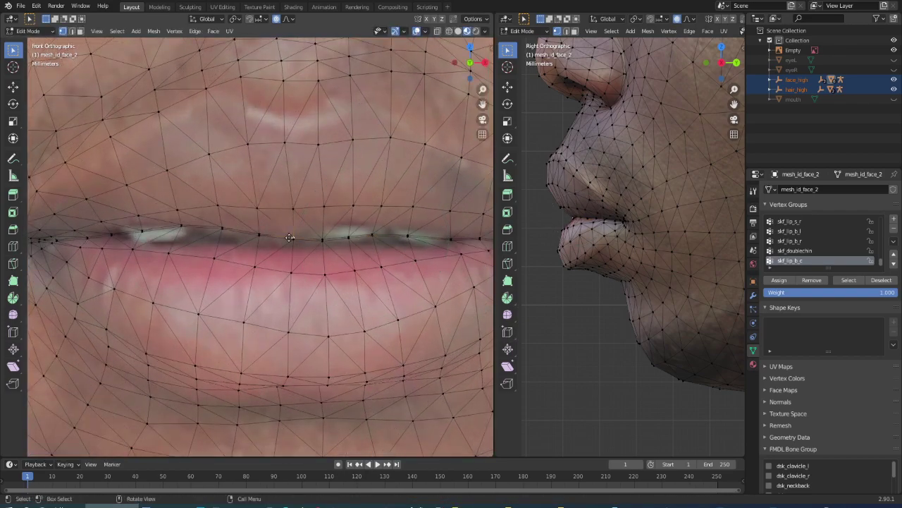
{"action": "key", "text": "g"}
{"action": "left_click", "coordinate": [292, 240]}
- Move two left-side lip vertices onto the lip seam with proportional falloff
{"action": "left_click", "coordinate": [182, 225]}
{"action": "key", "text": "g"}
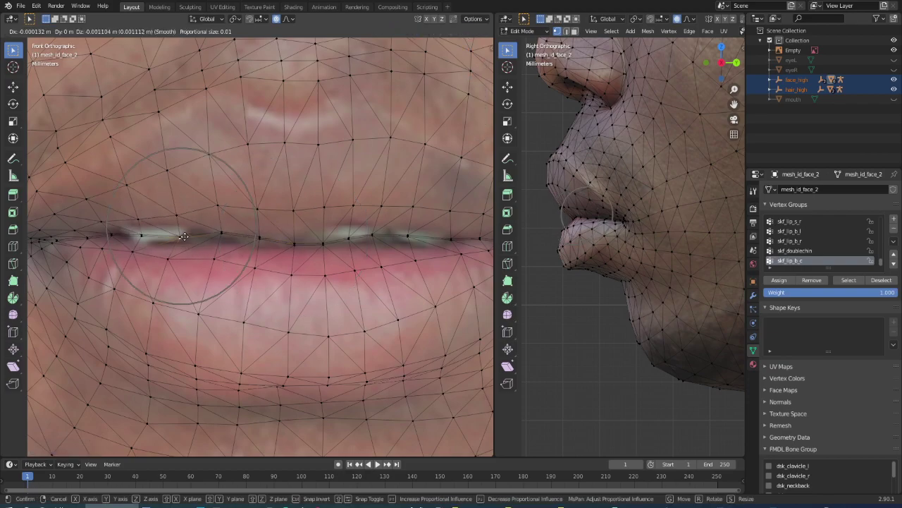
{"action": "left_click", "coordinate": [183, 236]}
{"action": "left_click", "coordinate": [227, 236]}
{"action": "key", "text": "g"}
{"action": "left_click", "coordinate": [220, 237]}
{"action": "scroll", "coordinate": [275, 230], "scroll_direction": "down", "scroll_amount": 3}
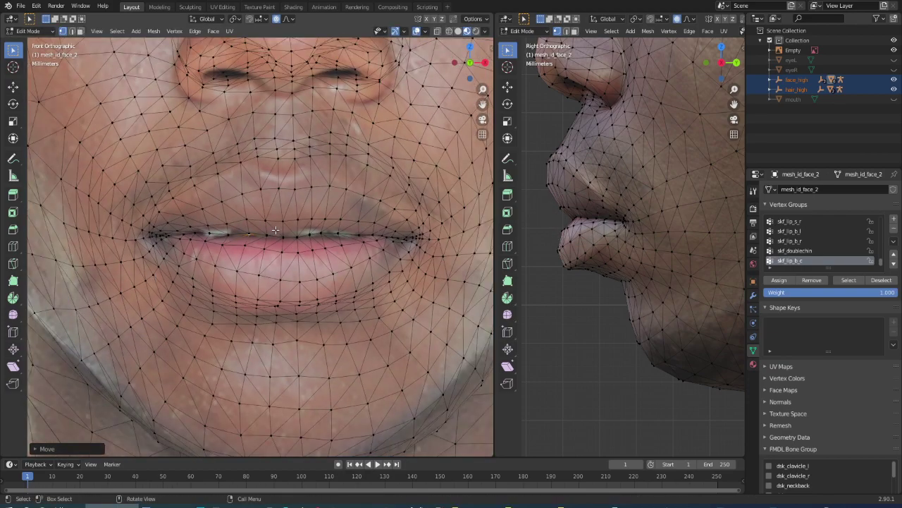
{"action": "scroll", "coordinate": [275, 230], "scroll_direction": "up", "scroll_amount": 2}
{"action": "scroll", "coordinate": [211, 284], "scroll_direction": "down", "scroll_amount": 3}
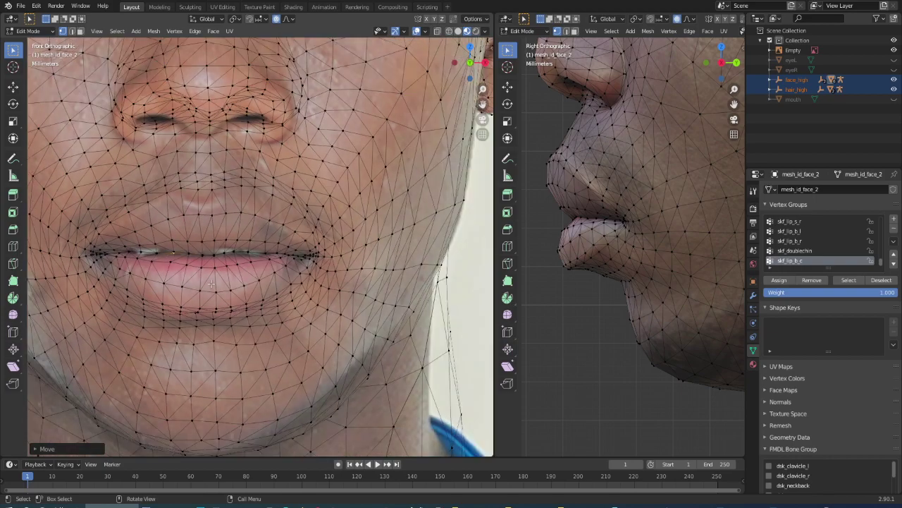
- Move the vertex above the upper lip twice with proportional smooth falloff
{"action": "scroll", "coordinate": [229, 203], "scroll_direction": "up", "scroll_amount": 1}
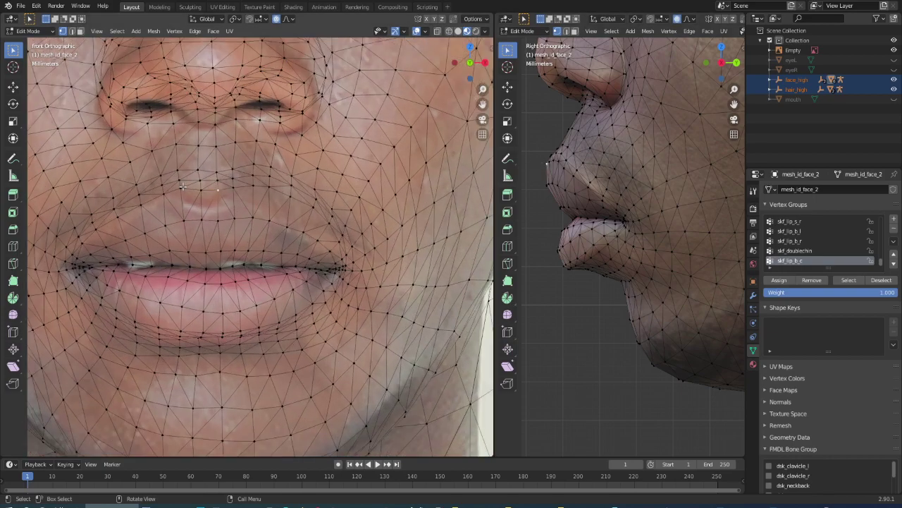
{"action": "scroll", "coordinate": [229, 203], "scroll_direction": "up", "scroll_amount": 1}
{"action": "key", "text": "g"}
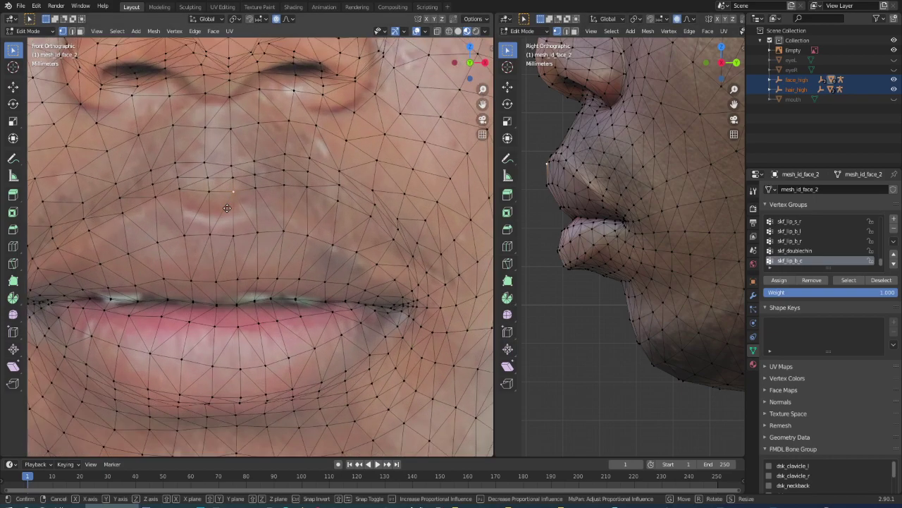
{"action": "scroll", "coordinate": [222, 210], "scroll_direction": "up", "scroll_amount": 2}
{"action": "scroll", "coordinate": [215, 215], "scroll_direction": "up", "scroll_amount": 1}
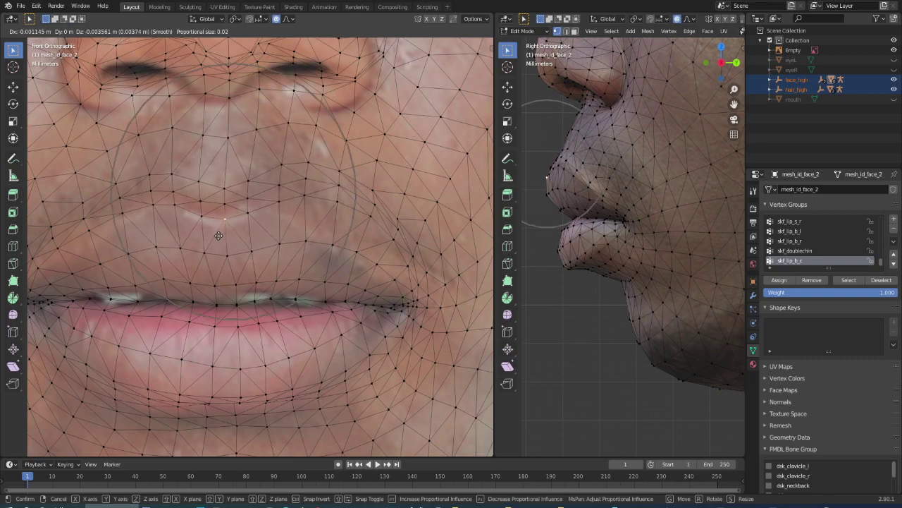
{"action": "left_click", "coordinate": [219, 233]}
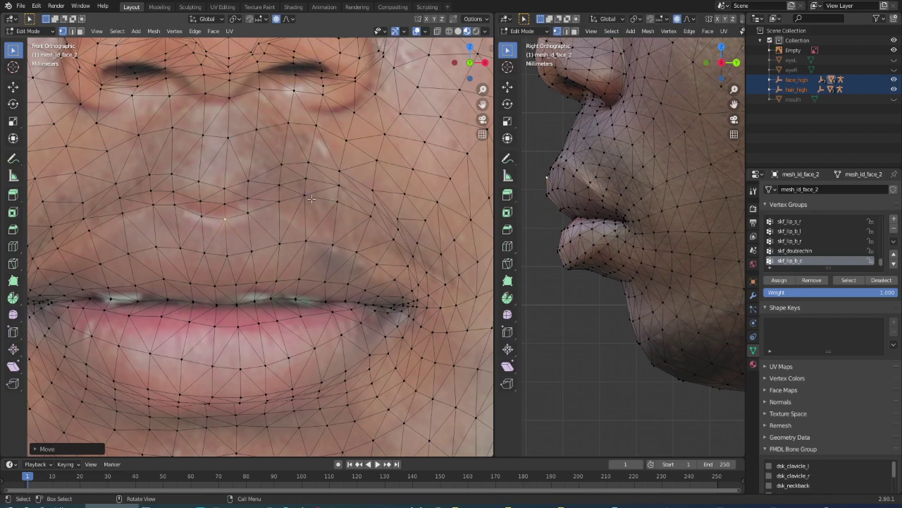
{"action": "key", "text": "g"}
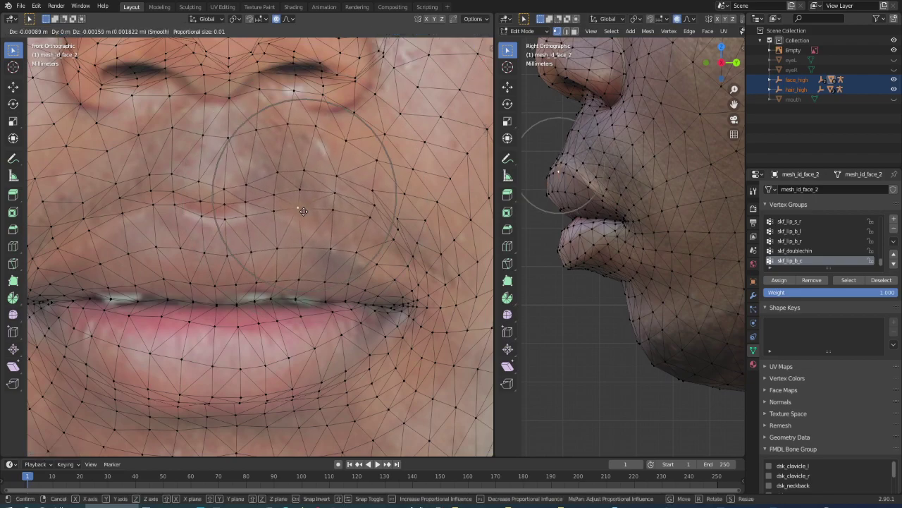
{"action": "left_click", "coordinate": [303, 210]}
- Softly shift the cheek vertices beside the mouth and the right mouth-corner vertex
{"action": "key", "text": "g"}
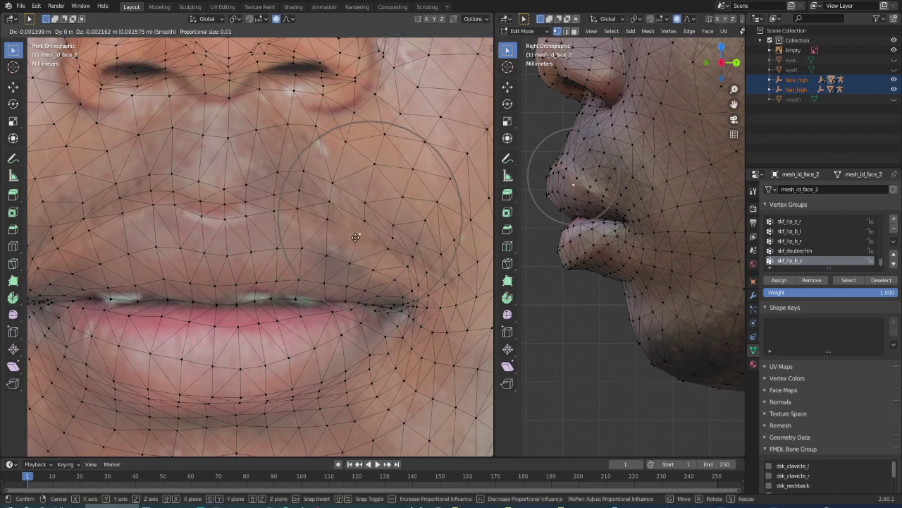
{"action": "left_click", "coordinate": [348, 248]}
{"action": "key", "text": "g"}
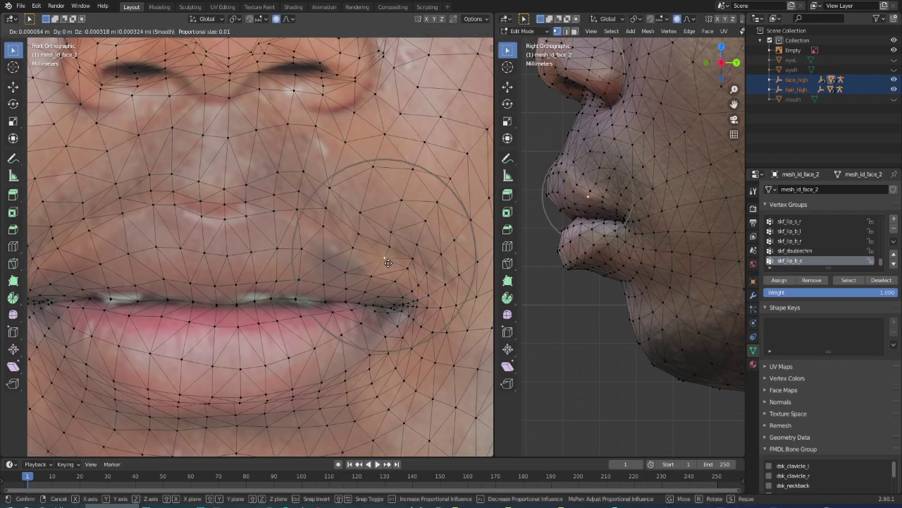
{"action": "left_click", "coordinate": [400, 270]}
{"action": "key", "text": "g"}
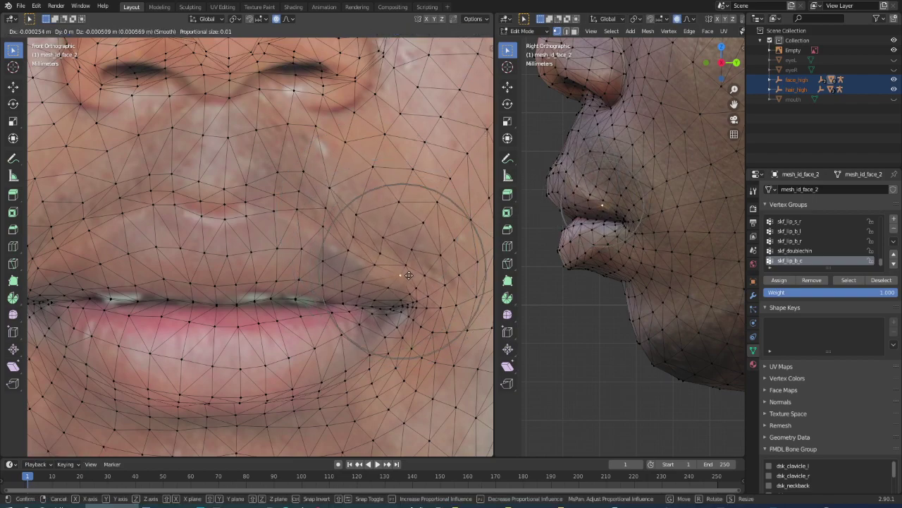
{"action": "left_click", "coordinate": [406, 280]}
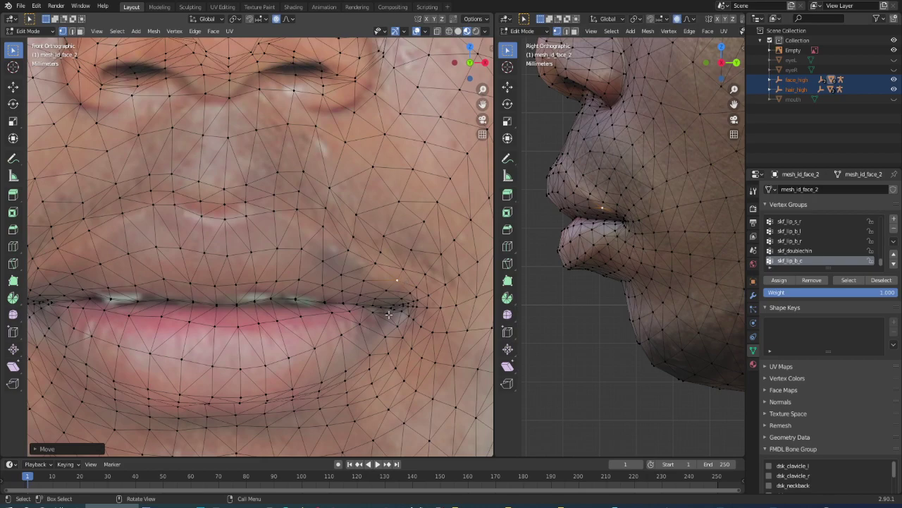
{"action": "key", "text": "g"}
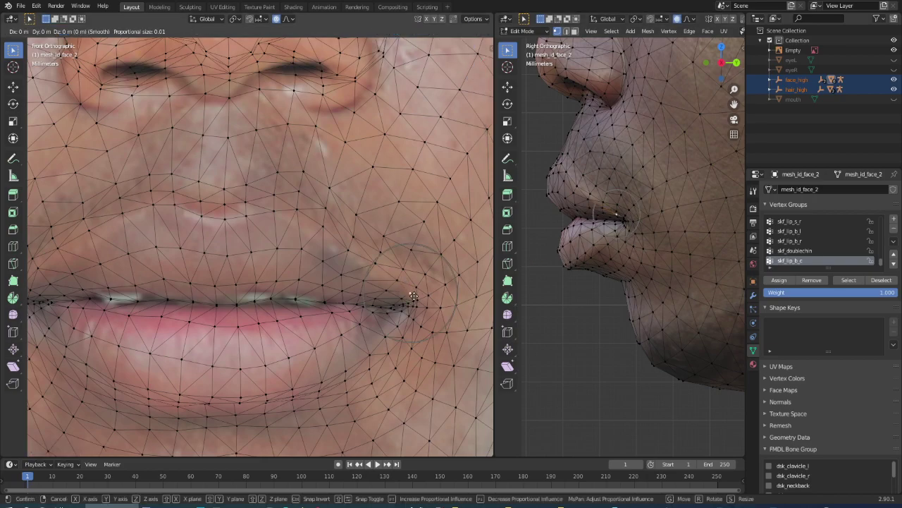
{"action": "left_click", "coordinate": [408, 300]}
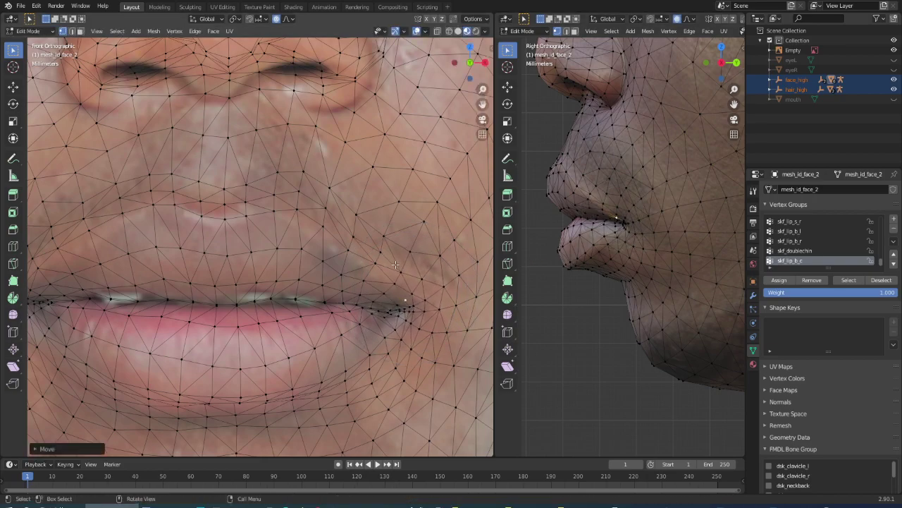
- Nudge the above-lip vertex down-left again and move a vertex on the right cheek
{"action": "scroll", "coordinate": [353, 254], "scroll_direction": "down", "scroll_amount": 2}
{"action": "scroll", "coordinate": [324, 232], "scroll_direction": "up", "scroll_amount": 2}
{"action": "key", "text": "g"}
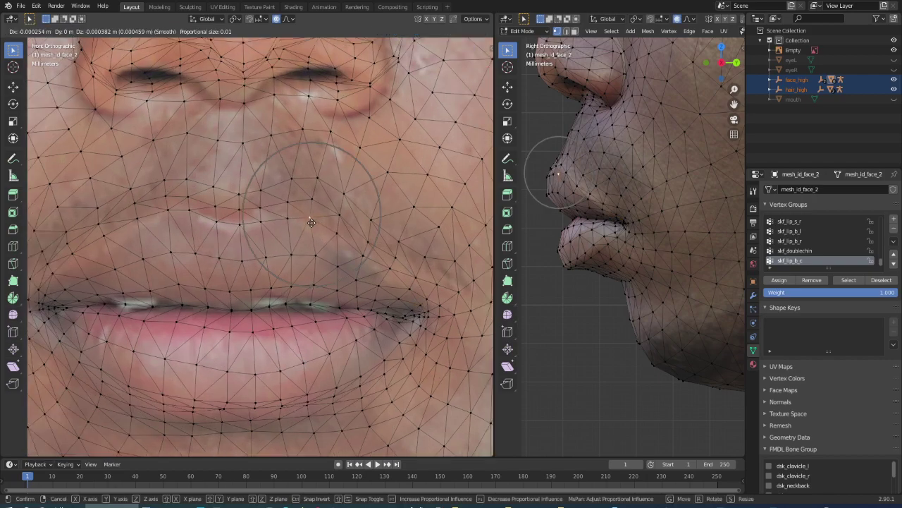
{"action": "left_click", "coordinate": [336, 236]}
{"action": "key", "text": "g"}
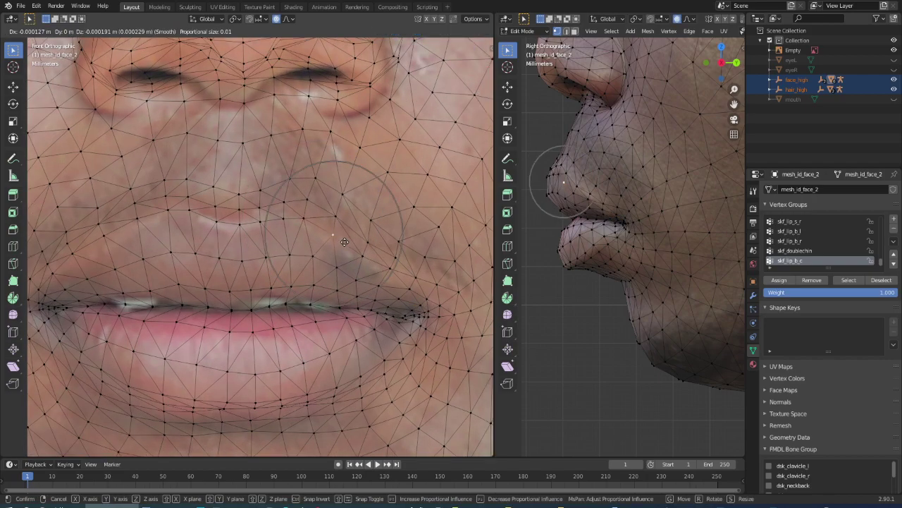
{"action": "left_click", "coordinate": [343, 244]}
{"action": "left_click", "coordinate": [372, 222]}
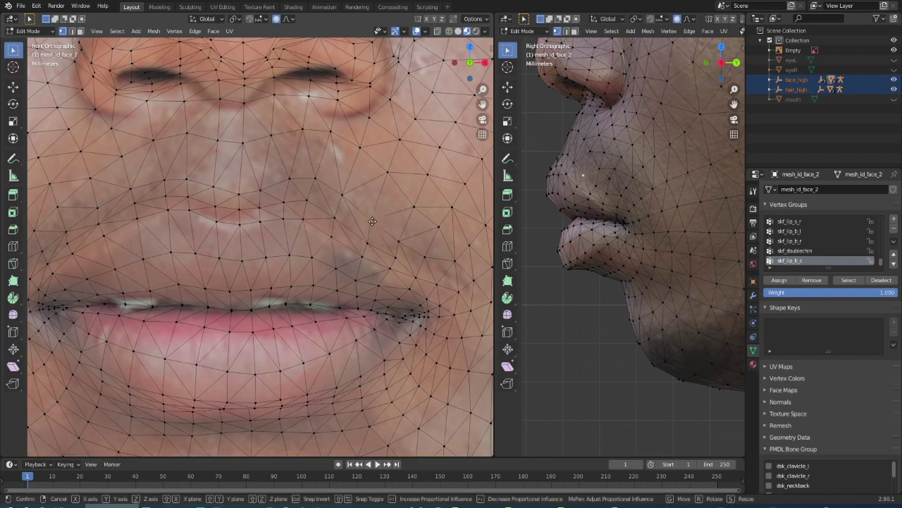
{"action": "key", "text": "g"}
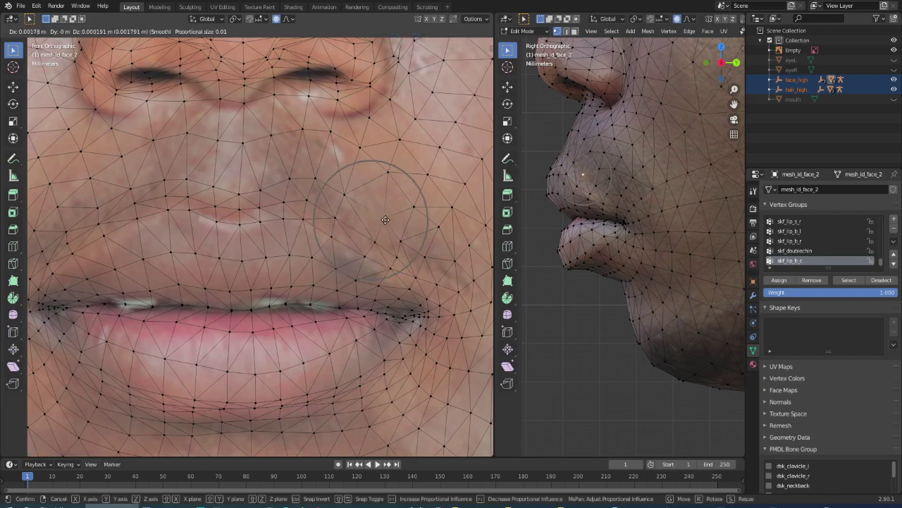
{"action": "left_click", "coordinate": [381, 221]}
- Reshape a vertex beside the upper lip with smooth falloff
{"action": "scroll", "coordinate": [412, 224], "scroll_direction": "down", "scroll_amount": 2}
{"action": "scroll", "coordinate": [412, 224], "scroll_direction": "up", "scroll_amount": 1}
{"action": "left_click", "coordinate": [412, 224]}
{"action": "key", "text": "g"}
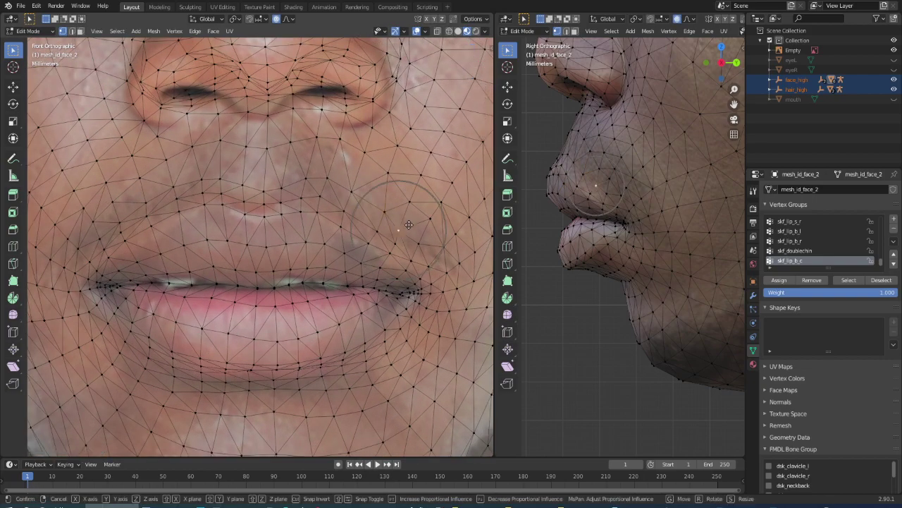
{"action": "left_click", "coordinate": [418, 224]}
- Select another vertex above the upper lip and show the face's left side view
{"action": "scroll", "coordinate": [418, 224], "scroll_direction": "down", "scroll_amount": 2}
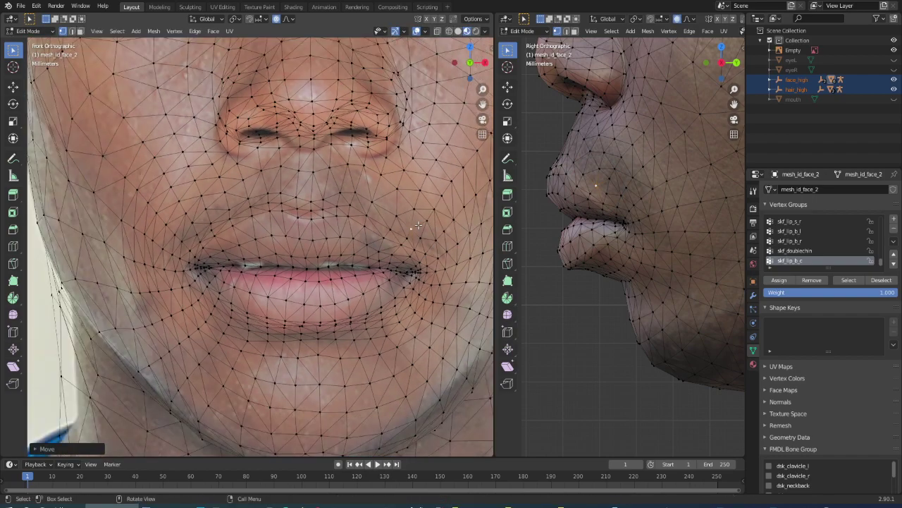
{"action": "scroll", "coordinate": [415, 224], "scroll_direction": "down", "scroll_amount": 2}
{"action": "scroll", "coordinate": [327, 232], "scroll_direction": "up", "scroll_amount": 3}
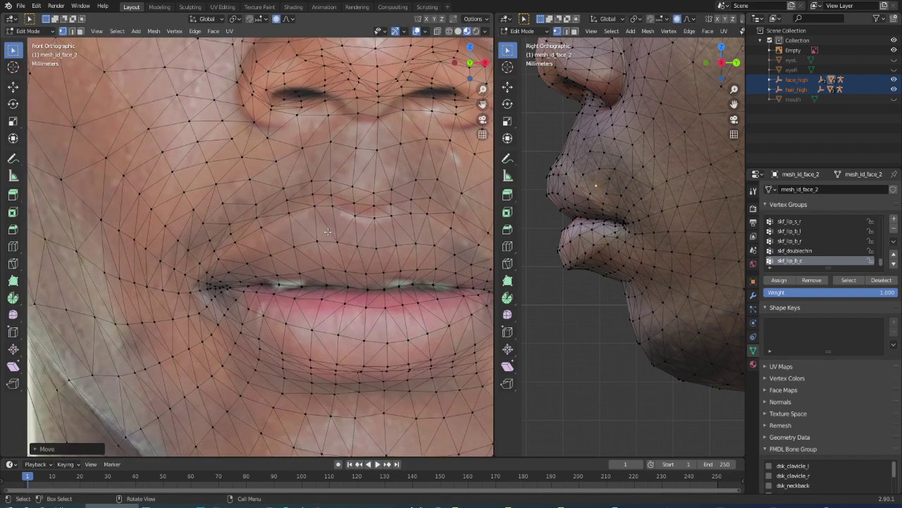
{"action": "left_click", "coordinate": [283, 211]}
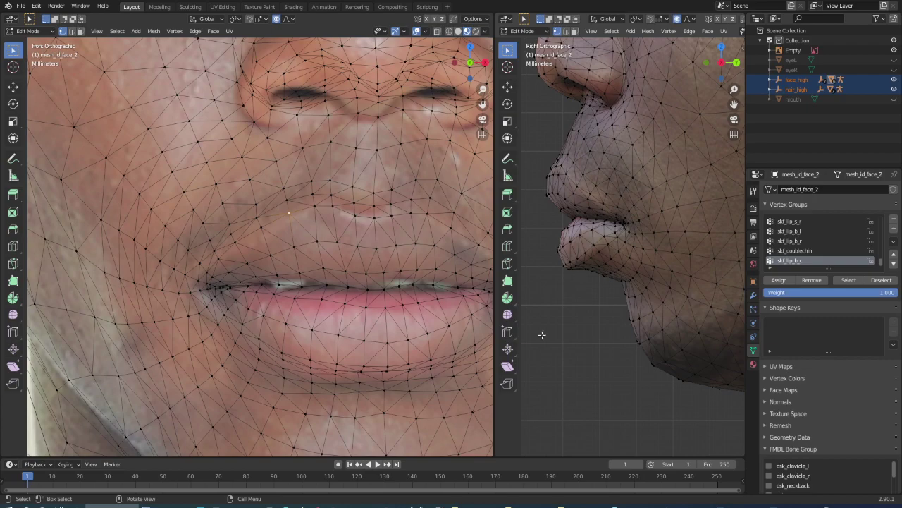
{"action": "key", "text": "ctrl+KP_3"}
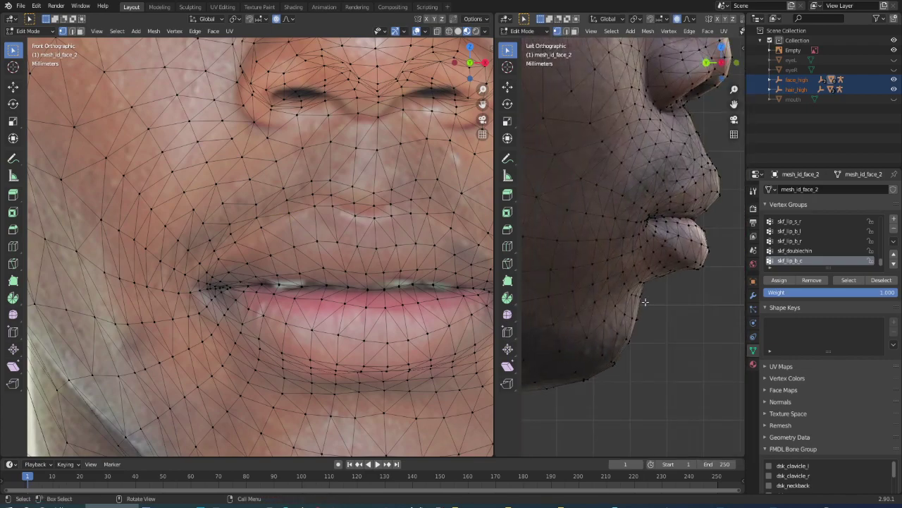
- Move a lip-area vertex and a vertex higher above the lip with smooth falloff
{"action": "scroll", "coordinate": [441, 244], "scroll_direction": "down", "scroll_amount": 2}
{"action": "scroll", "coordinate": [266, 237], "scroll_direction": "up", "scroll_amount": 4}
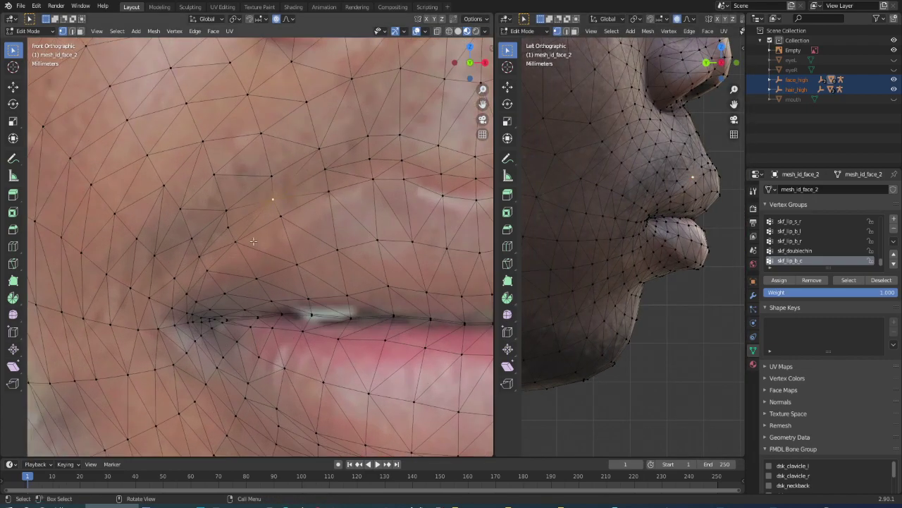
{"action": "scroll", "coordinate": [266, 236], "scroll_direction": "down", "scroll_amount": 2}
{"action": "key", "text": "g"}
{"action": "scroll", "coordinate": [266, 236], "scroll_direction": "down", "scroll_amount": 3}
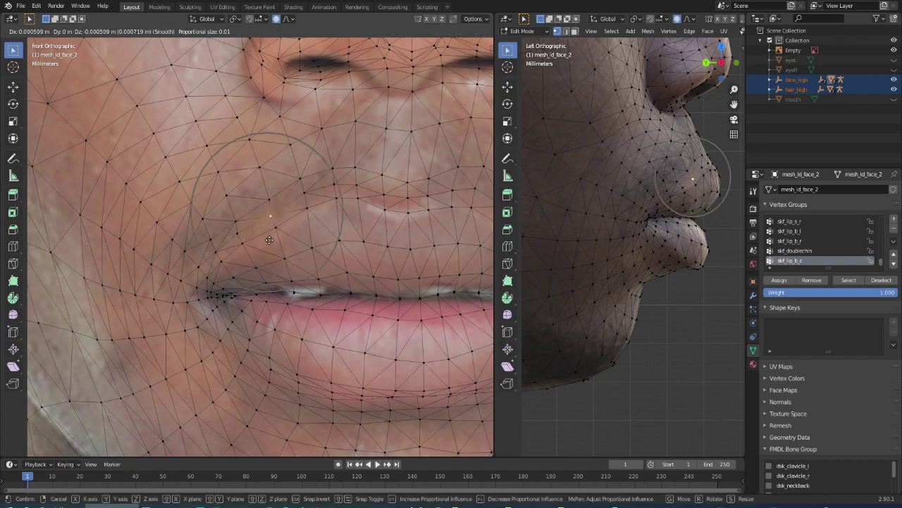
{"action": "scroll", "coordinate": [266, 236], "scroll_direction": "down", "scroll_amount": 2}
{"action": "left_click", "coordinate": [270, 252]}
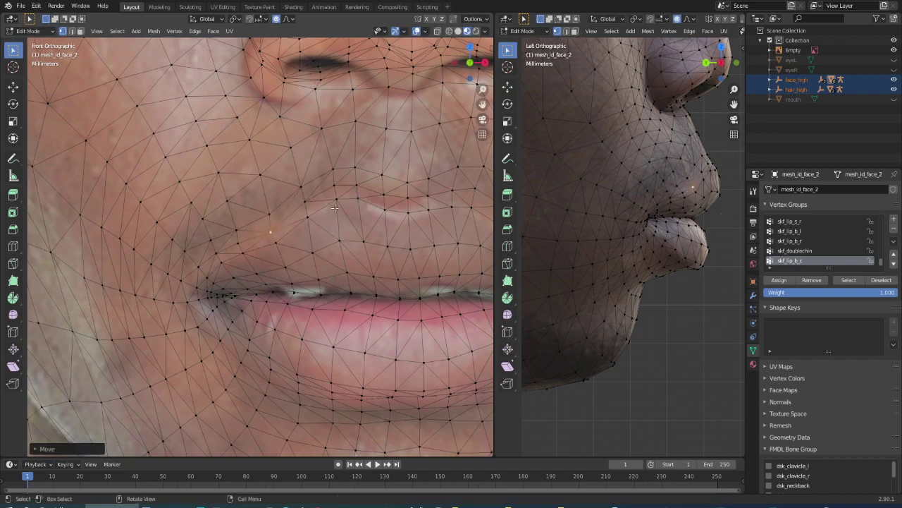
{"action": "left_click", "coordinate": [337, 206]}
{"action": "key", "text": "g"}
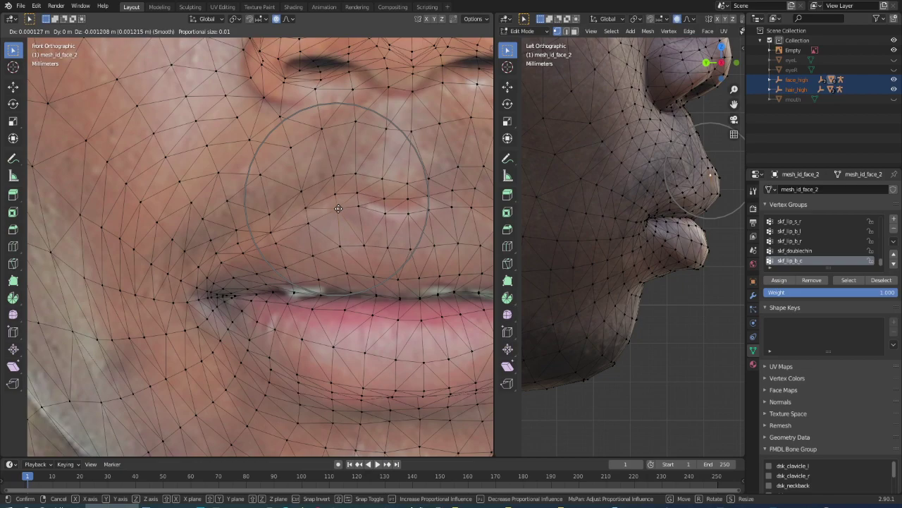
{"action": "left_click", "coordinate": [339, 209]}
- Abandon a mouth move, then shift the vertex above the lip corner slightly down
{"action": "scroll", "coordinate": [356, 205], "scroll_direction": "down", "scroll_amount": 1}
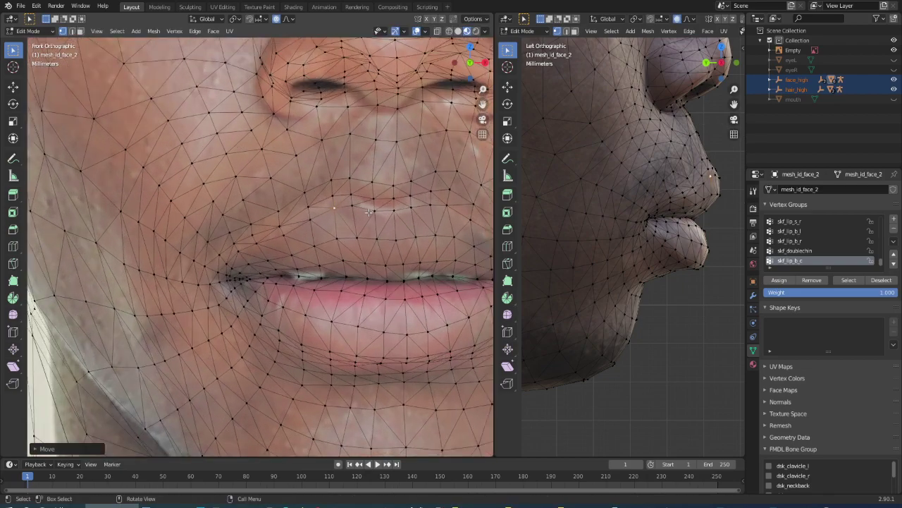
{"action": "key", "text": "g"}
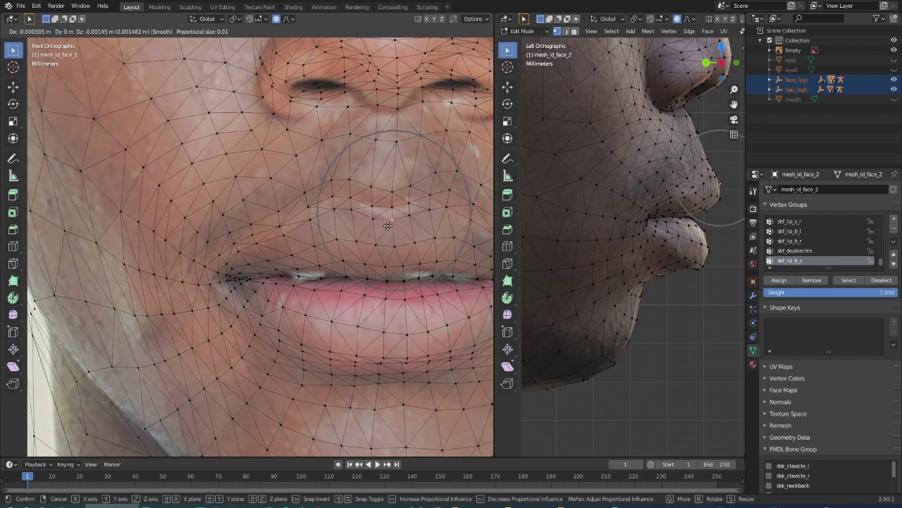
{"action": "right_click", "coordinate": [389, 220]}
{"action": "scroll", "coordinate": [300, 245], "scroll_direction": "up", "scroll_amount": 2}
{"action": "left_click", "coordinate": [255, 228]}
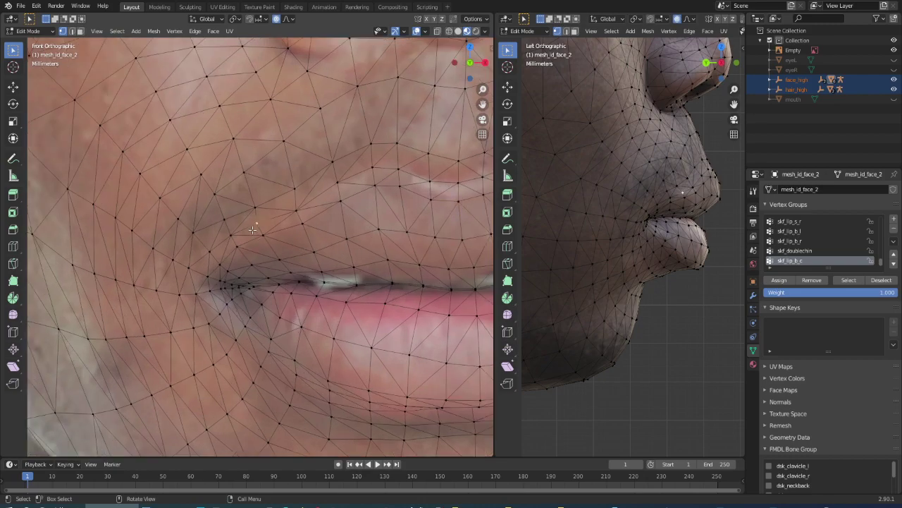
{"action": "key", "text": "g"}
{"action": "left_click", "coordinate": [255, 242]}
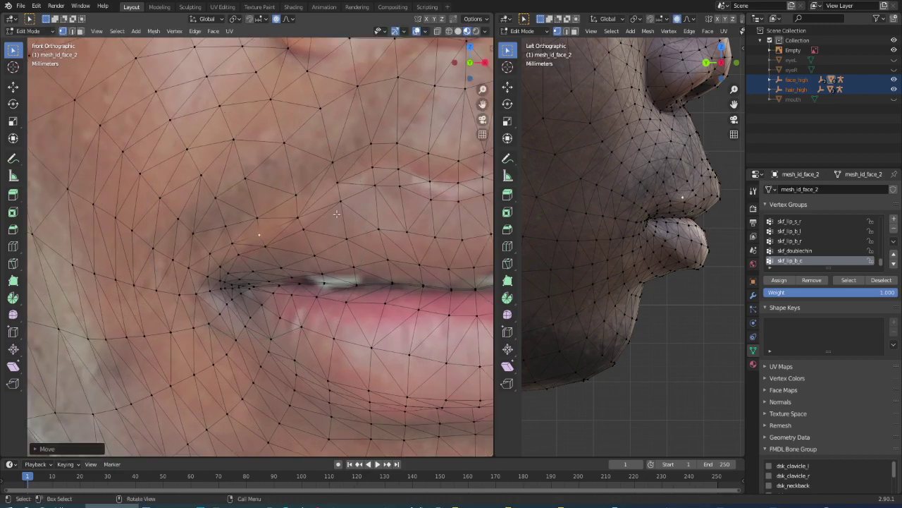
- Adjust an upper-lip vertex and a mouth-corner vertex with soft falloff
{"action": "left_click", "coordinate": [340, 184]}
{"action": "key", "text": "g"}
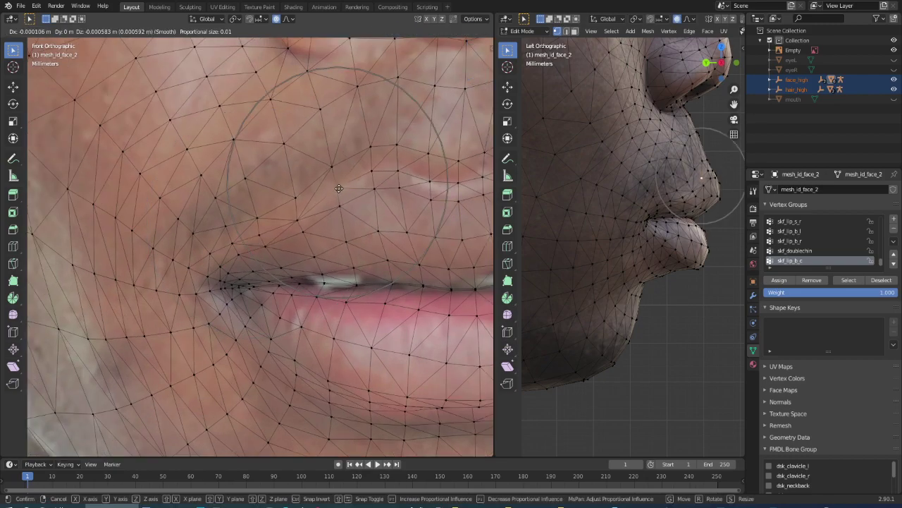
{"action": "left_click", "coordinate": [310, 206]}
{"action": "left_click", "coordinate": [239, 255]}
{"action": "key", "text": "g"}
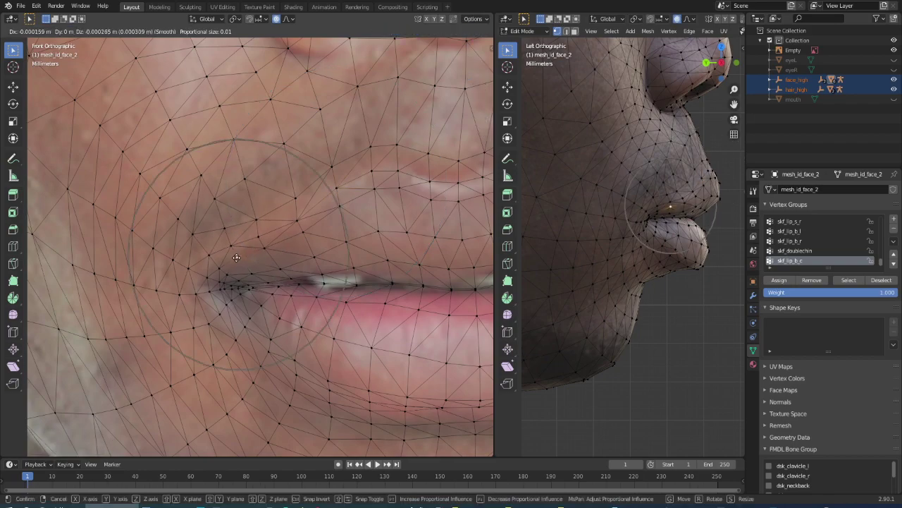
{"action": "left_click", "coordinate": [237, 266]}
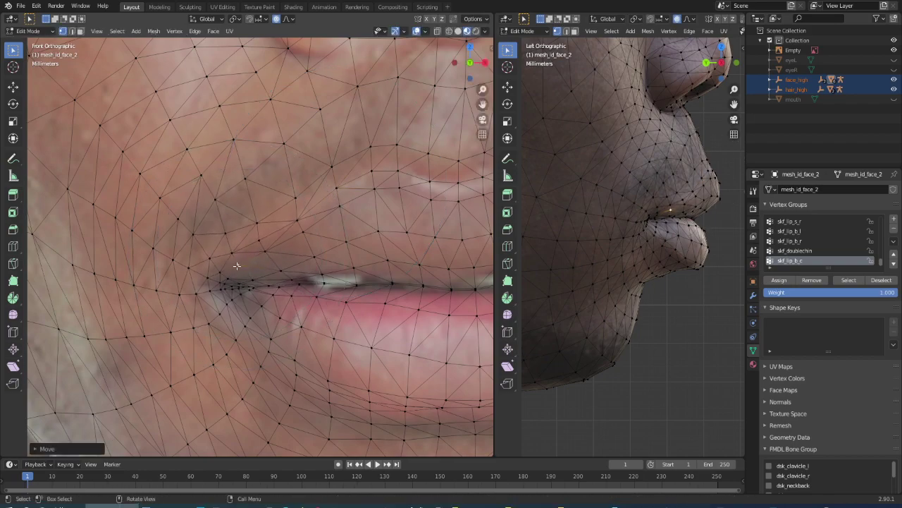
- Pull the vertex beside the mouth corner down with a tighter falloff radius
{"action": "left_click", "coordinate": [184, 266]}
{"action": "key", "text": "g"}
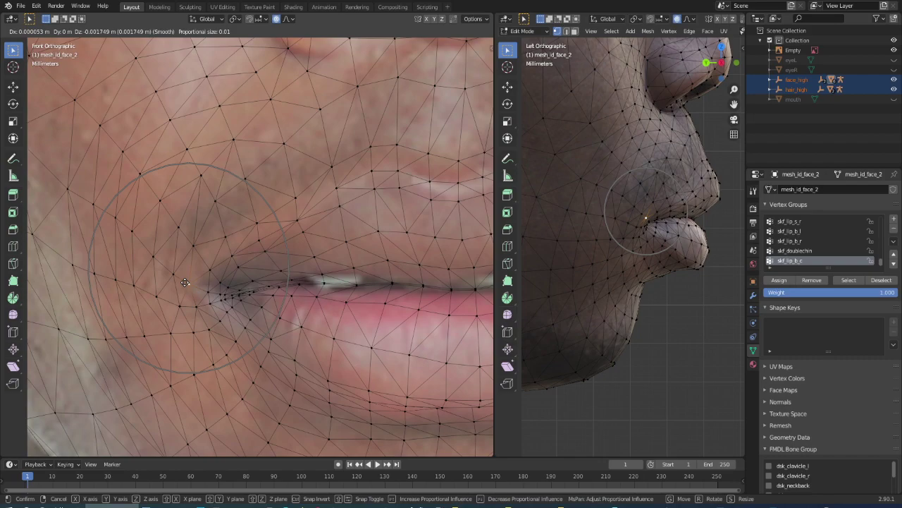
{"action": "scroll", "coordinate": [185, 282], "scroll_direction": "up", "scroll_amount": 3}
{"action": "left_click", "coordinate": [185, 282]}
{"action": "middle_click_drag", "start_coordinate": [185, 282], "coordinate": [246, 280], "text": "shift"}
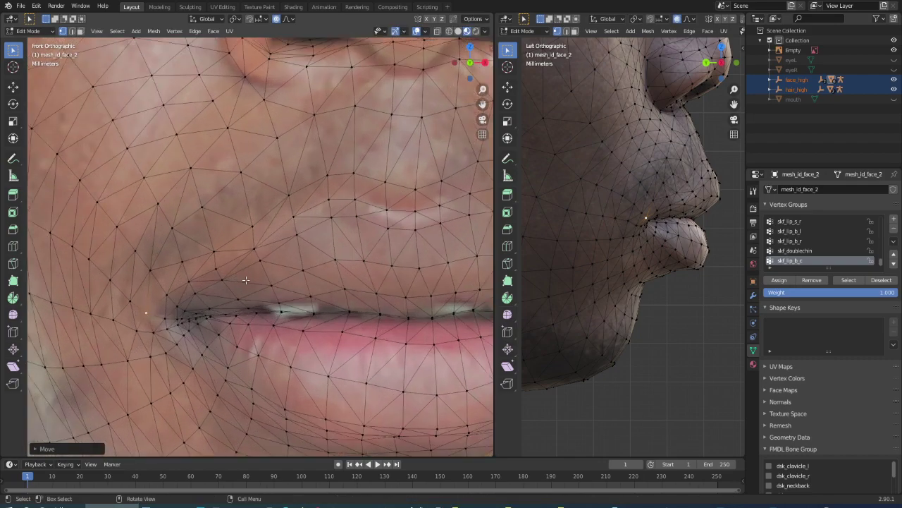
- Make small falloff moves on two vertices above the mouth corner
{"action": "left_click", "coordinate": [220, 246]}
{"action": "key", "text": "g"}
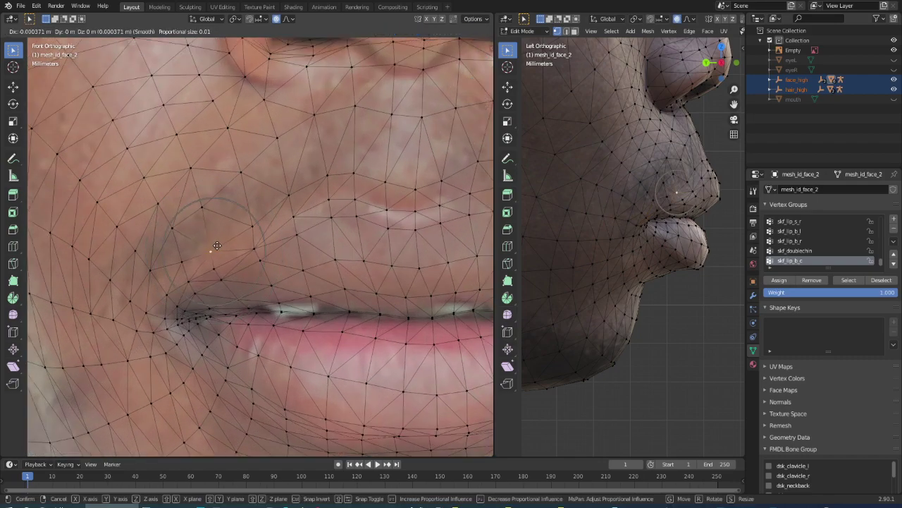
{"action": "left_click", "coordinate": [214, 243]}
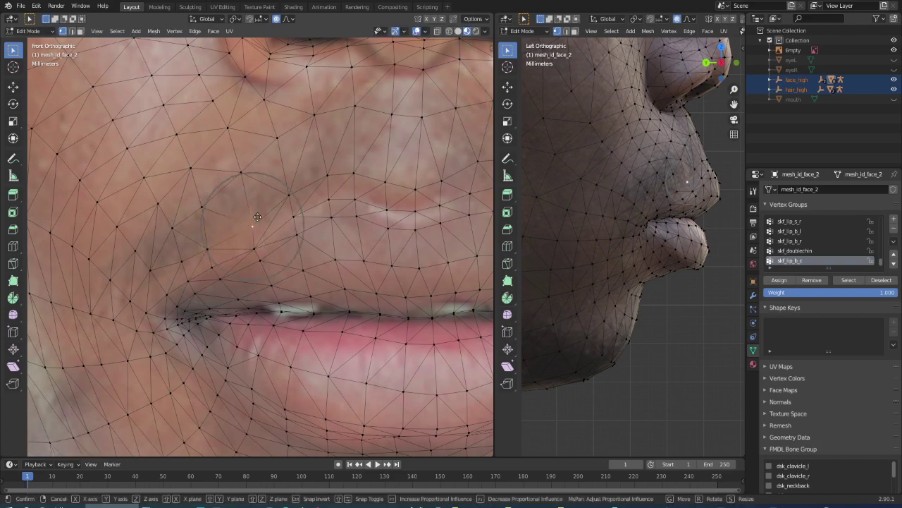
{"action": "left_click", "coordinate": [253, 219]}
{"action": "key", "text": "g"}
{"action": "left_click", "coordinate": [256, 211]}
{"action": "scroll", "coordinate": [256, 211], "scroll_direction": "down", "scroll_amount": 4}
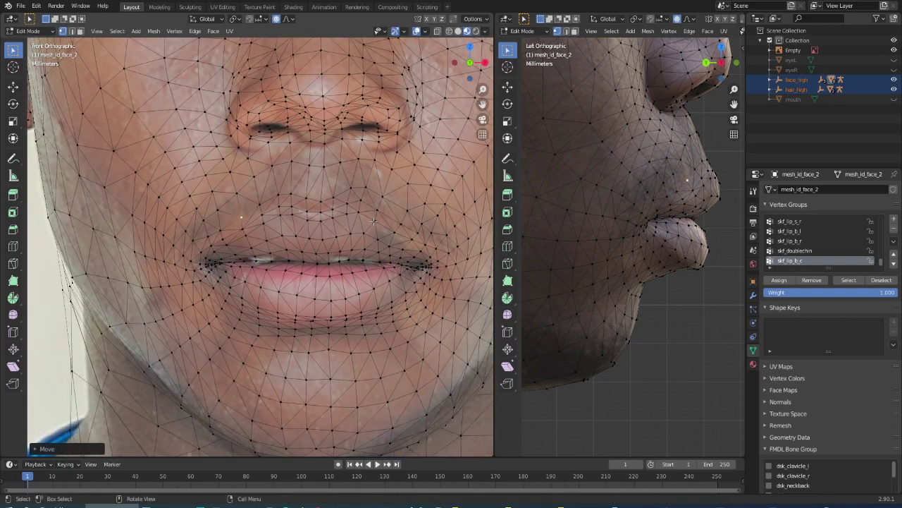
- Move the vertex beside the upper lip with smooth falloff
{"action": "left_click", "coordinate": [365, 187]}
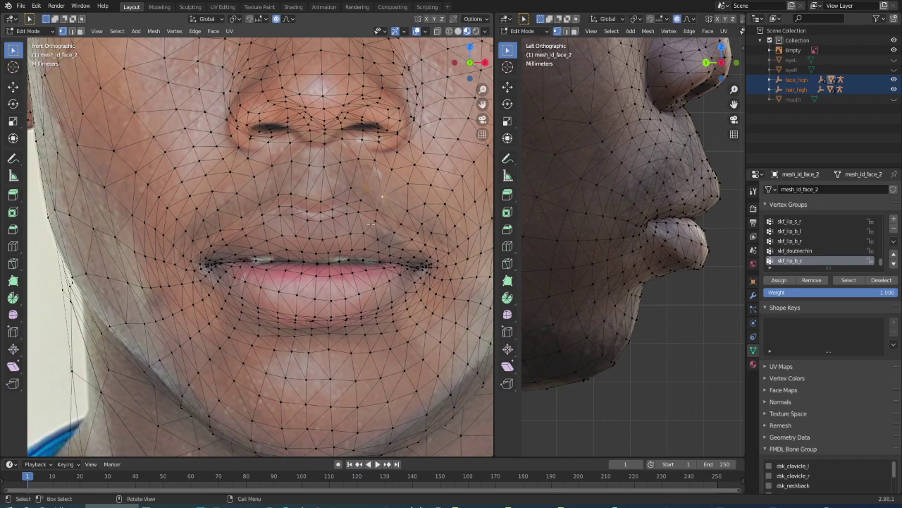
{"action": "scroll", "coordinate": [391, 233], "scroll_direction": "up", "scroll_amount": 3}
{"action": "key", "text": "g"}
{"action": "scroll", "coordinate": [391, 240], "scroll_direction": "down", "scroll_amount": 2}
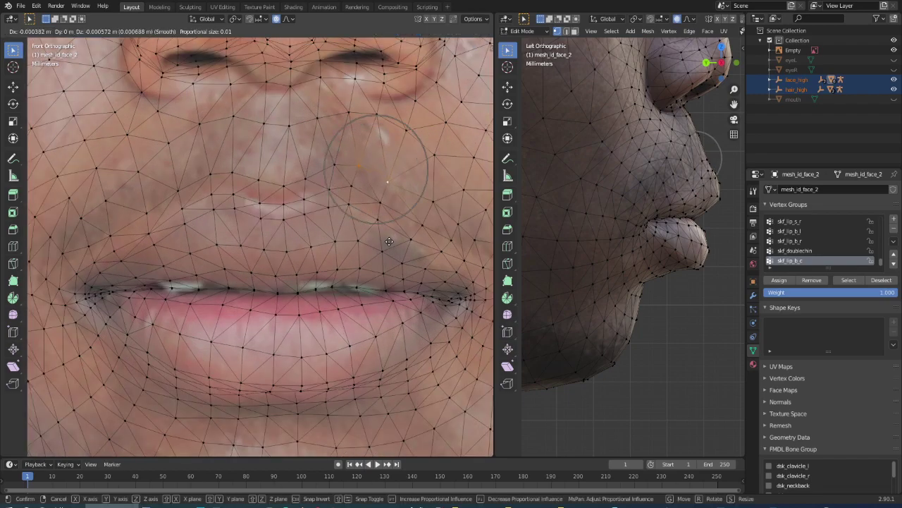
{"action": "scroll", "coordinate": [391, 242], "scroll_direction": "down", "scroll_amount": 3}
{"action": "left_click", "coordinate": [364, 230]}
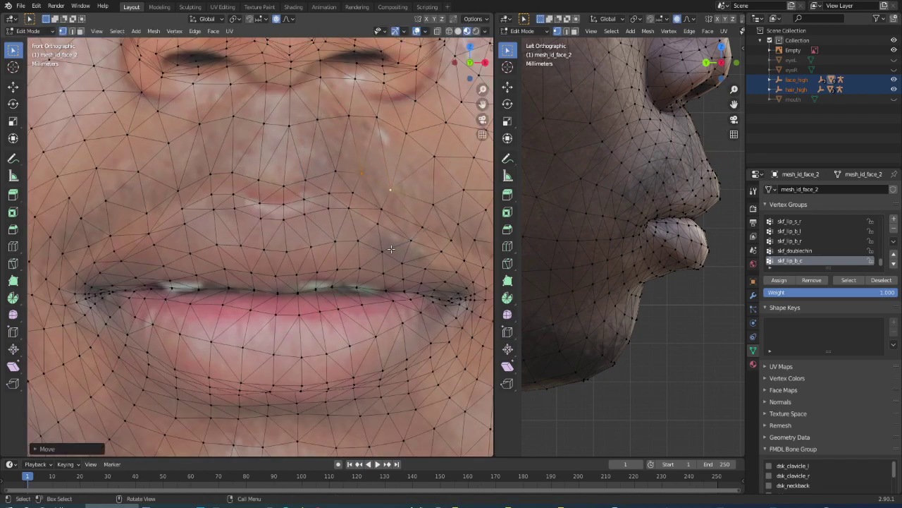
{"action": "scroll", "coordinate": [364, 230], "scroll_direction": "down", "scroll_amount": 3}
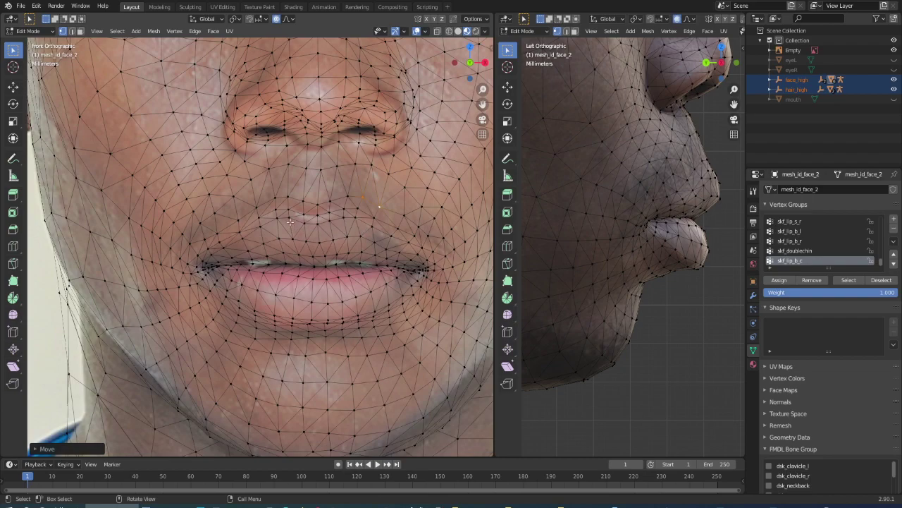
- Shift the vertex below the nose in front view, then adjust the lip vertices in profile
{"action": "left_click", "coordinate": [284, 166]}
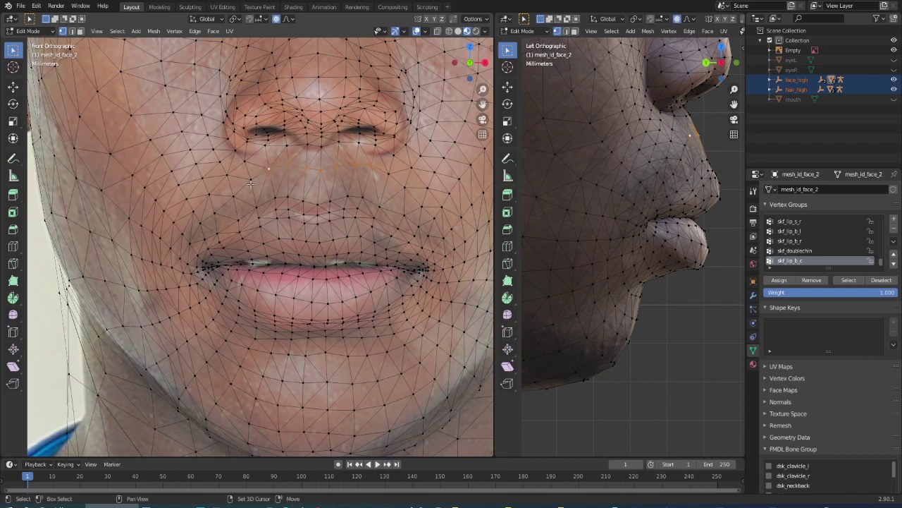
{"action": "key", "text": "g"}
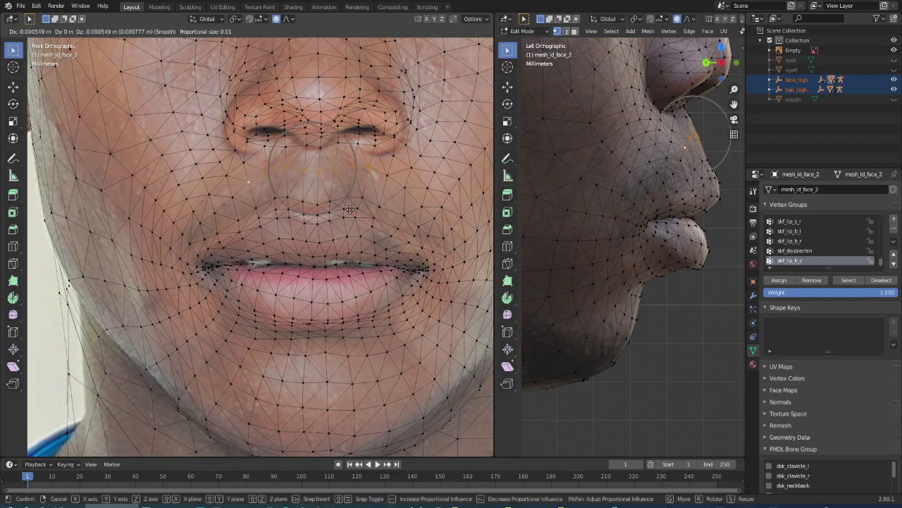
{"action": "left_click", "coordinate": [352, 211]}
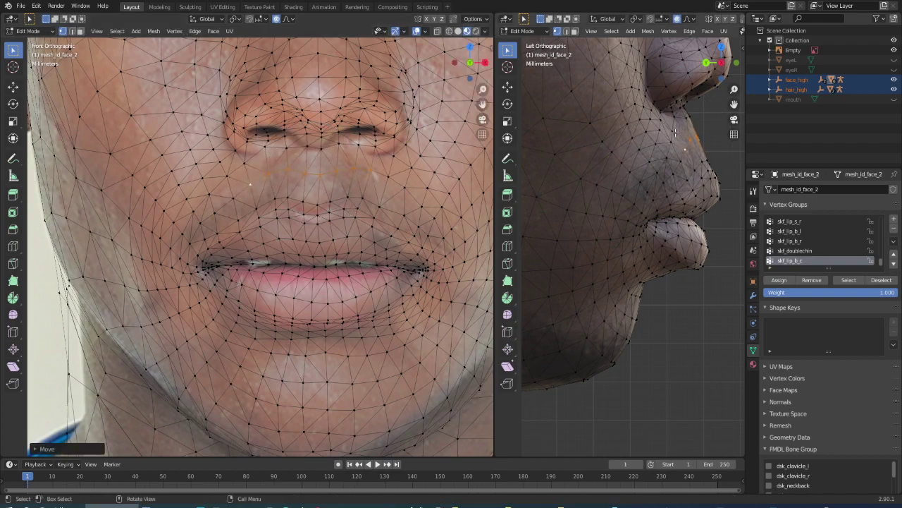
{"action": "key", "text": "g"}
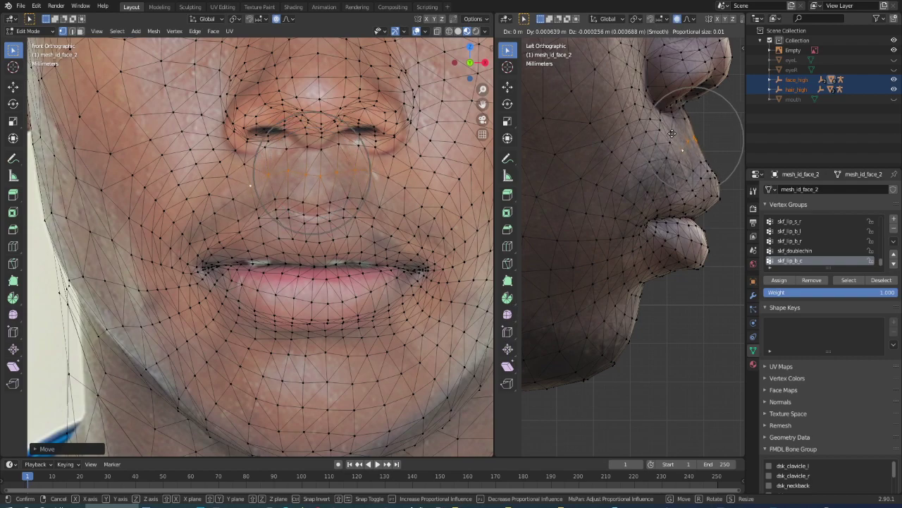
{"action": "left_click", "coordinate": [671, 134]}
- Select an upper-lip vertex in the side profile view
{"action": "scroll", "coordinate": [420, 192], "scroll_direction": "down", "scroll_amount": 4}
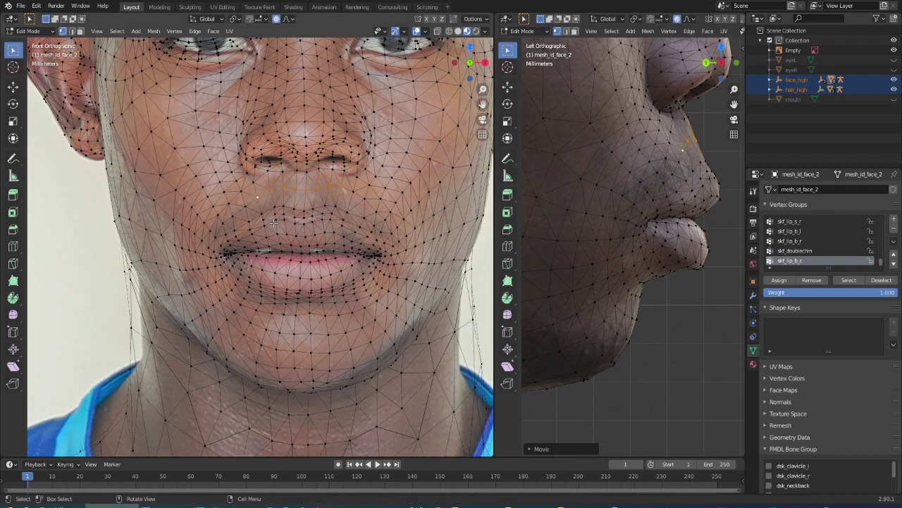
{"action": "scroll", "coordinate": [292, 229], "scroll_direction": "down", "scroll_amount": 2}
{"action": "scroll", "coordinate": [310, 232], "scroll_direction": "up", "scroll_amount": 4}
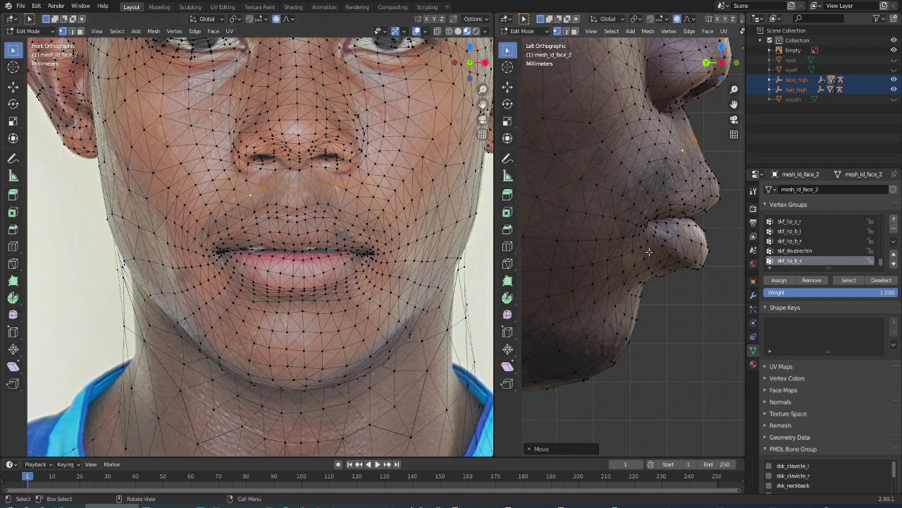
{"action": "left_click", "coordinate": [678, 251]}
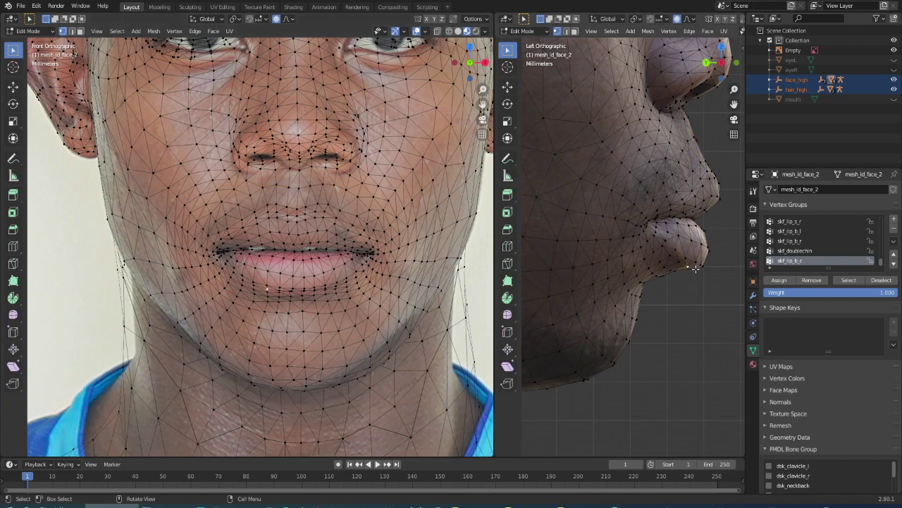
{"action": "scroll", "coordinate": [336, 269], "scroll_direction": "down", "scroll_amount": 3}
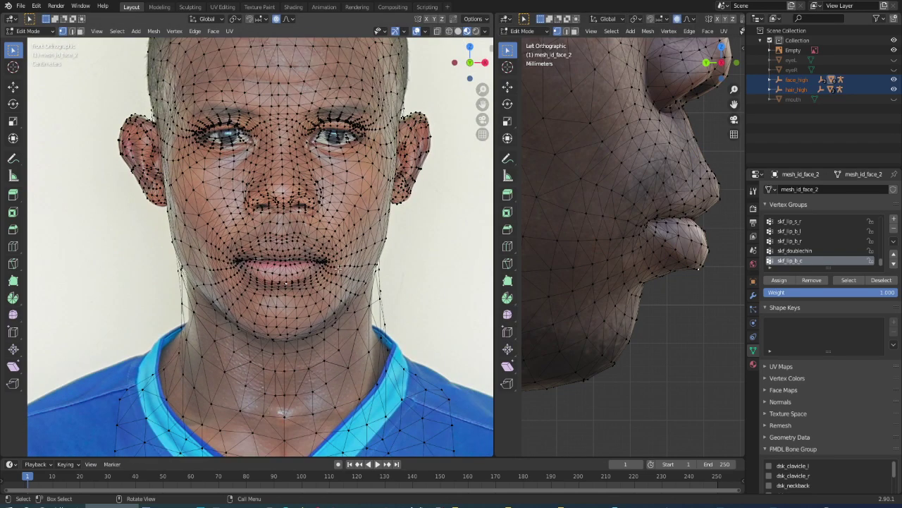
{"action": "scroll", "coordinate": [317, 270], "scroll_direction": "up", "scroll_amount": 2}
{"action": "scroll", "coordinate": [299, 269], "scroll_direction": "up", "scroll_amount": 2}
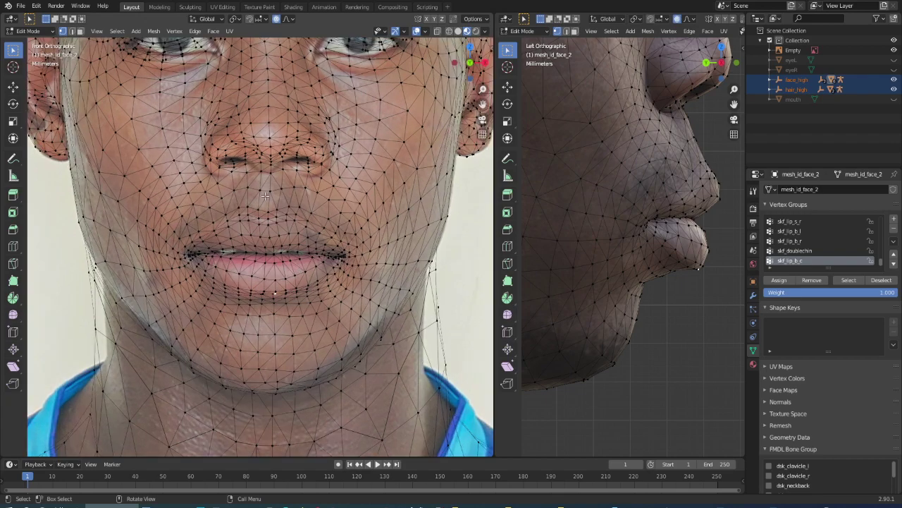
{"action": "scroll", "coordinate": [233, 119], "scroll_direction": "up", "scroll_amount": 2}
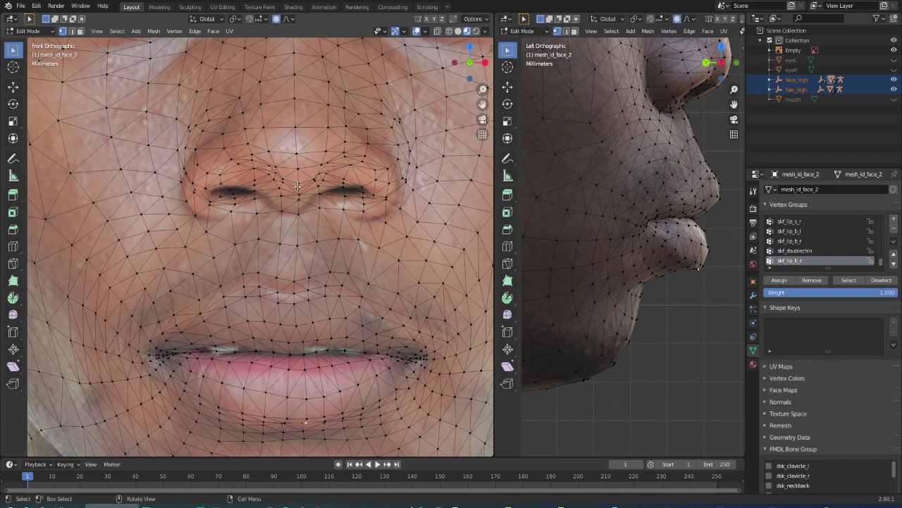
- Reshape the skin under the nose with proportional falloff
{"action": "key", "text": "g"}
{"action": "scroll", "coordinate": [298, 186], "scroll_direction": "down", "scroll_amount": 3}
{"action": "scroll", "coordinate": [298, 186], "scroll_direction": "down", "scroll_amount": 2}
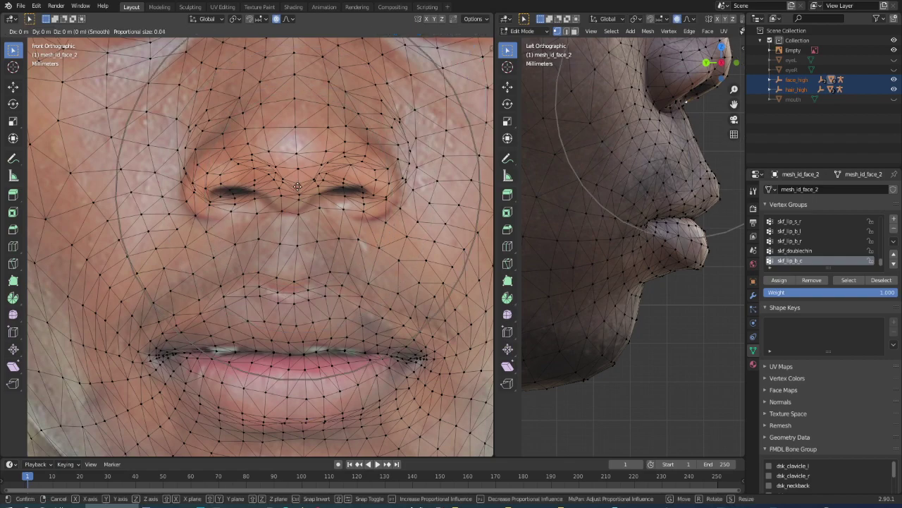
{"action": "scroll", "coordinate": [298, 186], "scroll_direction": "up", "scroll_amount": 3}
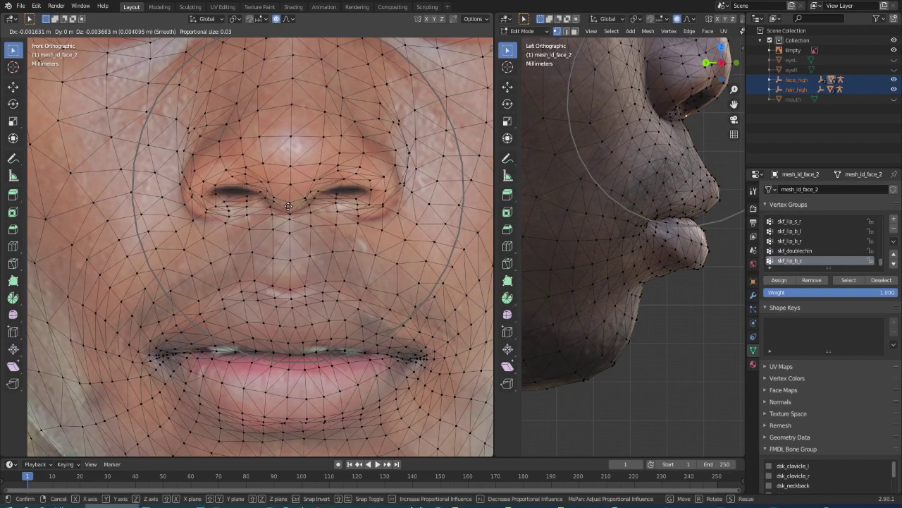
{"action": "left_click", "coordinate": [288, 205]}
{"action": "scroll", "coordinate": [185, 163], "scroll_direction": "up", "scroll_amount": 2}
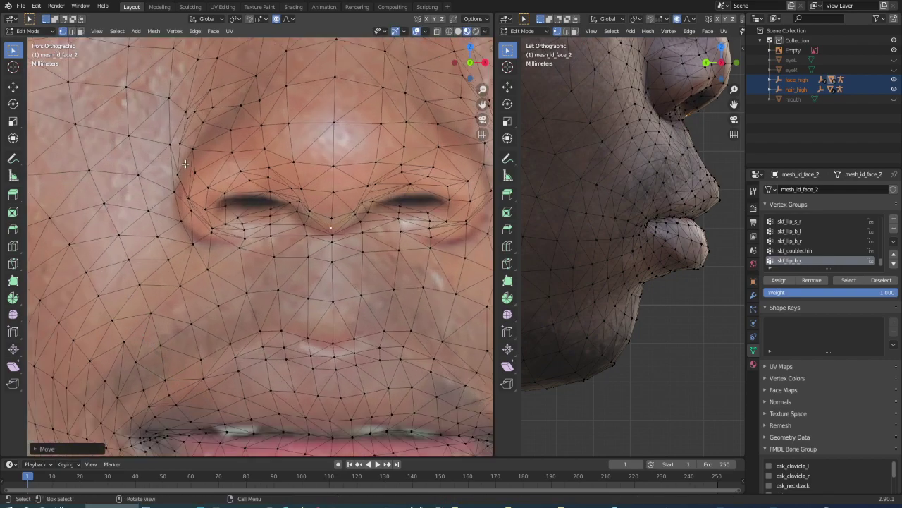
- Widen the nose base and pull in the right nostril edge with soft moves
{"action": "left_click", "coordinate": [170, 149]}
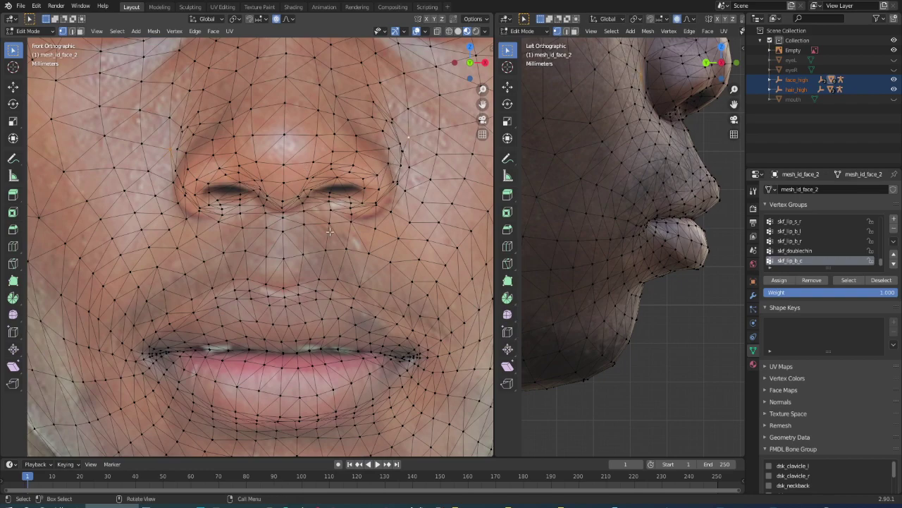
{"action": "key", "text": "g"}
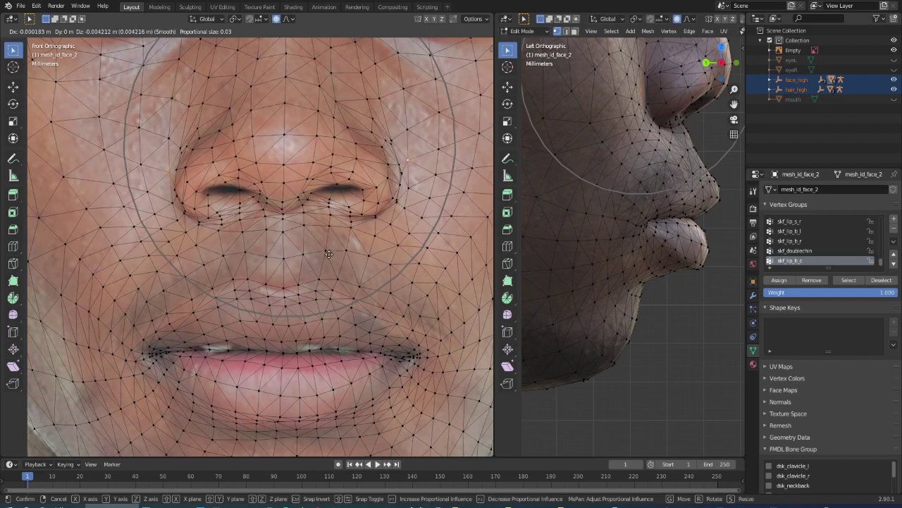
{"action": "left_click", "coordinate": [329, 254]}
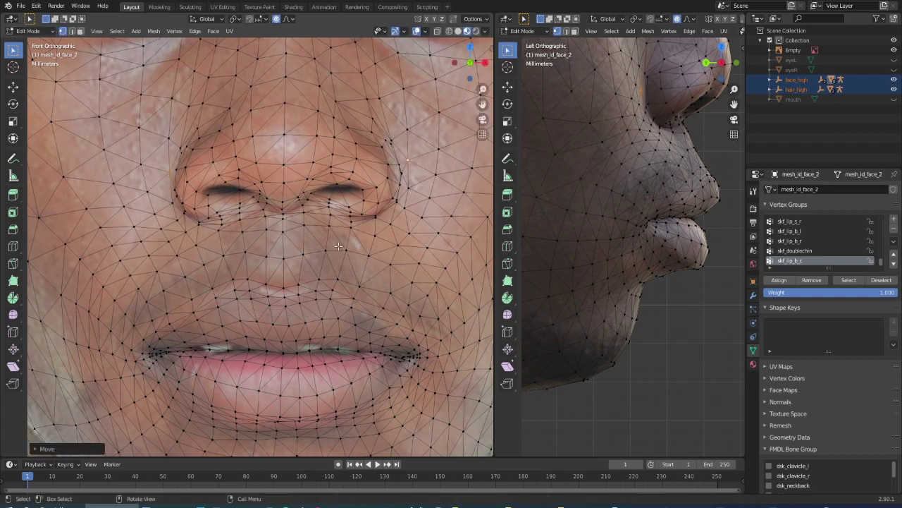
{"action": "left_click", "coordinate": [406, 168]}
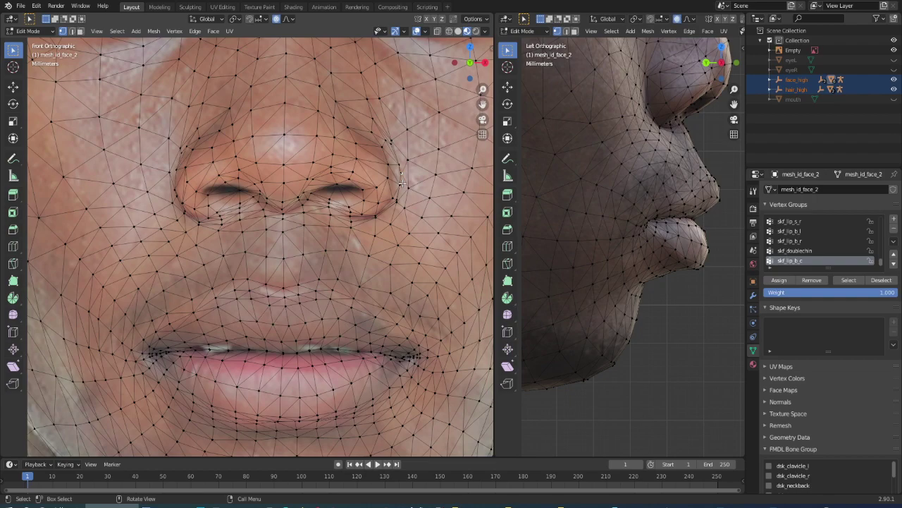
{"action": "key", "text": "g"}
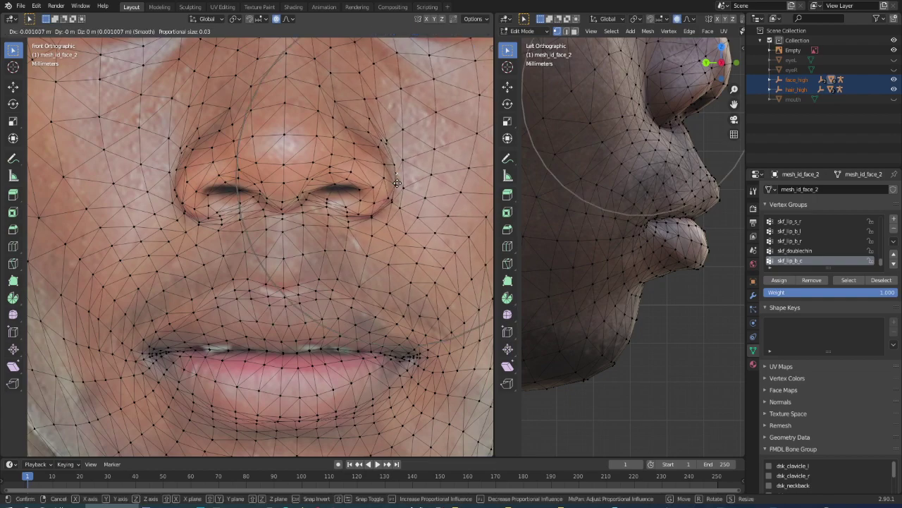
{"action": "left_click", "coordinate": [367, 204]}
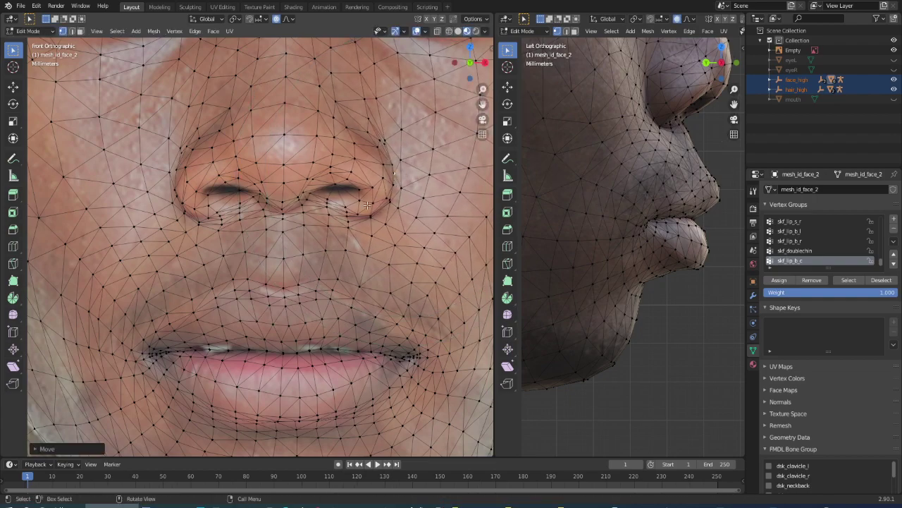
- Adjust the left side of the nose with a proportional move
{"action": "key", "text": "g"}
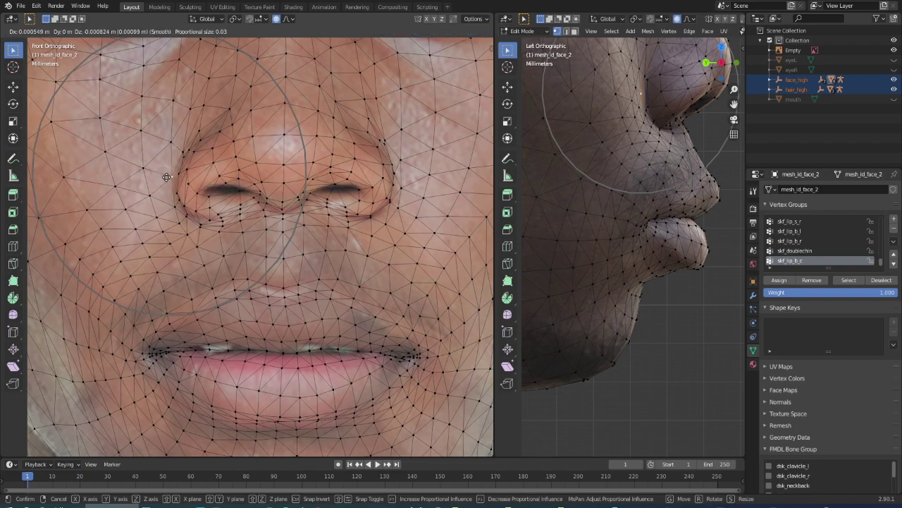
{"action": "left_click", "coordinate": [166, 175]}
{"action": "scroll", "coordinate": [212, 212], "scroll_direction": "down", "scroll_amount": 5}
{"action": "scroll", "coordinate": [624, 145], "scroll_direction": "down", "scroll_amount": 3}
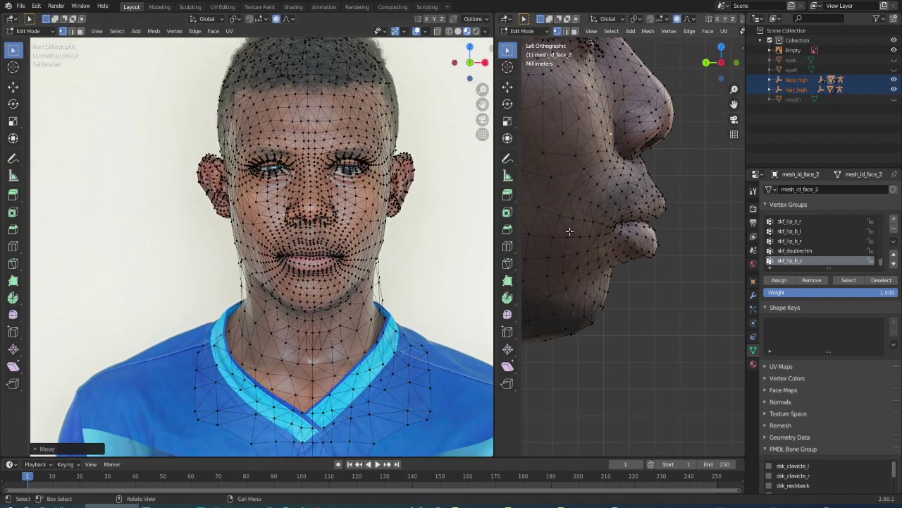
{"action": "scroll", "coordinate": [623, 145], "scroll_direction": "up", "scroll_amount": 2}
{"action": "scroll", "coordinate": [631, 152], "scroll_direction": "up", "scroll_amount": 2}
{"action": "scroll", "coordinate": [642, 159], "scroll_direction": "up", "scroll_amount": 2}
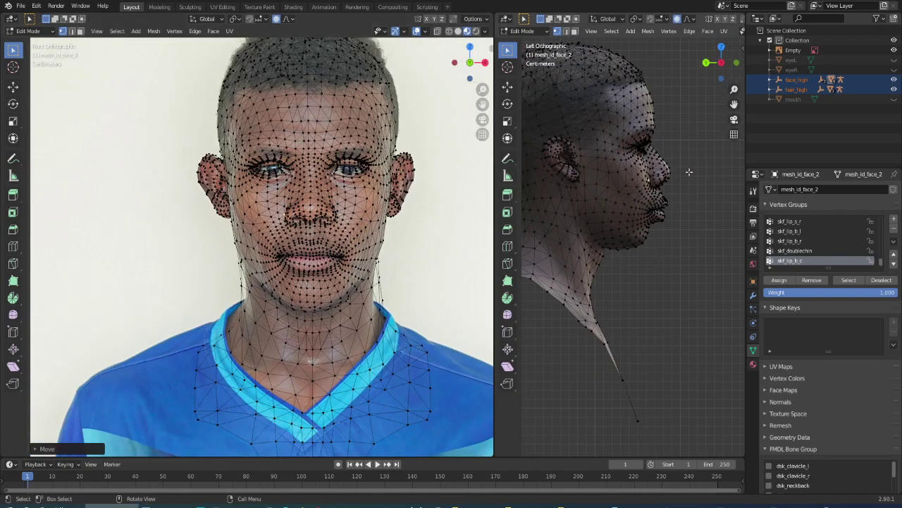
{"action": "scroll", "coordinate": [656, 168], "scroll_direction": "up", "scroll_amount": 4}
{"action": "scroll", "coordinate": [660, 170], "scroll_direction": "down", "scroll_amount": 5}
{"action": "scroll", "coordinate": [179, 239], "scroll_direction": "up", "scroll_amount": 3}
{"action": "scroll", "coordinate": [179, 238], "scroll_direction": "up", "scroll_amount": 3}
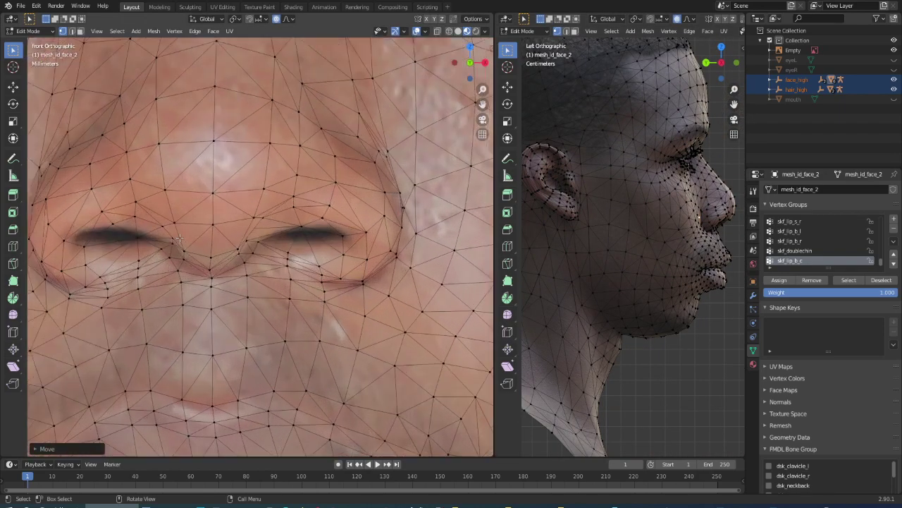
- Move the left nostril corner with a small falloff radius
{"action": "left_click", "coordinate": [141, 241]}
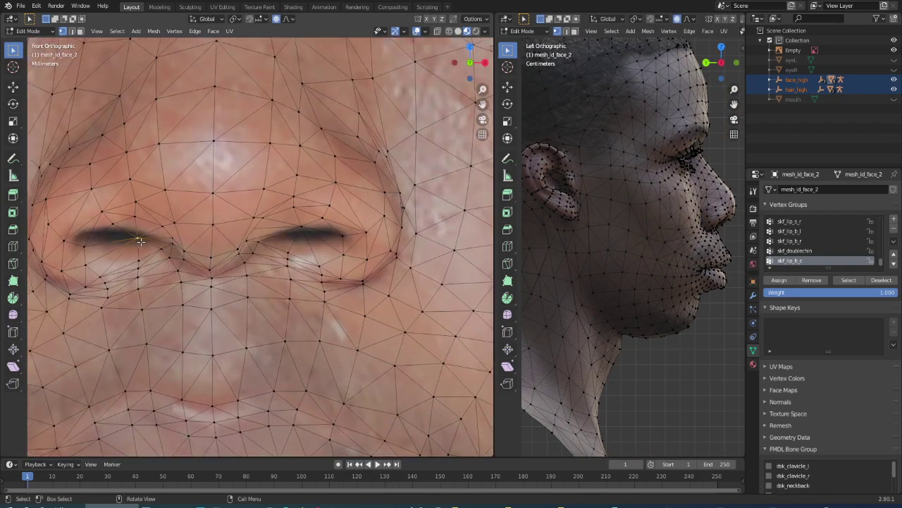
{"action": "key", "text": "g"}
{"action": "scroll", "coordinate": [140, 241], "scroll_direction": "up", "scroll_amount": 5}
{"action": "scroll", "coordinate": [140, 241], "scroll_direction": "up", "scroll_amount": 10}
{"action": "scroll", "coordinate": [140, 241], "scroll_direction": "up", "scroll_amount": 10}
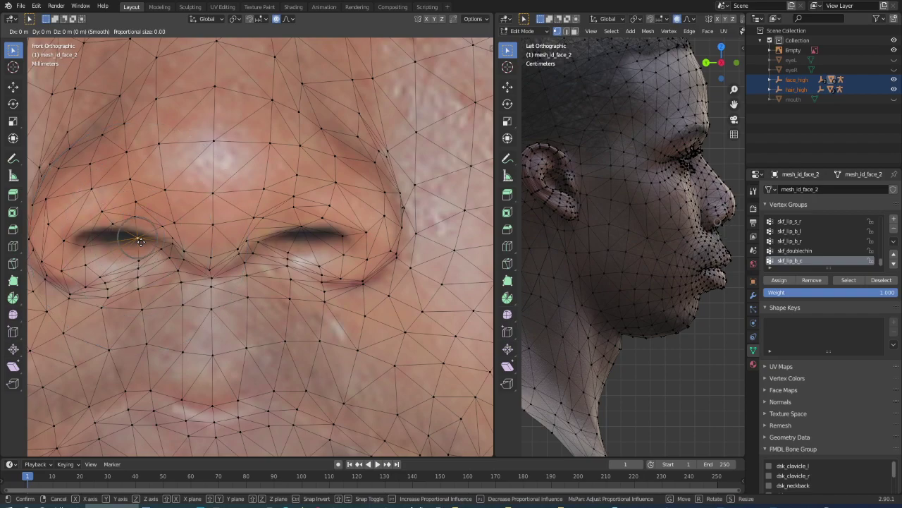
{"action": "left_click", "coordinate": [119, 203]}
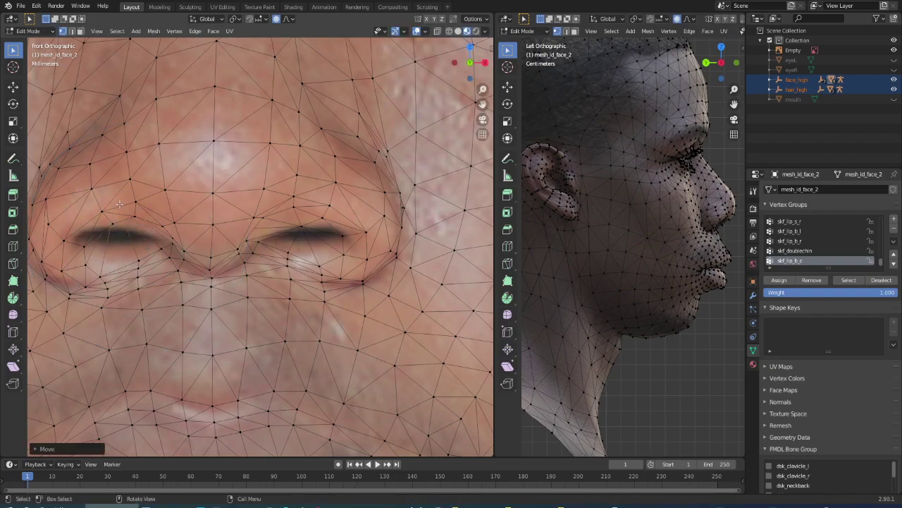
{"action": "scroll", "coordinate": [130, 226], "scroll_direction": "down", "scroll_amount": 3}
{"action": "scroll", "coordinate": [142, 246], "scroll_direction": "up", "scroll_amount": 6}
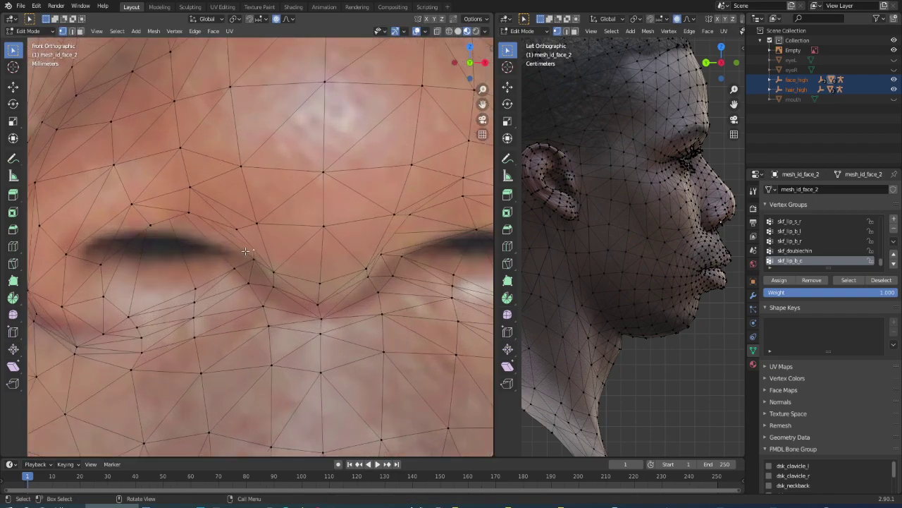
- Reshape the left nostril edge and push the mesh below the left nostril
{"action": "key", "text": "g"}
{"action": "scroll", "coordinate": [233, 253], "scroll_direction": "down", "scroll_amount": 8}
{"action": "scroll", "coordinate": [228, 254], "scroll_direction": "down", "scroll_amount": 6}
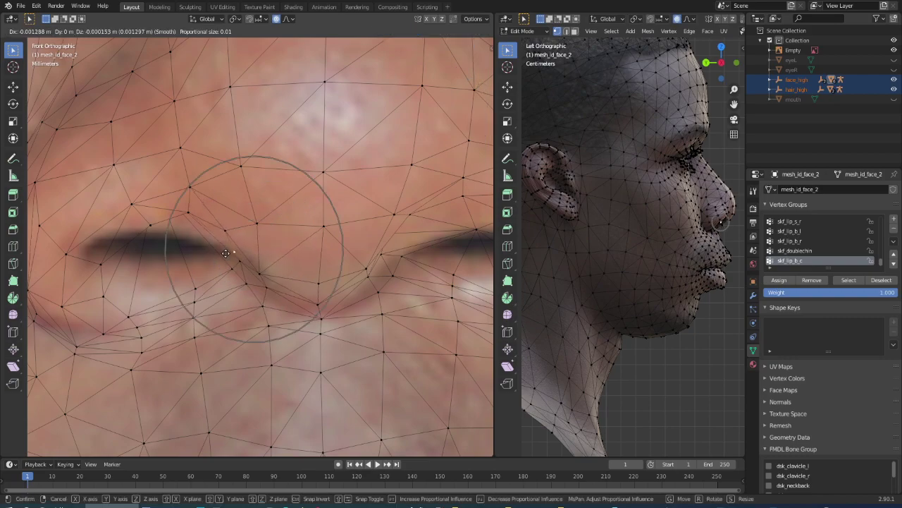
{"action": "scroll", "coordinate": [226, 252], "scroll_direction": "down", "scroll_amount": 7}
{"action": "left_click", "coordinate": [225, 253]}
{"action": "key", "text": "g"}
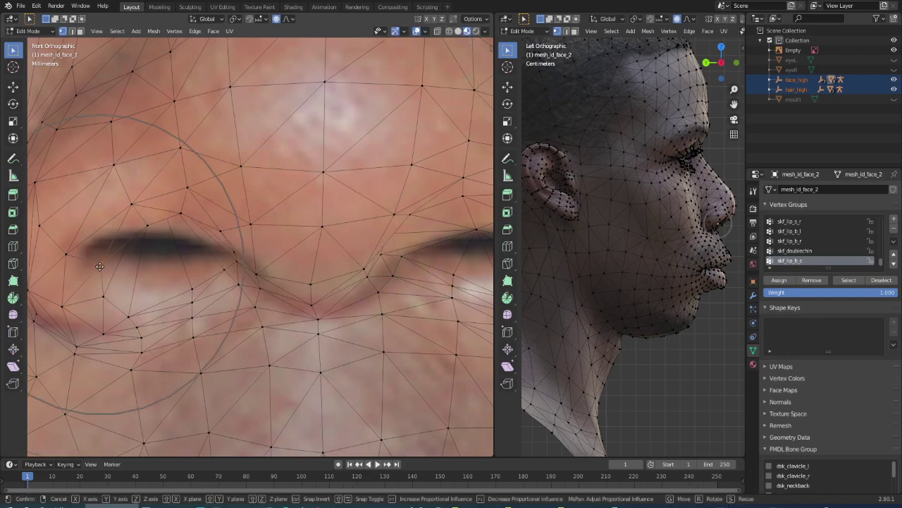
{"action": "left_click", "coordinate": [114, 297]}
- Softly adjust the area beneath, the rim of, and above the left nostril
{"action": "key", "text": "g"}
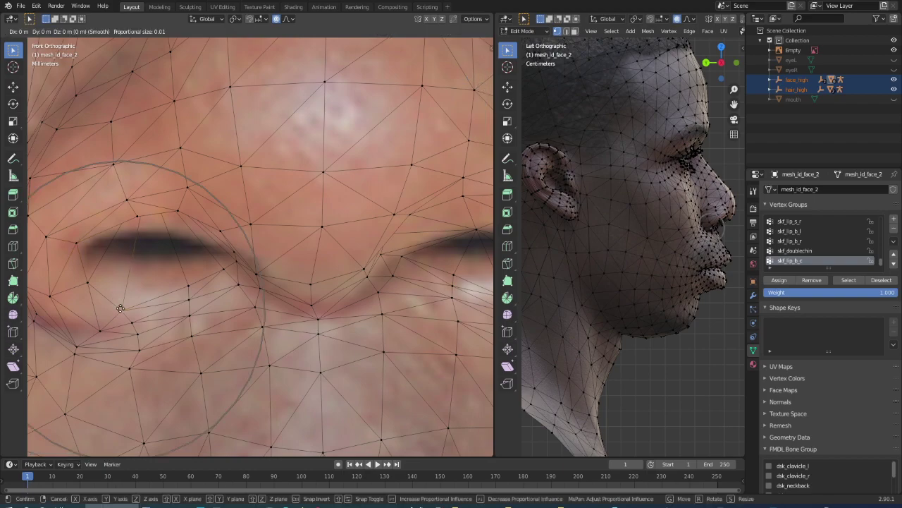
{"action": "scroll", "coordinate": [116, 296], "scroll_direction": "down", "scroll_amount": 4}
{"action": "scroll", "coordinate": [111, 284], "scroll_direction": "down", "scroll_amount": 4}
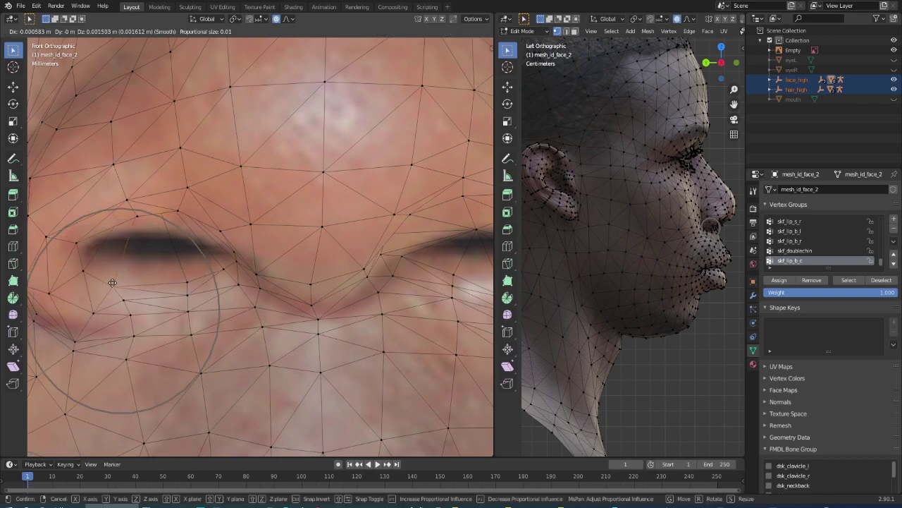
{"action": "left_click", "coordinate": [117, 278]}
{"action": "key", "text": "g"}
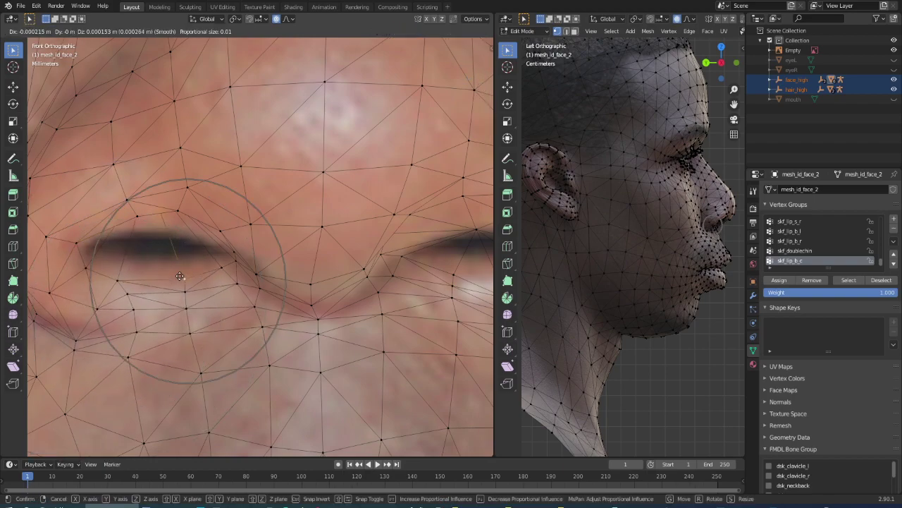
{"action": "left_click", "coordinate": [177, 271]}
{"action": "key", "text": "g"}
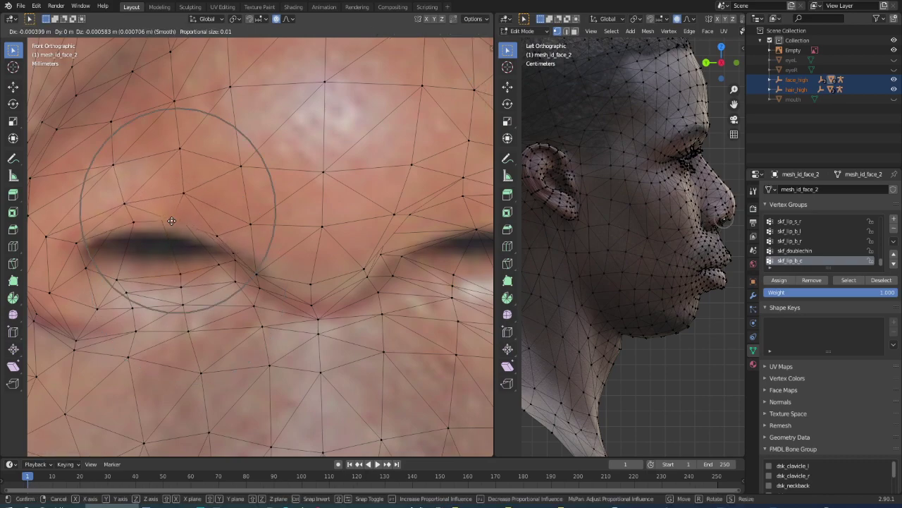
{"action": "left_click", "coordinate": [170, 225]}
{"action": "middle_click_drag", "start_coordinate": [170, 225], "coordinate": [267, 249], "text": "shift"}
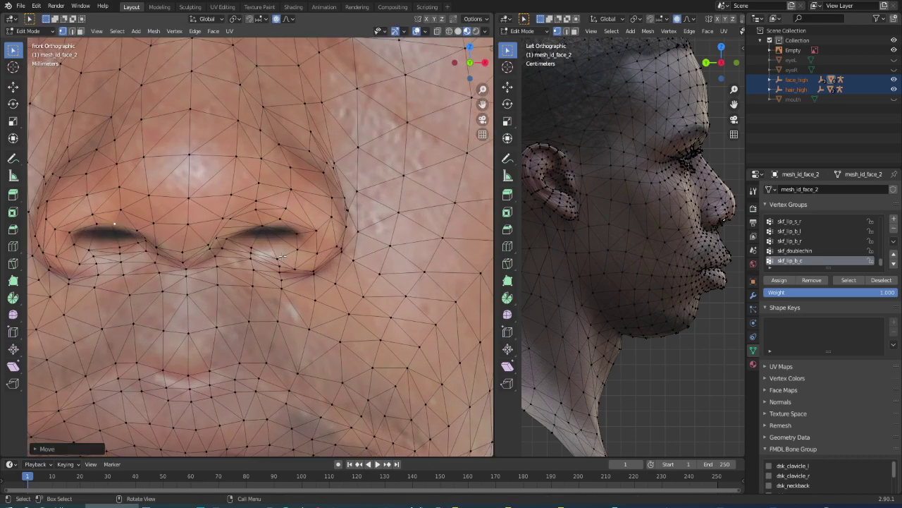
{"action": "left_click", "coordinate": [254, 218]}
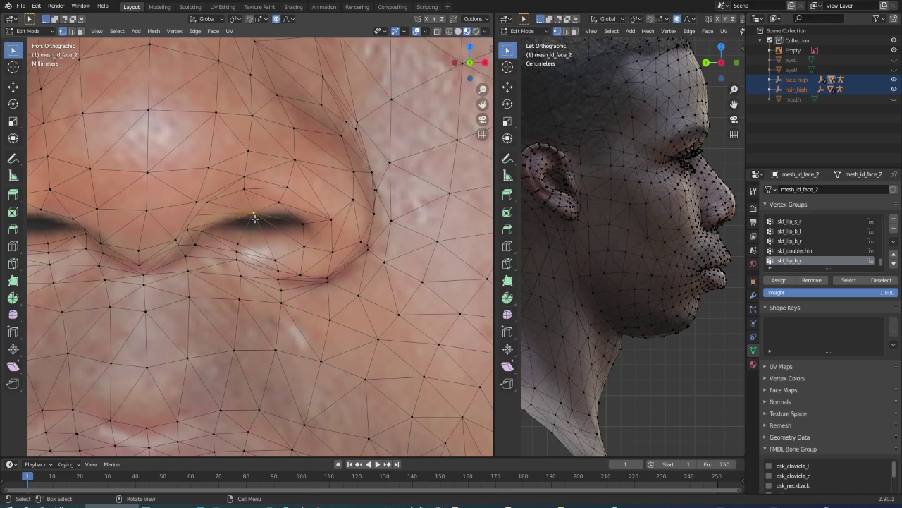
- Move the first nostril vertex toward the photo with a reduced proportional falloff
{"action": "scroll", "coordinate": [254, 219], "scroll_direction": "up", "scroll_amount": 2}
{"action": "key", "text": "g"}
{"action": "scroll", "coordinate": [254, 219], "scroll_direction": "down", "scroll_amount": 3}
{"action": "scroll", "coordinate": [254, 219], "scroll_direction": "down", "scroll_amount": 3}
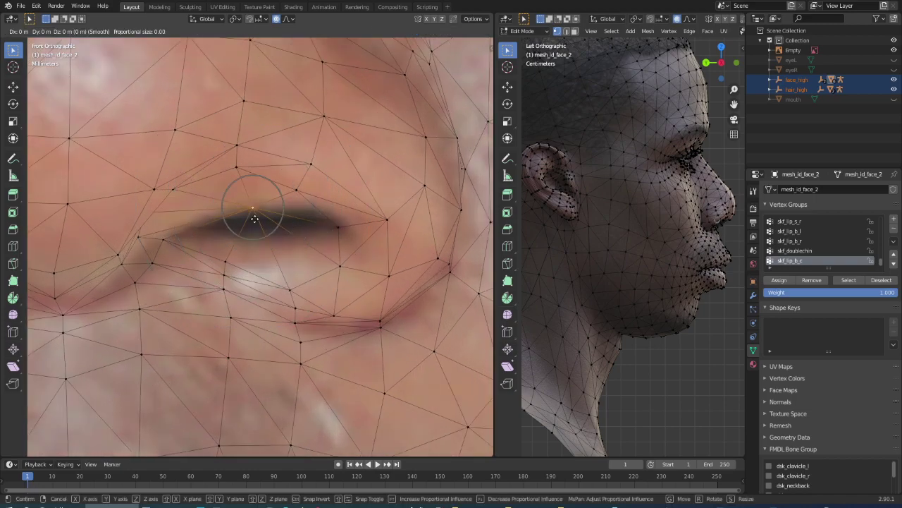
{"action": "left_click", "coordinate": [261, 143]}
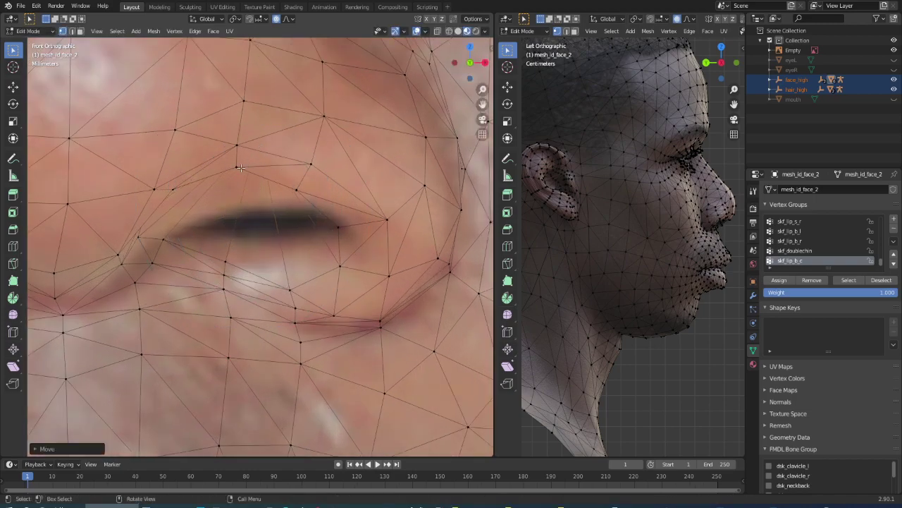
- Try moving the vertex above the nostril, then cancel the oversized proportional move
{"action": "left_click", "coordinate": [237, 167]}
{"action": "key", "text": "g"}
{"action": "scroll", "coordinate": [256, 191], "scroll_direction": "down", "scroll_amount": 1}
{"action": "scroll", "coordinate": [258, 192], "scroll_direction": "down", "scroll_amount": 3}
{"action": "scroll", "coordinate": [260, 192], "scroll_direction": "down", "scroll_amount": 5}
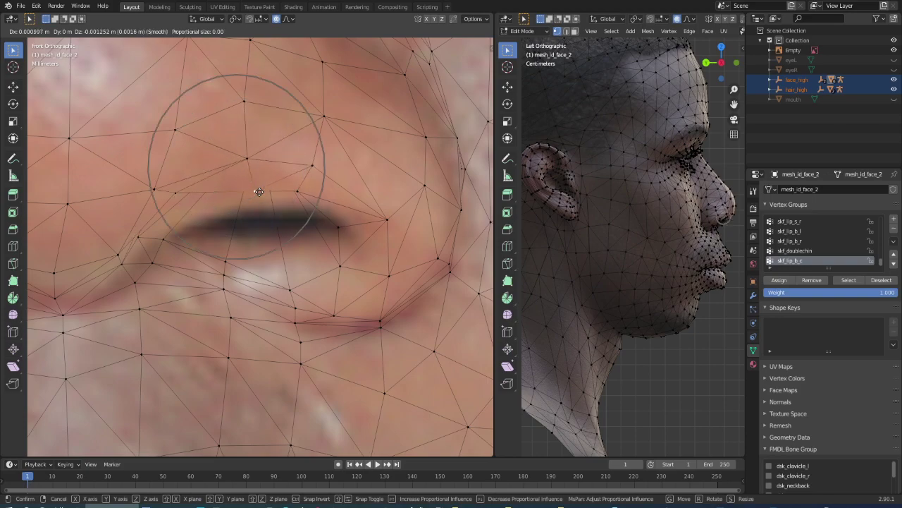
{"action": "scroll", "coordinate": [259, 192], "scroll_direction": "down", "scroll_amount": 4}
{"action": "scroll", "coordinate": [260, 192], "scroll_direction": "down", "scroll_amount": 3}
{"action": "scroll", "coordinate": [261, 191], "scroll_direction": "down", "scroll_amount": 2}
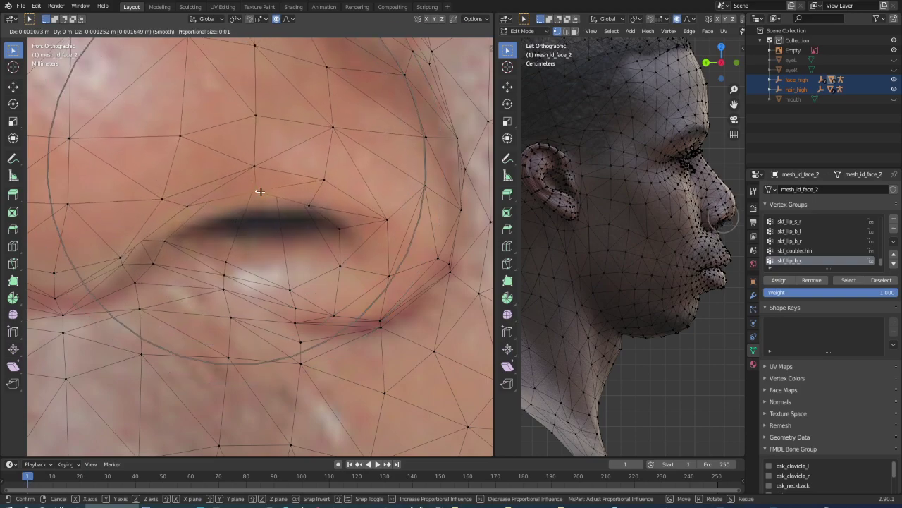
{"action": "right_click", "coordinate": [261, 192]}
- Reshape the lower nostril edge with a small proportional move
{"action": "scroll", "coordinate": [253, 226], "scroll_direction": "down", "scroll_amount": 1}
{"action": "left_click", "coordinate": [194, 231]}
{"action": "key", "text": "g"}
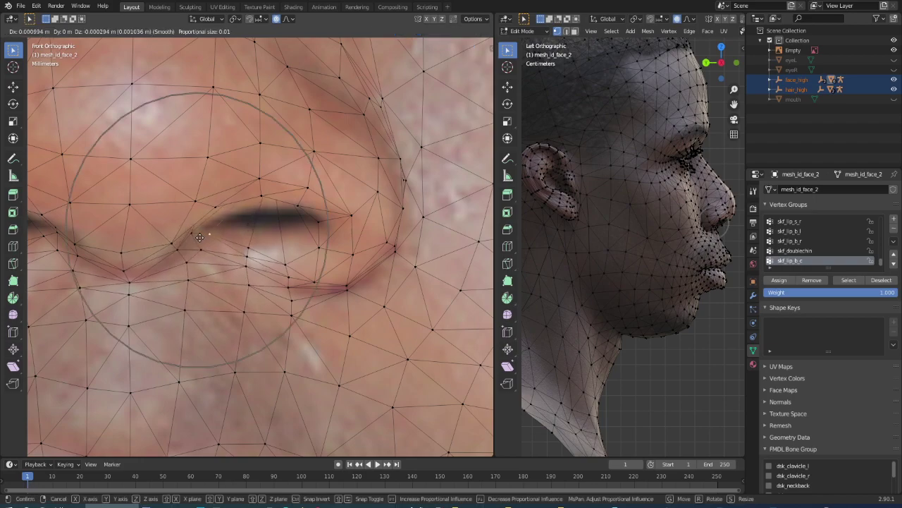
{"action": "left_click", "coordinate": [200, 237]}
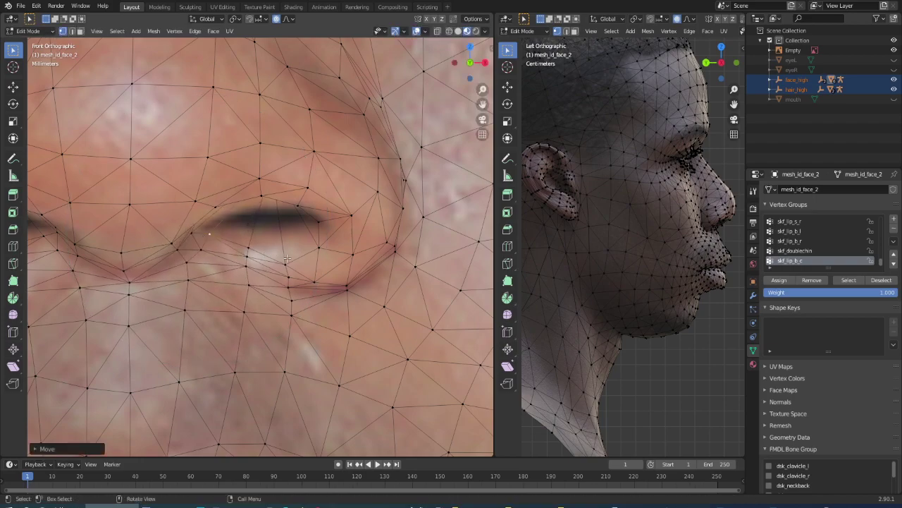
- Adjust the nostril shape and shift its rim vertices right toward the outer wing
{"action": "key", "text": "g"}
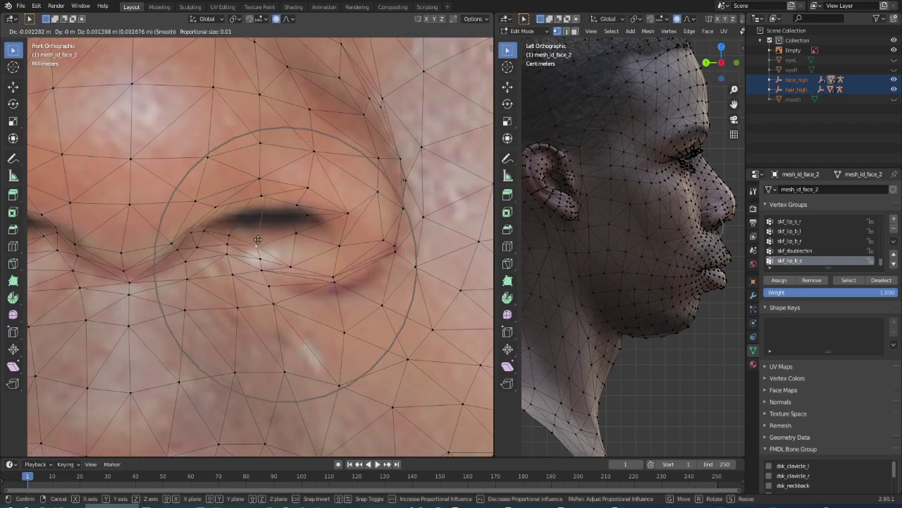
{"action": "left_click", "coordinate": [258, 240]}
{"action": "key", "text": "g"}
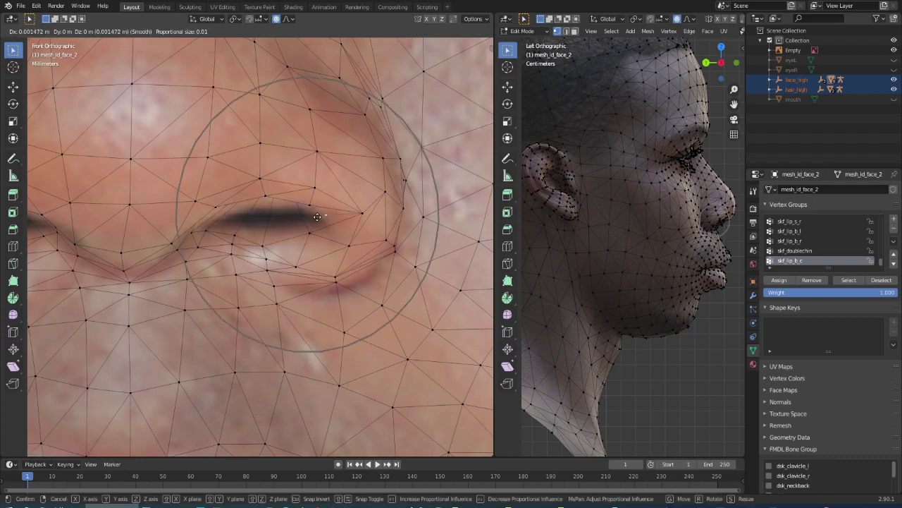
{"action": "left_click", "coordinate": [317, 217]}
{"action": "key", "text": "g"}
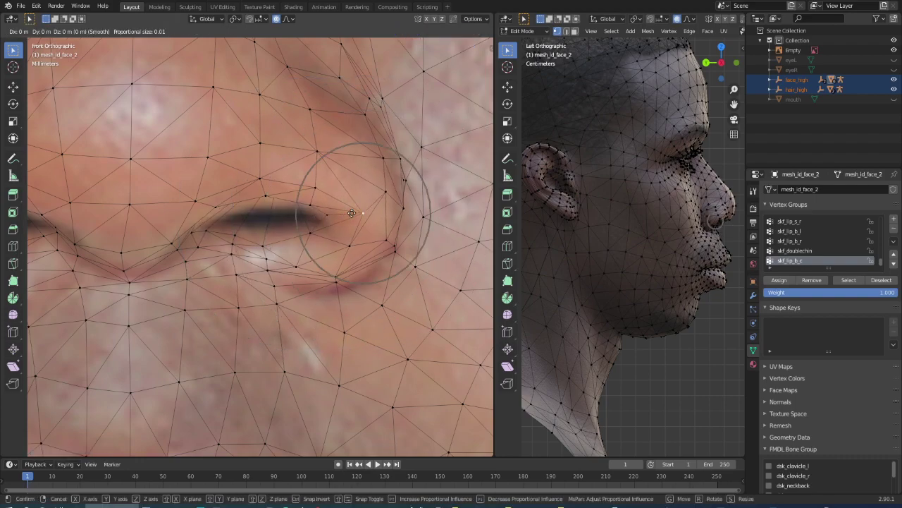
- Finish the nostril wing adjustment and shift the mesh between the nostrils
{"action": "left_click", "coordinate": [334, 212]}
{"action": "scroll", "coordinate": [341, 282], "scroll_direction": "down", "scroll_amount": 3}
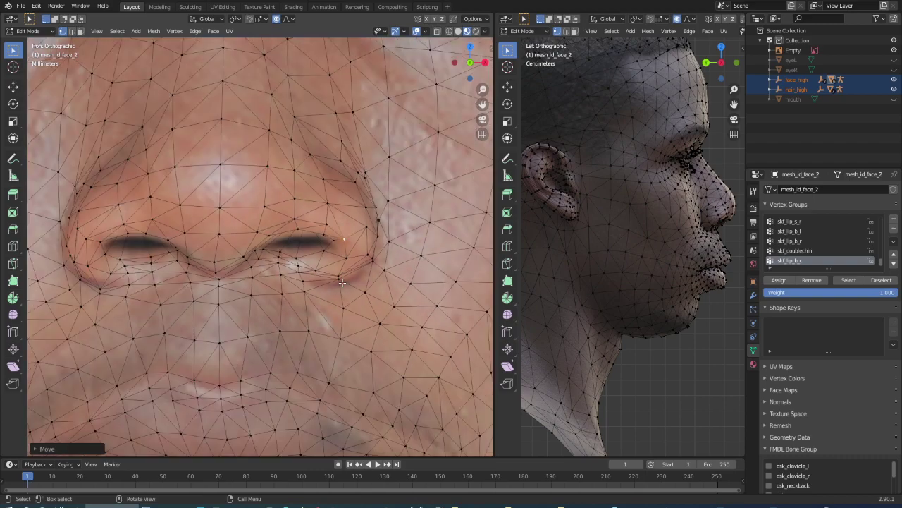
{"action": "scroll", "coordinate": [239, 261], "scroll_direction": "up", "scroll_amount": 3}
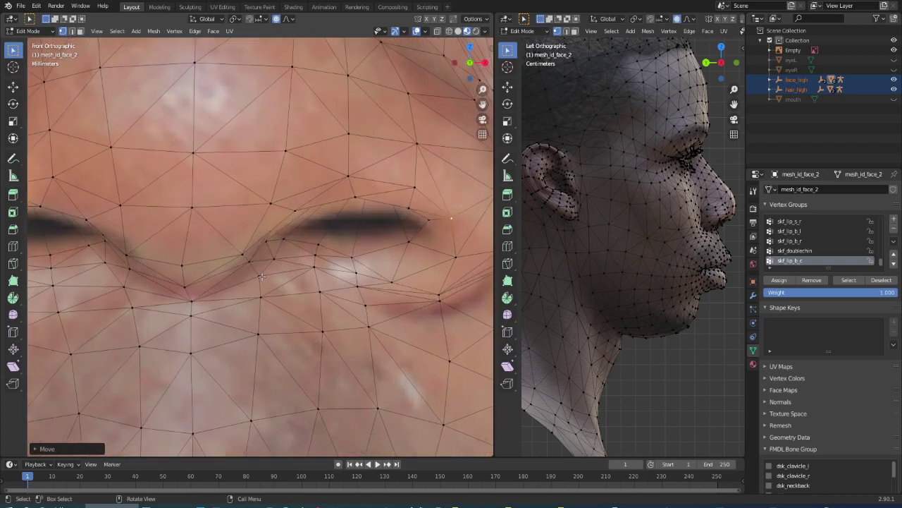
{"action": "scroll", "coordinate": [206, 318], "scroll_direction": "down", "scroll_amount": 3}
{"action": "key", "text": "g"}
{"action": "scroll", "coordinate": [194, 308], "scroll_direction": "down", "scroll_amount": 3}
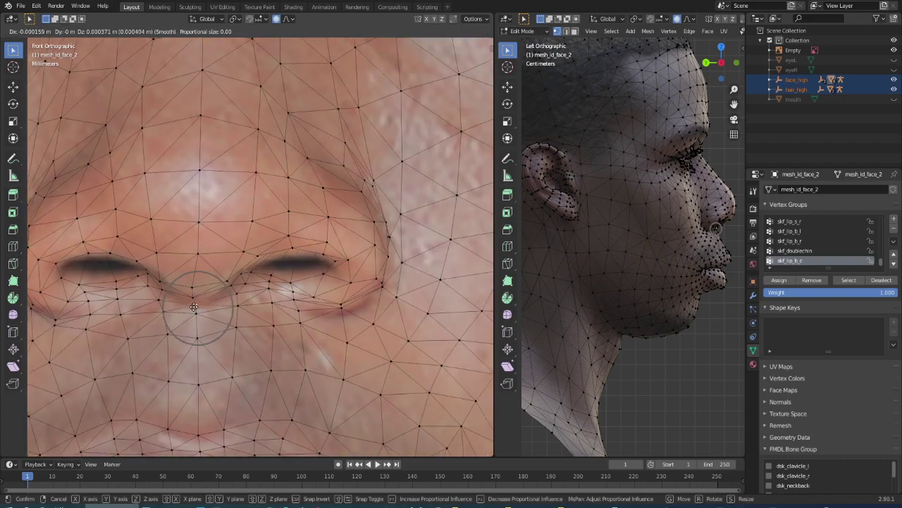
{"action": "left_click", "coordinate": [194, 304]}
- Reshape the nose tip with a soft proportional falloff
{"action": "key", "text": "g"}
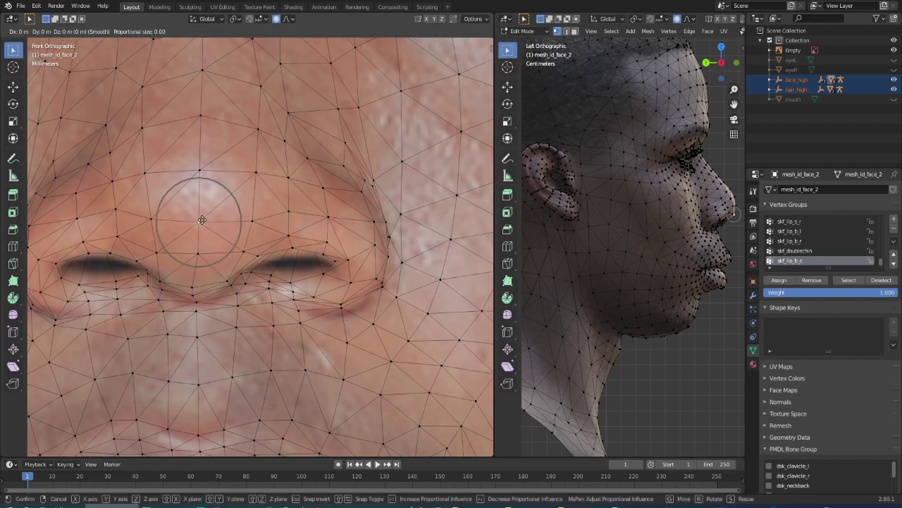
{"action": "scroll", "coordinate": [198, 218], "scroll_direction": "down", "scroll_amount": 3}
{"action": "scroll", "coordinate": [196, 217], "scroll_direction": "down", "scroll_amount": 1}
{"action": "left_click", "coordinate": [196, 216]}
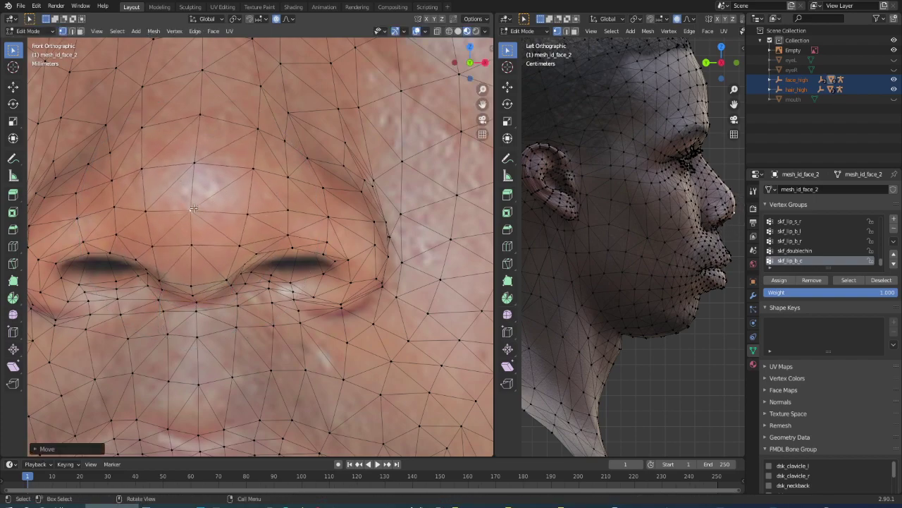
{"action": "scroll", "coordinate": [201, 217], "scroll_direction": "down", "scroll_amount": 5}
{"action": "scroll", "coordinate": [213, 218], "scroll_direction": "up", "scroll_amount": 2}
- Shift the nose bridge area to match the photo
{"action": "key", "text": "g"}
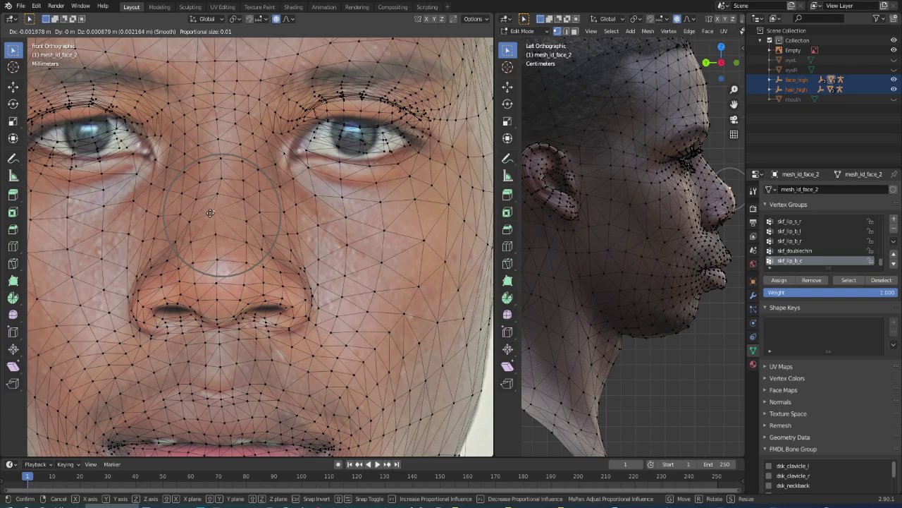
{"action": "left_click", "coordinate": [211, 215]}
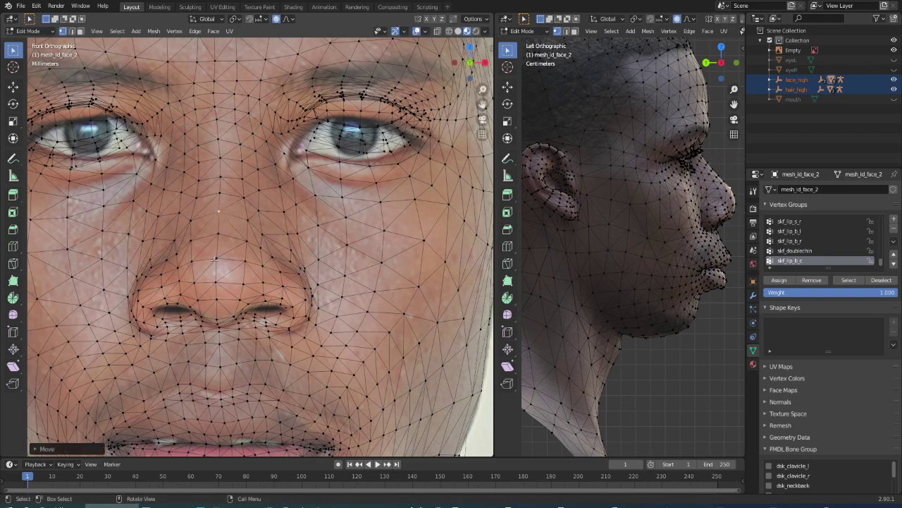
{"action": "scroll", "coordinate": [226, 232], "scroll_direction": "down", "scroll_amount": 2}
{"action": "scroll", "coordinate": [253, 190], "scroll_direction": "up", "scroll_amount": 2}
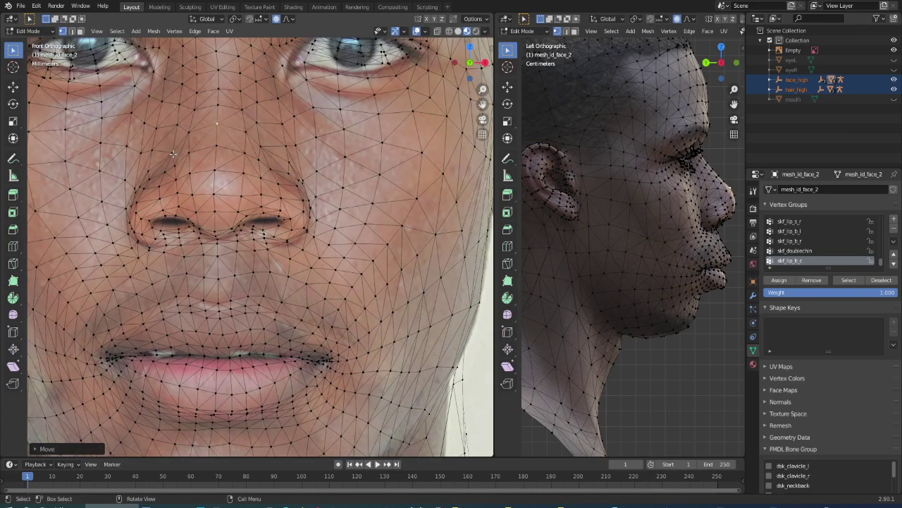
- Reshape the upper side of the nose with a further small adjustment
{"action": "key", "text": "g"}
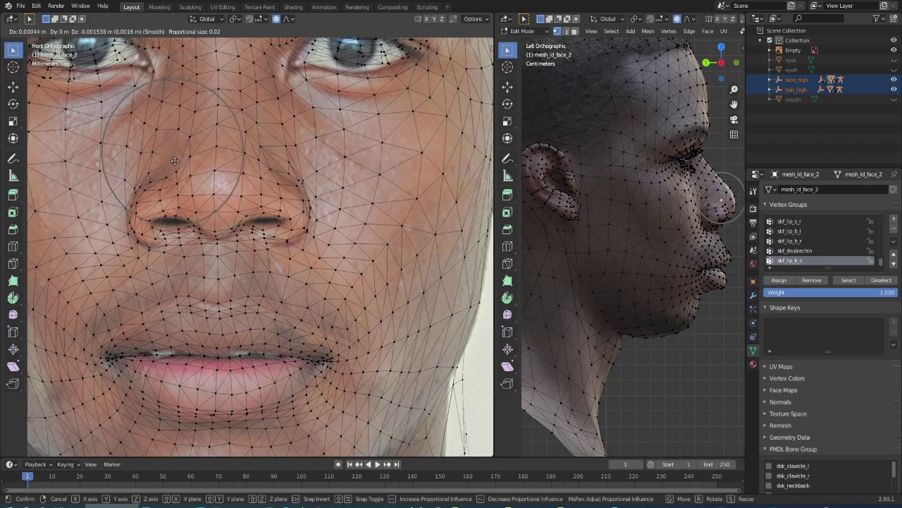
{"action": "left_click", "coordinate": [174, 161]}
{"action": "key", "text": "g"}
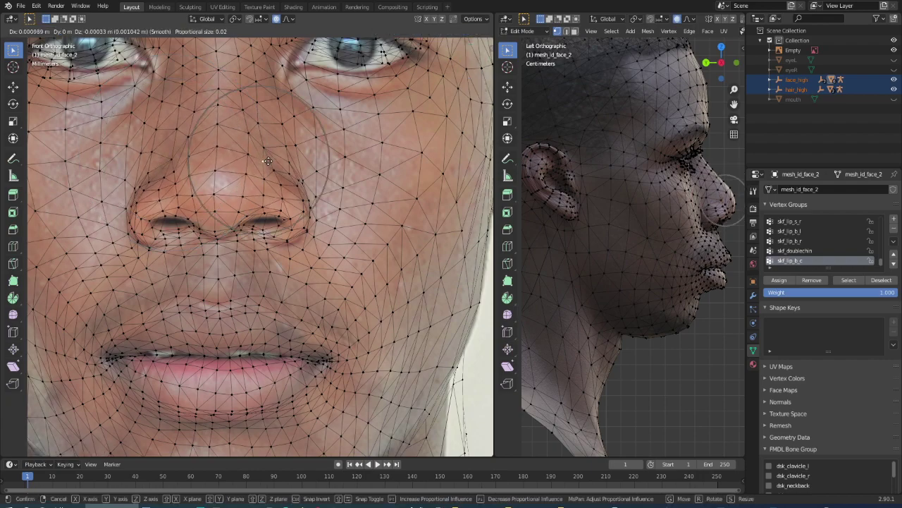
{"action": "left_click", "coordinate": [268, 160]}
{"action": "scroll", "coordinate": [323, 275], "scroll_direction": "down", "scroll_amount": 4}
{"action": "scroll", "coordinate": [323, 275], "scroll_direction": "up", "scroll_amount": 4}
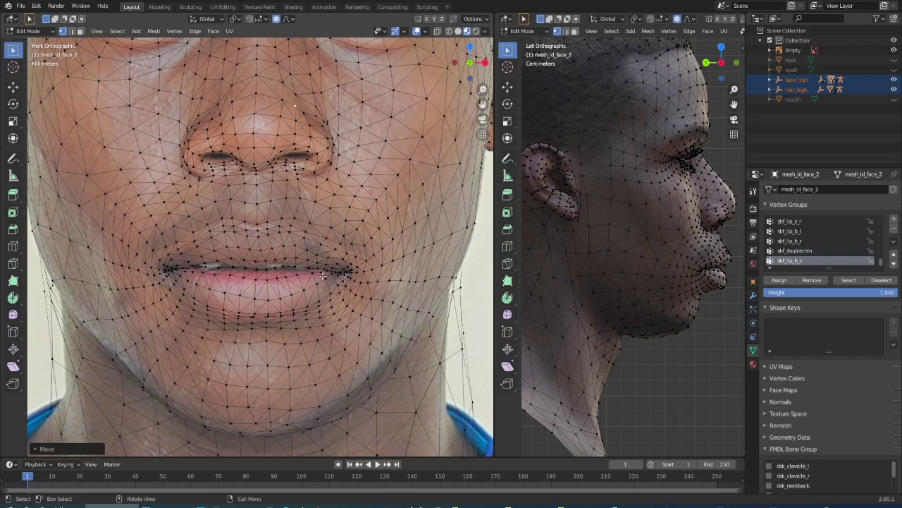
- Zoom out and toggle the reference Empty's visibility in the Outliner, ending with the photo hidden
{"action": "scroll", "coordinate": [322, 275], "scroll_direction": "down", "scroll_amount": 5}
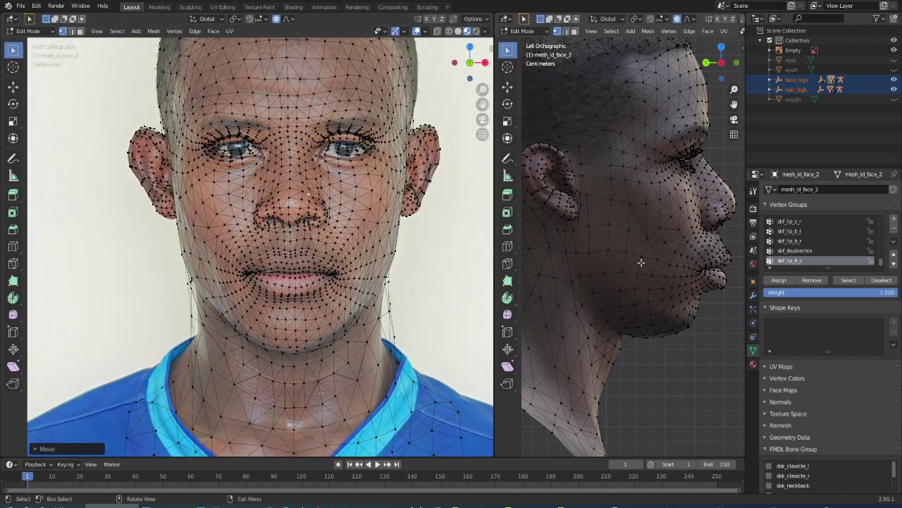
{"action": "scroll", "coordinate": [641, 262], "scroll_direction": "down", "scroll_amount": 4}
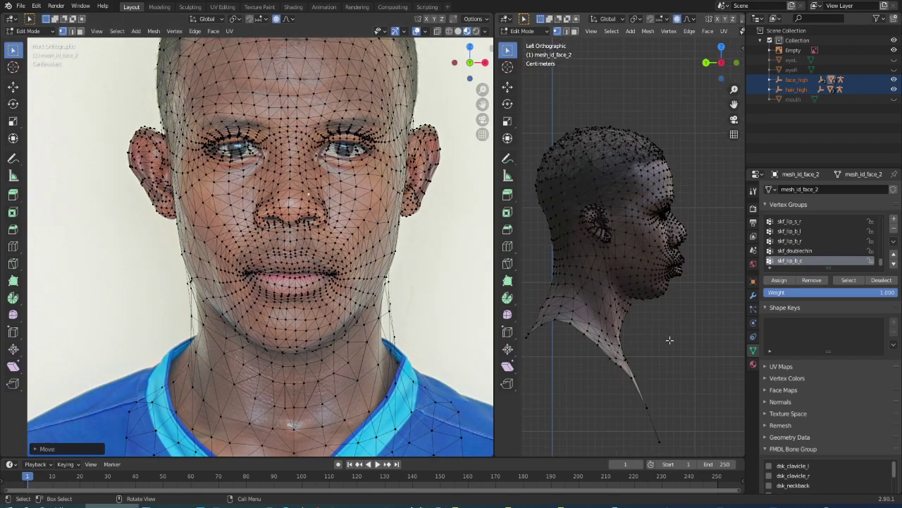
{"action": "left_click", "coordinate": [894, 51]}
{"action": "left_click", "coordinate": [896, 52]}
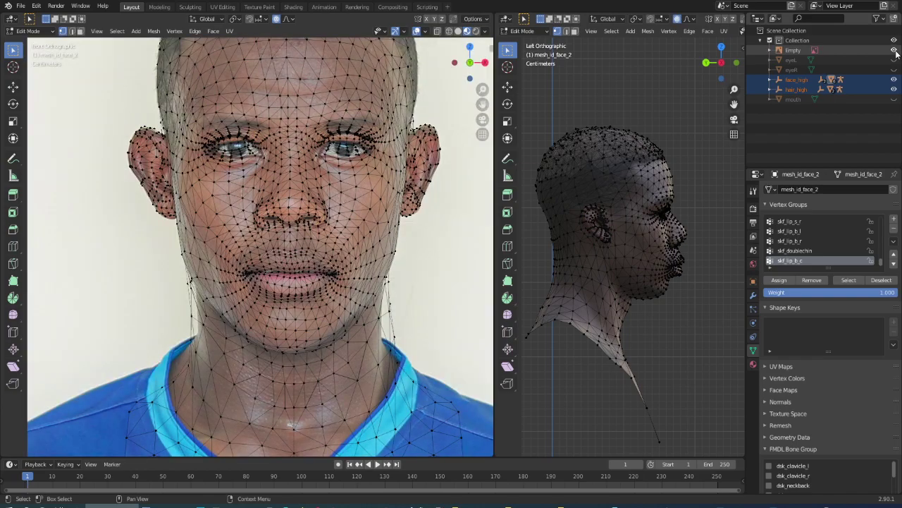
{"action": "left_click", "coordinate": [896, 51]}
{"action": "left_click", "coordinate": [896, 51]}
{"action": "left_click", "coordinate": [896, 51]}
{"action": "left_click", "coordinate": [895, 51]}
{"action": "left_click", "coordinate": [895, 51]}
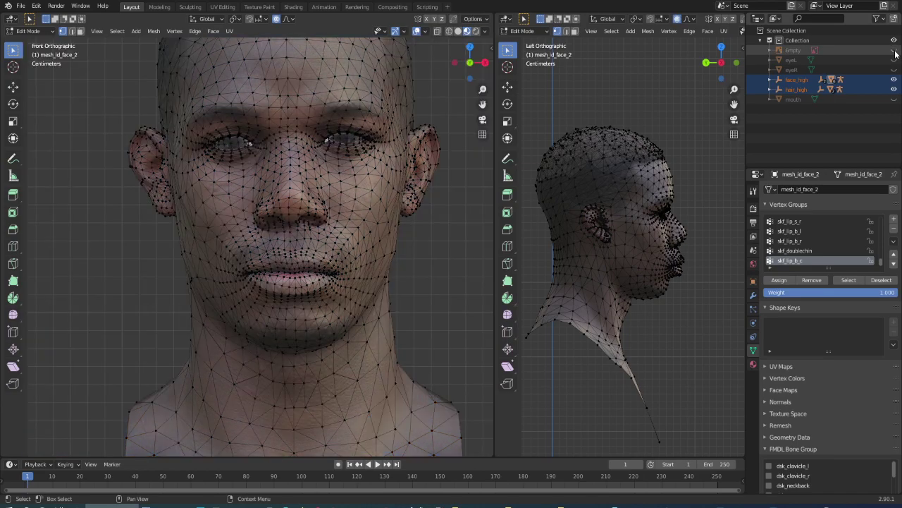
{"action": "left_click", "coordinate": [896, 51]}
{"action": "left_click", "coordinate": [896, 52]}
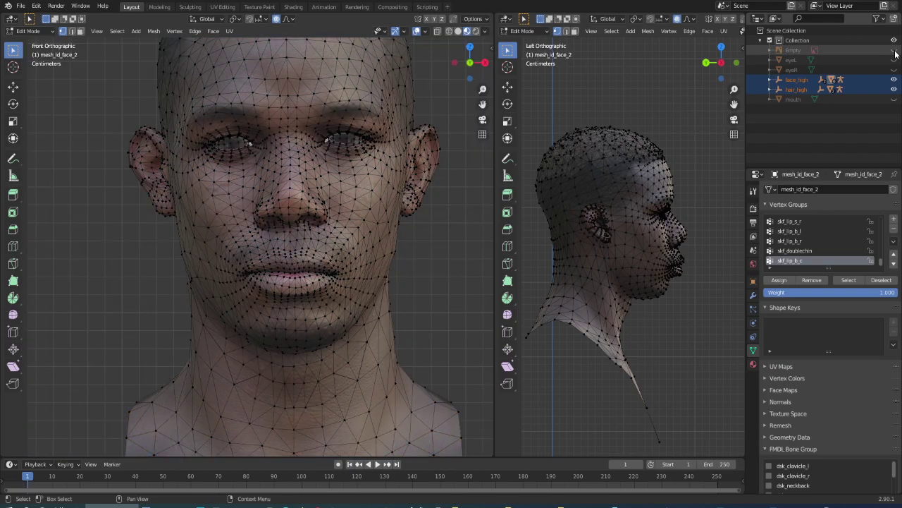
- Unhide the reference photo Empty and zoom in on the eyes
{"action": "left_click", "coordinate": [895, 51]}
{"action": "scroll", "coordinate": [336, 196], "scroll_direction": "up", "scroll_amount": 3}
{"action": "scroll", "coordinate": [335, 196], "scroll_direction": "up", "scroll_amount": 2}
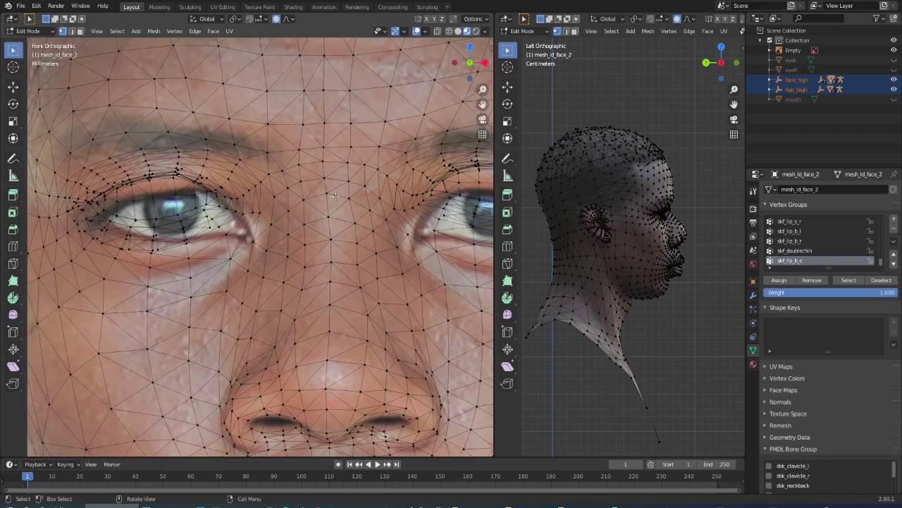
- Move the selected eye-region vertices with proportional editing to fit the photographed eye
{"action": "left_click", "coordinate": [147, 197]}
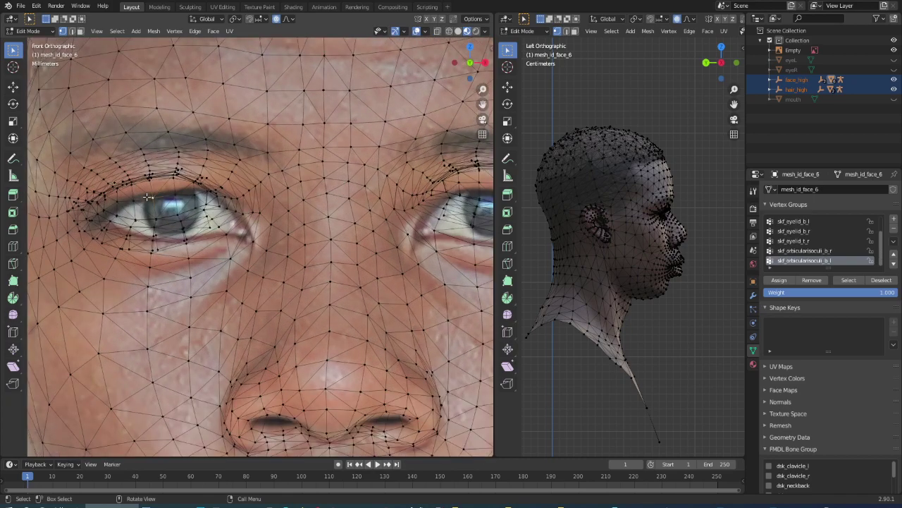
{"action": "key", "text": "g"}
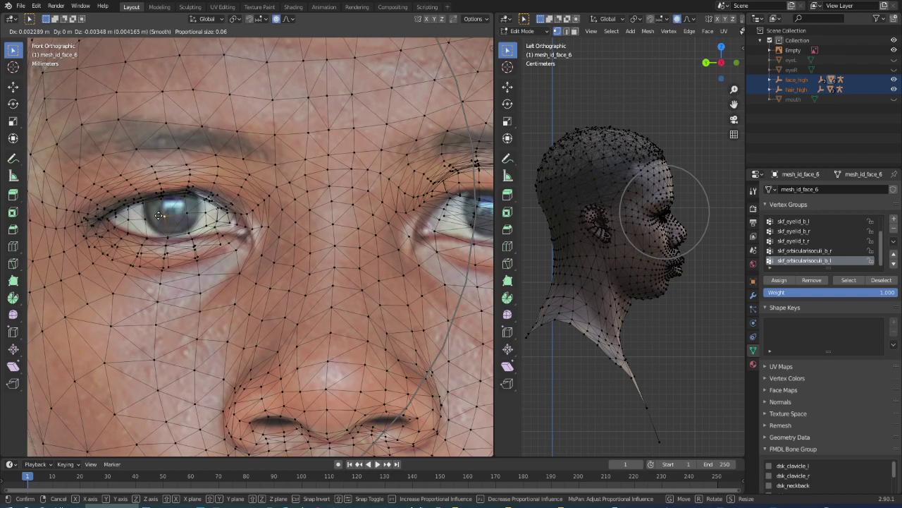
{"action": "left_click", "coordinate": [163, 213]}
{"action": "scroll", "coordinate": [162, 213], "scroll_direction": "down", "scroll_amount": 5}
{"action": "scroll", "coordinate": [330, 219], "scroll_direction": "up", "scroll_amount": 4}
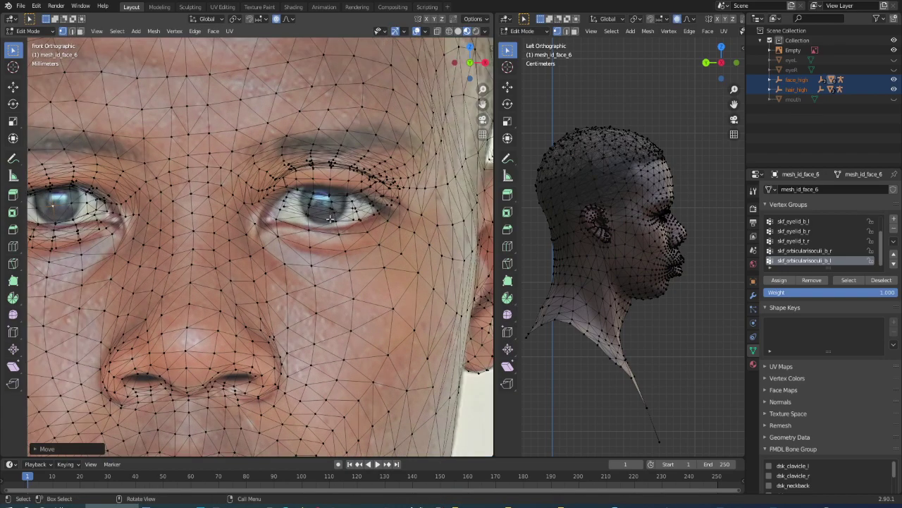
- Pull the upper eyelid down to match the eye in the photo
{"action": "key", "text": "g"}
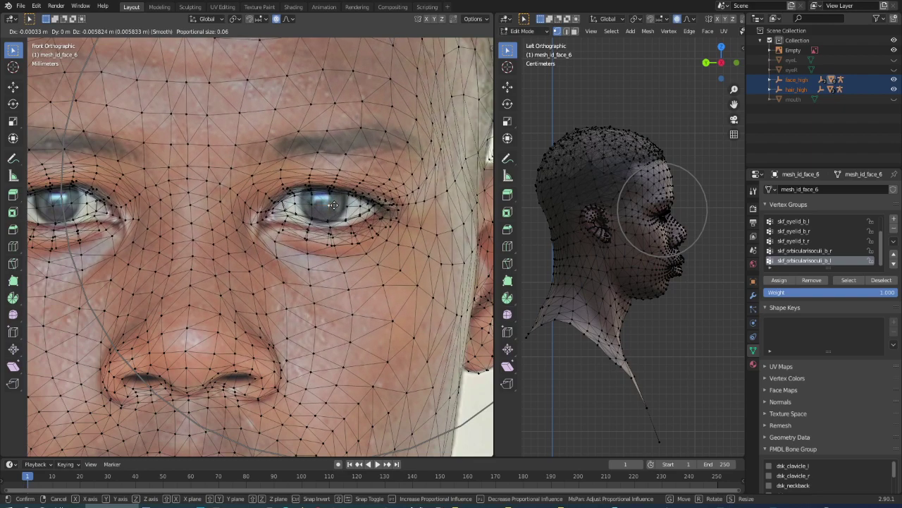
{"action": "left_click", "coordinate": [346, 229]}
{"action": "scroll", "coordinate": [347, 234], "scroll_direction": "down", "scroll_amount": 4}
{"action": "scroll", "coordinate": [347, 234], "scroll_direction": "up", "scroll_amount": 4}
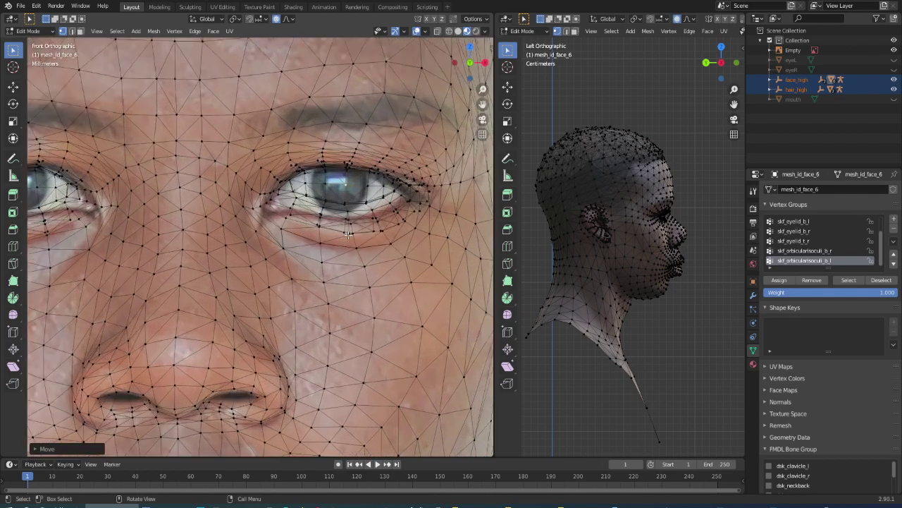
{"action": "scroll", "coordinate": [347, 234], "scroll_direction": "up", "scroll_amount": 1}
- Try raising the lower eyelid, cancelling and undoing the moves that miss the photo
{"action": "left_click", "coordinate": [348, 201]}
{"action": "key", "text": "g"}
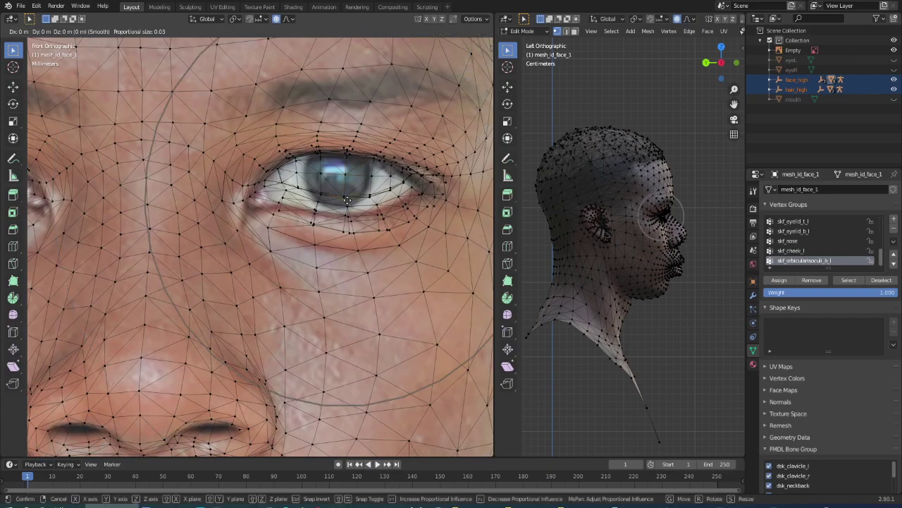
{"action": "scroll", "coordinate": [349, 204], "scroll_direction": "up", "scroll_amount": 2}
{"action": "scroll", "coordinate": [349, 208], "scroll_direction": "down", "scroll_amount": 1}
{"action": "scroll", "coordinate": [349, 209], "scroll_direction": "down", "scroll_amount": 2}
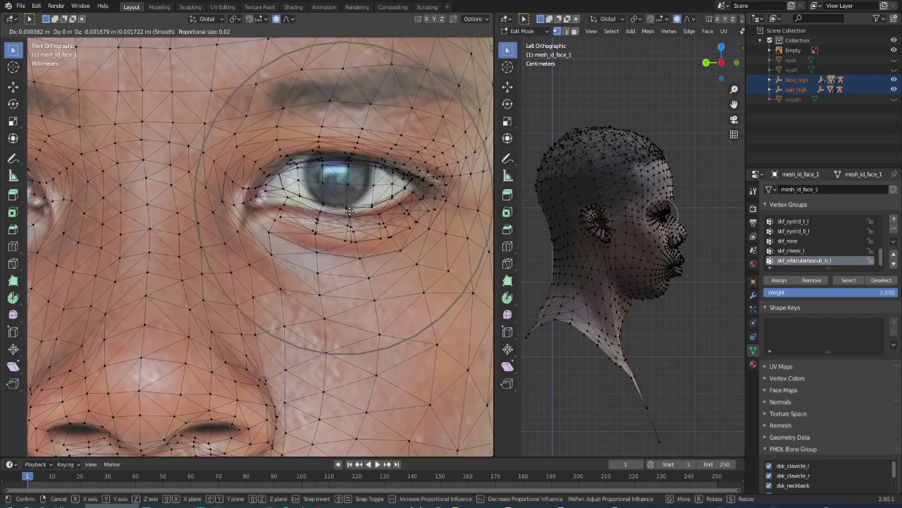
{"action": "right_click", "coordinate": [349, 210]}
{"action": "scroll", "coordinate": [349, 210], "scroll_direction": "down", "scroll_amount": 2}
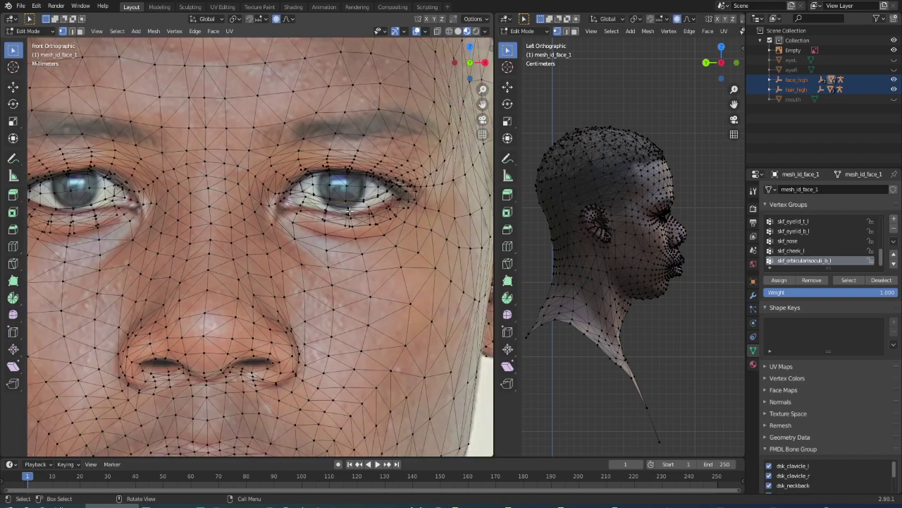
{"action": "scroll", "coordinate": [349, 211], "scroll_direction": "up", "scroll_amount": 3}
{"action": "key", "text": "g"}
{"action": "left_click", "coordinate": [348, 201]}
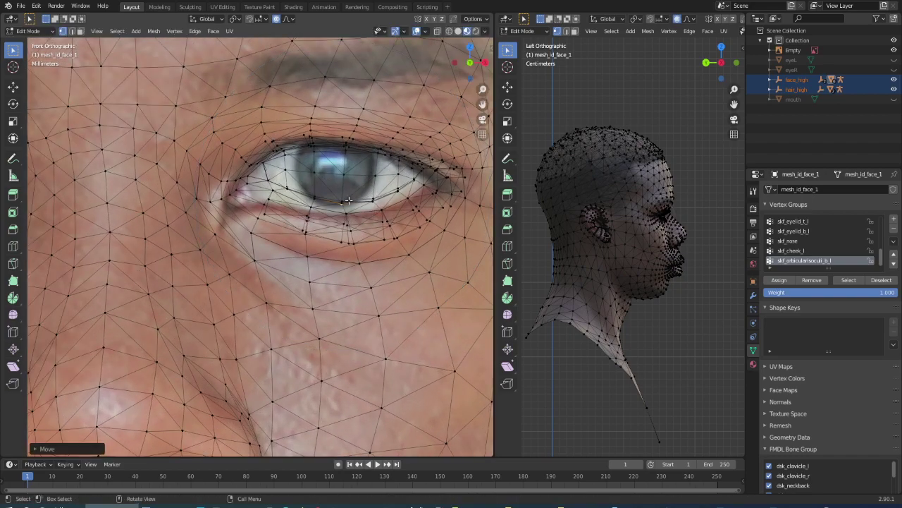
{"action": "key", "text": "ctrl+z"}
- Reposition the upper and lower eyelids and outer corner, keeping only the moves that fit
{"action": "key", "text": "g"}
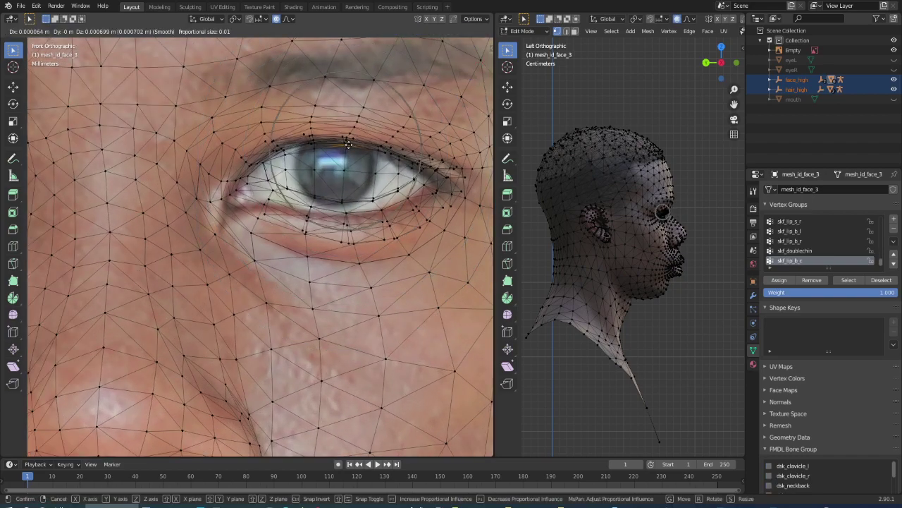
{"action": "left_click", "coordinate": [349, 144]}
{"action": "key", "text": "ctrl+z"}
{"action": "key", "text": "g"}
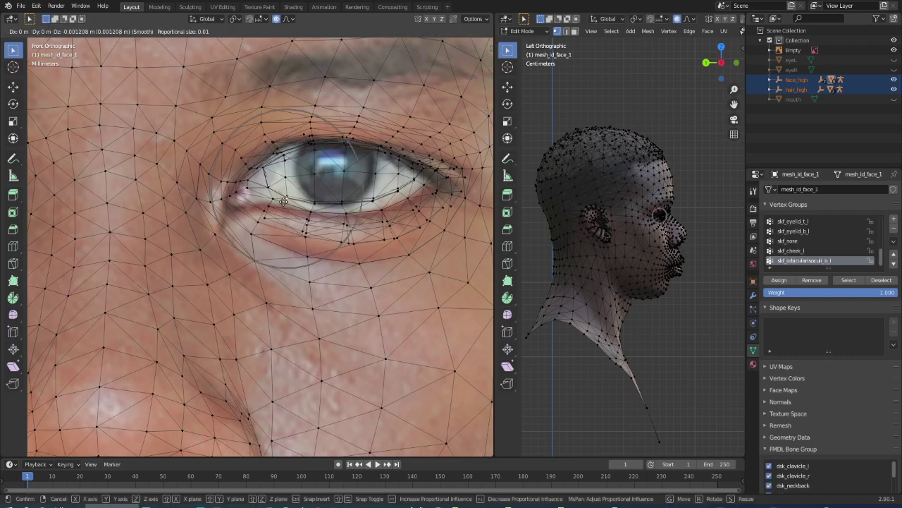
{"action": "left_click", "coordinate": [284, 203]}
{"action": "key", "text": "g"}
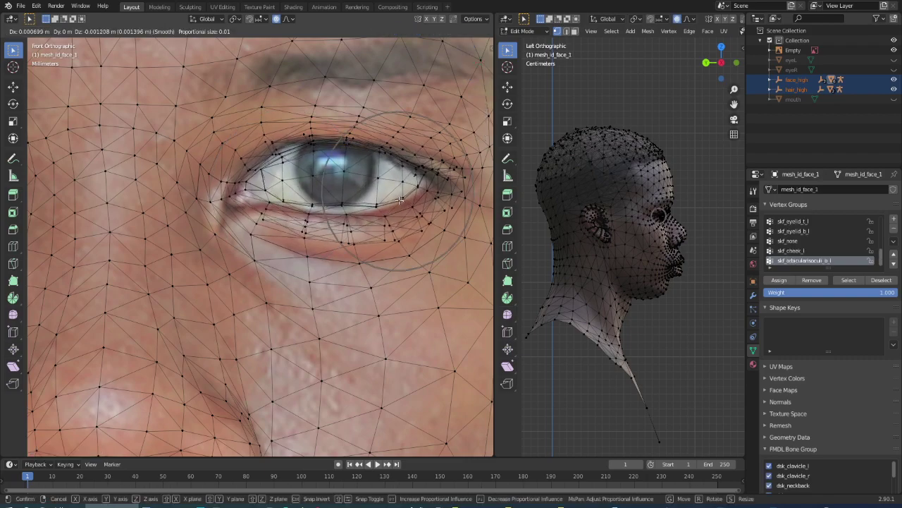
{"action": "left_click", "coordinate": [415, 231]}
{"action": "key", "text": "ctrl+z"}
{"action": "key", "text": "g"}
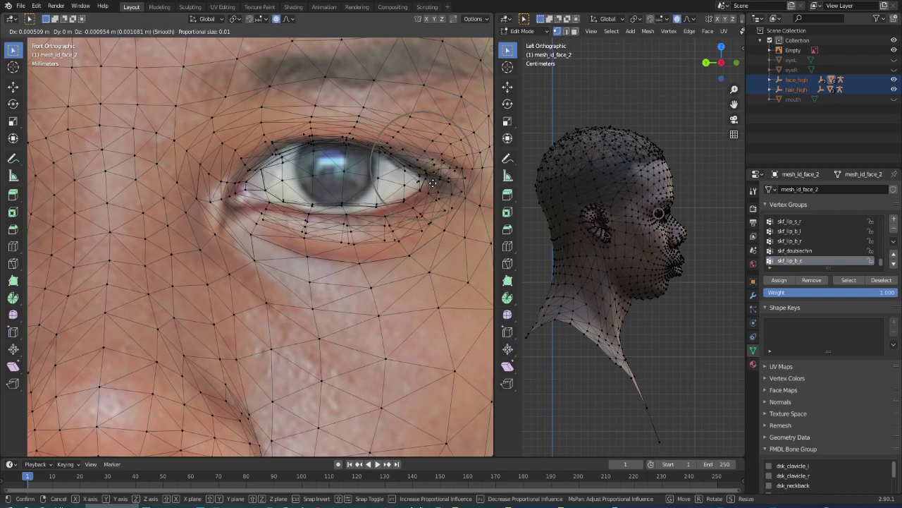
{"action": "left_click", "coordinate": [435, 185]}
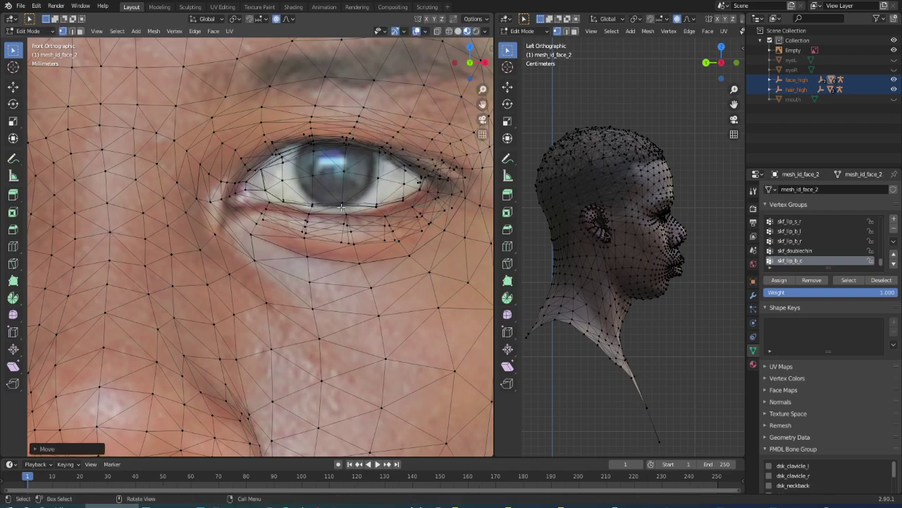
{"action": "key", "text": "ctrl+z"}
{"action": "key", "text": "g"}
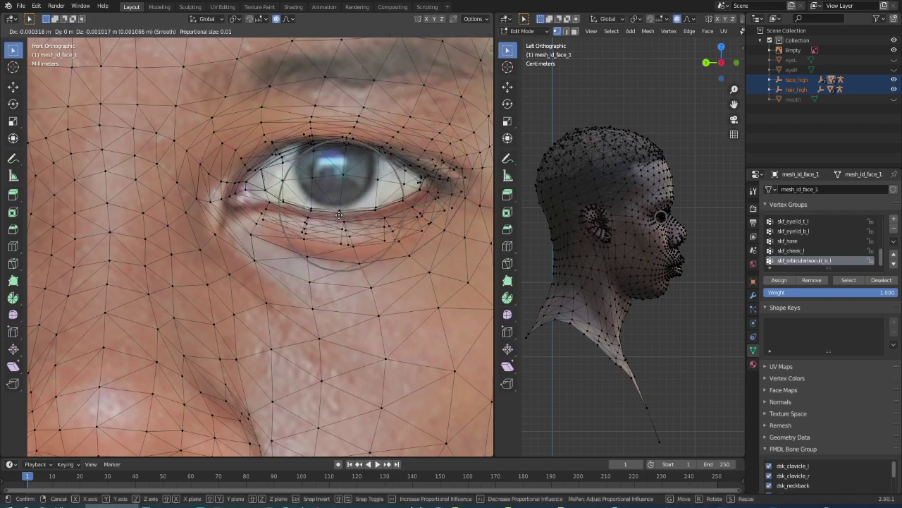
{"action": "left_click", "coordinate": [339, 214]}
- Retry the upper eyelid and outer corner moves, undoing those that don't match the photo
{"action": "key", "text": "g"}
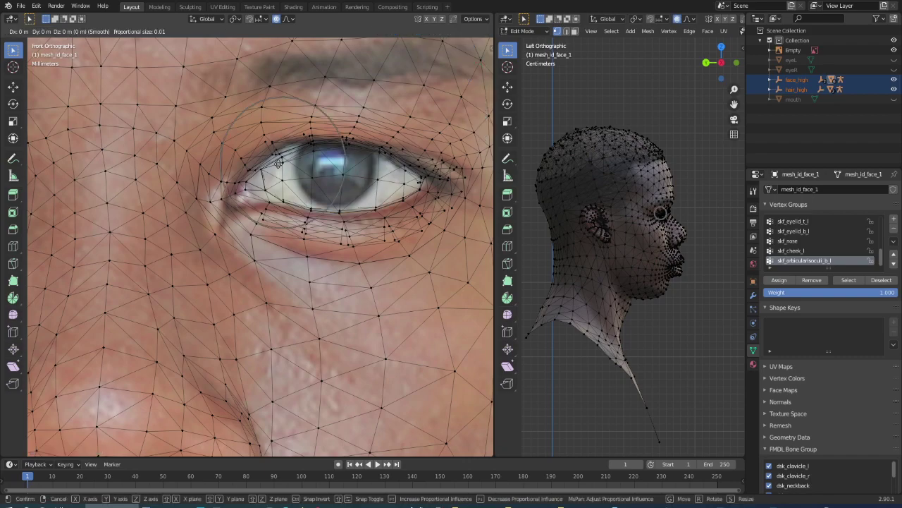
{"action": "left_click", "coordinate": [280, 151]}
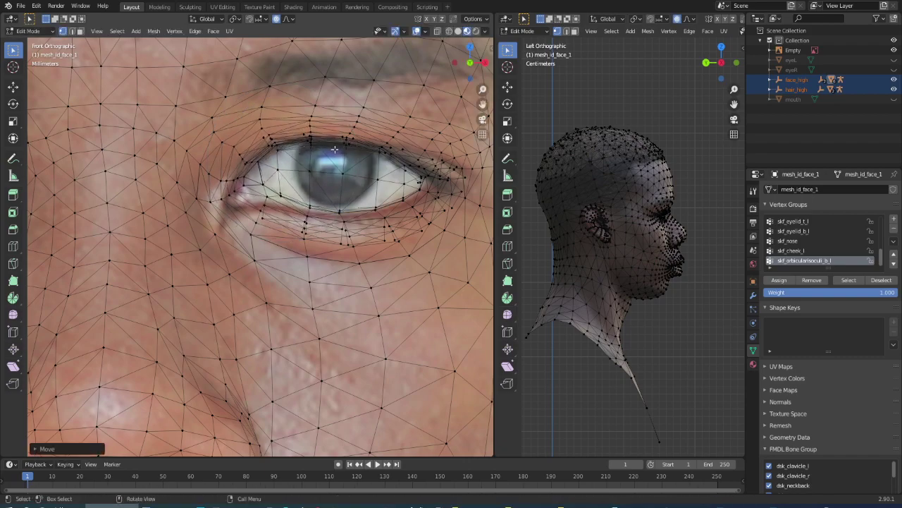
{"action": "key", "text": "ctrl+z"}
{"action": "key", "text": "g"}
{"action": "left_click", "coordinate": [346, 144]}
{"action": "key", "text": "ctrl+z"}
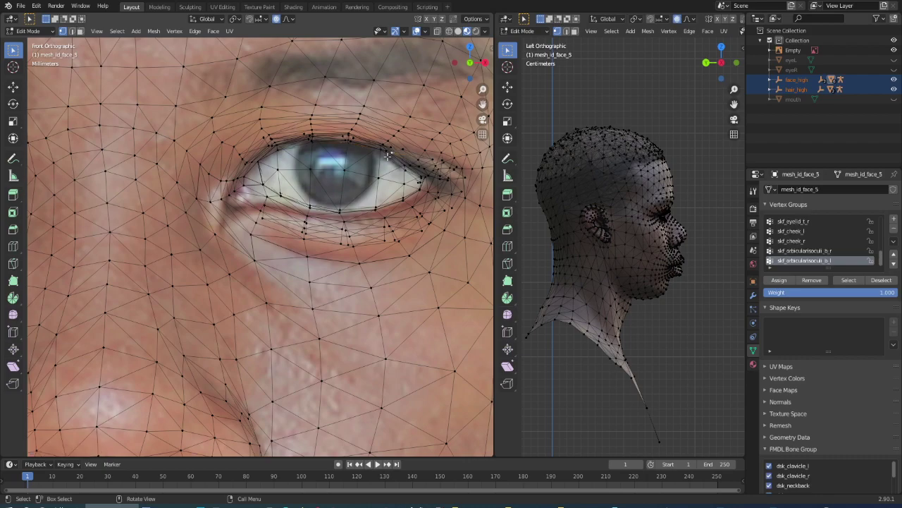
{"action": "key", "text": "g"}
{"action": "left_click", "coordinate": [395, 153]}
{"action": "key", "text": "ctrl+z"}
{"action": "key", "text": "g"}
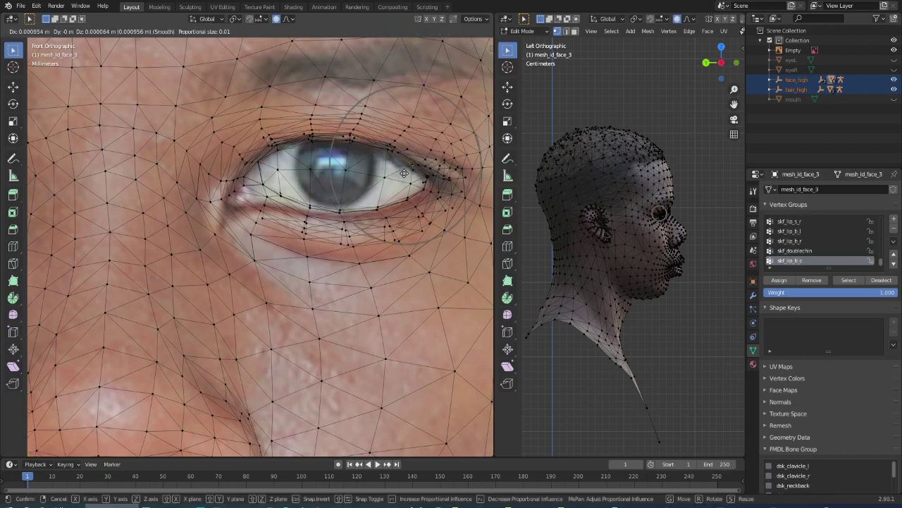
{"action": "left_click", "coordinate": [339, 188]}
{"action": "key", "text": "ctrl+z"}
- Try moving the inner eye corner, undo the last moves, and frame the whole face
{"action": "key", "text": "g"}
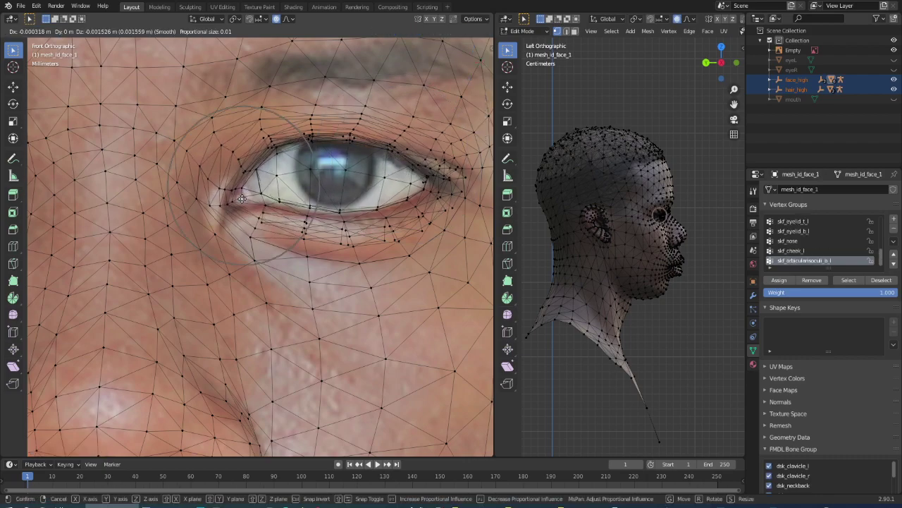
{"action": "left_click", "coordinate": [279, 199]}
{"action": "key", "text": "ctrl+z"}
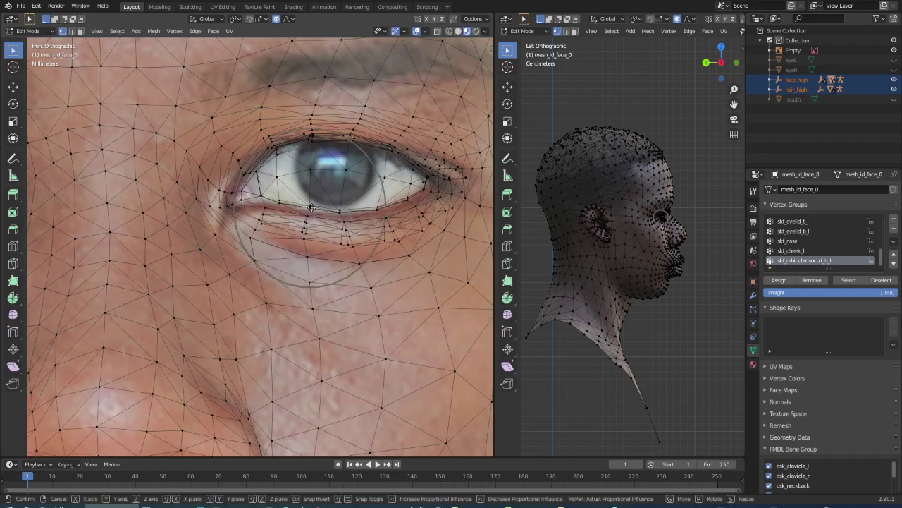
{"action": "key", "text": "ctrl+z"}
{"action": "key", "text": "Home"}
- Move the other eye's outer corner onto the photo's eye contour
{"action": "scroll", "coordinate": [307, 223], "scroll_direction": "up", "scroll_amount": 3}
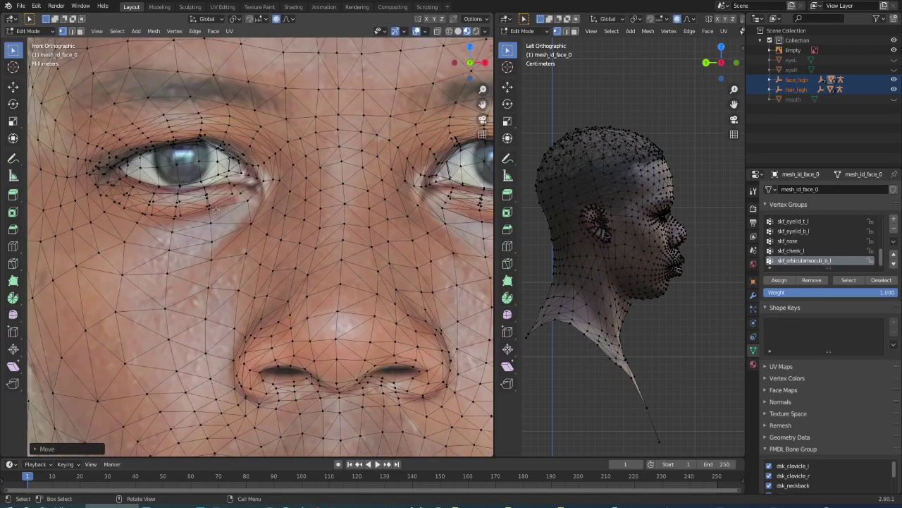
{"action": "scroll", "coordinate": [233, 176], "scroll_direction": "up", "scroll_amount": 2}
{"action": "scroll", "coordinate": [224, 164], "scroll_direction": "up", "scroll_amount": 1}
{"action": "key", "text": "ctrl+shift+z"}
{"action": "key", "text": "g"}
{"action": "scroll", "coordinate": [226, 165], "scroll_direction": "down", "scroll_amount": 2}
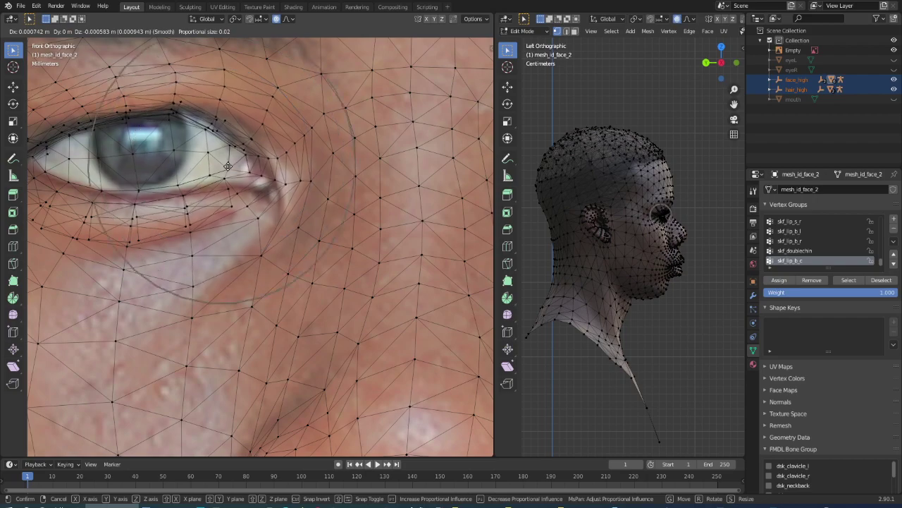
{"action": "scroll", "coordinate": [229, 166], "scroll_direction": "down", "scroll_amount": 2}
{"action": "scroll", "coordinate": [233, 168], "scroll_direction": "down", "scroll_amount": 3}
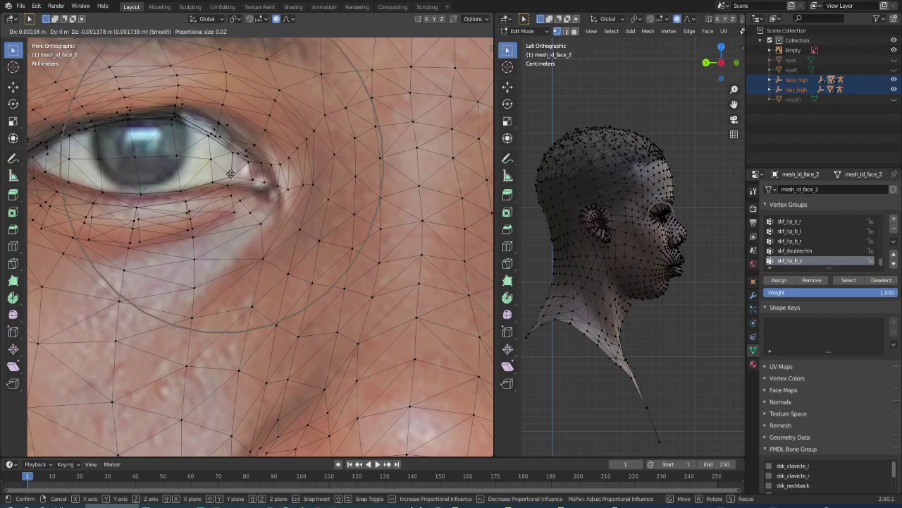
{"action": "left_click", "coordinate": [217, 143]}
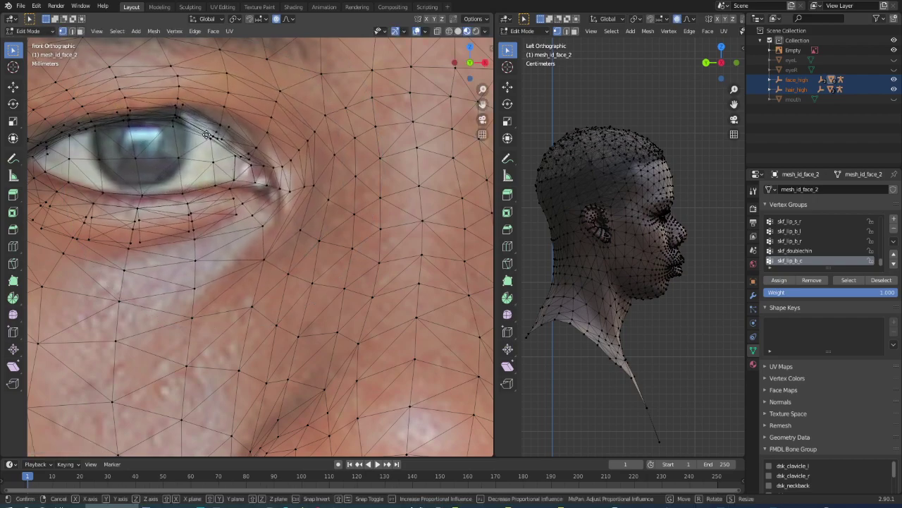
- Trace the photographed upper lid line with the upper-eyelid vertices and refine the outer corner
{"action": "key", "text": "g"}
{"action": "scroll", "coordinate": [206, 136], "scroll_direction": "up", "scroll_amount": 3}
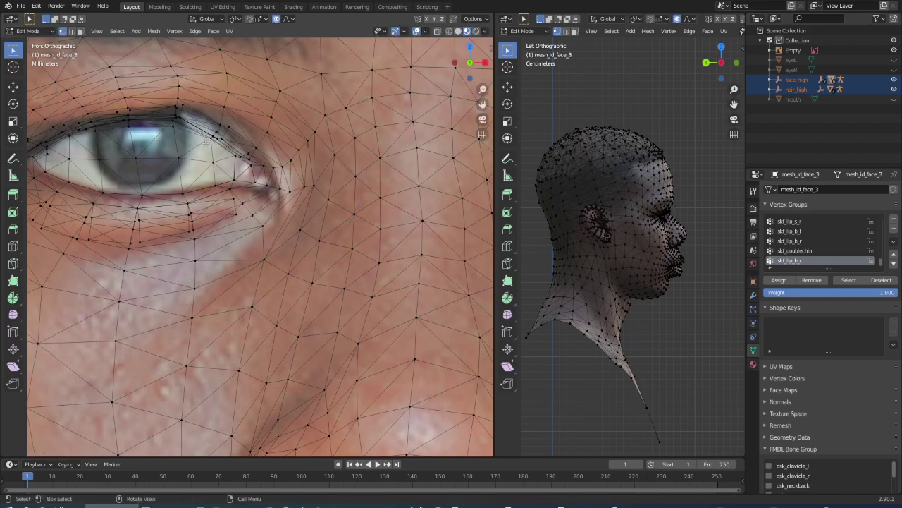
{"action": "scroll", "coordinate": [204, 142], "scroll_direction": "up", "scroll_amount": 4}
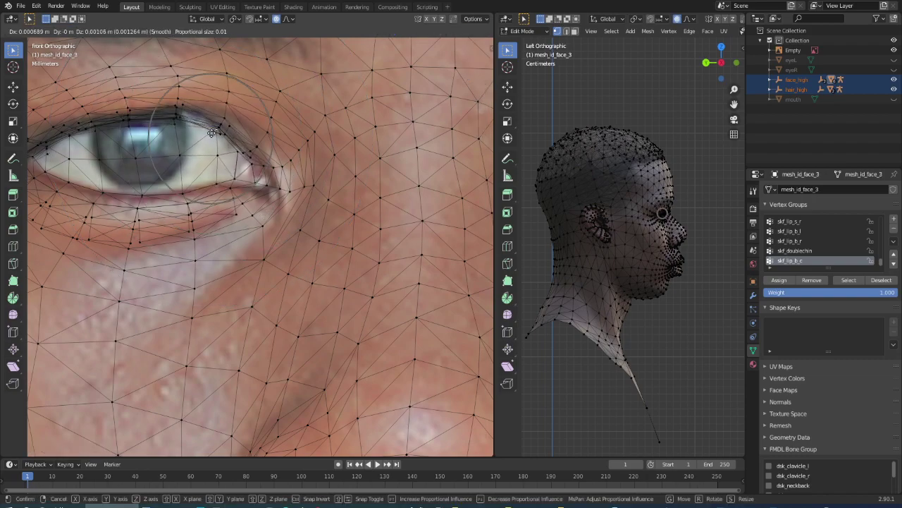
{"action": "left_click", "coordinate": [200, 134]}
{"action": "key", "text": "g"}
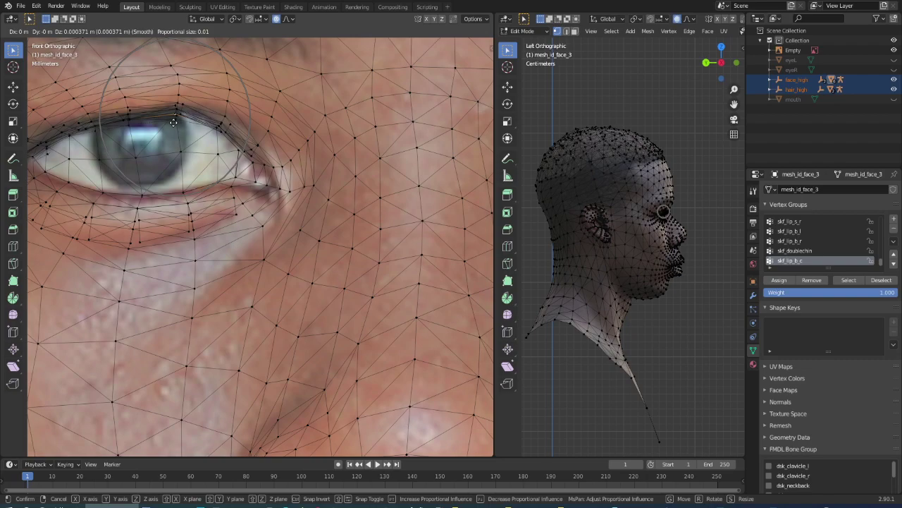
{"action": "left_click", "coordinate": [157, 123]}
{"action": "key", "text": "g"}
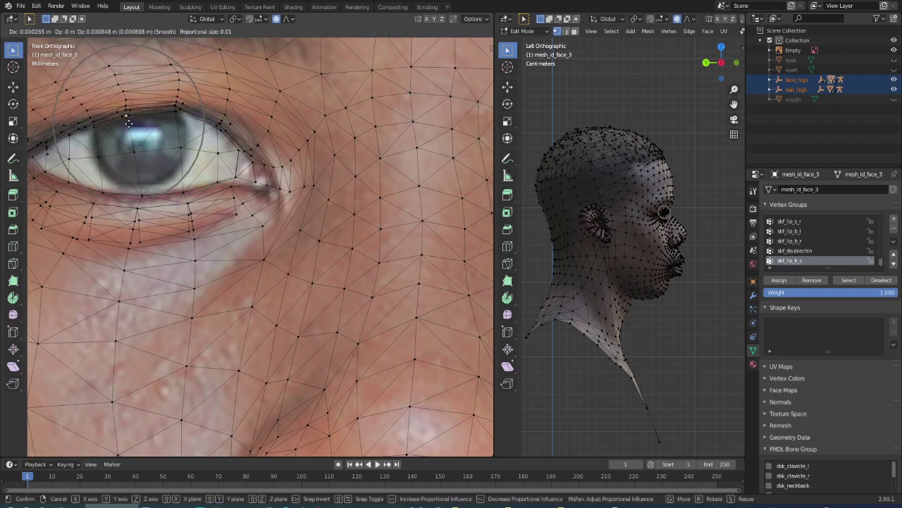
{"action": "left_click", "coordinate": [126, 126]}
{"action": "key", "text": "g"}
{"action": "left_click", "coordinate": [113, 157]}
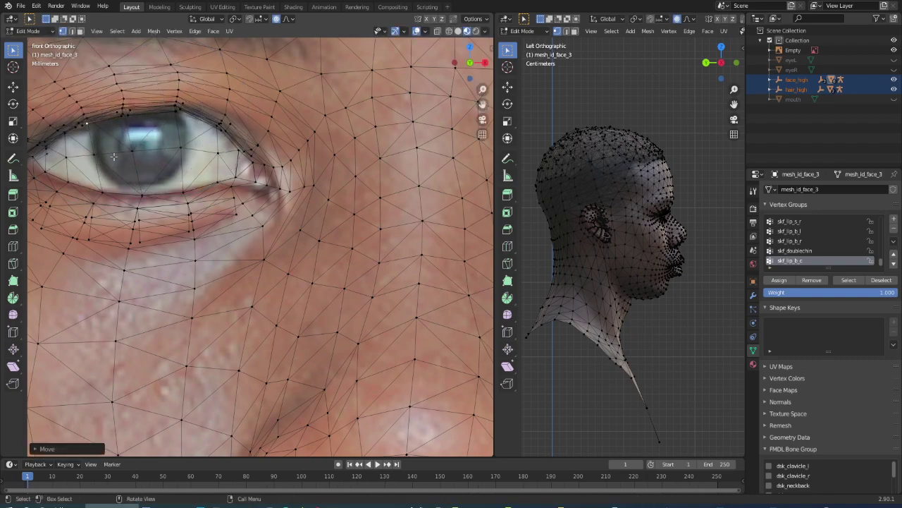
{"action": "key", "text": "g"}
{"action": "left_click", "coordinate": [221, 187]}
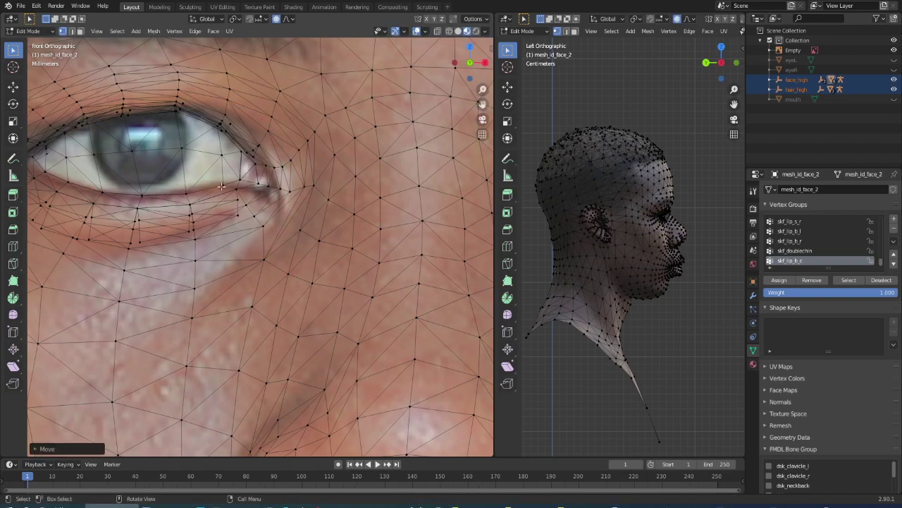
- Select a neck vertex and move it to fit the photo's neck and jaw
{"action": "scroll", "coordinate": [177, 150], "scroll_direction": "down", "scroll_amount": 5}
{"action": "scroll", "coordinate": [176, 150], "scroll_direction": "down", "scroll_amount": 2}
{"action": "scroll", "coordinate": [97, 157], "scroll_direction": "up", "scroll_amount": 2}
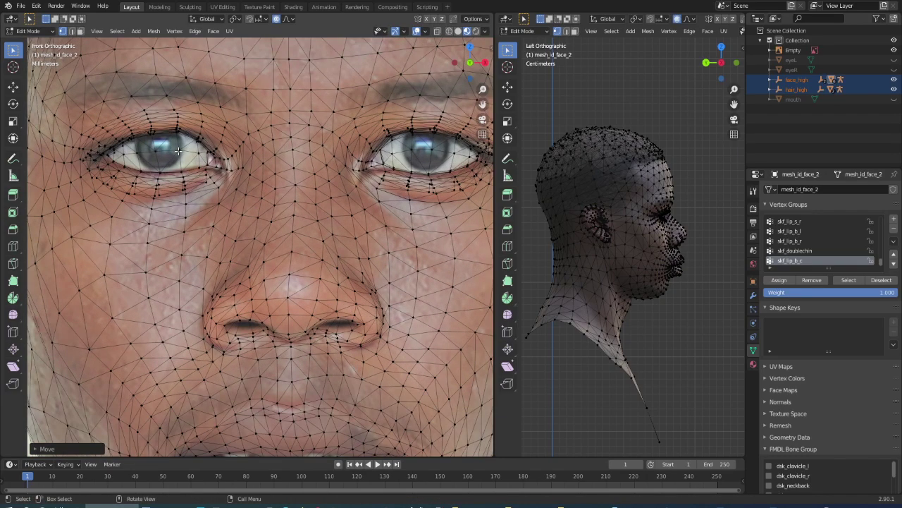
{"action": "scroll", "coordinate": [97, 156], "scroll_direction": "up", "scroll_amount": 5}
{"action": "scroll", "coordinate": [97, 157], "scroll_direction": "up", "scroll_amount": 2}
{"action": "scroll", "coordinate": [141, 151], "scroll_direction": "down", "scroll_amount": 3}
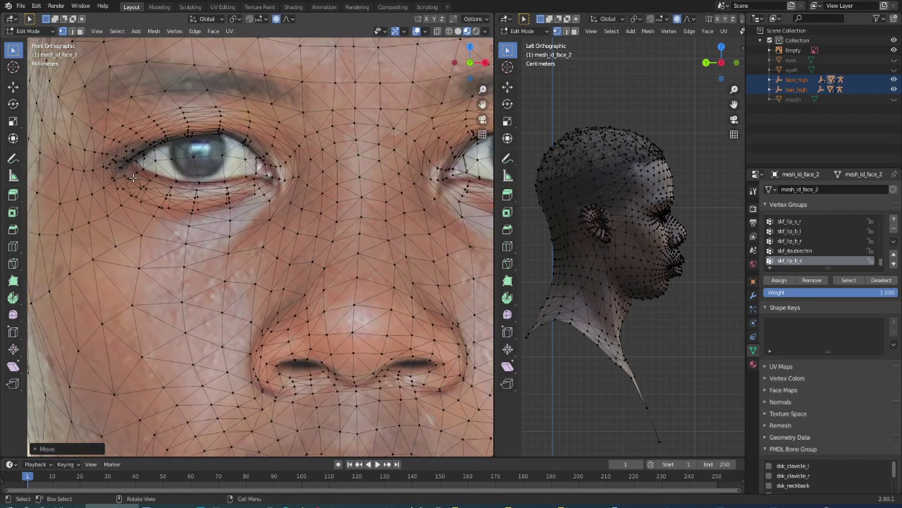
{"action": "scroll", "coordinate": [177, 187], "scroll_direction": "down", "scroll_amount": 3}
{"action": "scroll", "coordinate": [248, 223], "scroll_direction": "down", "scroll_amount": 4}
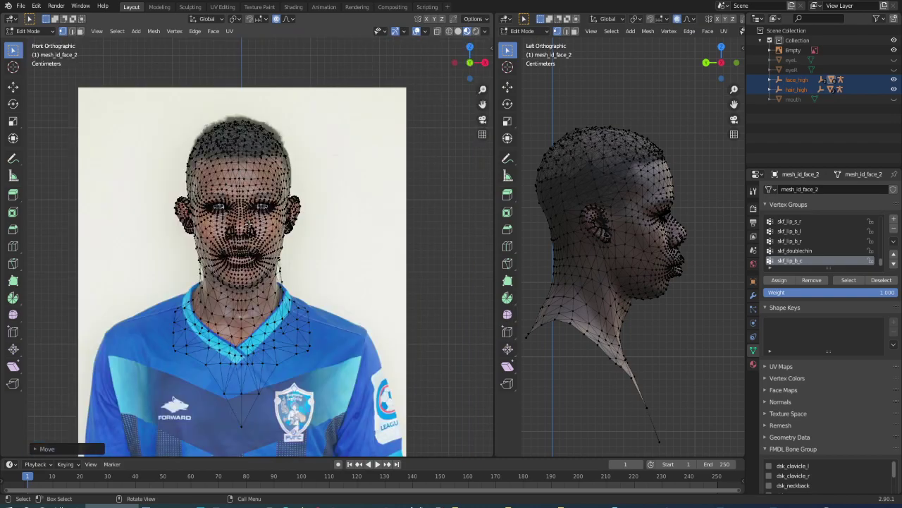
{"action": "scroll", "coordinate": [248, 223], "scroll_direction": "up", "scroll_amount": 2}
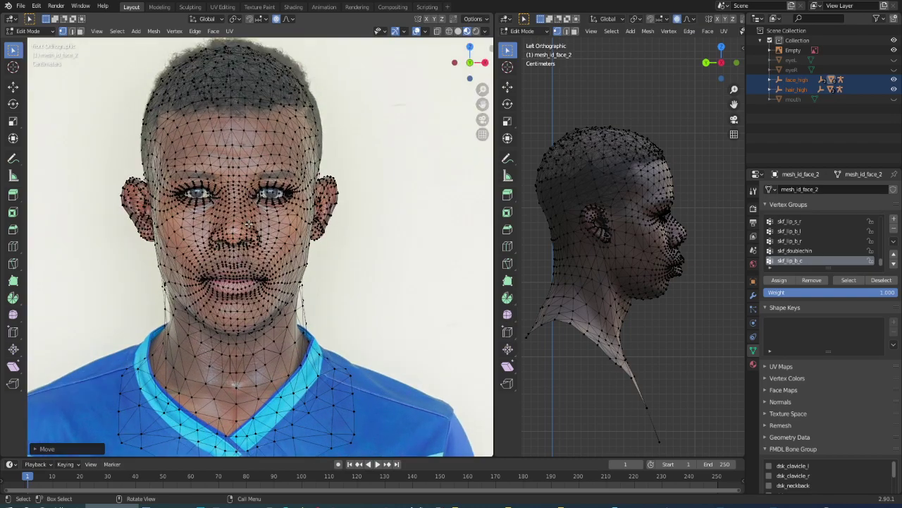
{"action": "scroll", "coordinate": [248, 223], "scroll_direction": "up", "scroll_amount": 2}
{"action": "scroll", "coordinate": [249, 224], "scroll_direction": "down", "scroll_amount": 3}
{"action": "scroll", "coordinate": [277, 308], "scroll_direction": "up", "scroll_amount": 3}
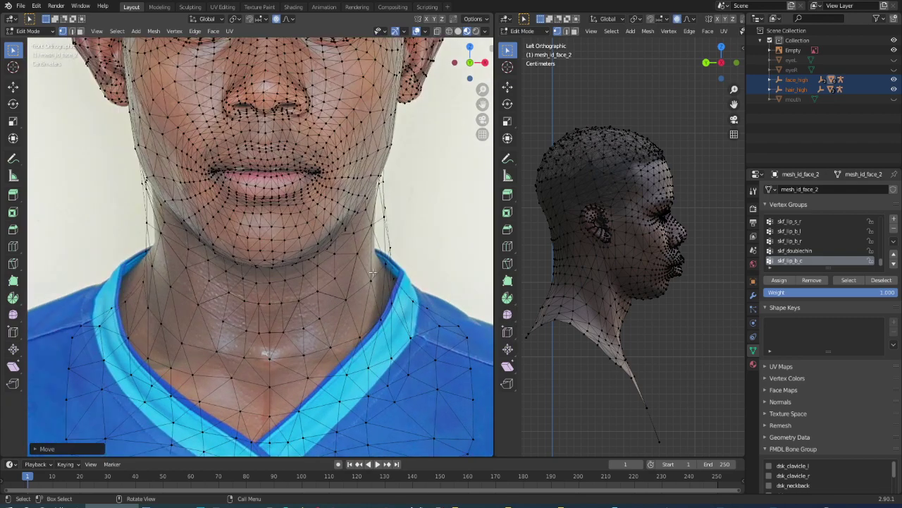
{"action": "left_click", "coordinate": [203, 277], "text": "shift"}
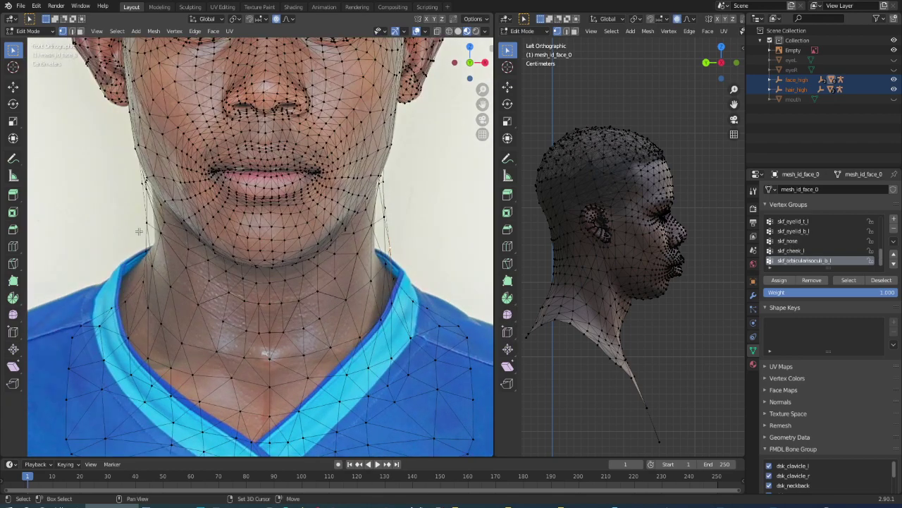
{"action": "key", "text": "g"}
{"action": "left_click", "coordinate": [294, 362]}
- Scale the neck region along the X axis to narrow it
{"action": "key", "text": "s"}
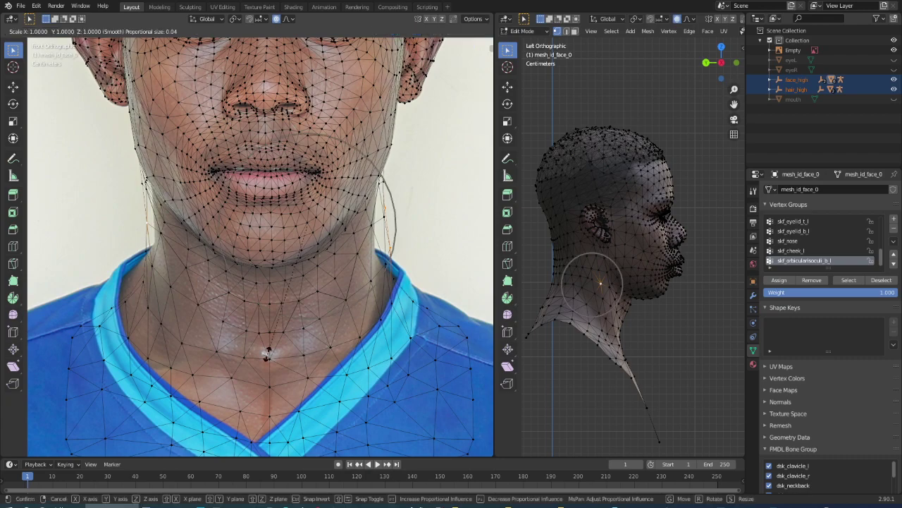
{"action": "key", "text": "x"}
{"action": "scroll", "coordinate": [265, 345], "scroll_direction": "up", "scroll_amount": 4}
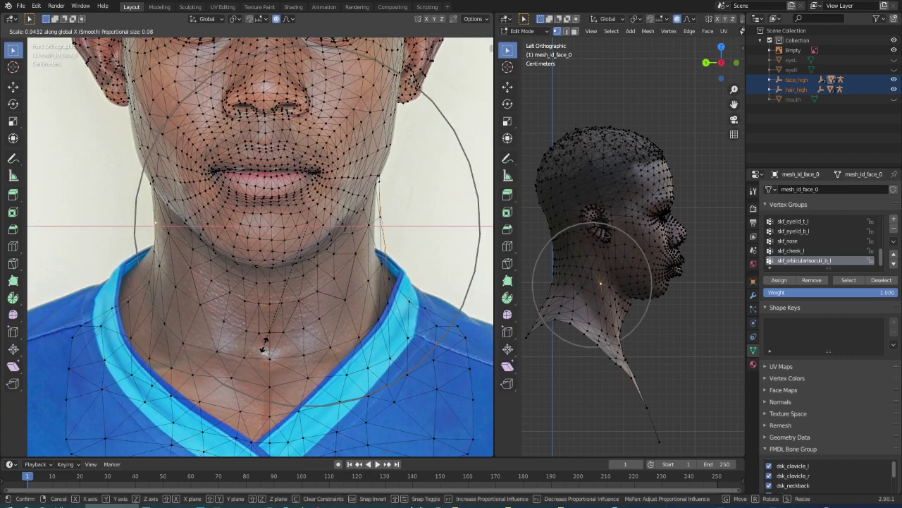
{"action": "scroll", "coordinate": [264, 346], "scroll_direction": "up", "scroll_amount": 4}
{"action": "left_click", "coordinate": [264, 346]}
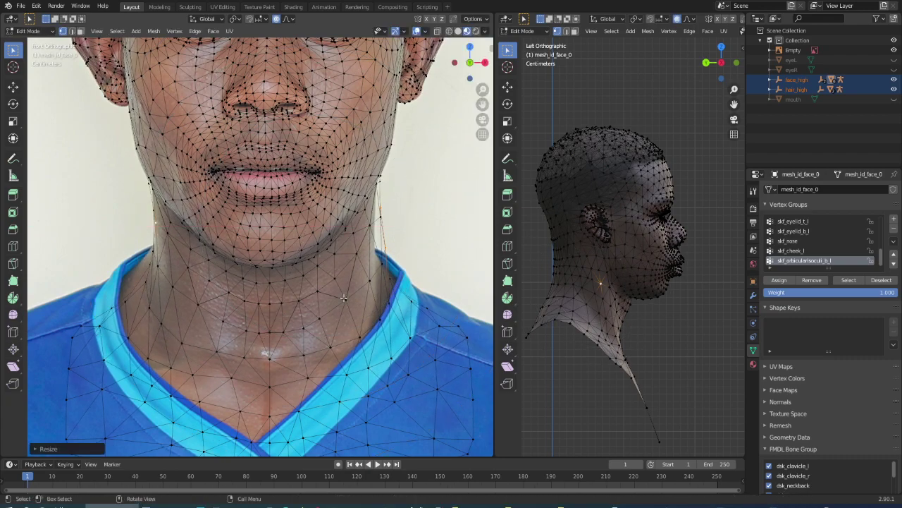
- Move the right and left neck-side vertices onto the photo's neck contour
{"action": "left_click", "coordinate": [388, 212]}
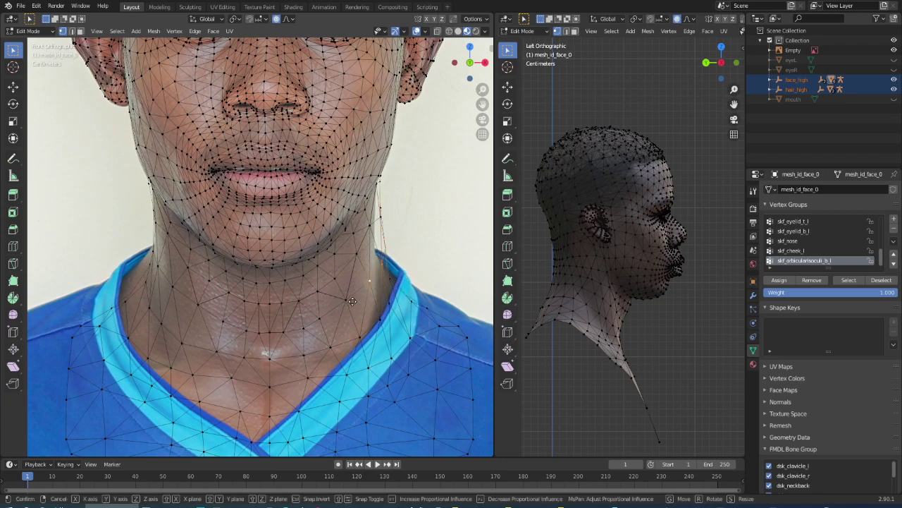
{"action": "key", "text": "g"}
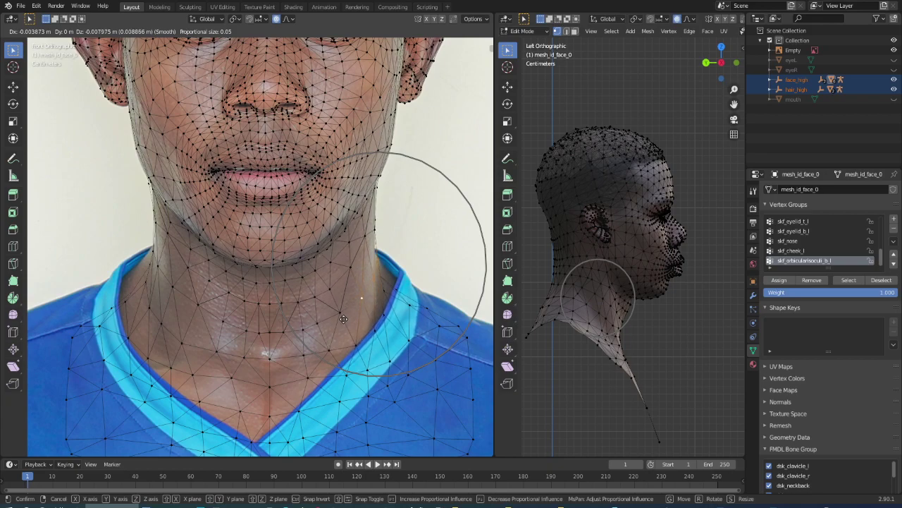
{"action": "left_click", "coordinate": [342, 319]}
{"action": "left_click", "coordinate": [156, 274]}
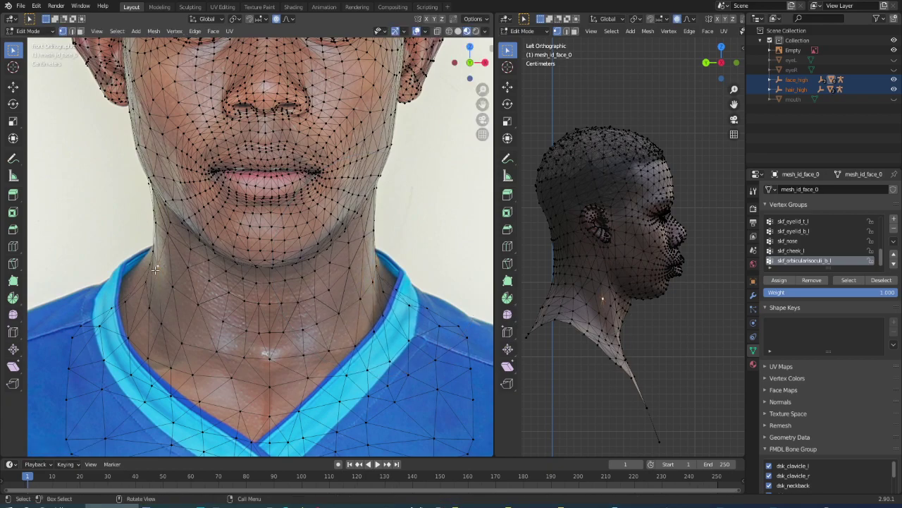
{"action": "left_click", "coordinate": [144, 289], "text": "shift"}
{"action": "key", "text": "g"}
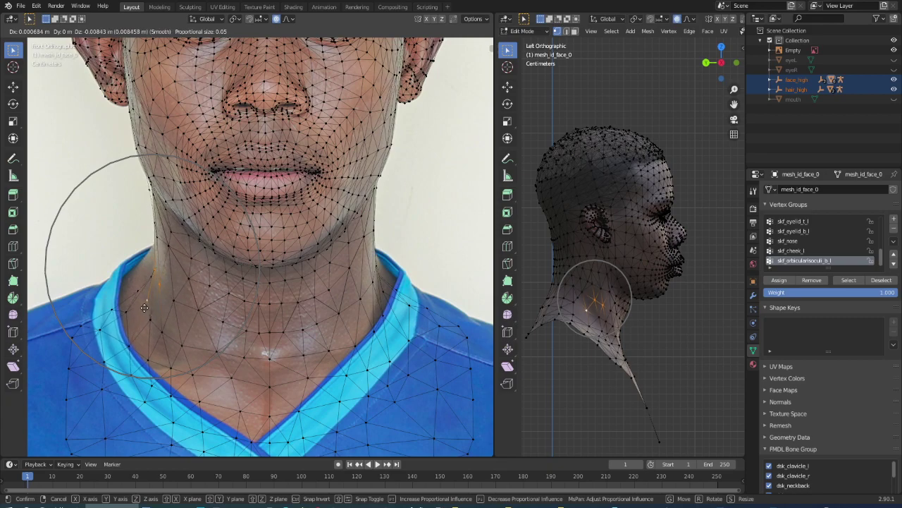
{"action": "left_click", "coordinate": [147, 307]}
{"action": "scroll", "coordinate": [151, 254], "scroll_direction": "down", "scroll_amount": 2}
{"action": "scroll", "coordinate": [154, 202], "scroll_direction": "down", "scroll_amount": 4}
{"action": "scroll", "coordinate": [154, 202], "scroll_direction": "up", "scroll_amount": 3}
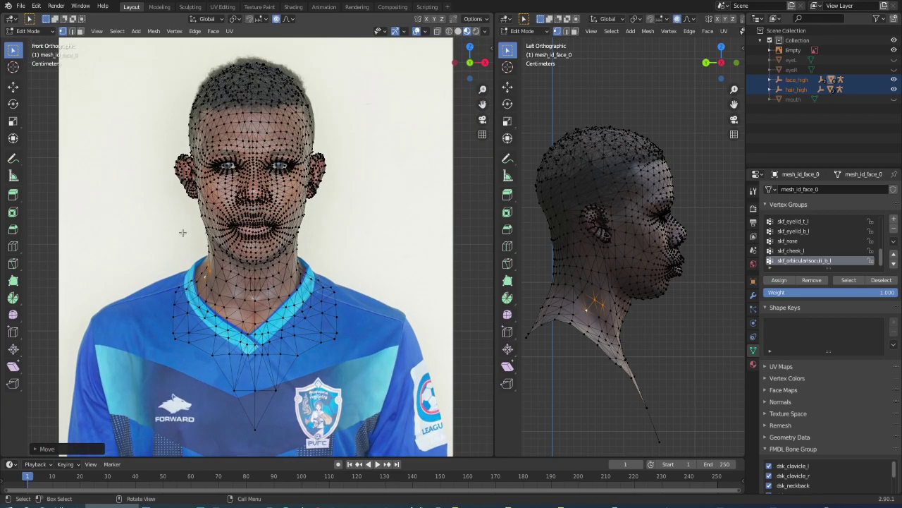
{"action": "scroll", "coordinate": [183, 233], "scroll_direction": "up", "scroll_amount": 3}
{"action": "scroll", "coordinate": [228, 220], "scroll_direction": "down", "scroll_amount": 3}
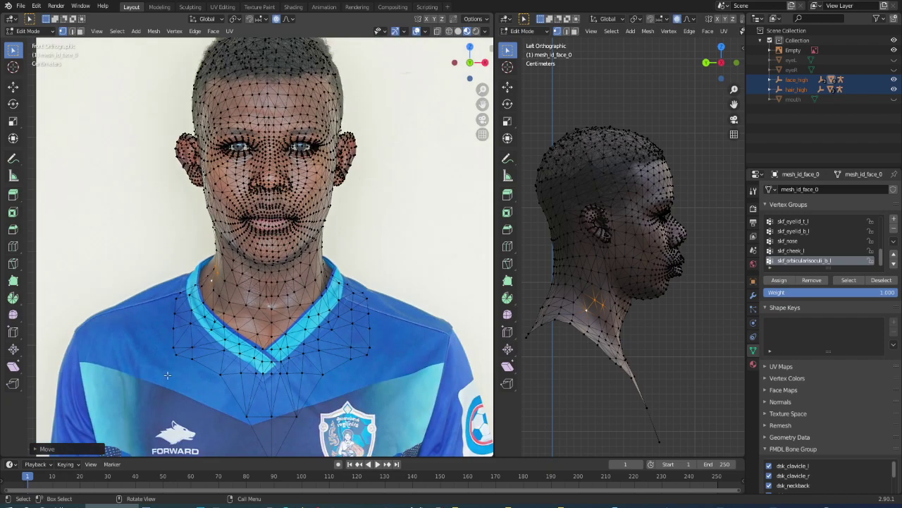
- Hide the reference photo, switch to Object Mode and clear the head selection
{"action": "key", "text": "h"}
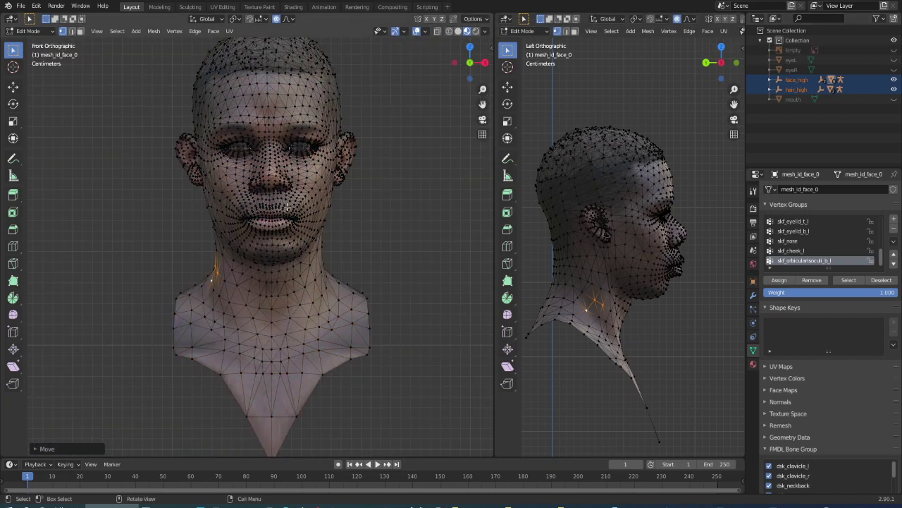
{"action": "left_click", "coordinate": [51, 31]}
{"action": "left_click", "coordinate": [28, 40]}
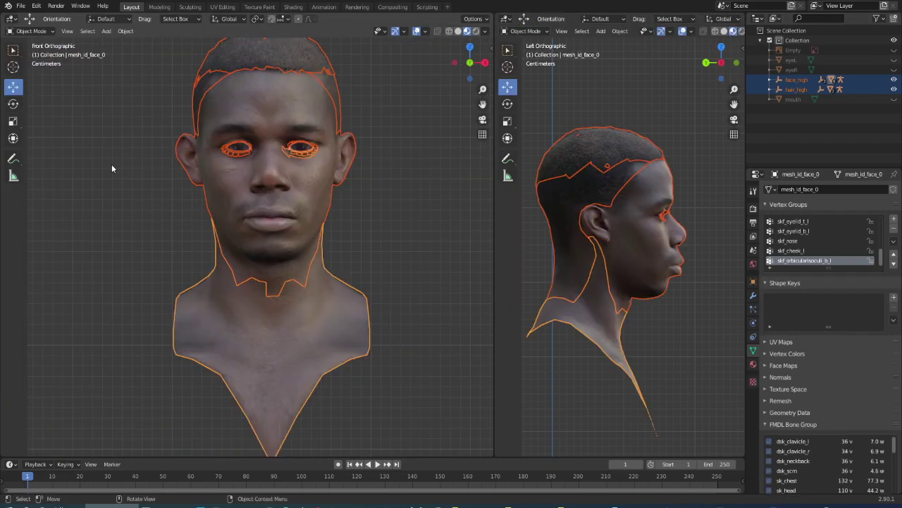
{"action": "left_click", "coordinate": [127, 218]}
{"action": "scroll", "coordinate": [147, 276], "scroll_direction": "down", "scroll_amount": 2}
{"action": "scroll", "coordinate": [176, 211], "scroll_direction": "down", "scroll_amount": 2}
{"action": "scroll", "coordinate": [318, 303], "scroll_direction": "up", "scroll_amount": 5}
{"action": "scroll", "coordinate": [319, 316], "scroll_direction": "down", "scroll_amount": 1}
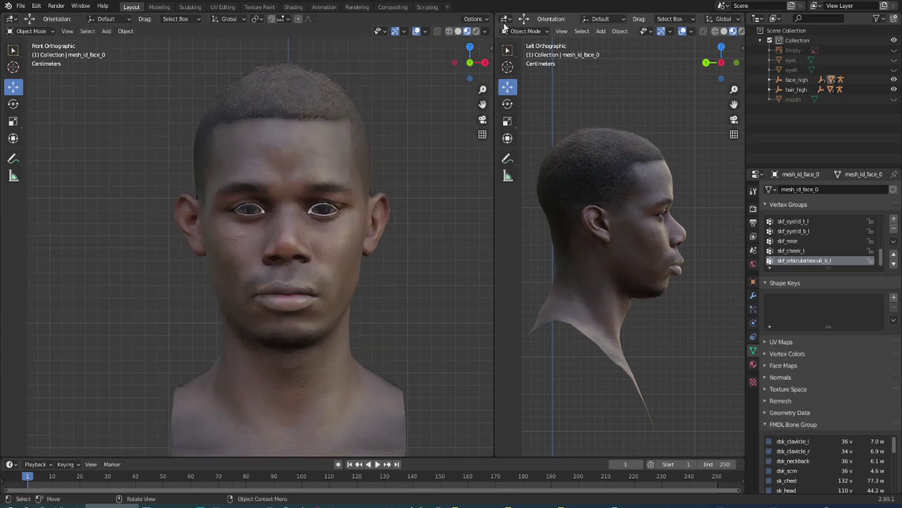
{"action": "left_click", "coordinate": [505, 20]}
{"action": "left_click", "coordinate": [519, 76]}
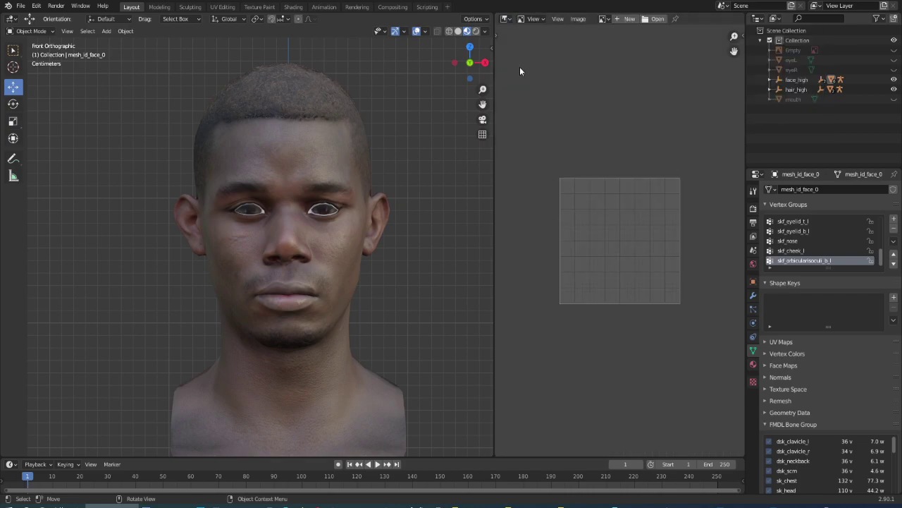
{"action": "scroll", "coordinate": [620, 310], "scroll_direction": "down", "scroll_amount": 3}
{"action": "scroll", "coordinate": [605, 385], "scroll_direction": "up", "scroll_amount": 3}
{"action": "left_click", "coordinate": [533, 19]}
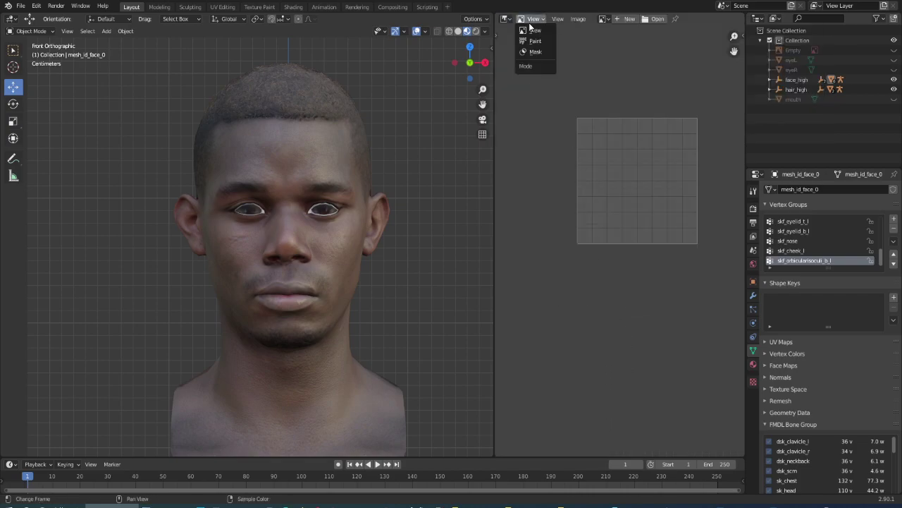
{"action": "left_click", "coordinate": [604, 20]}
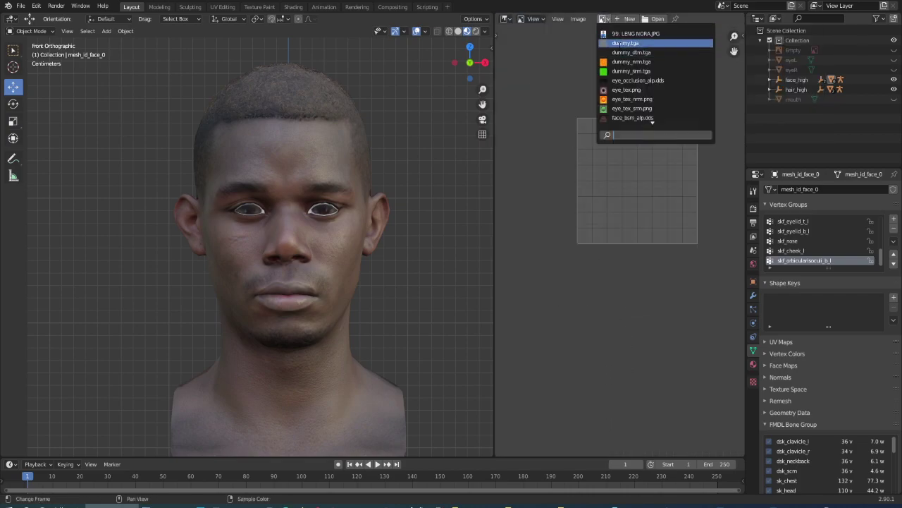
{"action": "left_click", "coordinate": [634, 33]}
{"action": "scroll", "coordinate": [579, 332], "scroll_direction": "down", "scroll_amount": 3}
{"action": "scroll", "coordinate": [580, 333], "scroll_direction": "down", "scroll_amount": 3}
{"action": "scroll", "coordinate": [580, 332], "scroll_direction": "up", "scroll_amount": 3}
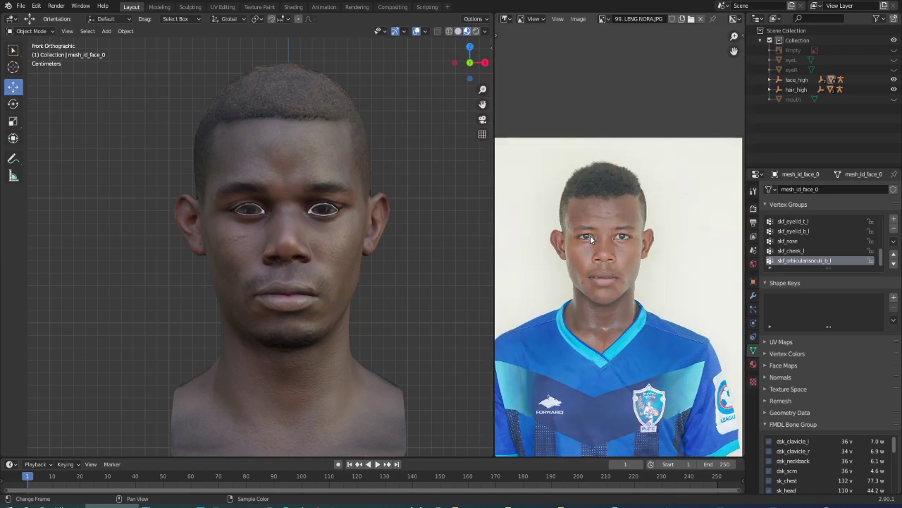
{"action": "scroll", "coordinate": [592, 226], "scroll_direction": "up", "scroll_amount": 2}
{"action": "scroll", "coordinate": [283, 234], "scroll_direction": "up", "scroll_amount": 2}
{"action": "scroll", "coordinate": [323, 376], "scroll_direction": "up", "scroll_amount": 2}
{"action": "scroll", "coordinate": [323, 381], "scroll_direction": "down", "scroll_amount": 2}
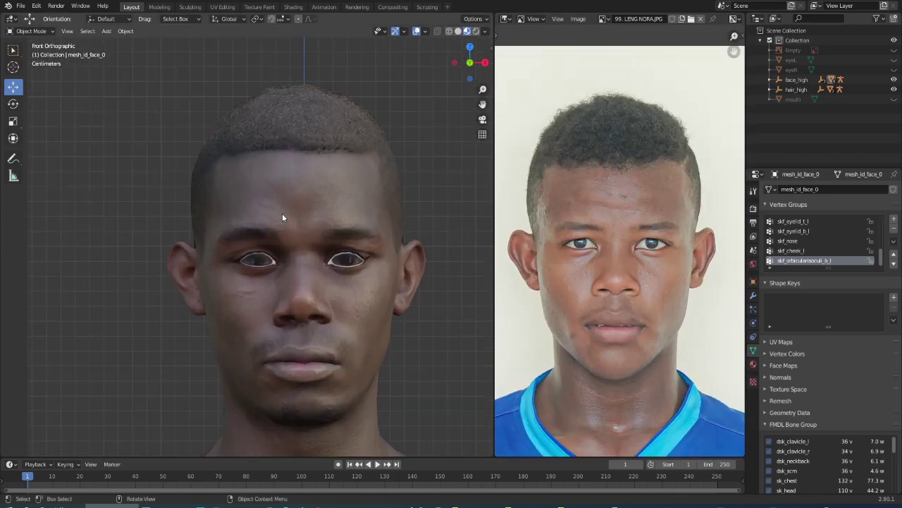
{"action": "scroll", "coordinate": [336, 165], "scroll_direction": "down", "scroll_amount": 1}
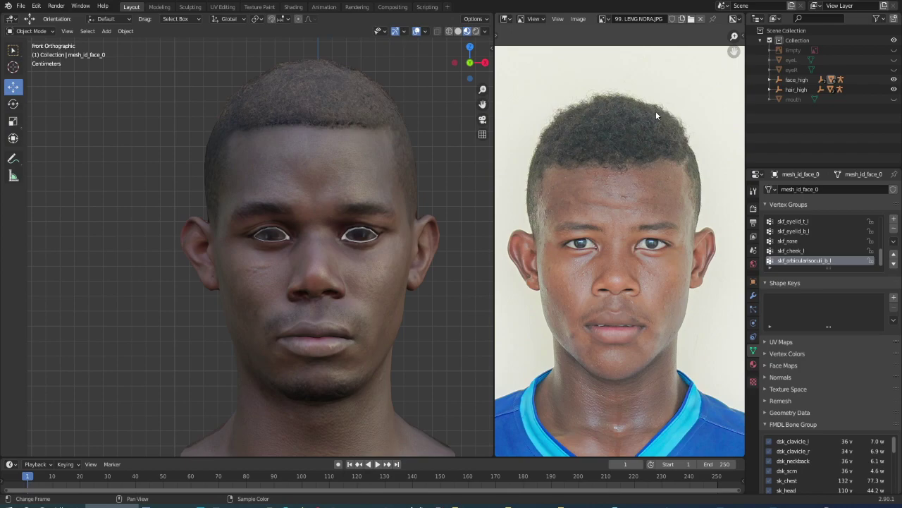
{"action": "scroll", "coordinate": [315, 293], "scroll_direction": "down", "scroll_amount": 2}
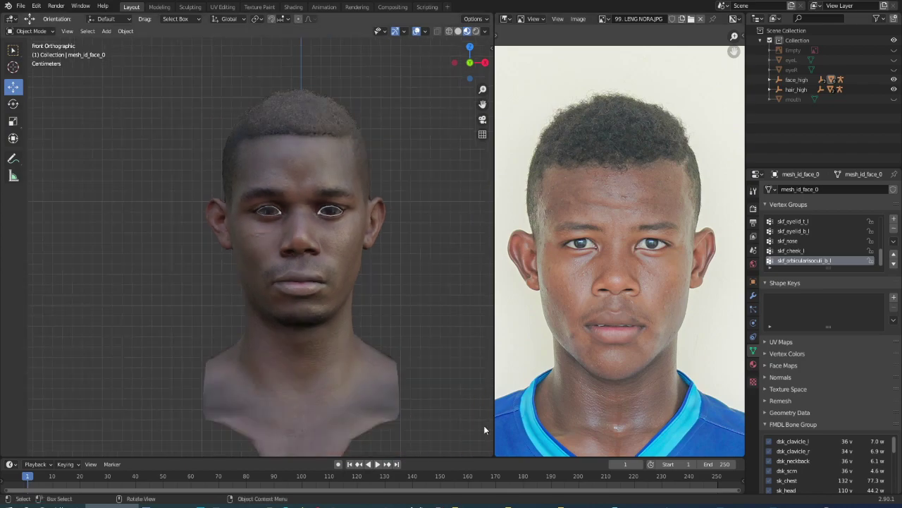
{"action": "mouse_move", "coordinate": [378, 505]}
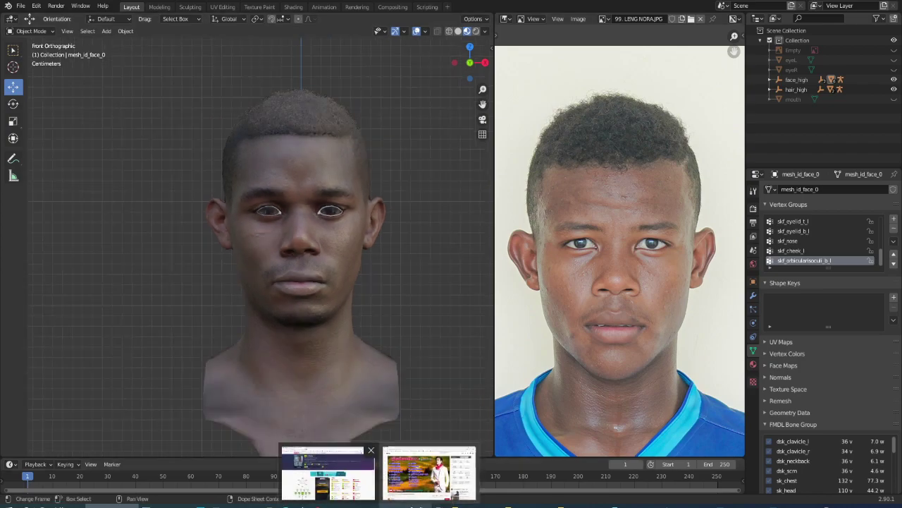
- In a new browser tab, search Facebook for Prey Veng Football Club and open its page
{"action": "left_click", "coordinate": [319, 486]}
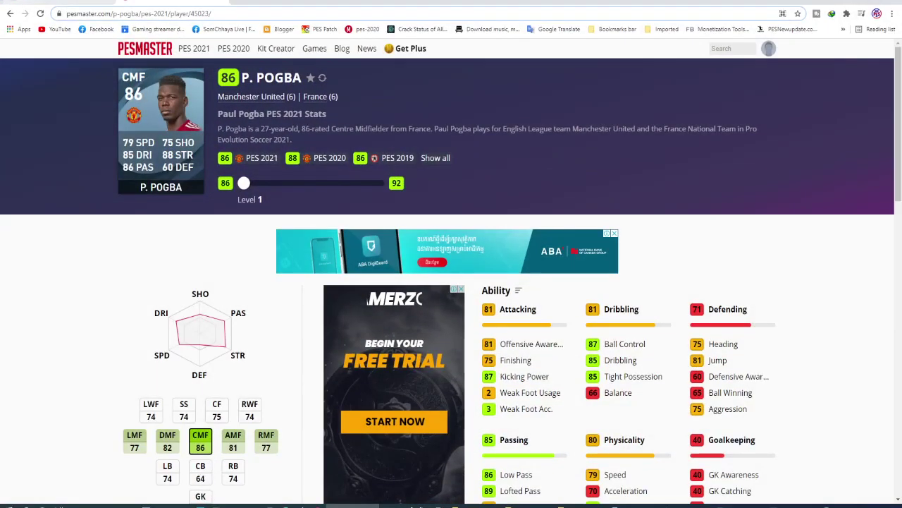
{"action": "left_click", "coordinate": [240, 3]}
{"action": "left_click", "coordinate": [97, 29]}
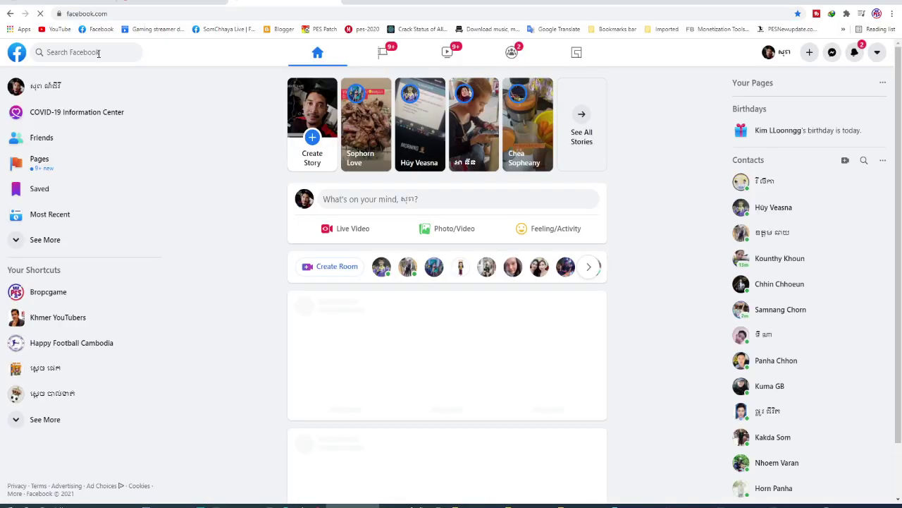
{"action": "left_click", "coordinate": [96, 53]}
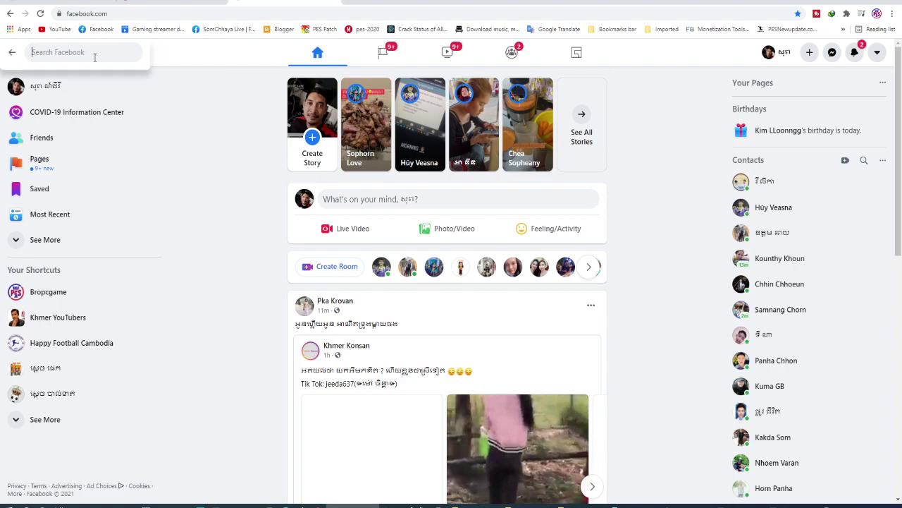
{"action": "type", "text": "p"}
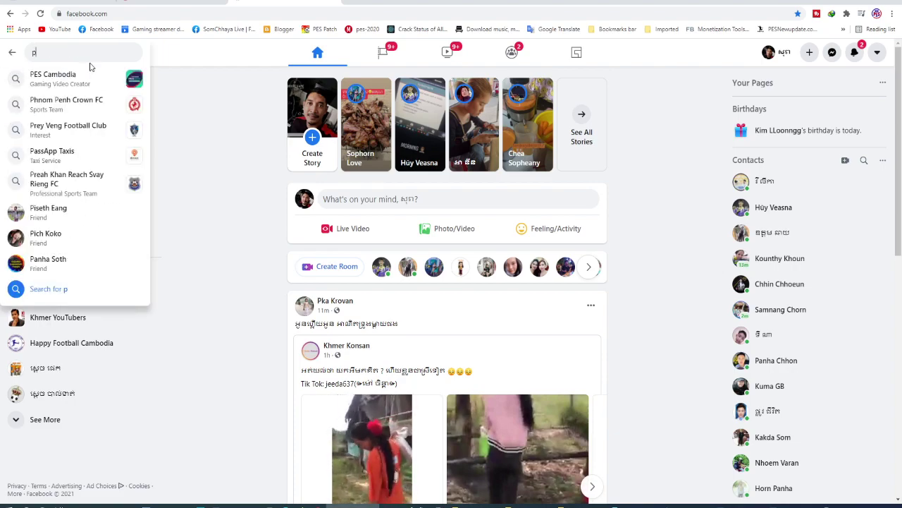
{"action": "left_click", "coordinate": [59, 127]}
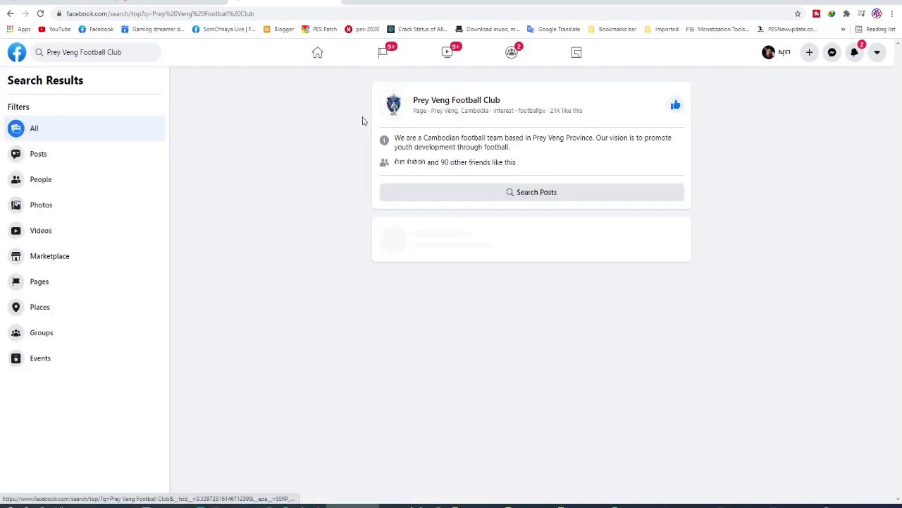
{"action": "left_click", "coordinate": [454, 106]}
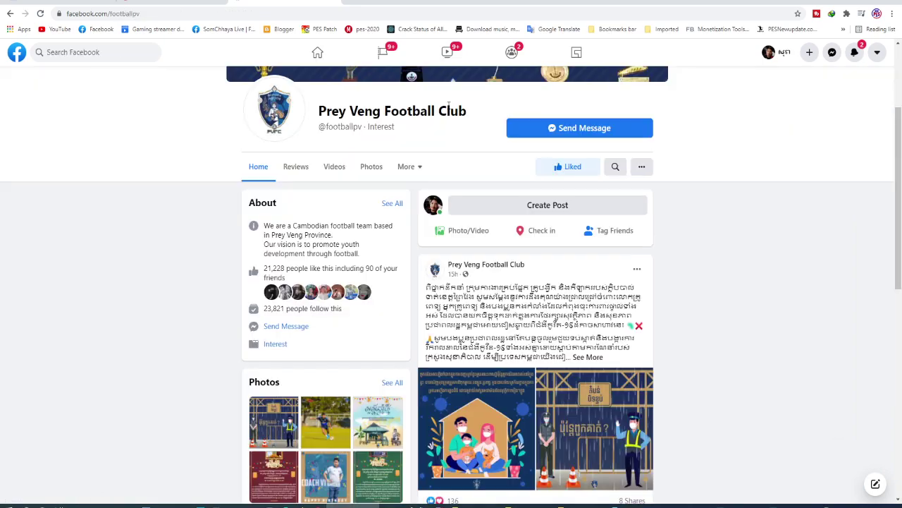
- Open the club's Photos grid and view the number 99 player's kicking photo
{"action": "left_click", "coordinate": [358, 169]}
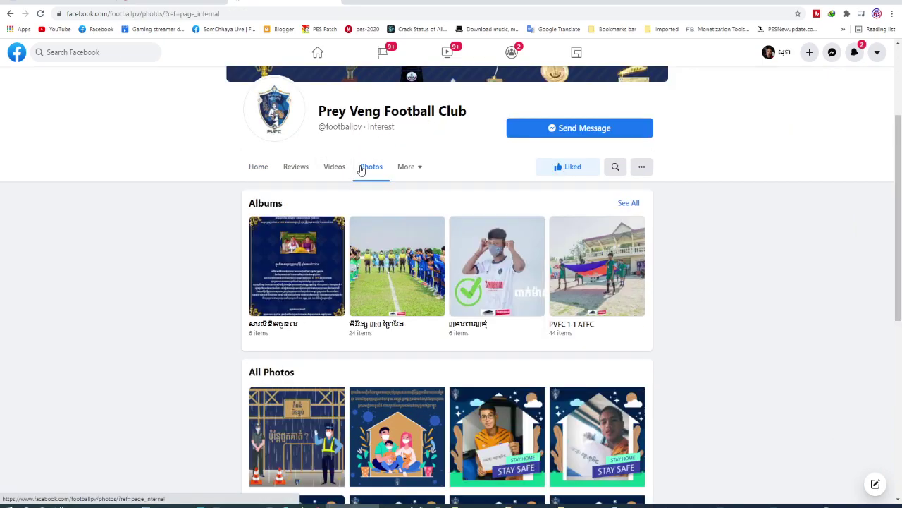
{"action": "scroll", "coordinate": [361, 172], "scroll_direction": "down", "scroll_amount": 5}
{"action": "scroll", "coordinate": [362, 173], "scroll_direction": "down", "scroll_amount": 3}
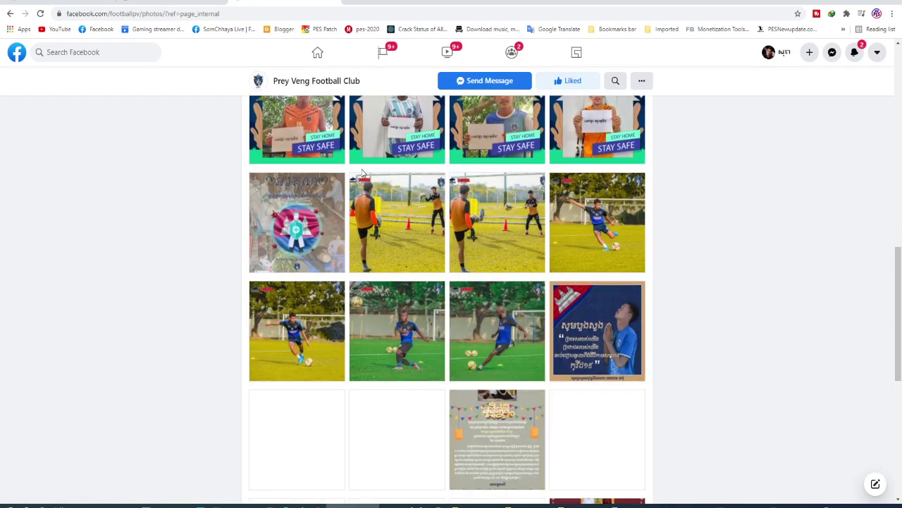
{"action": "scroll", "coordinate": [362, 173], "scroll_direction": "up", "scroll_amount": 2}
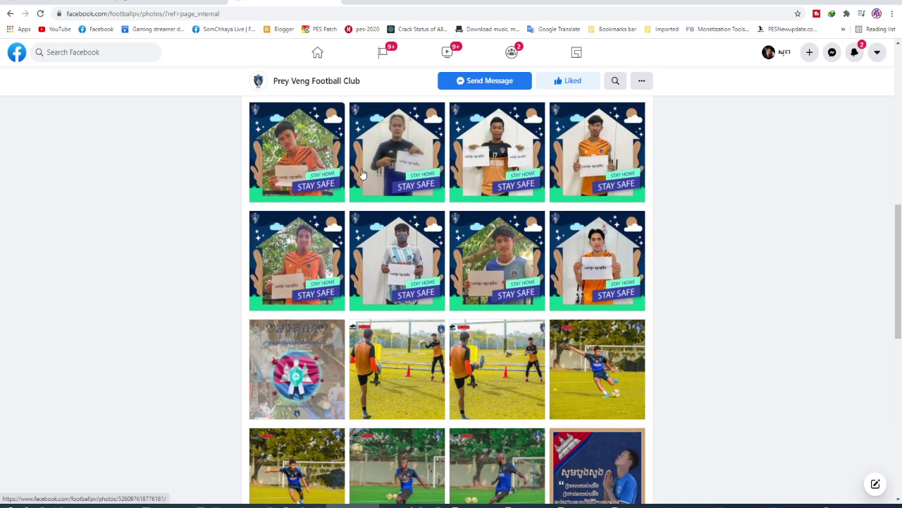
{"action": "scroll", "coordinate": [361, 172], "scroll_direction": "down", "scroll_amount": 1}
{"action": "scroll", "coordinate": [362, 173], "scroll_direction": "down", "scroll_amount": 2}
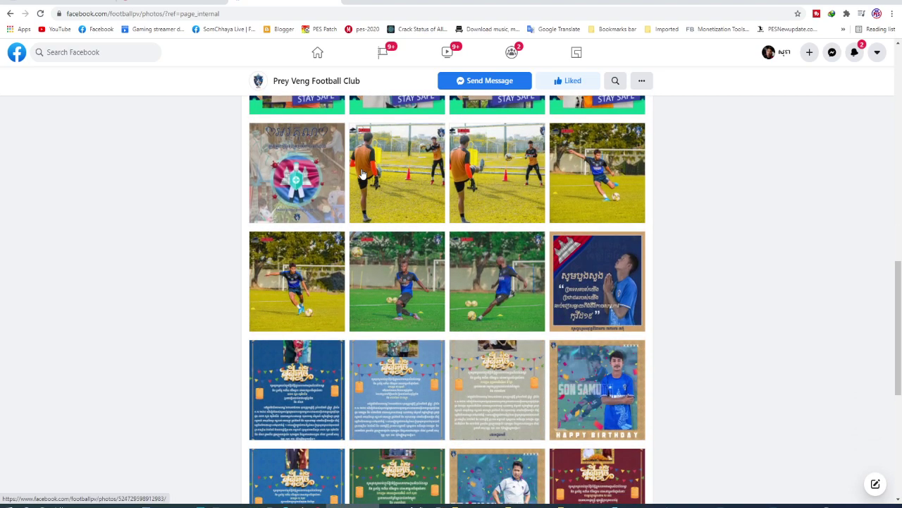
{"action": "left_click", "coordinate": [422, 263]}
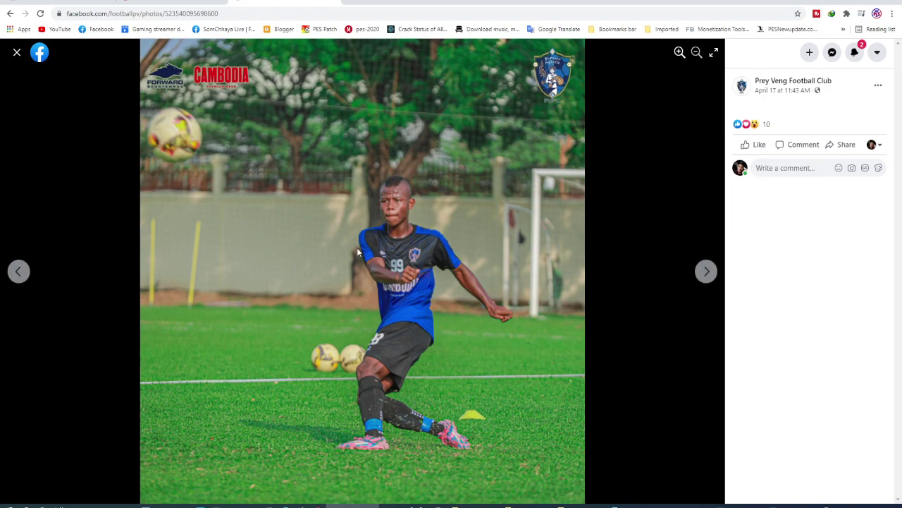
{"action": "left_click", "coordinate": [17, 52]}
- View the photo of the players fist-bumping at training
{"action": "scroll", "coordinate": [540, 318], "scroll_direction": "down", "scroll_amount": 2}
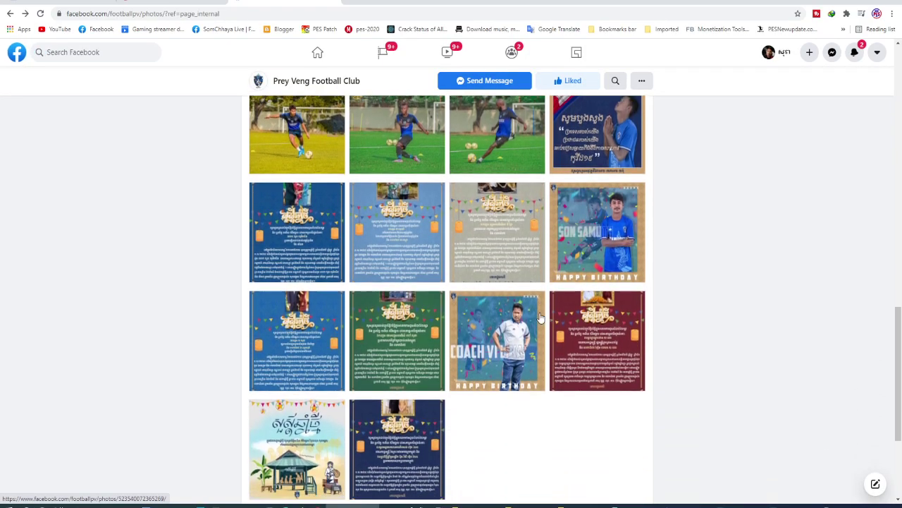
{"action": "scroll", "coordinate": [540, 318], "scroll_direction": "down", "scroll_amount": 2}
{"action": "scroll", "coordinate": [540, 318], "scroll_direction": "down", "scroll_amount": 2}
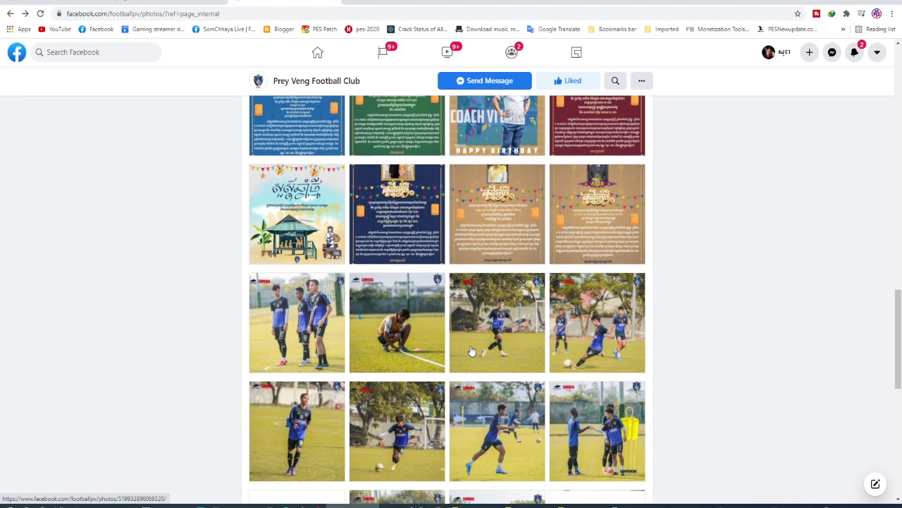
{"action": "left_click", "coordinate": [575, 412]}
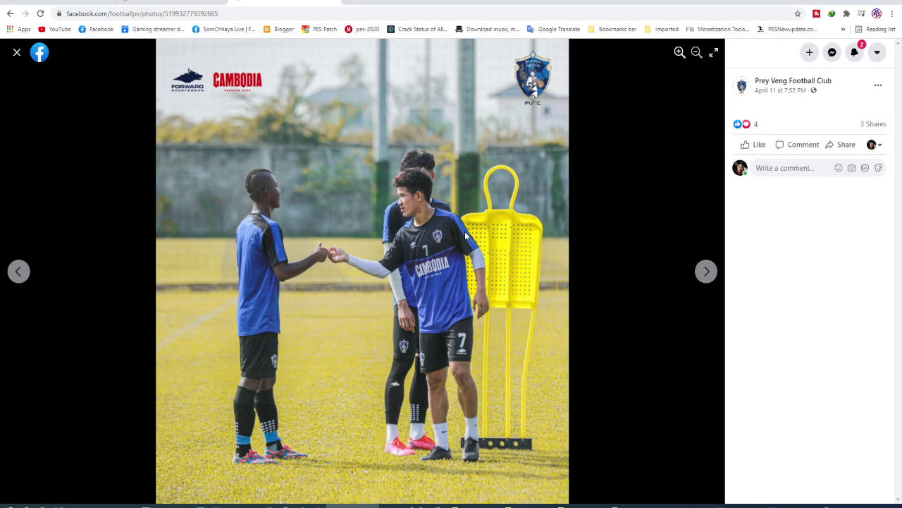
{"action": "left_click", "coordinate": [16, 53]}
- Scroll further down and open the team line-up photo full size
{"action": "scroll", "coordinate": [480, 279], "scroll_direction": "down", "scroll_amount": 3}
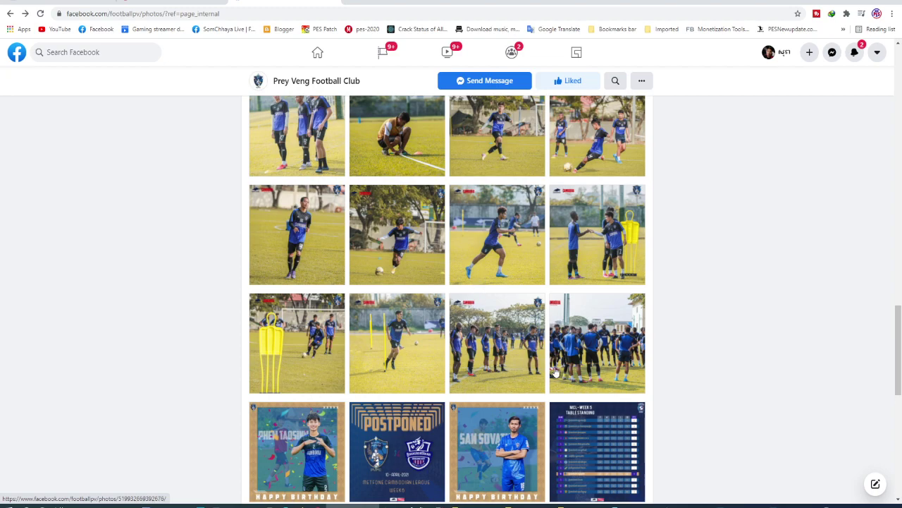
{"action": "scroll", "coordinate": [600, 370], "scroll_direction": "down", "scroll_amount": 3}
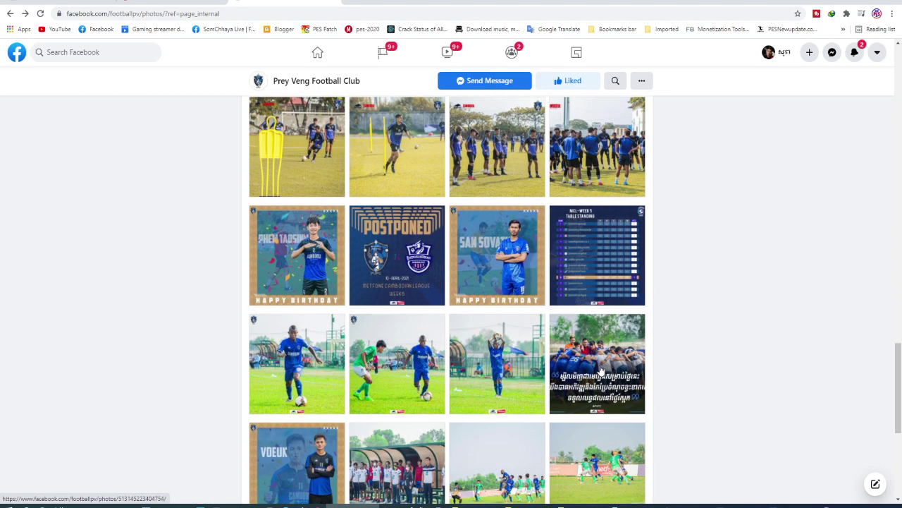
{"action": "scroll", "coordinate": [600, 370], "scroll_direction": "down", "scroll_amount": 2}
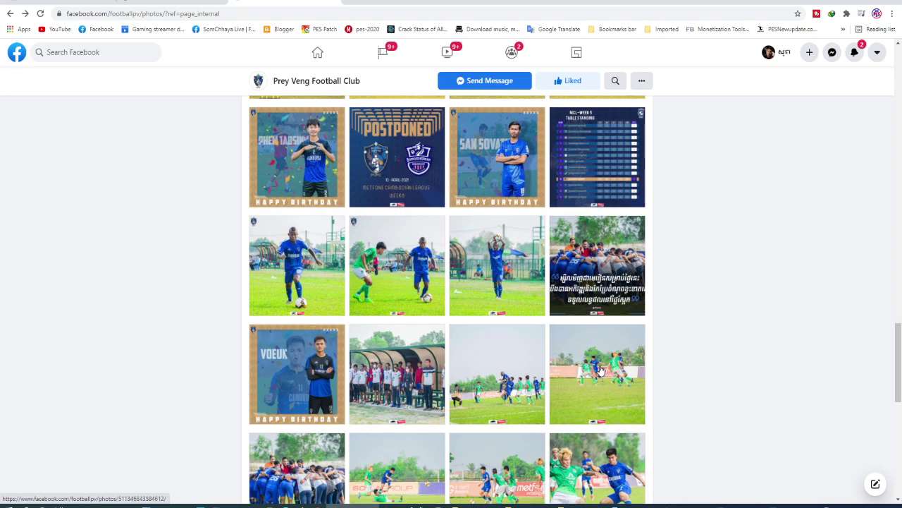
{"action": "scroll", "coordinate": [600, 370], "scroll_direction": "down", "scroll_amount": 1}
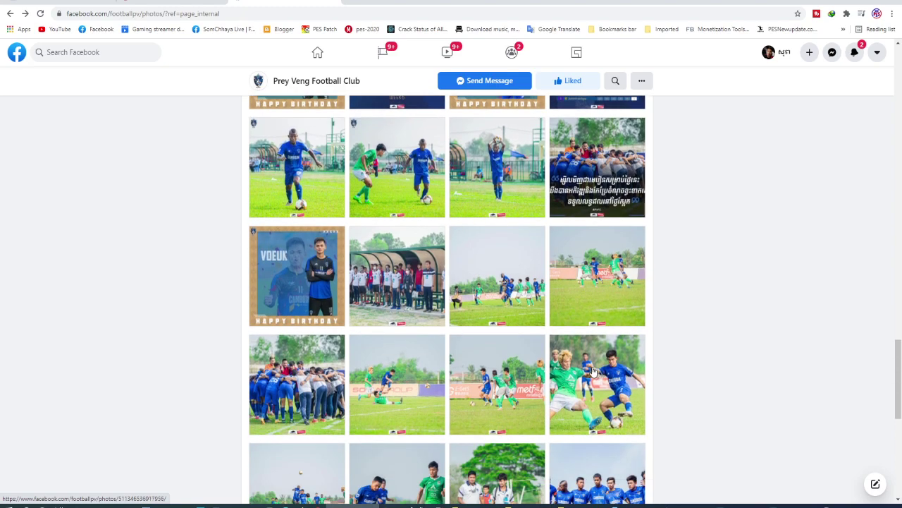
{"action": "scroll", "coordinate": [604, 330], "scroll_direction": "down", "scroll_amount": 1}
{"action": "scroll", "coordinate": [600, 336], "scroll_direction": "down", "scroll_amount": 1}
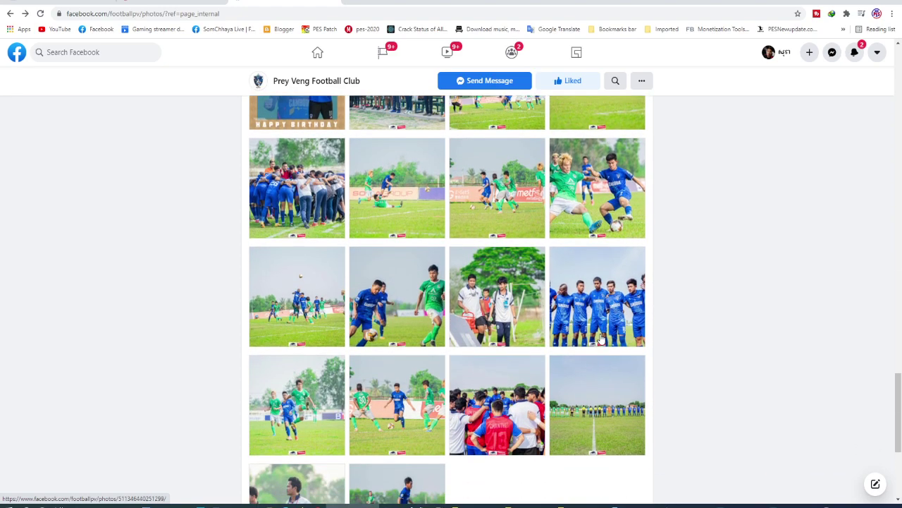
{"action": "left_click", "coordinate": [591, 305]}
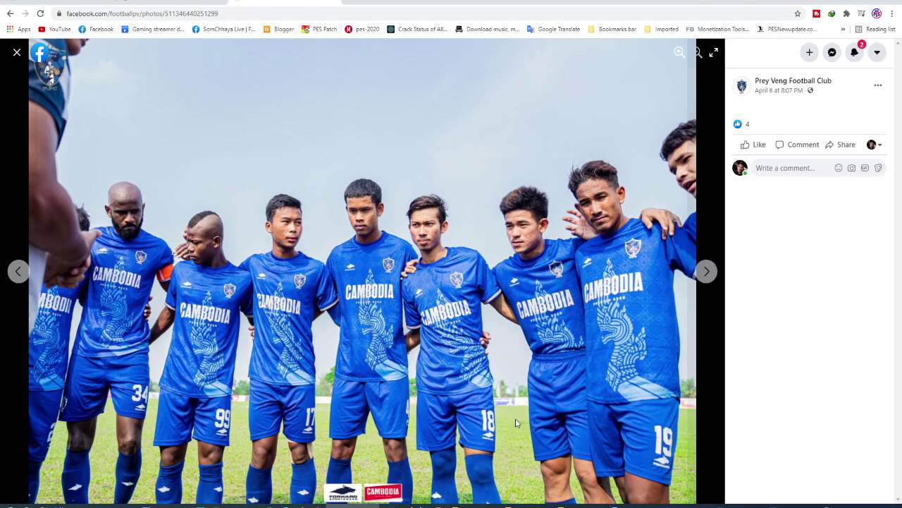
- Back in Blender, view the head in Right Orthographic profile and select the head and hair
{"action": "left_click", "coordinate": [139, 505]}
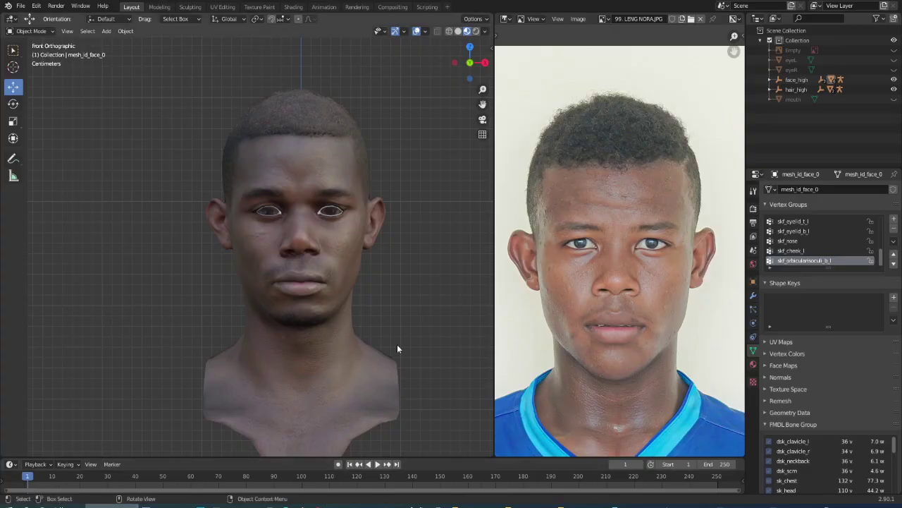
{"action": "mouse_move", "coordinate": [341, 248]}
{"action": "middle_mouse_down"}
{"action": "mouse_move", "coordinate": [254, 235]}
{"action": "mouse_move", "coordinate": [244, 247]}
{"action": "middle_mouse_up"}
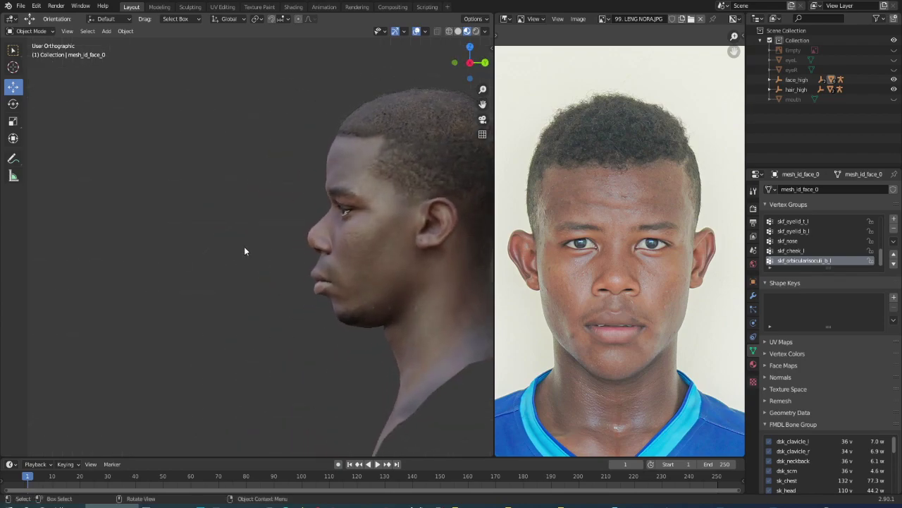
{"action": "left_click", "coordinate": [352, 505]}
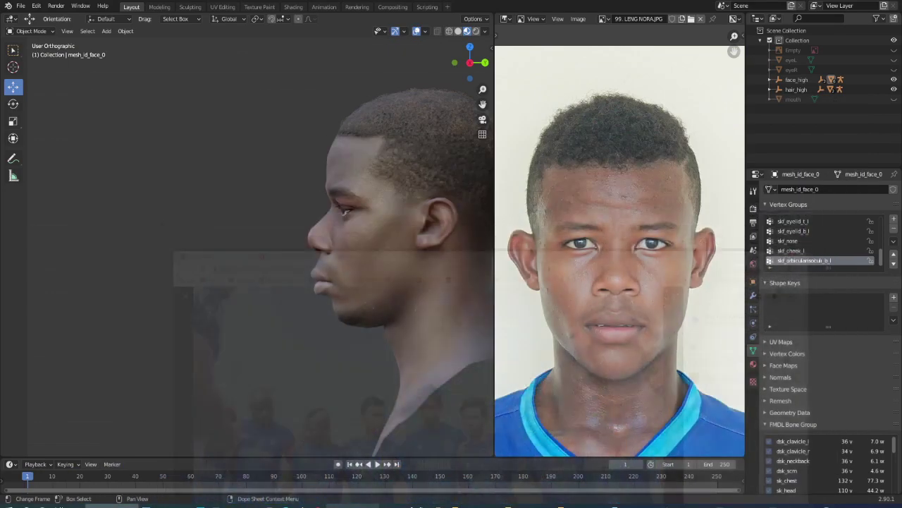
{"action": "key", "text": "KP_3"}
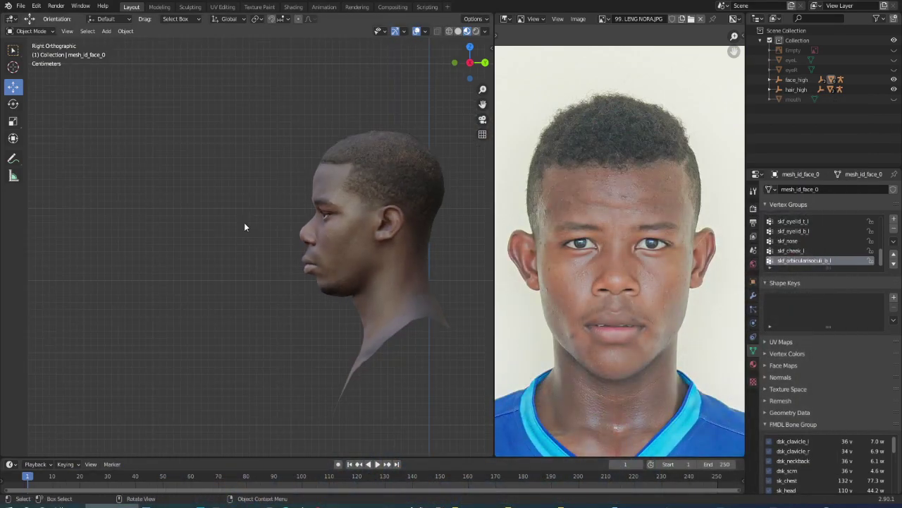
{"action": "scroll", "coordinate": [223, 198], "scroll_direction": "up", "scroll_amount": 5}
{"action": "left_click", "coordinate": [194, 212]}
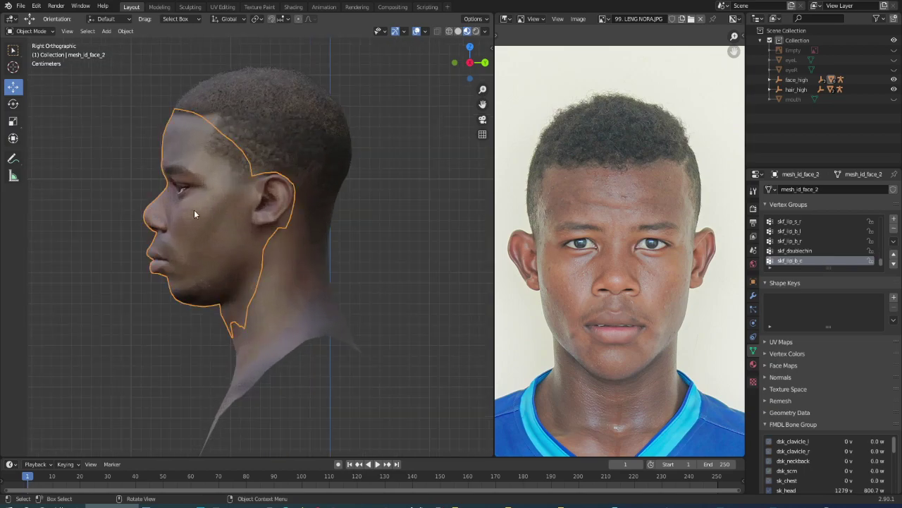
{"action": "key", "text": "a"}
{"action": "left_click", "coordinate": [32, 31]}
{"action": "left_click", "coordinate": [31, 54]}
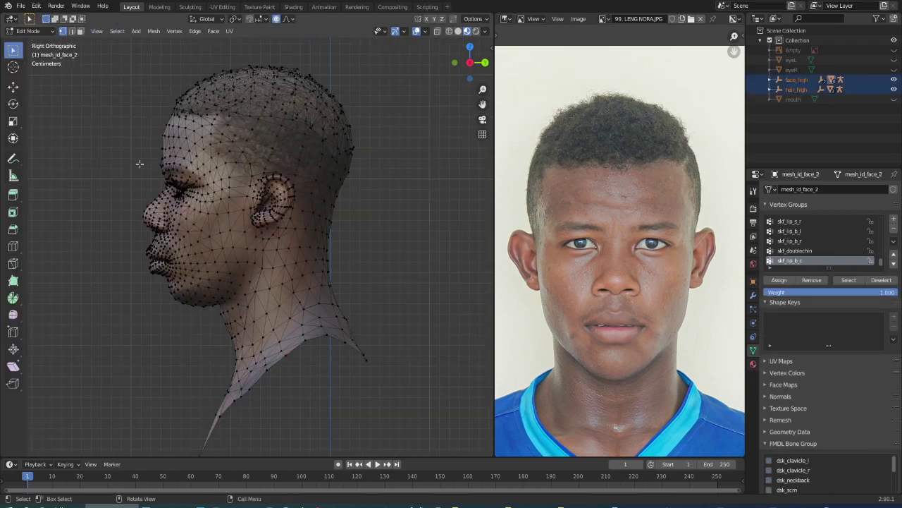
{"action": "scroll", "coordinate": [141, 272], "scroll_direction": "up", "scroll_amount": 4}
{"action": "left_click", "coordinate": [436, 32]}
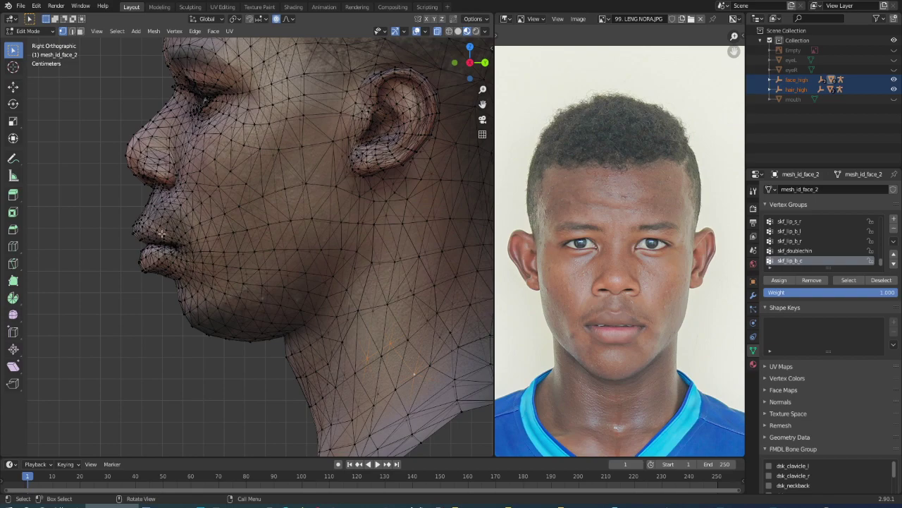
{"action": "key", "text": "c"}
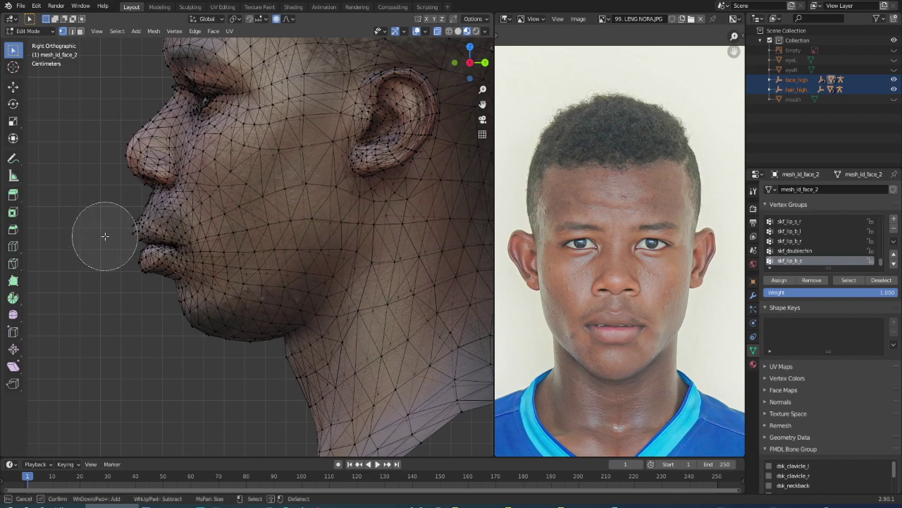
{"action": "left_click_drag", "start_coordinate": [103, 231], "coordinate": [115, 261]}
{"action": "right_click", "coordinate": [113, 259]}
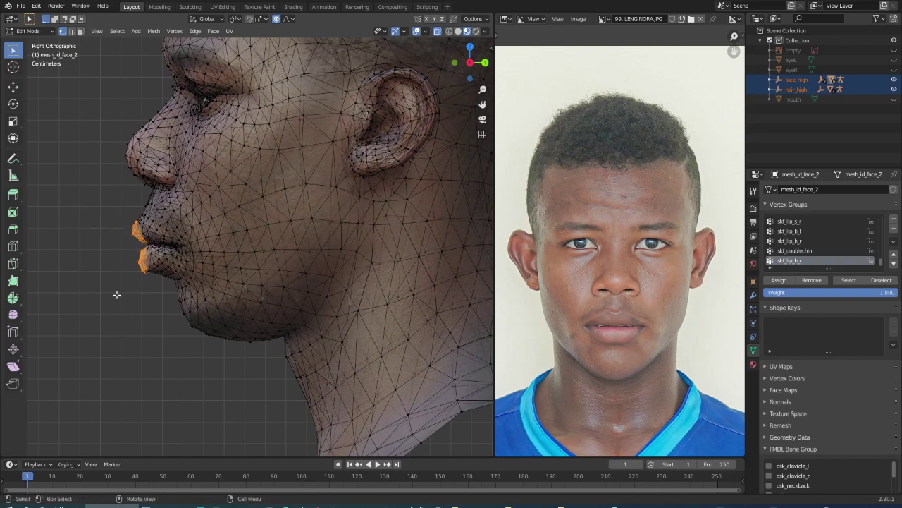
{"action": "key", "text": "g"}
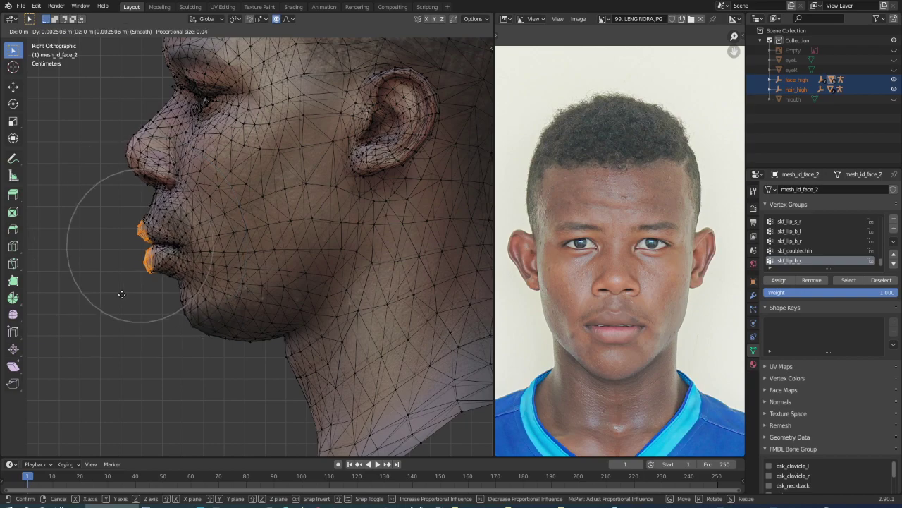
{"action": "scroll", "coordinate": [122, 294], "scroll_direction": "down", "scroll_amount": 1}
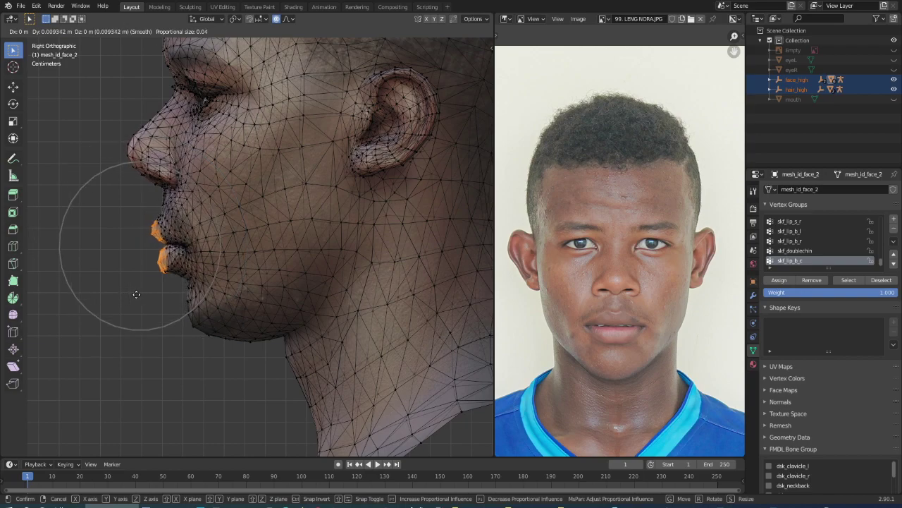
{"action": "scroll", "coordinate": [136, 294], "scroll_direction": "up", "scroll_amount": 1}
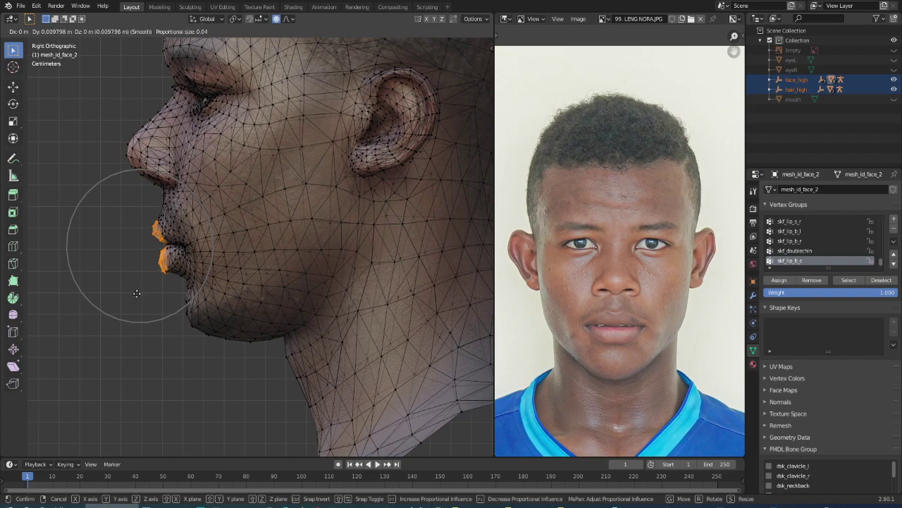
{"action": "key", "text": "Escape"}
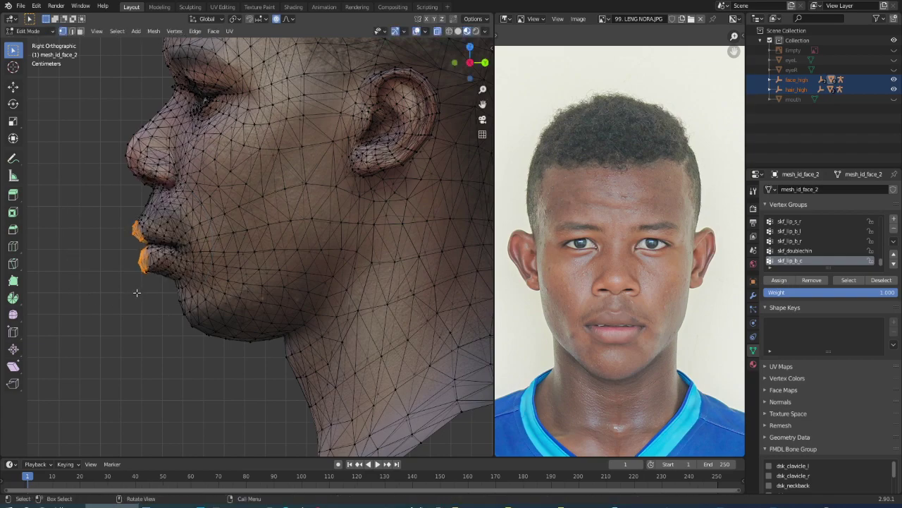
{"action": "left_click", "coordinate": [13, 86]}
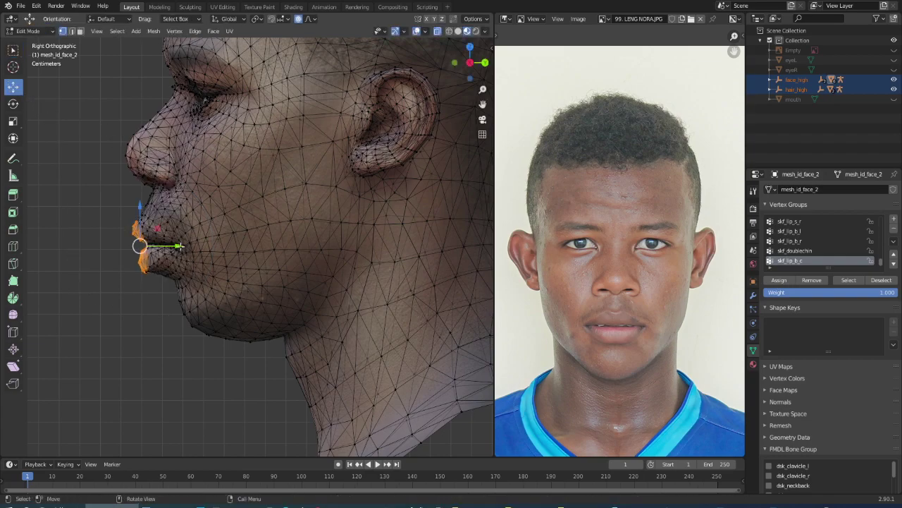
{"action": "left_click_drag", "start_coordinate": [178, 246], "coordinate": [188, 247]}
{"action": "key", "text": "g"}
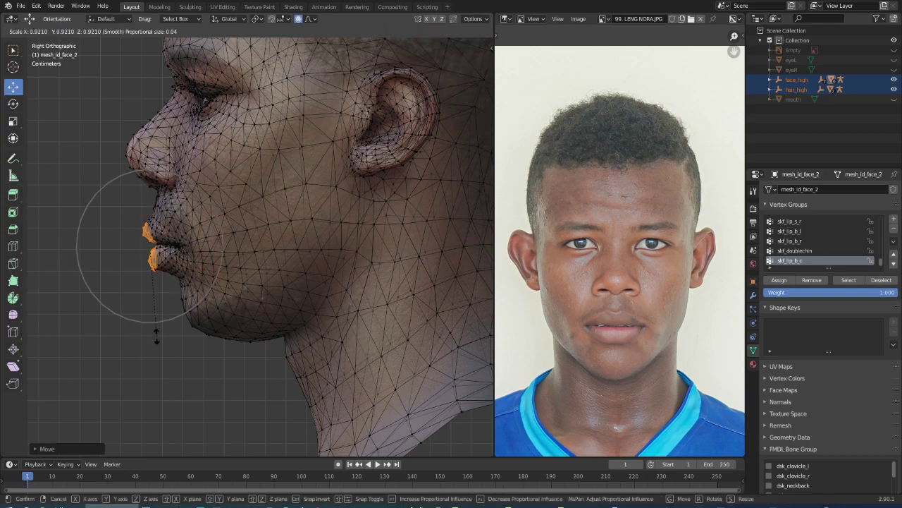
{"action": "key", "text": "Escape"}
{"action": "left_click", "coordinate": [119, 332]}
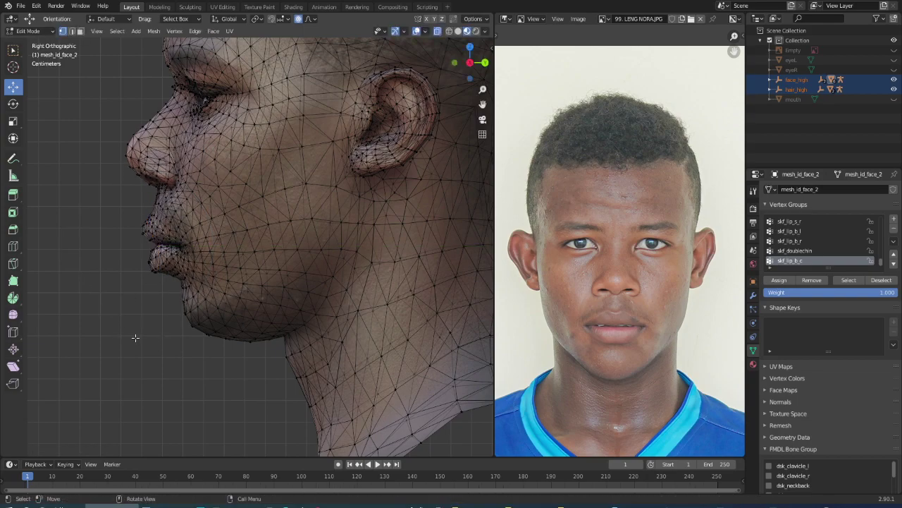
{"action": "scroll", "coordinate": [135, 337], "scroll_direction": "down", "scroll_amount": 2}
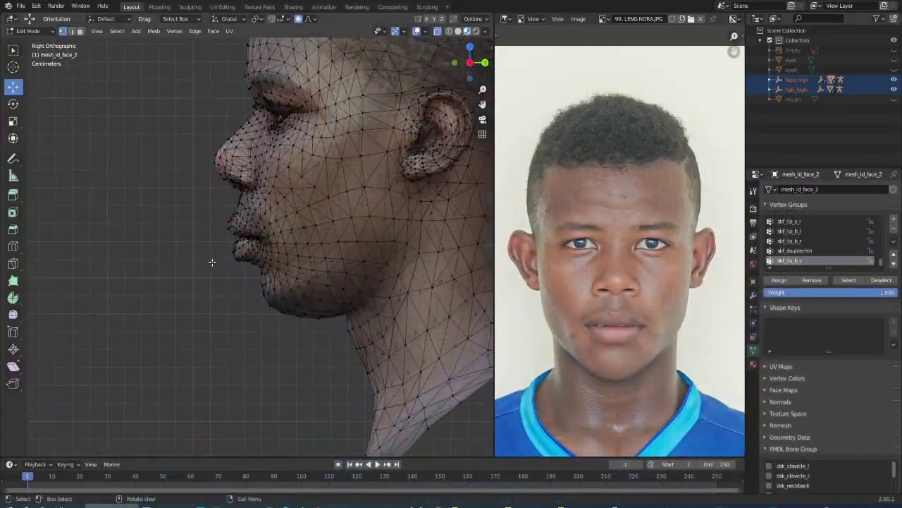
- Select vertices under the nose and push the upper lip back with proportional falloff
{"action": "left_click", "coordinate": [251, 170]}
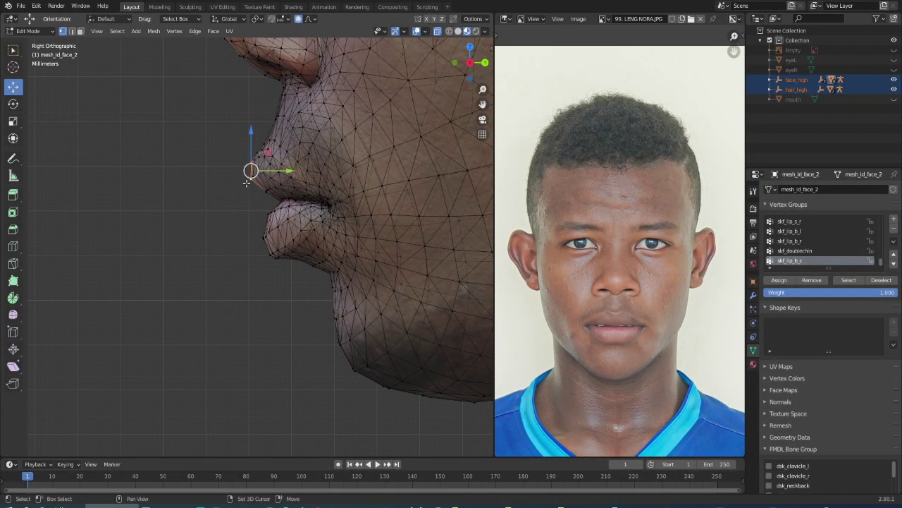
{"action": "left_click", "coordinate": [258, 196], "text": "shift"}
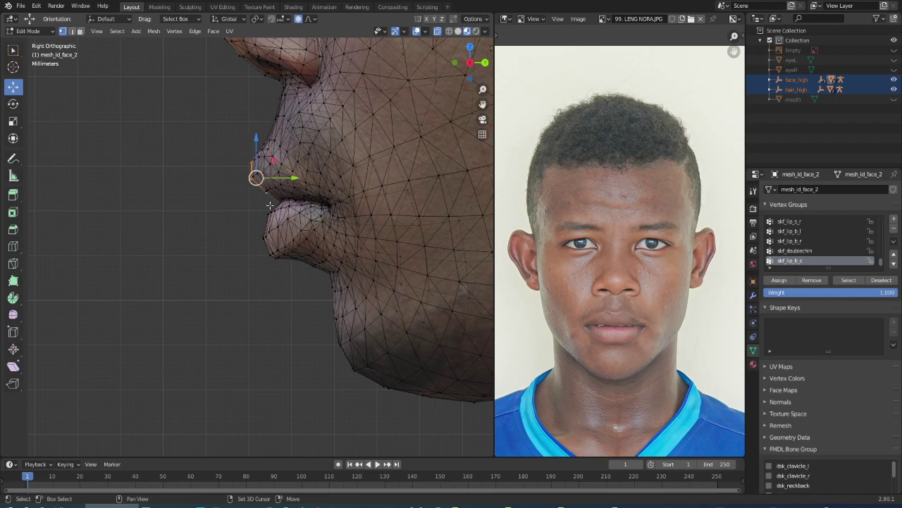
{"action": "left_click_drag", "start_coordinate": [293, 177], "coordinate": [301, 177]}
{"action": "left_click", "coordinate": [301, 176]}
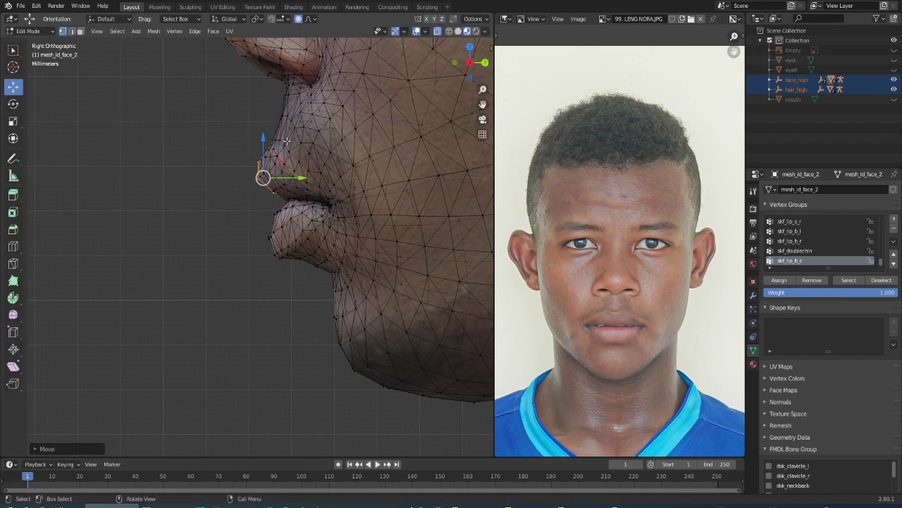
{"action": "left_click", "coordinate": [280, 118]}
- Shift the upper-lip vertex along X and Y with falloff, then select the vertex below the nose
{"action": "middle_click_drag", "start_coordinate": [281, 141], "coordinate": [249, 119]}
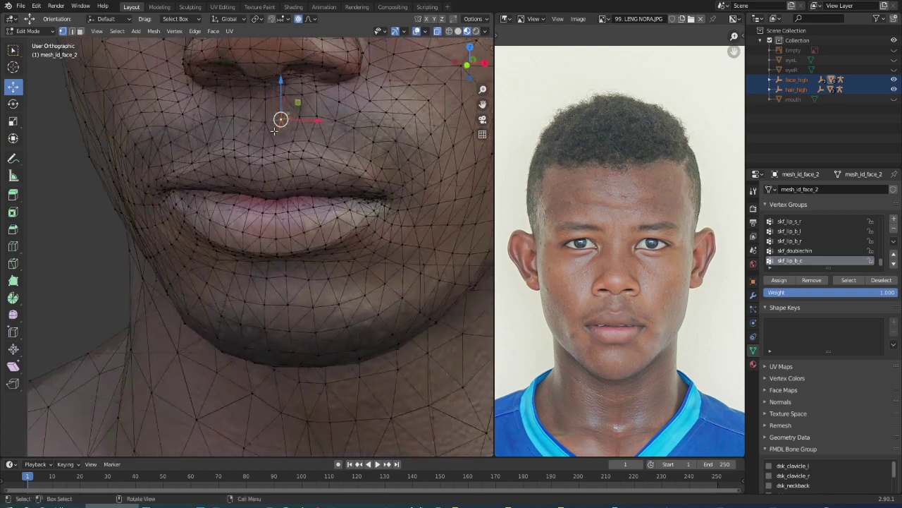
{"action": "left_click", "coordinate": [249, 119]}
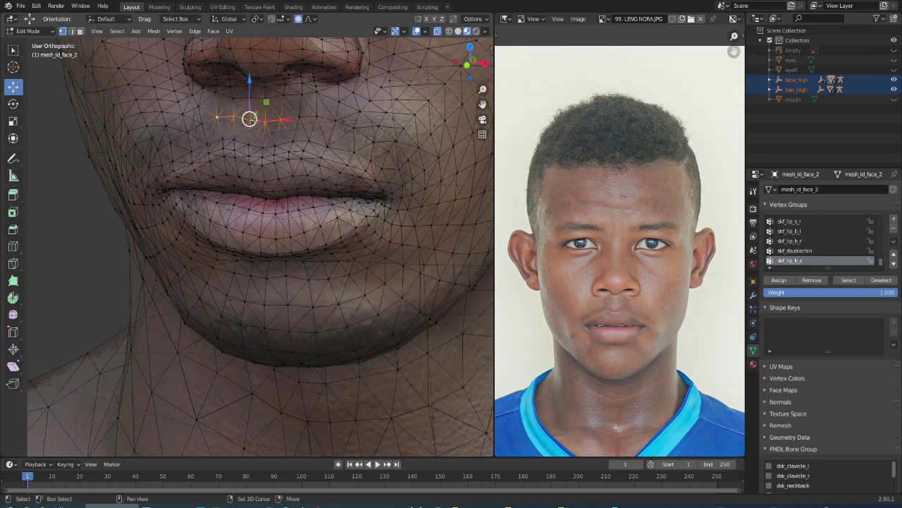
{"action": "left_click_drag", "start_coordinate": [300, 120], "coordinate": [324, 120]}
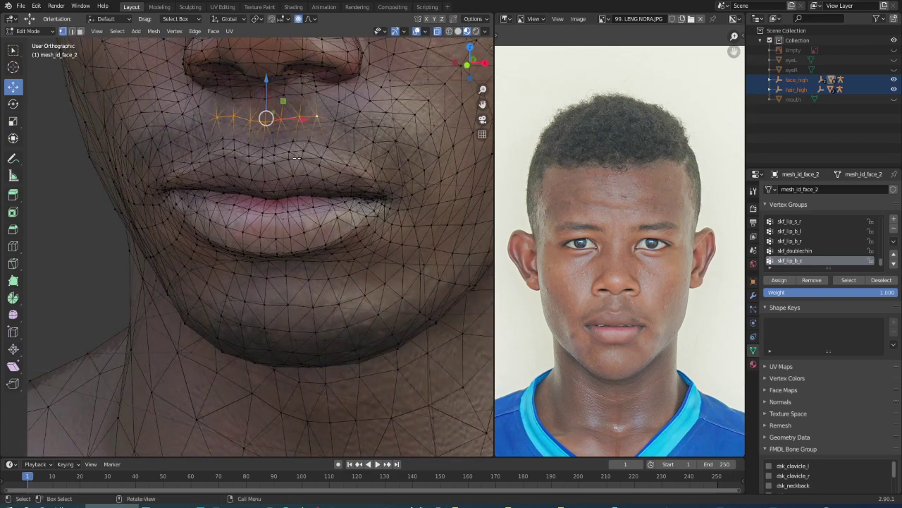
{"action": "key", "text": "KP_3"}
{"action": "mouse_move", "coordinate": [304, 118]}
{"action": "left_mouse_down"}
{"action": "mouse_move", "coordinate": [318, 105]}
{"action": "mouse_move", "coordinate": [290, 116]}
{"action": "left_mouse_up"}
{"action": "left_click", "coordinate": [437, 32]}
{"action": "scroll", "coordinate": [293, 116], "scroll_direction": "up", "scroll_amount": 4}
{"action": "left_click", "coordinate": [290, 116]}
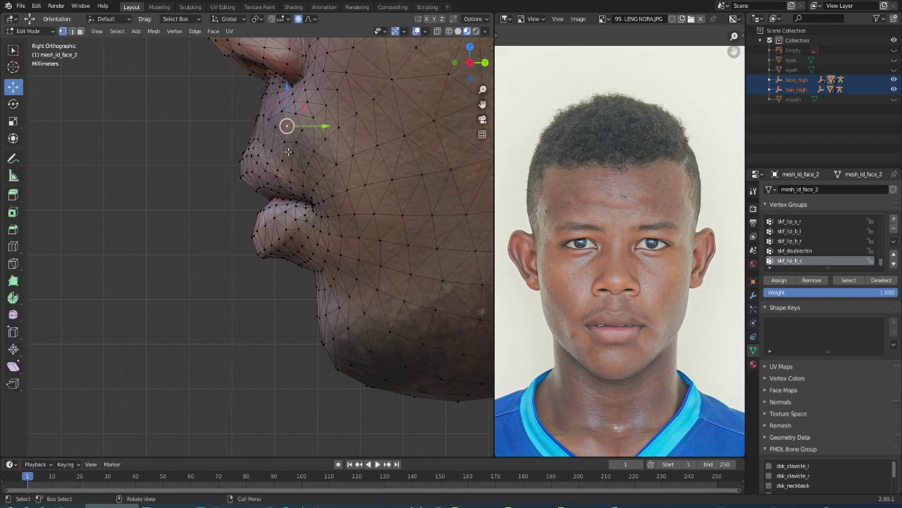
{"action": "middle_click_drag", "start_coordinate": [289, 120], "coordinate": [116, 146]}
{"action": "left_click", "coordinate": [170, 131]}
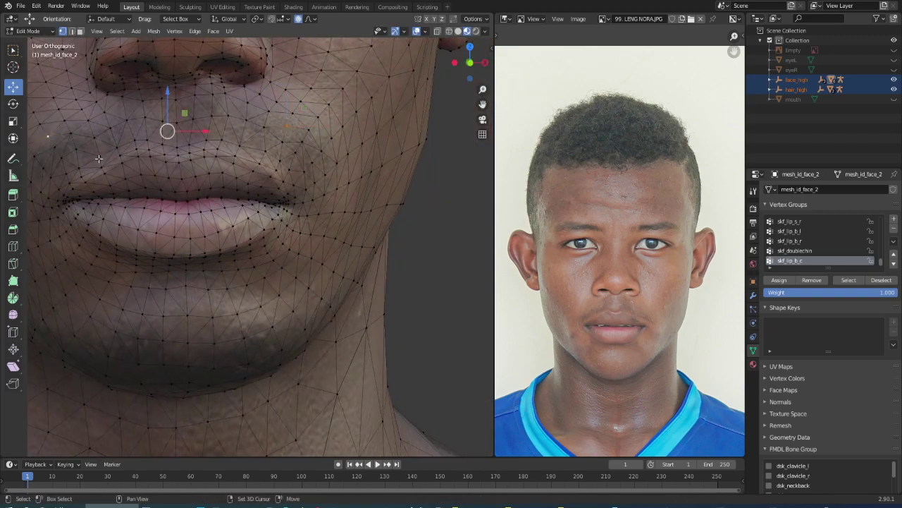
{"action": "scroll", "coordinate": [148, 166], "scroll_direction": "down", "scroll_amount": 5}
- In front view, scale the vertex pair beside the mouth corners along X to narrow the mouth area
{"action": "key", "text": "KP_1"}
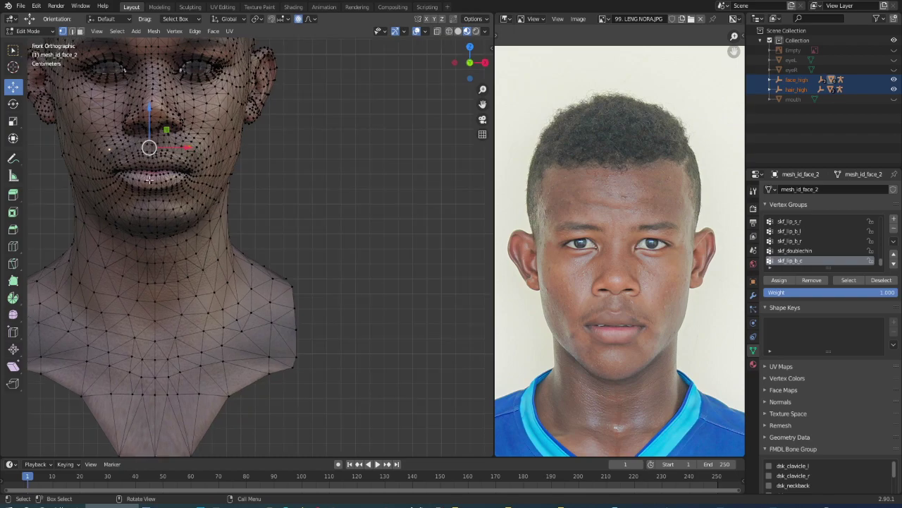
{"action": "scroll", "coordinate": [63, 191], "scroll_direction": "up", "scroll_amount": 3}
{"action": "scroll", "coordinate": [68, 158], "scroll_direction": "up", "scroll_amount": 1}
{"action": "scroll", "coordinate": [179, 139], "scroll_direction": "up", "scroll_amount": 2}
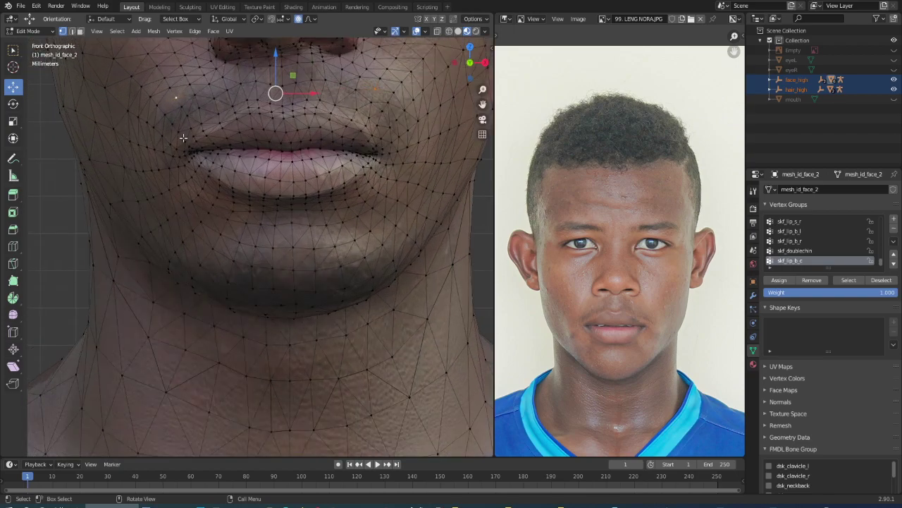
{"action": "left_click", "coordinate": [392, 91]}
{"action": "left_click", "coordinate": [156, 104], "text": "shift"}
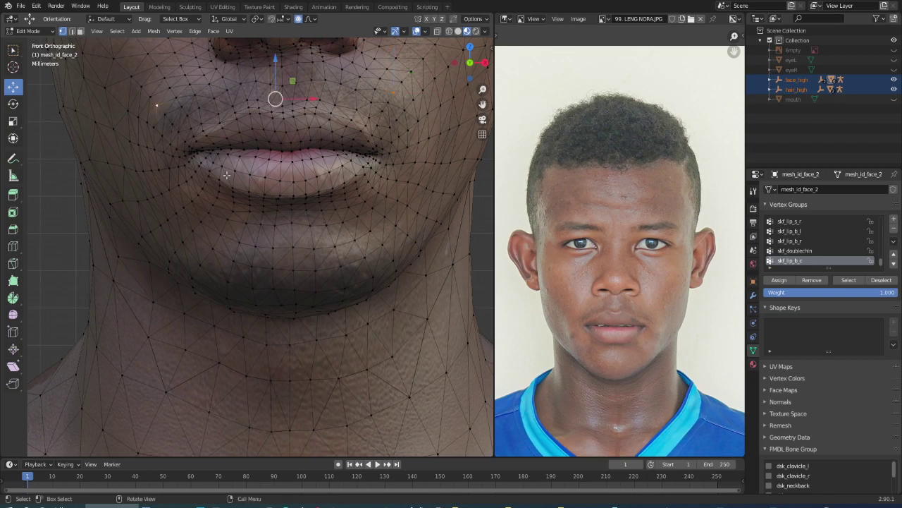
{"action": "left_click", "coordinate": [413, 96]}
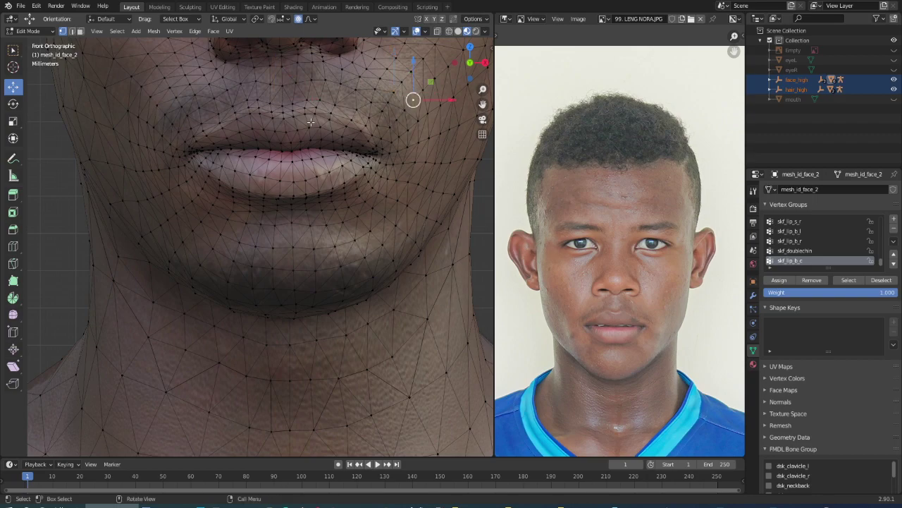
{"action": "left_click", "coordinate": [156, 104], "text": "shift"}
{"action": "key", "text": "g"}
{"action": "key", "text": "s"}
{"action": "key", "text": "x"}
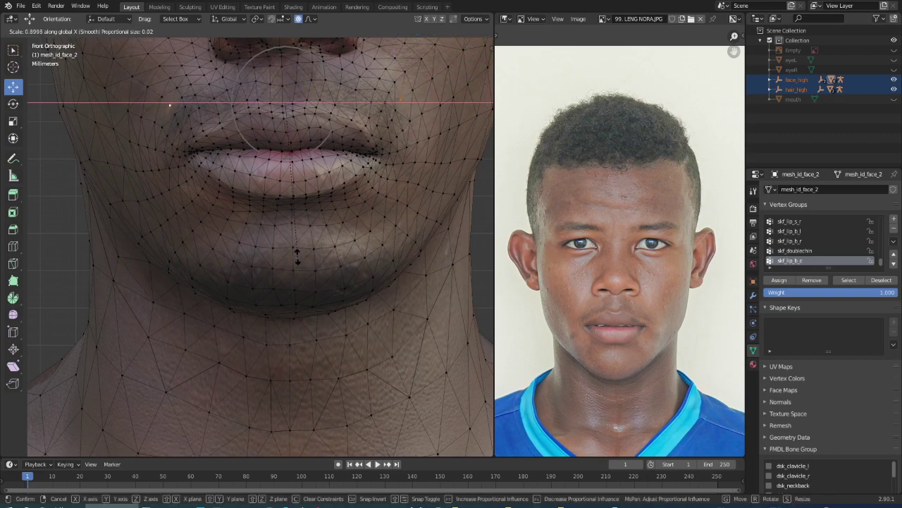
{"action": "left_click", "coordinate": [301, 256]}
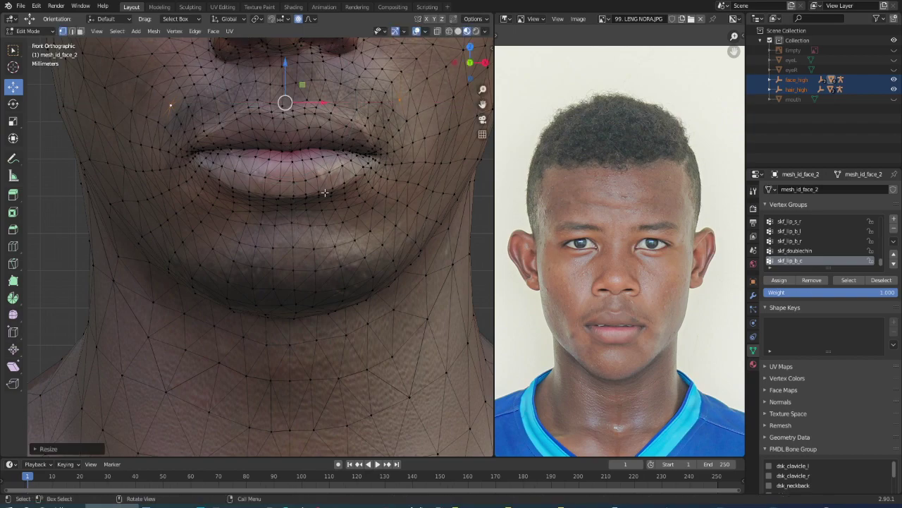
- Lower the mouth-corner vertex pair slightly along Z
{"action": "key", "text": "g"}
{"action": "key", "text": "z"}
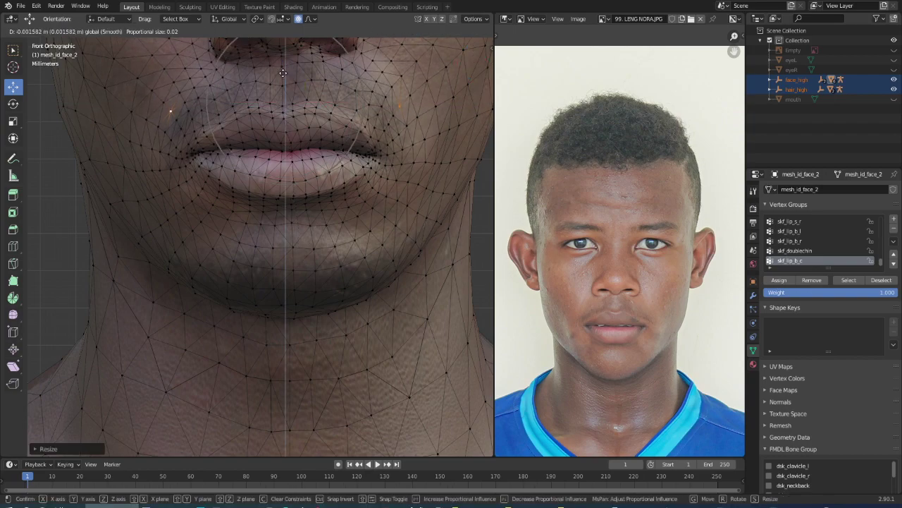
{"action": "left_click", "coordinate": [283, 72]}
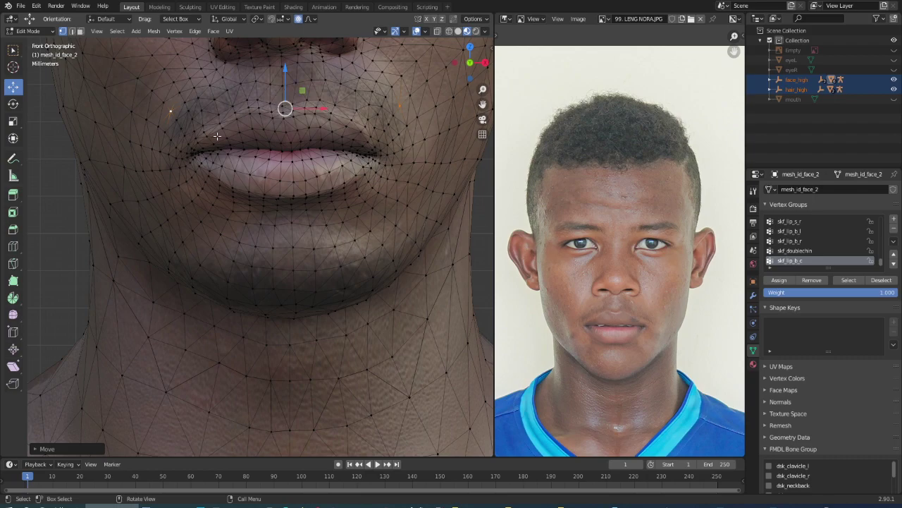
{"action": "scroll", "coordinate": [175, 172], "scroll_direction": "down", "scroll_amount": 2}
{"action": "scroll", "coordinate": [223, 138], "scroll_direction": "up", "scroll_amount": 1}
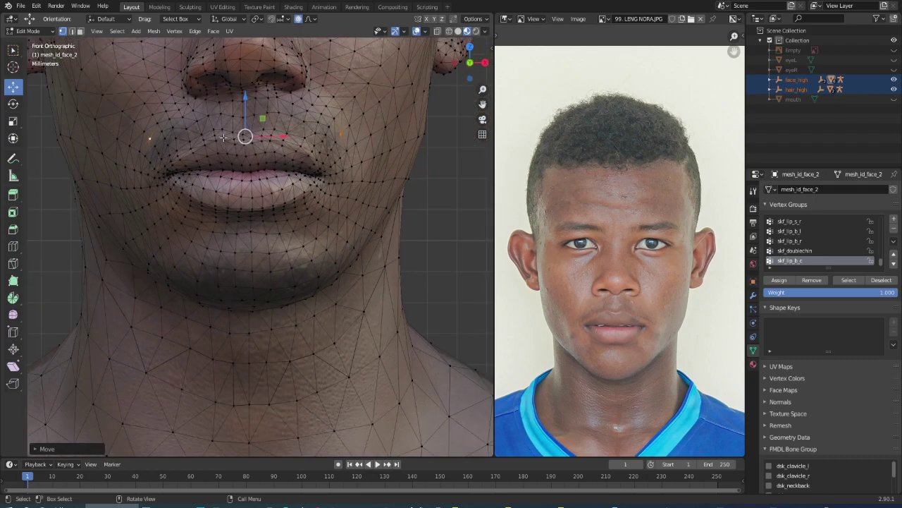
{"action": "scroll", "coordinate": [223, 139], "scroll_direction": "up", "scroll_amount": 2}
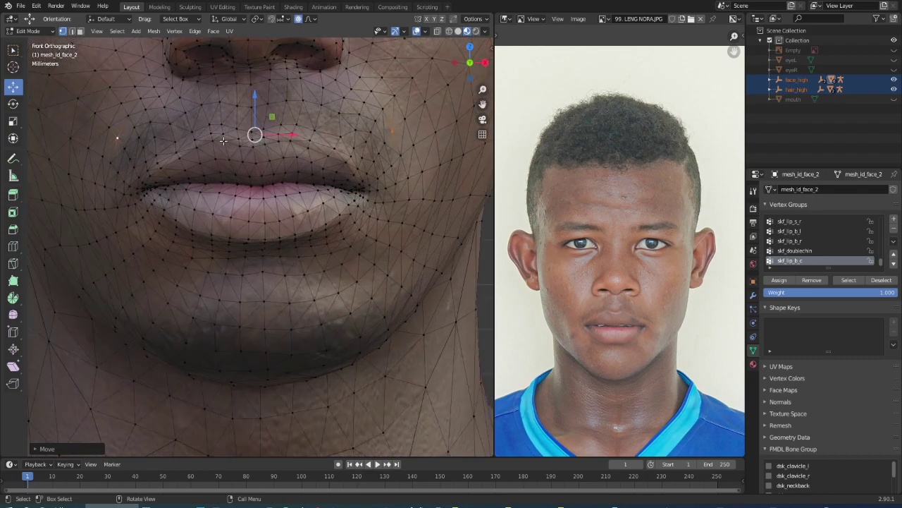
{"action": "scroll", "coordinate": [220, 115], "scroll_direction": "down", "scroll_amount": 2}
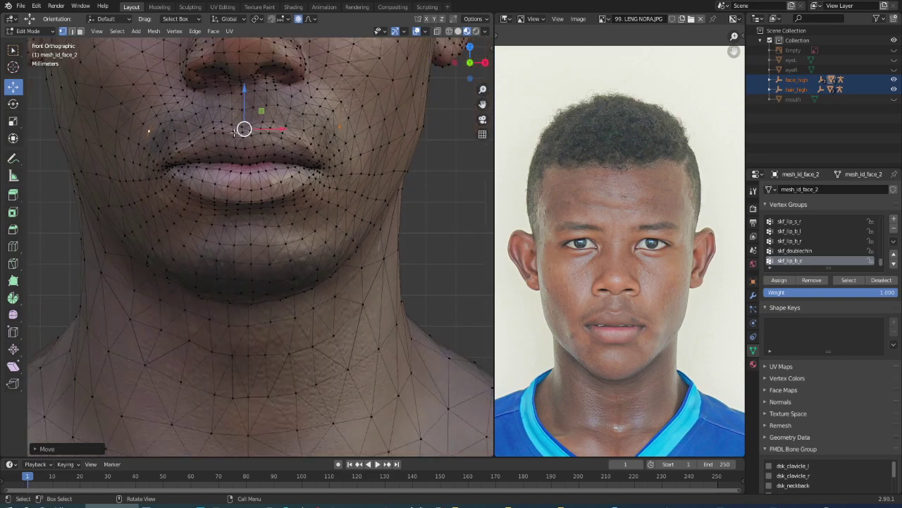
- Scale the upper-lip side vertices and the lip area down with soft proportional falloff
{"action": "left_click", "coordinate": [318, 115]}
{"action": "left_click", "coordinate": [172, 121], "text": "shift"}
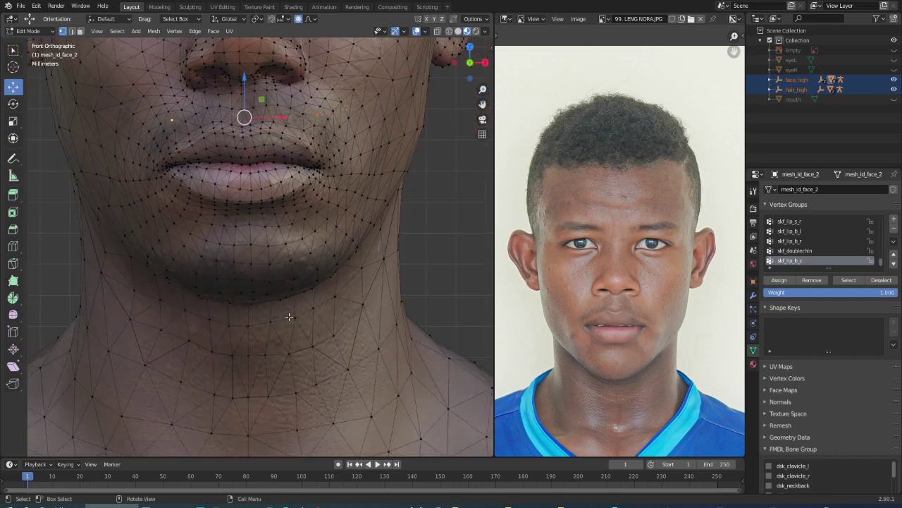
{"action": "key", "text": "s"}
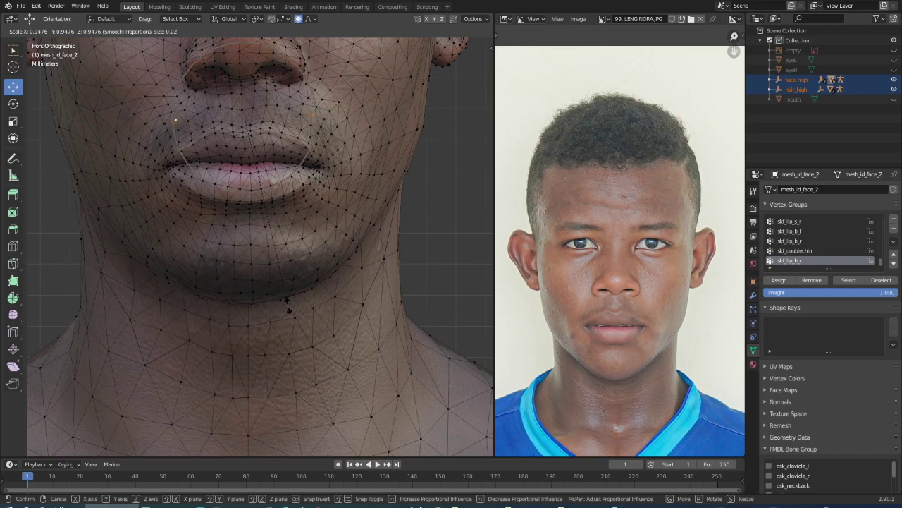
{"action": "left_click", "coordinate": [286, 299]}
{"action": "left_click", "coordinate": [317, 131]}
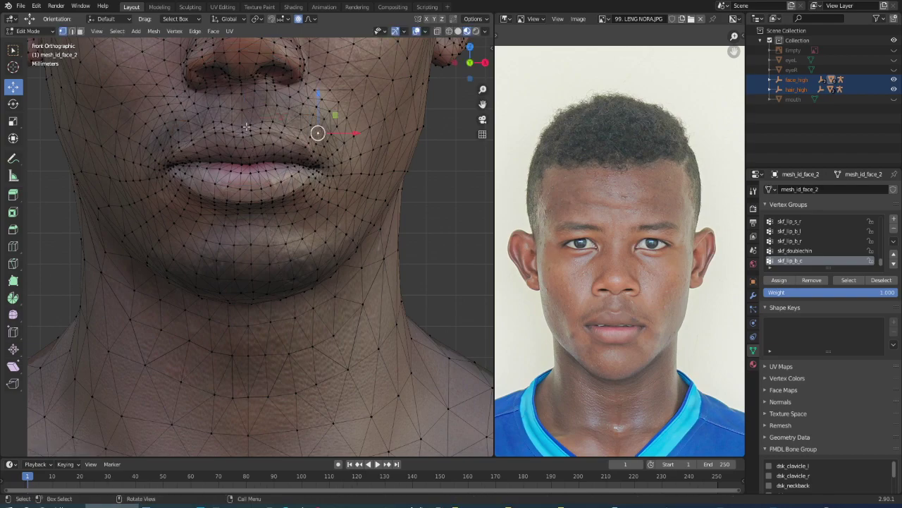
{"action": "scroll", "coordinate": [317, 131], "scroll_direction": "up", "scroll_amount": 2}
{"action": "left_click", "coordinate": [241, 101]}
{"action": "key", "text": "s"}
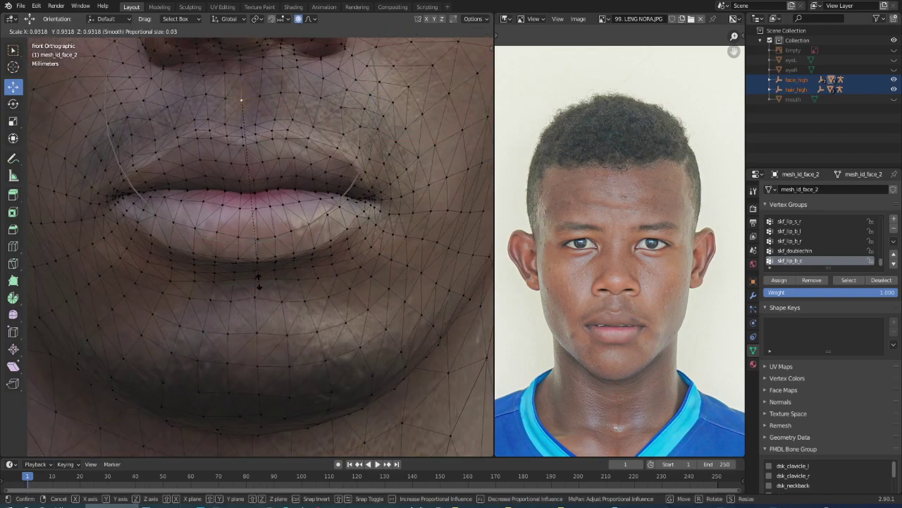
{"action": "scroll", "coordinate": [259, 282], "scroll_direction": "up", "scroll_amount": 1}
{"action": "scroll", "coordinate": [258, 282], "scroll_direction": "up", "scroll_amount": 1}
{"action": "left_click", "coordinate": [258, 268]}
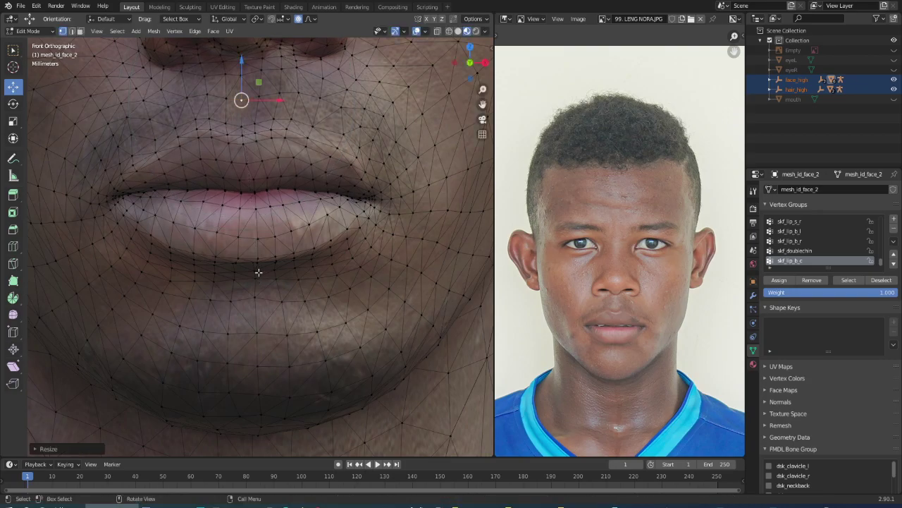
- Scale the lower lip and chin area down around a lower-lip vertex
{"action": "scroll", "coordinate": [258, 268], "scroll_direction": "down", "scroll_amount": 3}
{"action": "scroll", "coordinate": [258, 268], "scroll_direction": "down", "scroll_amount": 2}
{"action": "scroll", "coordinate": [258, 268], "scroll_direction": "up", "scroll_amount": 2}
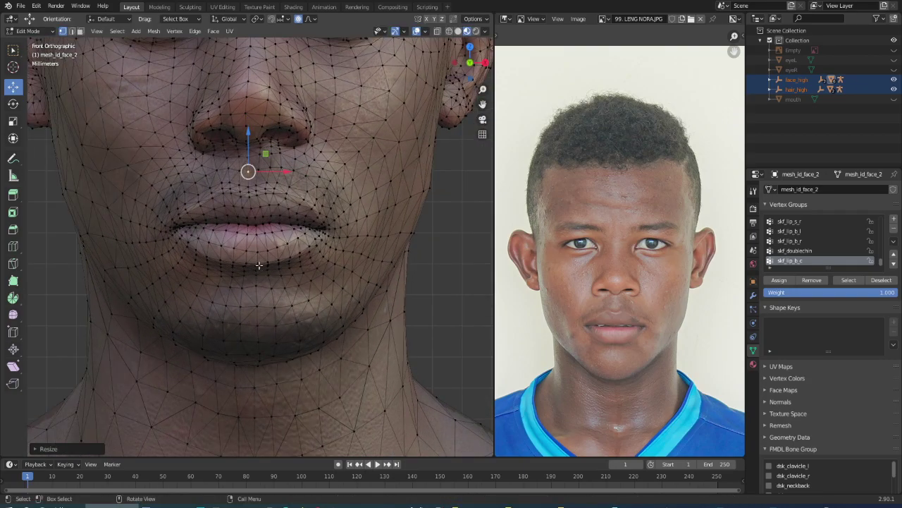
{"action": "scroll", "coordinate": [258, 265], "scroll_direction": "up", "scroll_amount": 1}
{"action": "left_click", "coordinate": [257, 248]}
{"action": "key", "text": "s"}
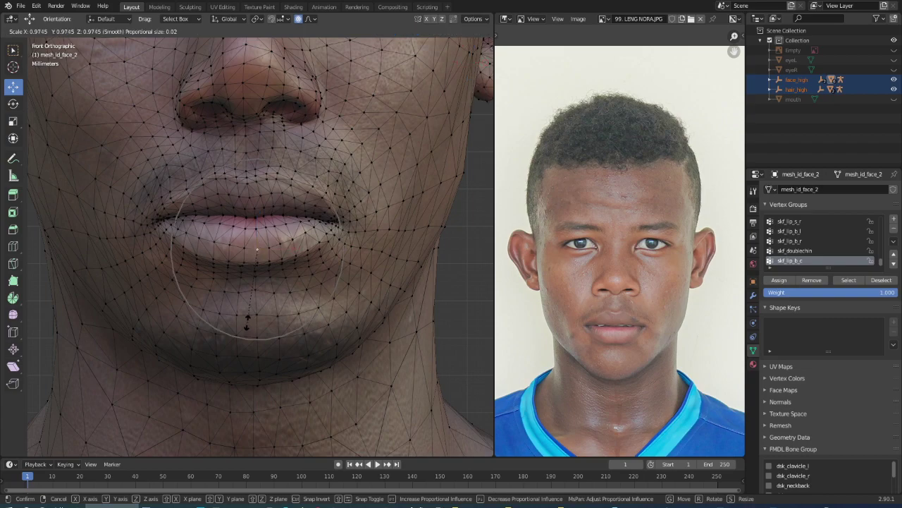
{"action": "left_click", "coordinate": [247, 319]}
- Scale the lower lip's left side and the upper-lip centre down to about 0.93
{"action": "left_click", "coordinate": [216, 244]}
{"action": "key", "text": "s"}
{"action": "key", "text": "Escape"}
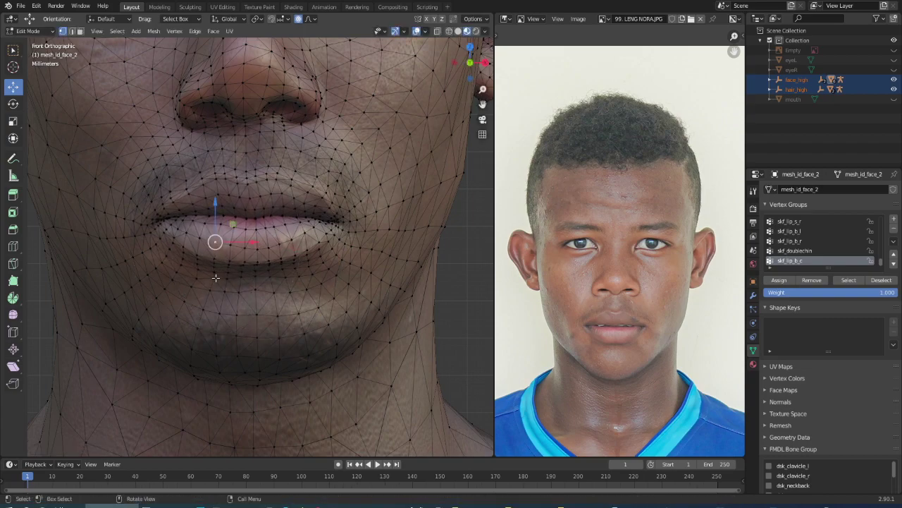
{"action": "key", "text": "s"}
{"action": "left_click", "coordinate": [221, 326]}
{"action": "left_click", "coordinate": [253, 209]}
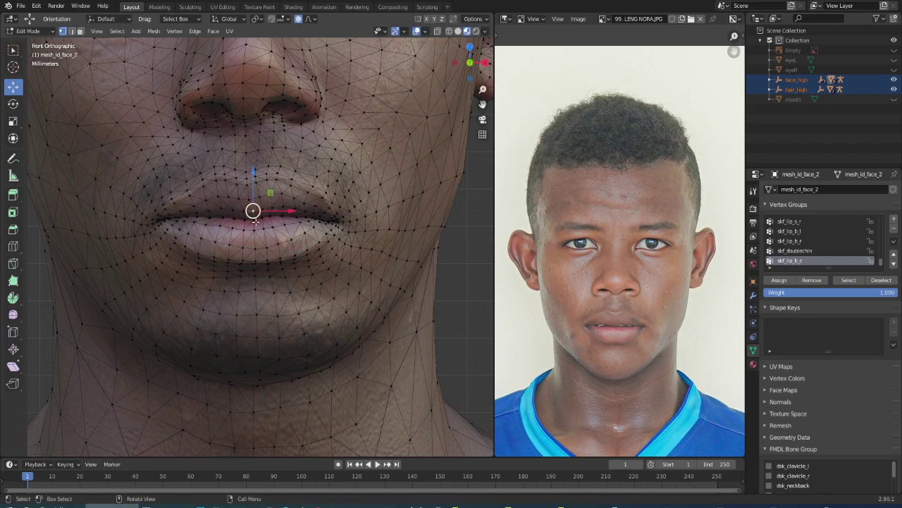
{"action": "key", "text": "s"}
{"action": "left_click", "coordinate": [262, 310]}
{"action": "scroll", "coordinate": [261, 310], "scroll_direction": "down", "scroll_amount": 3}
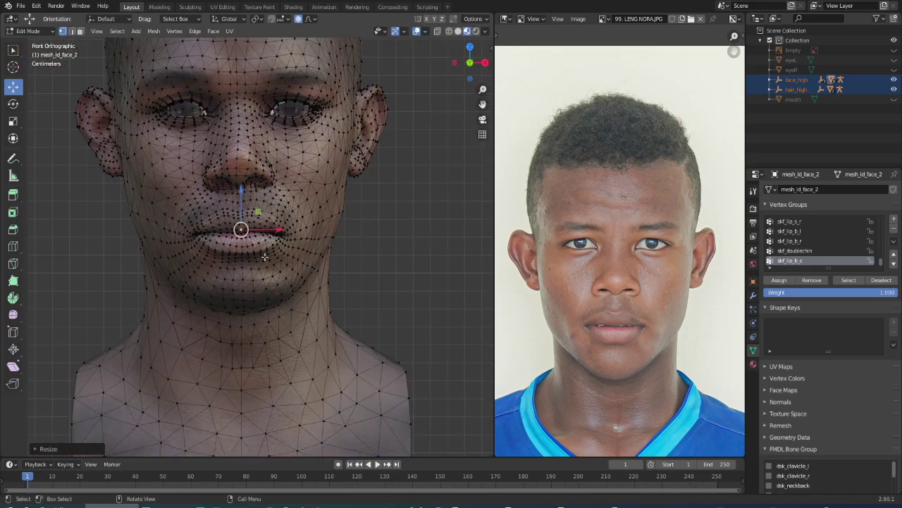
{"action": "scroll", "coordinate": [262, 310], "scroll_direction": "down", "scroll_amount": 2}
- Preview the textured face in Object Mode, then reselect face and hair and re-enter Edit Mode
{"action": "left_click", "coordinate": [28, 32]}
{"action": "left_click", "coordinate": [29, 43]}
{"action": "left_click", "coordinate": [52, 211]}
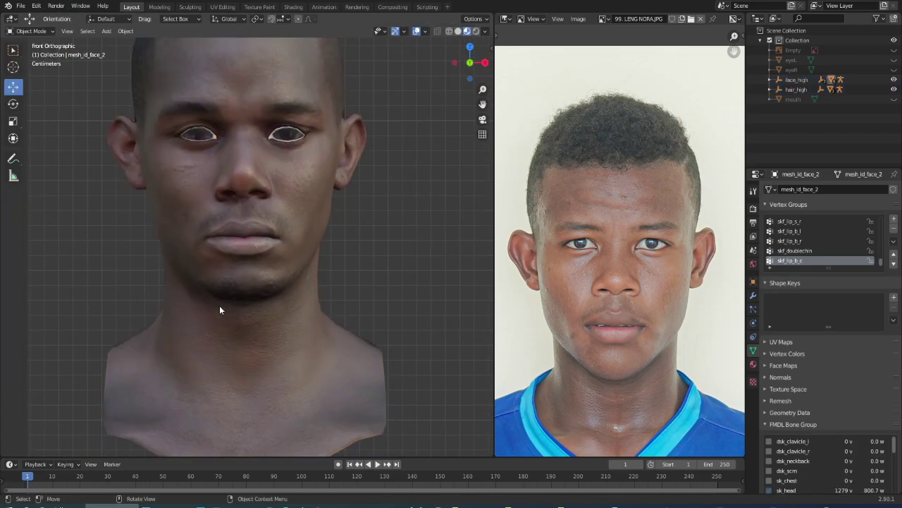
{"action": "scroll", "coordinate": [220, 306], "scroll_direction": "up", "scroll_amount": 2}
{"action": "scroll", "coordinate": [230, 252], "scroll_direction": "up", "scroll_amount": 3}
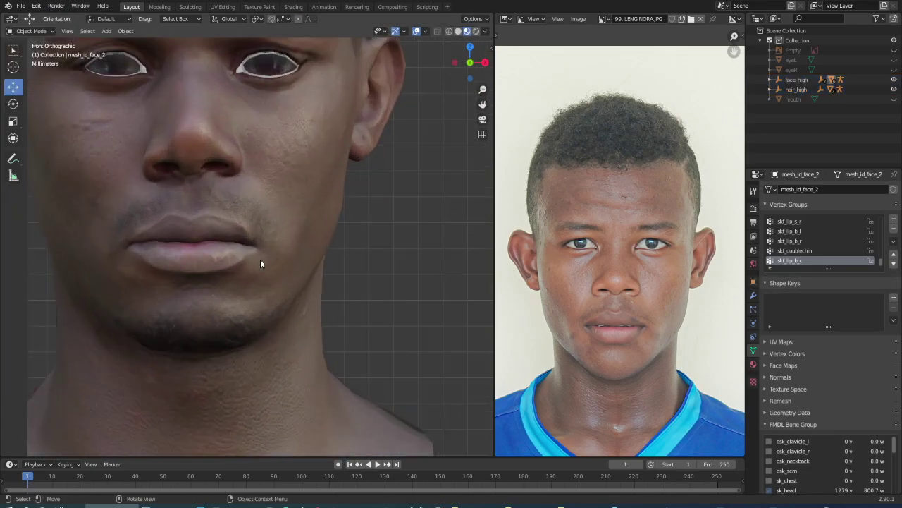
{"action": "scroll", "coordinate": [185, 241], "scroll_direction": "up", "scroll_amount": 2}
{"action": "key", "text": "a"}
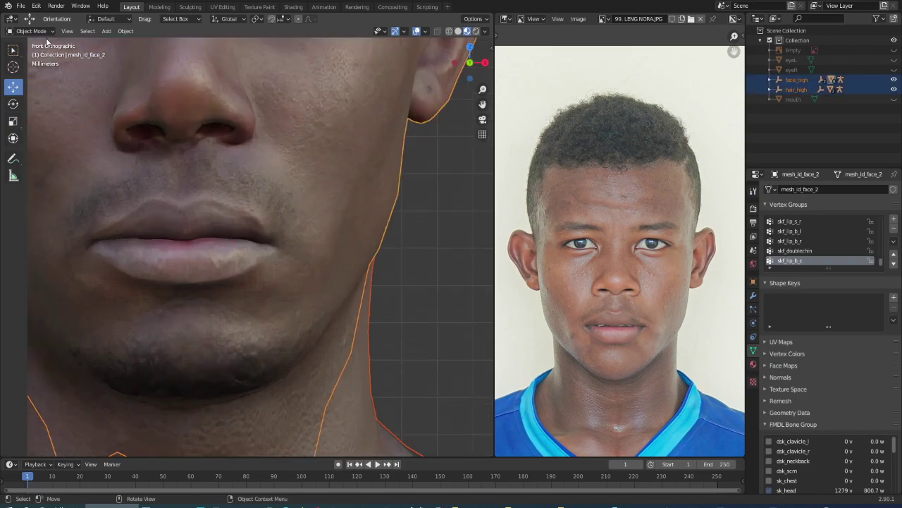
{"action": "left_click", "coordinate": [32, 31]}
{"action": "left_click", "coordinate": [35, 46]}
- Move the area above the right mouth corner and the corner itself with soft falloff
{"action": "scroll", "coordinate": [247, 241], "scroll_direction": "up", "scroll_amount": 2}
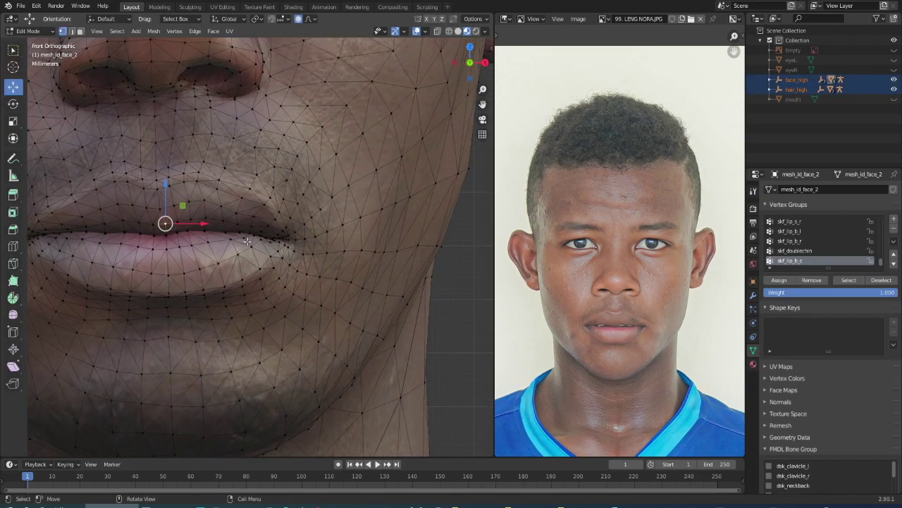
{"action": "left_click", "coordinate": [266, 199]}
{"action": "key", "text": "g"}
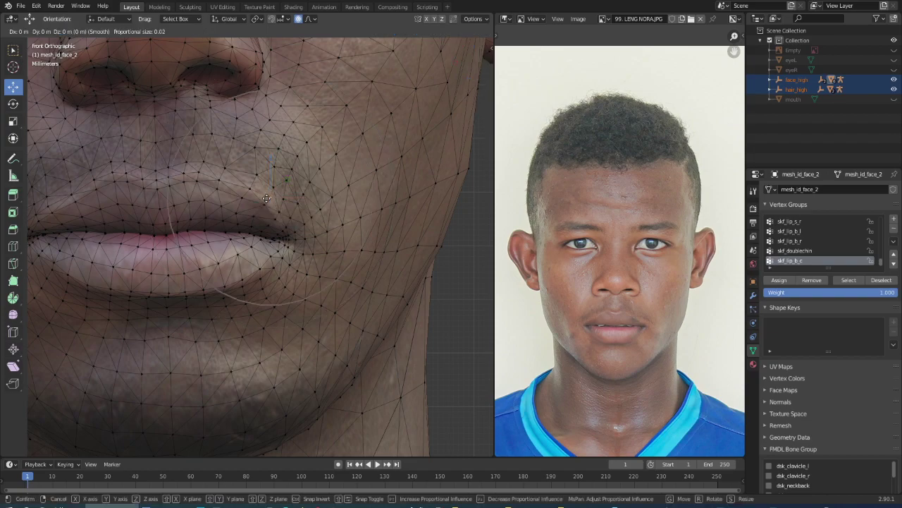
{"action": "scroll", "coordinate": [267, 199], "scroll_direction": "up", "scroll_amount": 6}
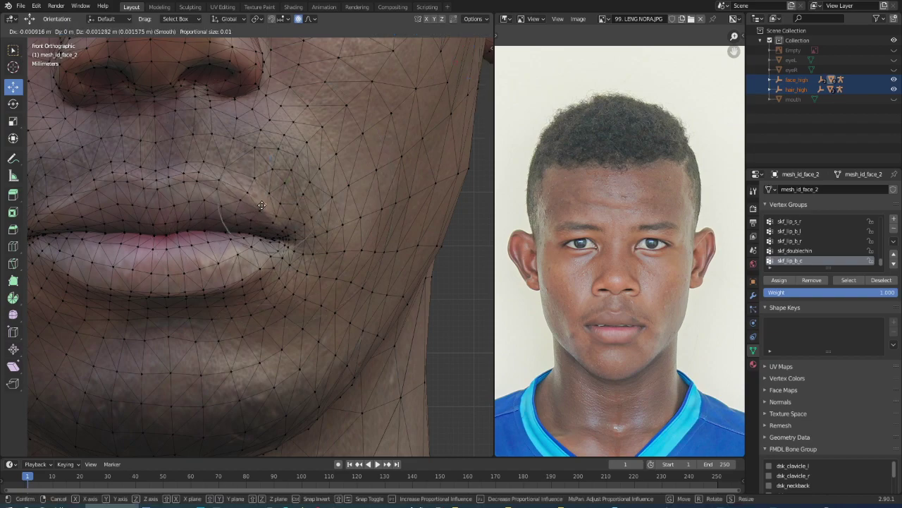
{"action": "left_click", "coordinate": [264, 205]}
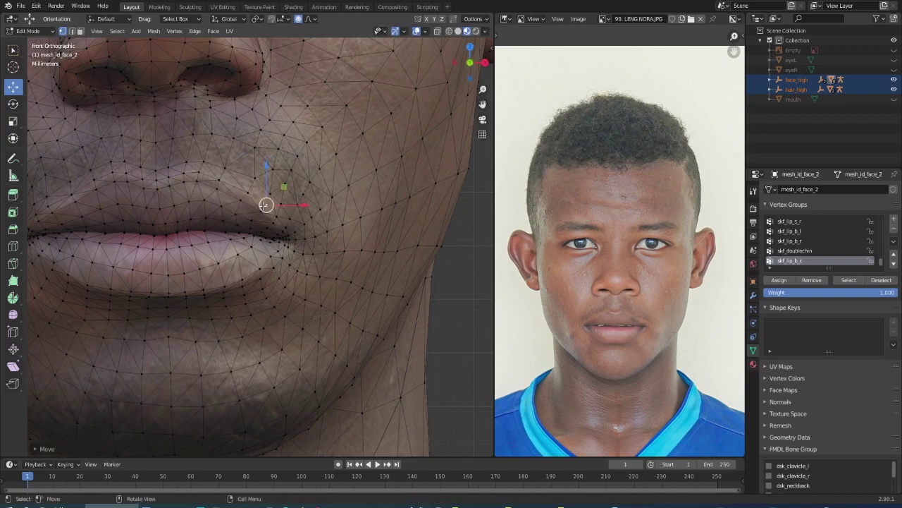
{"action": "left_click", "coordinate": [283, 236]}
{"action": "key", "text": "g"}
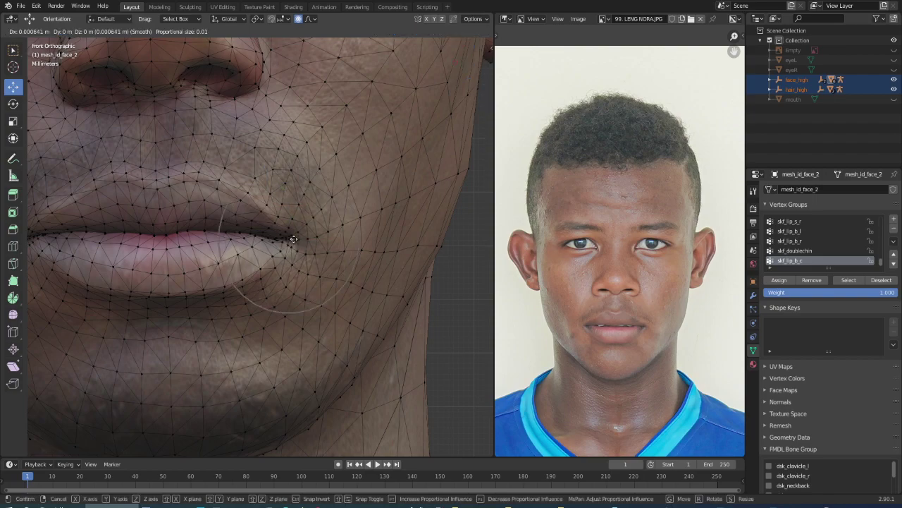
{"action": "left_click", "coordinate": [298, 236]}
- Shift the upper lip's left side and narrow the lips about 0.993 along X
{"action": "scroll", "coordinate": [243, 210], "scroll_direction": "down", "scroll_amount": 3}
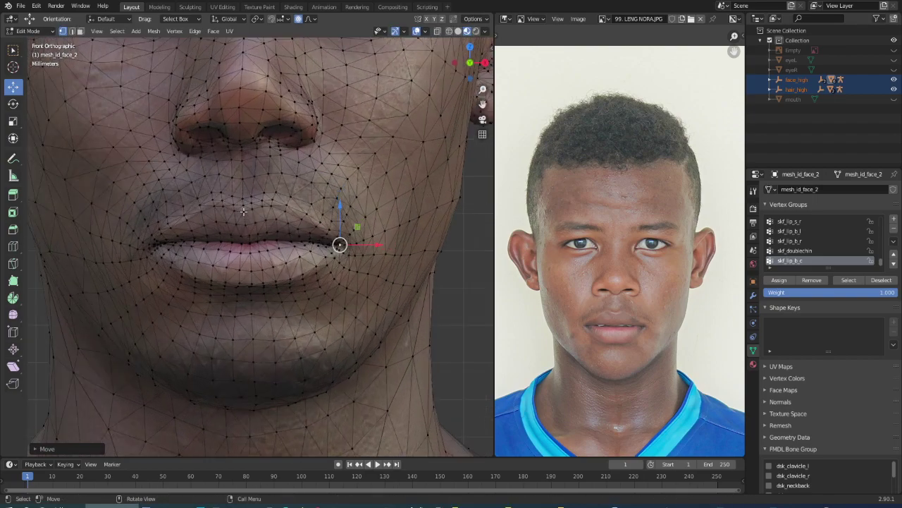
{"action": "scroll", "coordinate": [209, 222], "scroll_direction": "up", "scroll_amount": 1}
{"action": "left_click", "coordinate": [210, 200]}
{"action": "key", "text": "g"}
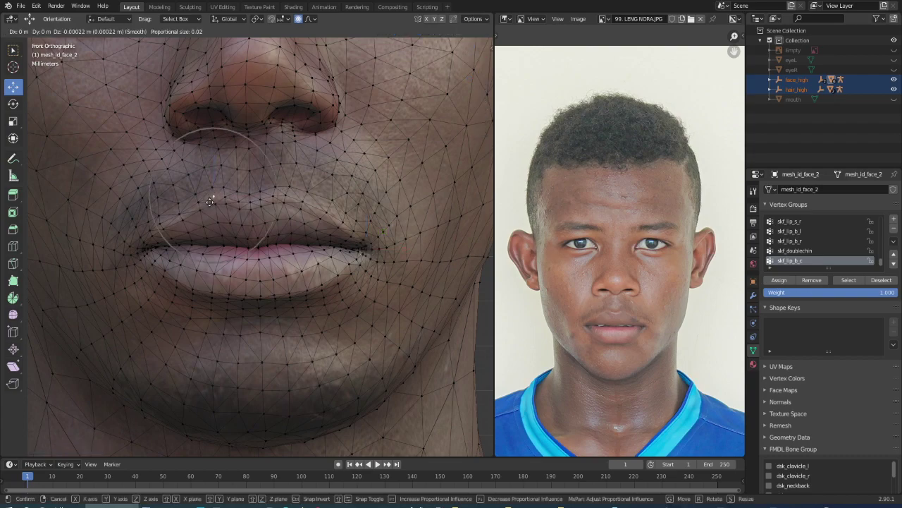
{"action": "left_click", "coordinate": [234, 198]}
{"action": "scroll", "coordinate": [280, 308], "scroll_direction": "down", "scroll_amount": 1}
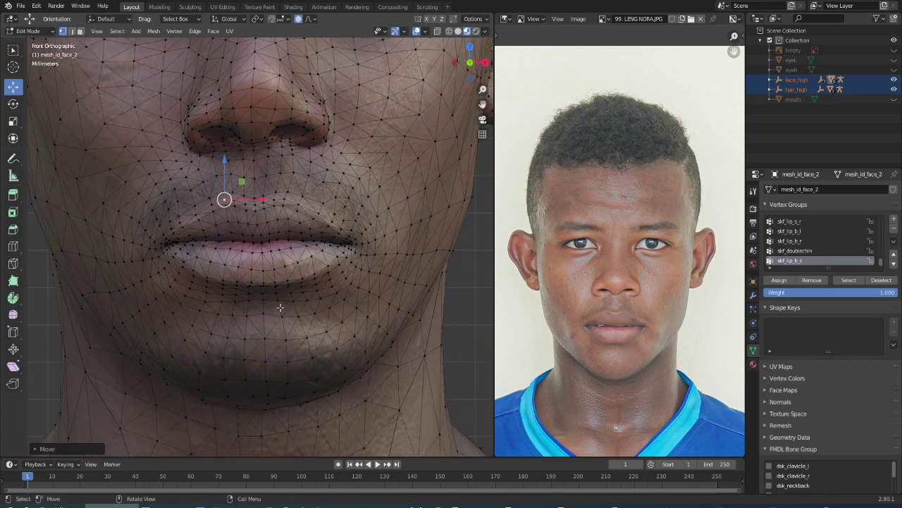
{"action": "left_click", "coordinate": [205, 275]}
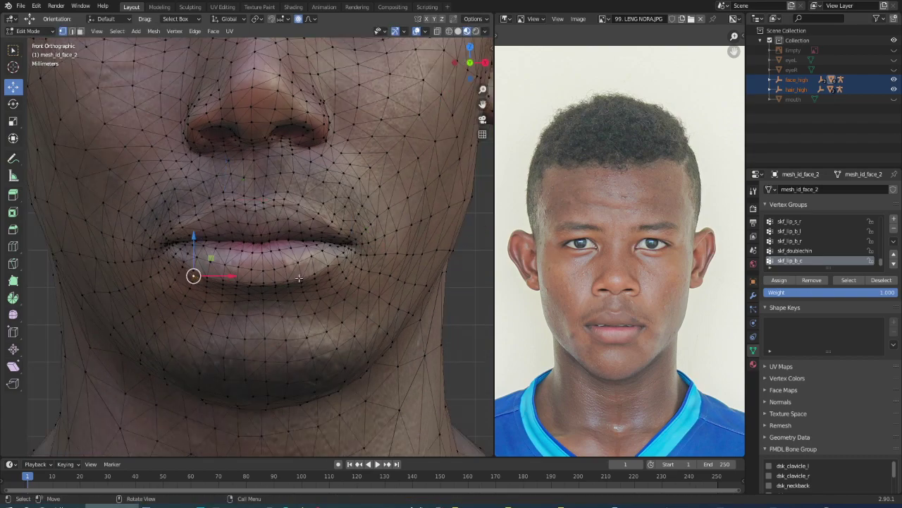
{"action": "key", "text": "g"}
{"action": "key", "text": "s"}
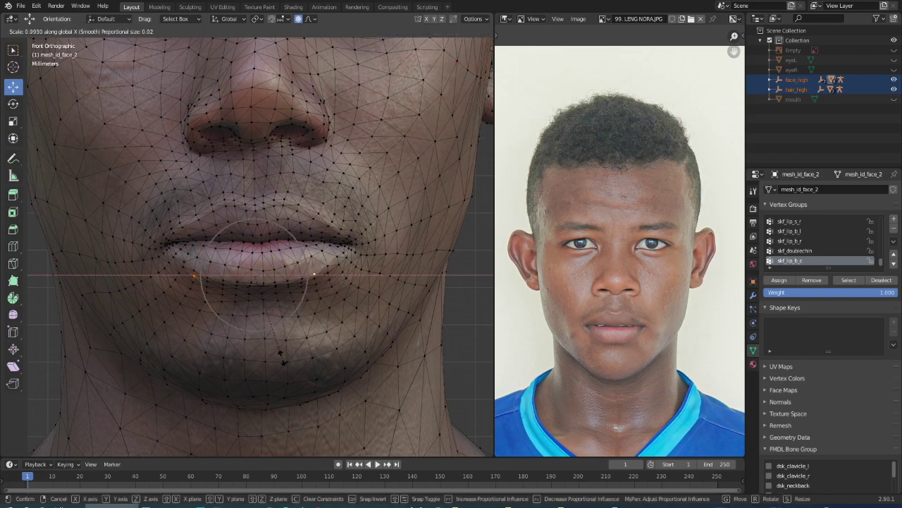
{"action": "scroll", "coordinate": [281, 346], "scroll_direction": "down", "scroll_amount": 2}
{"action": "left_click", "coordinate": [283, 335]}
{"action": "key", "text": "Home"}
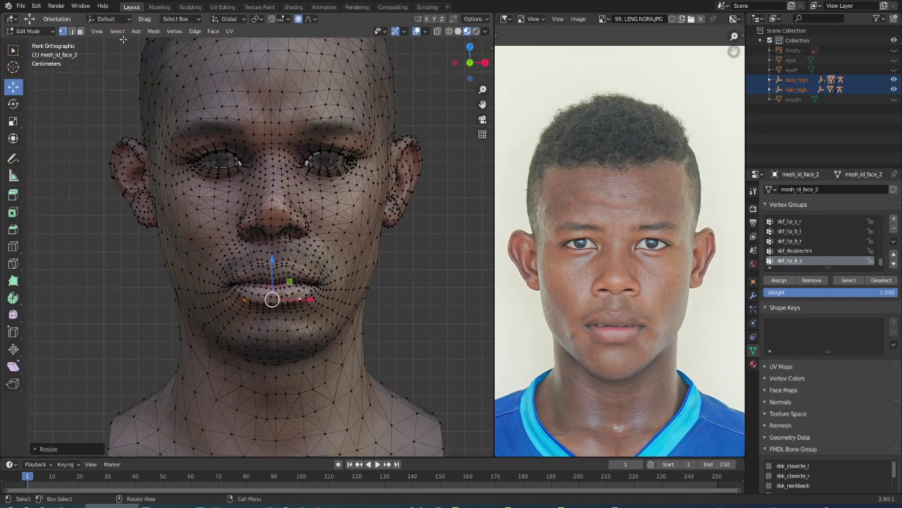
{"action": "left_click", "coordinate": [28, 31]}
{"action": "left_click", "coordinate": [37, 47]}
{"action": "key", "text": "alt+a"}
{"action": "scroll", "coordinate": [268, 303], "scroll_direction": "down", "scroll_amount": 1}
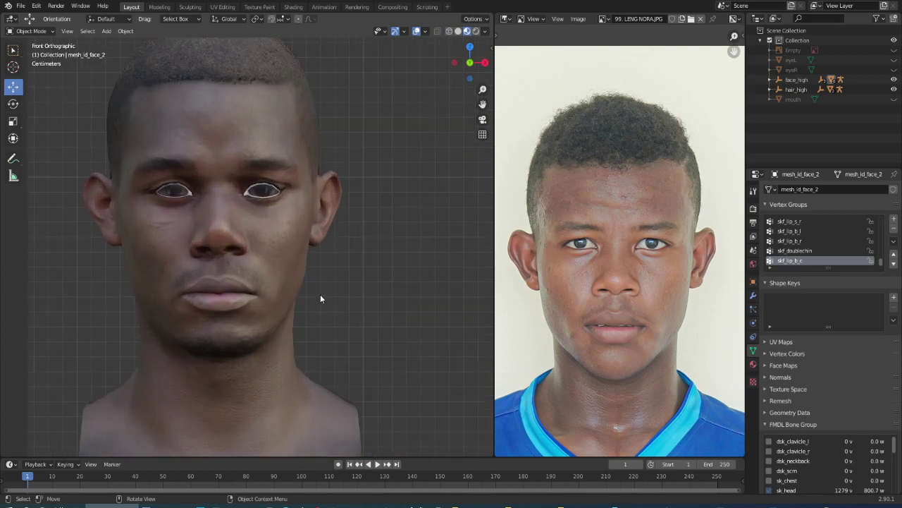
{"action": "scroll", "coordinate": [379, 308], "scroll_direction": "up", "scroll_amount": 1}
{"action": "scroll", "coordinate": [202, 270], "scroll_direction": "up", "scroll_amount": 1}
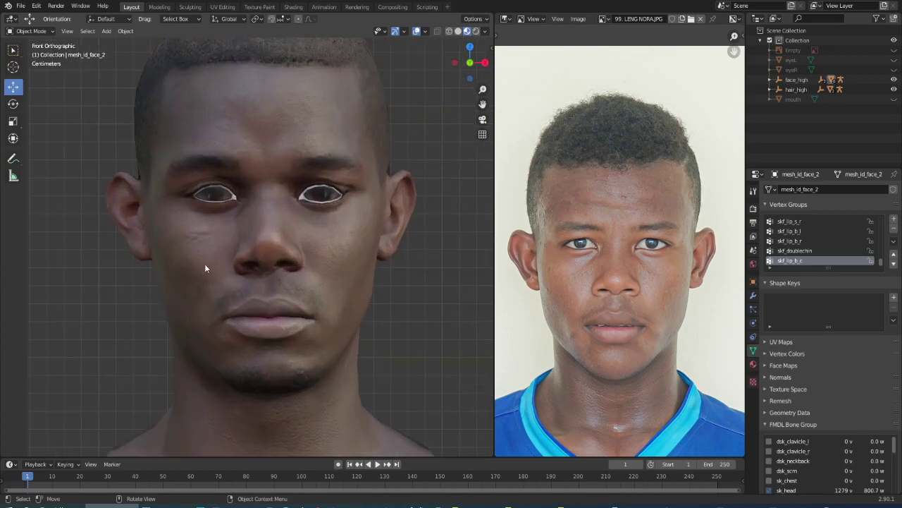
{"action": "scroll", "coordinate": [205, 268], "scroll_direction": "up", "scroll_amount": 2}
{"action": "key", "text": "a"}
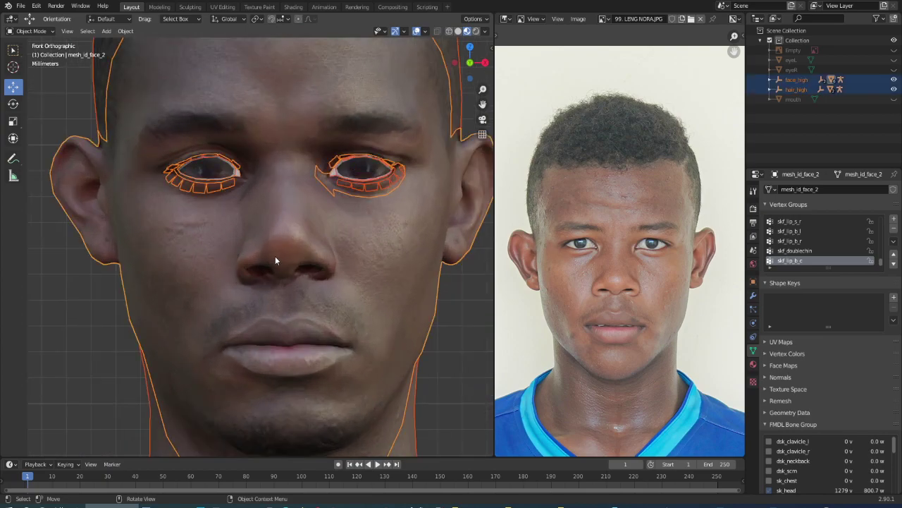
{"action": "left_click", "coordinate": [28, 31]}
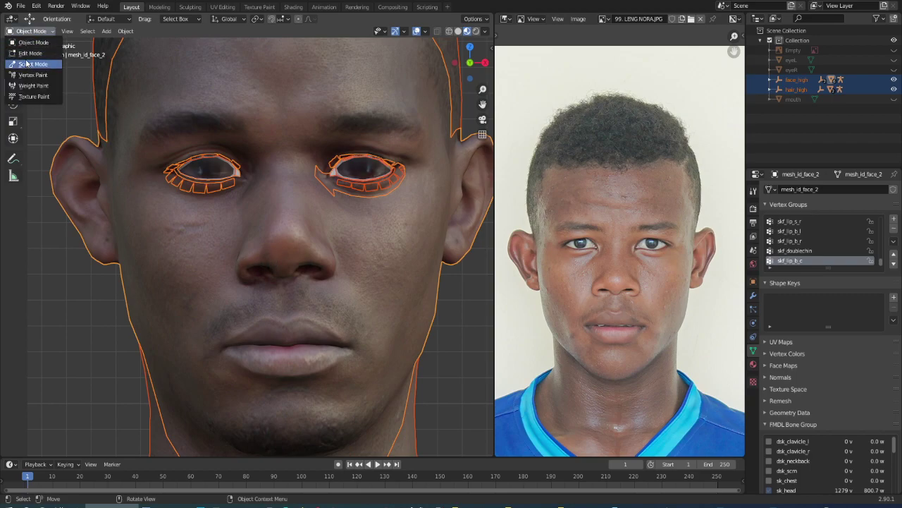
{"action": "left_click", "coordinate": [28, 55]}
{"action": "scroll", "coordinate": [230, 242], "scroll_direction": "up", "scroll_amount": 3}
{"action": "left_click", "coordinate": [230, 265]}
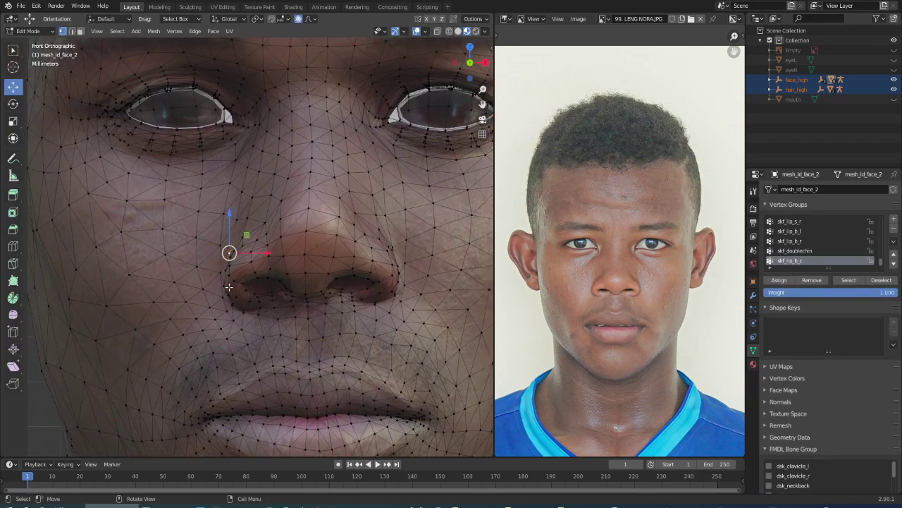
- Move the vertices on both sides of the nose to match the reference
{"action": "key", "text": "g"}
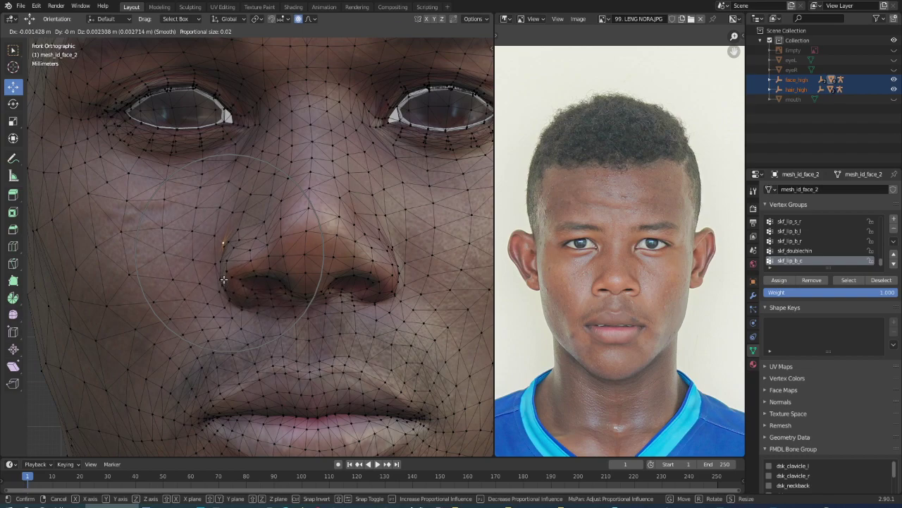
{"action": "left_click", "coordinate": [223, 279]}
{"action": "left_click", "coordinate": [219, 281]}
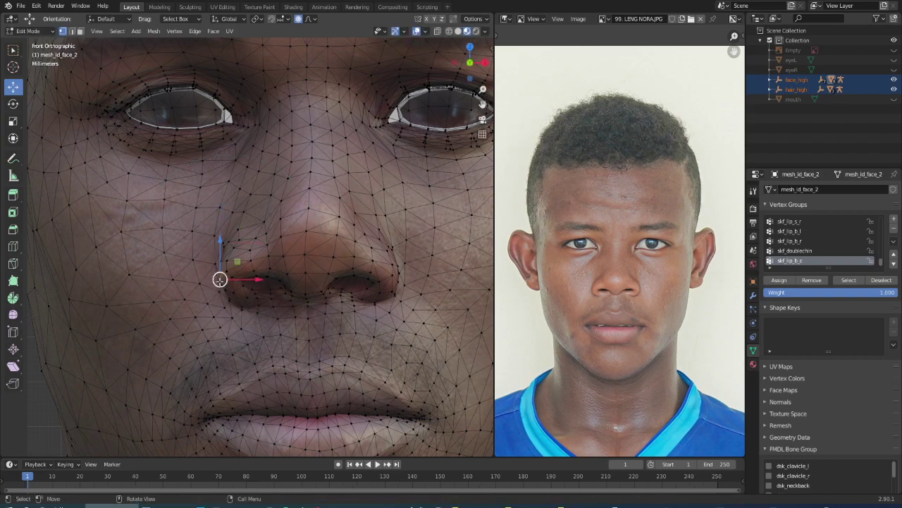
{"action": "key", "text": "g"}
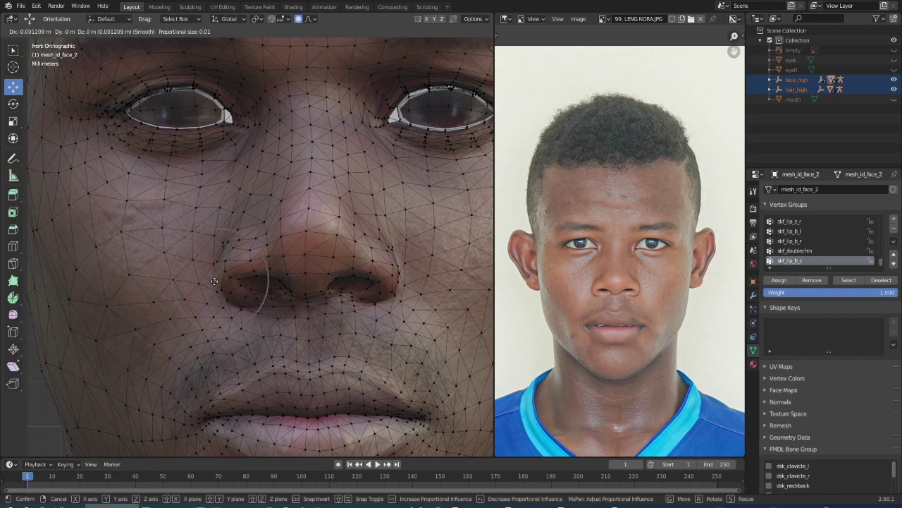
{"action": "left_click", "coordinate": [212, 282]}
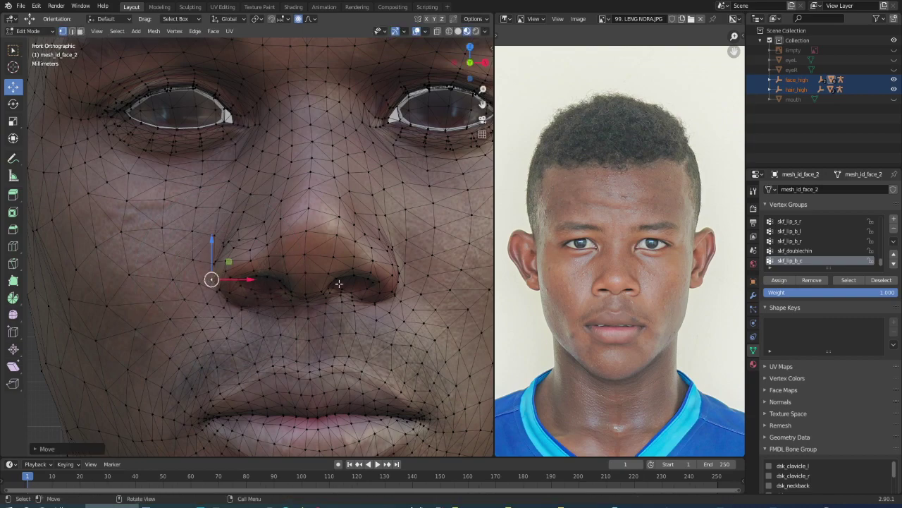
{"action": "left_click", "coordinate": [393, 280]}
{"action": "key", "text": "g"}
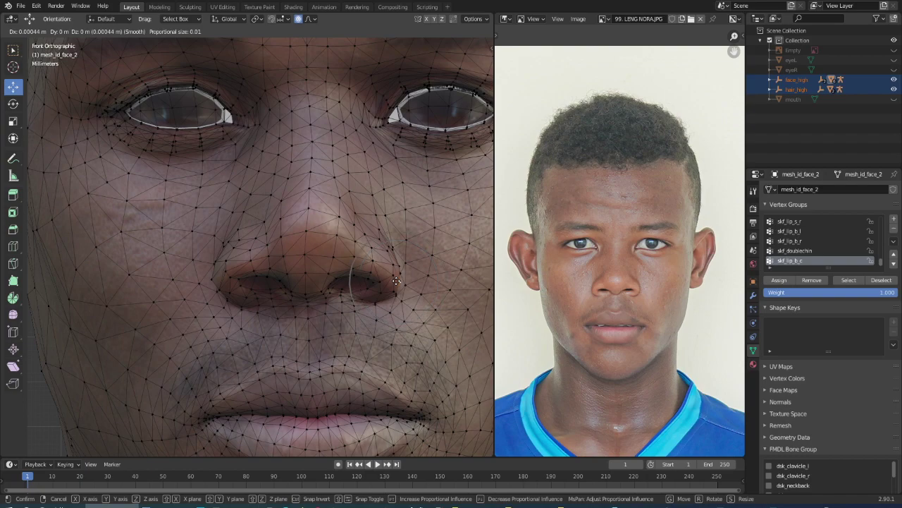
{"action": "left_click", "coordinate": [398, 281]}
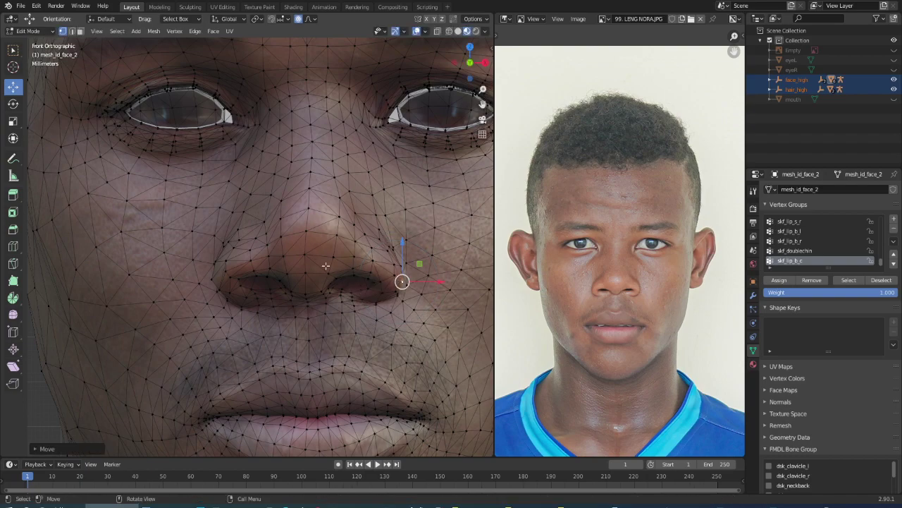
- Adjust the right nostril edge, upper right nose and a vertex beside the bridge
{"action": "left_click", "coordinate": [265, 232]}
{"action": "key", "text": "g"}
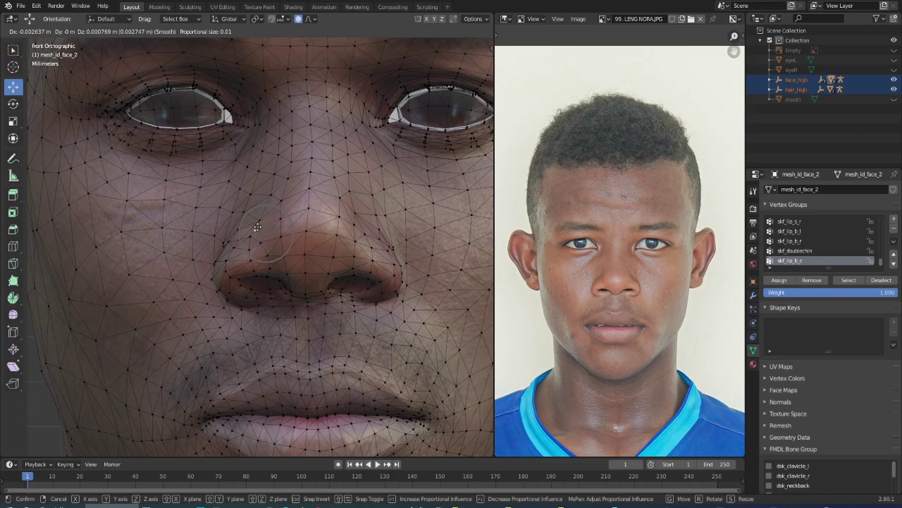
{"action": "left_click", "coordinate": [255, 229]}
{"action": "left_click", "coordinate": [355, 227]}
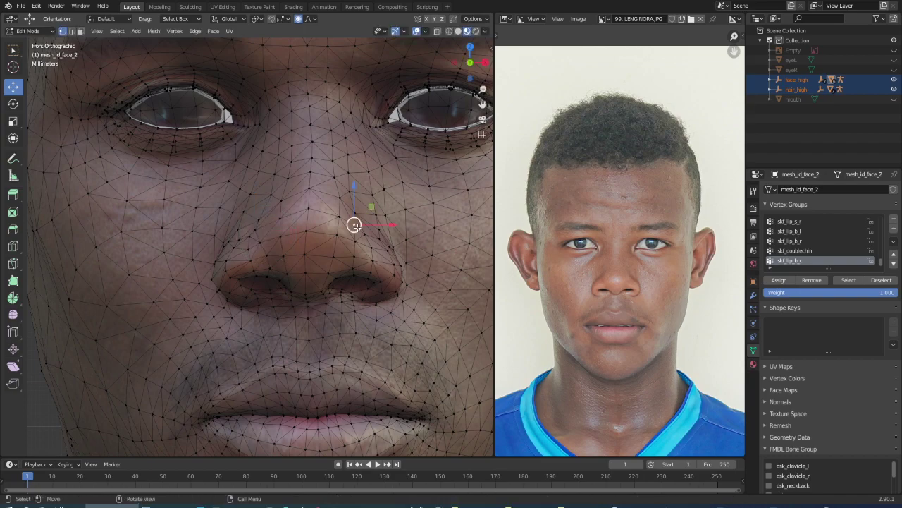
{"action": "key", "text": "g"}
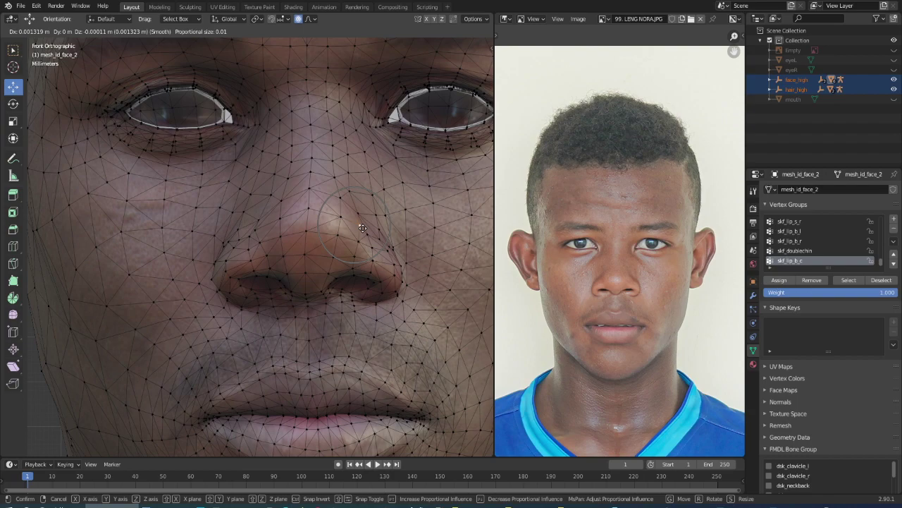
{"action": "left_click", "coordinate": [364, 227]}
{"action": "left_click", "coordinate": [258, 221]}
{"action": "key", "text": "g"}
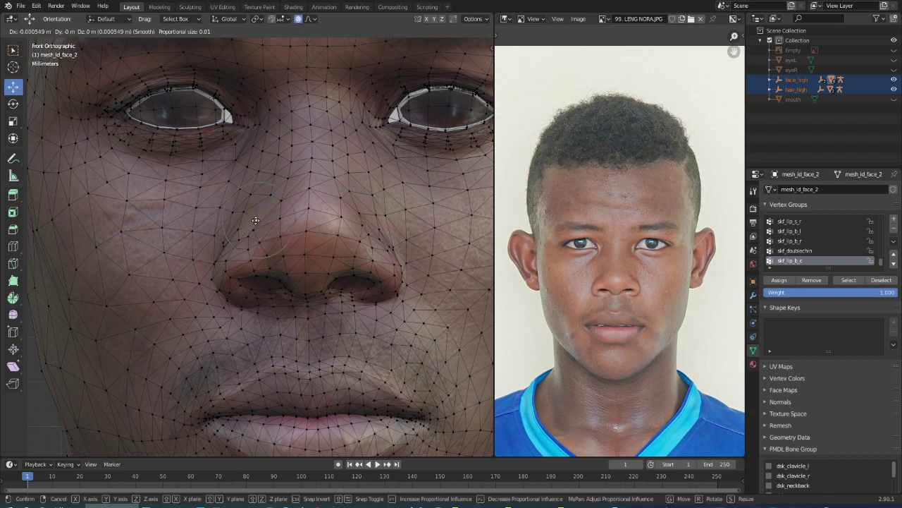
{"action": "left_click", "coordinate": [256, 221]}
- Reposition the upper nose bridge vertex and a lower nose vertex
{"action": "left_click", "coordinate": [307, 207]}
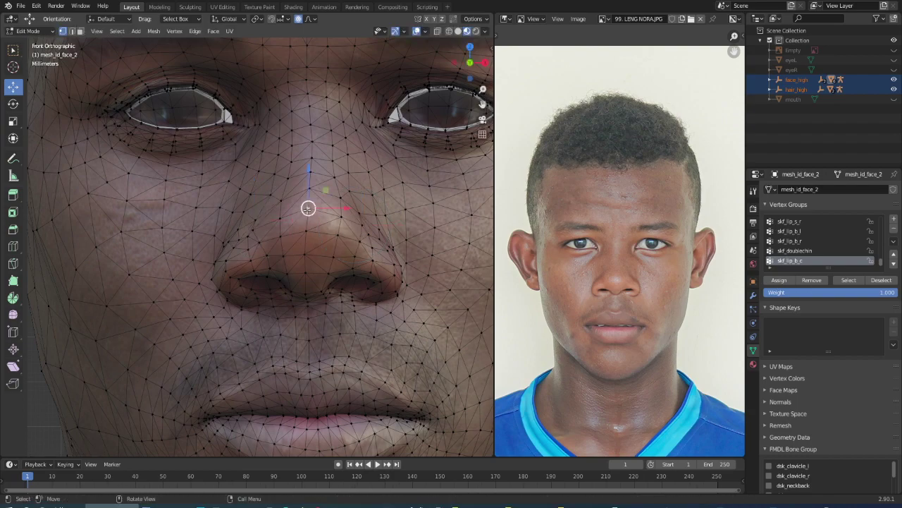
{"action": "left_click", "coordinate": [317, 190]}
{"action": "key", "text": "g"}
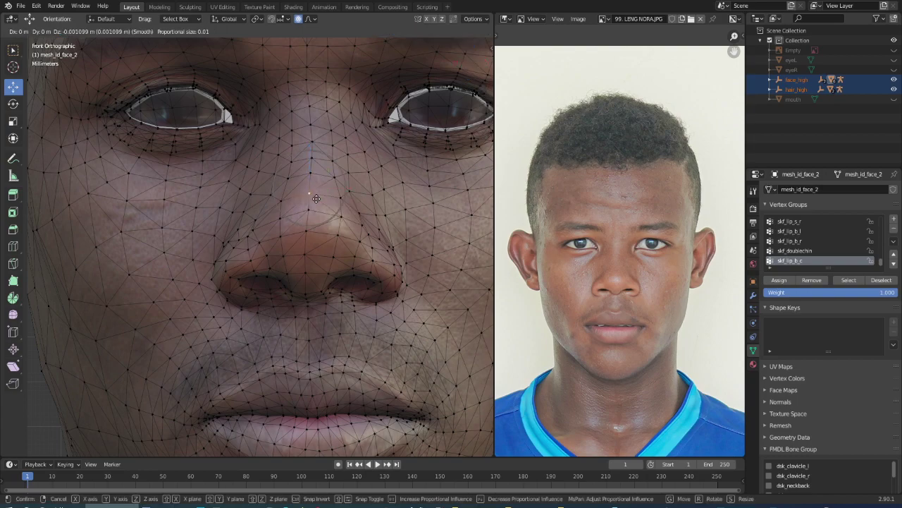
{"action": "left_click", "coordinate": [310, 192]}
{"action": "left_click", "coordinate": [309, 233]}
{"action": "key", "text": "g"}
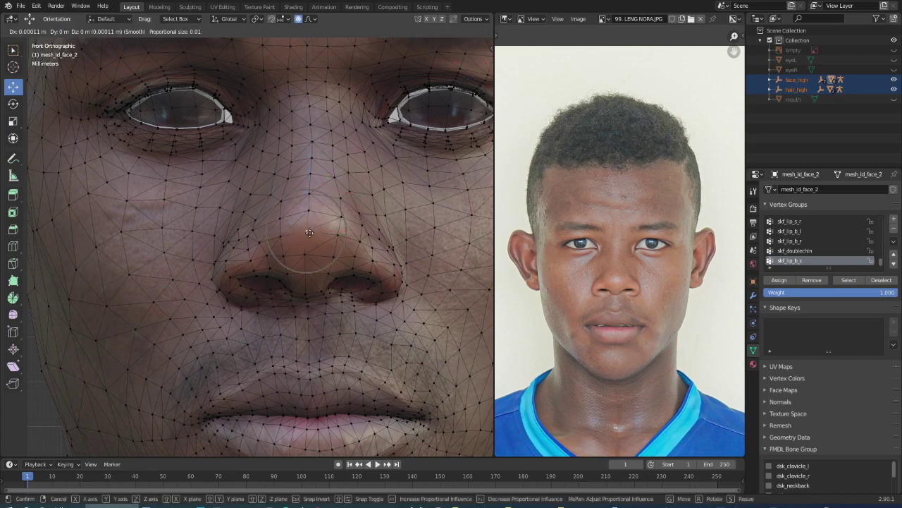
{"action": "left_click", "coordinate": [311, 235]}
- Scale the nose tip area down to about 0.72 with proportional editing
{"action": "key", "text": "s"}
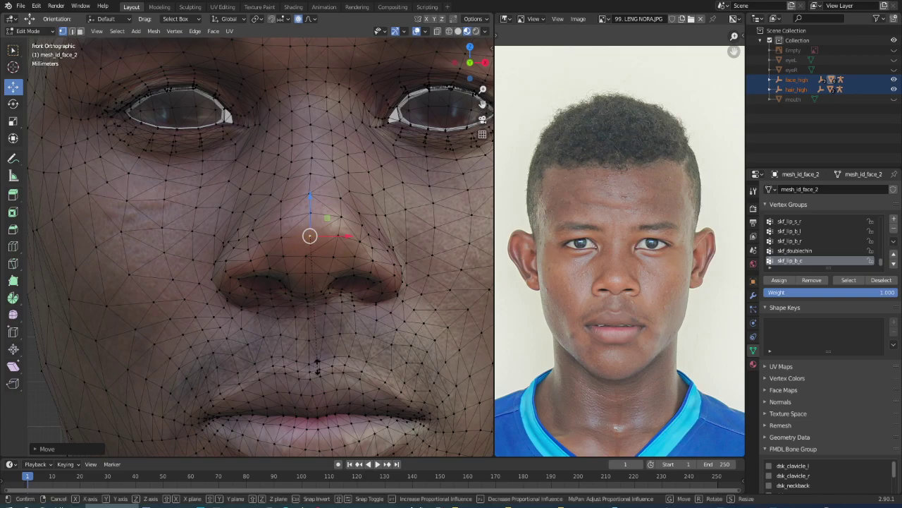
{"action": "scroll", "coordinate": [311, 344], "scroll_direction": "down", "scroll_amount": 3}
{"action": "scroll", "coordinate": [307, 337], "scroll_direction": "down", "scroll_amount": 4}
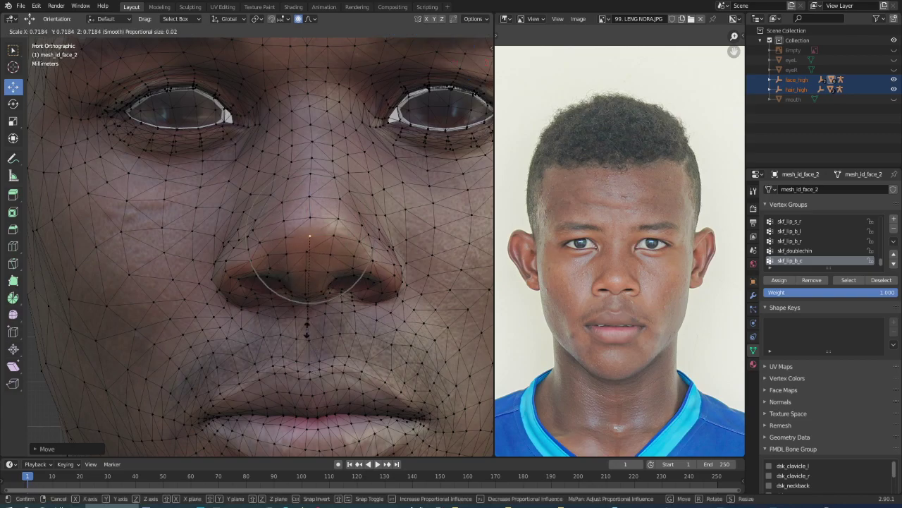
{"action": "left_click", "coordinate": [307, 338]}
{"action": "scroll", "coordinate": [289, 266], "scroll_direction": "up", "scroll_amount": 3}
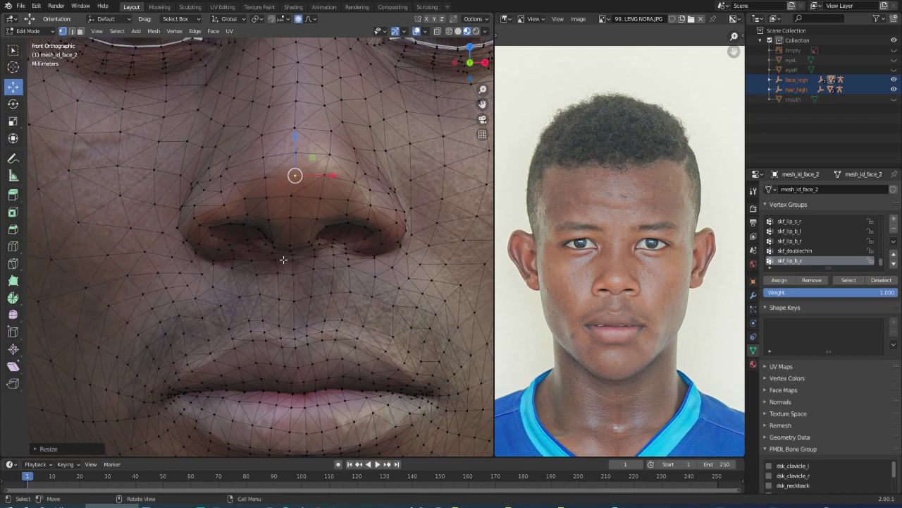
- Narrow the nostrils to about 0.78 along X, then return to Object Mode
{"action": "left_click", "coordinate": [275, 252]}
{"action": "left_click", "coordinate": [313, 256], "text": "shift"}
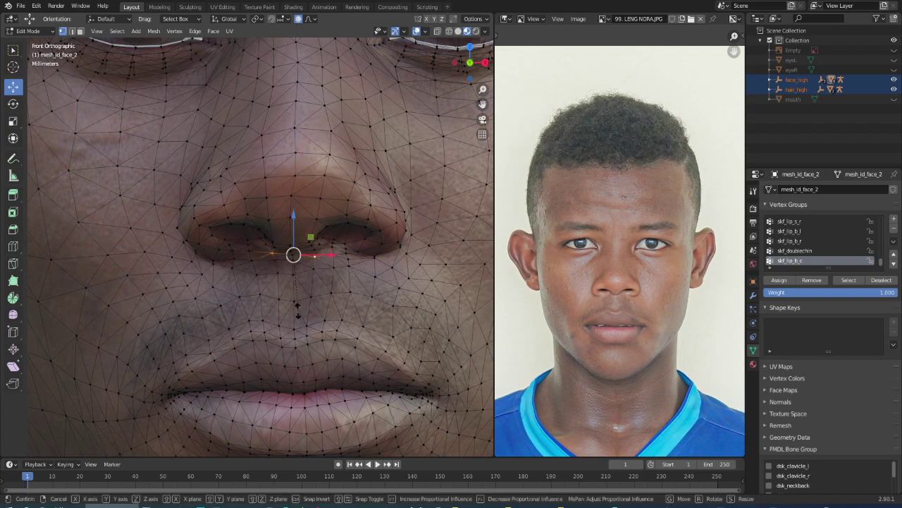
{"action": "key", "text": "s"}
{"action": "key", "text": "x"}
{"action": "scroll", "coordinate": [296, 302], "scroll_direction": "up", "scroll_amount": 3}
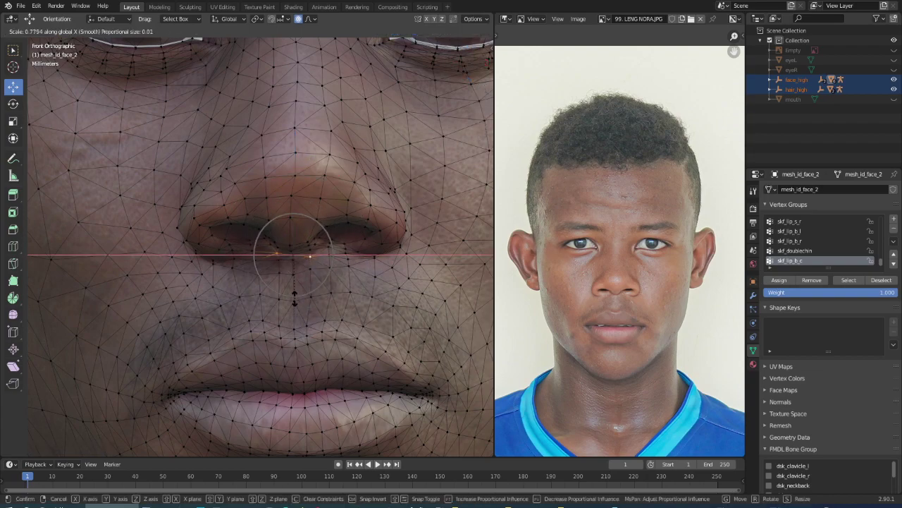
{"action": "left_click", "coordinate": [296, 289]}
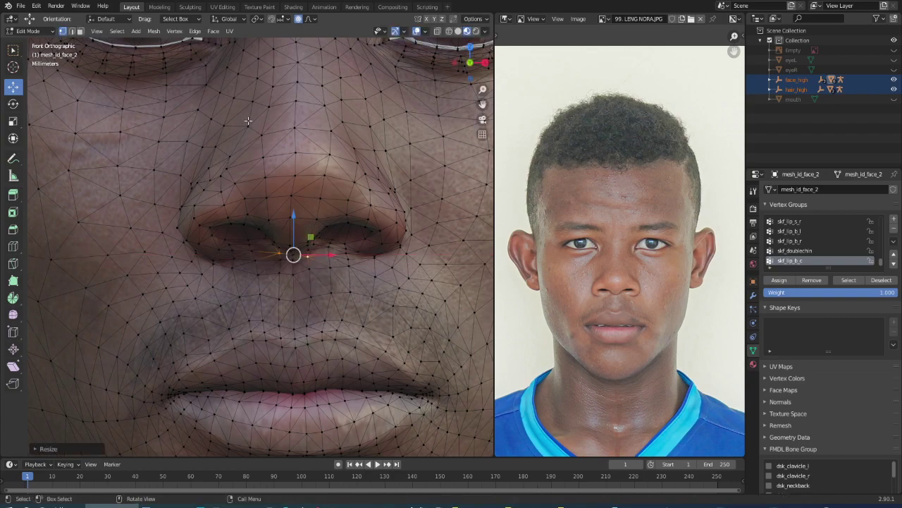
{"action": "left_click", "coordinate": [29, 31]}
{"action": "left_click", "coordinate": [35, 50]}
- Zoom and orbit to check the reshaped nose from the side, then return to Front view
{"action": "left_click", "coordinate": [148, 203]}
{"action": "scroll", "coordinate": [302, 332], "scroll_direction": "down", "scroll_amount": 3}
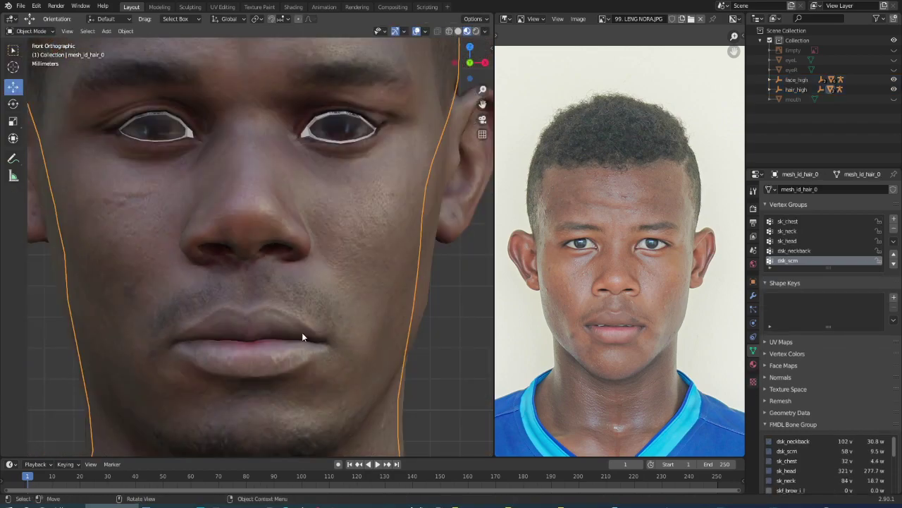
{"action": "scroll", "coordinate": [387, 352], "scroll_direction": "down", "scroll_amount": 2}
{"action": "left_click", "coordinate": [387, 352]}
{"action": "scroll", "coordinate": [282, 305], "scroll_direction": "up", "scroll_amount": 2}
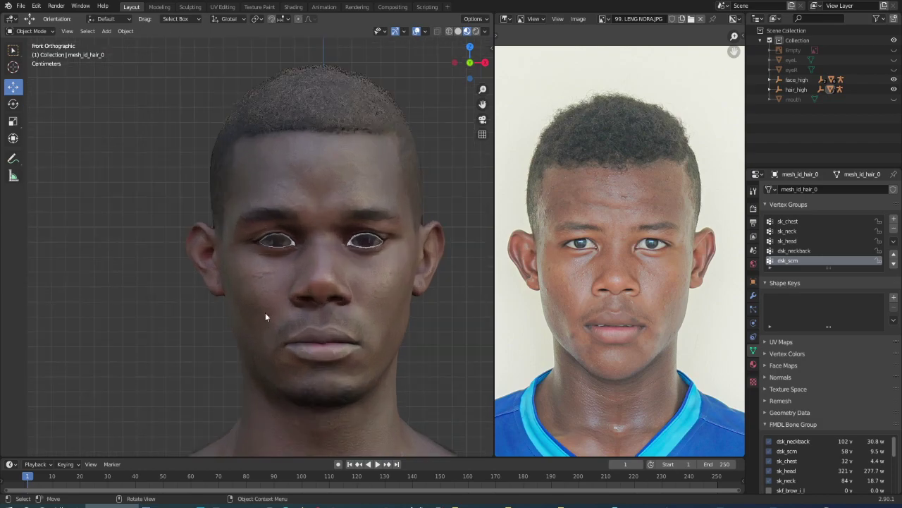
{"action": "scroll", "coordinate": [265, 316], "scroll_direction": "up", "scroll_amount": 1}
{"action": "scroll", "coordinate": [264, 316], "scroll_direction": "down", "scroll_amount": 1}
{"action": "scroll", "coordinate": [307, 187], "scroll_direction": "down", "scroll_amount": 1}
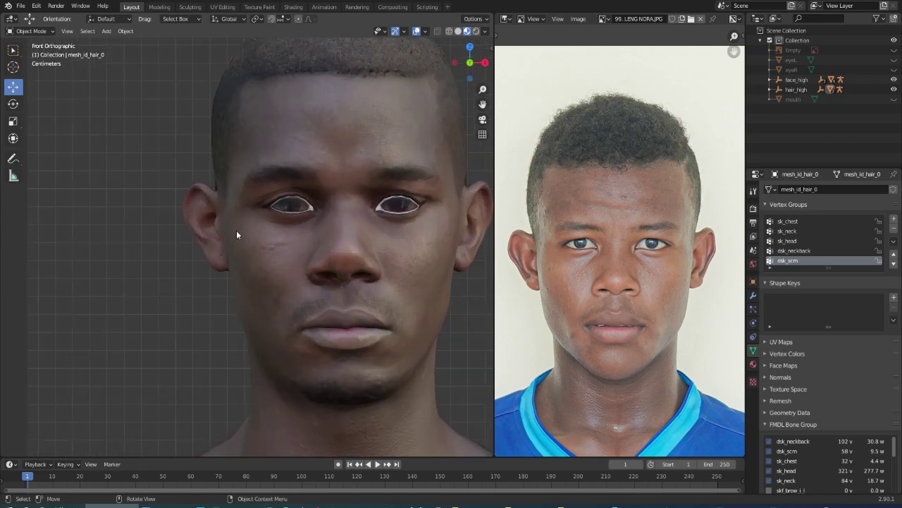
{"action": "scroll", "coordinate": [215, 188], "scroll_direction": "up", "scroll_amount": 2}
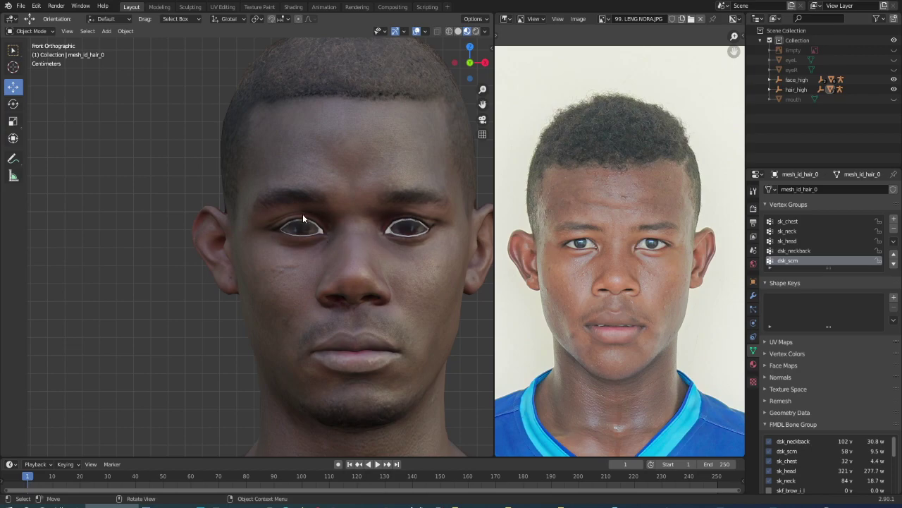
{"action": "scroll", "coordinate": [302, 214], "scroll_direction": "up", "scroll_amount": 1}
{"action": "scroll", "coordinate": [304, 218], "scroll_direction": "up", "scroll_amount": 1}
{"action": "scroll", "coordinate": [305, 219], "scroll_direction": "up", "scroll_amount": 1}
{"action": "scroll", "coordinate": [304, 219], "scroll_direction": "down", "scroll_amount": 2}
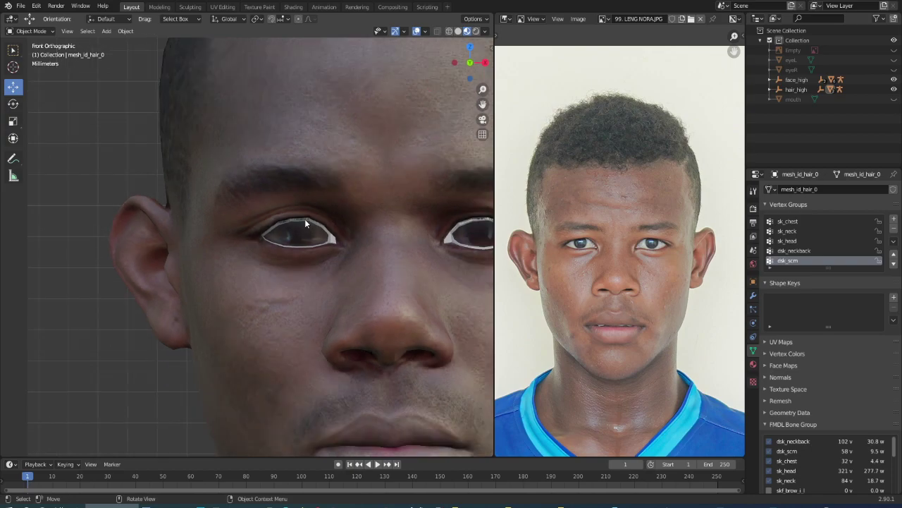
{"action": "scroll", "coordinate": [316, 222], "scroll_direction": "down", "scroll_amount": 2}
{"action": "scroll", "coordinate": [346, 236], "scroll_direction": "down", "scroll_amount": 1}
{"action": "mouse_move", "coordinate": [360, 247]}
{"action": "middle_mouse_down"}
{"action": "mouse_move", "coordinate": [451, 249]}
{"action": "mouse_move", "coordinate": [479, 230]}
{"action": "mouse_move", "coordinate": [328, 241]}
{"action": "mouse_move", "coordinate": [373, 270]}
{"action": "mouse_move", "coordinate": [485, 256]}
{"action": "mouse_move", "coordinate": [486, 239]}
{"action": "mouse_move", "coordinate": [278, 243]}
{"action": "mouse_move", "coordinate": [427, 298]}
{"action": "mouse_move", "coordinate": [434, 286]}
{"action": "mouse_move", "coordinate": [426, 290]}
{"action": "mouse_move", "coordinate": [487, 286]}
{"action": "middle_mouse_up"}
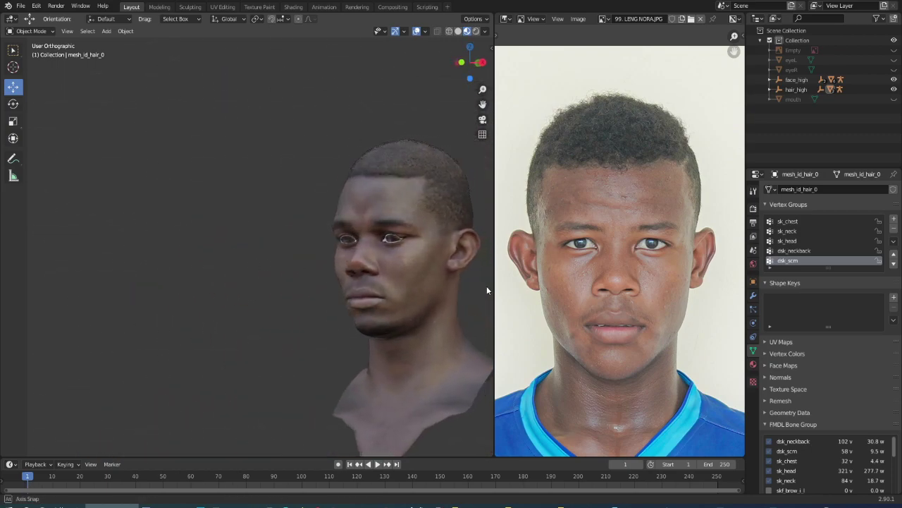
{"action": "key", "text": "KP_1"}
{"action": "scroll", "coordinate": [356, 275], "scroll_direction": "up", "scroll_amount": 2}
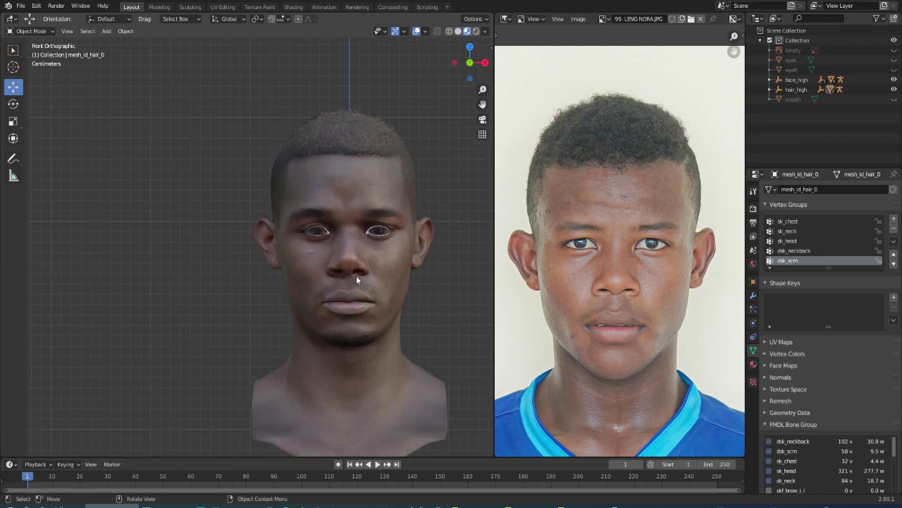
{"action": "scroll", "coordinate": [358, 275], "scroll_direction": "up", "scroll_amount": 1}
{"action": "scroll", "coordinate": [360, 249], "scroll_direction": "up", "scroll_amount": 1}
- Select the face mesh and switch it into Edit Mode
{"action": "left_click", "coordinate": [359, 251]}
{"action": "key", "text": "a"}
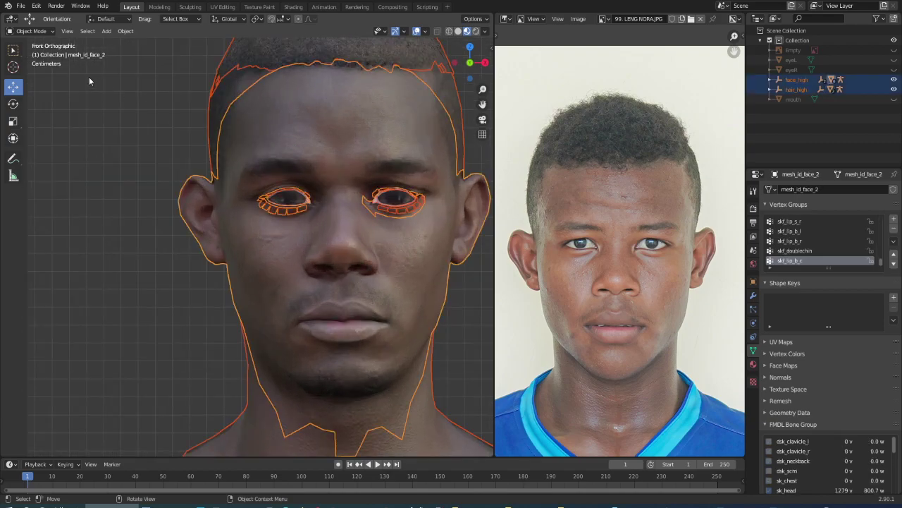
{"action": "left_click", "coordinate": [31, 31]}
{"action": "left_click", "coordinate": [31, 56]}
{"action": "scroll", "coordinate": [268, 270], "scroll_direction": "up", "scroll_amount": 2}
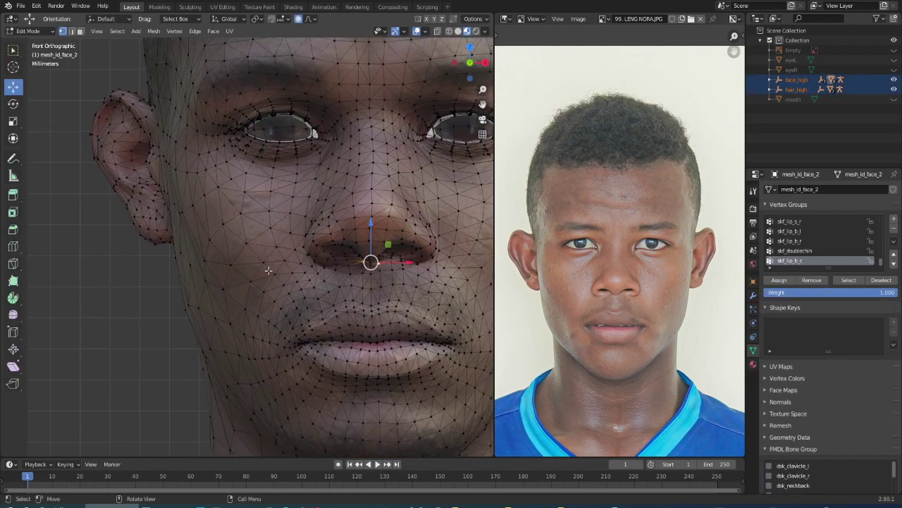
- Scale the left cheek vertices inward to about 0.77 with smooth falloff
{"action": "left_click", "coordinate": [226, 247]}
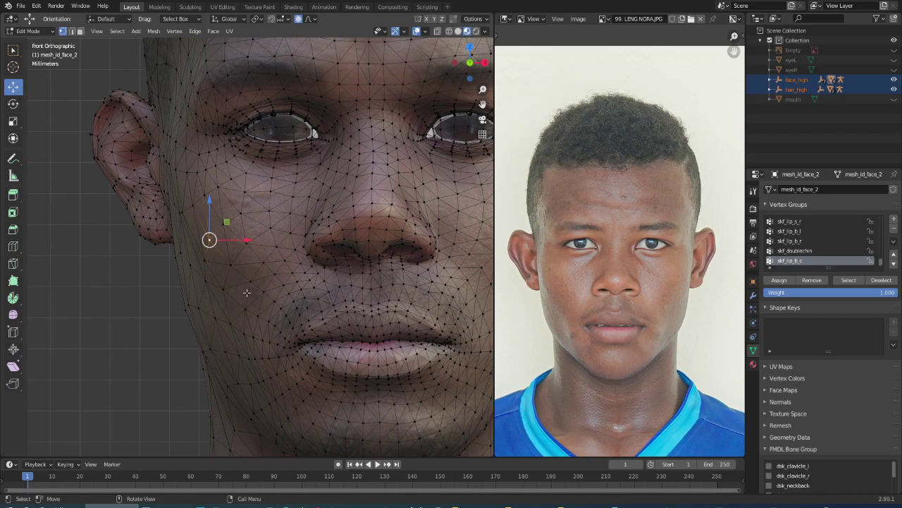
{"action": "left_click", "coordinate": [221, 268], "text": "shift"}
{"action": "scroll", "coordinate": [238, 304], "scroll_direction": "down", "scroll_amount": 1}
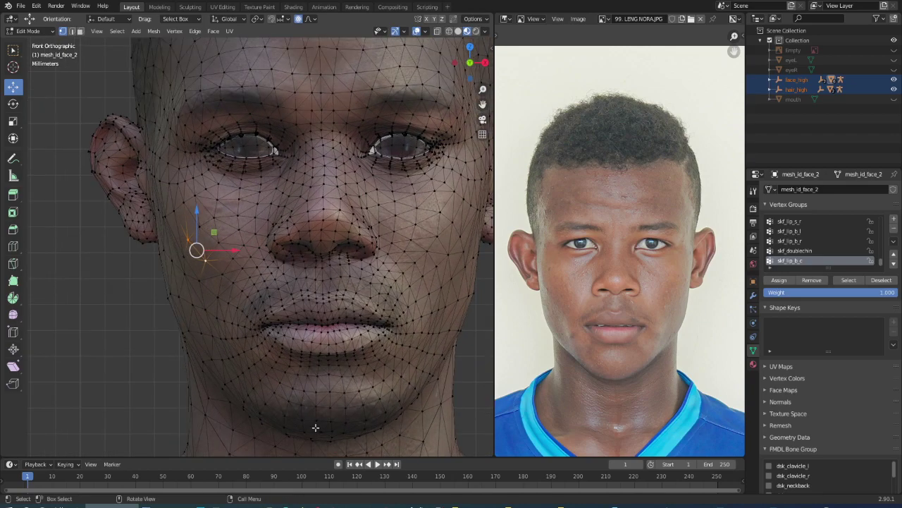
{"action": "key", "text": "s"}
{"action": "scroll", "coordinate": [304, 423], "scroll_direction": "down", "scroll_amount": 4}
{"action": "scroll", "coordinate": [303, 423], "scroll_direction": "down", "scroll_amount": 4}
{"action": "scroll", "coordinate": [300, 415], "scroll_direction": "down", "scroll_amount": 5}
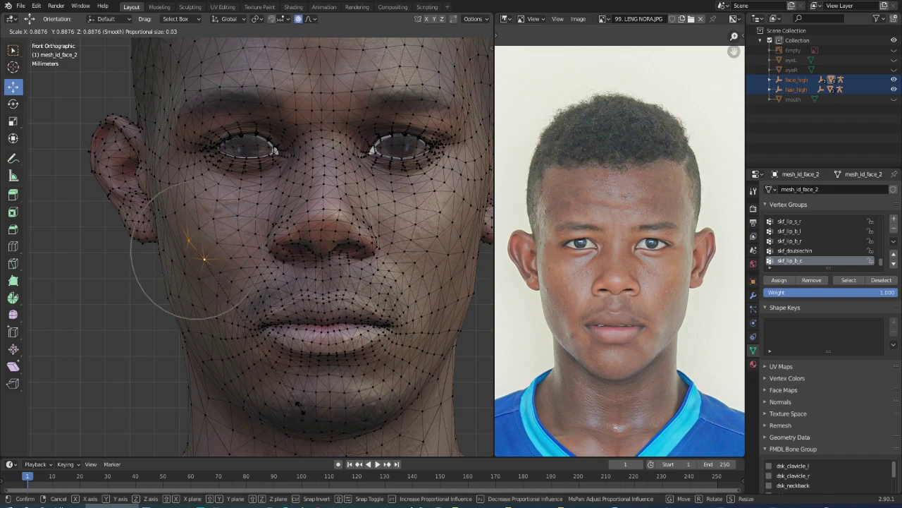
{"action": "scroll", "coordinate": [285, 390], "scroll_direction": "down", "scroll_amount": 1}
{"action": "scroll", "coordinate": [285, 390], "scroll_direction": "down", "scroll_amount": 1}
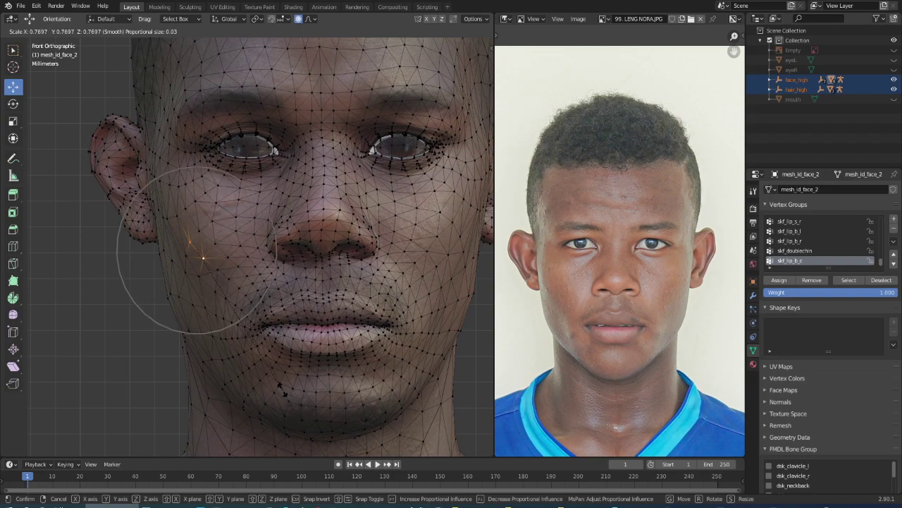
{"action": "left_click", "coordinate": [281, 386]}
- Scale the right cheek inward to about 0.94, then return to Object Mode and deselect
{"action": "left_click", "coordinate": [434, 237]}
{"action": "left_click", "coordinate": [445, 229]}
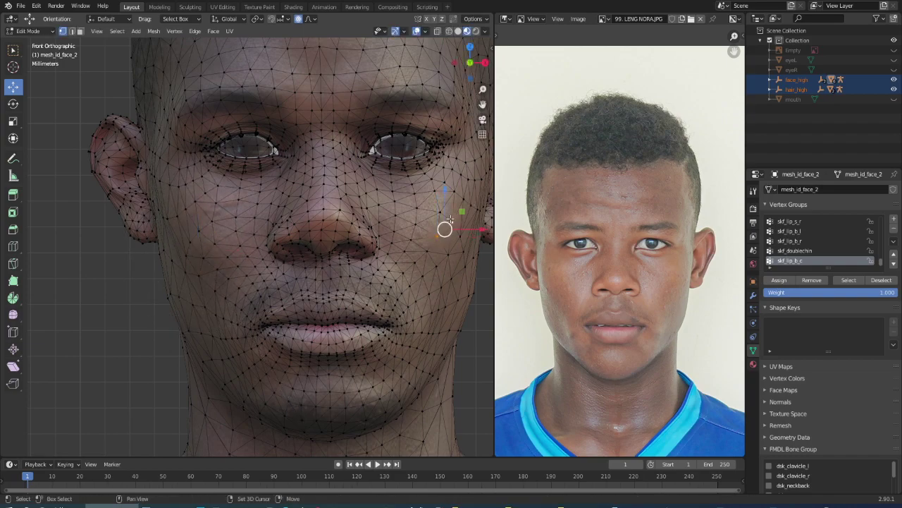
{"action": "key", "text": "s"}
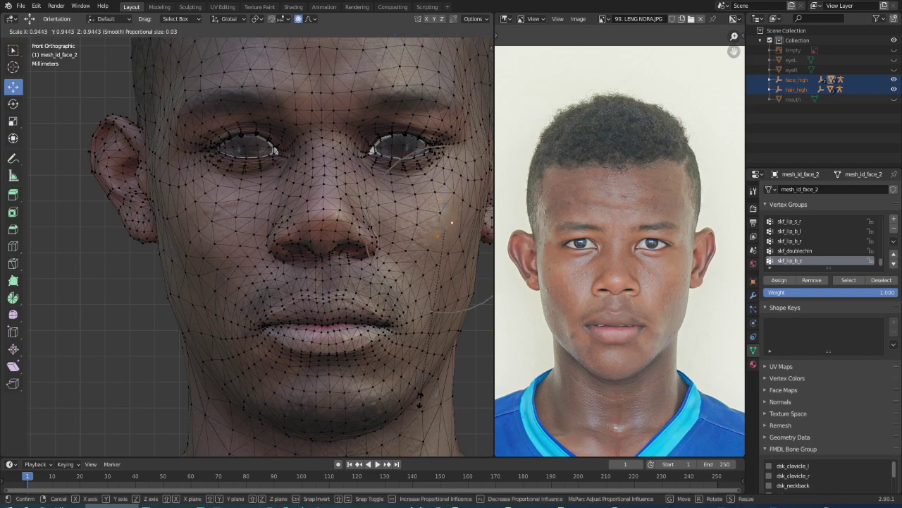
{"action": "left_click", "coordinate": [408, 382]}
{"action": "scroll", "coordinate": [409, 382], "scroll_direction": "down", "scroll_amount": 3}
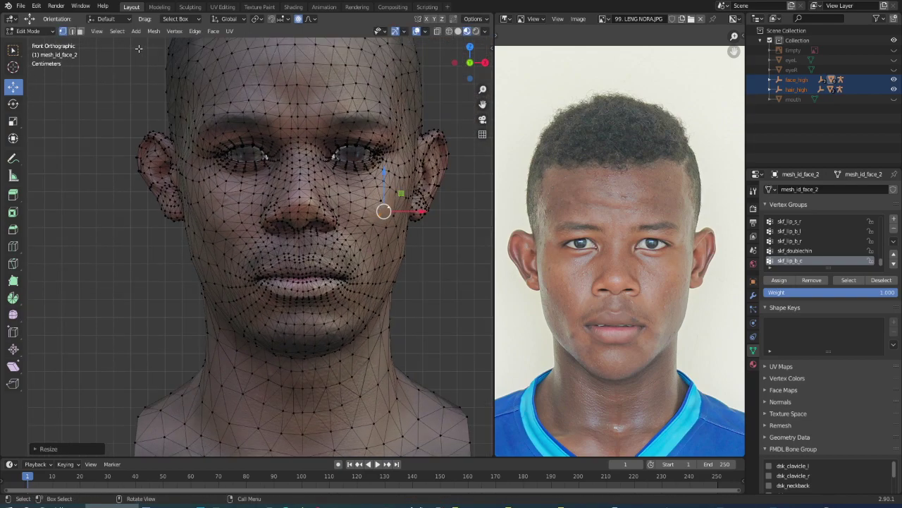
{"action": "left_click", "coordinate": [32, 31]}
{"action": "left_click", "coordinate": [29, 42]}
{"action": "left_click", "coordinate": [93, 195]}
{"action": "scroll", "coordinate": [197, 342], "scroll_direction": "down", "scroll_amount": 2}
- Select the face_high and hair_high objects and enter Edit Mode
{"action": "scroll", "coordinate": [240, 304], "scroll_direction": "down", "scroll_amount": 1}
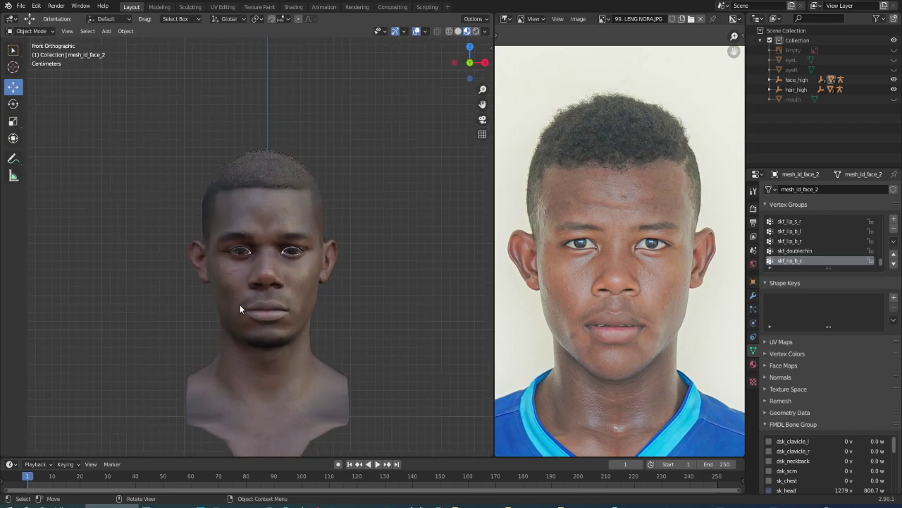
{"action": "scroll", "coordinate": [237, 303], "scroll_direction": "up", "scroll_amount": 2}
{"action": "scroll", "coordinate": [257, 230], "scroll_direction": "down", "scroll_amount": 1}
{"action": "scroll", "coordinate": [258, 230], "scroll_direction": "up", "scroll_amount": 2}
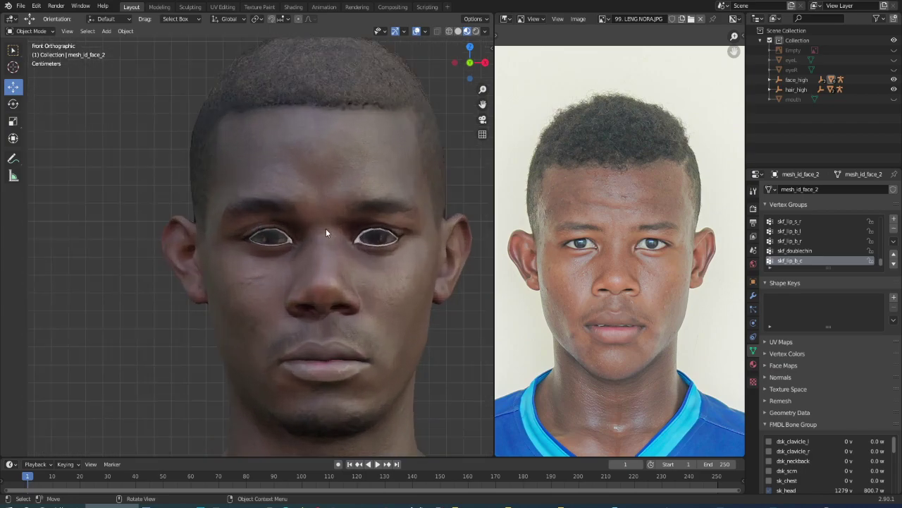
{"action": "scroll", "coordinate": [326, 232], "scroll_direction": "down", "scroll_amount": 2}
{"action": "scroll", "coordinate": [334, 341], "scroll_direction": "up", "scroll_amount": 2}
{"action": "key", "text": "a"}
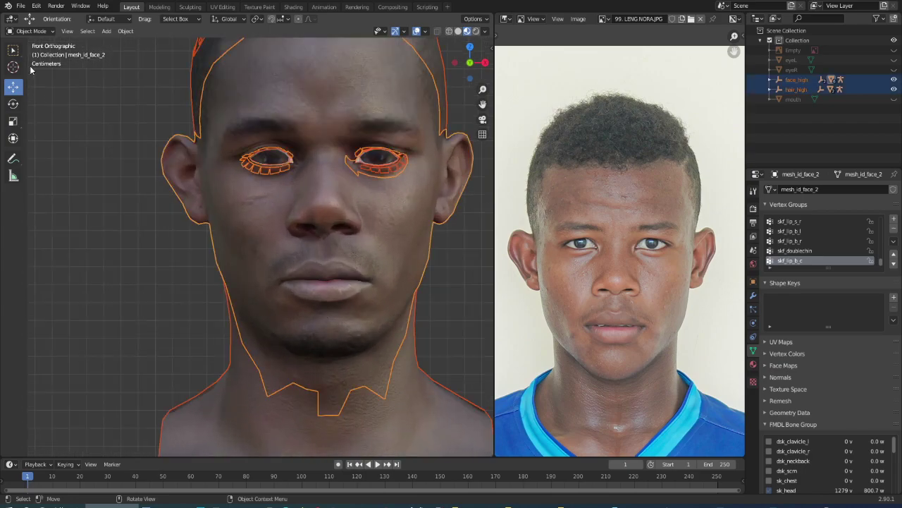
{"action": "left_click", "coordinate": [28, 31]}
{"action": "left_click", "coordinate": [28, 51]}
{"action": "scroll", "coordinate": [244, 357], "scroll_direction": "up", "scroll_amount": 3}
{"action": "scroll", "coordinate": [244, 358], "scroll_direction": "up", "scroll_amount": 2}
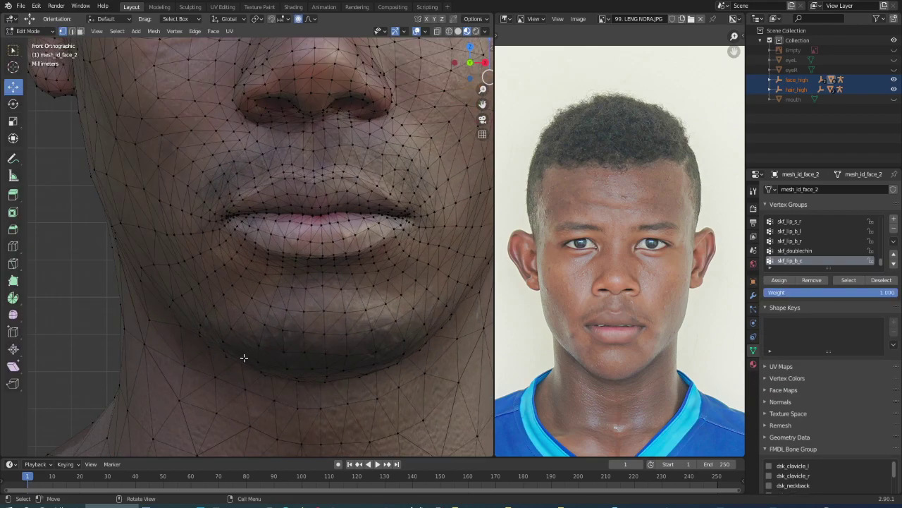
- Select the vertices along the chin's lower jawline
{"action": "left_click", "coordinate": [226, 356]}
{"action": "left_click", "coordinate": [426, 344], "text": "shift"}
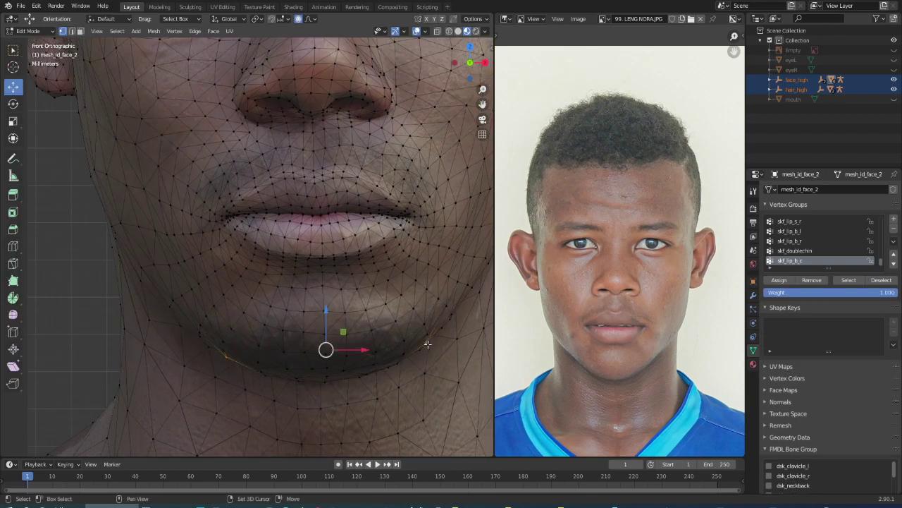
{"action": "left_click", "coordinate": [321, 384], "text": "ctrl"}
{"action": "left_click", "coordinate": [265, 376], "text": "ctrl"}
{"action": "left_click", "coordinate": [397, 366], "text": "ctrl"}
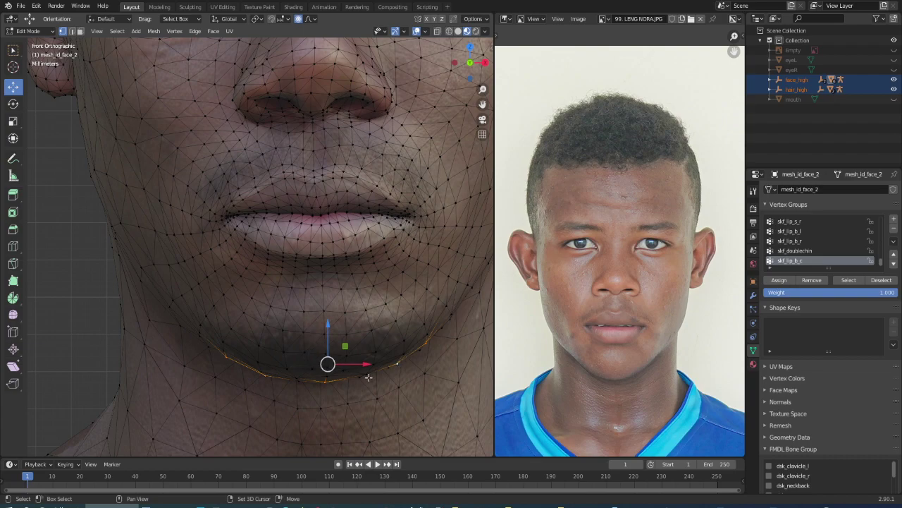
{"action": "left_click", "coordinate": [346, 381], "text": "ctrl"}
{"action": "scroll", "coordinate": [339, 384], "scroll_direction": "down", "scroll_amount": 2}
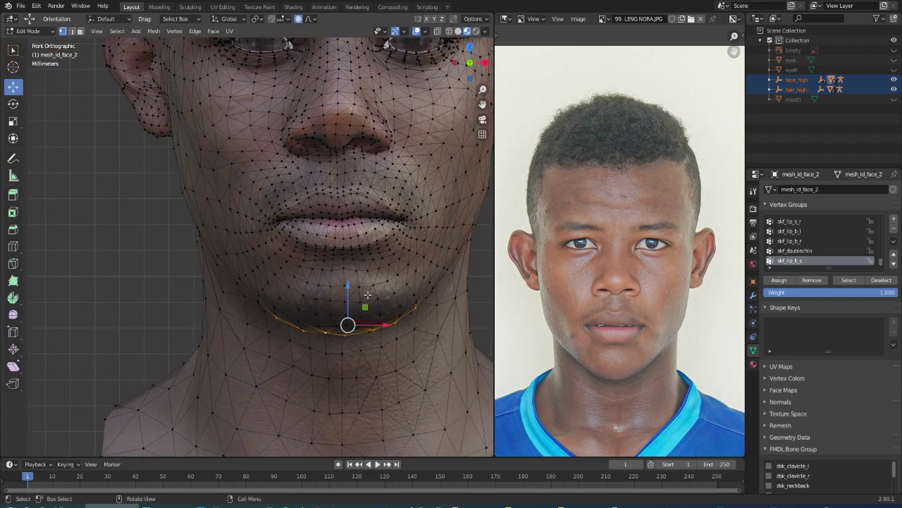
{"action": "middle_click_drag", "start_coordinate": [386, 402], "coordinate": [379, 390], "text": "shift"}
- Scale the chin jawline to about 0.87 along X with proportional editing
{"action": "key", "text": "s"}
{"action": "key", "text": "x"}
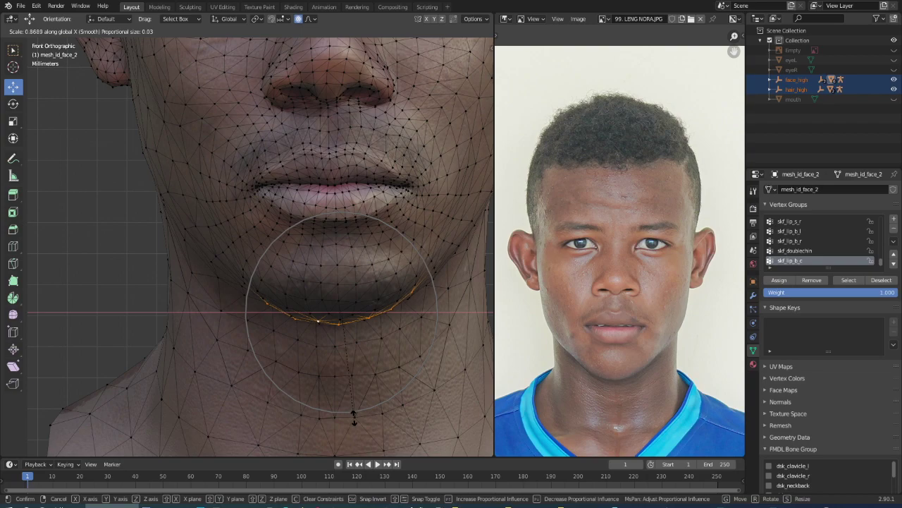
{"action": "scroll", "coordinate": [354, 418], "scroll_direction": "down", "scroll_amount": 2}
{"action": "scroll", "coordinate": [353, 418], "scroll_direction": "down", "scroll_amount": 1}
{"action": "scroll", "coordinate": [354, 418], "scroll_direction": "down", "scroll_amount": 2}
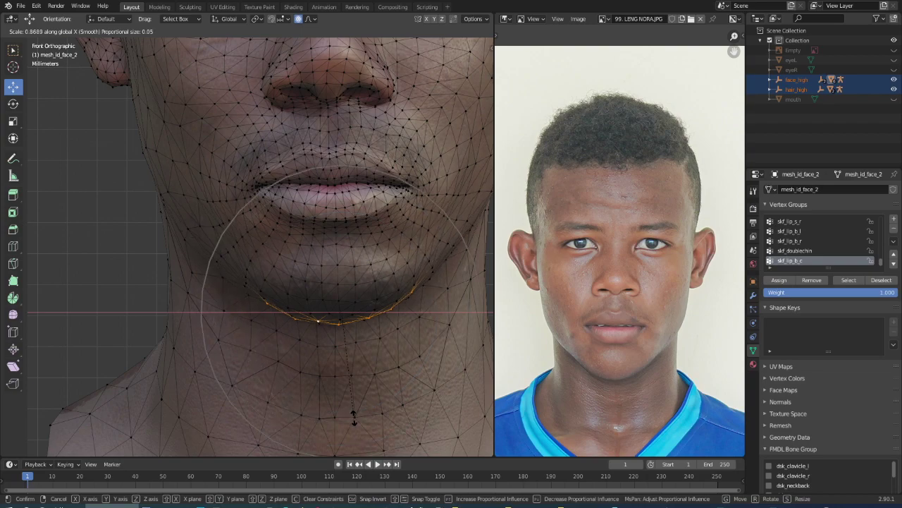
{"action": "left_click", "coordinate": [348, 414]}
{"action": "scroll", "coordinate": [309, 350], "scroll_direction": "down", "scroll_amount": 4}
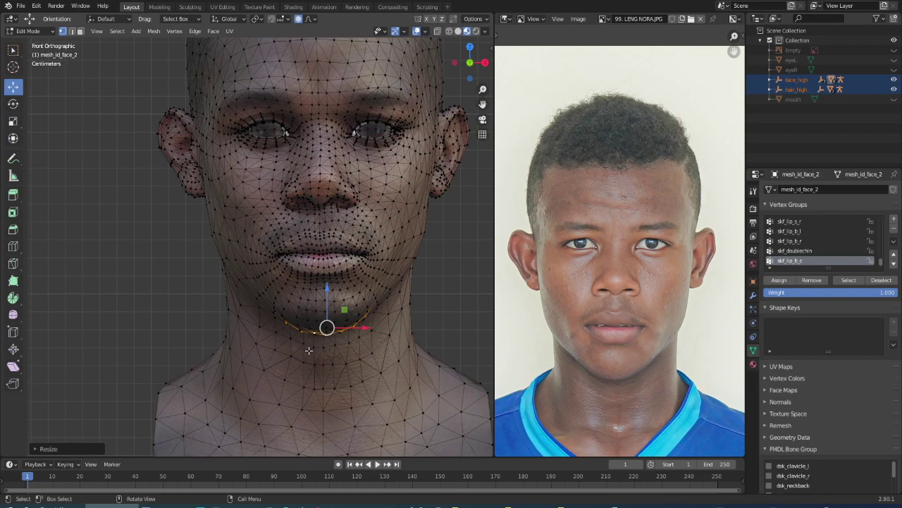
{"action": "left_click", "coordinate": [27, 31]}
- Return to Object Mode and deselect the head
{"action": "left_click", "coordinate": [32, 43]}
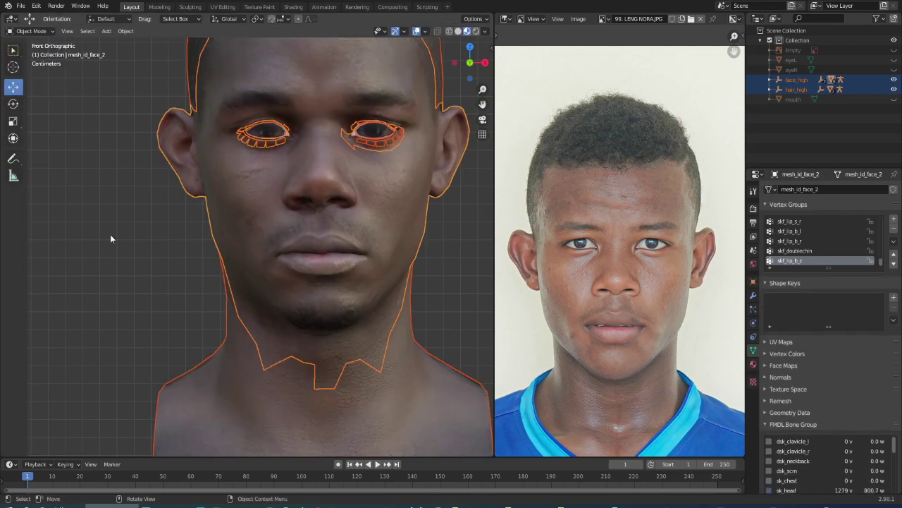
{"action": "left_click", "coordinate": [110, 234]}
{"action": "scroll", "coordinate": [426, 230], "scroll_direction": "down", "scroll_amount": 1}
{"action": "scroll", "coordinate": [300, 205], "scroll_direction": "down", "scroll_amount": 2}
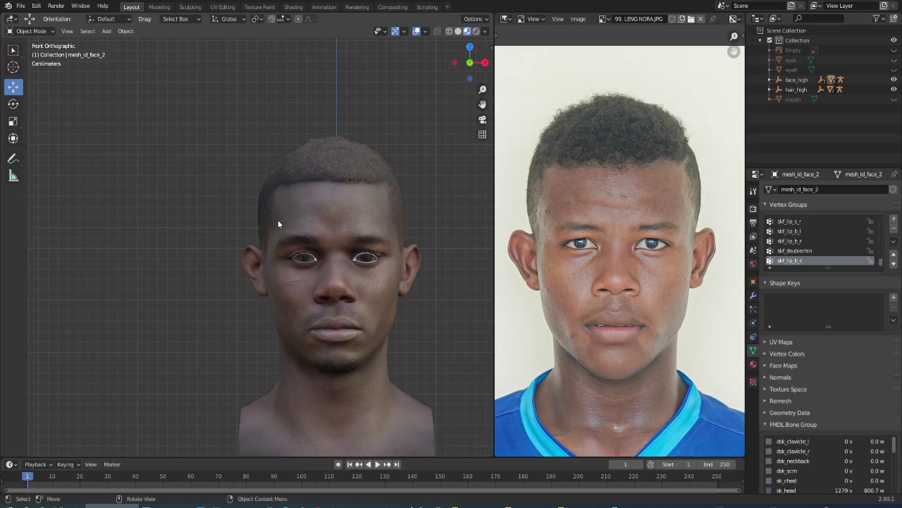
{"action": "scroll", "coordinate": [359, 266], "scroll_direction": "up", "scroll_amount": 4}
{"action": "scroll", "coordinate": [358, 268], "scroll_direction": "up", "scroll_amount": 1}
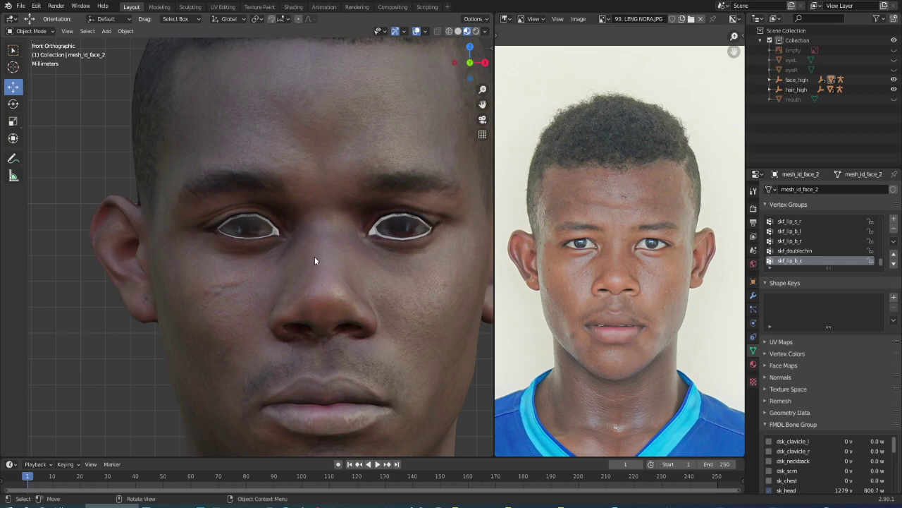
{"action": "scroll", "coordinate": [314, 256], "scroll_direction": "up", "scroll_amount": 1}
- Select face_high and hair_high and switch into Edit Mode, zoomed on the eye
{"action": "key", "text": "a"}
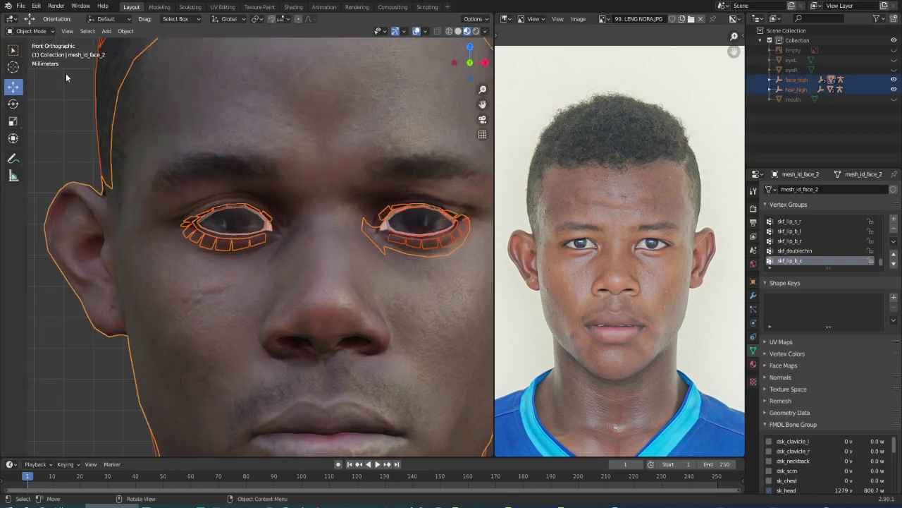
{"action": "left_click", "coordinate": [31, 31]}
{"action": "left_click", "coordinate": [28, 54]}
{"action": "scroll", "coordinate": [326, 201], "scroll_direction": "up", "scroll_amount": 4}
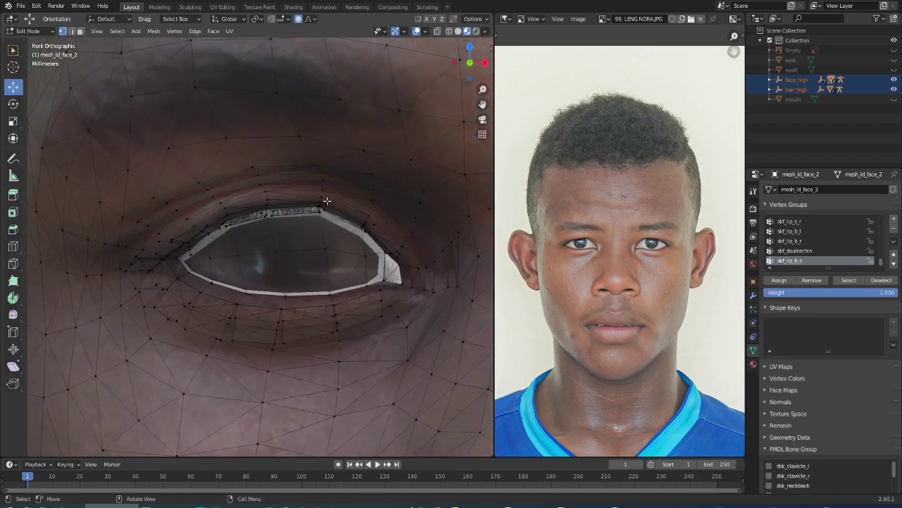
- Lower three upper-eyelid vertices vertically (Z) with a widened proportional falloff
{"action": "left_click", "coordinate": [252, 167]}
{"action": "left_click", "coordinate": [321, 169], "text": "shift"}
{"action": "left_click", "coordinate": [368, 173], "text": "shift"}
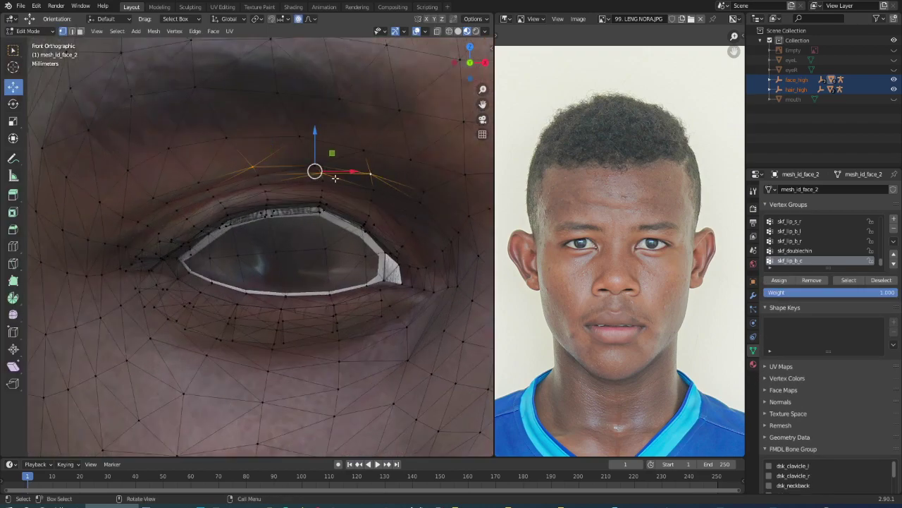
{"action": "key", "text": "g"}
{"action": "key", "text": "z"}
{"action": "scroll", "coordinate": [314, 138], "scroll_direction": "up", "scroll_amount": 5}
{"action": "scroll", "coordinate": [314, 139], "scroll_direction": "up", "scroll_amount": 8}
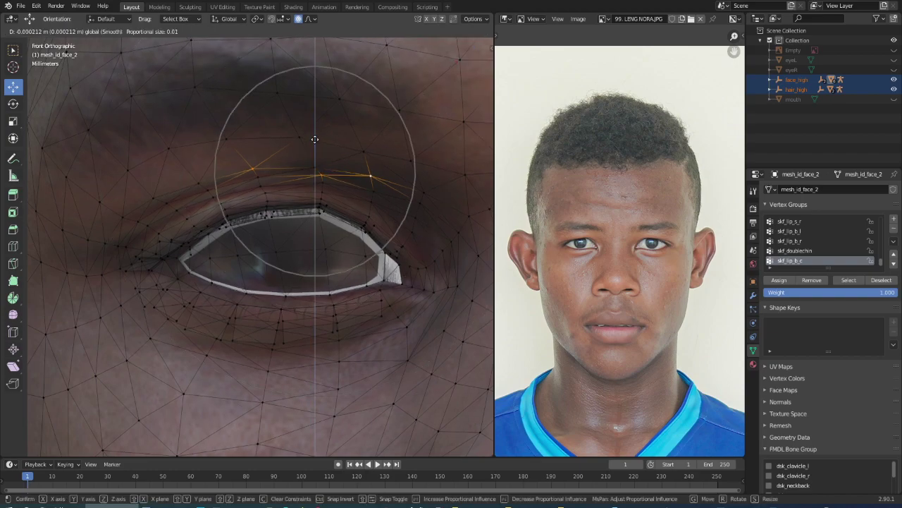
{"action": "scroll", "coordinate": [315, 138], "scroll_direction": "up", "scroll_amount": 7}
{"action": "scroll", "coordinate": [314, 139], "scroll_direction": "up", "scroll_amount": 3}
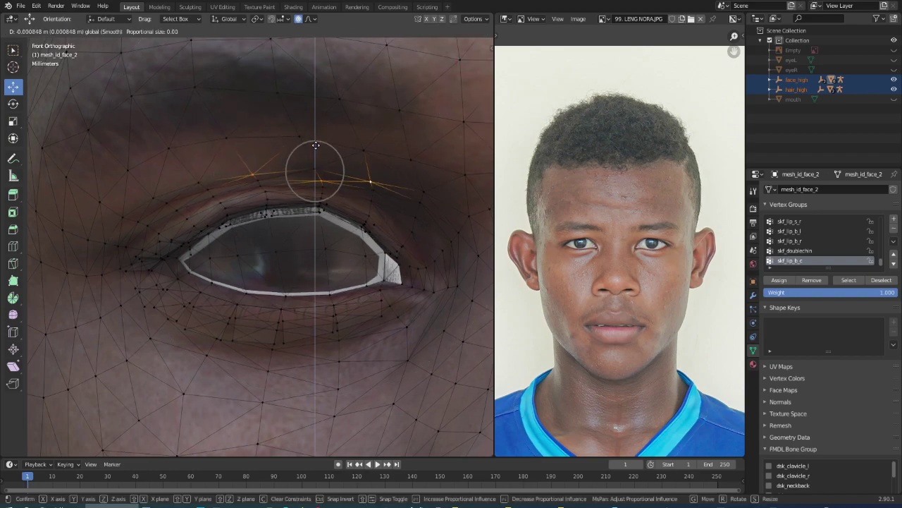
{"action": "left_click", "coordinate": [316, 145]}
- Nudge a single brow vertex above the eye, then pick a vertex above the eye corner
{"action": "left_click", "coordinate": [387, 162]}
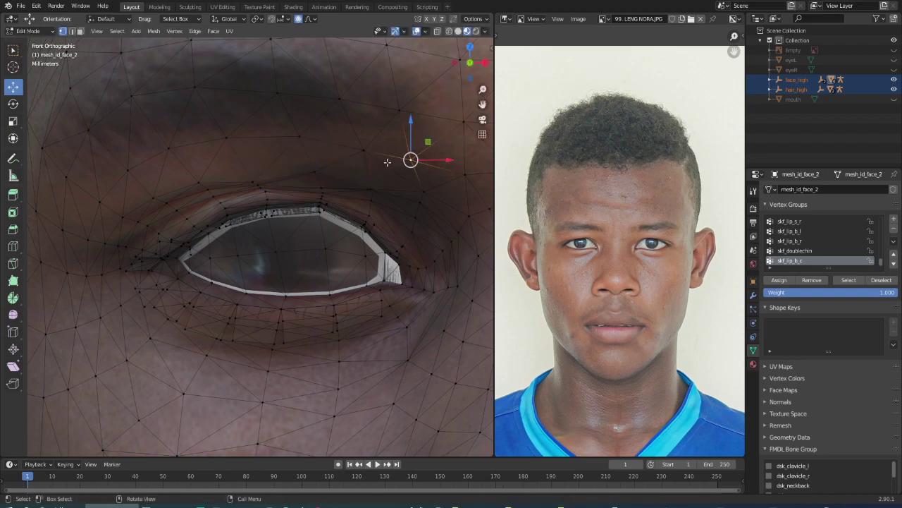
{"action": "key", "text": "g"}
{"action": "left_click", "coordinate": [312, 179]}
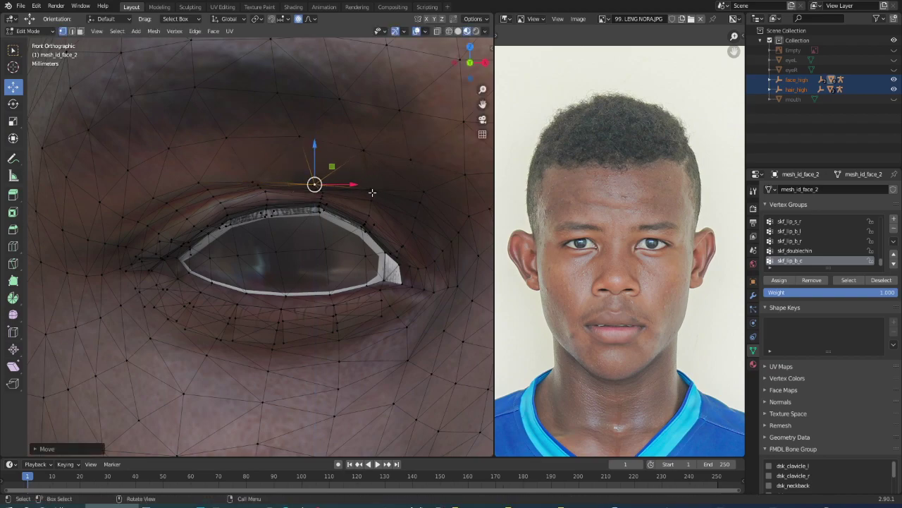
{"action": "left_click", "coordinate": [374, 189]}
{"action": "key", "text": "g"}
{"action": "right_click", "coordinate": [373, 191]}
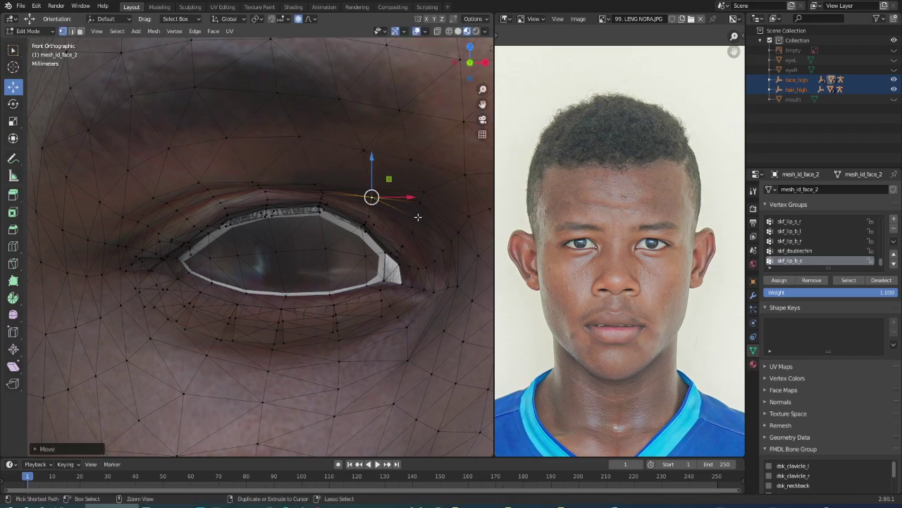
- After a few cancelled attempts, move the vertex above the eye corner with an enlarged falloff
{"action": "key", "text": "w"}
{"action": "scroll", "coordinate": [390, 191], "scroll_direction": "up", "scroll_amount": 4}
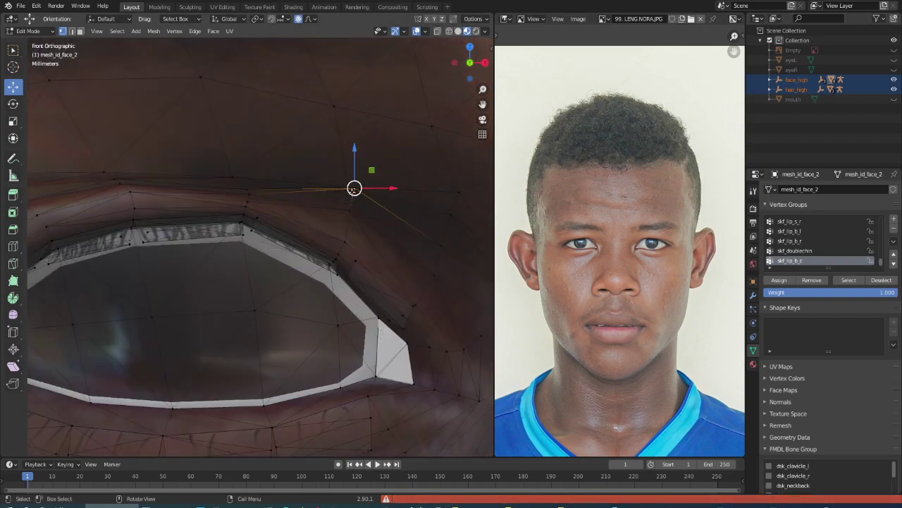
{"action": "key", "text": "g"}
{"action": "right_click", "coordinate": [349, 206]}
{"action": "key", "text": "g"}
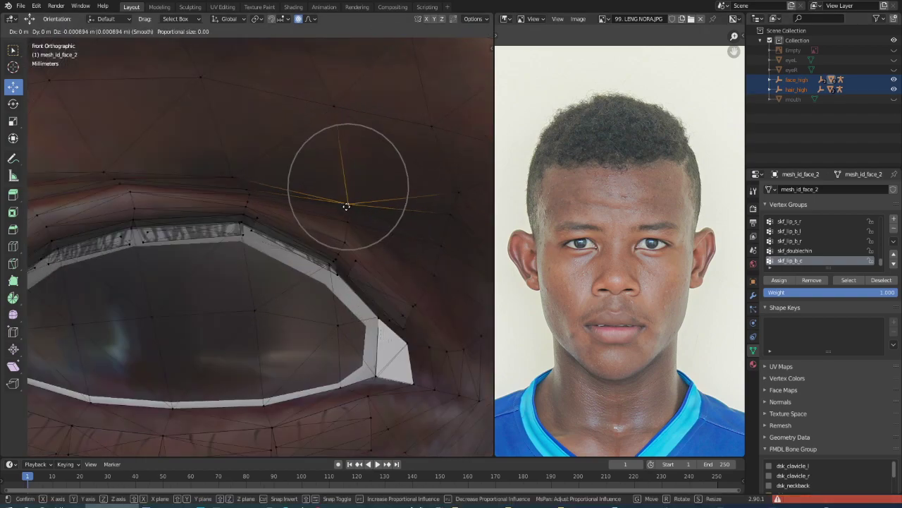
{"action": "right_click", "coordinate": [349, 206]}
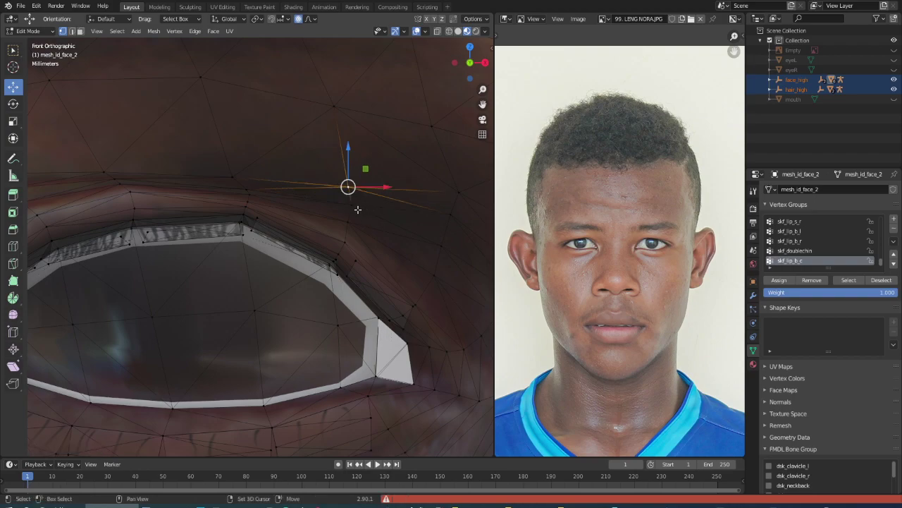
{"action": "key", "text": "g"}
{"action": "scroll", "coordinate": [349, 200], "scroll_direction": "up", "scroll_amount": 2}
{"action": "scroll", "coordinate": [350, 201], "scroll_direction": "up", "scroll_amount": 2}
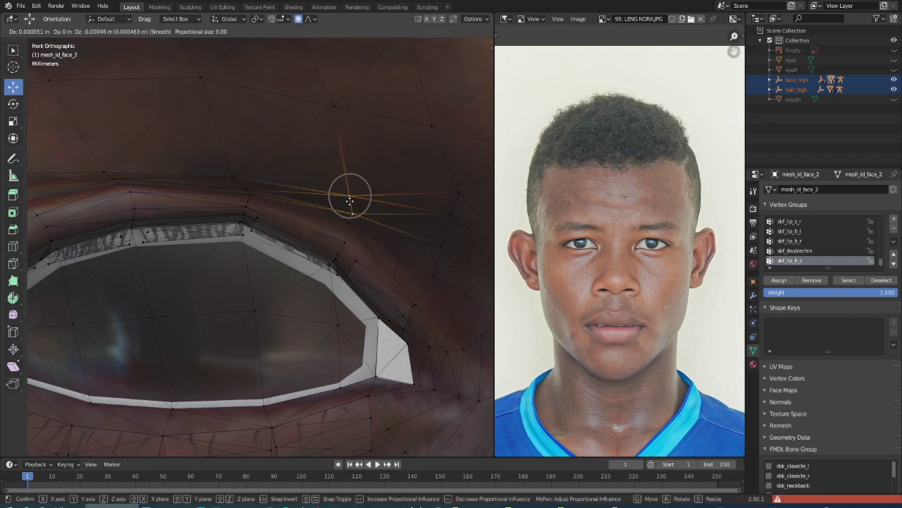
{"action": "scroll", "coordinate": [348, 198], "scroll_direction": "up", "scroll_amount": 1}
{"action": "scroll", "coordinate": [346, 195], "scroll_direction": "up", "scroll_amount": 1}
{"action": "left_click", "coordinate": [366, 208]}
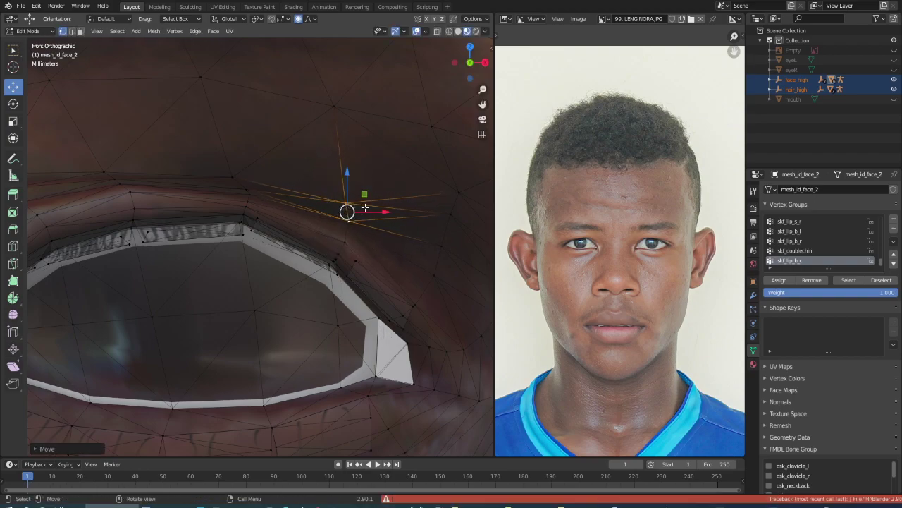
- Shift a skin vertex above the eye corner with a reduced proportional falloff
{"action": "left_click", "coordinate": [457, 205]}
{"action": "key", "text": "g"}
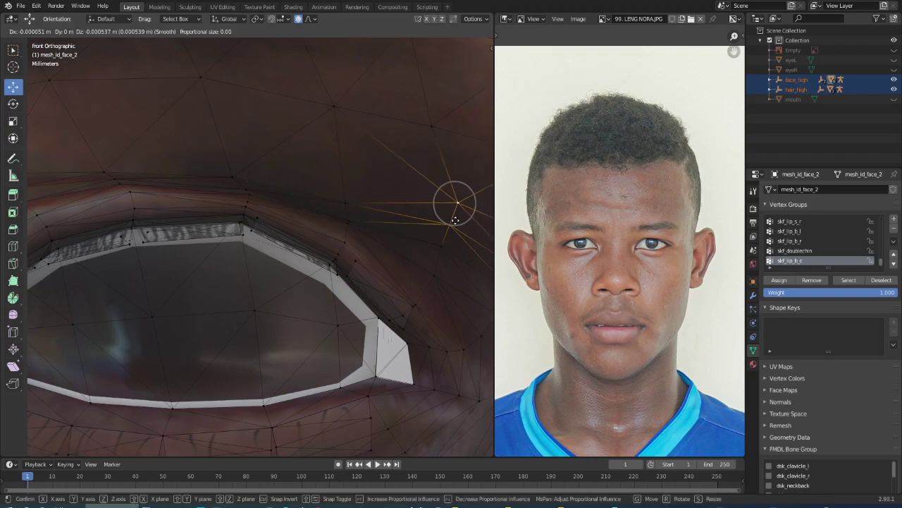
{"action": "scroll", "coordinate": [455, 220], "scroll_direction": "down", "scroll_amount": 3}
{"action": "scroll", "coordinate": [455, 222], "scroll_direction": "down", "scroll_amount": 3}
{"action": "scroll", "coordinate": [453, 224], "scroll_direction": "down", "scroll_amount": 3}
{"action": "scroll", "coordinate": [451, 228], "scroll_direction": "down", "scroll_amount": 3}
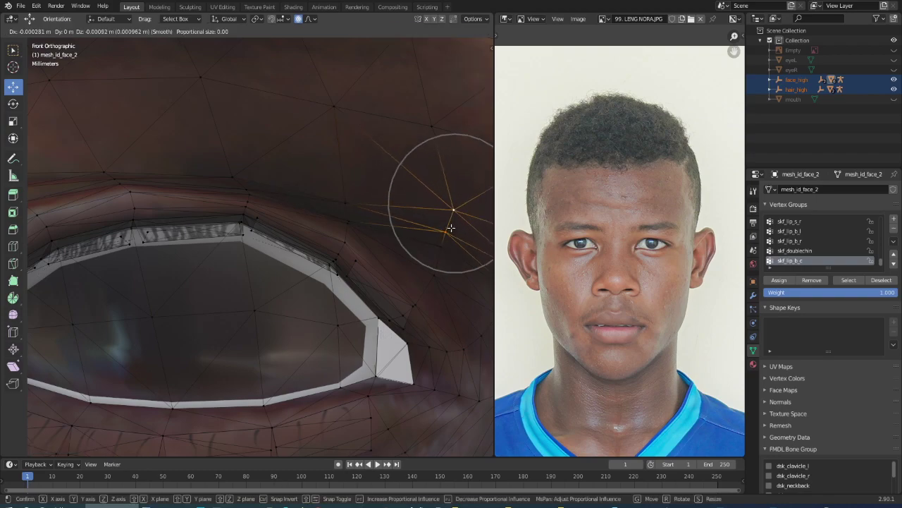
{"action": "left_click", "coordinate": [451, 228]}
{"action": "scroll", "coordinate": [423, 240], "scroll_direction": "down", "scroll_amount": 3}
{"action": "scroll", "coordinate": [409, 239], "scroll_direction": "up", "scroll_amount": 3}
- Adjust the next vertex near the eye corner with two small soft-falloff moves
{"action": "left_click", "coordinate": [383, 233]}
{"action": "key", "text": "g"}
{"action": "scroll", "coordinate": [378, 242], "scroll_direction": "down", "scroll_amount": 3}
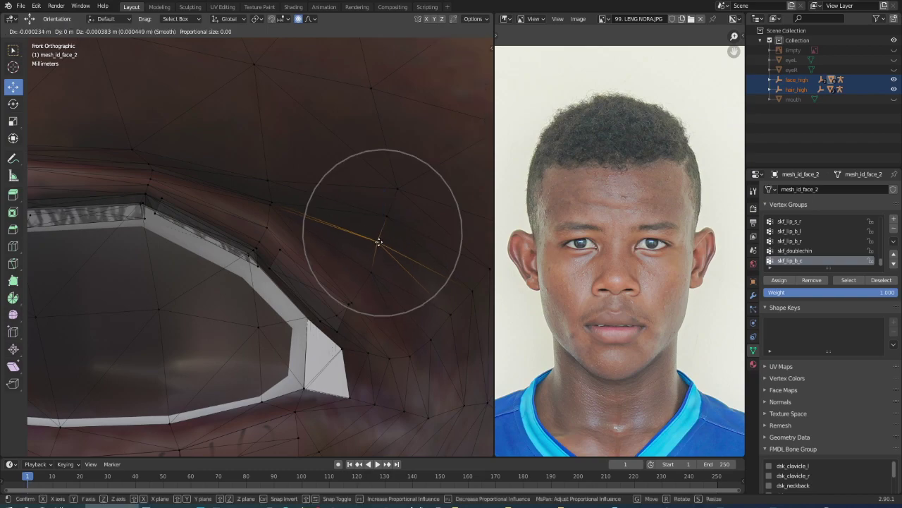
{"action": "left_click", "coordinate": [371, 249]}
{"action": "key", "text": "g"}
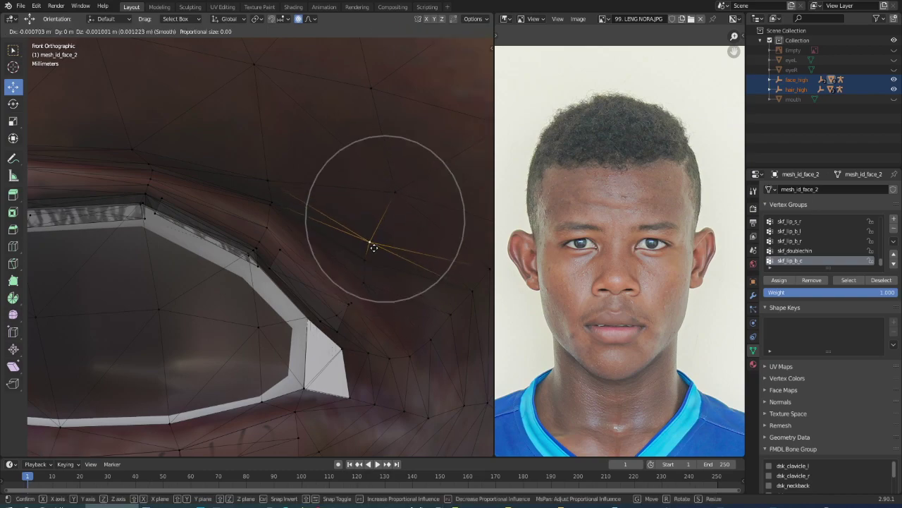
{"action": "left_click", "coordinate": [373, 247]}
- Finish the eye-corner tweak and move a skin vertex beside the corner with soft falloff
{"action": "key", "text": "g"}
{"action": "left_click", "coordinate": [383, 218]}
{"action": "scroll", "coordinate": [354, 209], "scroll_direction": "down", "scroll_amount": 2}
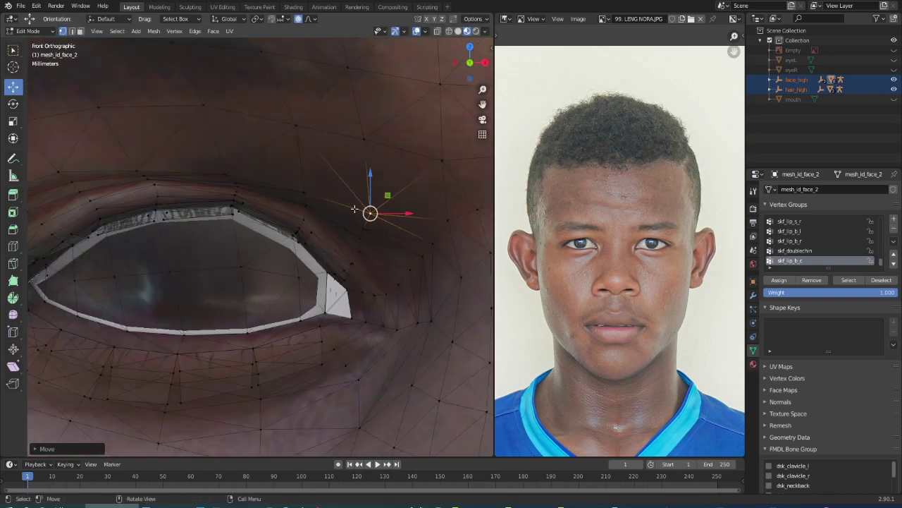
{"action": "scroll", "coordinate": [354, 208], "scroll_direction": "up", "scroll_amount": 2}
{"action": "left_click", "coordinate": [424, 240]}
{"action": "left_click", "coordinate": [403, 266]}
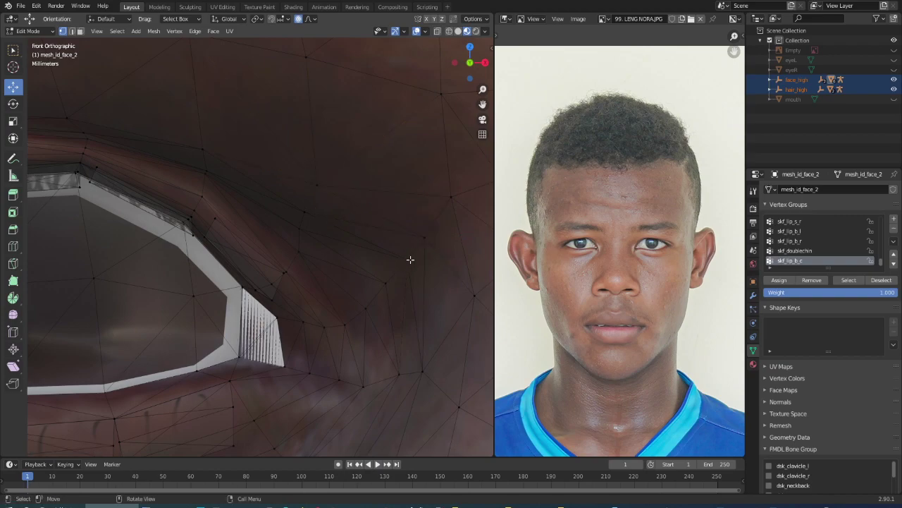
{"action": "left_click", "coordinate": [426, 237]}
{"action": "key", "text": "g"}
{"action": "left_click", "coordinate": [406, 257]}
- Move the skin vertex right of the eye corner with proportional falloff
{"action": "key", "text": "g"}
{"action": "left_click", "coordinate": [385, 283]}
{"action": "left_click", "coordinate": [376, 295]}
{"action": "left_click", "coordinate": [404, 265]}
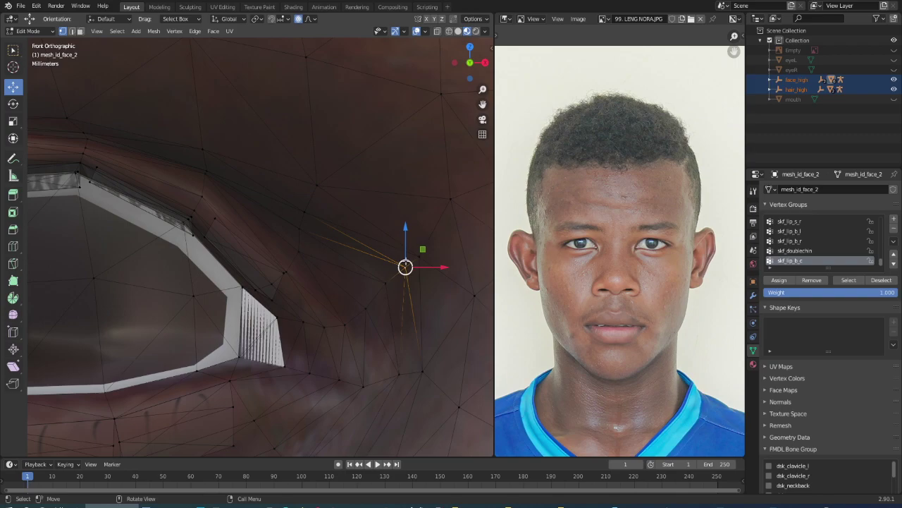
{"action": "key", "text": "g"}
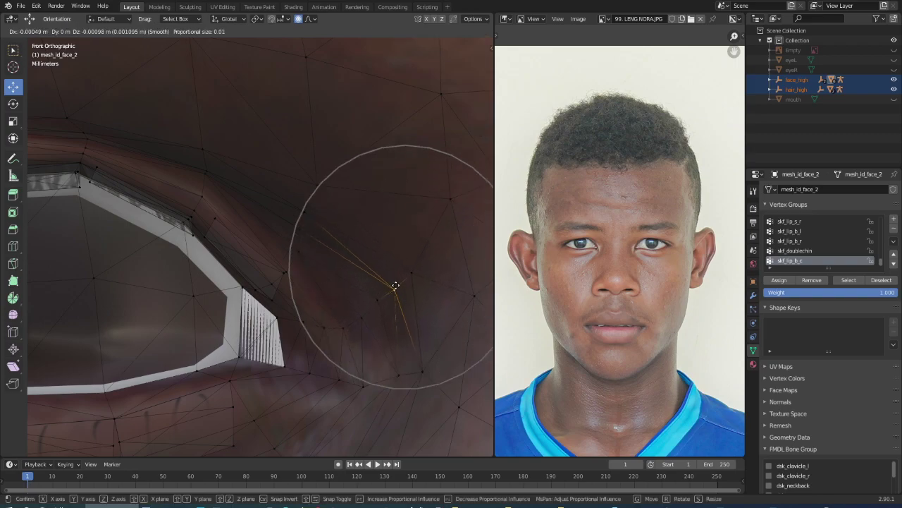
{"action": "left_click", "coordinate": [395, 284]}
{"action": "scroll", "coordinate": [310, 248], "scroll_direction": "down", "scroll_amount": 4}
{"action": "scroll", "coordinate": [309, 249], "scroll_direction": "up", "scroll_amount": 1}
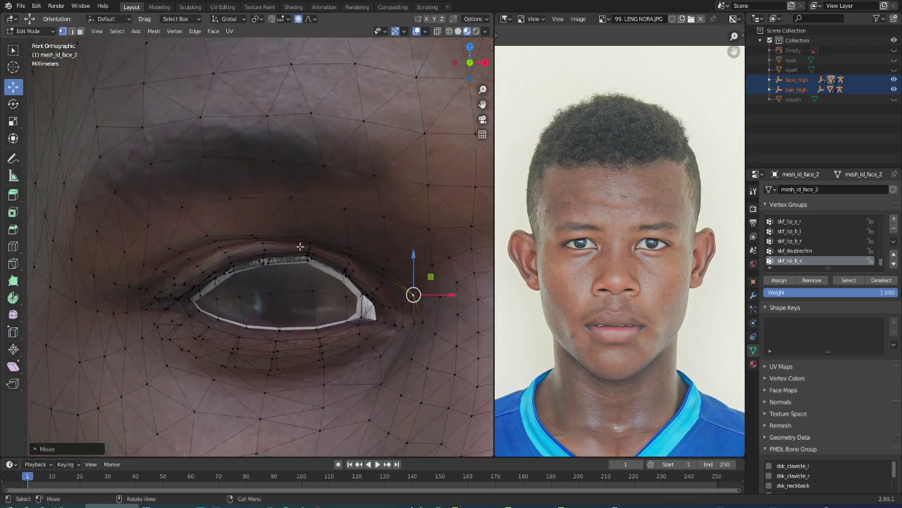
{"action": "scroll", "coordinate": [211, 246], "scroll_direction": "up", "scroll_amount": 2}
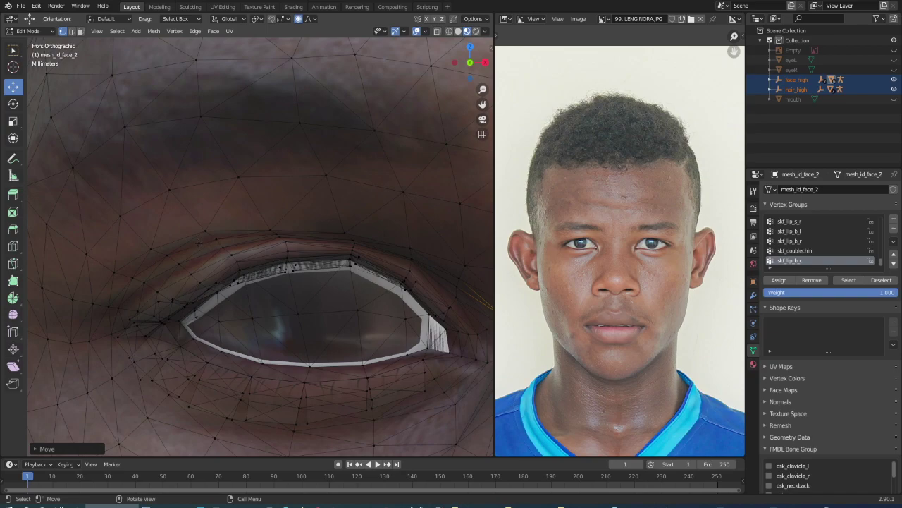
- Shift the vertex above the eye's left corner slightly downward
{"action": "left_click", "coordinate": [205, 229]}
{"action": "left_click_drag", "start_coordinate": [204, 230], "coordinate": [210, 239]}
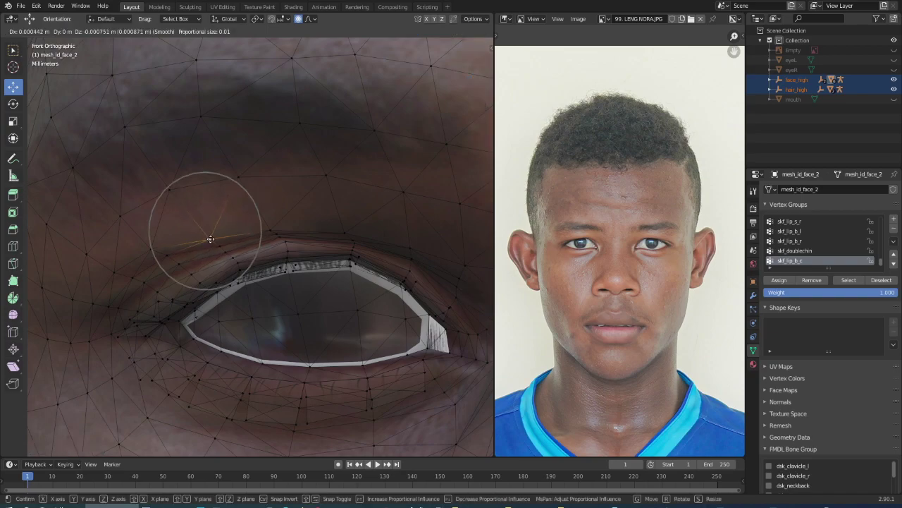
{"action": "scroll", "coordinate": [211, 239], "scroll_direction": "up", "scroll_amount": 6}
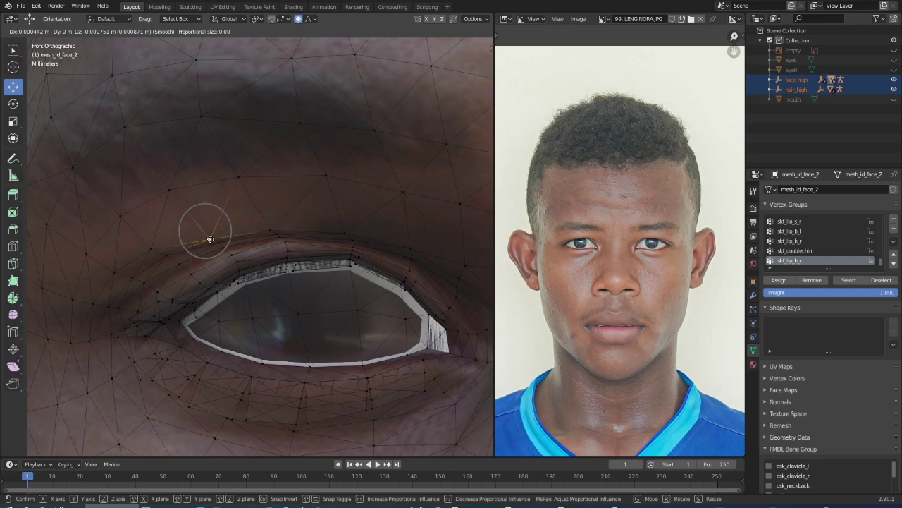
{"action": "left_click", "coordinate": [210, 239]}
- Nudge the vertex at the eye's left corner with a reduced soft falloff
{"action": "left_click", "coordinate": [157, 252]}
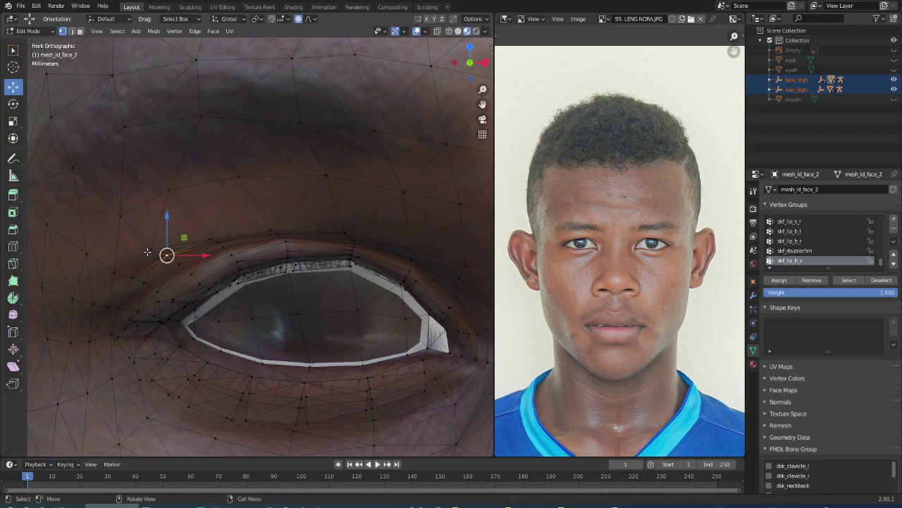
{"action": "key", "text": "g"}
{"action": "scroll", "coordinate": [160, 256], "scroll_direction": "down", "scroll_amount": 4}
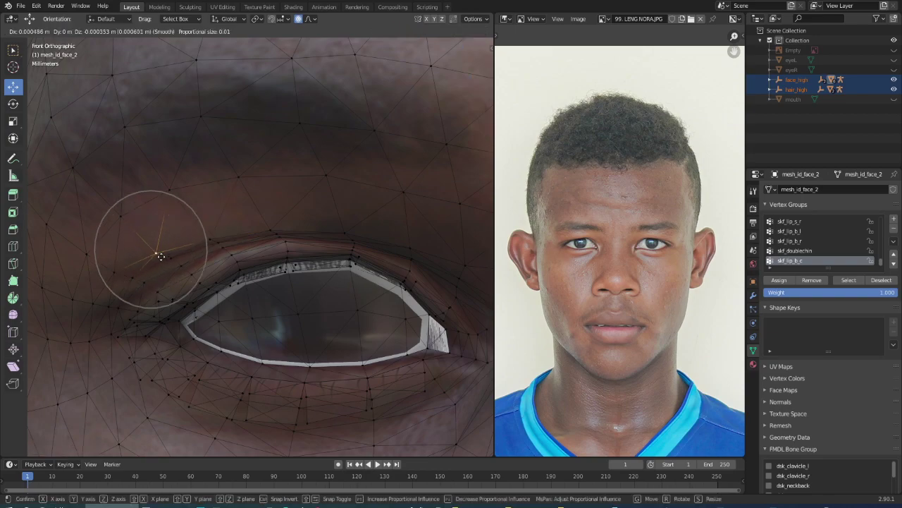
{"action": "scroll", "coordinate": [160, 255], "scroll_direction": "down", "scroll_amount": 2}
{"action": "left_click", "coordinate": [157, 253]}
{"action": "scroll", "coordinate": [182, 272], "scroll_direction": "down", "scroll_amount": 8}
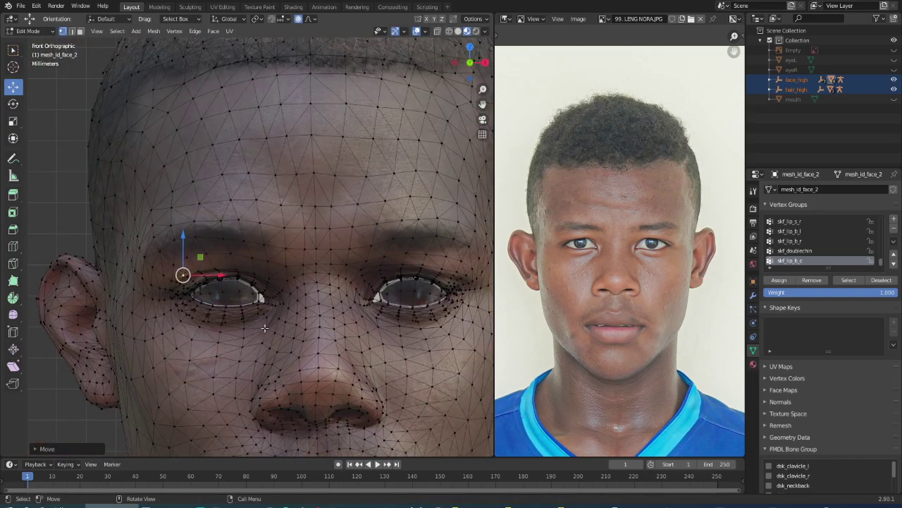
{"action": "scroll", "coordinate": [201, 224], "scroll_direction": "down", "scroll_amount": 2}
{"action": "scroll", "coordinate": [332, 194], "scroll_direction": "up", "scroll_amount": 7}
{"action": "scroll", "coordinate": [415, 188], "scroll_direction": "up", "scroll_amount": 2}
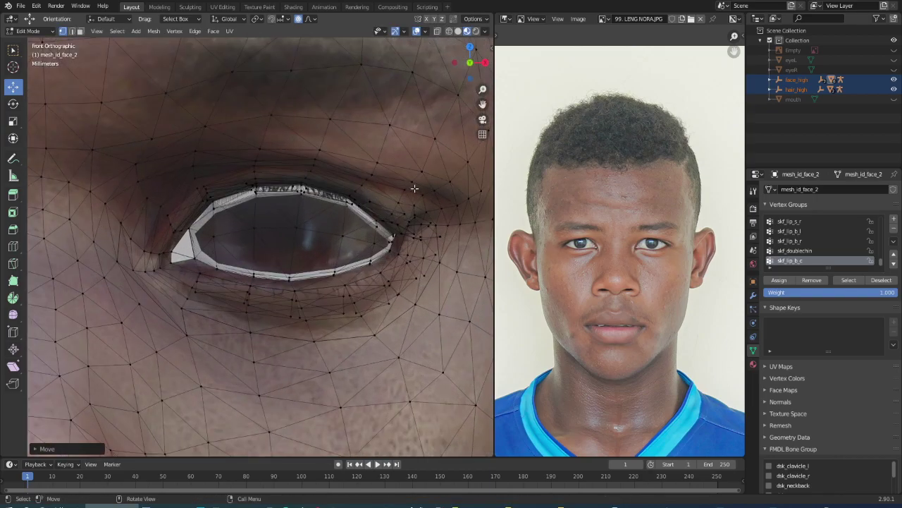
- Raise an upper-lid vertex toward the right corner, after cancelling tries on other lid vertices
{"action": "left_click", "coordinate": [261, 151]}
{"action": "key", "text": "g"}
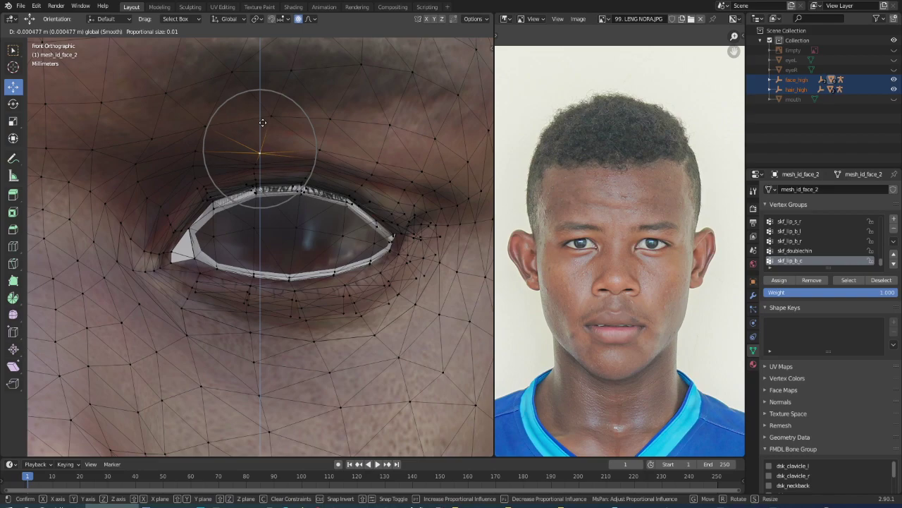
{"action": "right_click", "coordinate": [263, 124]}
{"action": "left_click", "coordinate": [319, 160]}
{"action": "key", "text": "g"}
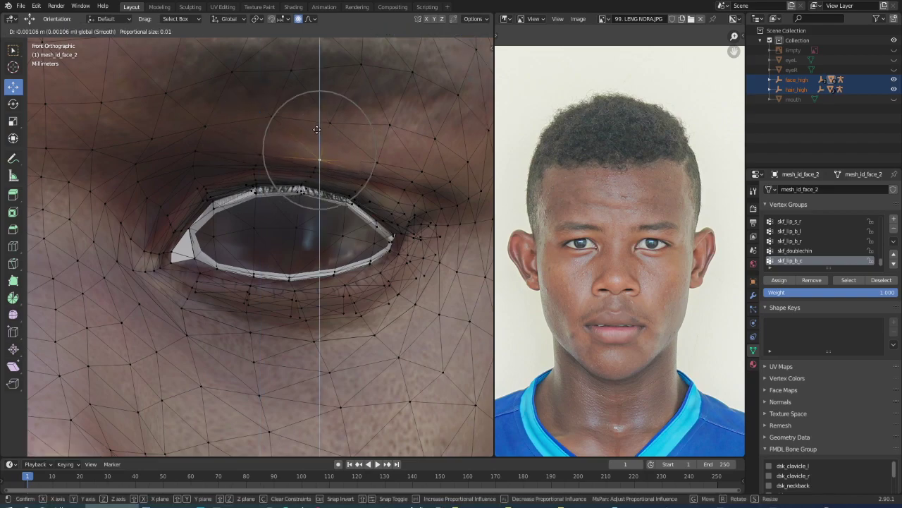
{"action": "right_click", "coordinate": [317, 129]}
{"action": "left_click", "coordinate": [260, 153]}
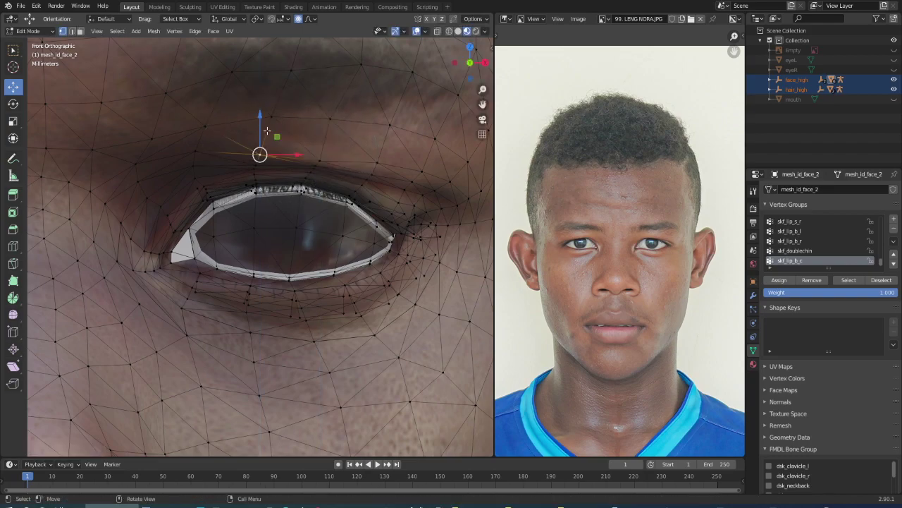
{"action": "key", "text": "g"}
{"action": "right_click", "coordinate": [263, 131]}
{"action": "left_click", "coordinate": [377, 167]}
{"action": "key", "text": "g"}
{"action": "left_click", "coordinate": [378, 140]}
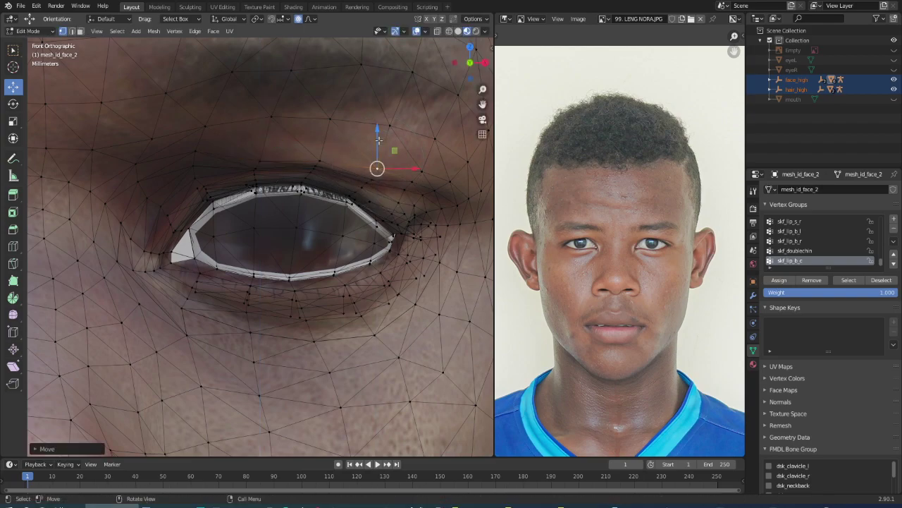
- Lower the upper-lid vertex near the left corner, undoing and redoing the move
{"action": "left_click", "coordinate": [196, 164]}
{"action": "key", "text": "g"}
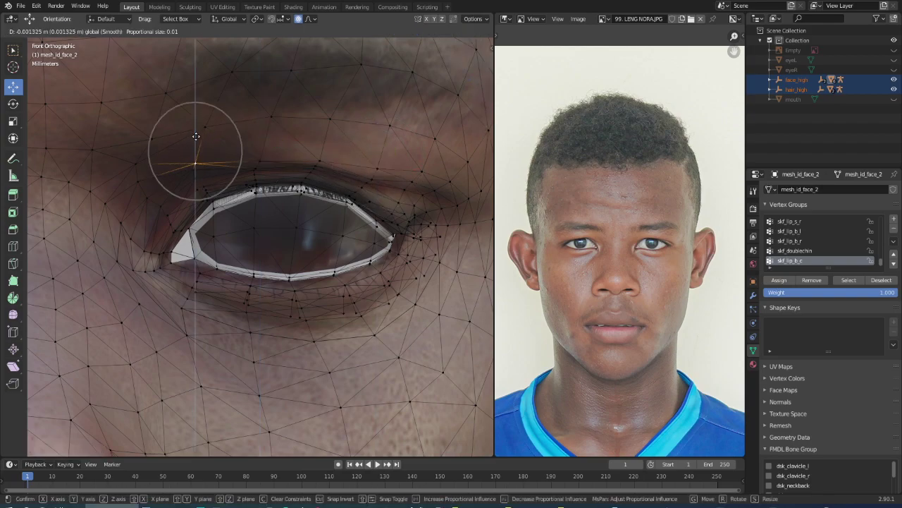
{"action": "left_click", "coordinate": [191, 181]}
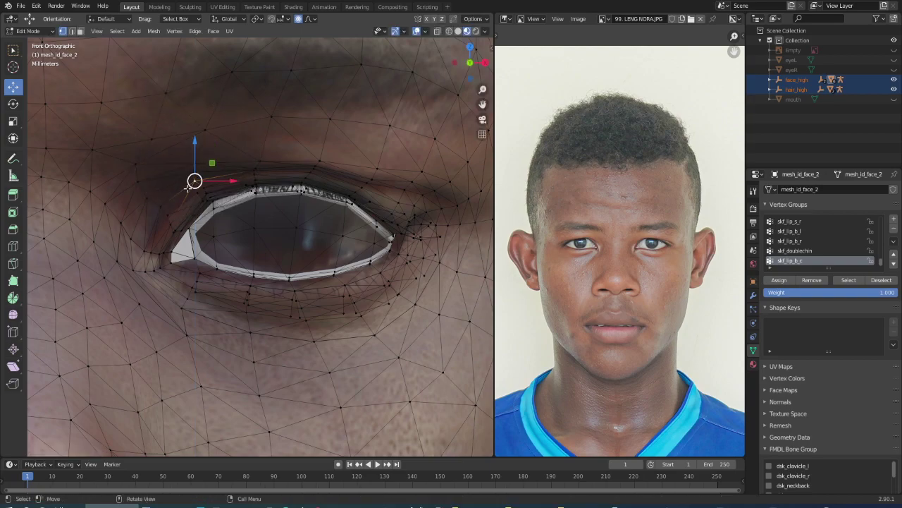
{"action": "key", "text": "g"}
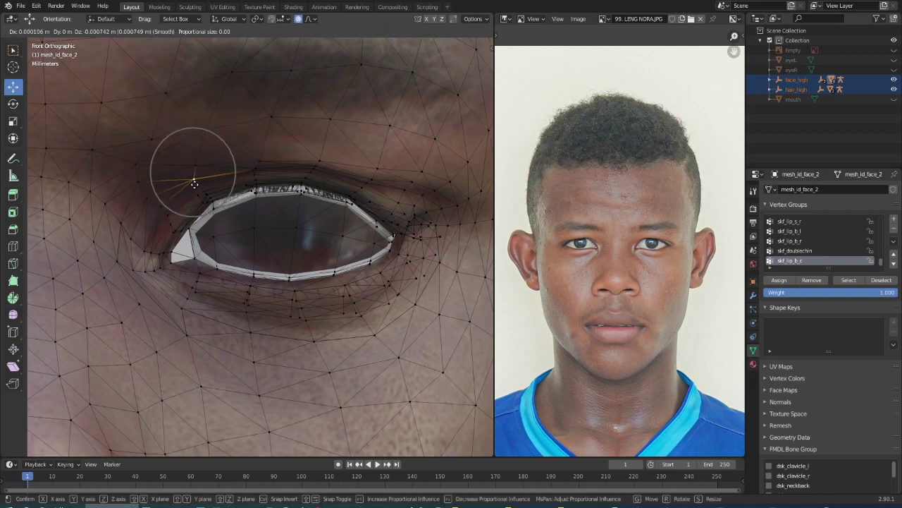
{"action": "key", "text": "Escape"}
{"action": "key", "text": "ctrl+z"}
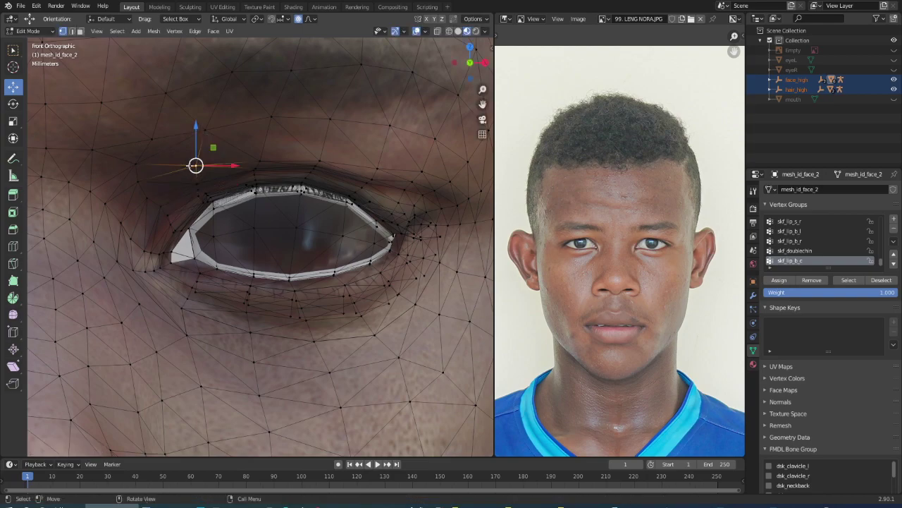
{"action": "key", "text": "g"}
{"action": "left_click", "coordinate": [141, 179]}
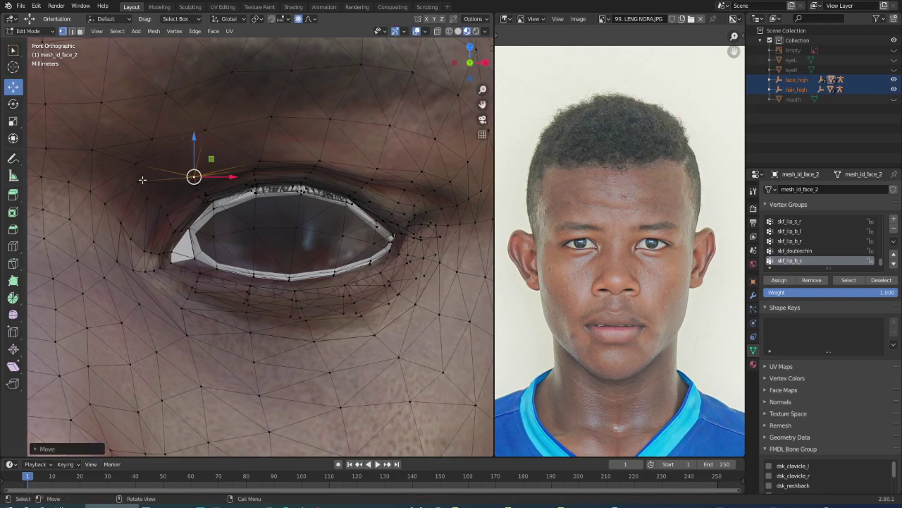
- Reshape the vertex by the eye's left corner and the vertex just above it
{"action": "left_click", "coordinate": [147, 200]}
{"action": "key", "text": "g"}
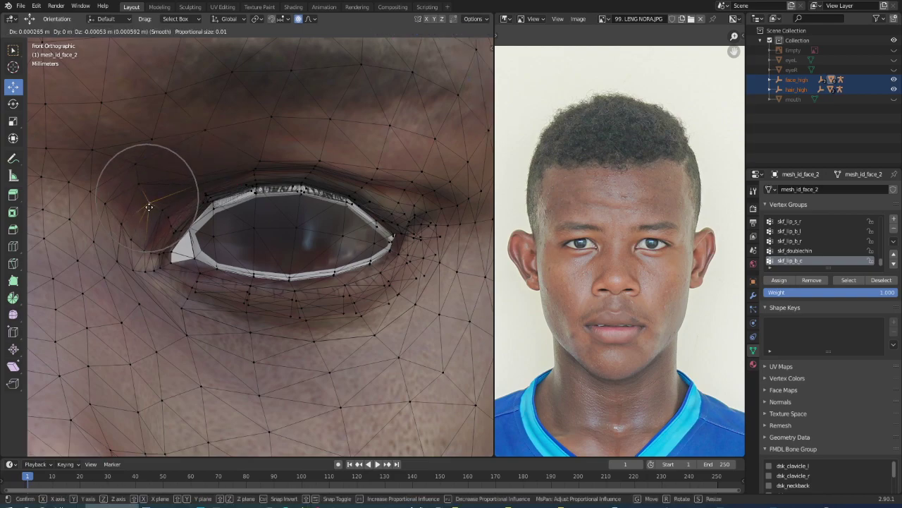
{"action": "left_click", "coordinate": [151, 215]}
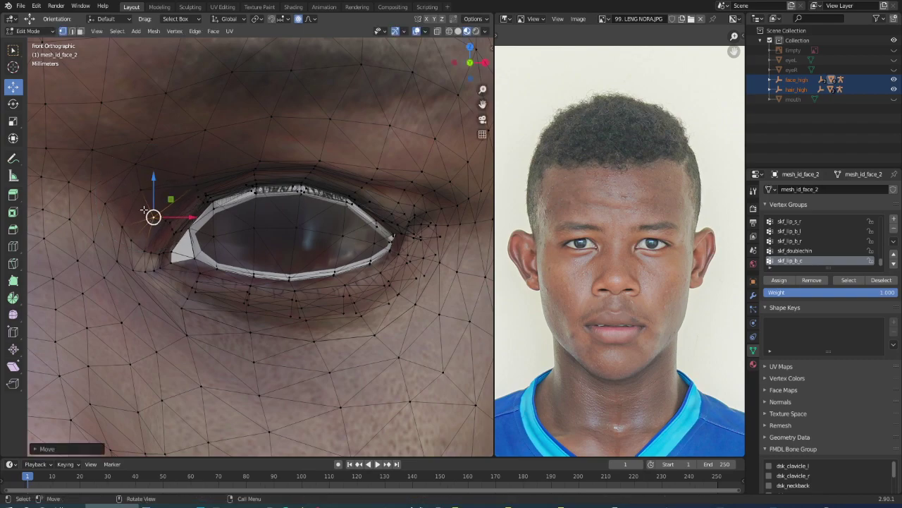
{"action": "left_click", "coordinate": [141, 187]}
{"action": "key", "text": "g"}
{"action": "left_click", "coordinate": [138, 173]}
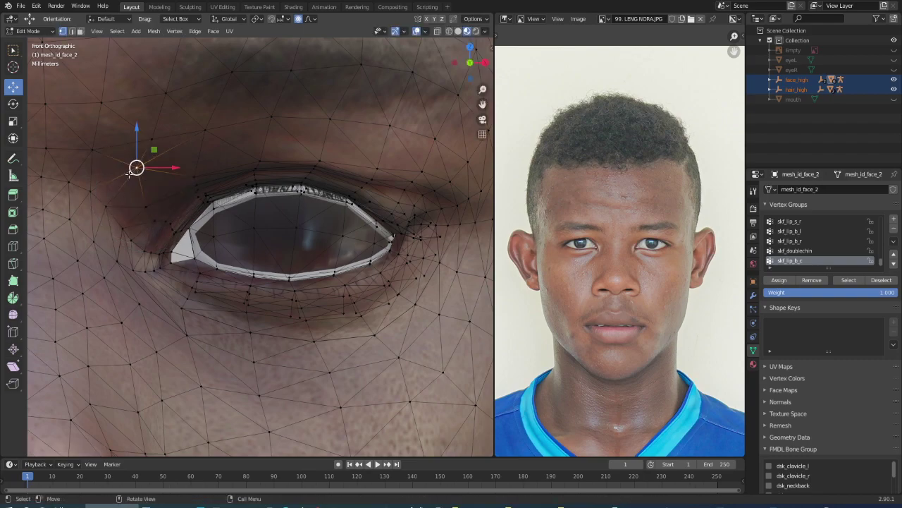
{"action": "key", "text": "g"}
{"action": "scroll", "coordinate": [133, 189], "scroll_direction": "down", "scroll_amount": 4}
{"action": "left_click", "coordinate": [134, 189]}
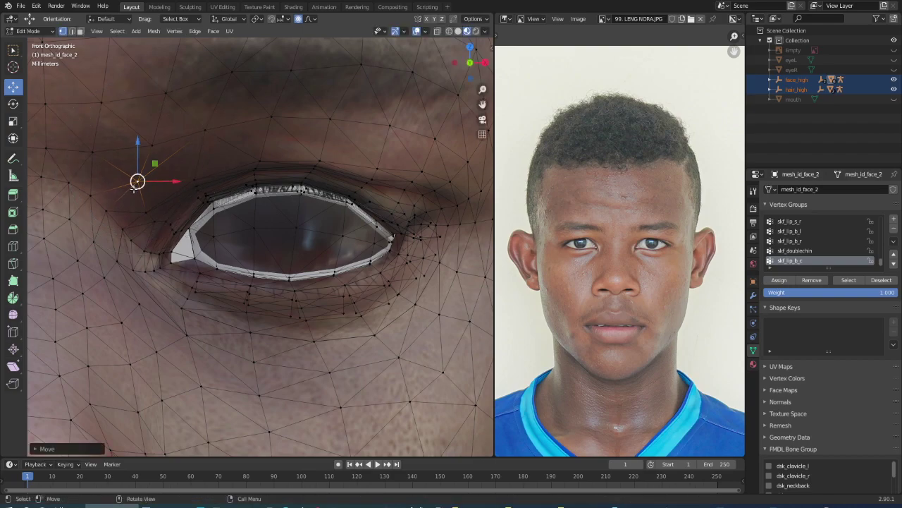
- Move two vertices just outside the eye's outer corner with proportional falloff
{"action": "left_click", "coordinate": [434, 196]}
{"action": "key", "text": "g"}
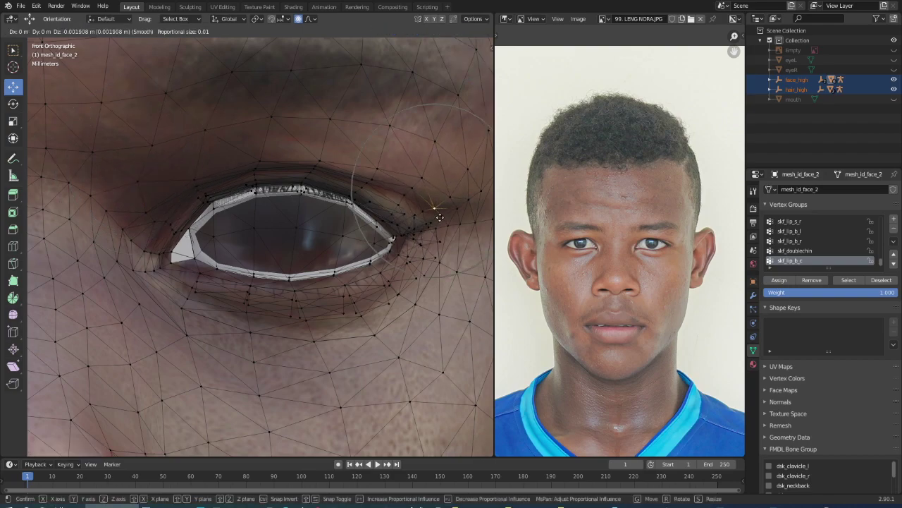
{"action": "left_click", "coordinate": [454, 217]}
{"action": "left_click", "coordinate": [472, 227]}
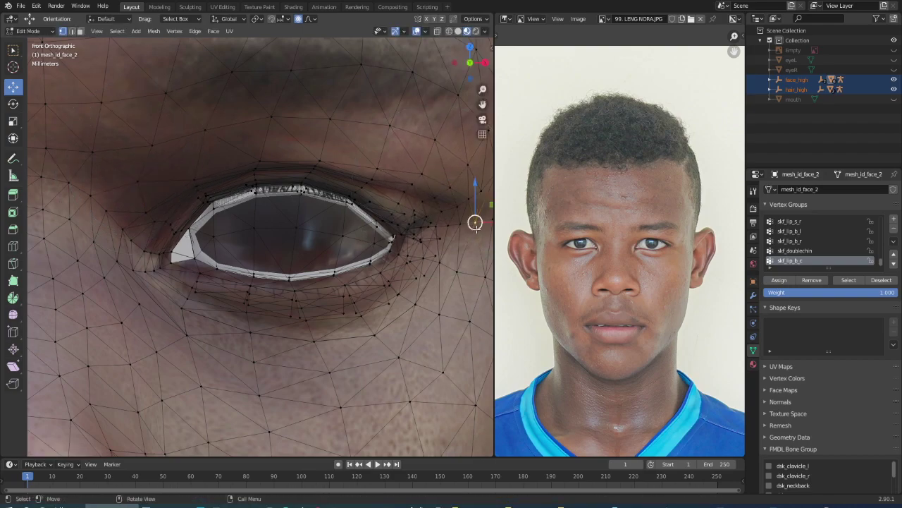
{"action": "key", "text": "g"}
{"action": "left_click", "coordinate": [473, 243]}
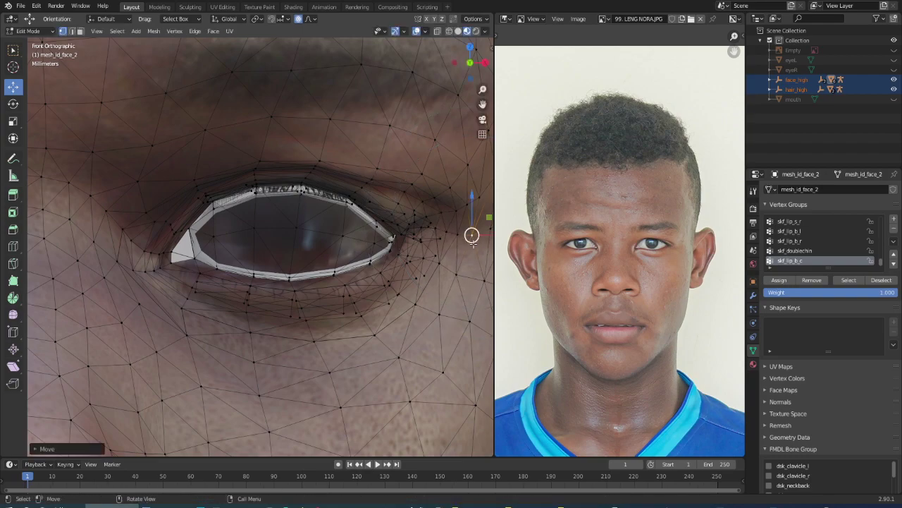
{"action": "scroll", "coordinate": [451, 254], "scroll_direction": "down", "scroll_amount": 5}
{"action": "scroll", "coordinate": [395, 319], "scroll_direction": "down", "scroll_amount": 2}
- Switch to Object Mode, compare the textured head with the photo, then select face_high and hair_high
{"action": "left_click", "coordinate": [27, 31]}
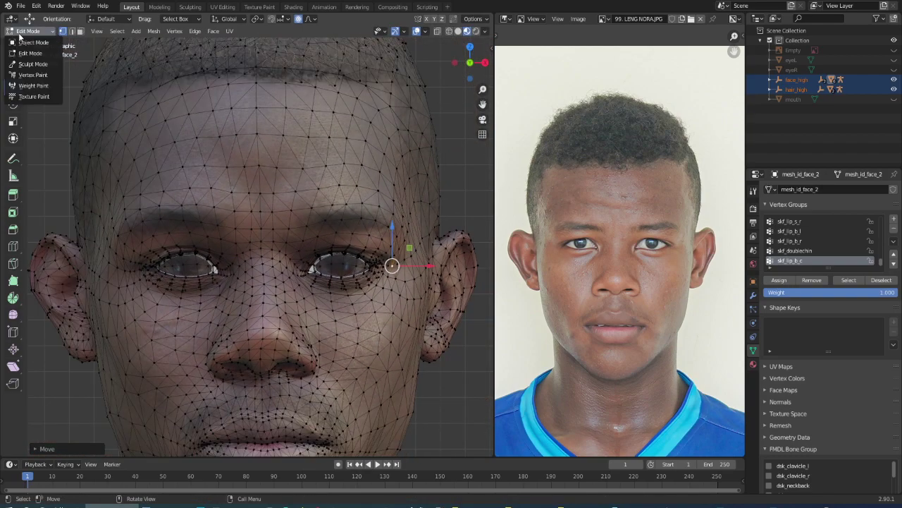
{"action": "left_click", "coordinate": [31, 42]}
{"action": "scroll", "coordinate": [402, 353], "scroll_direction": "down", "scroll_amount": 2}
{"action": "left_click", "coordinate": [403, 354]}
{"action": "scroll", "coordinate": [326, 228], "scroll_direction": "down", "scroll_amount": 3}
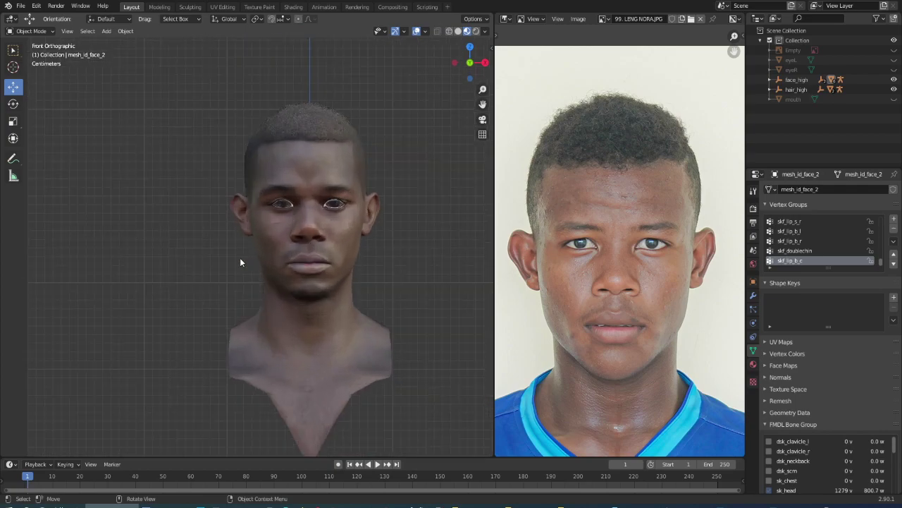
{"action": "scroll", "coordinate": [363, 164], "scroll_direction": "up", "scroll_amount": 1}
{"action": "scroll", "coordinate": [306, 143], "scroll_direction": "up", "scroll_amount": 2}
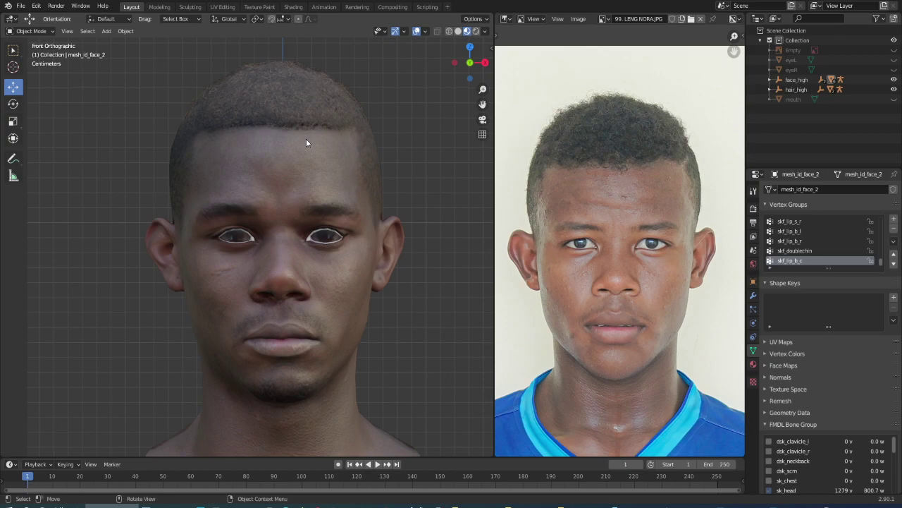
{"action": "scroll", "coordinate": [267, 172], "scroll_direction": "up", "scroll_amount": 2}
{"action": "left_click", "coordinate": [266, 172]}
- Re-enter Edit Mode, inspect an ear vertex from the side, then return to front view (numpad 1)
{"action": "left_click", "coordinate": [28, 31]}
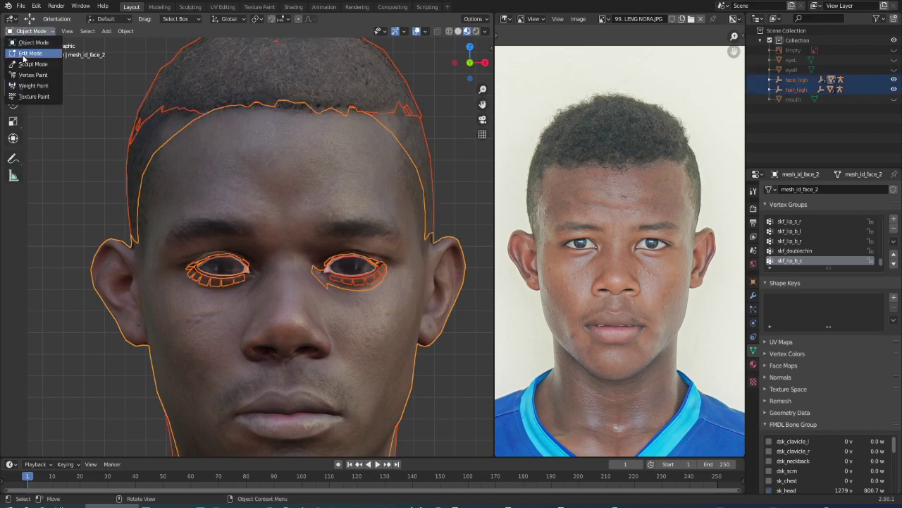
{"action": "left_click", "coordinate": [28, 56]}
{"action": "left_click", "coordinate": [123, 241]}
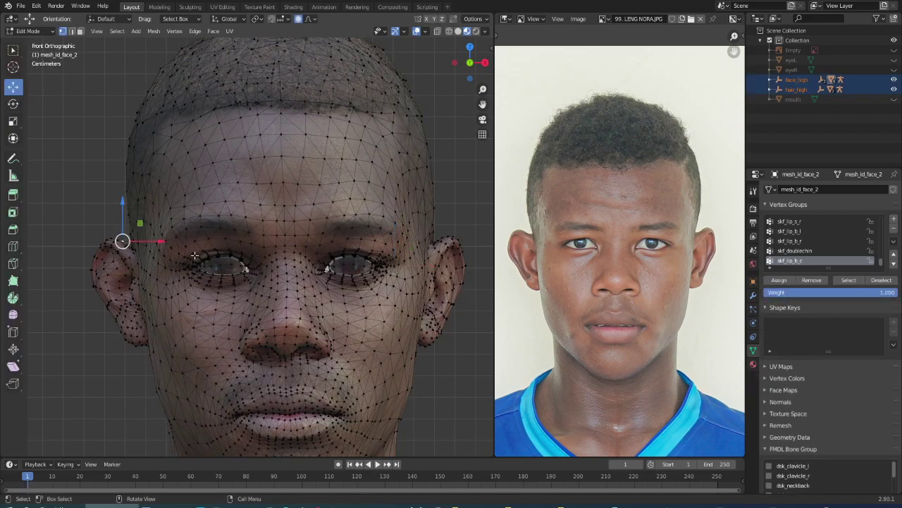
{"action": "middle_click_drag", "start_coordinate": [121, 240], "coordinate": [120, 232]}
{"action": "scroll", "coordinate": [121, 226], "scroll_direction": "up", "scroll_amount": 4}
{"action": "scroll", "coordinate": [120, 225], "scroll_direction": "up", "scroll_amount": 3}
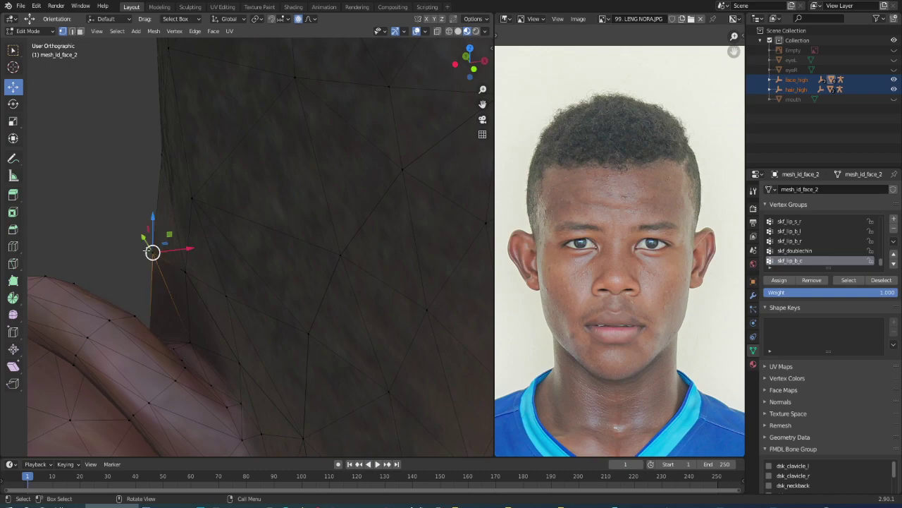
{"action": "scroll", "coordinate": [183, 247], "scroll_direction": "down", "scroll_amount": 3}
{"action": "mouse_move", "coordinate": [335, 298]}
{"action": "middle_mouse_down"}
{"action": "mouse_move", "coordinate": [433, 306]}
{"action": "mouse_move", "coordinate": [380, 299]}
{"action": "middle_mouse_up"}
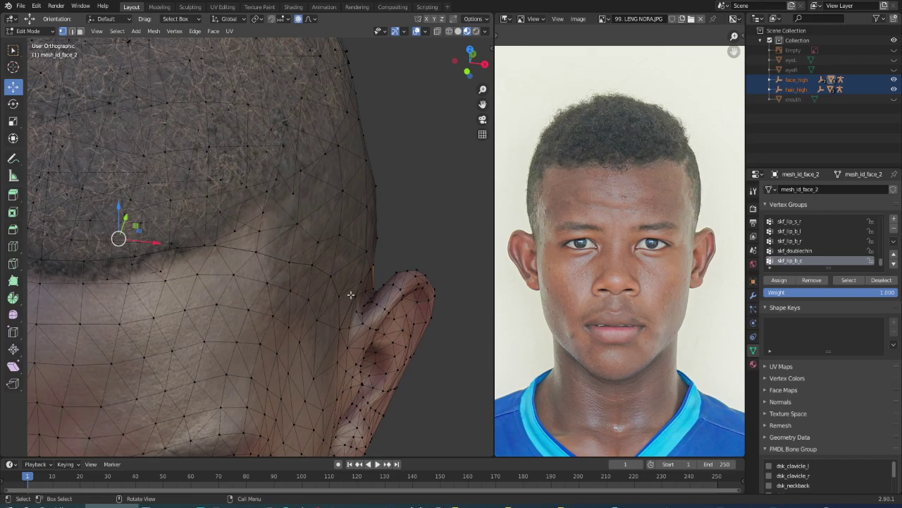
{"action": "key", "text": "KP_1"}
{"action": "scroll", "coordinate": [356, 272], "scroll_direction": "down", "scroll_amount": 4}
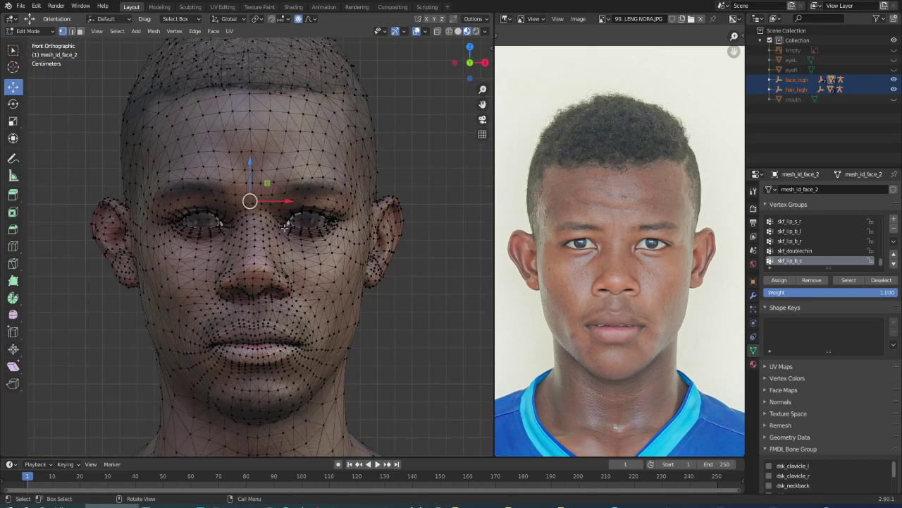
- Narrow the head across its width to about 0.95 along X with proportional falloff
{"action": "key", "text": "s"}
{"action": "key", "text": "x"}
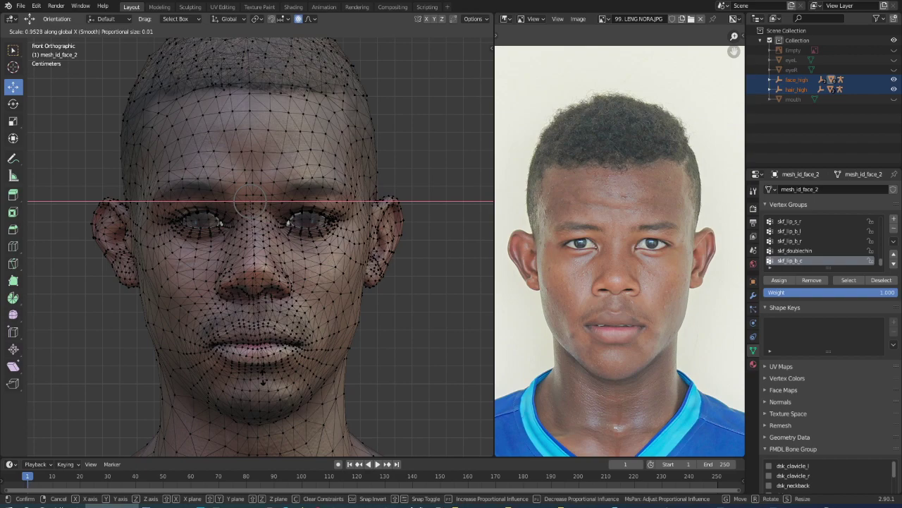
{"action": "scroll", "coordinate": [251, 204], "scroll_direction": "up", "scroll_amount": 3}
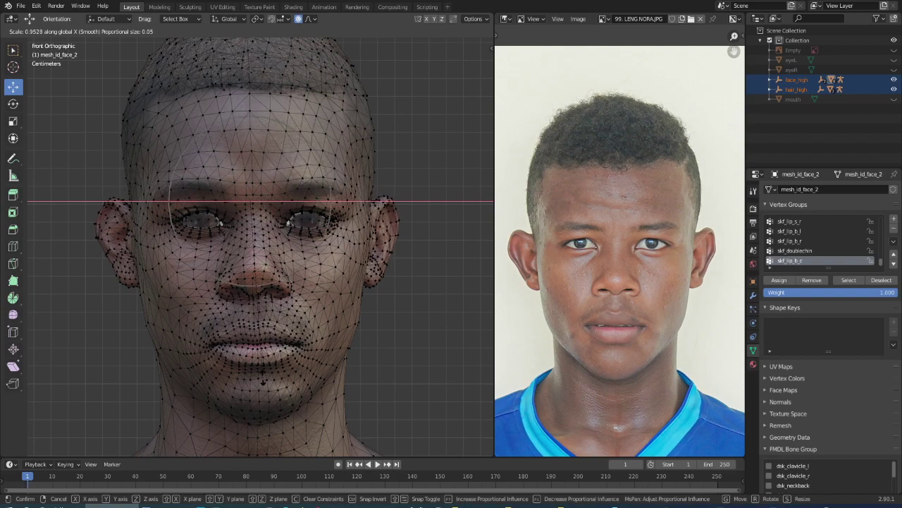
{"action": "left_click", "coordinate": [262, 377]}
- Nudge a hair vertex beside the right-hand ear sideways along X, then select the ear vertex
{"action": "scroll", "coordinate": [339, 254], "scroll_direction": "up", "scroll_amount": 1}
{"action": "scroll", "coordinate": [368, 193], "scroll_direction": "up", "scroll_amount": 2}
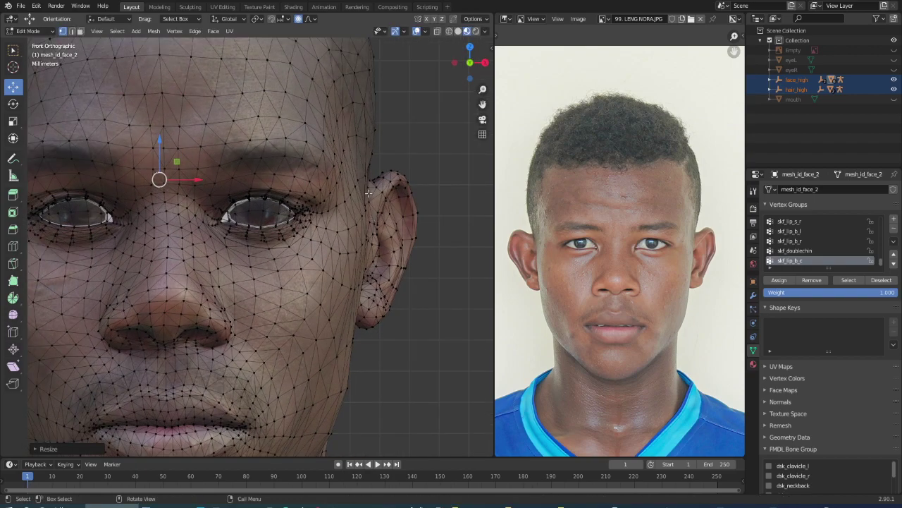
{"action": "left_click", "coordinate": [372, 152]}
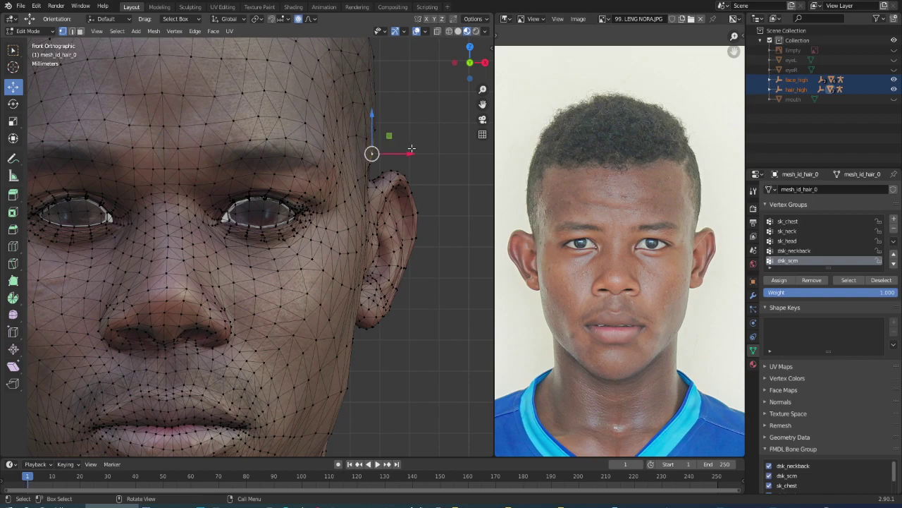
{"action": "left_click_drag", "start_coordinate": [411, 149], "coordinate": [406, 149]}
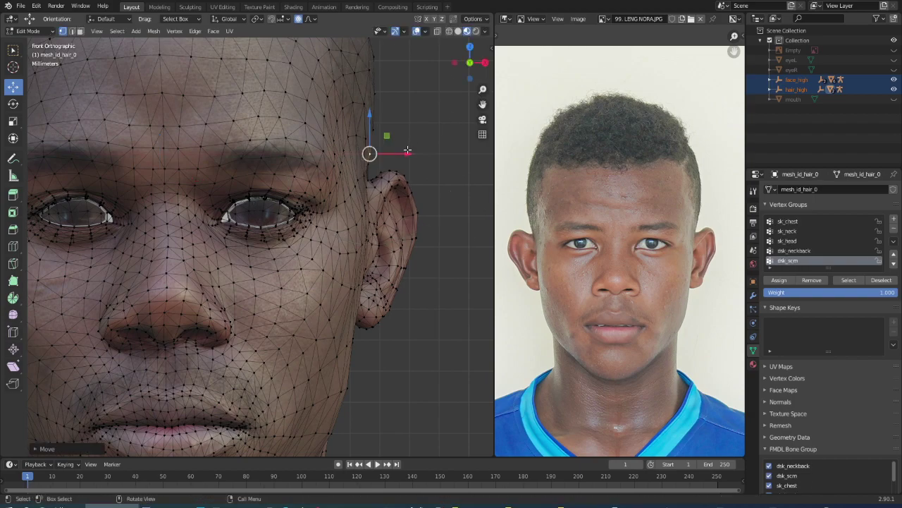
{"action": "scroll", "coordinate": [403, 203], "scroll_direction": "down", "scroll_amount": 3}
{"action": "scroll", "coordinate": [399, 228], "scroll_direction": "up", "scroll_amount": 3}
{"action": "scroll", "coordinate": [380, 212], "scroll_direction": "up", "scroll_amount": 1}
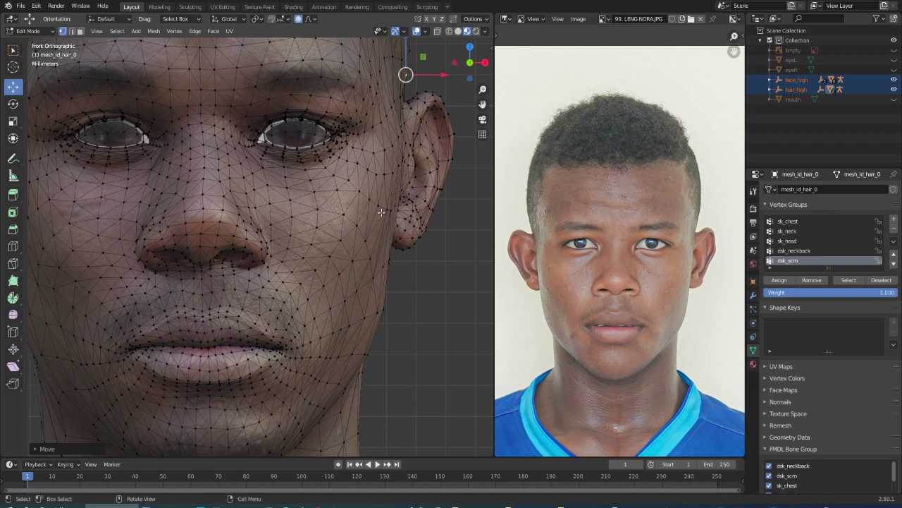
{"action": "left_click", "coordinate": [408, 147]}
- Scale the right-hand ear inward along X to about 0.87 with soft falloff
{"action": "left_click", "coordinate": [409, 182], "text": "shift"}
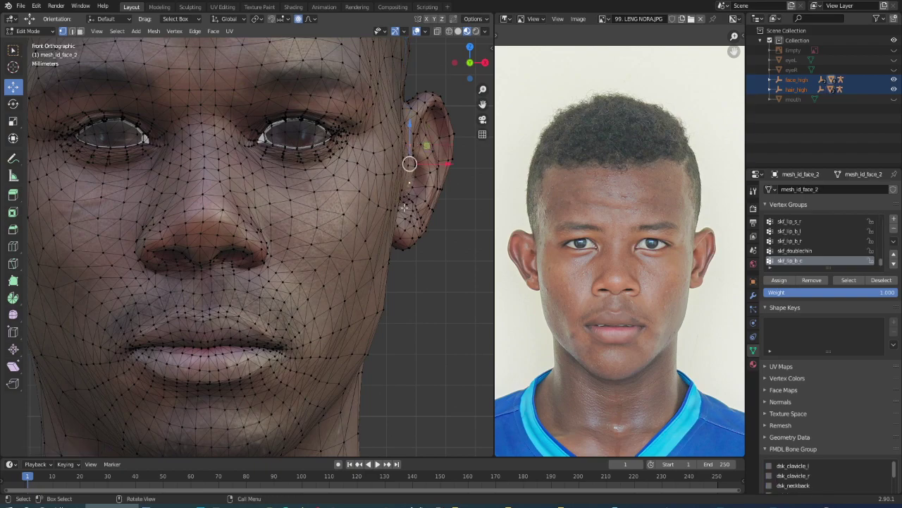
{"action": "key", "text": "s"}
{"action": "key", "text": "x"}
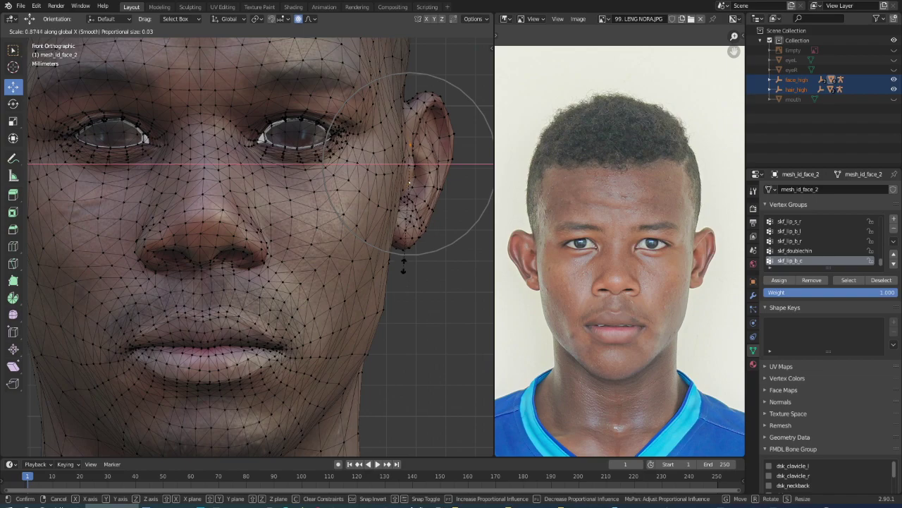
{"action": "left_click", "coordinate": [404, 263]}
{"action": "scroll", "coordinate": [409, 211], "scroll_direction": "down", "scroll_amount": 3}
{"action": "scroll", "coordinate": [185, 202], "scroll_direction": "up", "scroll_amount": 5}
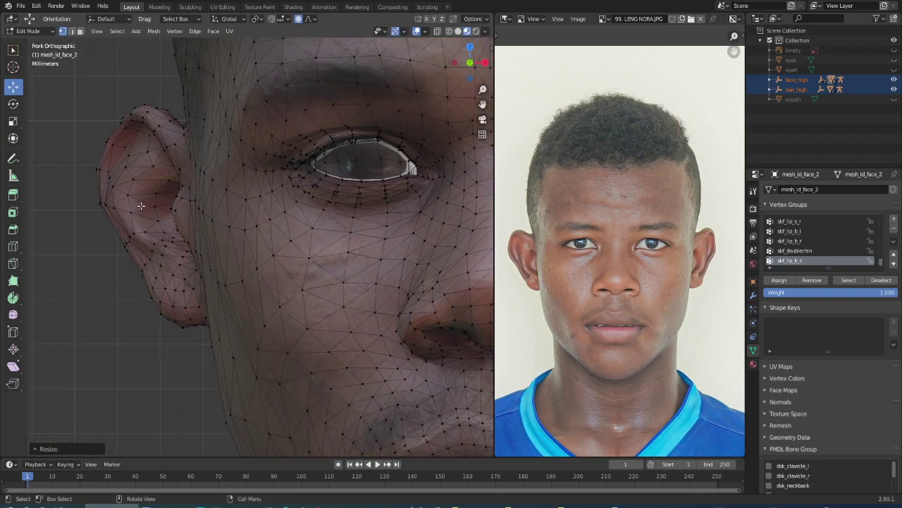
- Scale the left-hand ear's two vertices inward along X to about 0.57, then return to Object Mode
{"action": "left_click", "coordinate": [186, 201]}
{"action": "left_click", "coordinate": [189, 243], "text": "shift"}
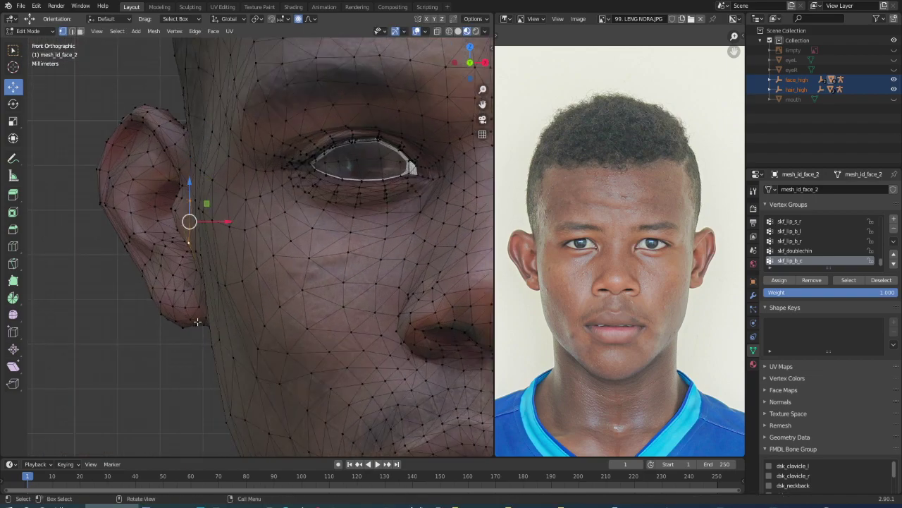
{"action": "key", "text": "s"}
{"action": "key", "text": "x"}
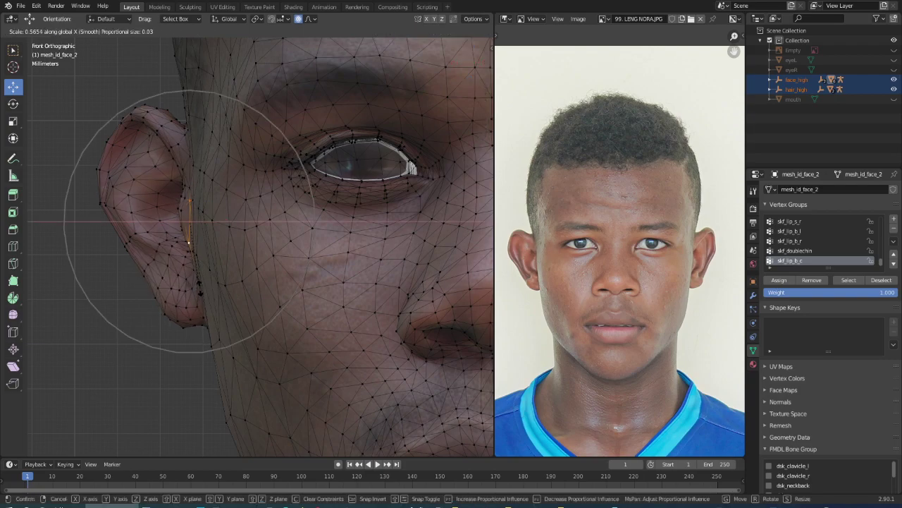
{"action": "left_click", "coordinate": [196, 274]}
{"action": "scroll", "coordinate": [189, 259], "scroll_direction": "down", "scroll_amount": 3}
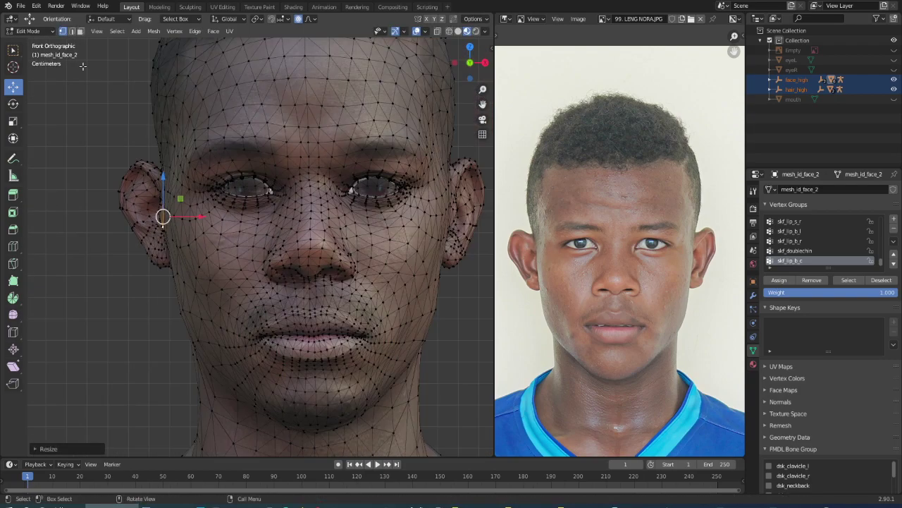
{"action": "left_click", "coordinate": [28, 31]}
{"action": "left_click", "coordinate": [32, 41]}
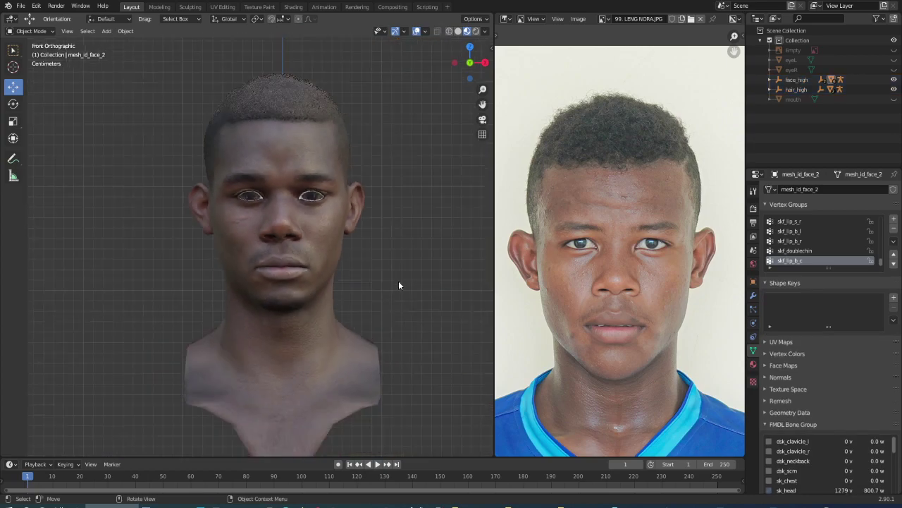
- Orbit the reshaped head through side-profile and three-quarter views to review its shape
{"action": "scroll", "coordinate": [399, 285], "scroll_direction": "down", "scroll_amount": 1}
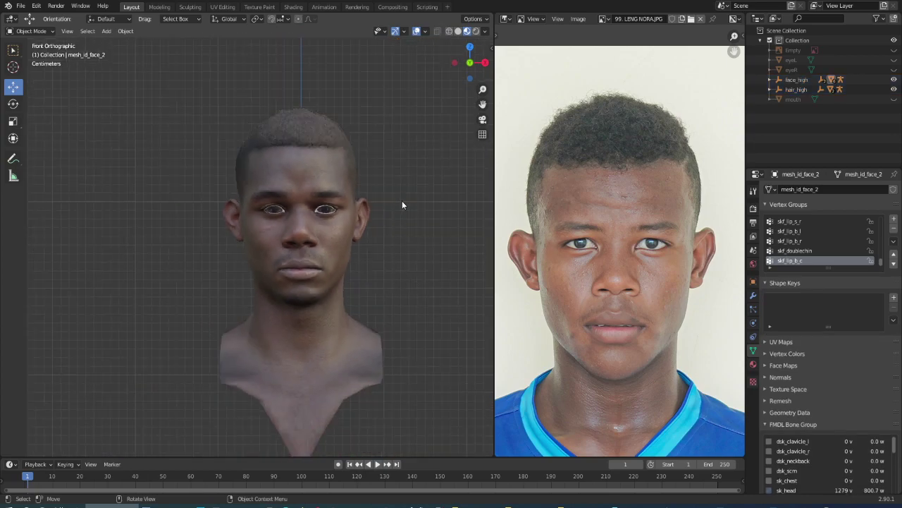
{"action": "mouse_move", "coordinate": [401, 200]}
{"action": "middle_mouse_down"}
{"action": "mouse_move", "coordinate": [289, 265]}
{"action": "mouse_move", "coordinate": [481, 262]}
{"action": "middle_mouse_up"}
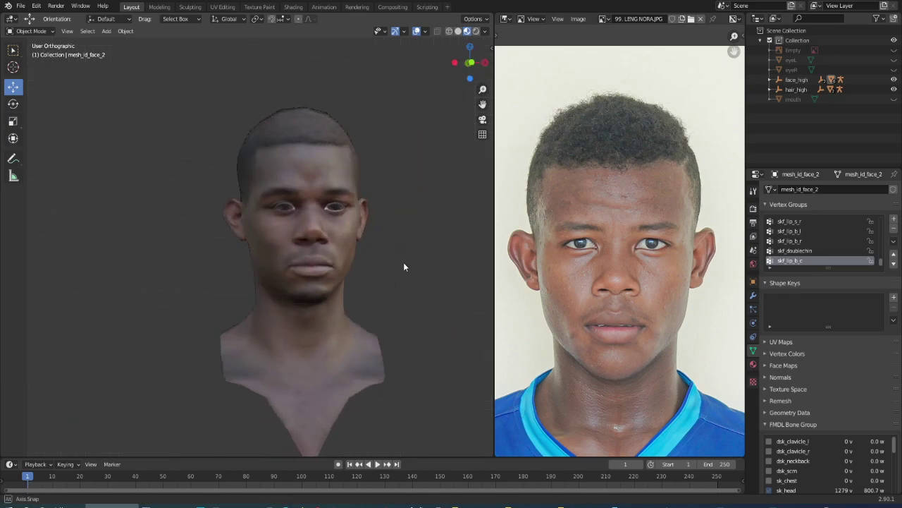
{"action": "scroll", "coordinate": [313, 247], "scroll_direction": "down", "scroll_amount": 3}
{"action": "mouse_move", "coordinate": [312, 248]}
{"action": "middle_mouse_down"}
{"action": "mouse_move", "coordinate": [340, 271]}
{"action": "mouse_move", "coordinate": [233, 268]}
{"action": "mouse_move", "coordinate": [357, 278]}
{"action": "mouse_move", "coordinate": [320, 280]}
{"action": "middle_mouse_up"}
{"action": "scroll", "coordinate": [320, 280], "scroll_direction": "up", "scroll_amount": 3}
{"action": "mouse_move", "coordinate": [421, 262]}
{"action": "middle_mouse_down"}
{"action": "mouse_move", "coordinate": [348, 260]}
{"action": "mouse_move", "coordinate": [384, 275]}
{"action": "middle_mouse_up"}
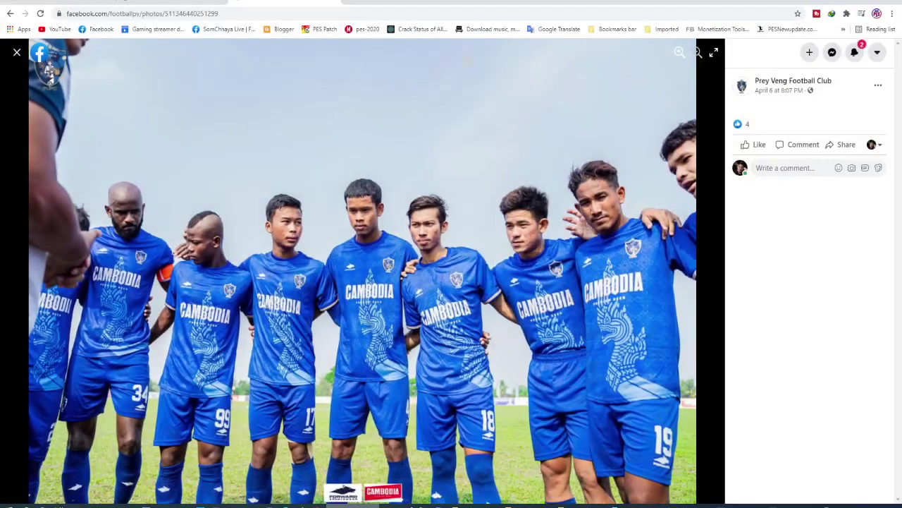
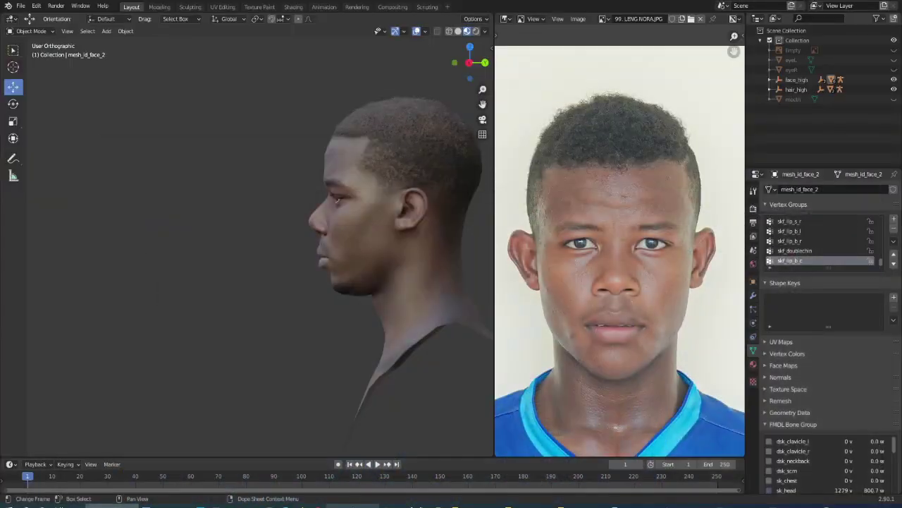
- Snap to the right side view and put the face and hair meshes into Edit Mode
{"action": "middle_click_drag", "start_coordinate": [393, 285], "coordinate": [406, 293]}
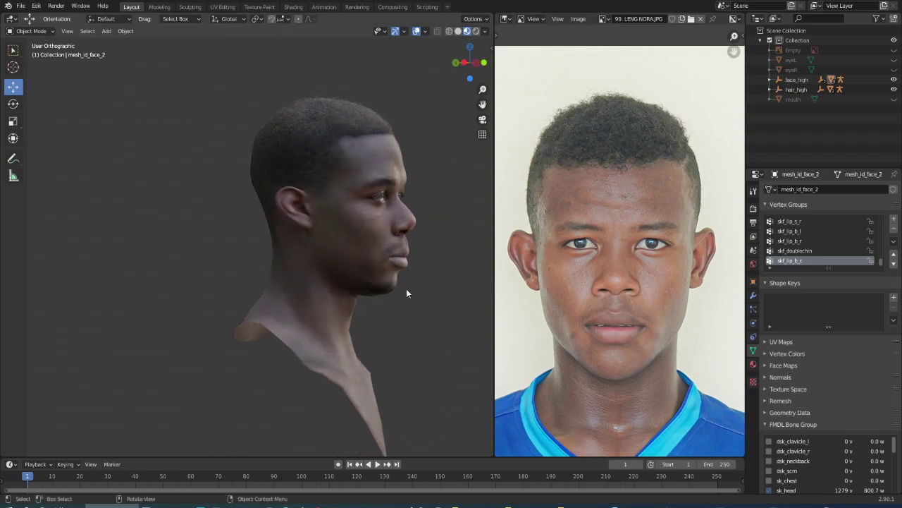
{"action": "key", "text": "KP_3"}
{"action": "scroll", "coordinate": [285, 253], "scroll_direction": "down", "scroll_amount": 4}
{"action": "scroll", "coordinate": [285, 248], "scroll_direction": "up", "scroll_amount": 5}
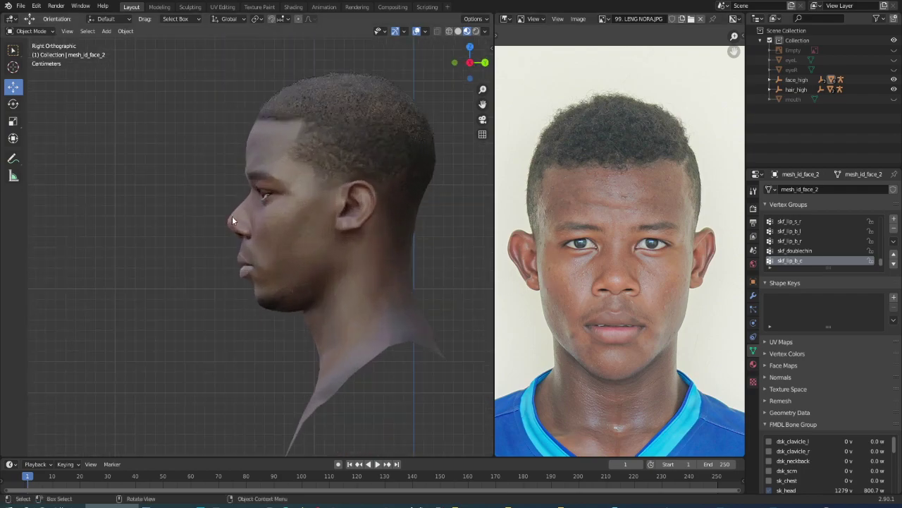
{"action": "scroll", "coordinate": [282, 231], "scroll_direction": "up", "scroll_amount": 1}
{"action": "scroll", "coordinate": [284, 241], "scroll_direction": "up", "scroll_amount": 1}
{"action": "key", "text": "a"}
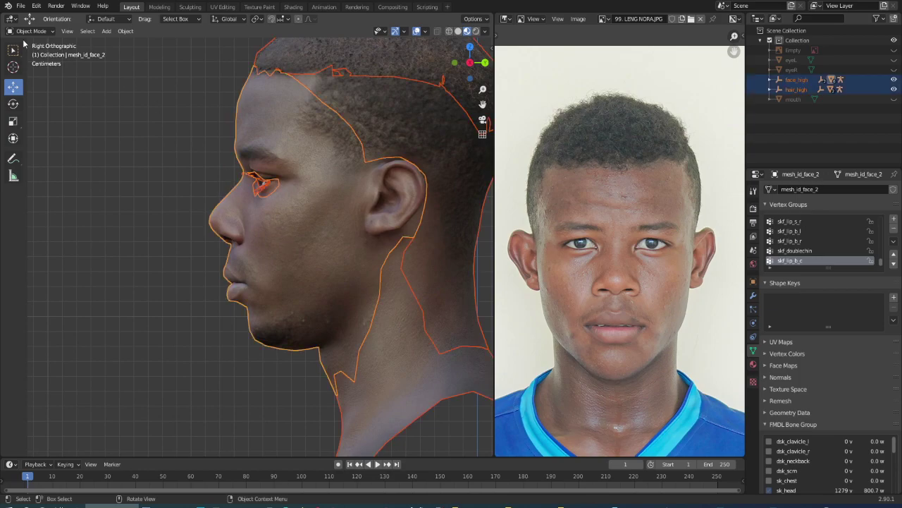
{"action": "left_click", "coordinate": [28, 31]}
{"action": "left_click", "coordinate": [28, 54]}
{"action": "scroll", "coordinate": [178, 186], "scroll_direction": "up", "scroll_amount": 4}
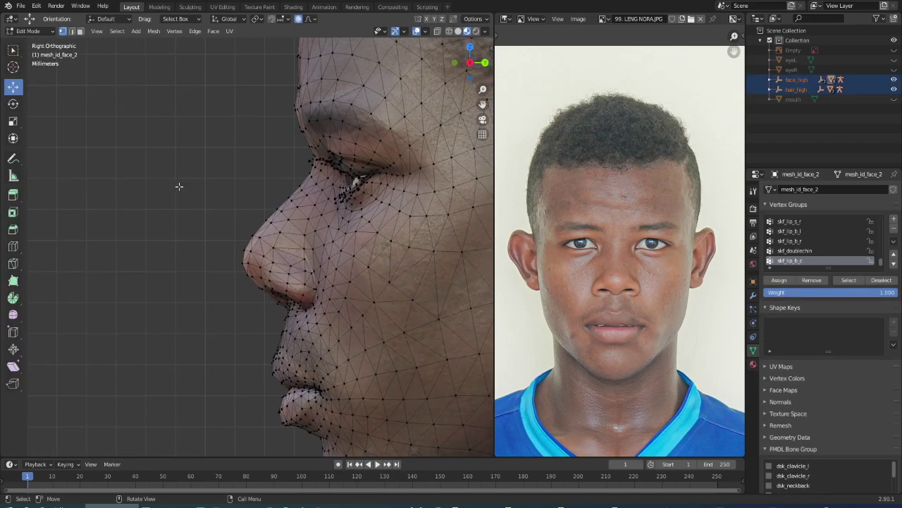
- Select the nose-tip vertices and pull them outward with proportional editing
{"action": "left_click", "coordinate": [245, 250]}
{"action": "left_click", "coordinate": [255, 235], "text": "shift"}
{"action": "left_click", "coordinate": [248, 258], "text": "shift"}
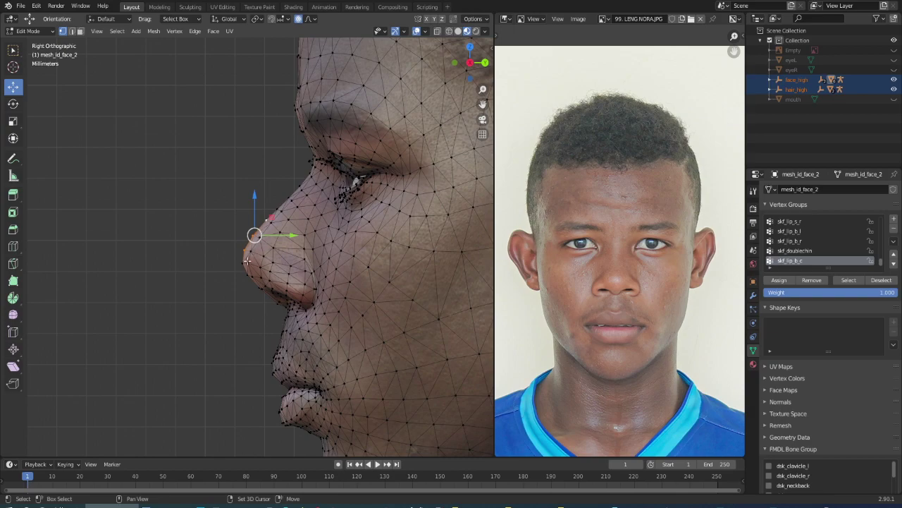
{"action": "left_click", "coordinate": [246, 273], "text": "shift"}
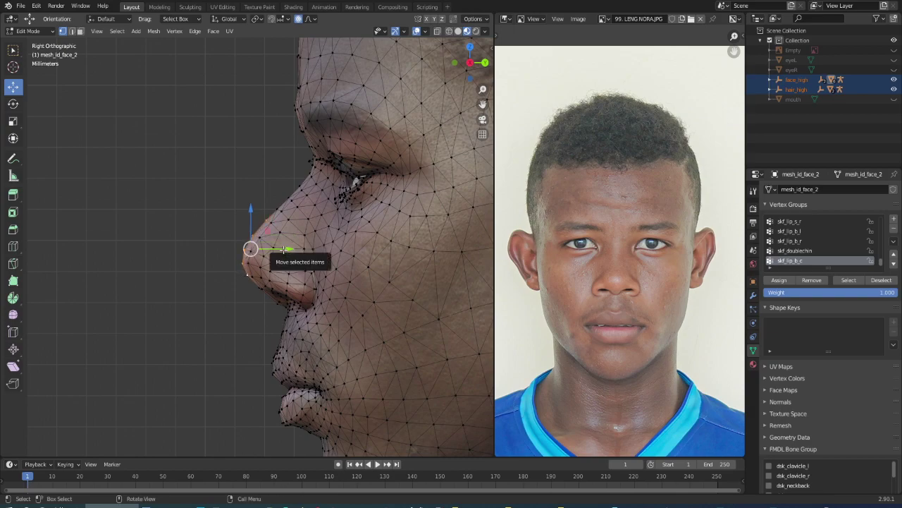
{"action": "left_click_drag", "start_coordinate": [283, 249], "coordinate": [293, 255]}
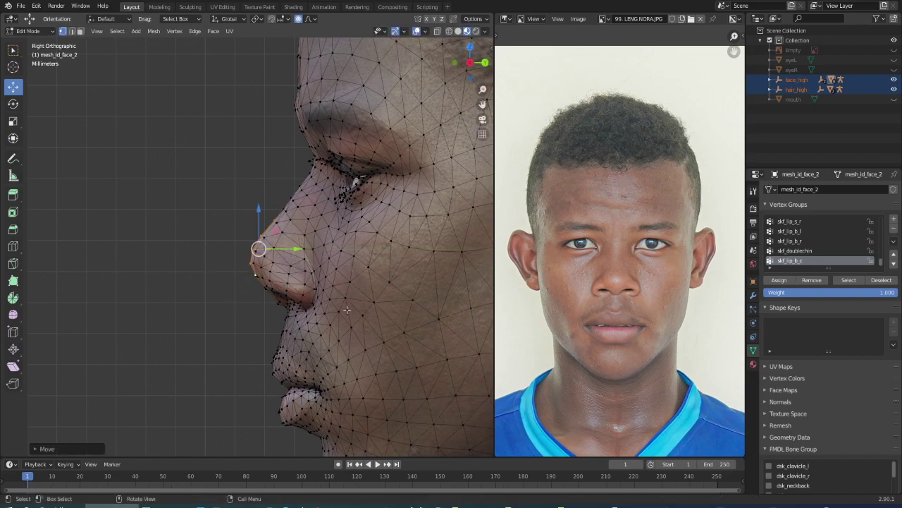
- Return to Object Mode and check the head, back in the right profile view
{"action": "scroll", "coordinate": [346, 310], "scroll_direction": "down", "scroll_amount": 3}
{"action": "left_click", "coordinate": [29, 31]}
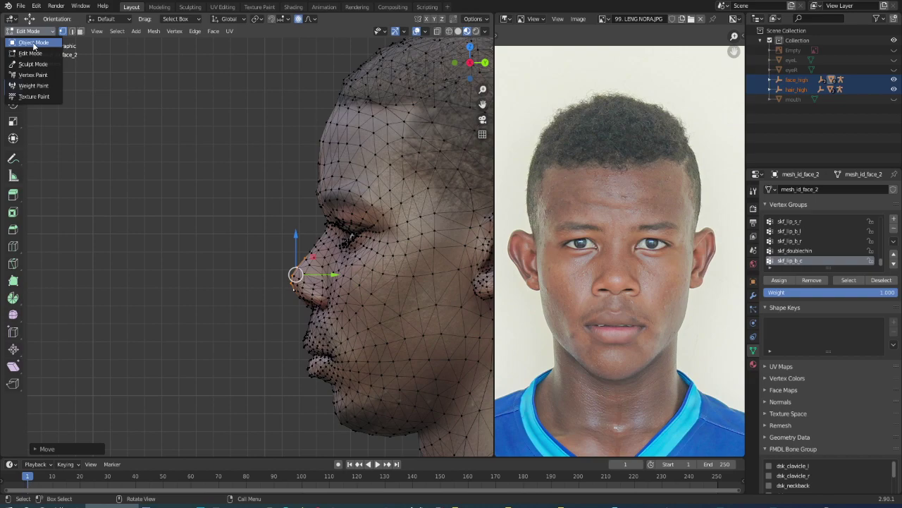
{"action": "left_click", "coordinate": [31, 42]}
{"action": "scroll", "coordinate": [250, 303], "scroll_direction": "up", "scroll_amount": 2}
{"action": "scroll", "coordinate": [249, 300], "scroll_direction": "up", "scroll_amount": 2}
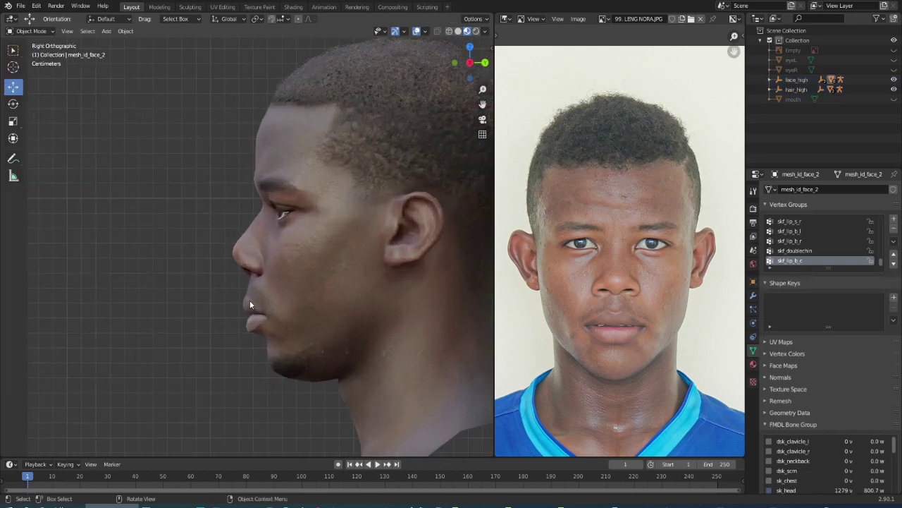
{"action": "middle_click_drag", "start_coordinate": [250, 300], "coordinate": [281, 297]}
{"action": "key", "text": "KP_3"}
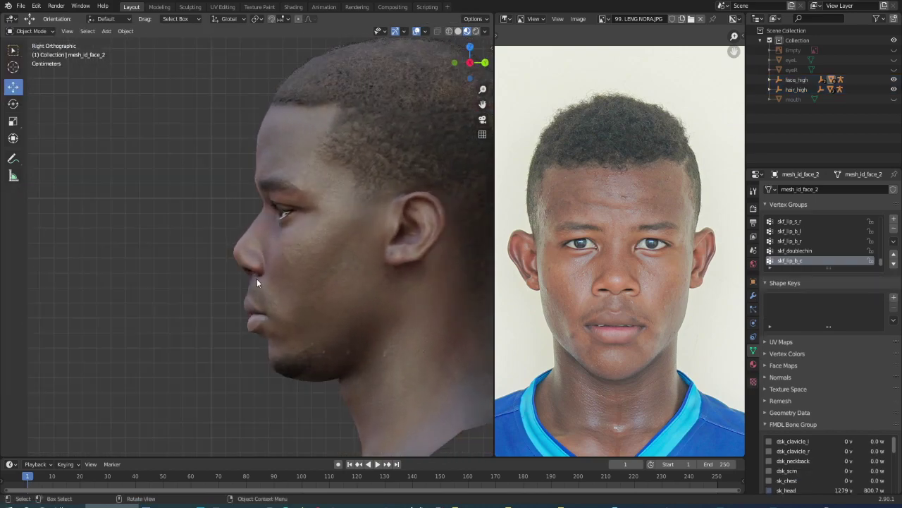
- Back in Edit Mode, rotate and move the nose-tip vertices with proportional falloff
{"action": "key", "text": "a"}
{"action": "left_click", "coordinate": [28, 31]}
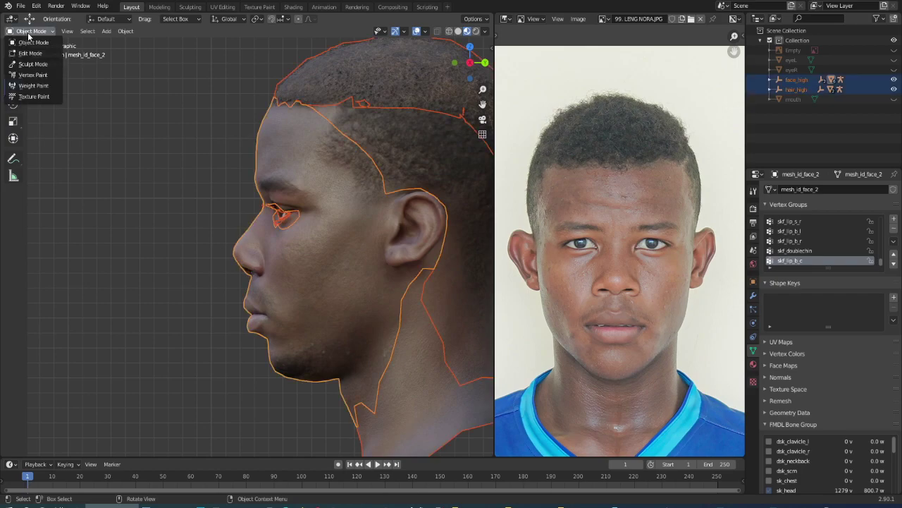
{"action": "left_click", "coordinate": [31, 45]}
{"action": "scroll", "coordinate": [236, 302], "scroll_direction": "up", "scroll_amount": 2}
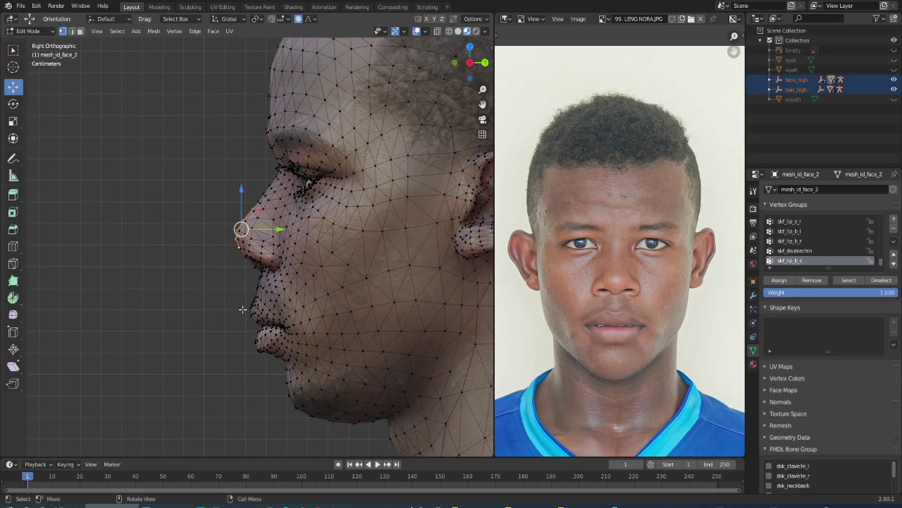
{"action": "key", "text": "r"}
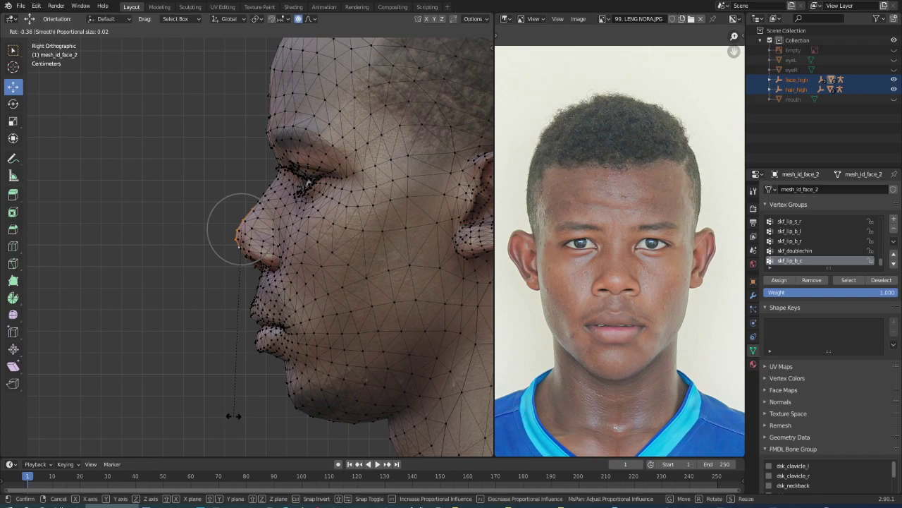
{"action": "left_click", "coordinate": [249, 421]}
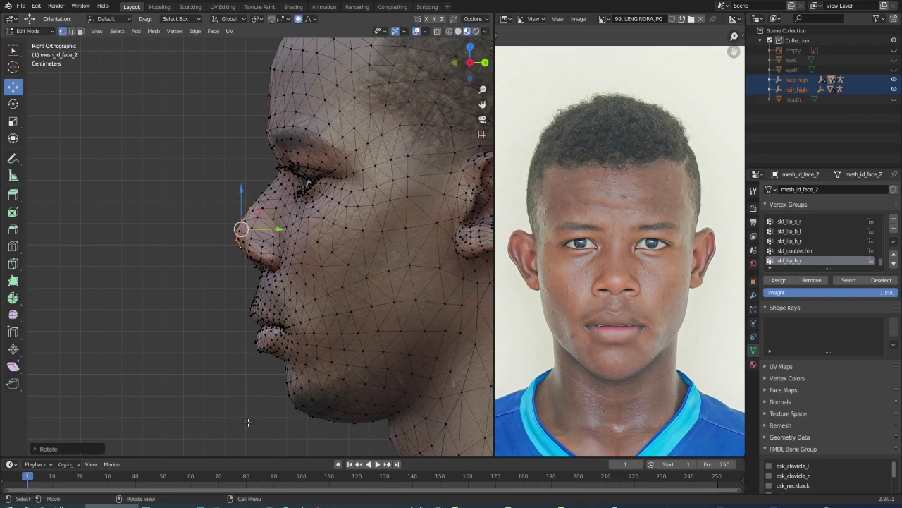
{"action": "key", "text": "g"}
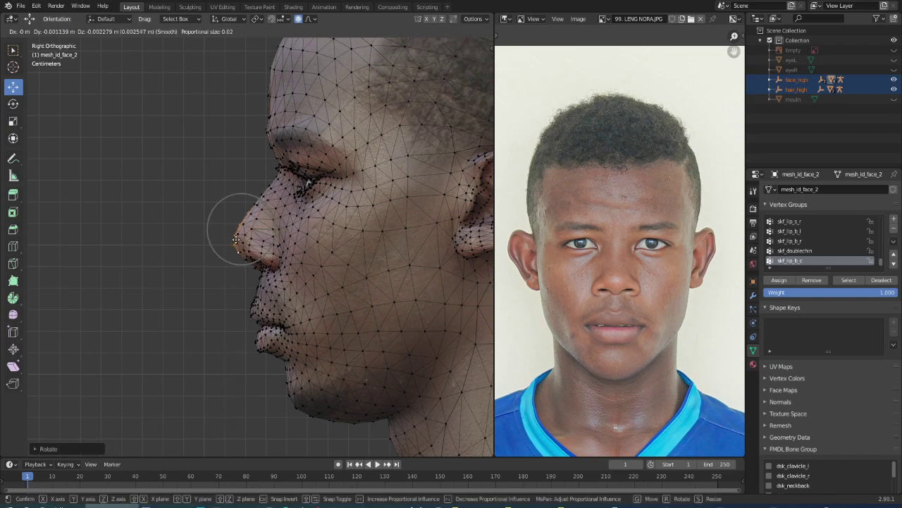
{"action": "scroll", "coordinate": [234, 244], "scroll_direction": "down", "scroll_amount": 1}
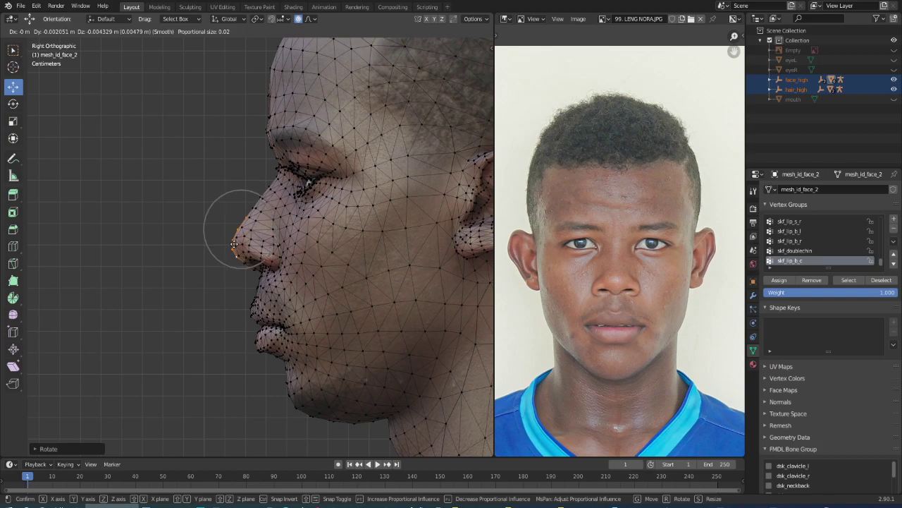
{"action": "scroll", "coordinate": [234, 243], "scroll_direction": "down", "scroll_amount": 2}
{"action": "scroll", "coordinate": [234, 244], "scroll_direction": "down", "scroll_amount": 1}
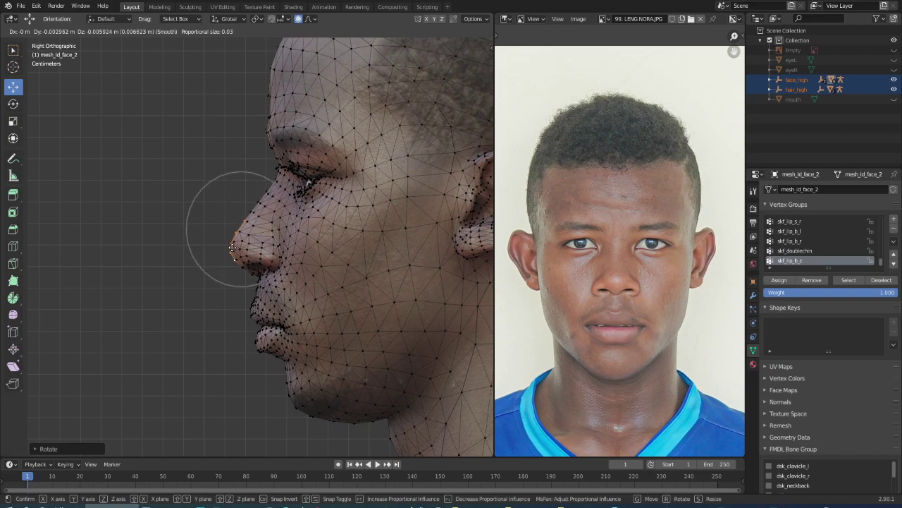
{"action": "left_click", "coordinate": [233, 247]}
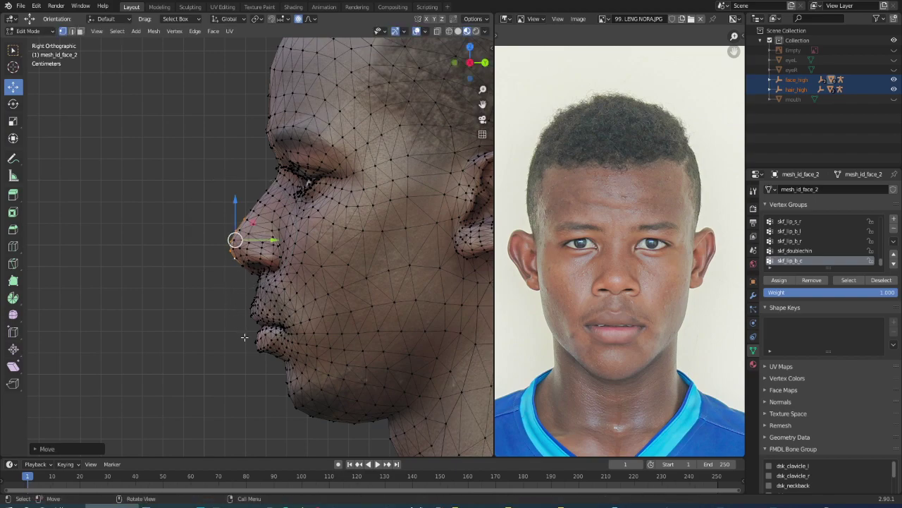
- Scale the upper-lip area and raise the vertex just below the nose slightly
{"action": "scroll", "coordinate": [244, 337], "scroll_direction": "up", "scroll_amount": 2}
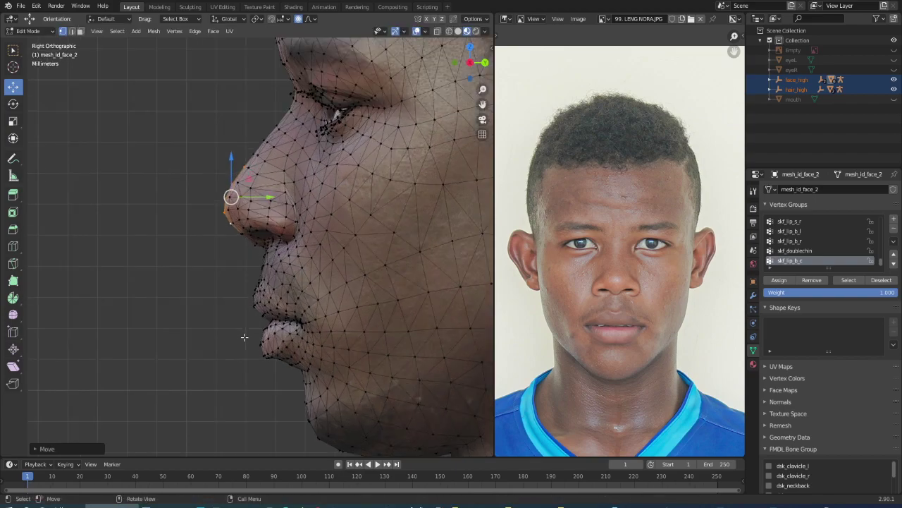
{"action": "left_click", "coordinate": [284, 272]}
{"action": "key", "text": "s"}
{"action": "scroll", "coordinate": [280, 416], "scroll_direction": "up", "scroll_amount": 3}
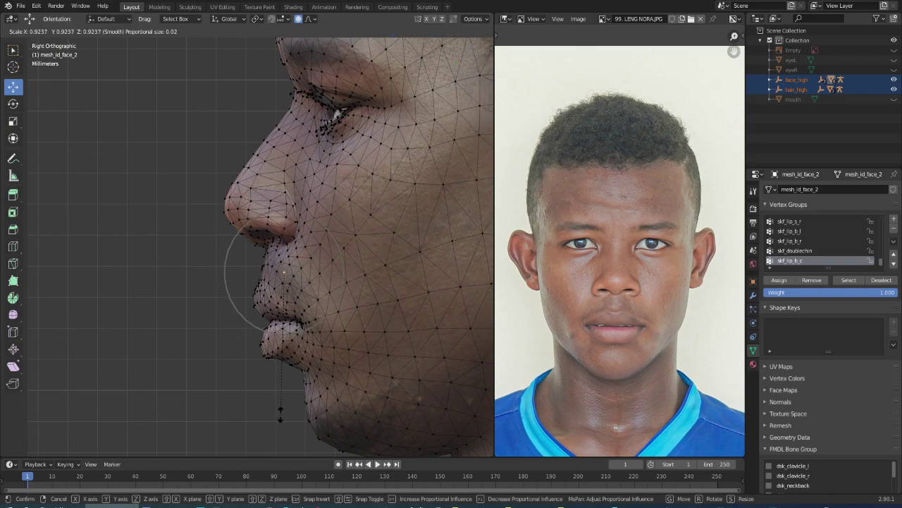
{"action": "left_click", "coordinate": [285, 374]}
{"action": "left_click", "coordinate": [308, 209]}
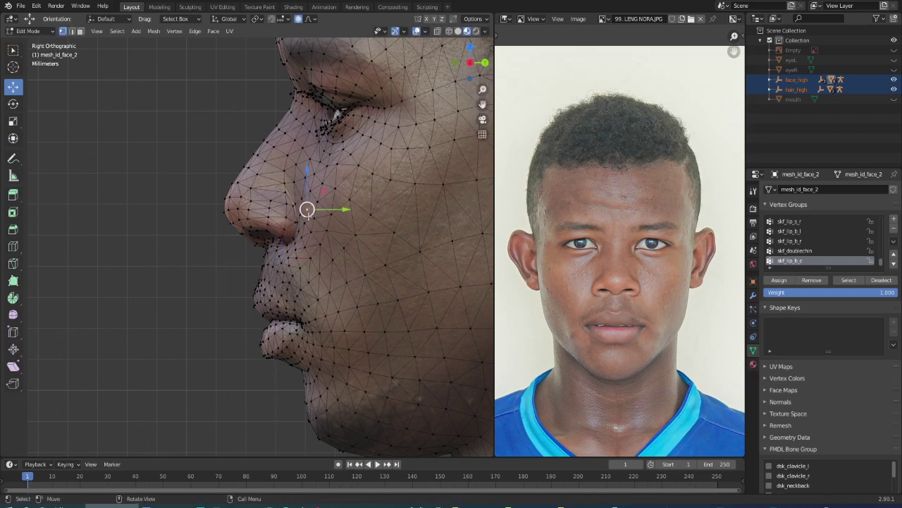
{"action": "key", "text": "s"}
{"action": "key", "text": "Escape"}
{"action": "left_click_drag", "start_coordinate": [308, 170], "coordinate": [308, 165]}
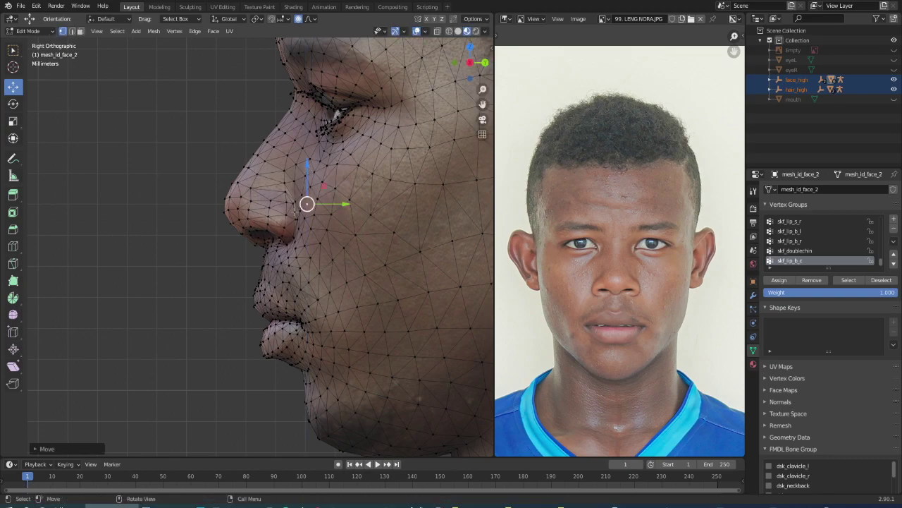
- Smoothly move the area above the upper lip beside the nostril
{"action": "left_click", "coordinate": [288, 250]}
{"action": "key", "text": "g"}
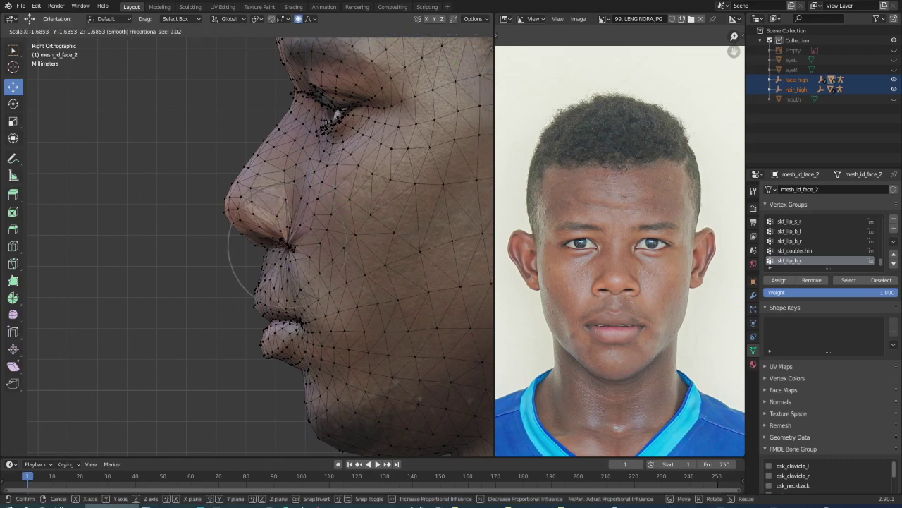
{"action": "key", "text": "Escape"}
{"action": "key", "text": "g"}
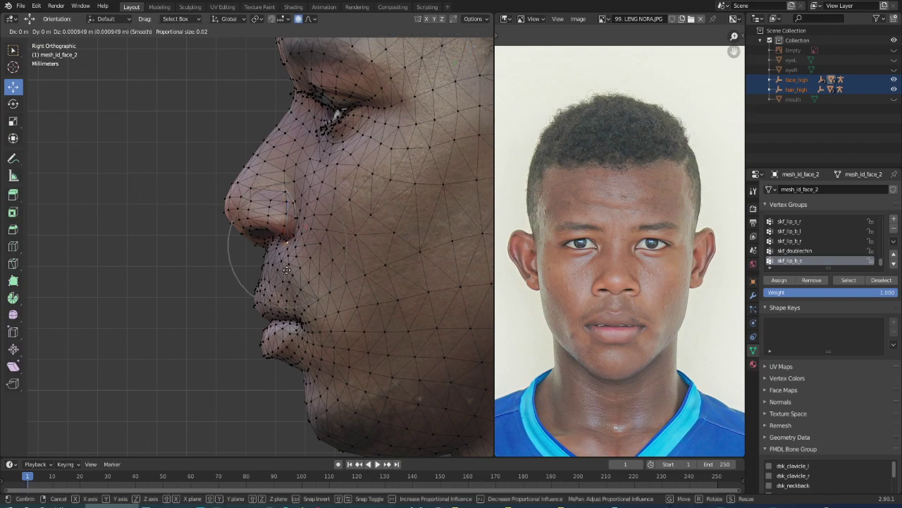
{"action": "left_click", "coordinate": [288, 271]}
{"action": "scroll", "coordinate": [269, 288], "scroll_direction": "down", "scroll_amount": 3}
- Orbit to inspect the reshaped face from front and side, then return to Object Mode
{"action": "middle_click_drag", "start_coordinate": [268, 288], "coordinate": [370, 284]}
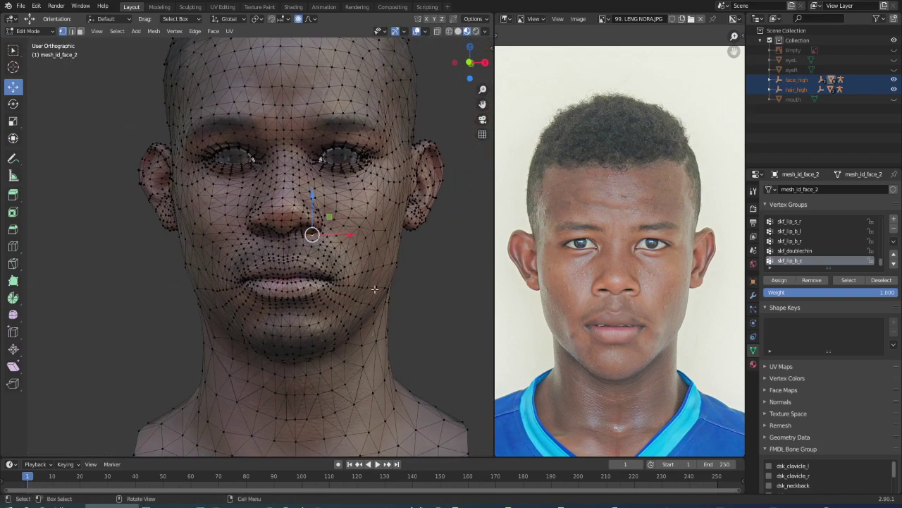
{"action": "middle_click_drag", "start_coordinate": [375, 289], "coordinate": [183, 286]}
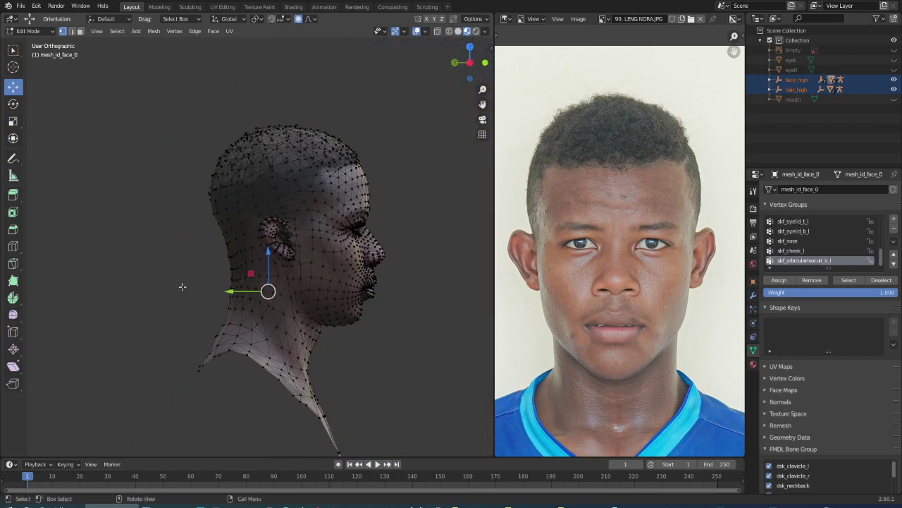
{"action": "scroll", "coordinate": [282, 282], "scroll_direction": "up", "scroll_amount": 3}
{"action": "scroll", "coordinate": [395, 277], "scroll_direction": "up", "scroll_amount": 2}
{"action": "scroll", "coordinate": [394, 278], "scroll_direction": "down", "scroll_amount": 3}
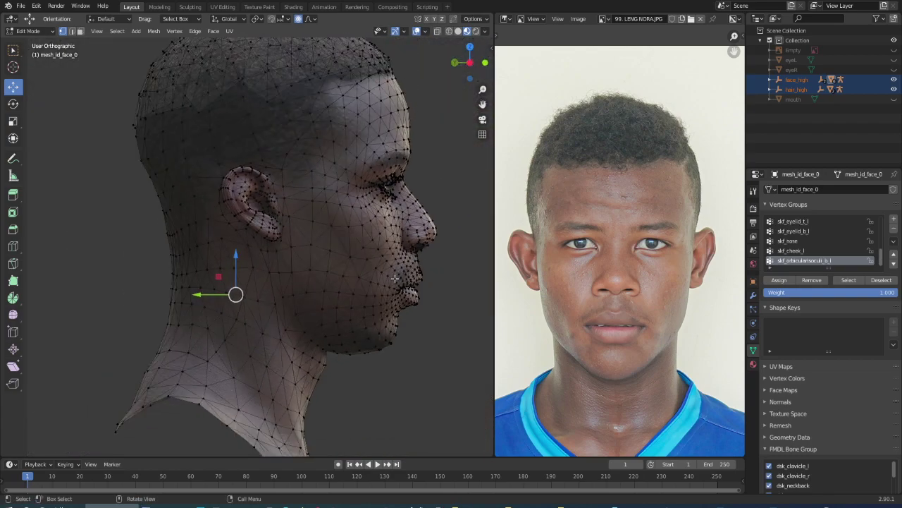
{"action": "left_click", "coordinate": [28, 31]}
{"action": "left_click", "coordinate": [28, 42]}
{"action": "scroll", "coordinate": [313, 240], "scroll_direction": "down", "scroll_amount": 3}
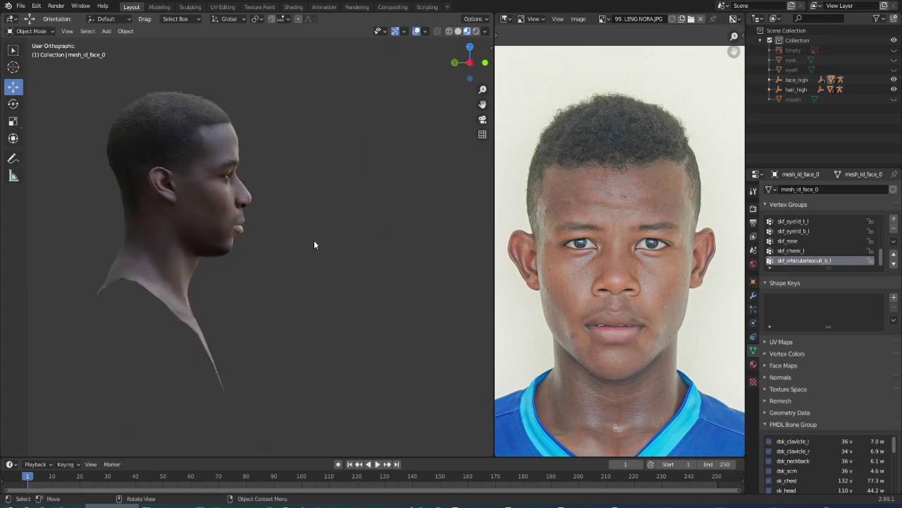
- Orbit the head from right to left profile to inspect the reshaped nose
{"action": "mouse_move", "coordinate": [295, 243]}
{"action": "middle_mouse_down"}
{"action": "mouse_move", "coordinate": [104, 245]}
{"action": "mouse_move", "coordinate": [333, 240]}
{"action": "mouse_move", "coordinate": [269, 236]}
{"action": "middle_mouse_up"}
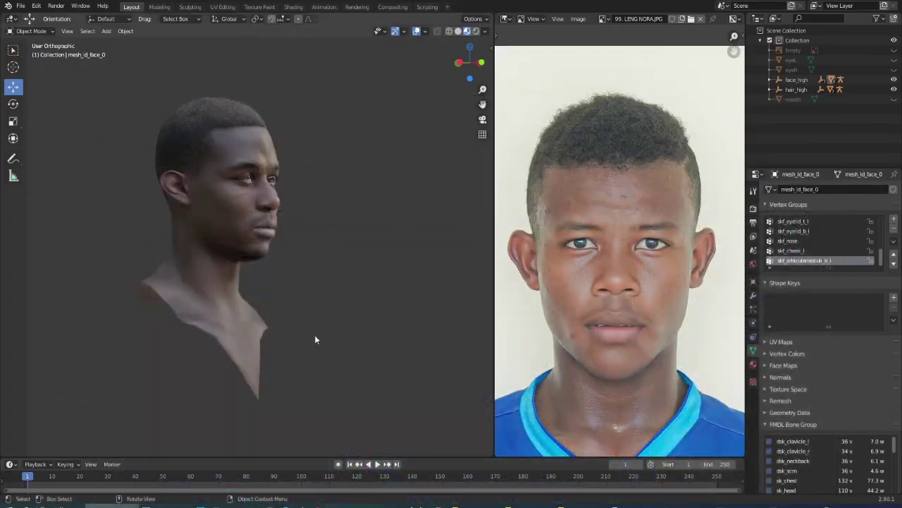
{"action": "mouse_move", "coordinate": [314, 338]}
{"action": "middle_mouse_down"}
{"action": "mouse_move", "coordinate": [293, 263]}
{"action": "mouse_move", "coordinate": [302, 264]}
{"action": "mouse_move", "coordinate": [200, 265]}
{"action": "middle_mouse_up"}
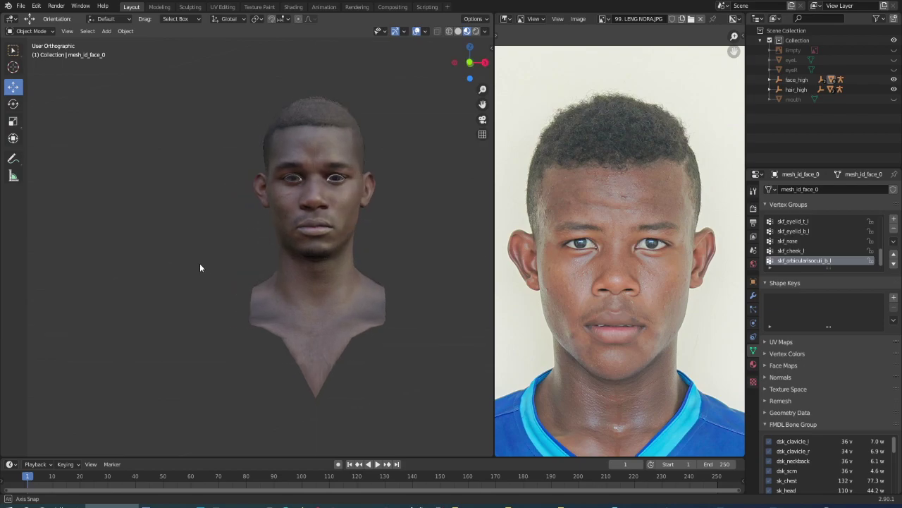
- From front view, use the PES2021 Face/Hair Modifier to Export FACE and create FACE.FPK
{"action": "key", "text": "KP_1"}
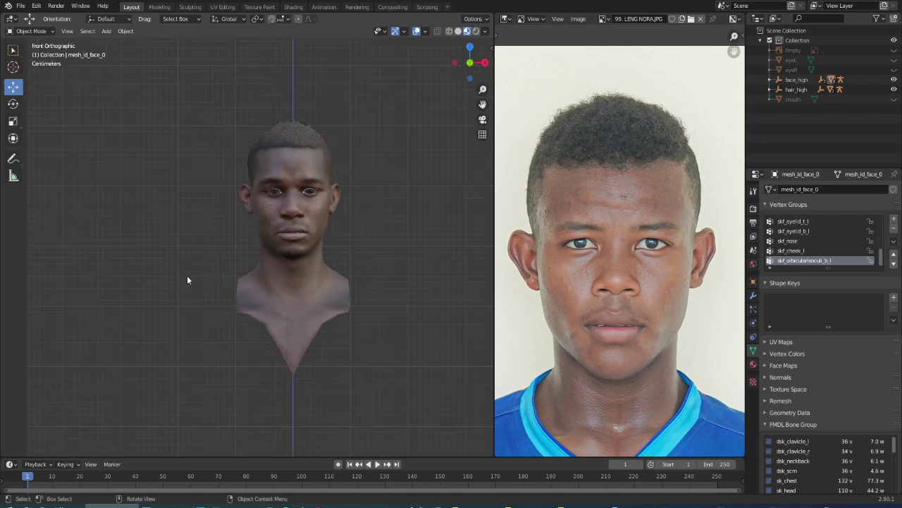
{"action": "scroll", "coordinate": [328, 200], "scroll_direction": "up", "scroll_amount": 4}
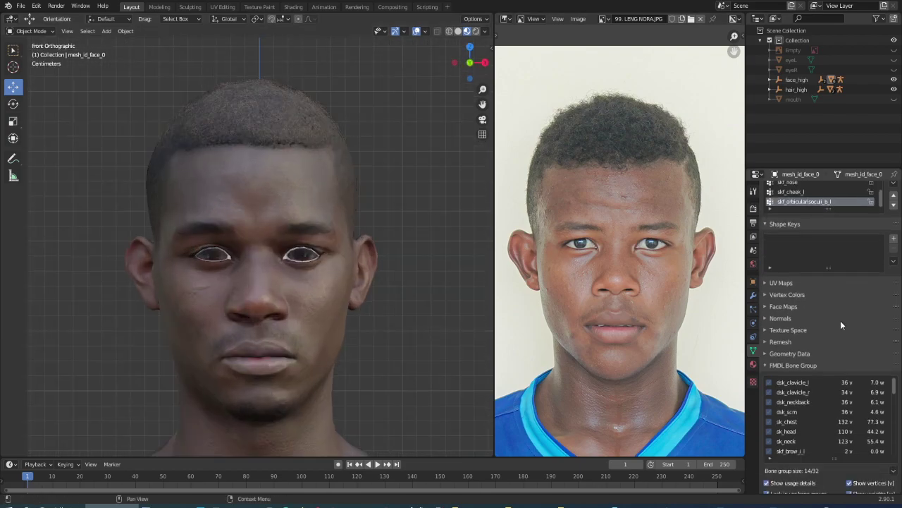
{"action": "scroll", "coordinate": [841, 320], "scroll_direction": "down", "scroll_amount": 5}
{"action": "scroll", "coordinate": [837, 322], "scroll_direction": "down", "scroll_amount": 5}
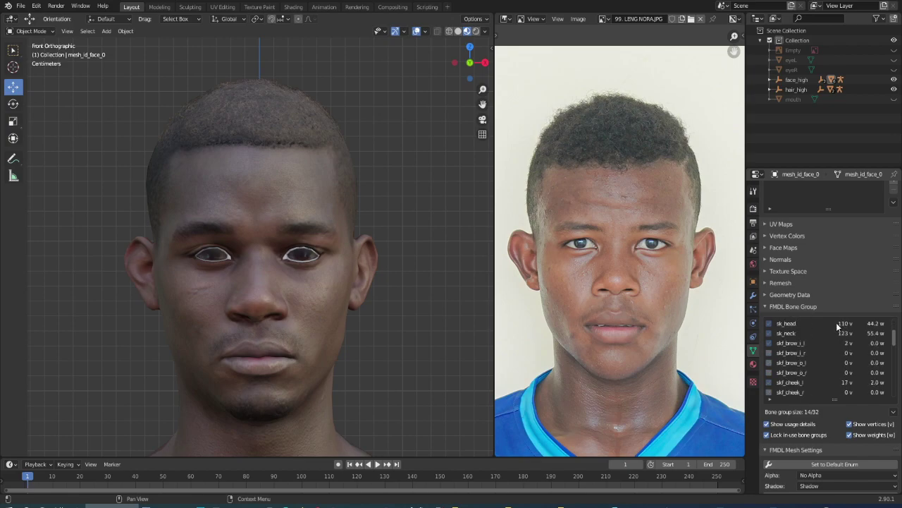
{"action": "scroll", "coordinate": [866, 435], "scroll_direction": "down", "scroll_amount": 2}
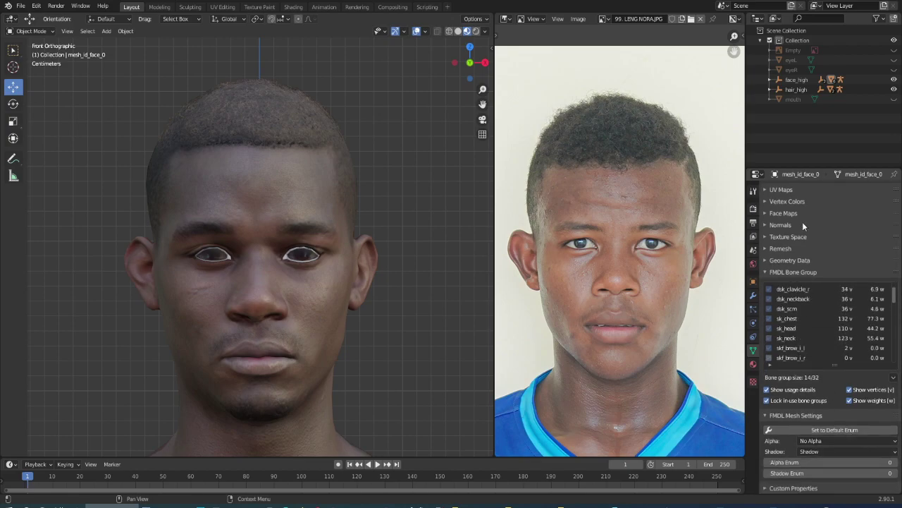
{"action": "scroll", "coordinate": [802, 221], "scroll_direction": "up", "scroll_amount": 5}
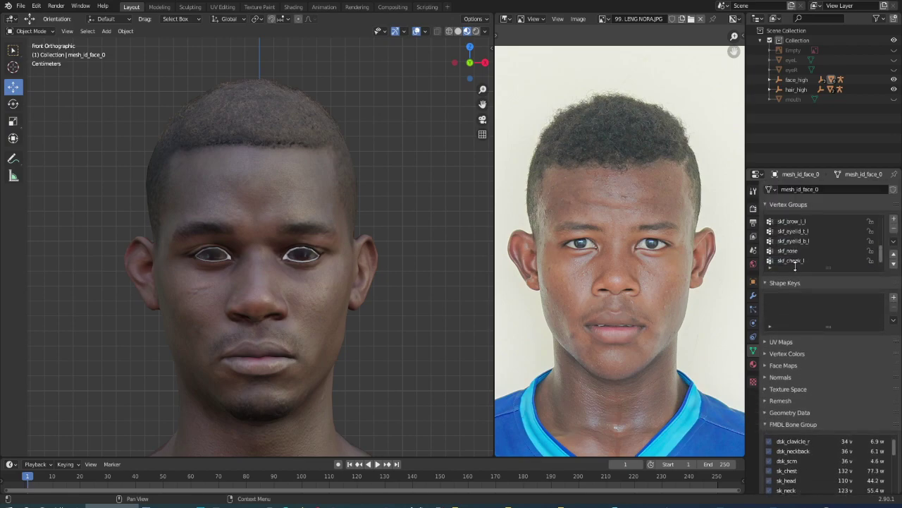
{"action": "left_click", "coordinate": [753, 251]}
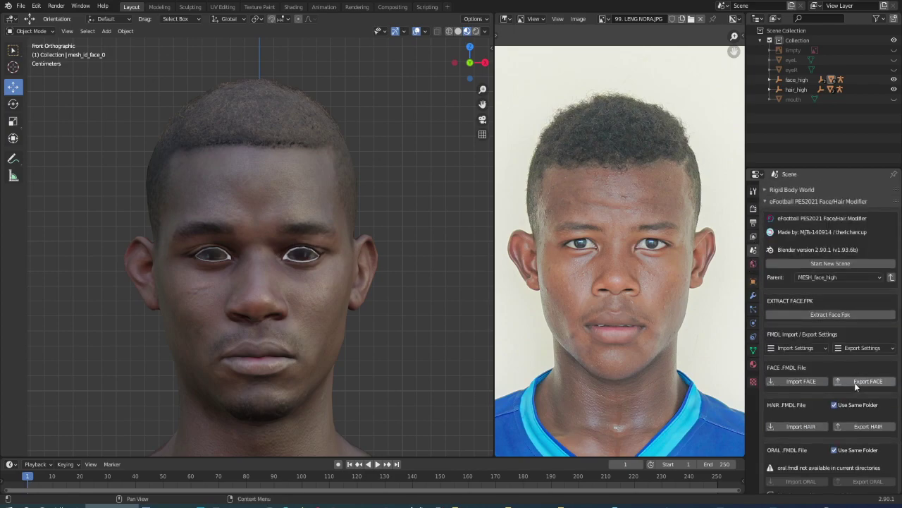
{"action": "left_click", "coordinate": [863, 426]}
{"action": "scroll", "coordinate": [863, 425], "scroll_direction": "down", "scroll_amount": 4}
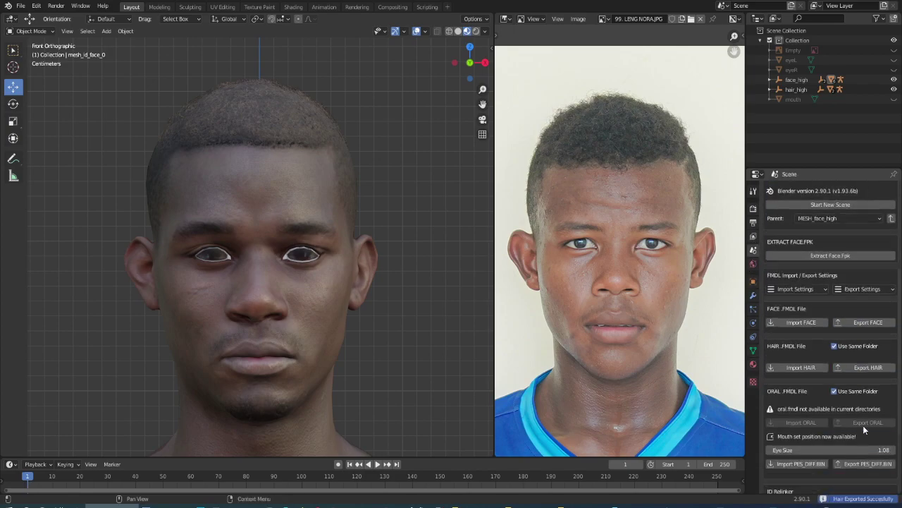
{"action": "scroll", "coordinate": [863, 425], "scroll_direction": "down", "scroll_amount": 5}
{"action": "left_click", "coordinate": [804, 449]}
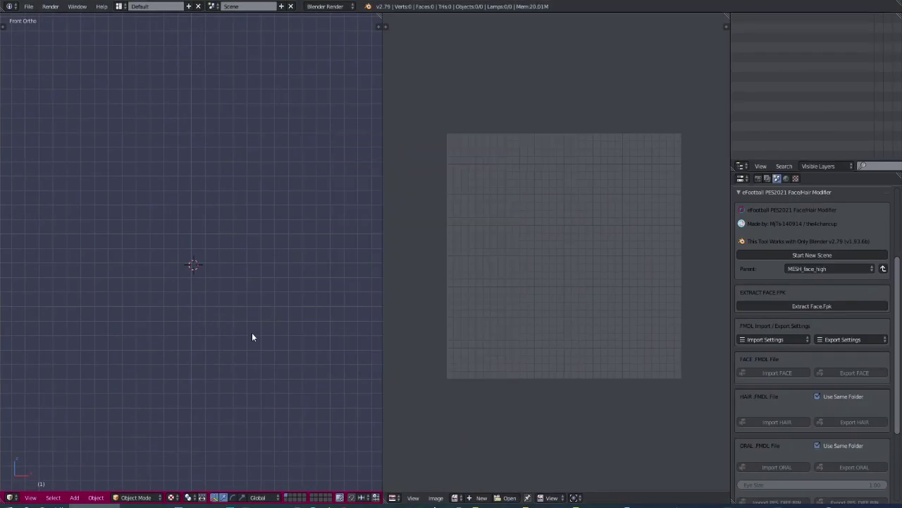
- Extract face.fpk from F:\face\New folder (12)\45023\#Win and inspect the loaded hierarchy
{"action": "left_click", "coordinate": [794, 306]}
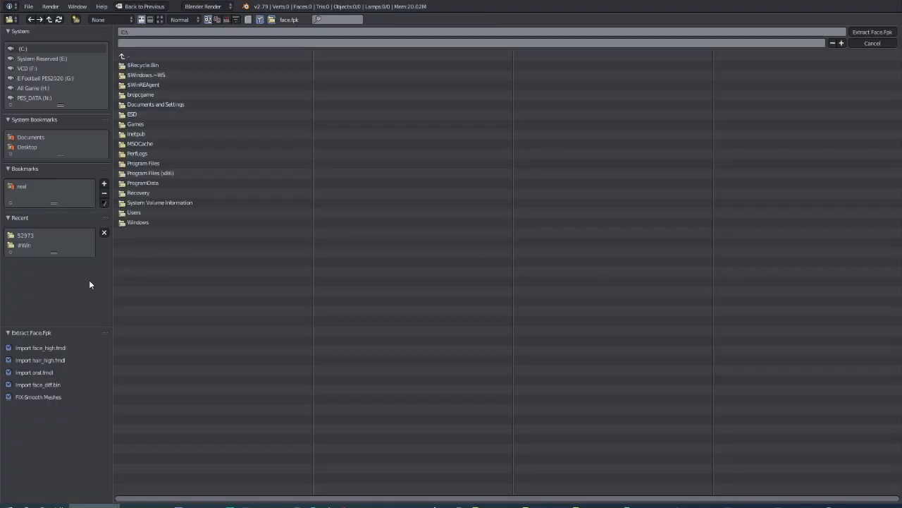
{"action": "left_click", "coordinate": [103, 233]}
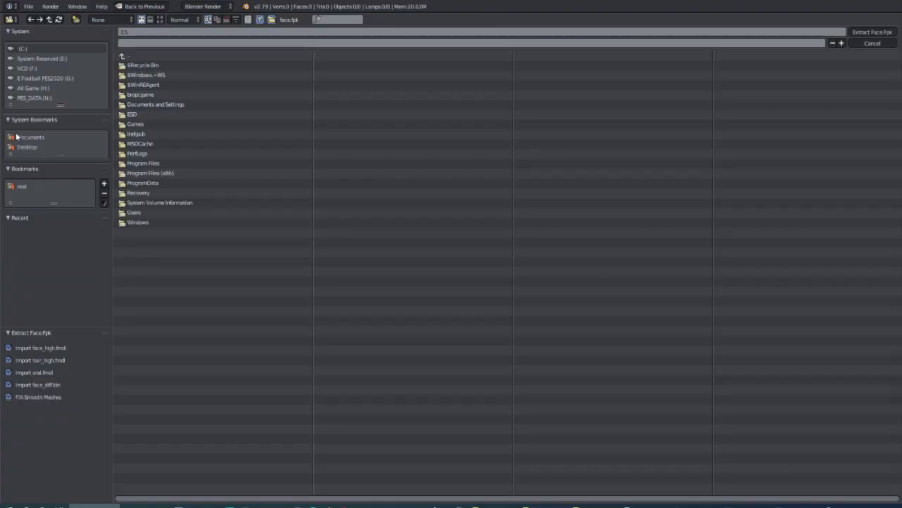
{"action": "left_click", "coordinate": [29, 69]}
{"action": "left_click", "coordinate": [134, 208]}
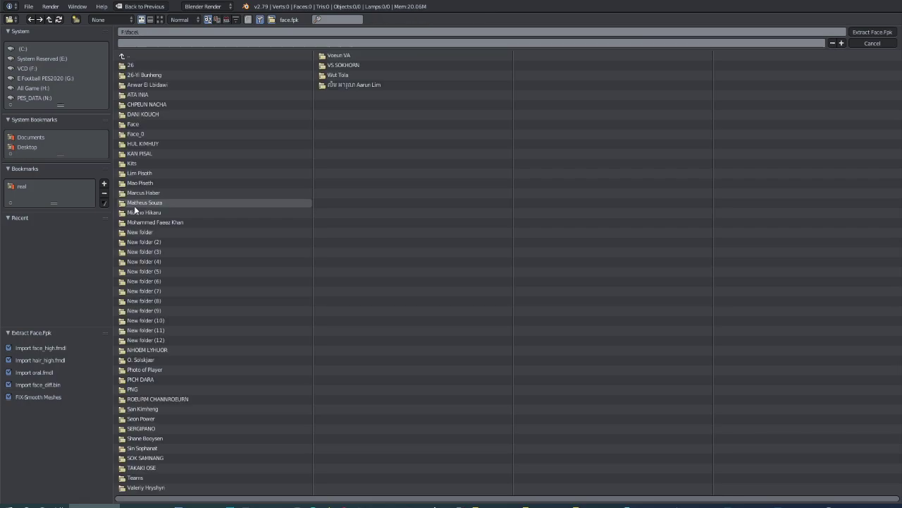
{"action": "left_click", "coordinate": [146, 340]}
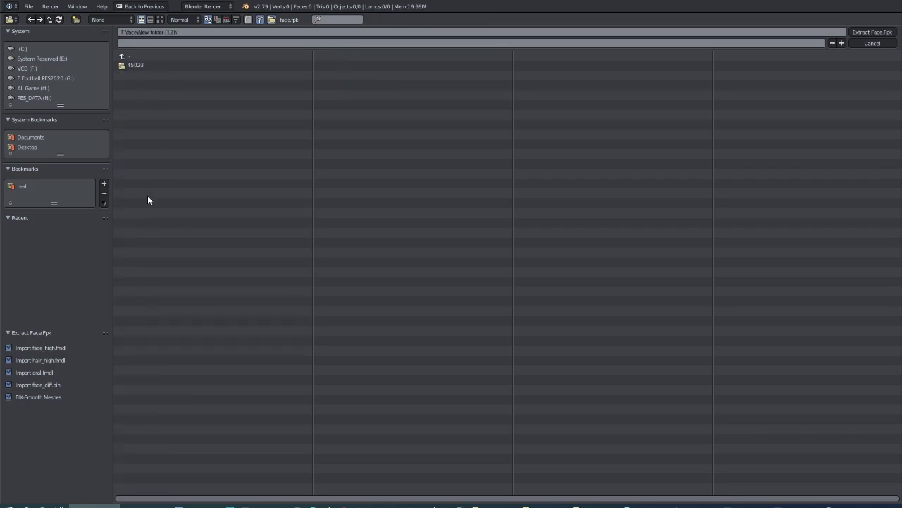
{"action": "left_click", "coordinate": [139, 64]}
{"action": "left_click", "coordinate": [139, 65]}
{"action": "left_click", "coordinate": [131, 77]}
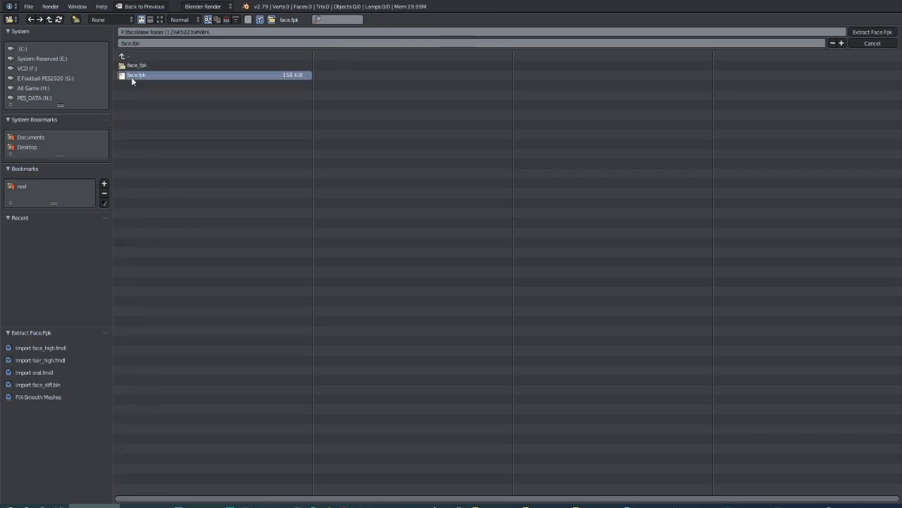
{"action": "double_click", "coordinate": [131, 77]}
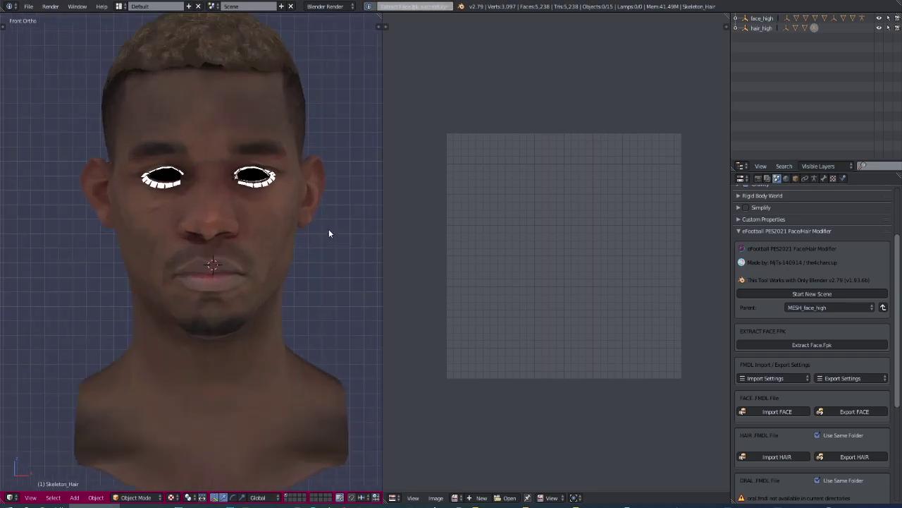
{"action": "middle_click_drag", "start_coordinate": [159, 229], "coordinate": [210, 229], "text": "shift"}
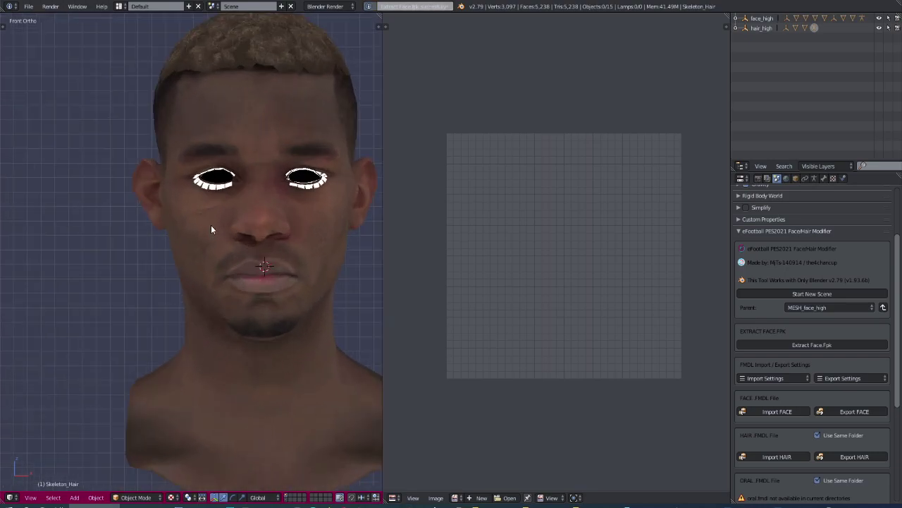
{"action": "left_click", "coordinate": [736, 28]}
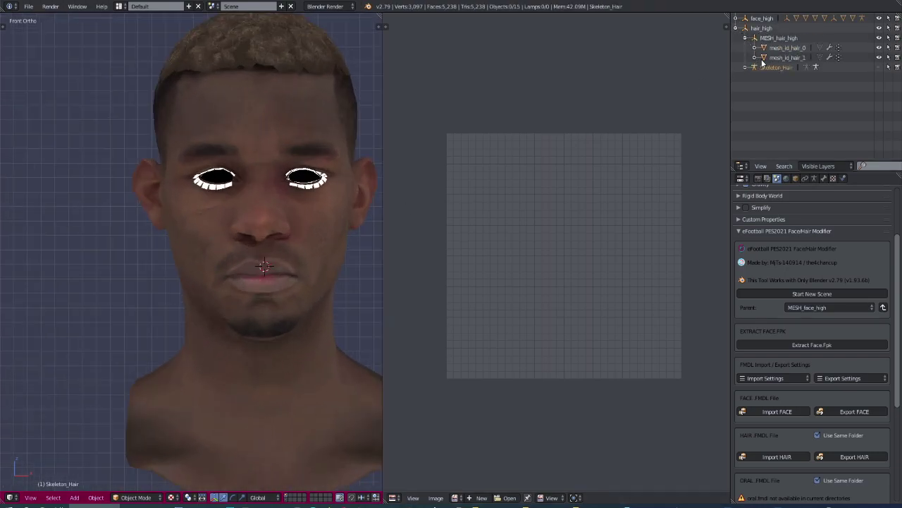
- Delete the whole hair_high hierarchy from the Outliner
{"action": "left_click", "coordinate": [745, 37]}
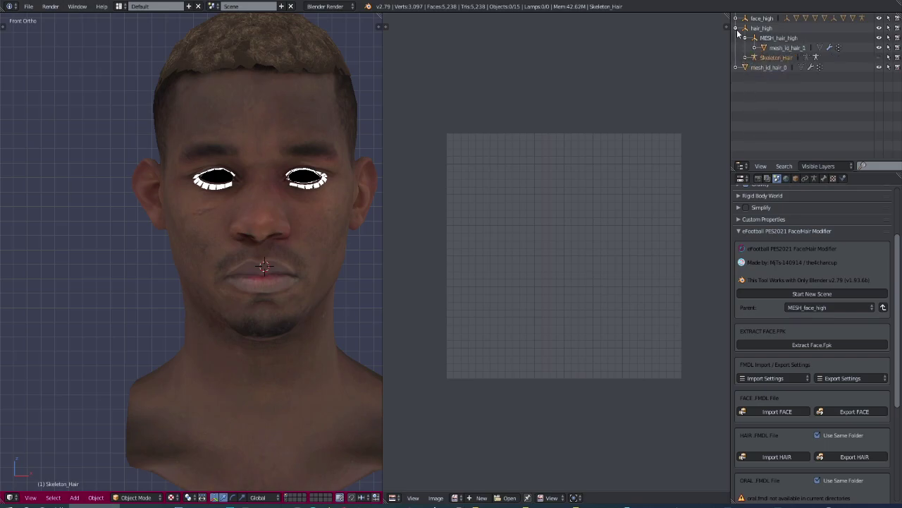
{"action": "left_click", "coordinate": [736, 28]}
{"action": "right_click", "coordinate": [758, 28]}
{"action": "left_click", "coordinate": [734, 72]}
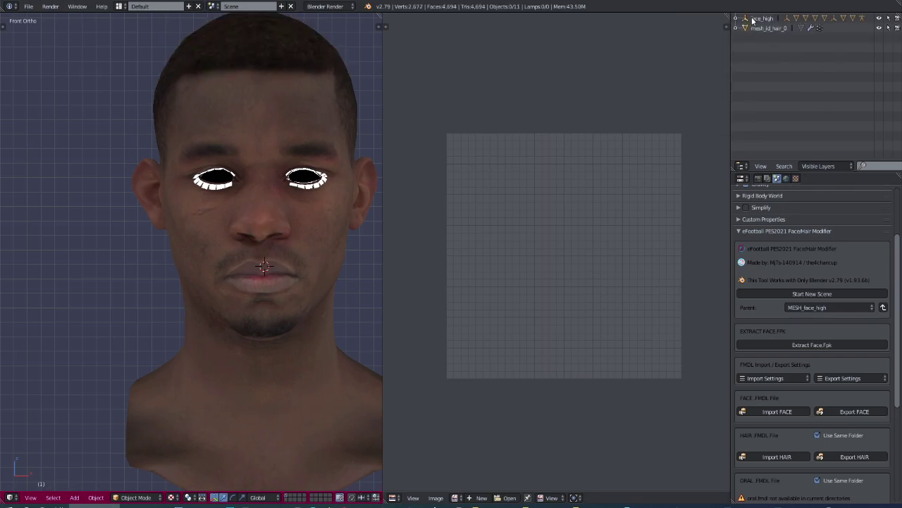
- Unparent mesh_id_face_0 and mesh_id_face_2, then delete the rest of the face_high hierarchy
{"action": "left_click", "coordinate": [736, 18]}
{"action": "left_click", "coordinate": [745, 28]}
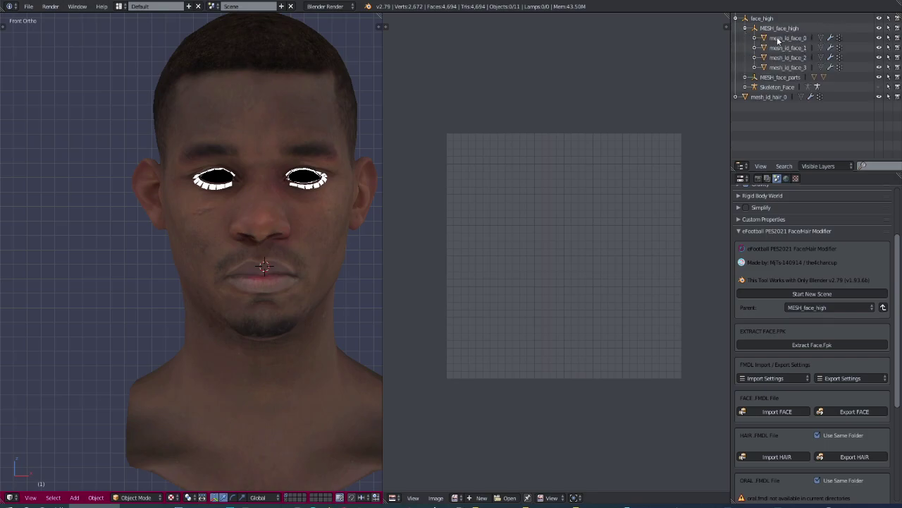
{"action": "left_click_drag", "start_coordinate": [778, 40], "coordinate": [756, 68]}
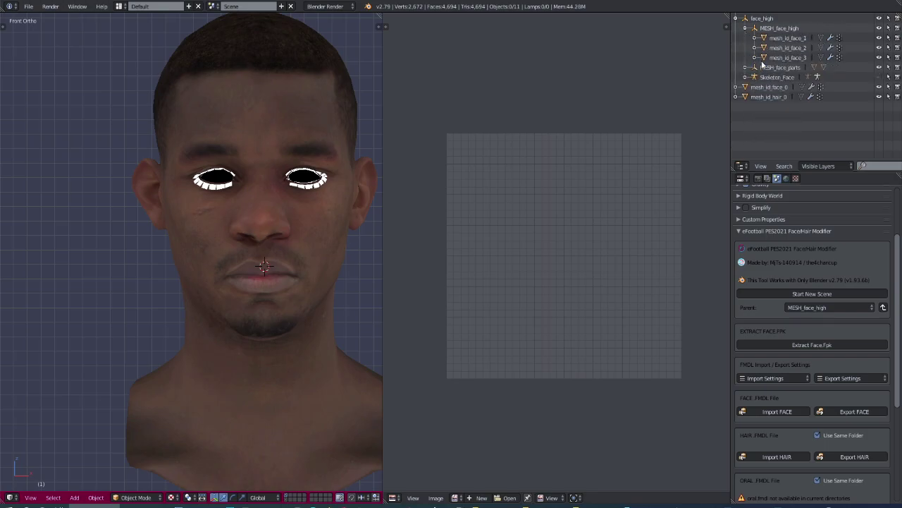
{"action": "left_click", "coordinate": [787, 47]}
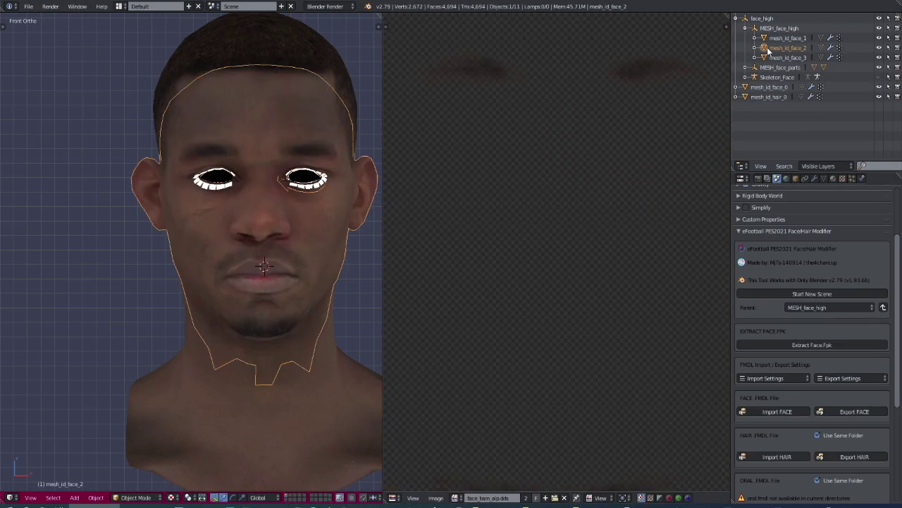
{"action": "left_click_drag", "start_coordinate": [783, 48], "coordinate": [758, 112]}
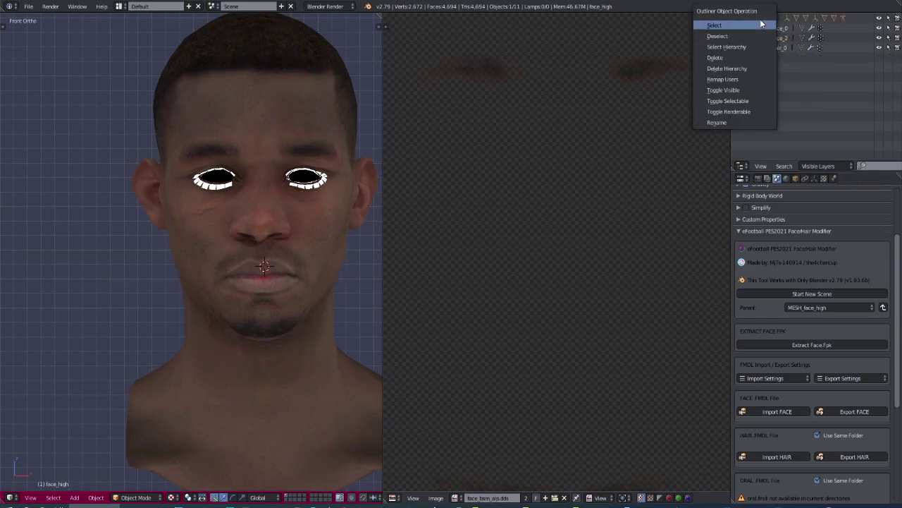
{"action": "right_click", "coordinate": [748, 23]}
{"action": "left_click", "coordinate": [742, 68]}
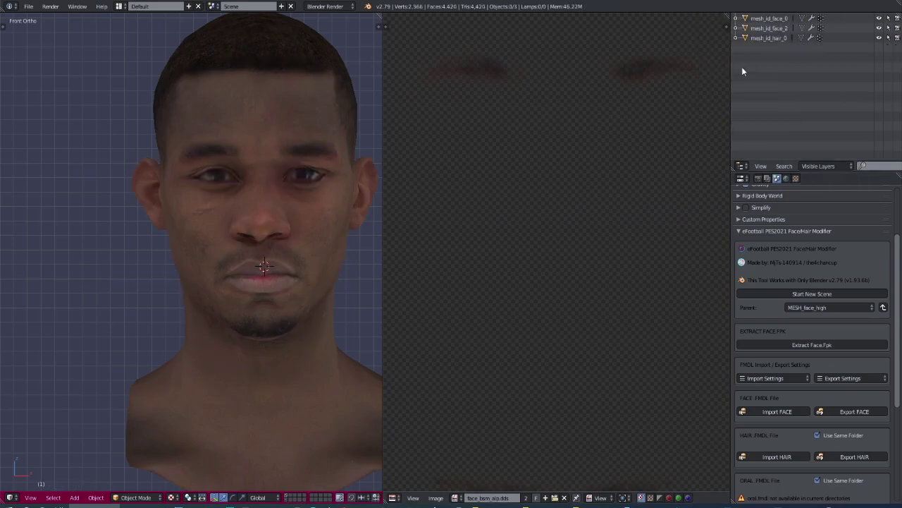
- Join mesh_id_face_0 and mesh_id_face_2 into one object with Ctrl+J
{"action": "left_click", "coordinate": [767, 20]}
{"action": "left_click", "coordinate": [769, 28], "text": "ctrl"}
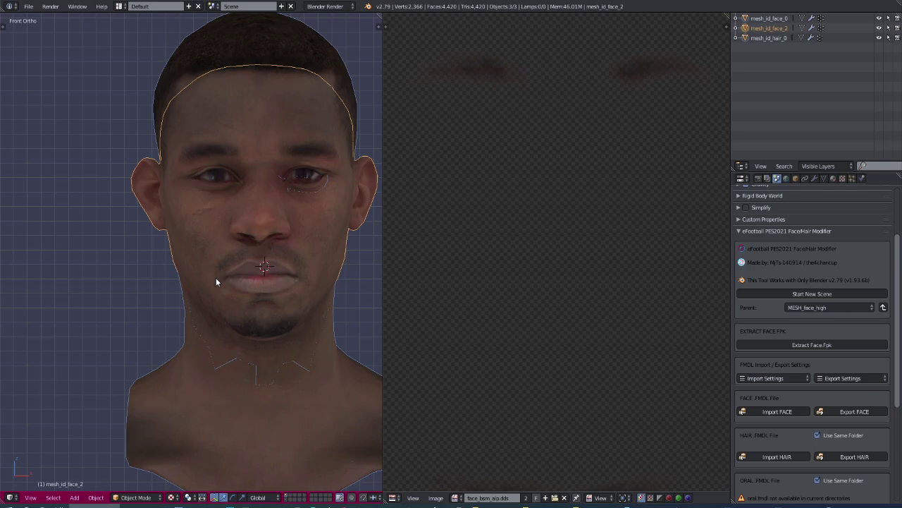
{"action": "key", "text": "ctrl+j"}
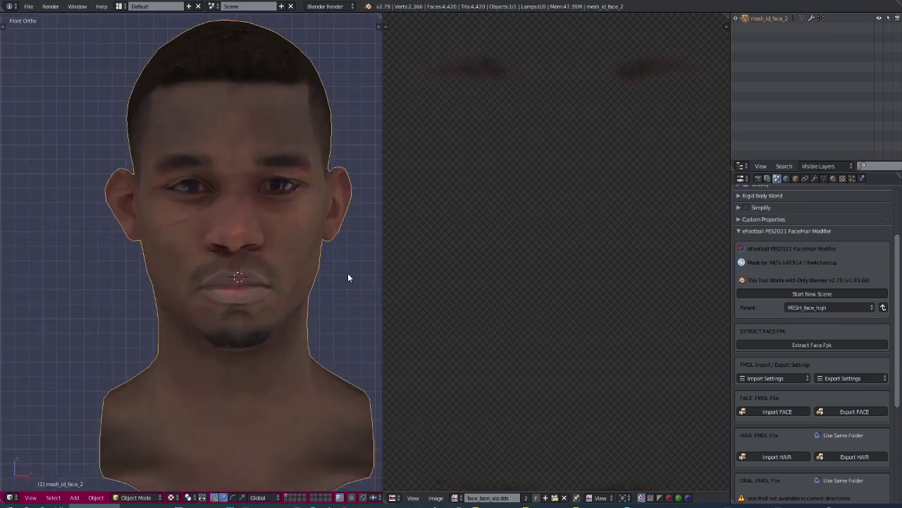
- In Edit Mode, add a second UV map, UVMap.001, to the mesh
{"action": "key", "text": "Tab"}
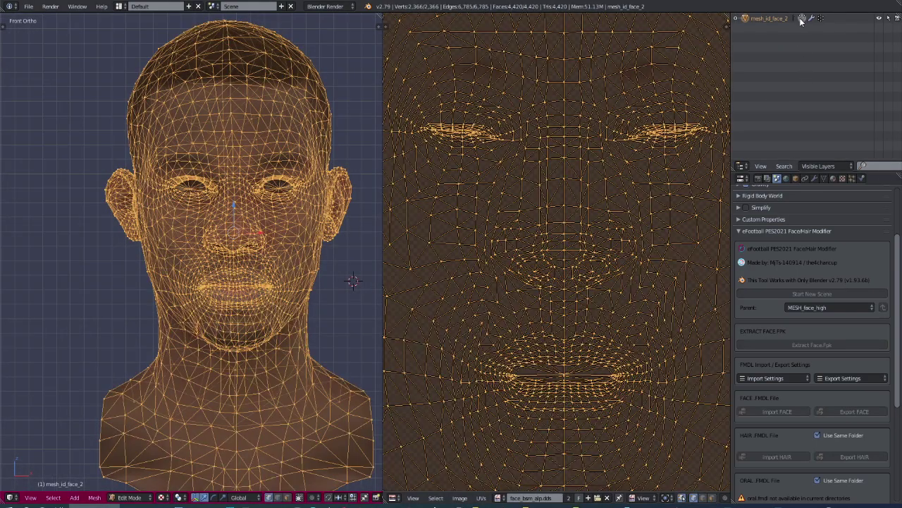
{"action": "left_click", "coordinate": [824, 179]}
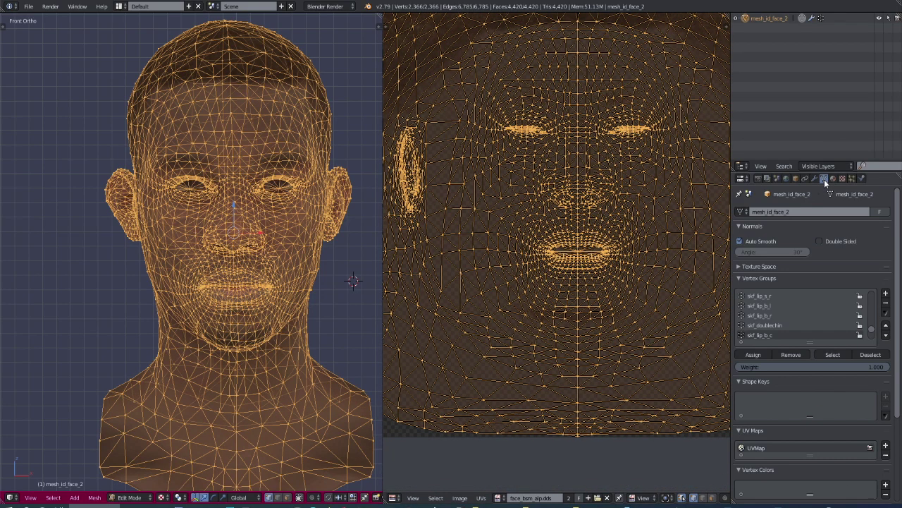
{"action": "left_click", "coordinate": [886, 444]}
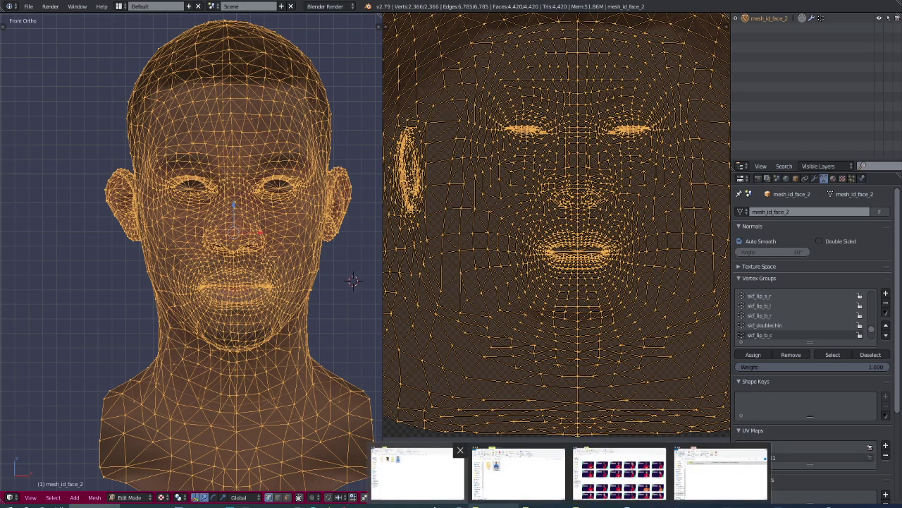
- Drag the player's photo JPG into the UV/Image Editor and bring up UV Mapping
{"action": "left_click", "coordinate": [519, 472]}
{"action": "left_click_drag", "start_coordinate": [451, 191], "coordinate": [537, 471]}
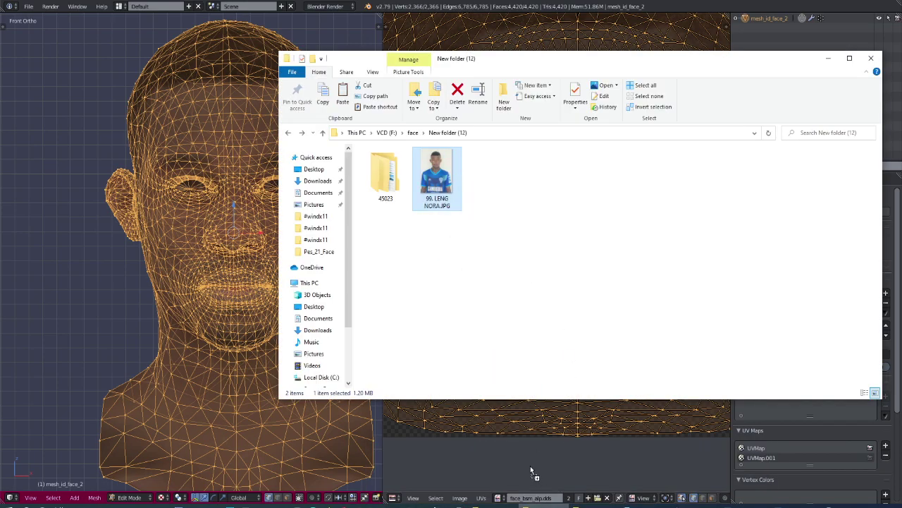
{"action": "scroll", "coordinate": [257, 367], "scroll_direction": "down", "scroll_amount": 4}
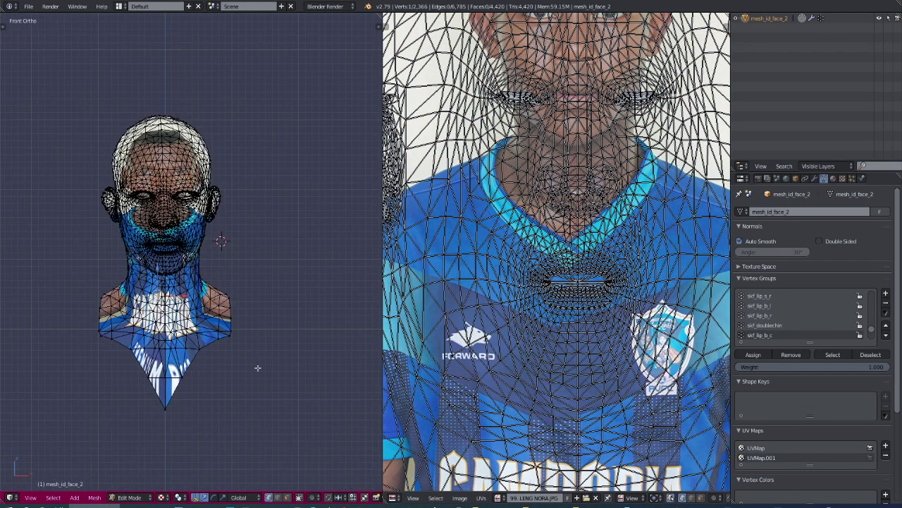
{"action": "left_click", "coordinate": [298, 498]}
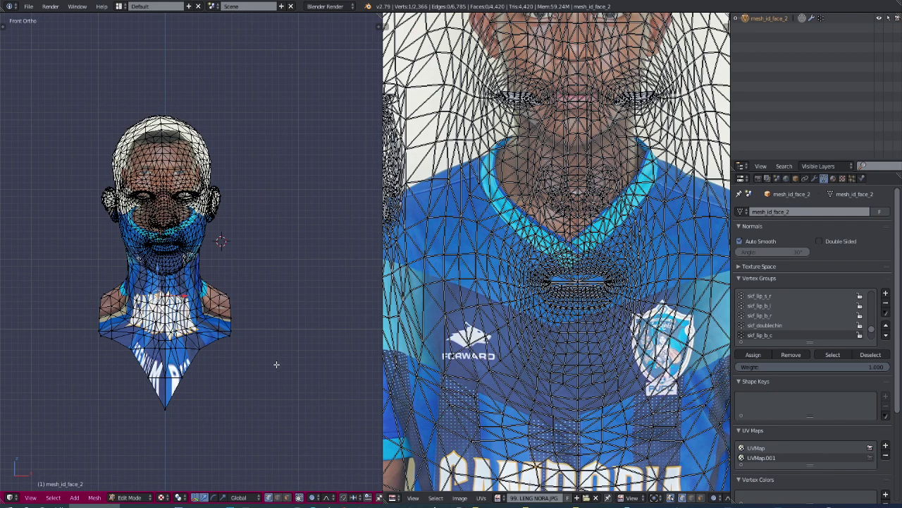
{"action": "key", "text": "u"}
{"action": "left_click", "coordinate": [232, 440]}
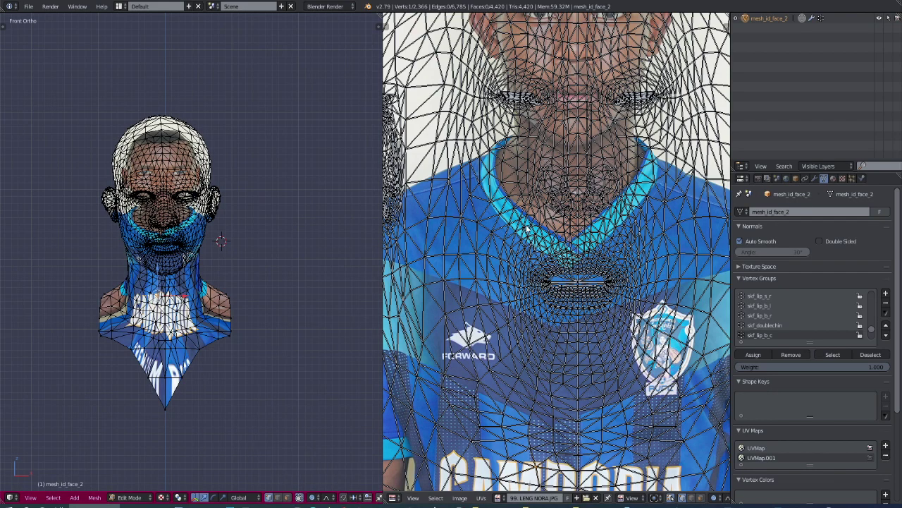
- Project the whole head's UVs from the front view and enlarge them
{"action": "key", "text": "a"}
{"action": "key", "text": "u"}
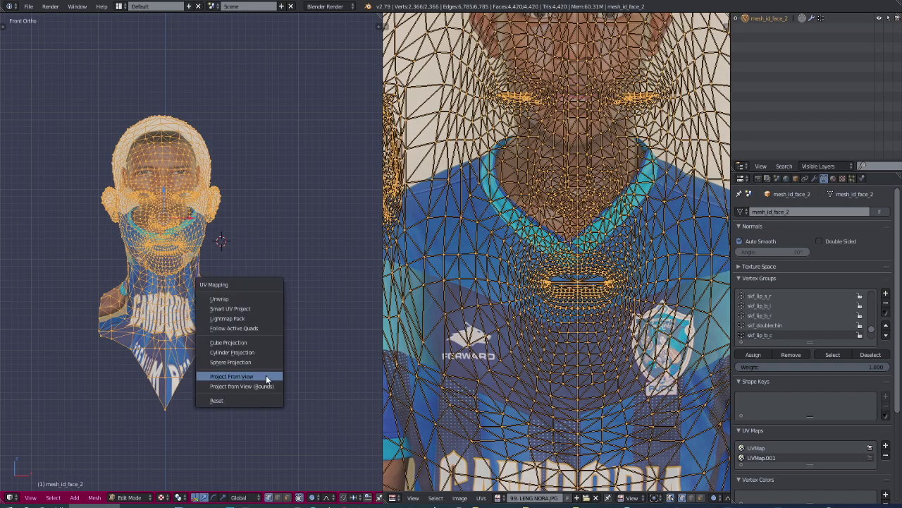
{"action": "left_click", "coordinate": [267, 376]}
{"action": "scroll", "coordinate": [518, 215], "scroll_direction": "down", "scroll_amount": 3}
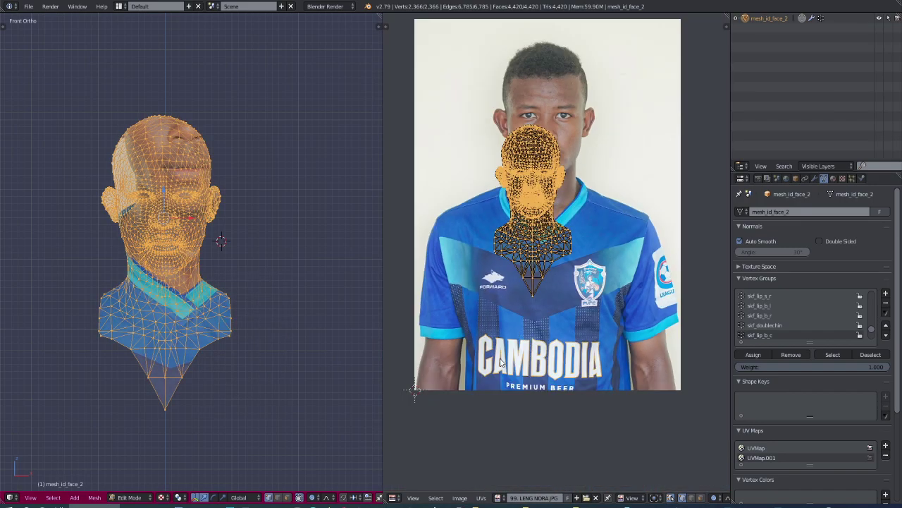
{"action": "key", "text": "s"}
{"action": "left_click", "coordinate": [506, 410]}
{"action": "scroll", "coordinate": [518, 41], "scroll_direction": "up", "scroll_amount": 4}
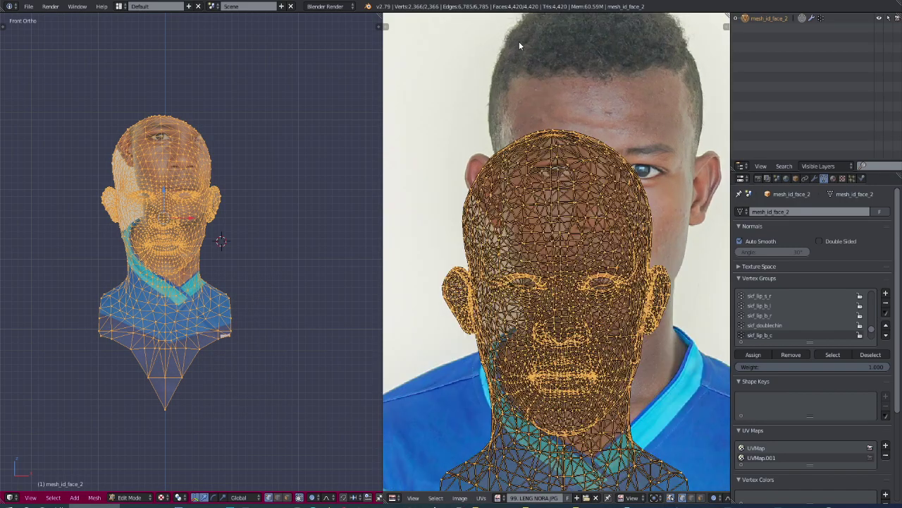
{"action": "scroll", "coordinate": [512, 154], "scroll_direction": "down", "scroll_amount": 2}
- Move the UV mesh onto the photo's face and enlarge it to fit the head
{"action": "key", "text": "g"}
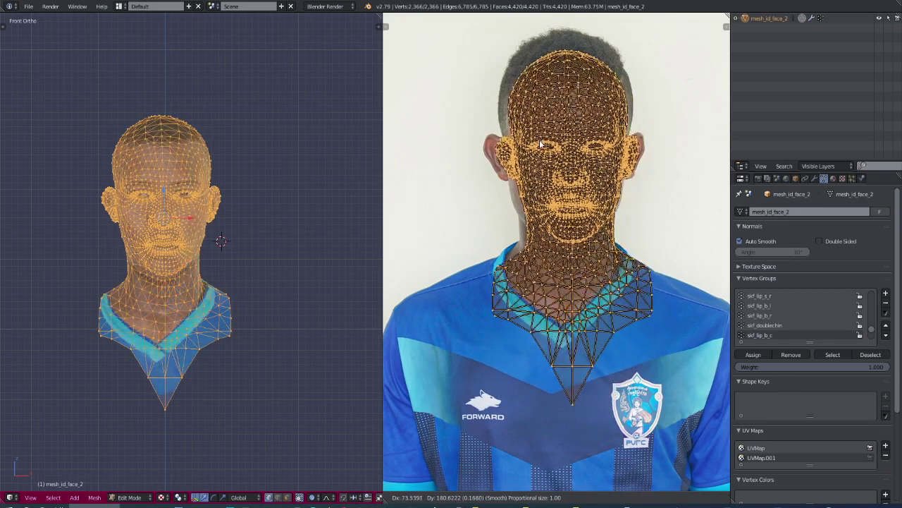
{"action": "left_click", "coordinate": [538, 143]}
{"action": "scroll", "coordinate": [538, 143], "scroll_direction": "down", "scroll_amount": 1}
{"action": "scroll", "coordinate": [538, 143], "scroll_direction": "down", "scroll_amount": 1}
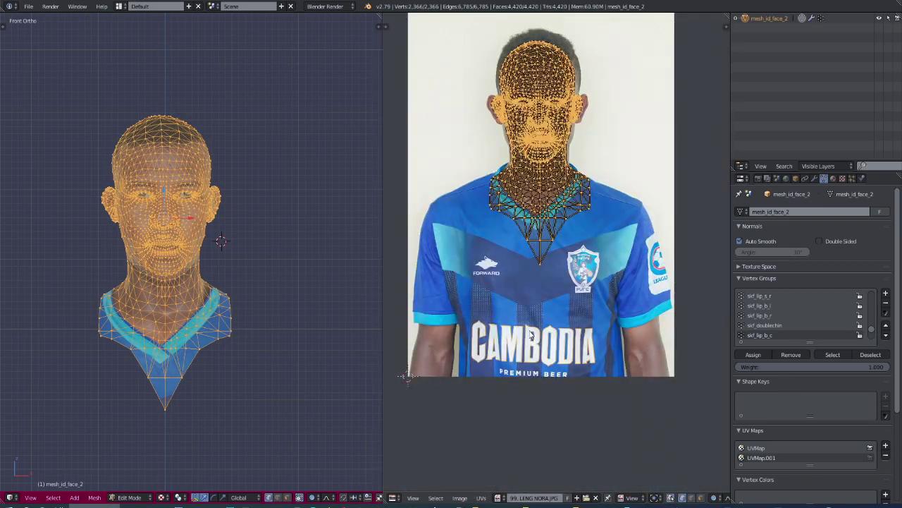
{"action": "key", "text": "s"}
{"action": "left_click", "coordinate": [528, 358]}
{"action": "scroll", "coordinate": [534, 225], "scroll_direction": "up", "scroll_amount": 2}
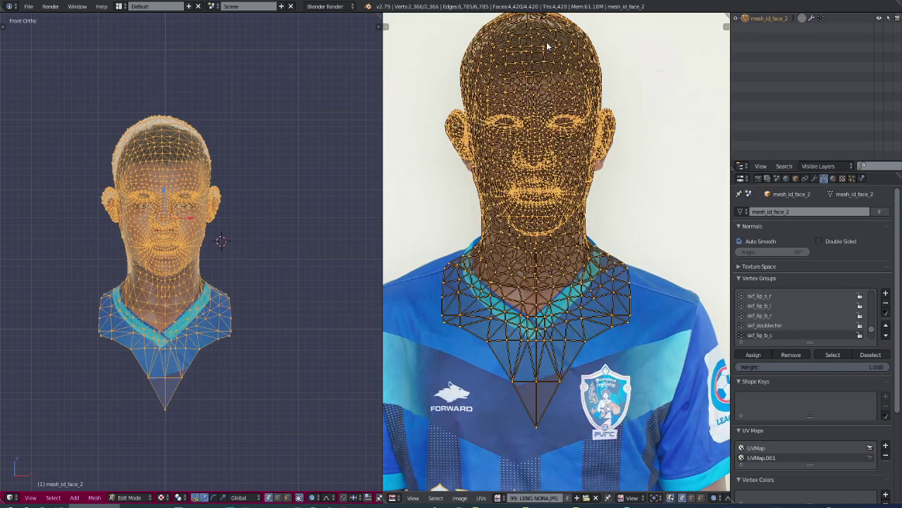
{"action": "scroll", "coordinate": [537, 190], "scroll_direction": "up", "scroll_amount": 1}
- Move the UVs down onto the face and shrink them to fit
{"action": "key", "text": "g"}
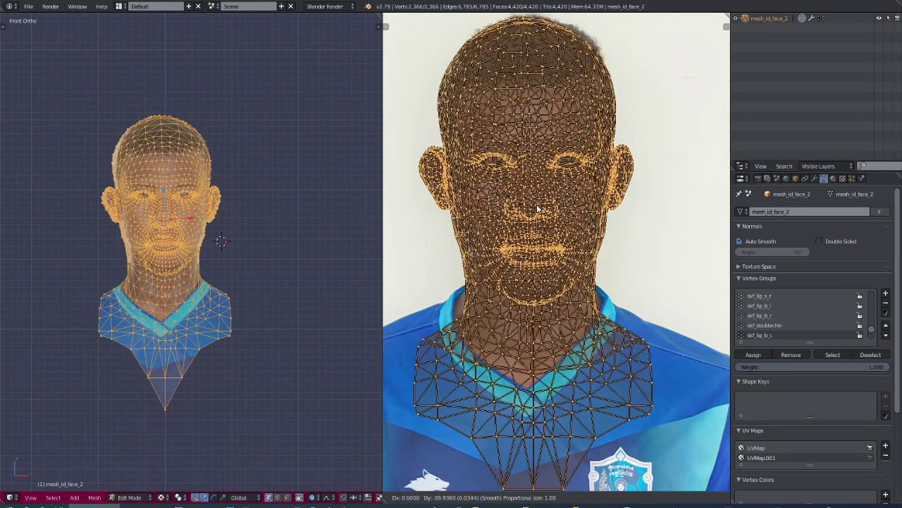
{"action": "left_click", "coordinate": [541, 208]}
{"action": "scroll", "coordinate": [148, 226], "scroll_direction": "up", "scroll_amount": 4}
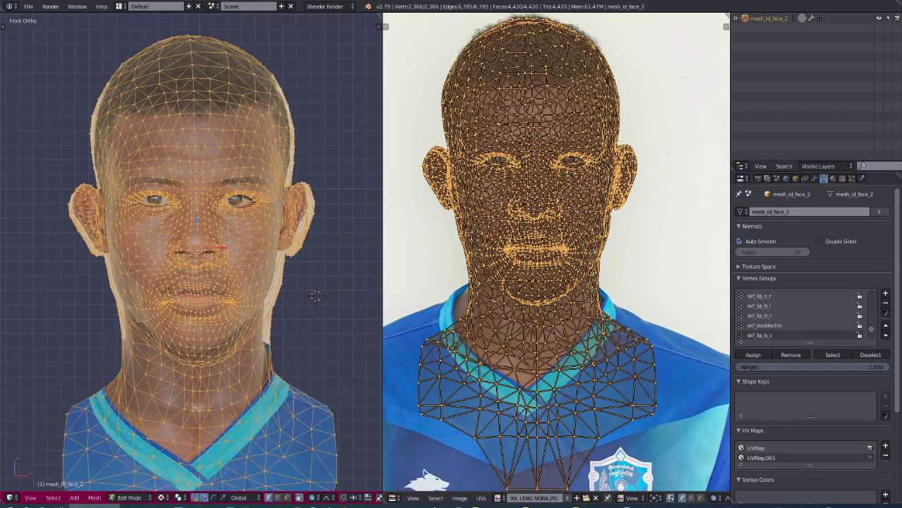
{"action": "scroll", "coordinate": [148, 226], "scroll_direction": "up", "scroll_amount": 3}
{"action": "scroll", "coordinate": [516, 179], "scroll_direction": "down", "scroll_amount": 2}
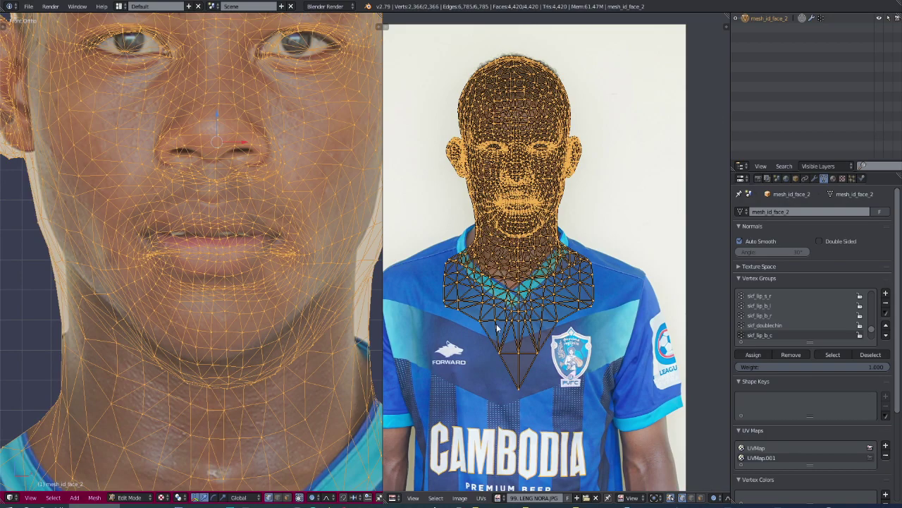
{"action": "key", "text": "s"}
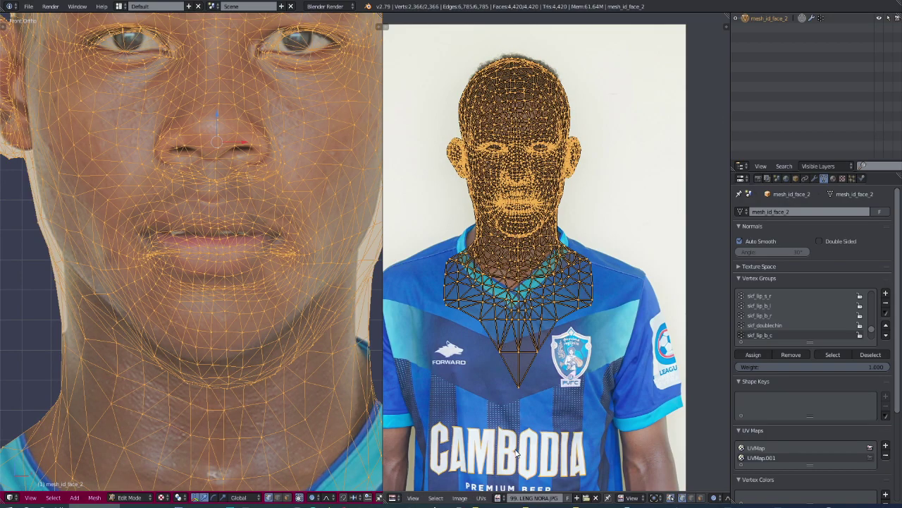
{"action": "left_click", "coordinate": [516, 441]}
- Roughly move and rescale the whole UV layout over the photo, redoing one soft-falloff move
{"action": "scroll", "coordinate": [516, 443], "scroll_direction": "down", "scroll_amount": 2}
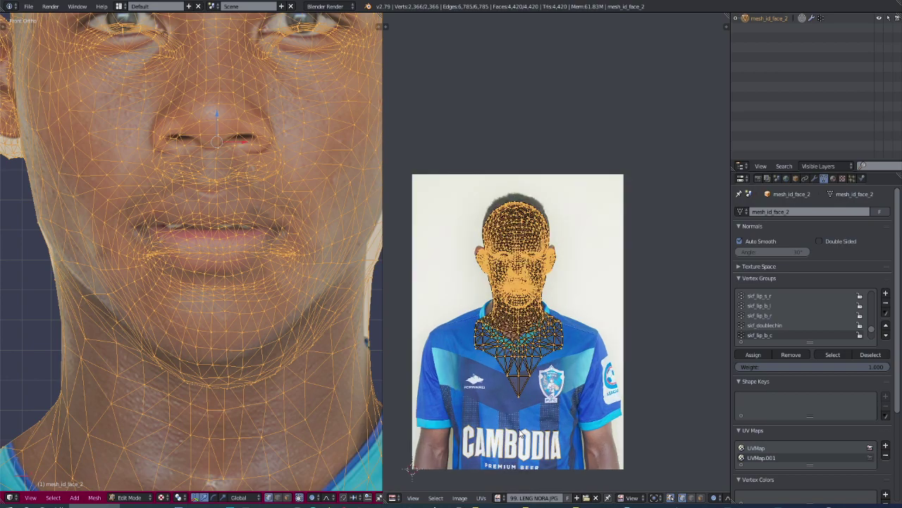
{"action": "scroll", "coordinate": [513, 446], "scroll_direction": "up", "scroll_amount": 1}
{"action": "key", "text": "g"}
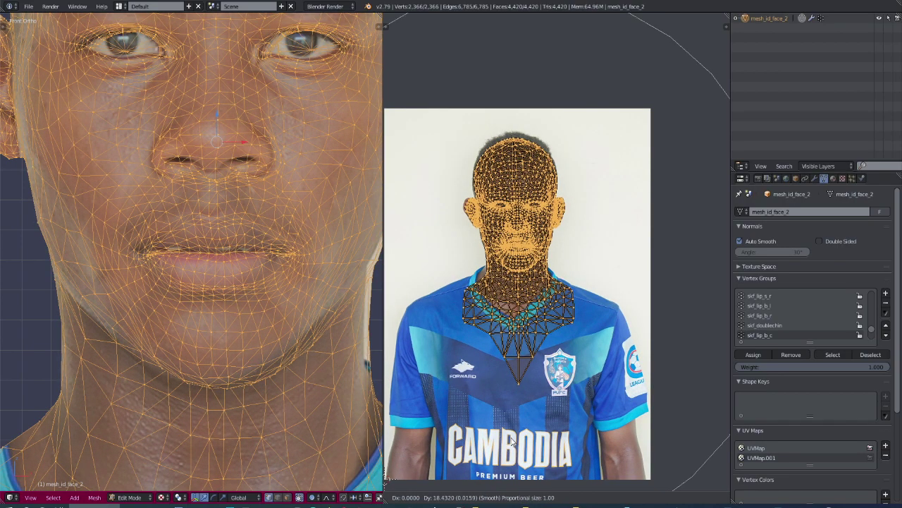
{"action": "left_click", "coordinate": [512, 441]}
{"action": "scroll", "coordinate": [531, 414], "scroll_direction": "down", "scroll_amount": 2, "text": "shift"}
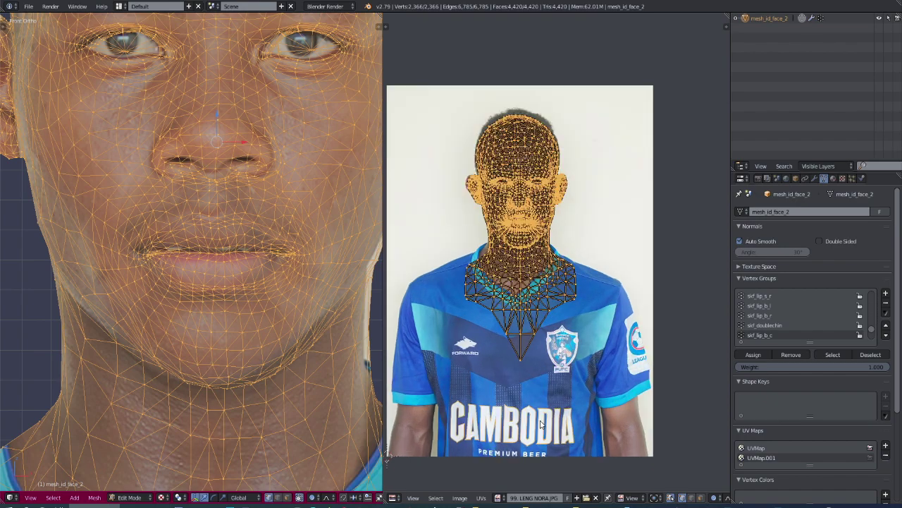
{"action": "key", "text": "s"}
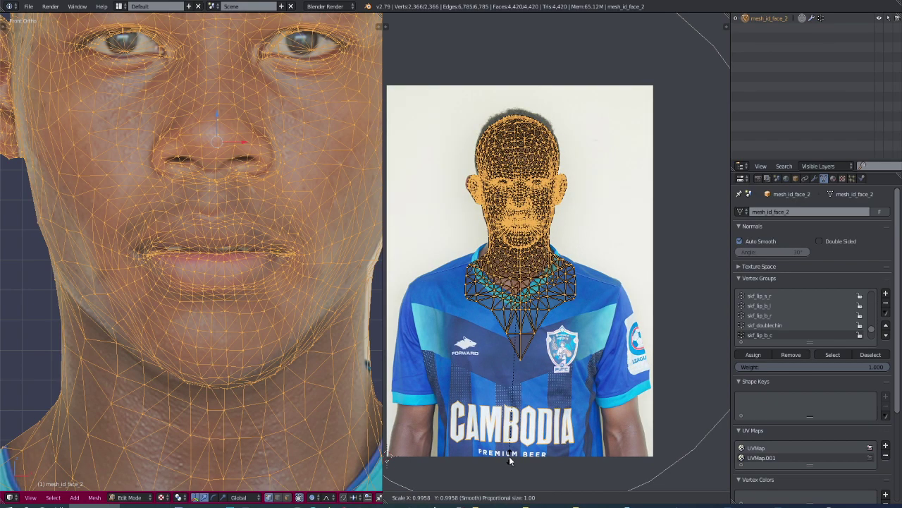
{"action": "left_click", "coordinate": [513, 457]}
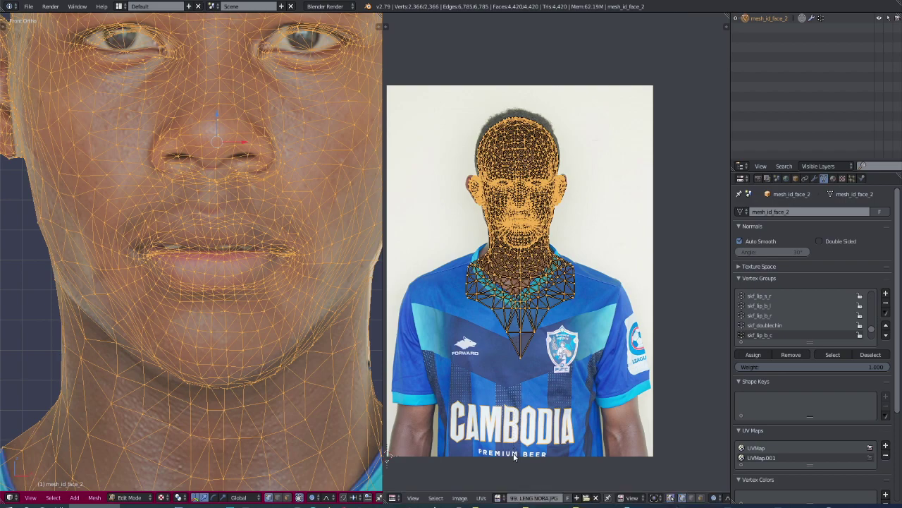
{"action": "key", "text": "g"}
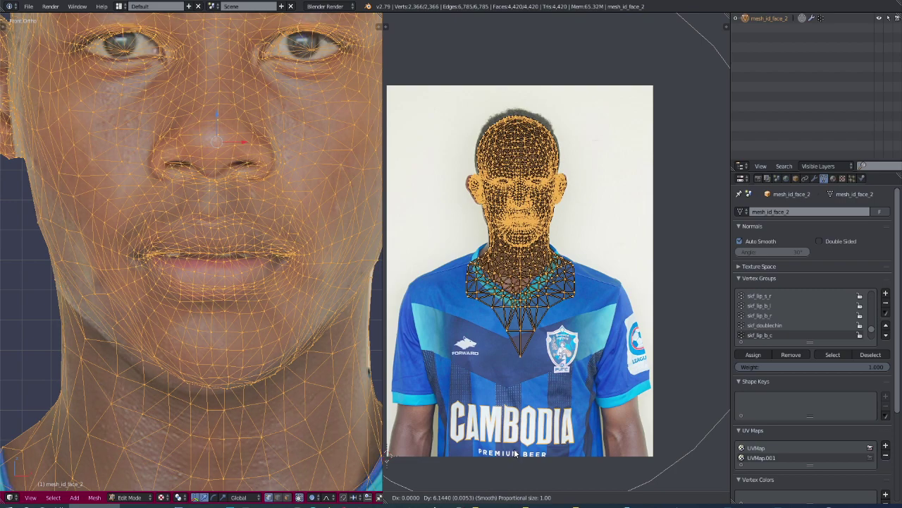
{"action": "left_click", "coordinate": [515, 453]}
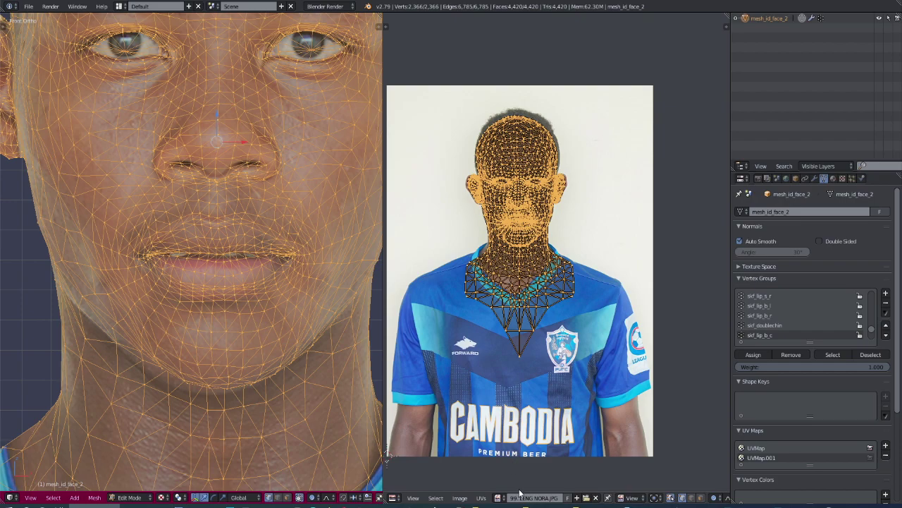
{"action": "key", "text": "ctrl+z"}
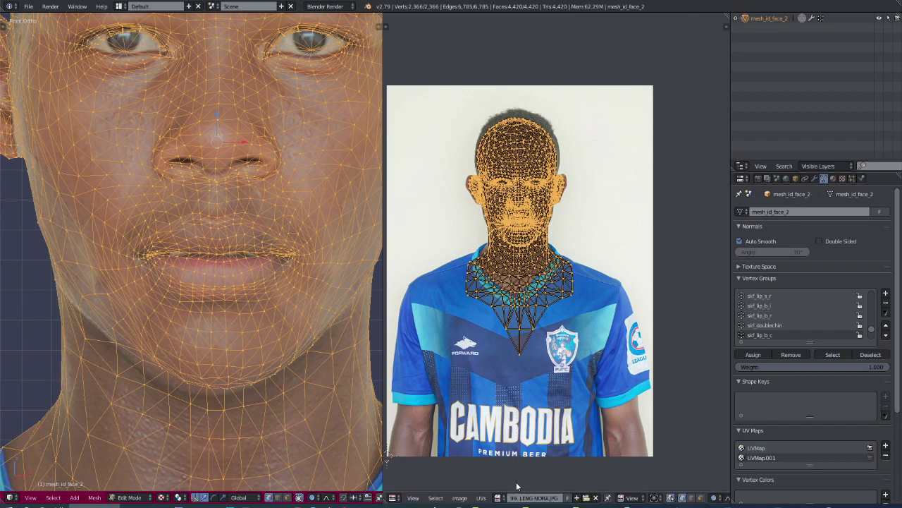
{"action": "key", "text": "g"}
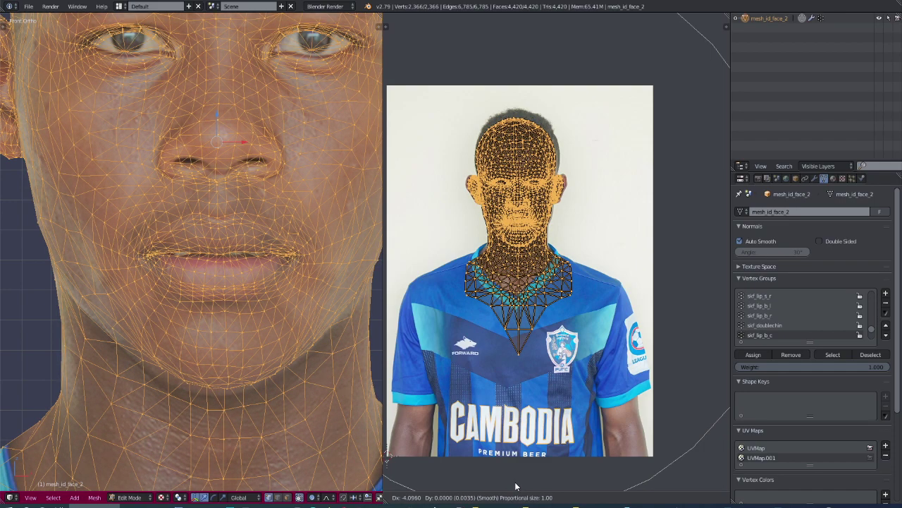
{"action": "left_click", "coordinate": [515, 485]}
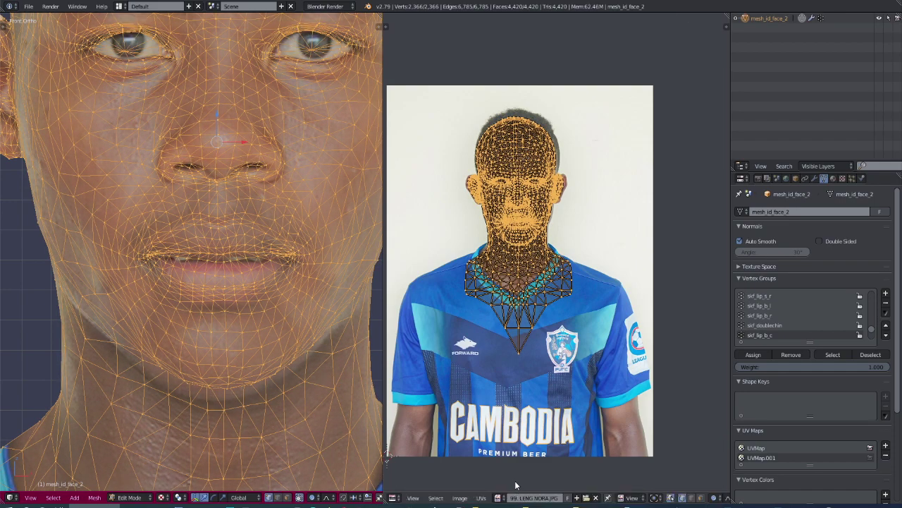
- Refine the UV layout's size and position so the head, neck and collar sit on the photo
{"action": "key", "text": "g"}
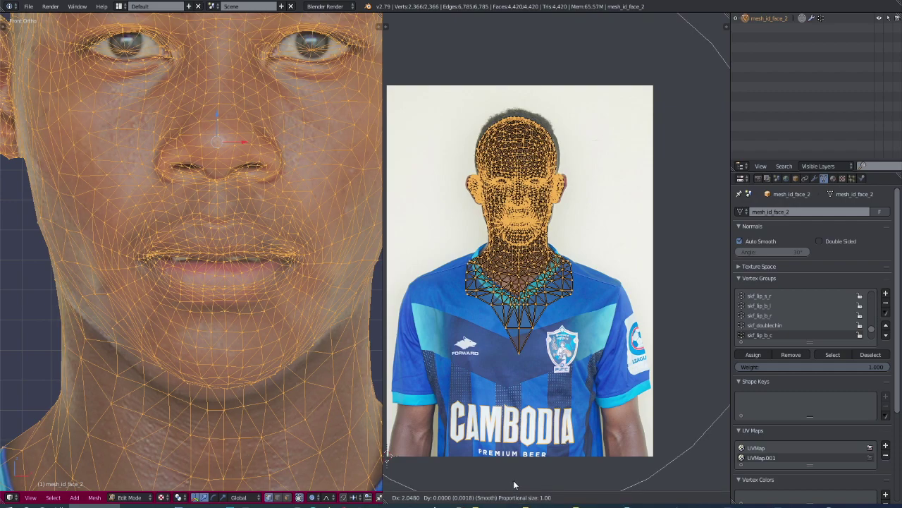
{"action": "left_click", "coordinate": [515, 485]}
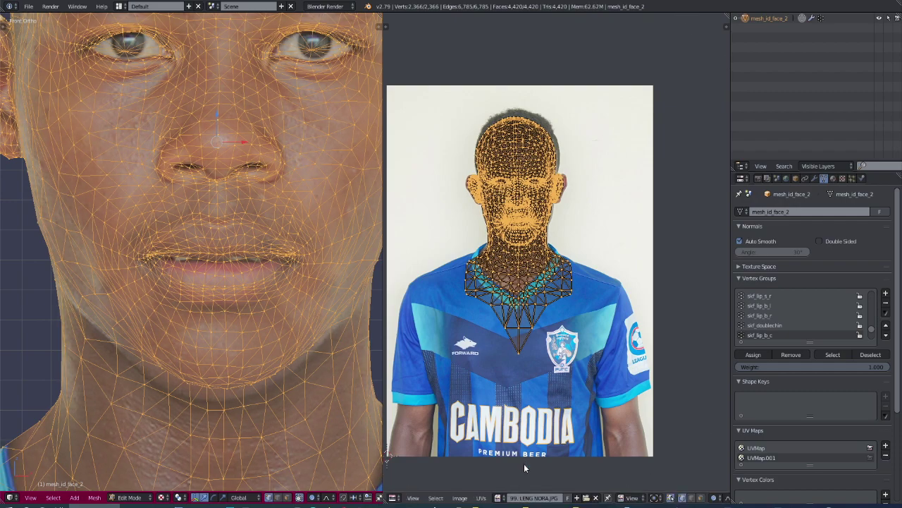
{"action": "key", "text": "s"}
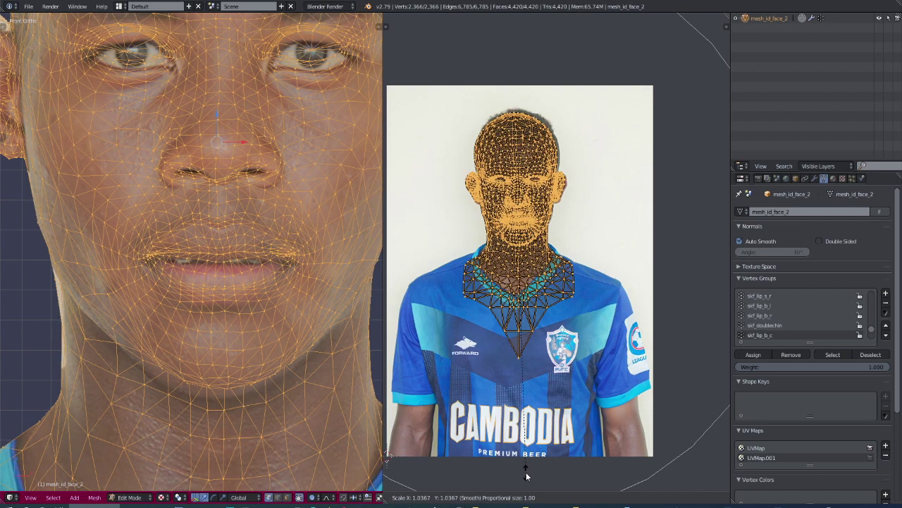
{"action": "left_click", "coordinate": [526, 474]}
{"action": "key", "text": "g"}
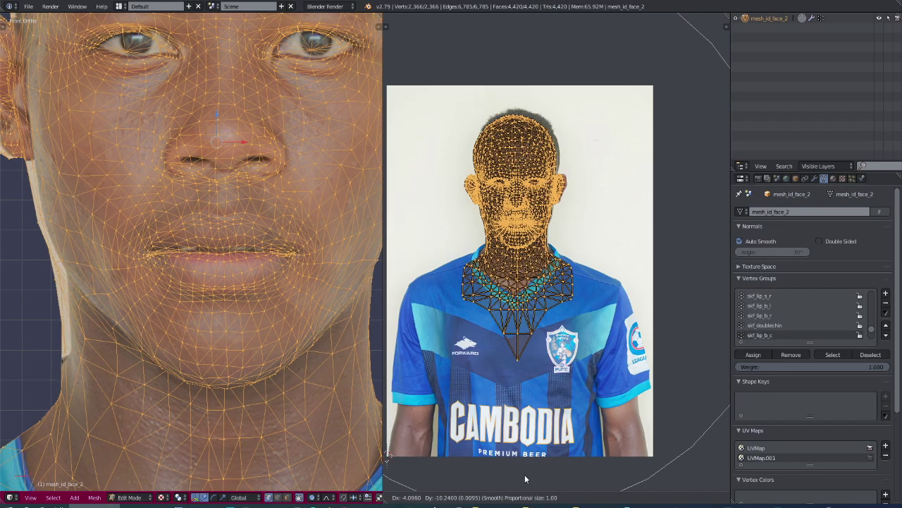
{"action": "left_click", "coordinate": [525, 473]}
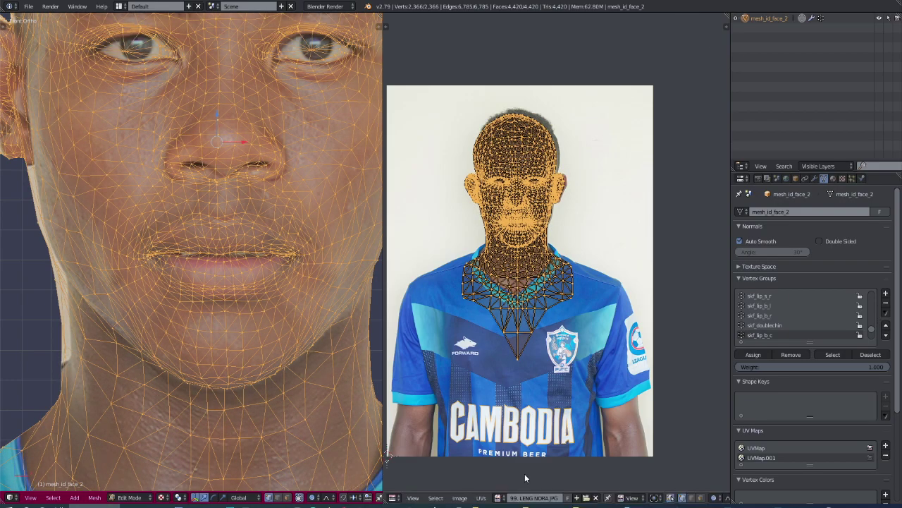
{"action": "key", "text": "KP_Decimal"}
{"action": "scroll", "coordinate": [458, 368], "scroll_direction": "up", "scroll_amount": 3}
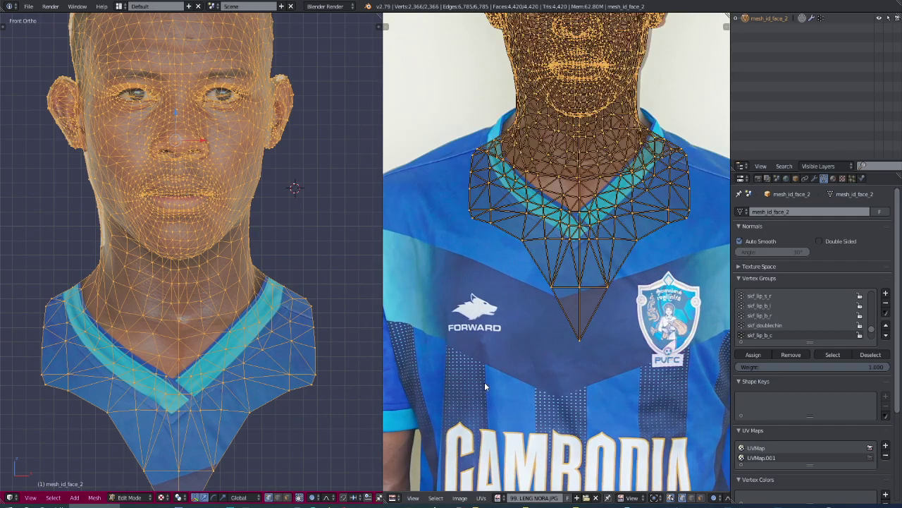
{"action": "scroll", "coordinate": [512, 317], "scroll_direction": "down", "scroll_amount": 1}
{"action": "key", "text": "g"}
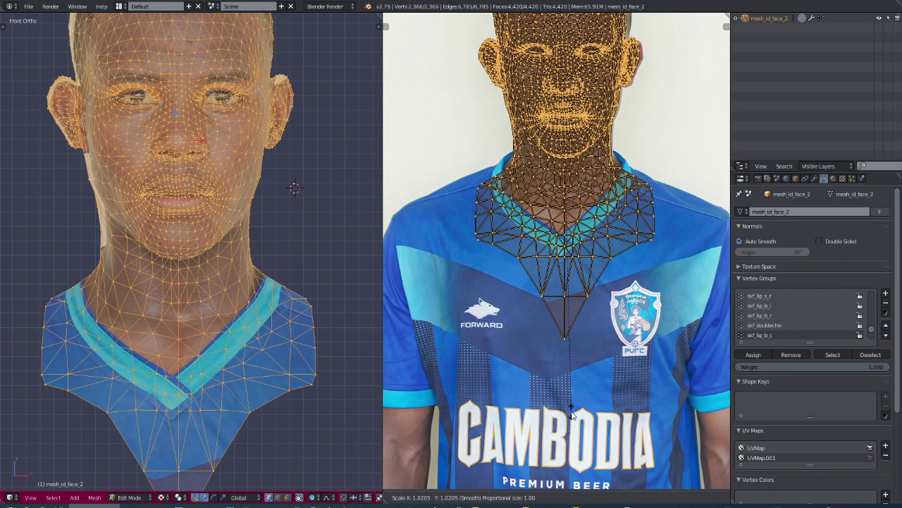
{"action": "left_click", "coordinate": [572, 413]}
{"action": "key", "text": "g"}
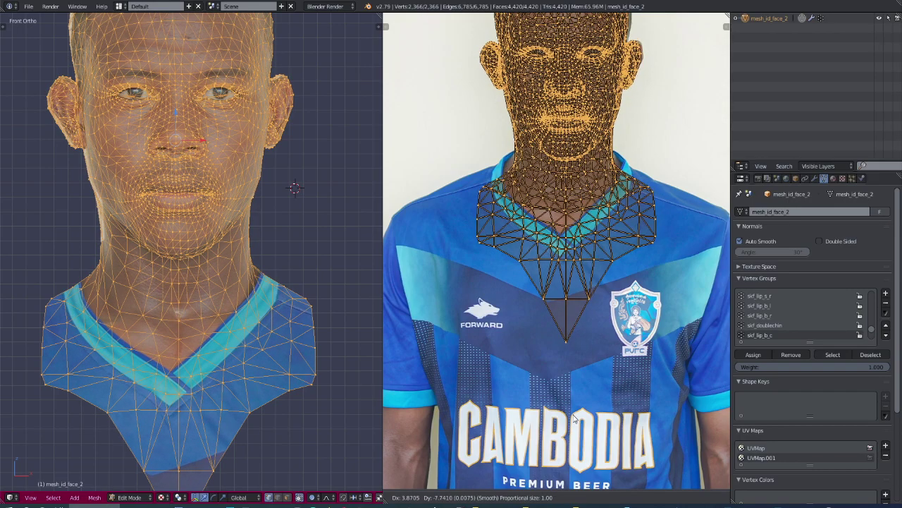
{"action": "left_click", "coordinate": [573, 418]}
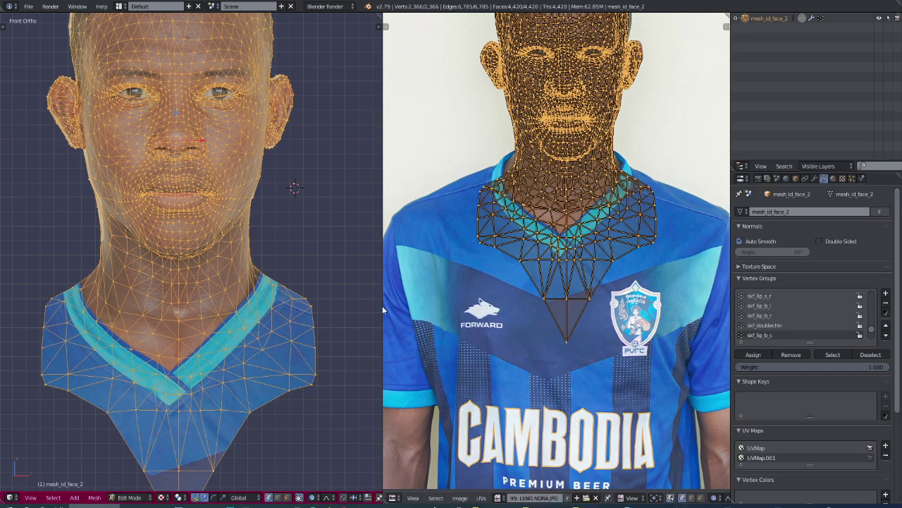
- Slightly shrink the UV layout with soft falloff, abandoning a trial move under the chin
{"action": "scroll", "coordinate": [195, 251], "scroll_direction": "up", "scroll_amount": 5}
{"action": "scroll", "coordinate": [194, 251], "scroll_direction": "up", "scroll_amount": 2}
{"action": "scroll", "coordinate": [258, 306], "scroll_direction": "down", "scroll_amount": 3}
{"action": "scroll", "coordinate": [259, 305], "scroll_direction": "up", "scroll_amount": 2}
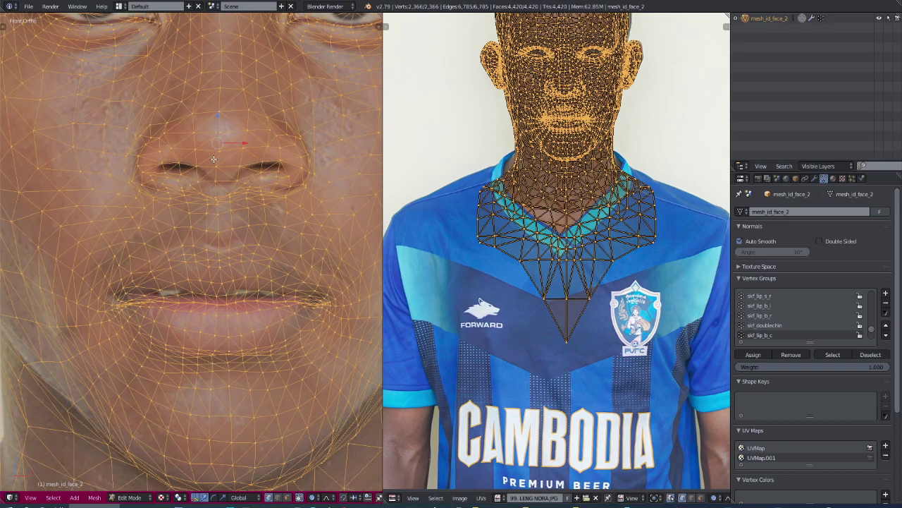
{"action": "scroll", "coordinate": [398, 317], "scroll_direction": "down", "scroll_amount": 3}
{"action": "scroll", "coordinate": [372, 257], "scroll_direction": "down", "scroll_amount": 3}
{"action": "scroll", "coordinate": [372, 257], "scroll_direction": "up", "scroll_amount": 1}
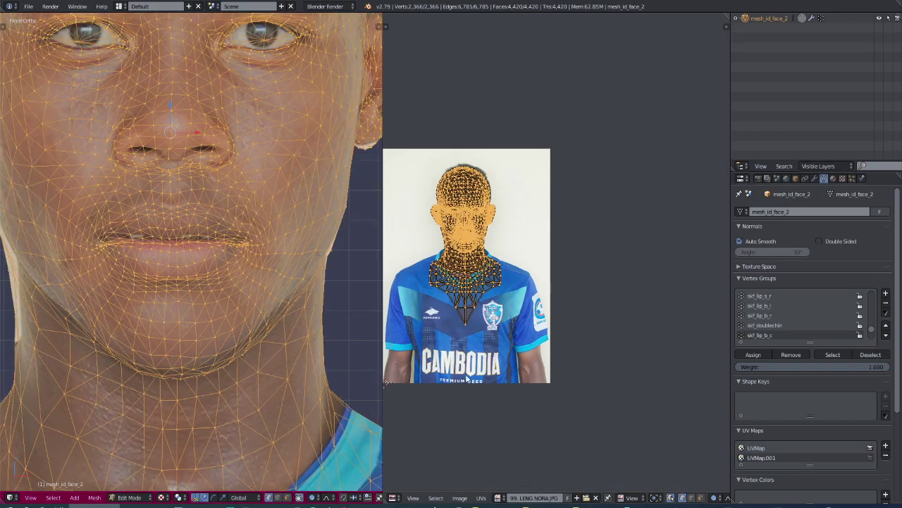
{"action": "scroll", "coordinate": [440, 251], "scroll_direction": "up", "scroll_amount": 5}
{"action": "scroll", "coordinate": [516, 213], "scroll_direction": "up", "scroll_amount": 3}
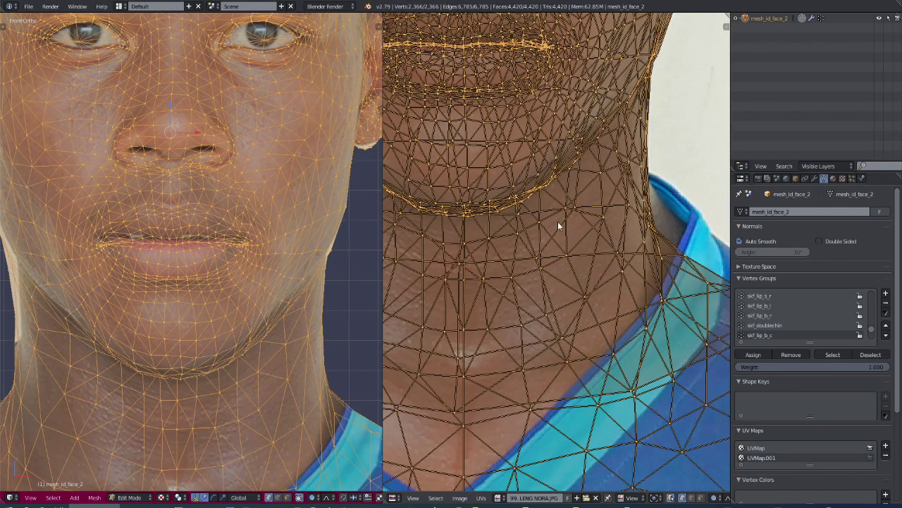
{"action": "key", "text": "g"}
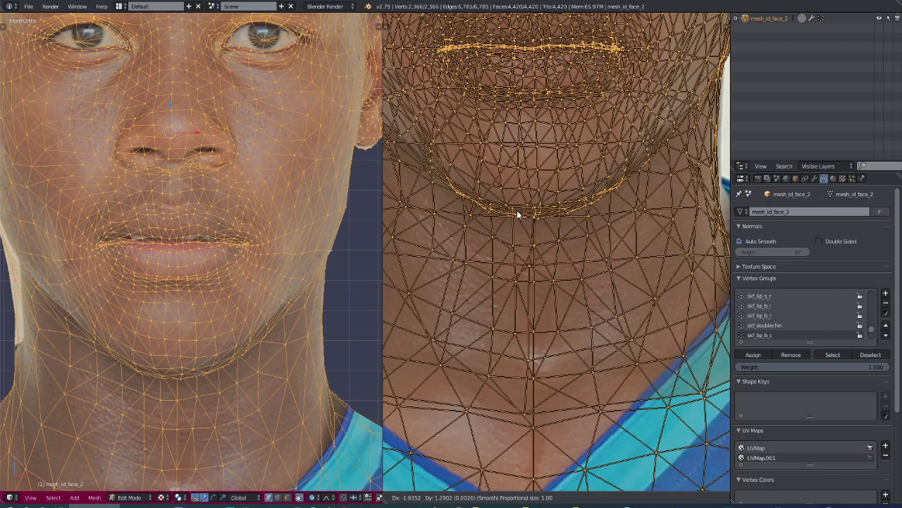
{"action": "right_click", "coordinate": [517, 210]}
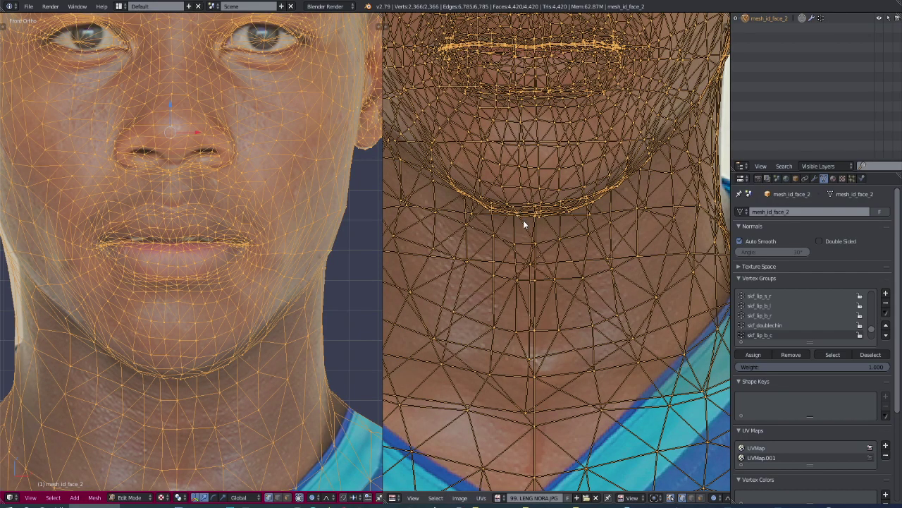
{"action": "scroll", "coordinate": [523, 220], "scroll_direction": "down", "scroll_amount": 1}
{"action": "scroll", "coordinate": [523, 222], "scroll_direction": "down", "scroll_amount": 3}
{"action": "scroll", "coordinate": [523, 226], "scroll_direction": "down", "scroll_amount": 3}
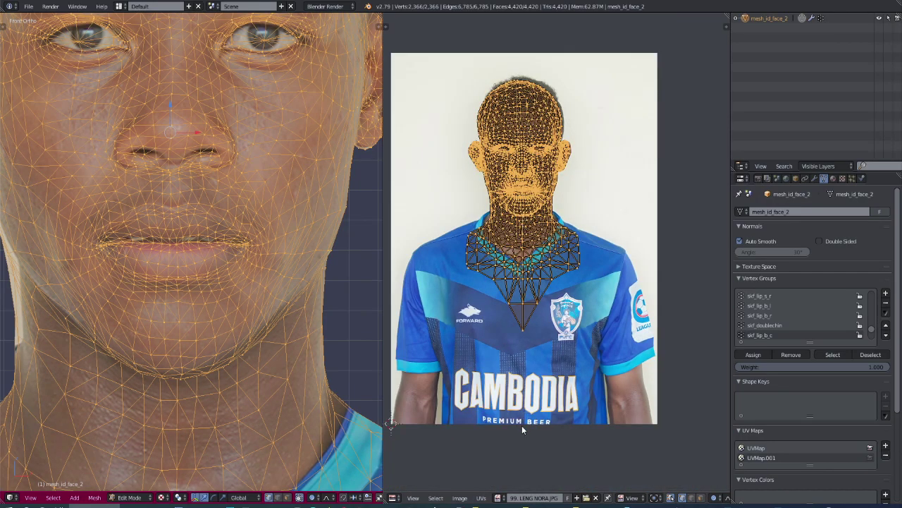
{"action": "key", "text": "s"}
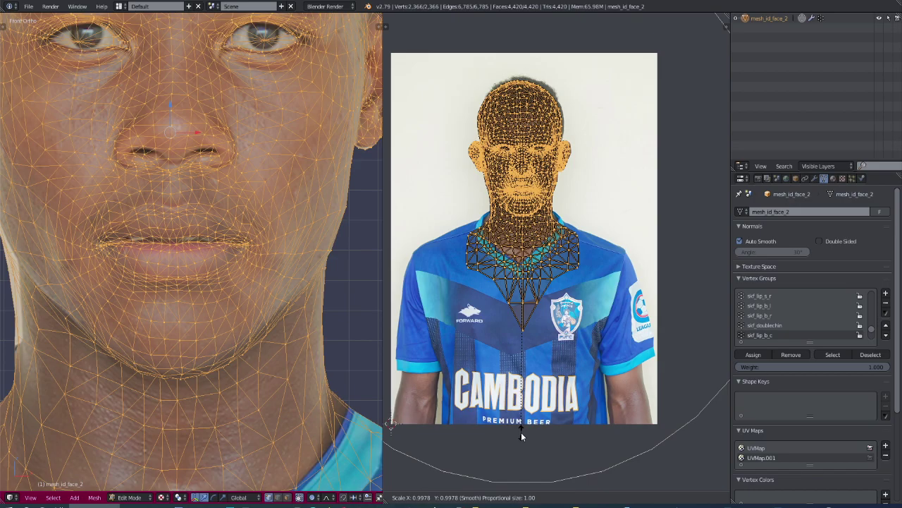
{"action": "left_click", "coordinate": [521, 431]}
- Nudge the lip and chin UV points onto the photo's mouth and jawline
{"action": "scroll", "coordinate": [485, 198], "scroll_direction": "up", "scroll_amount": 4}
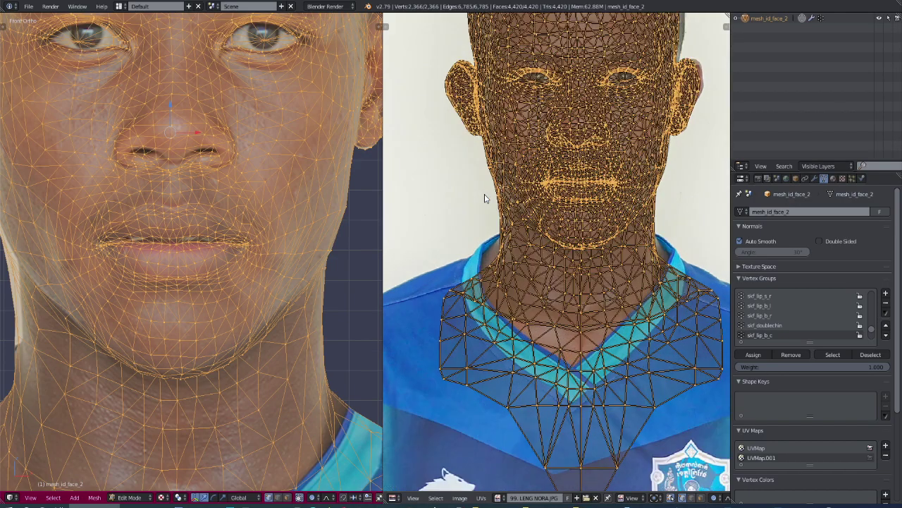
{"action": "scroll", "coordinate": [571, 164], "scroll_direction": "up", "scroll_amount": 2}
{"action": "scroll", "coordinate": [571, 163], "scroll_direction": "up", "scroll_amount": 2}
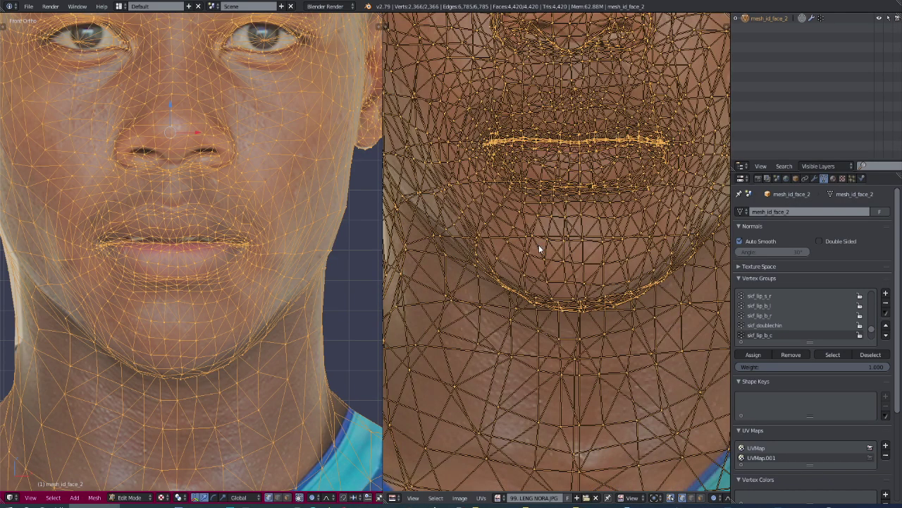
{"action": "key", "text": "g"}
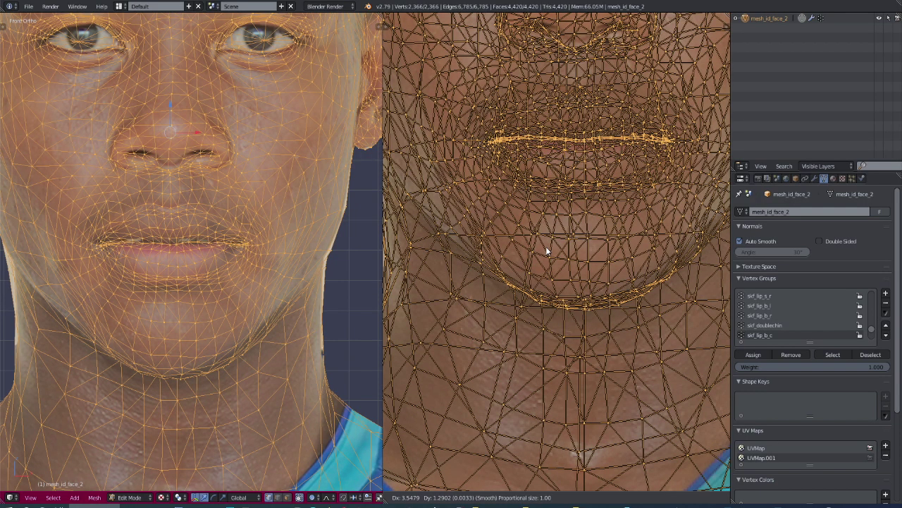
{"action": "left_click", "coordinate": [546, 246]}
{"action": "scroll", "coordinate": [299, 251], "scroll_direction": "down", "scroll_amount": 3}
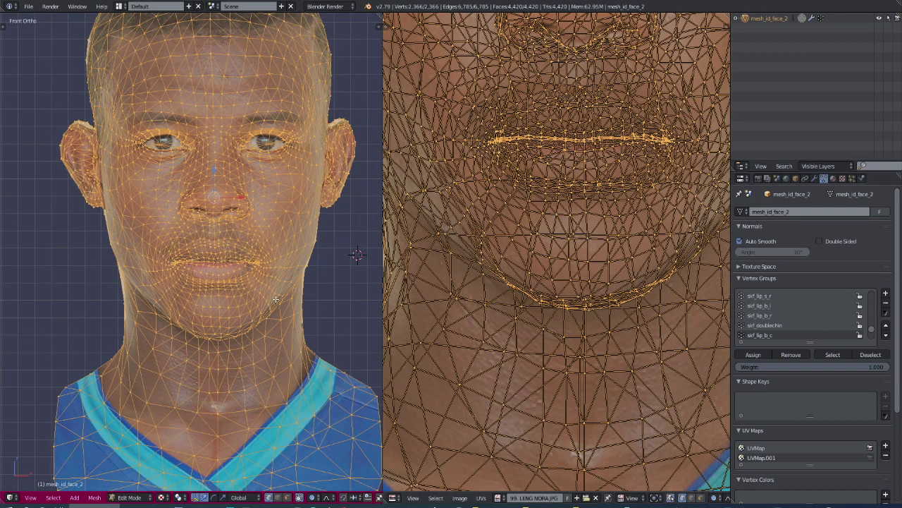
{"action": "scroll", "coordinate": [289, 301], "scroll_direction": "down", "scroll_amount": 1}
{"action": "scroll", "coordinate": [493, 150], "scroll_direction": "down", "scroll_amount": 2}
{"action": "scroll", "coordinate": [493, 150], "scroll_direction": "up", "scroll_amount": 1}
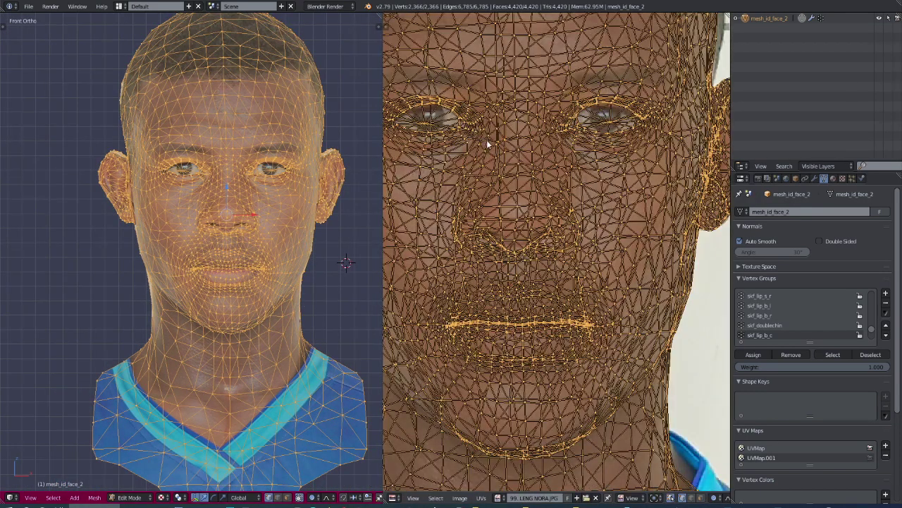
{"action": "right_click", "coordinate": [515, 146]}
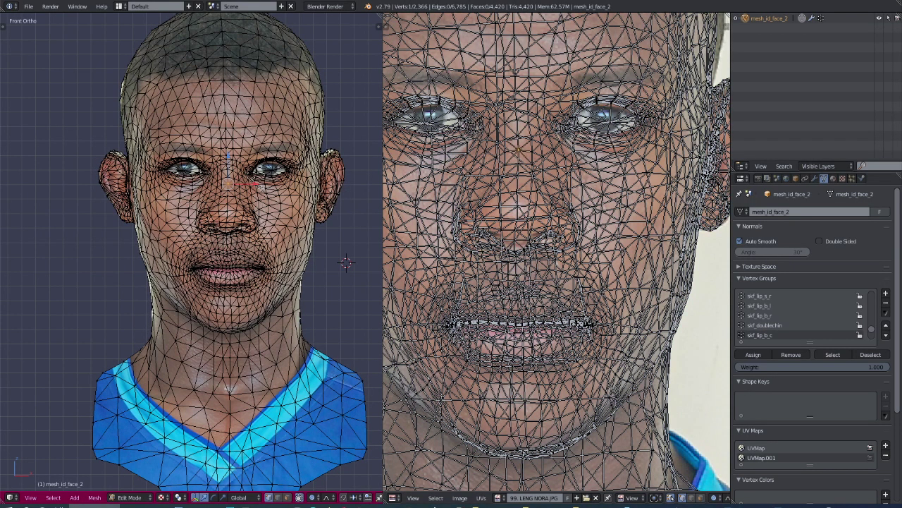
- Move the UV vertex just below the nose onto the photo's nose
{"action": "scroll", "coordinate": [209, 167], "scroll_direction": "up", "scroll_amount": 3}
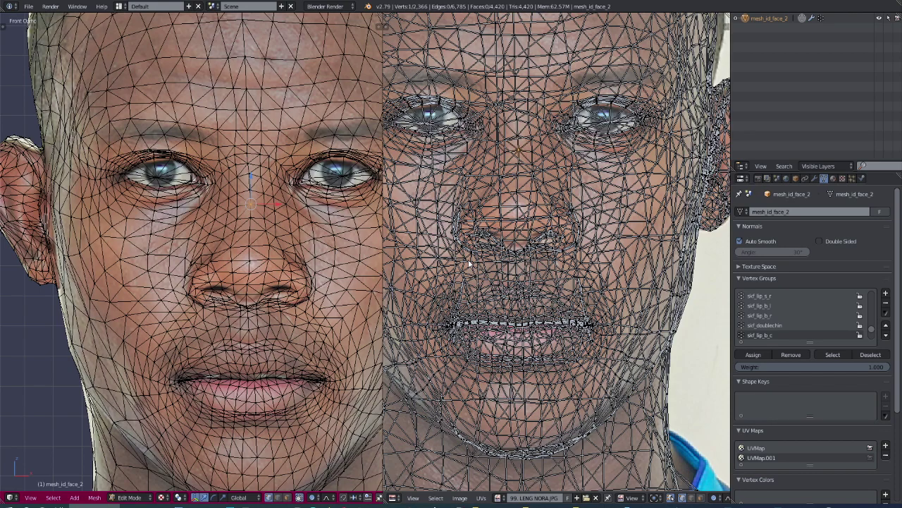
{"action": "scroll", "coordinate": [458, 275], "scroll_direction": "up", "scroll_amount": 2}
{"action": "right_click", "coordinate": [533, 252]}
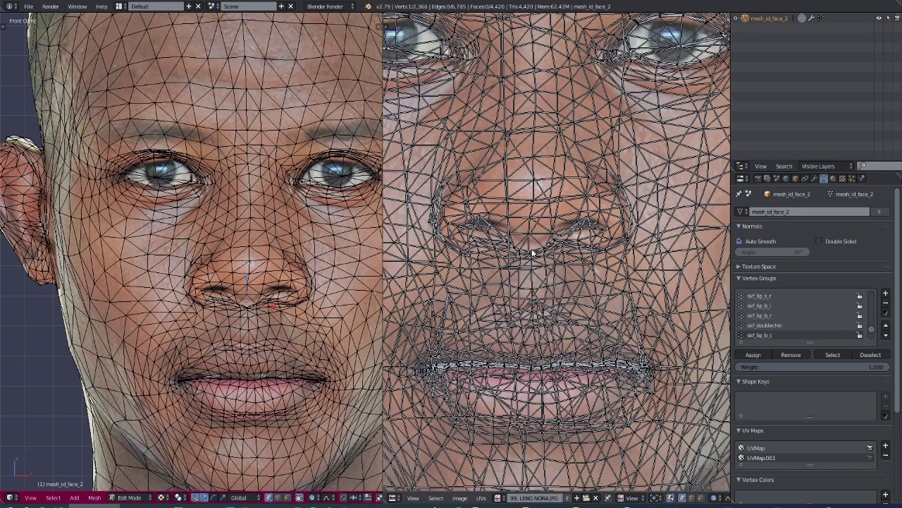
{"action": "key", "text": "g"}
{"action": "scroll", "coordinate": [539, 246], "scroll_direction": "up", "scroll_amount": 8}
{"action": "scroll", "coordinate": [539, 246], "scroll_direction": "up", "scroll_amount": 5}
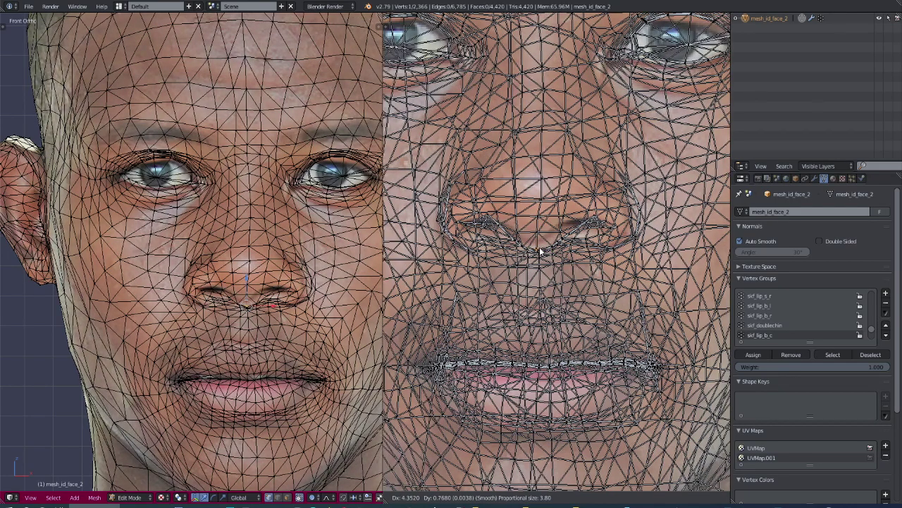
{"action": "scroll", "coordinate": [539, 249], "scroll_direction": "up", "scroll_amount": 3}
{"action": "scroll", "coordinate": [539, 247], "scroll_direction": "up", "scroll_amount": 5}
{"action": "scroll", "coordinate": [538, 246], "scroll_direction": "up", "scroll_amount": 4}
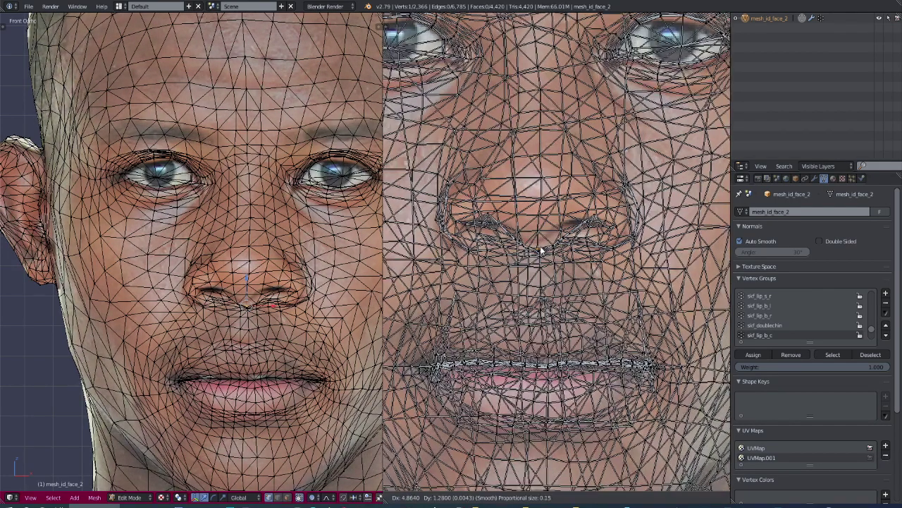
{"action": "scroll", "coordinate": [537, 243], "scroll_direction": "up", "scroll_amount": 5}
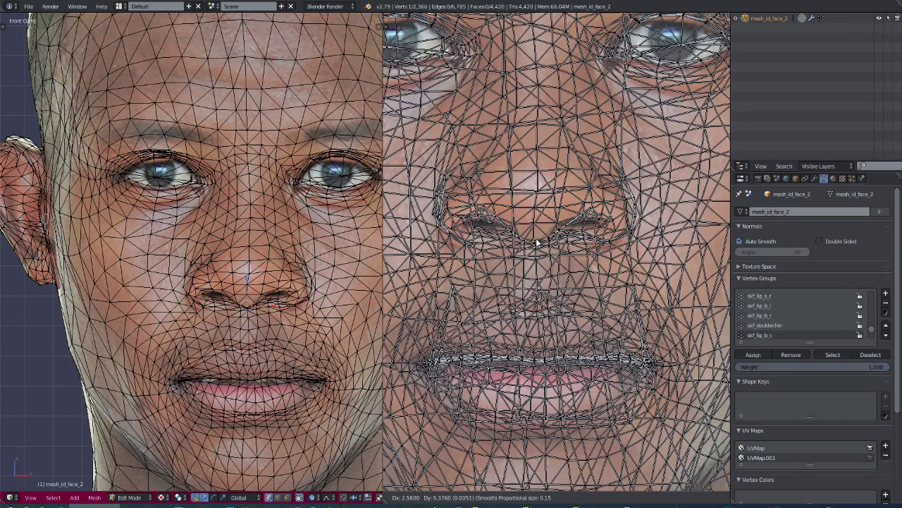
{"action": "left_click", "coordinate": [533, 243]}
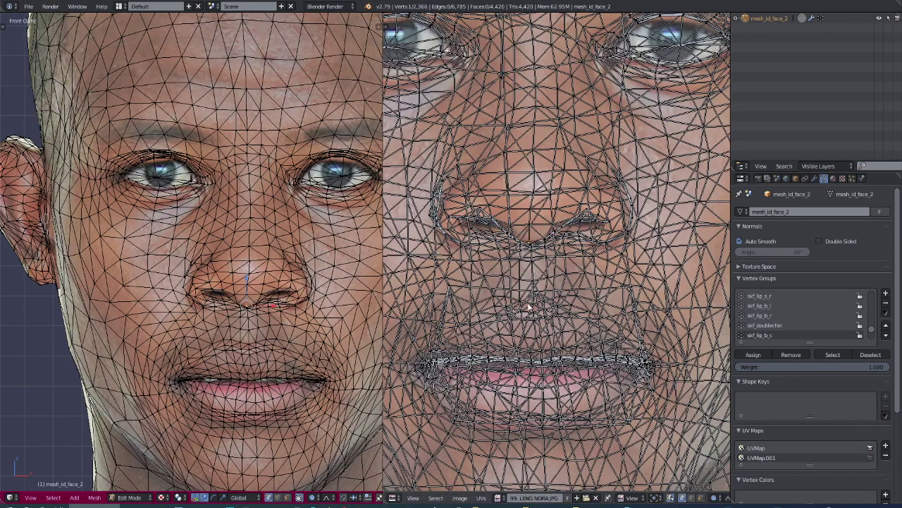
- Align a lip point and the points beside the nostrils with the photo
{"action": "key", "text": "g"}
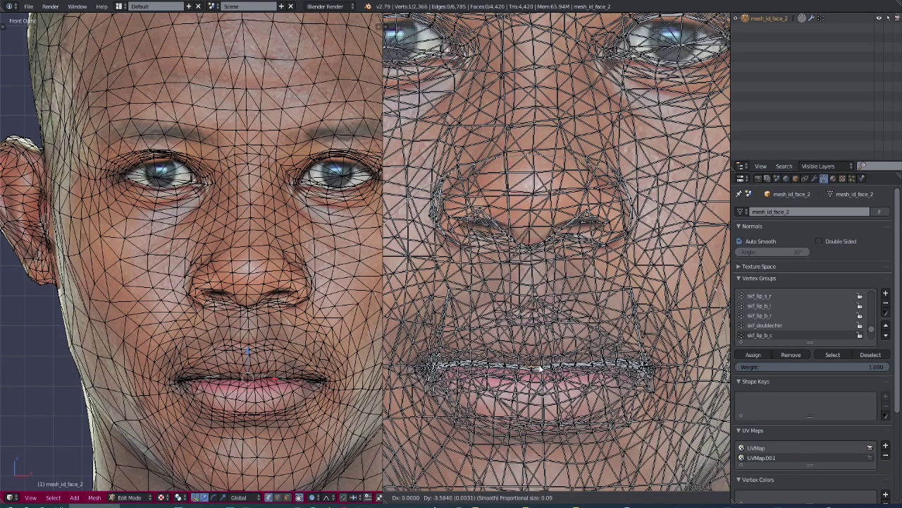
{"action": "left_click", "coordinate": [539, 366]}
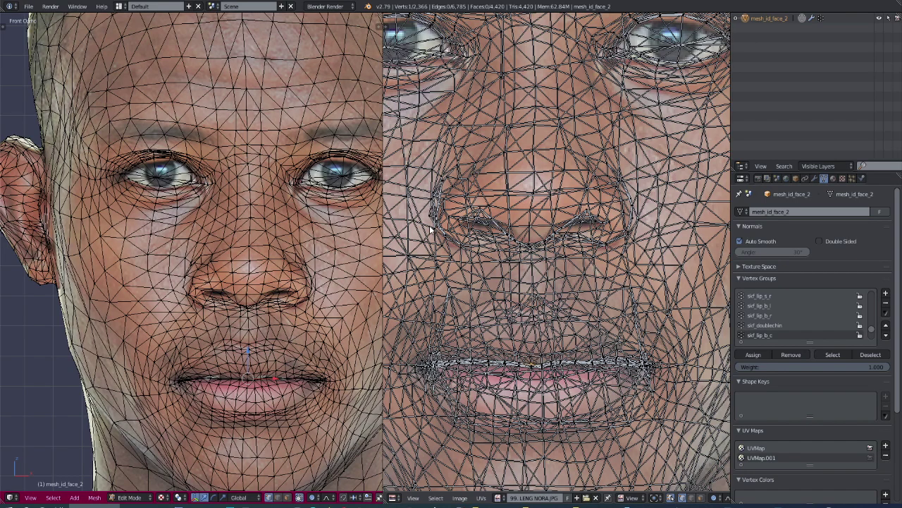
{"action": "key", "text": "g"}
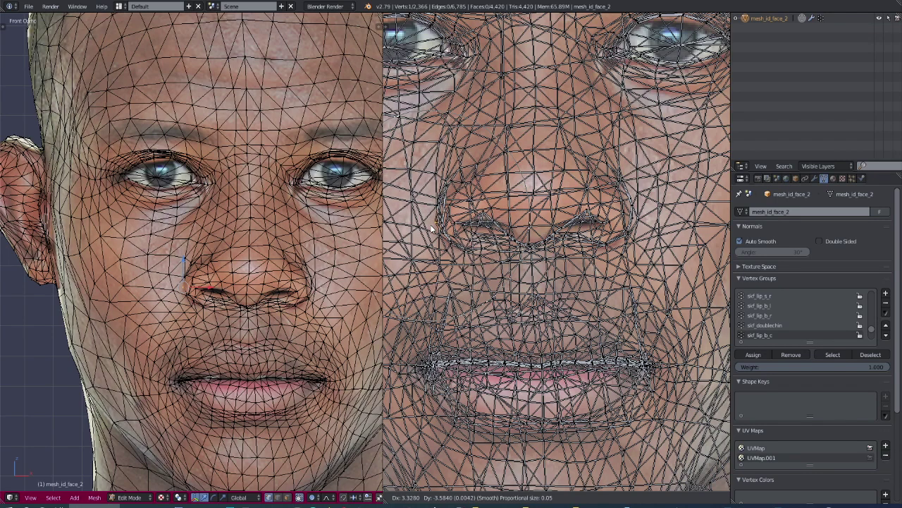
{"action": "left_click", "coordinate": [430, 224]}
{"action": "scroll", "coordinate": [529, 244], "scroll_direction": "up", "scroll_amount": 5}
{"action": "key", "text": "g"}
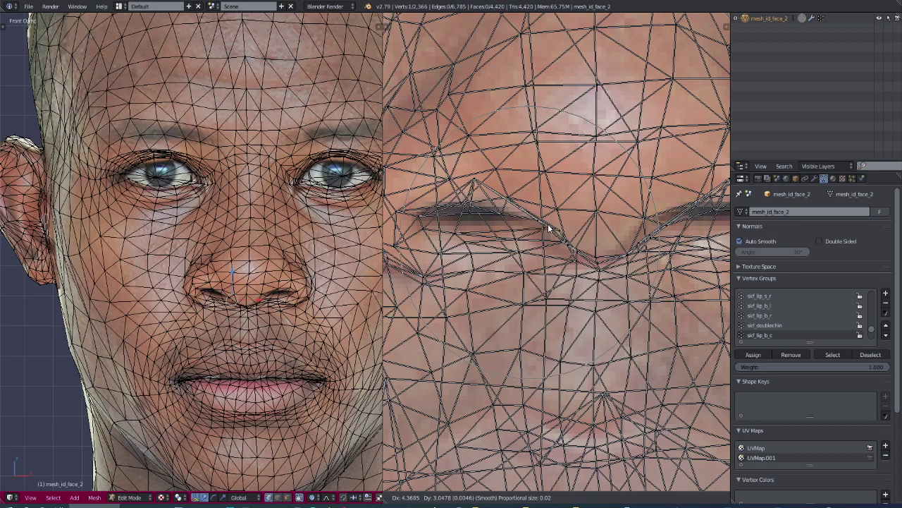
- Finish small UV adjustments near the eye and the side of the nose
{"action": "left_click", "coordinate": [548, 224]}
{"action": "key", "text": "g"}
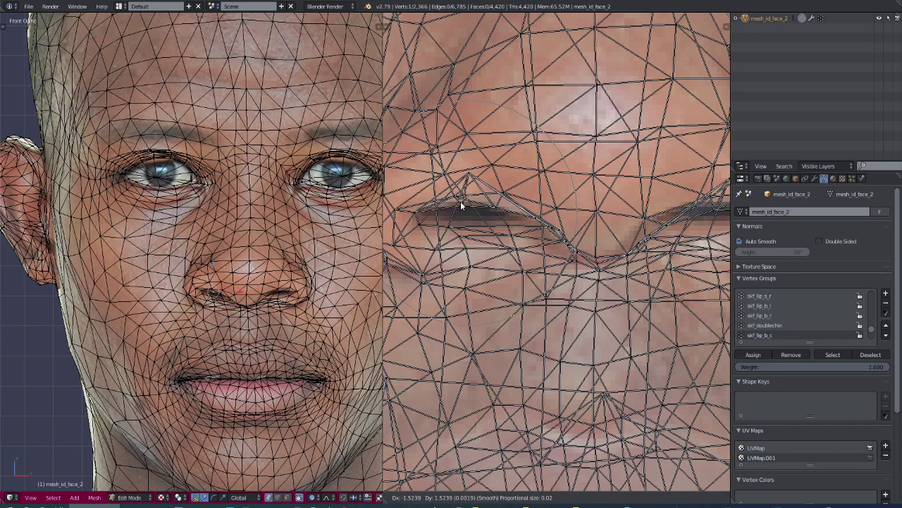
{"action": "left_click", "coordinate": [455, 198]}
{"action": "scroll", "coordinate": [246, 246], "scroll_direction": "up", "scroll_amount": 3}
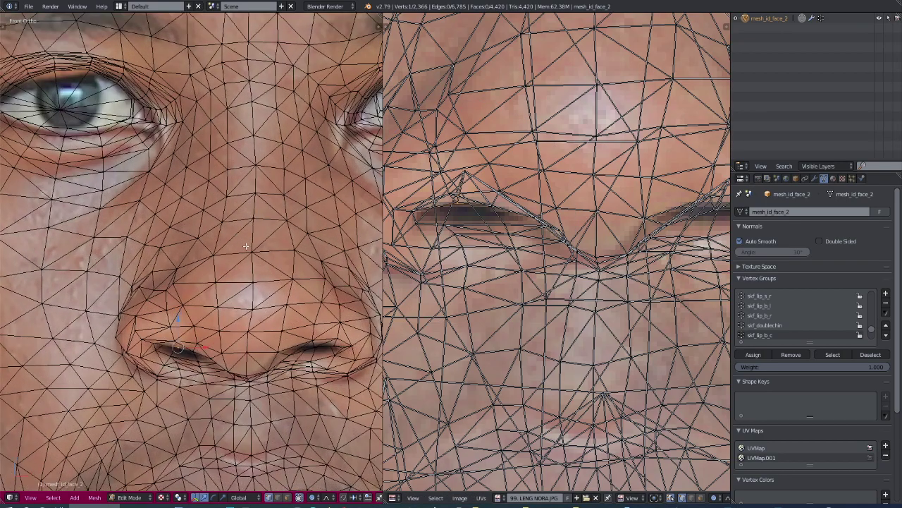
{"action": "scroll", "coordinate": [205, 281], "scroll_direction": "down", "scroll_amount": 5}
{"action": "scroll", "coordinate": [513, 274], "scroll_direction": "down", "scroll_amount": 2}
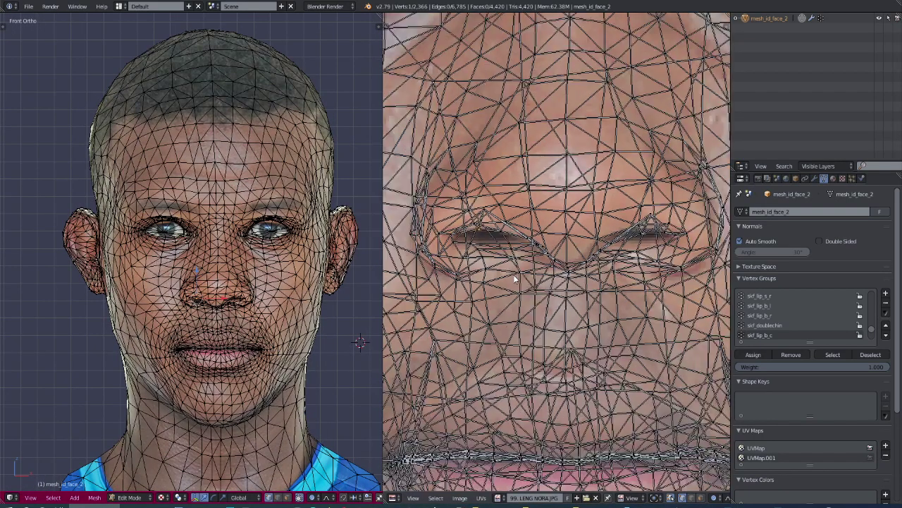
{"action": "scroll", "coordinate": [513, 274], "scroll_direction": "up", "scroll_amount": 2}
{"action": "scroll", "coordinate": [517, 275], "scroll_direction": "up", "scroll_amount": 2}
- Move the eye-corner UV vertex onto the photo's eye corner
{"action": "right_click", "coordinate": [522, 258]}
{"action": "key", "text": "g"}
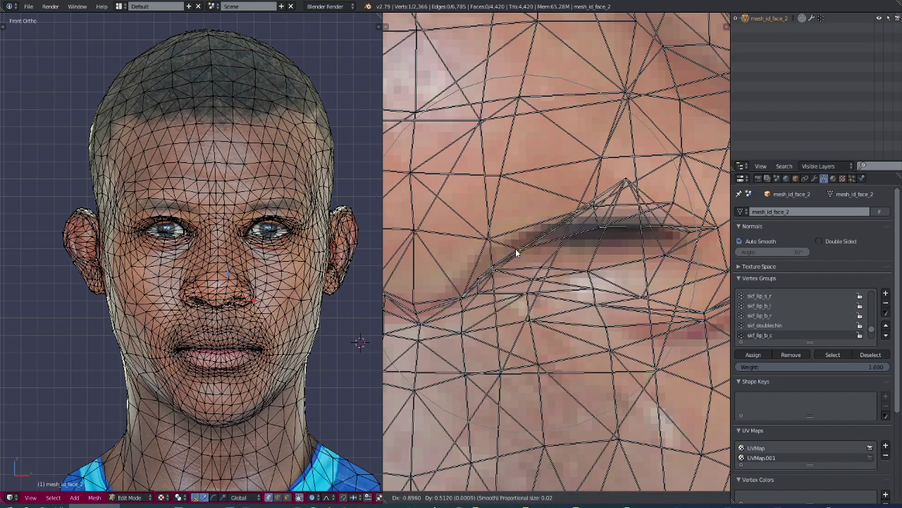
{"action": "left_click", "coordinate": [512, 246]}
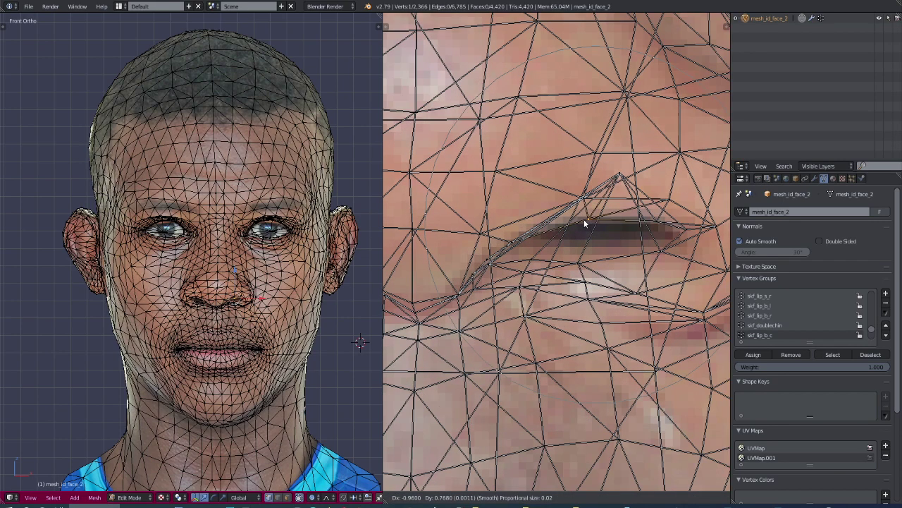
{"action": "scroll", "coordinate": [601, 257], "scroll_direction": "down", "scroll_amount": 3}
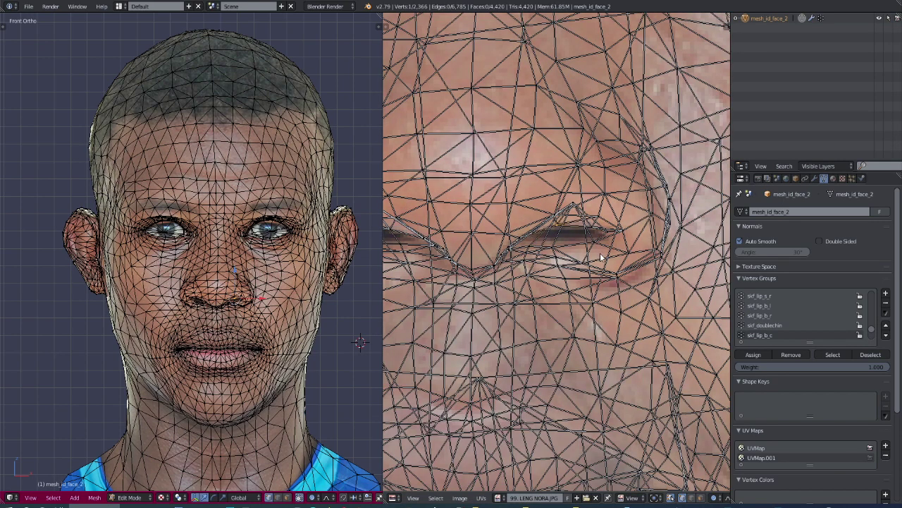
- Pull the eyelid vertices along the eye slit onto the photo's eye with proportional moves
{"action": "right_click", "coordinate": [672, 205]}
{"action": "key", "text": "g"}
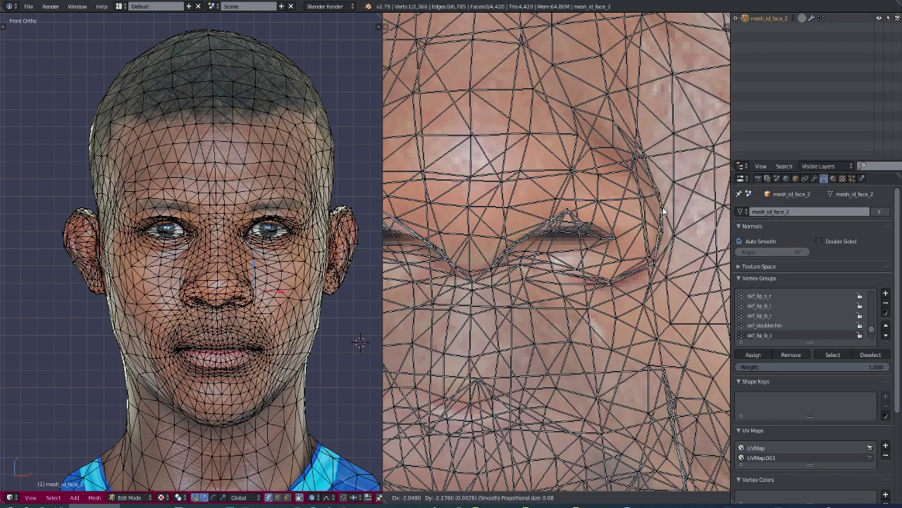
{"action": "left_click", "coordinate": [663, 211]}
{"action": "scroll", "coordinate": [581, 239], "scroll_direction": "up", "scroll_amount": 3}
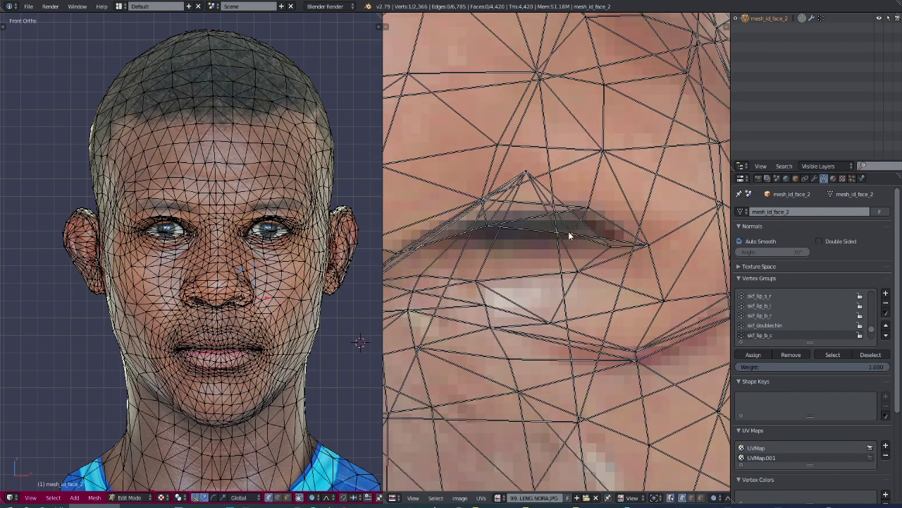
{"action": "key", "text": "g"}
{"action": "scroll", "coordinate": [569, 231], "scroll_direction": "up", "scroll_amount": 4}
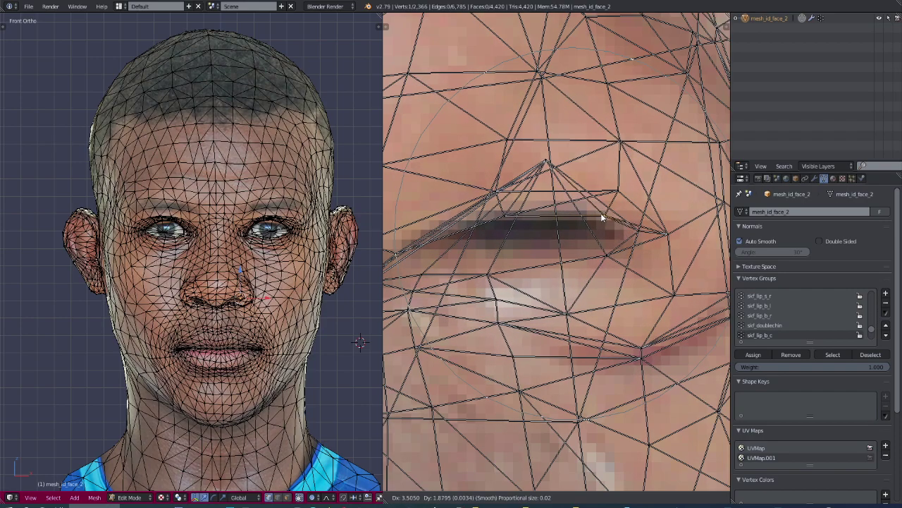
{"action": "left_click", "coordinate": [601, 213]}
{"action": "scroll", "coordinate": [215, 324], "scroll_direction": "up", "scroll_amount": 5}
{"action": "scroll", "coordinate": [216, 342], "scroll_direction": "down", "scroll_amount": 5}
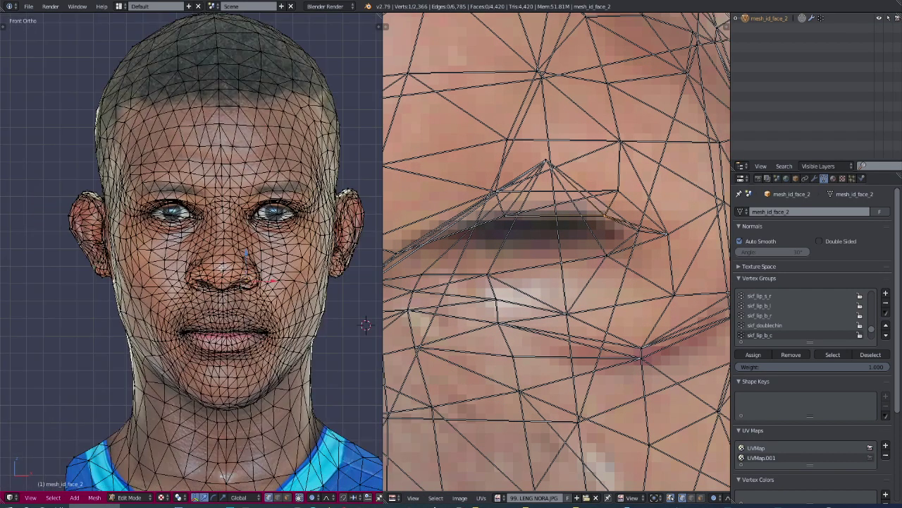
{"action": "scroll", "coordinate": [590, 276], "scroll_direction": "down", "scroll_amount": 6}
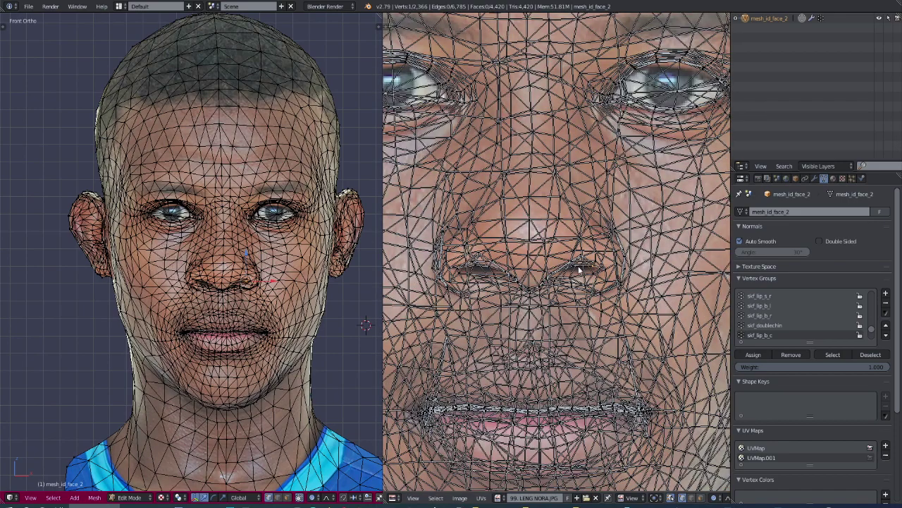
- Shift the eye, outer-corner and eyelid UVs onto the photo's second eye
{"action": "scroll", "coordinate": [625, 164], "scroll_direction": "up", "scroll_amount": 3}
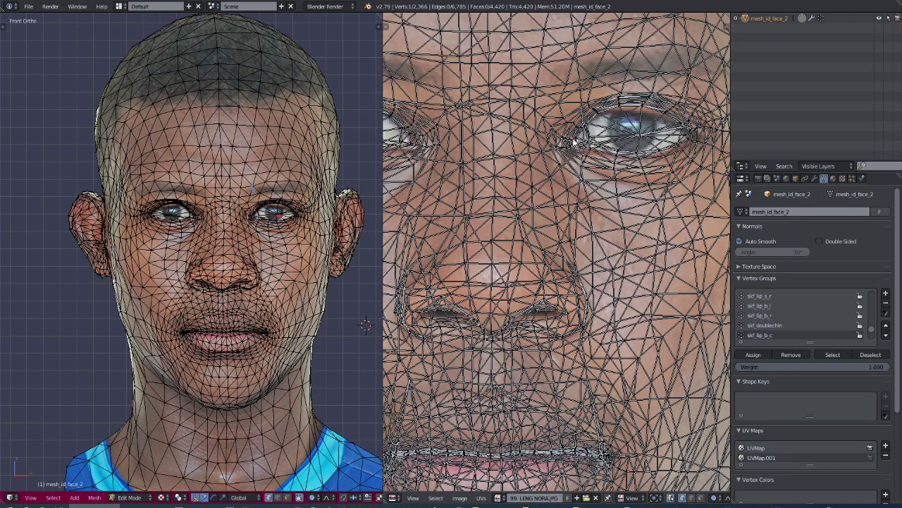
{"action": "key", "text": "g"}
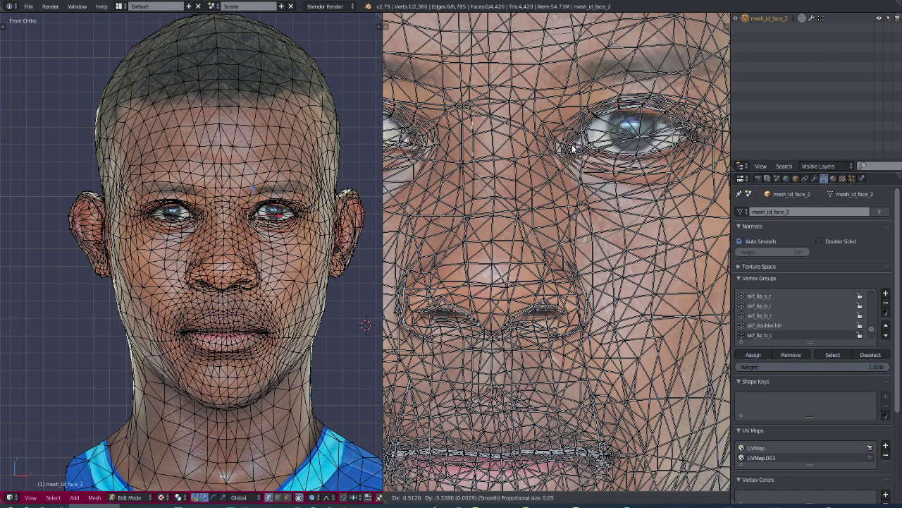
{"action": "left_click", "coordinate": [573, 148]}
{"action": "scroll", "coordinate": [599, 148], "scroll_direction": "down", "scroll_amount": 3}
{"action": "scroll", "coordinate": [635, 148], "scroll_direction": "up", "scroll_amount": 2}
{"action": "scroll", "coordinate": [615, 133], "scroll_direction": "up", "scroll_amount": 1}
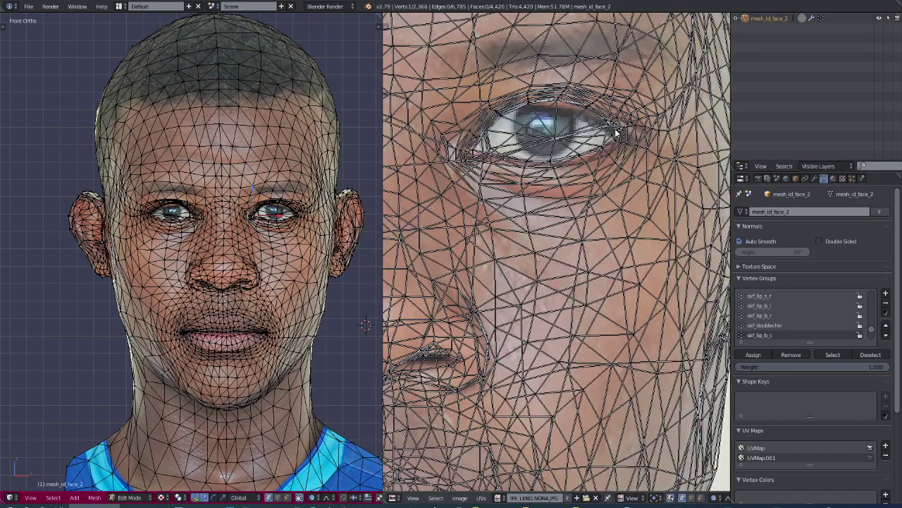
{"action": "key", "text": "g"}
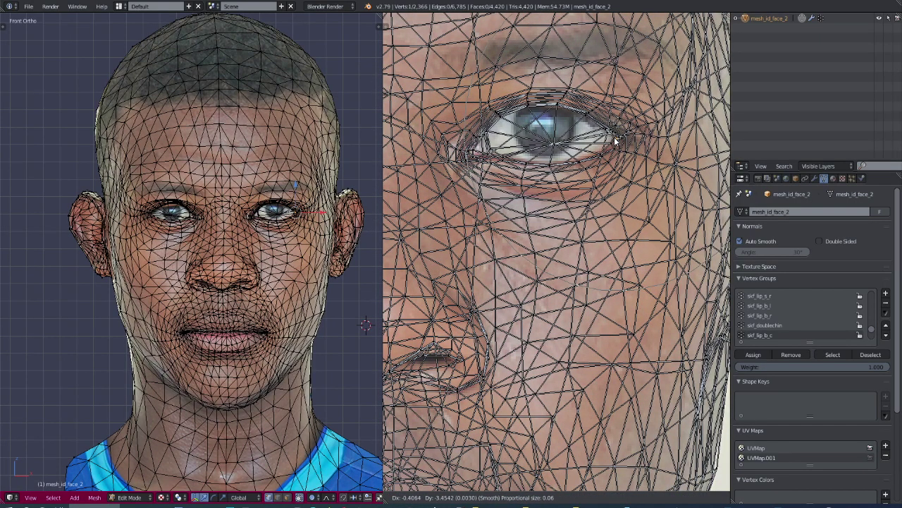
{"action": "left_click", "coordinate": [616, 139]}
{"action": "key", "text": "g"}
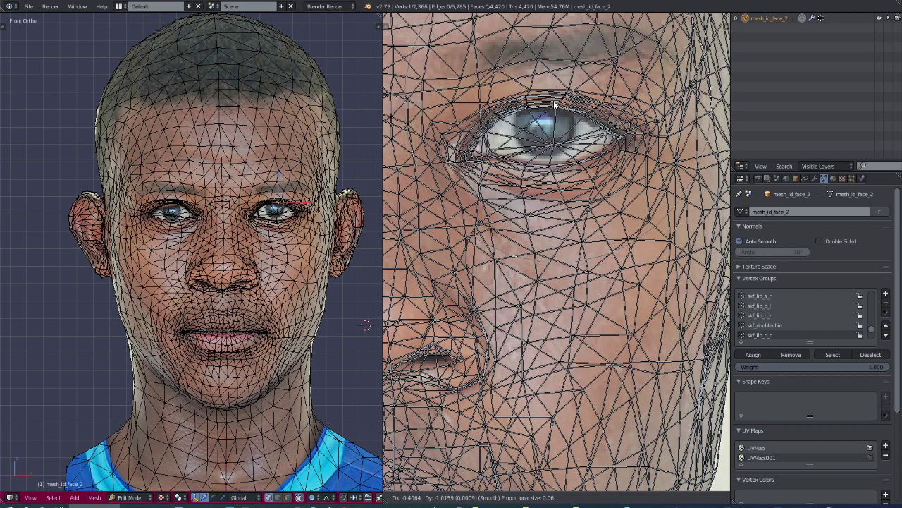
{"action": "left_click", "coordinate": [558, 114]}
- Adjust the upper-cheek and eye-area UVs down and left to finish the eye fit
{"action": "key", "text": "g"}
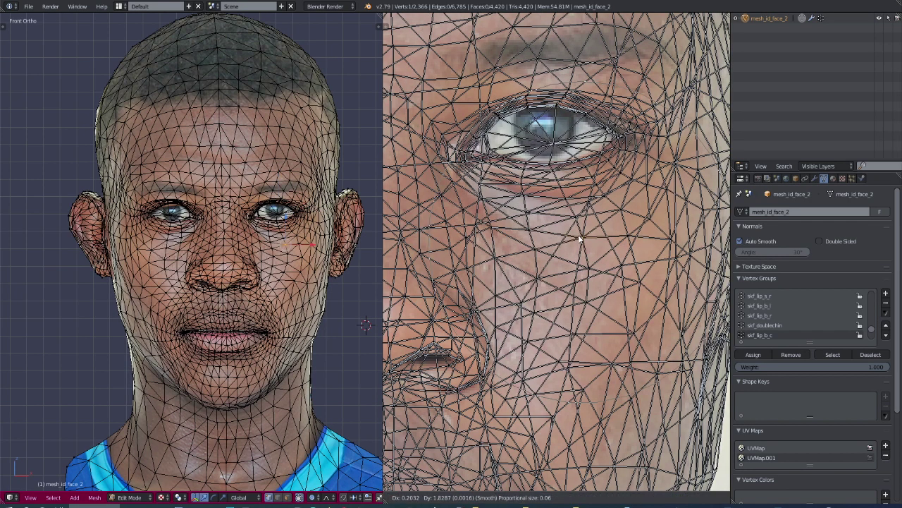
{"action": "left_click", "coordinate": [580, 236]}
{"action": "scroll", "coordinate": [579, 236], "scroll_direction": "down", "scroll_amount": 5}
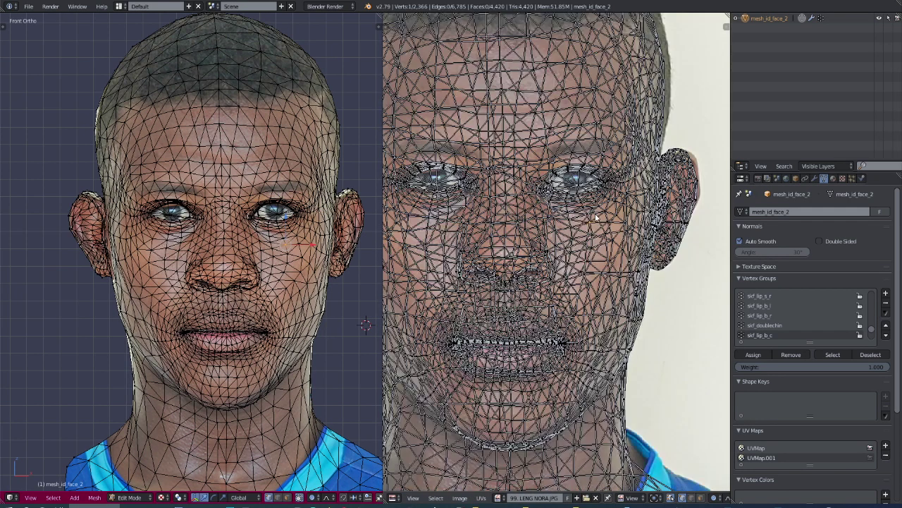
{"action": "scroll", "coordinate": [575, 205], "scroll_direction": "up", "scroll_amount": 2}
{"action": "scroll", "coordinate": [574, 193], "scroll_direction": "up", "scroll_amount": 3}
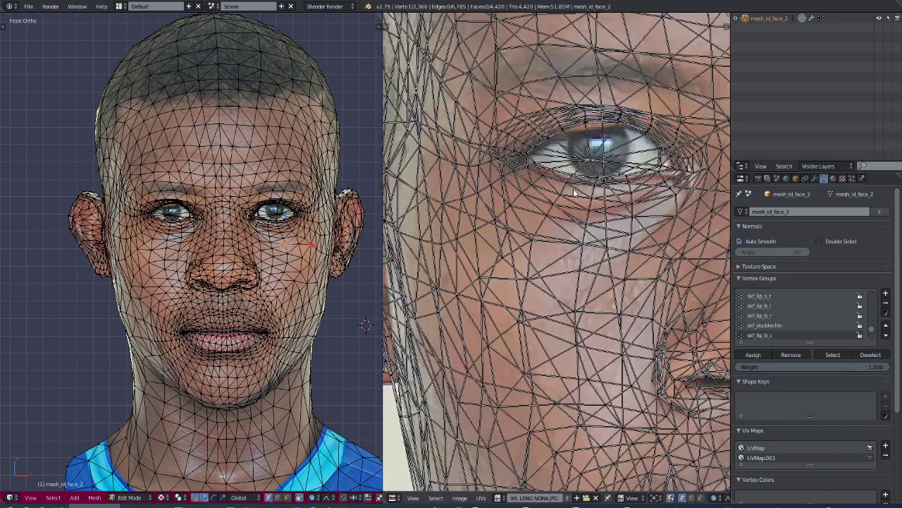
{"action": "key", "text": "g"}
{"action": "left_click", "coordinate": [679, 172]}
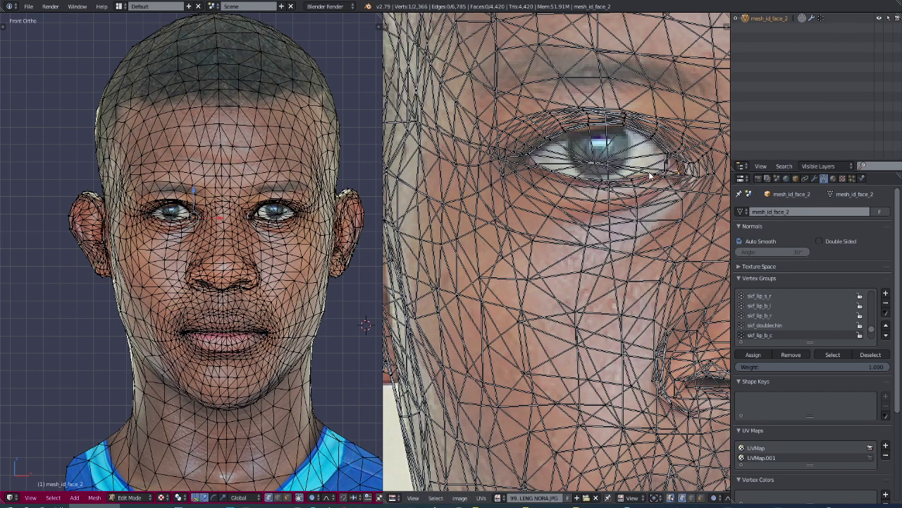
{"action": "key", "text": "g"}
{"action": "left_click", "coordinate": [611, 154]}
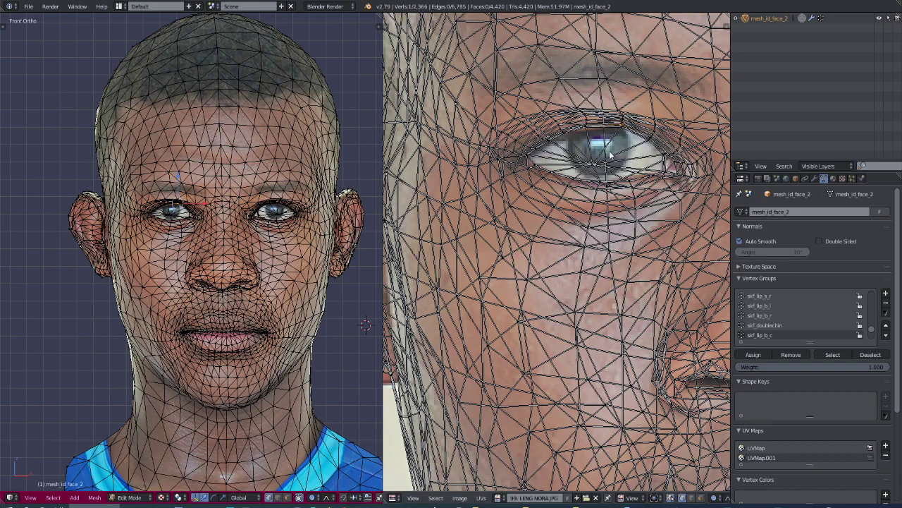
{"action": "scroll", "coordinate": [182, 220], "scroll_direction": "up", "scroll_amount": 2}
{"action": "scroll", "coordinate": [182, 220], "scroll_direction": "up", "scroll_amount": 2}
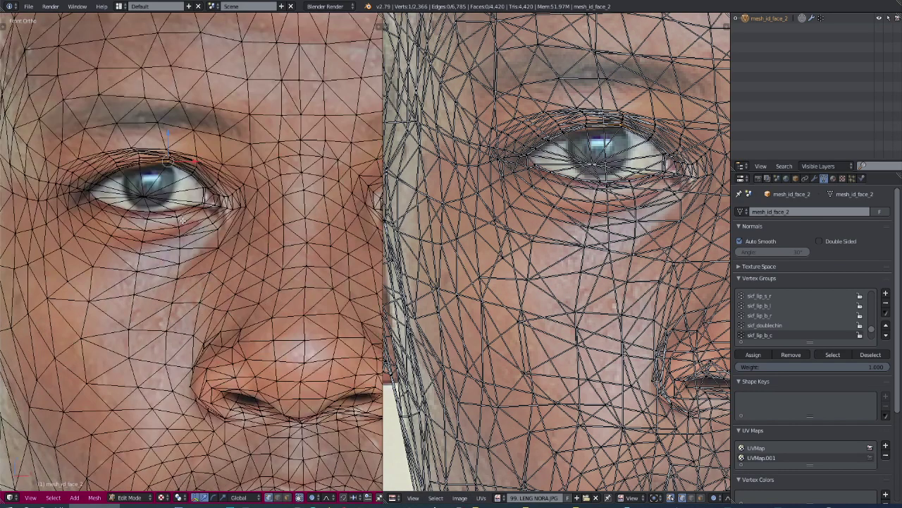
{"action": "scroll", "coordinate": [182, 219], "scroll_direction": "down", "scroll_amount": 2}
{"action": "scroll", "coordinate": [182, 220], "scroll_direction": "down", "scroll_amount": 2}
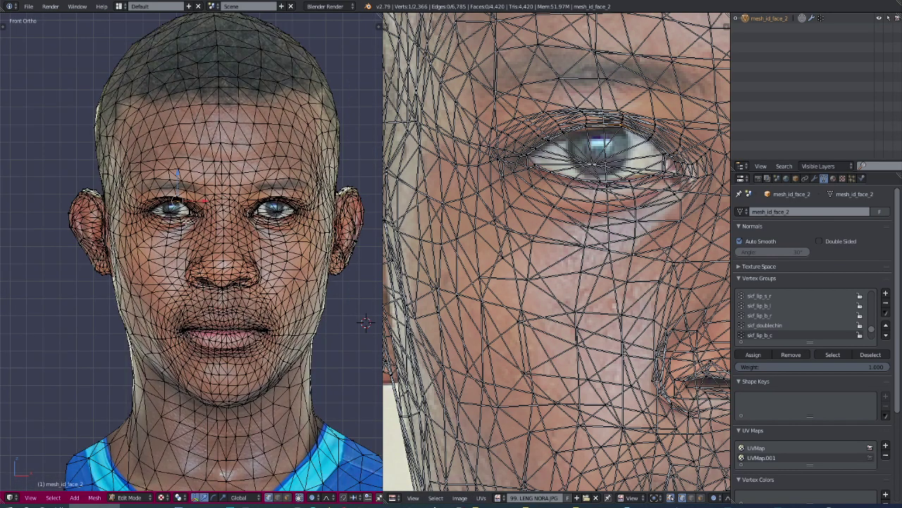
{"action": "scroll", "coordinate": [166, 229], "scroll_direction": "down", "scroll_amount": 1}
{"action": "left_click", "coordinate": [129, 497]}
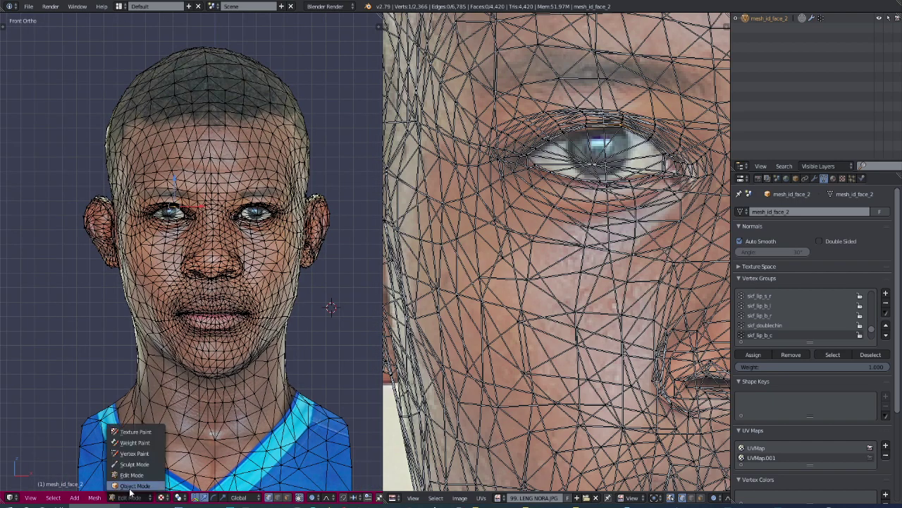
- Switch to Object Mode and view the photo-textured head in profile, then Front Ortho
{"action": "left_click", "coordinate": [130, 486]}
{"action": "scroll", "coordinate": [484, 237], "scroll_direction": "down", "scroll_amount": 3}
{"action": "scroll", "coordinate": [484, 237], "scroll_direction": "down", "scroll_amount": 2}
{"action": "scroll", "coordinate": [233, 310], "scroll_direction": "up", "scroll_amount": 2}
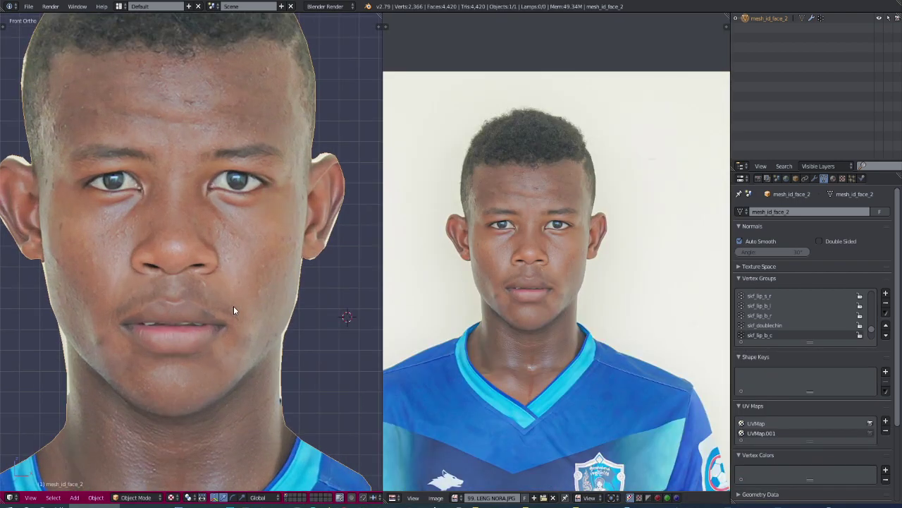
{"action": "scroll", "coordinate": [233, 306], "scroll_direction": "down", "scroll_amount": 3}
{"action": "mouse_move", "coordinate": [204, 297]}
{"action": "middle_mouse_down"}
{"action": "mouse_move", "coordinate": [115, 289]}
{"action": "mouse_move", "coordinate": [313, 302]}
{"action": "mouse_move", "coordinate": [114, 304]}
{"action": "mouse_move", "coordinate": [190, 304]}
{"action": "mouse_move", "coordinate": [208, 226]}
{"action": "mouse_move", "coordinate": [201, 311]}
{"action": "mouse_move", "coordinate": [233, 315]}
{"action": "mouse_move", "coordinate": [262, 306]}
{"action": "mouse_move", "coordinate": [192, 307]}
{"action": "mouse_move", "coordinate": [194, 298]}
{"action": "middle_mouse_up"}
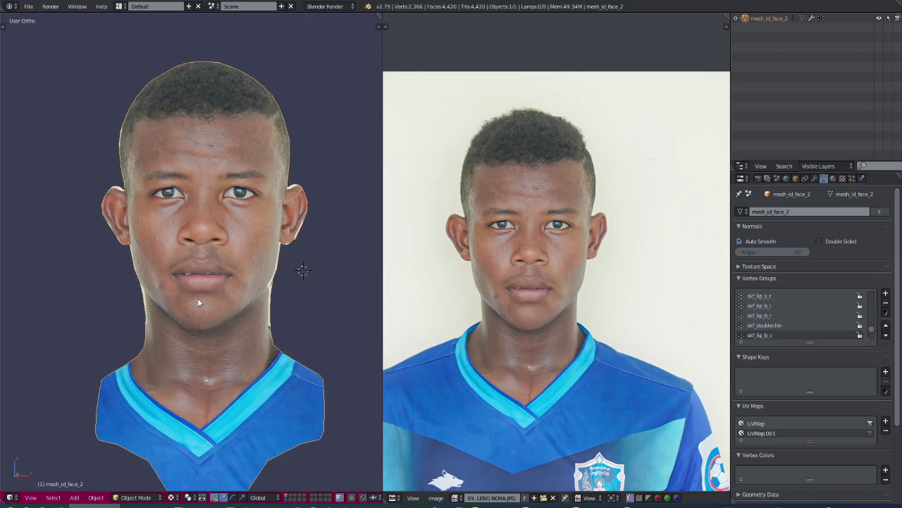
{"action": "key", "text": "KP_1"}
{"action": "left_click", "coordinate": [136, 497]}
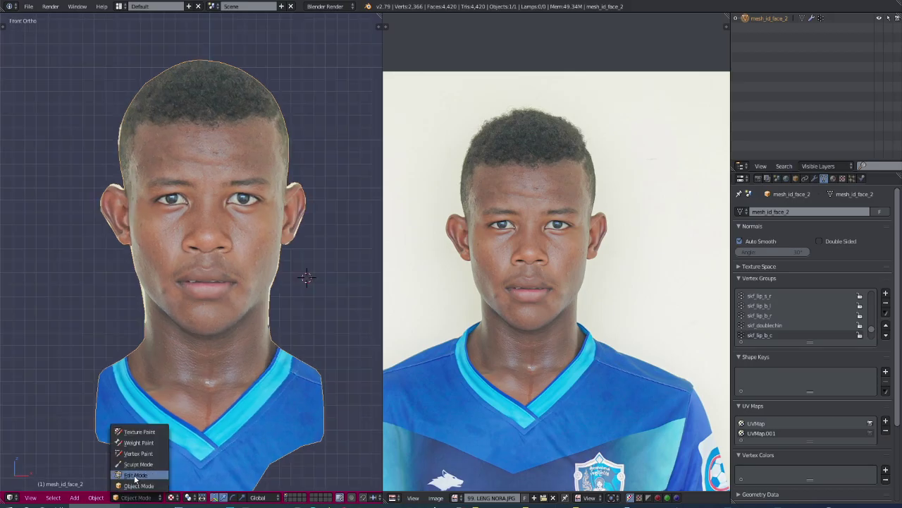
- Return to editing the head mesh and nudge the ear UVs with proportional editing
{"action": "left_click", "coordinate": [134, 480]}
{"action": "scroll", "coordinate": [444, 211], "scroll_direction": "up", "scroll_amount": 5}
{"action": "scroll", "coordinate": [444, 211], "scroll_direction": "down", "scroll_amount": 2}
{"action": "scroll", "coordinate": [544, 217], "scroll_direction": "up", "scroll_amount": 3}
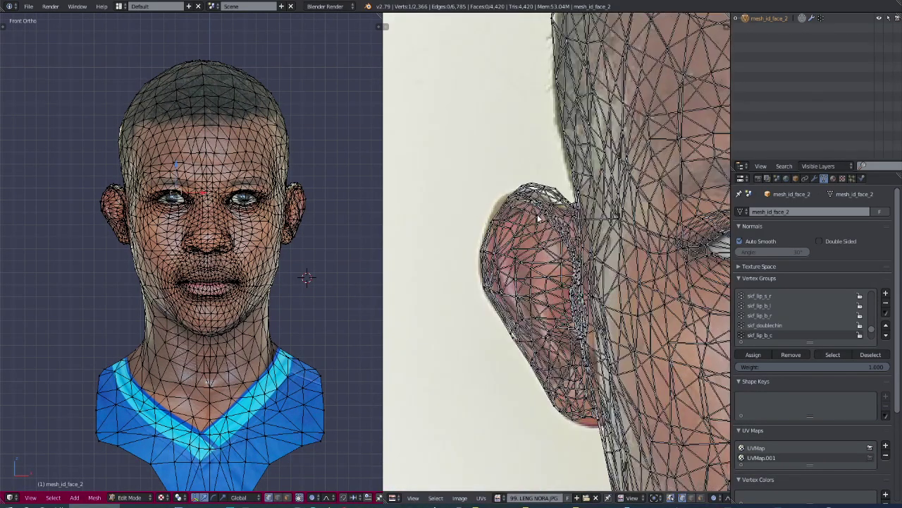
{"action": "scroll", "coordinate": [544, 217], "scroll_direction": "up", "scroll_amount": 2}
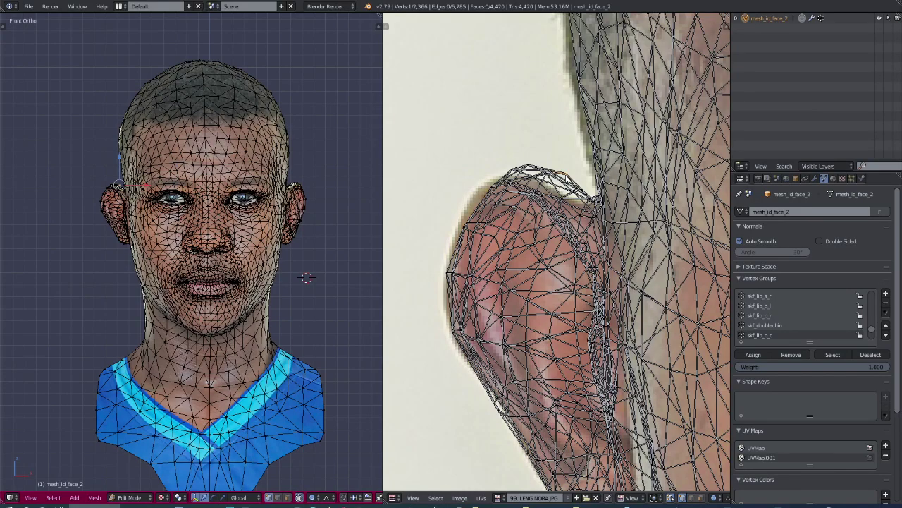
{"action": "key", "text": "g"}
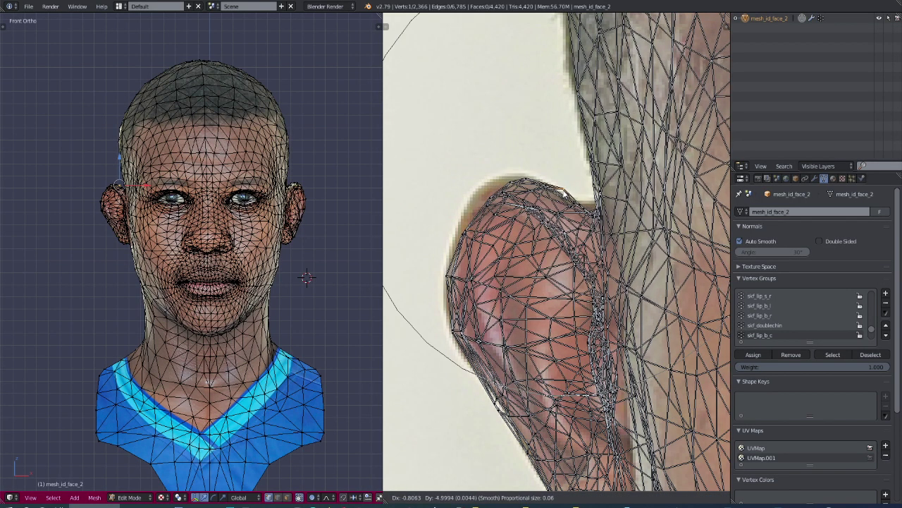
{"action": "left_click", "coordinate": [562, 192]}
- Shift the jaw UVs with soft proportional falloff
{"action": "scroll", "coordinate": [564, 211], "scroll_direction": "down", "scroll_amount": 1}
{"action": "scroll", "coordinate": [542, 282], "scroll_direction": "down", "scroll_amount": 2}
{"action": "scroll", "coordinate": [578, 337], "scroll_direction": "up", "scroll_amount": 3}
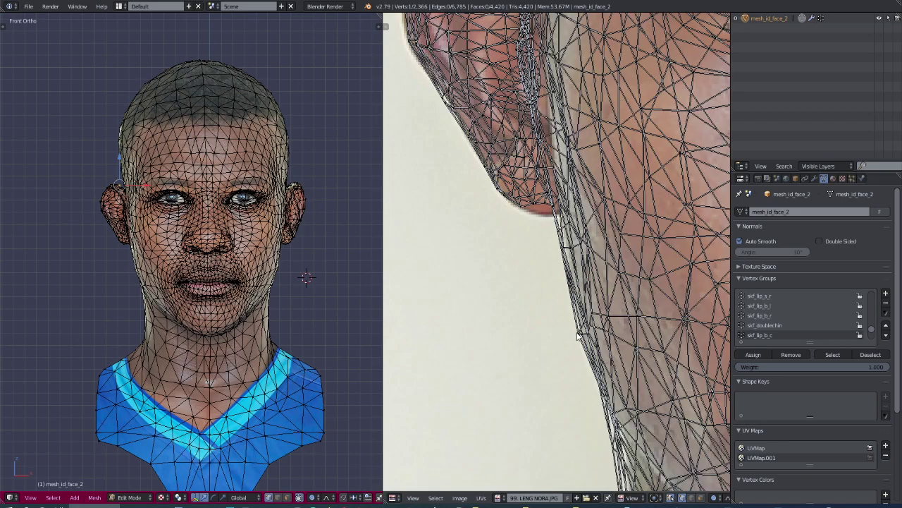
{"action": "key", "text": "g"}
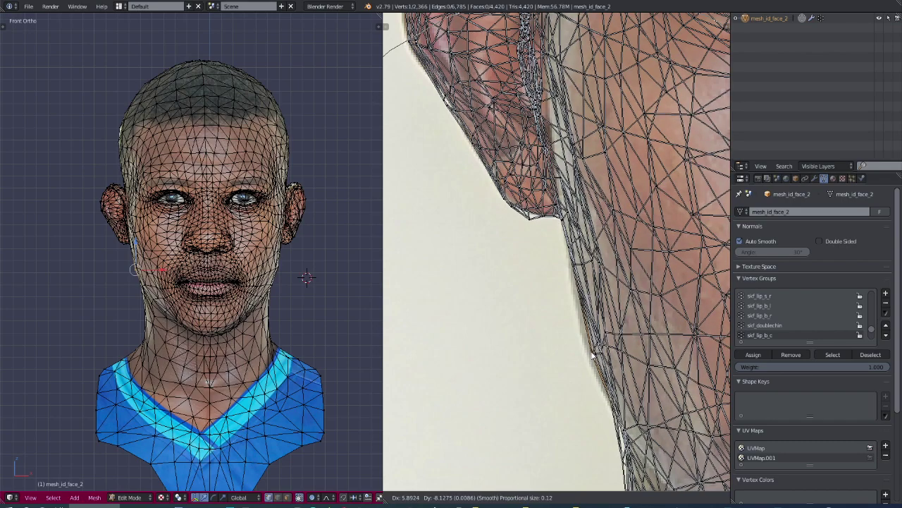
{"action": "left_click", "coordinate": [569, 282]}
- Move a jaw UV vertex, then drag a chin vertex downward to match the photo
{"action": "scroll", "coordinate": [569, 282], "scroll_direction": "down", "scroll_amount": 3}
{"action": "scroll", "coordinate": [589, 382], "scroll_direction": "up", "scroll_amount": 3}
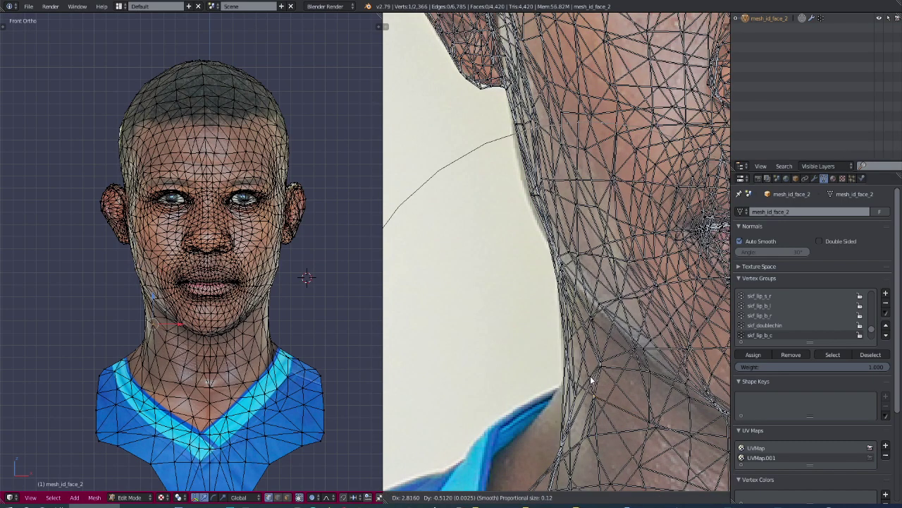
{"action": "scroll", "coordinate": [159, 272], "scroll_direction": "up", "scroll_amount": 4}
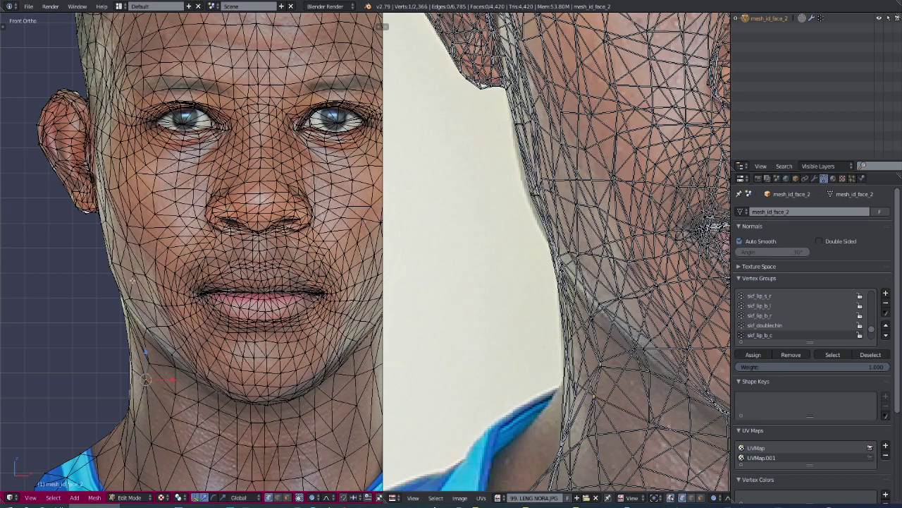
{"action": "scroll", "coordinate": [132, 280], "scroll_direction": "down", "scroll_amount": 4}
{"action": "scroll", "coordinate": [595, 289], "scroll_direction": "down", "scroll_amount": 3}
{"action": "scroll", "coordinate": [596, 289], "scroll_direction": "up", "scroll_amount": 3}
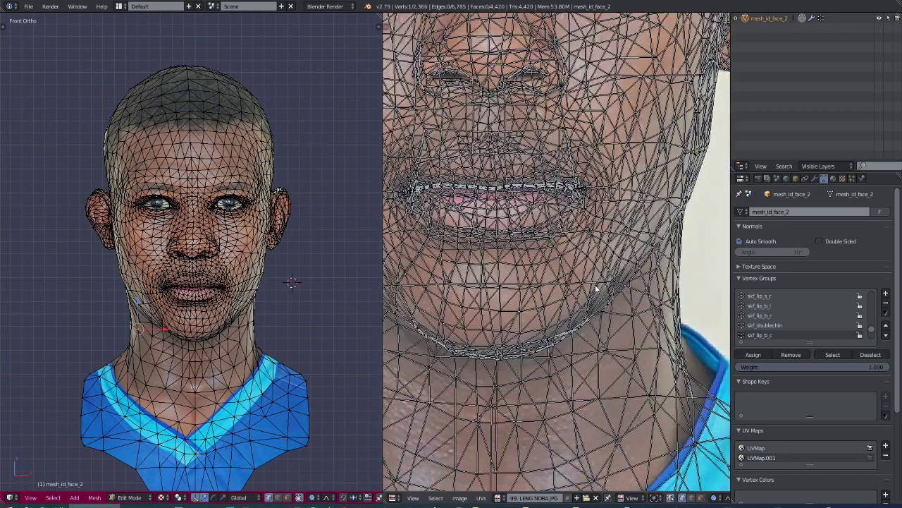
{"action": "scroll", "coordinate": [635, 257], "scroll_direction": "down", "scroll_amount": 3}
{"action": "scroll", "coordinate": [681, 205], "scroll_direction": "up", "scroll_amount": 3}
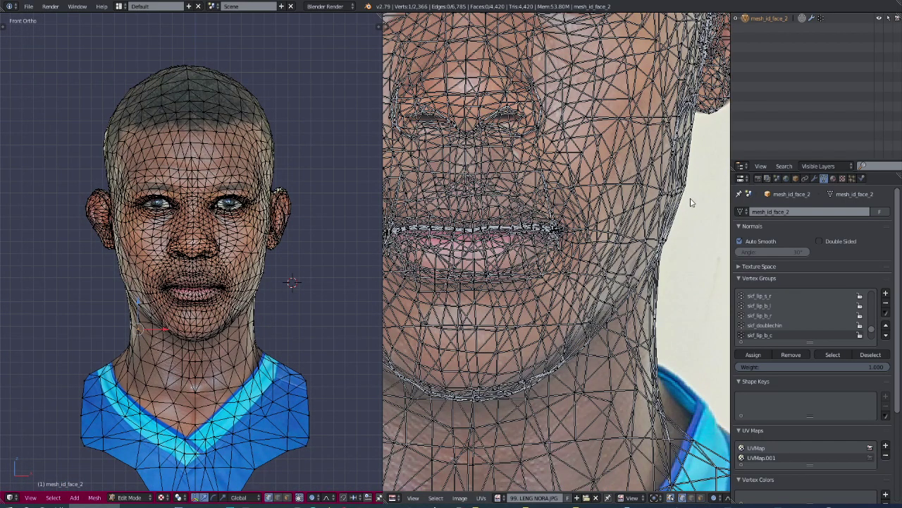
{"action": "right_click", "coordinate": [691, 203]}
{"action": "key", "text": "g"}
{"action": "left_click", "coordinate": [687, 198]}
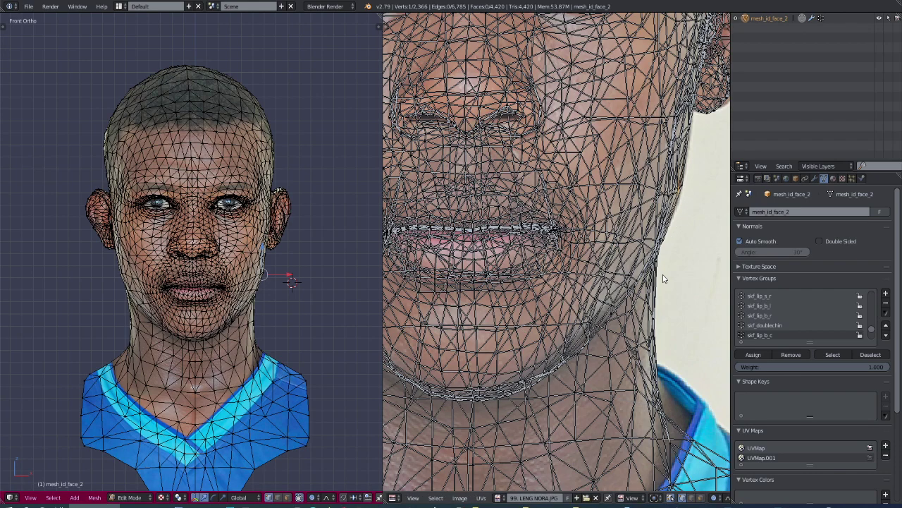
{"action": "right_click", "coordinate": [665, 278]}
{"action": "key", "text": "g"}
{"action": "left_click", "coordinate": [645, 394]}
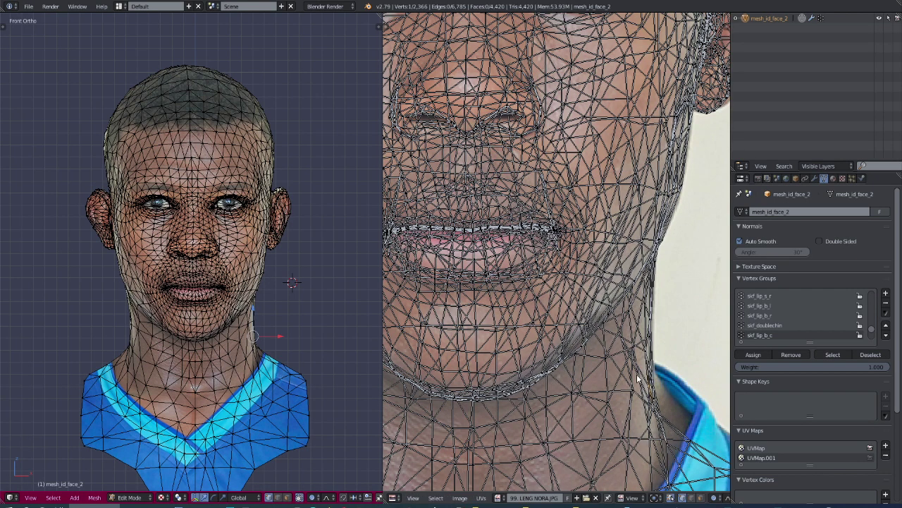
- Move neighbouring chin UV vertices with falloff onto the photo's chin
{"action": "right_click", "coordinate": [590, 339]}
{"action": "scroll", "coordinate": [214, 324], "scroll_direction": "up", "scroll_amount": 2}
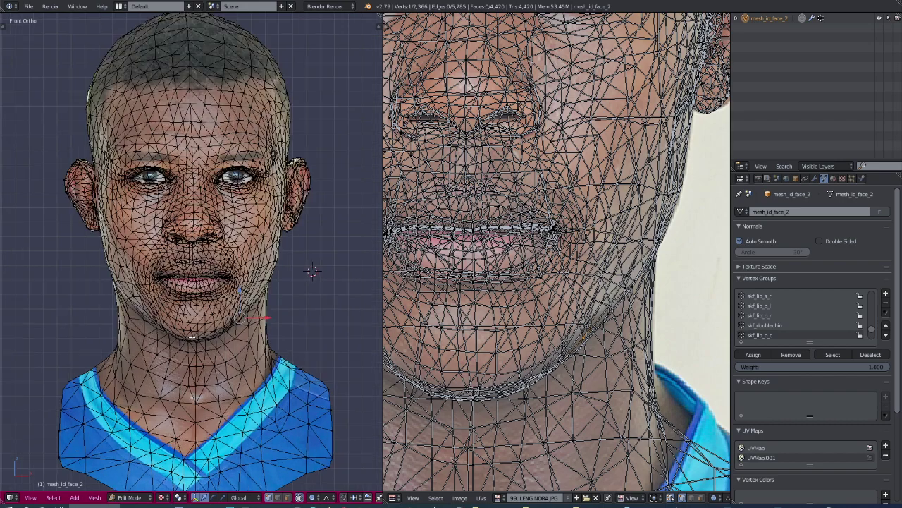
{"action": "scroll", "coordinate": [214, 325], "scroll_direction": "up", "scroll_amount": 4}
{"action": "right_click", "coordinate": [589, 350]}
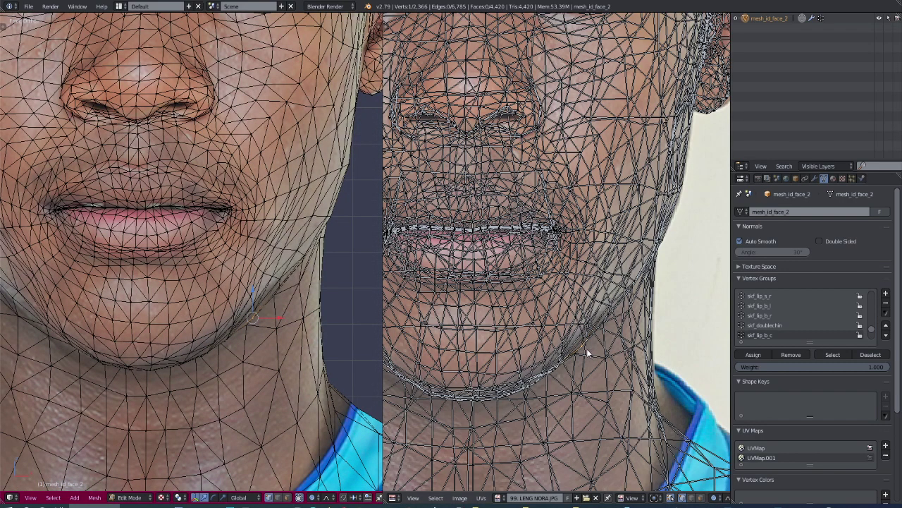
{"action": "key", "text": "g"}
{"action": "scroll", "coordinate": [582, 344], "scroll_direction": "up", "scroll_amount": 1}
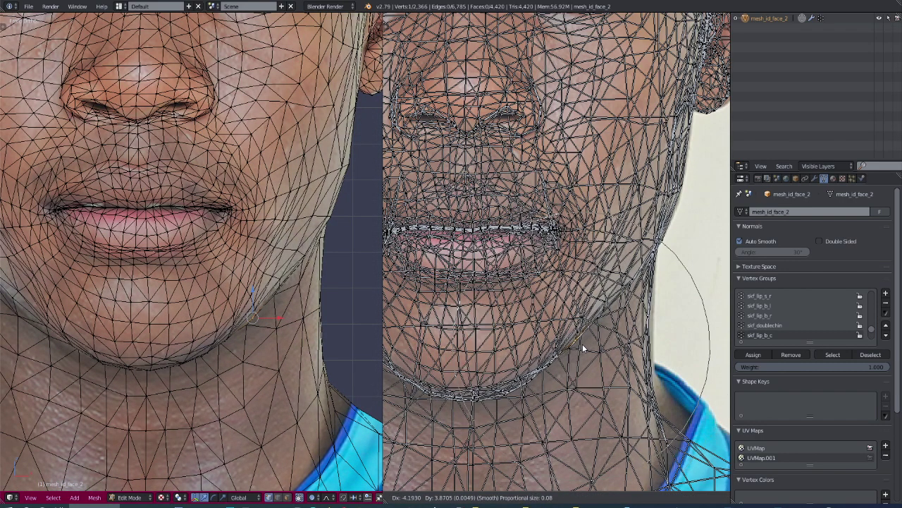
{"action": "left_click", "coordinate": [579, 342]}
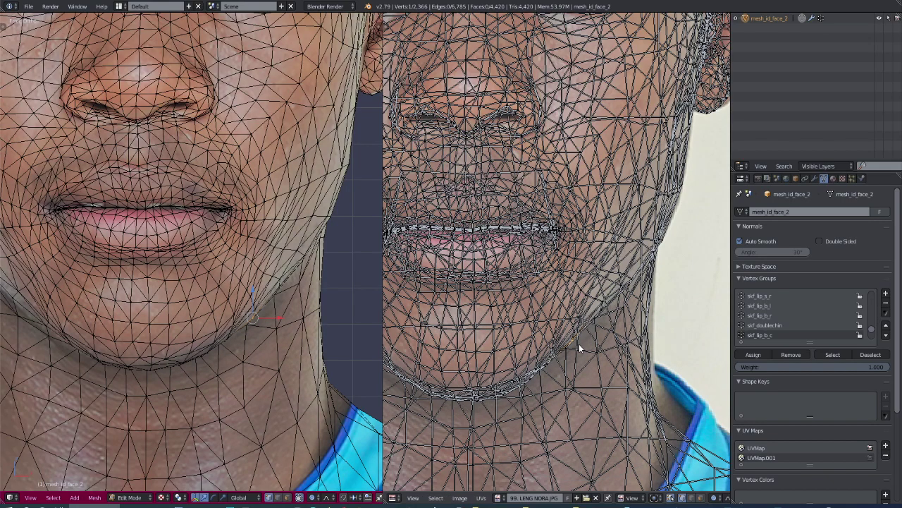
{"action": "scroll", "coordinate": [579, 343], "scroll_direction": "down", "scroll_amount": 3}
{"action": "scroll", "coordinate": [461, 362], "scroll_direction": "up", "scroll_amount": 4}
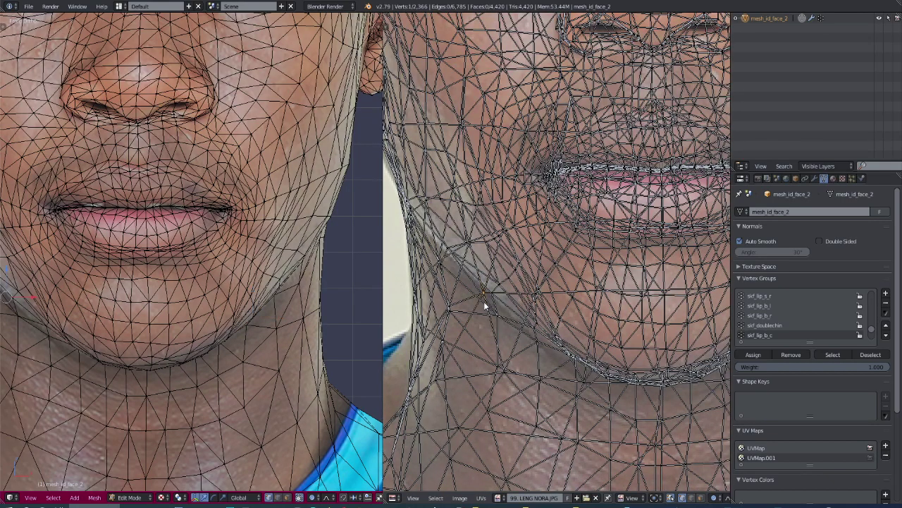
{"action": "scroll", "coordinate": [211, 282], "scroll_direction": "down", "scroll_amount": 3}
{"action": "scroll", "coordinate": [211, 282], "scroll_direction": "up", "scroll_amount": 2}
{"action": "scroll", "coordinate": [212, 282], "scroll_direction": "up", "scroll_amount": 2}
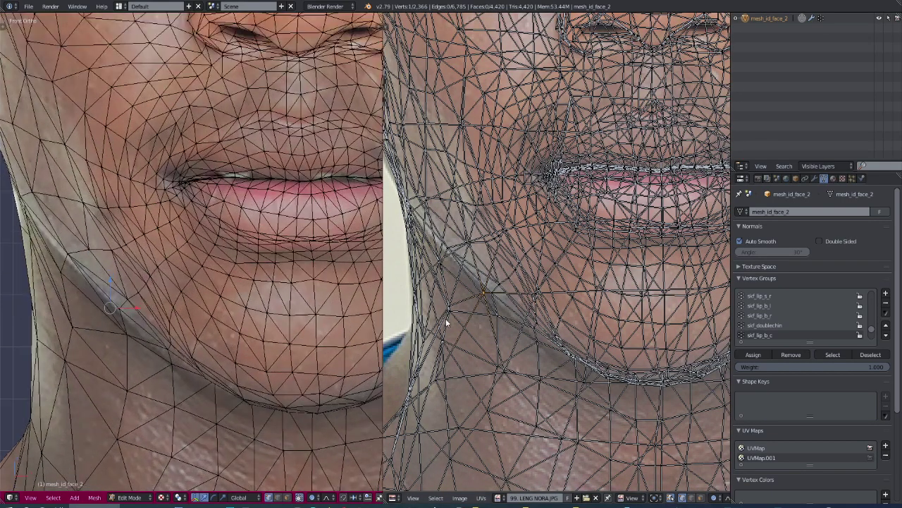
- Fit the jaw UVs onto the photo's jawline, then nudge another jaw vertex and one near the chin
{"action": "key", "text": "g"}
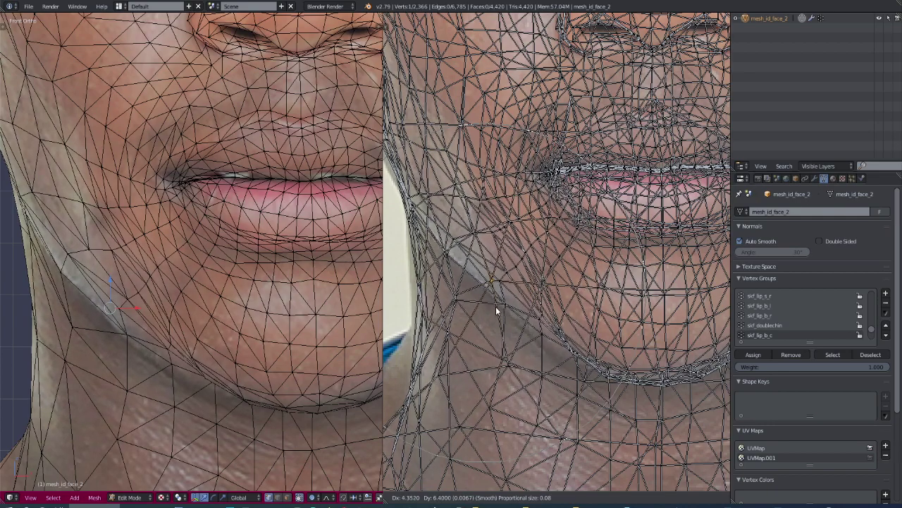
{"action": "left_click", "coordinate": [494, 312]}
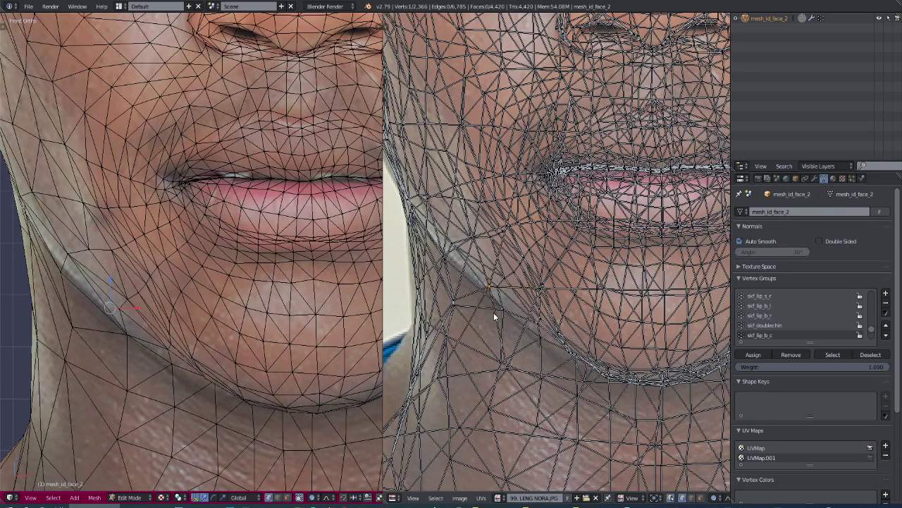
{"action": "right_click", "coordinate": [590, 373]}
{"action": "key", "text": "g"}
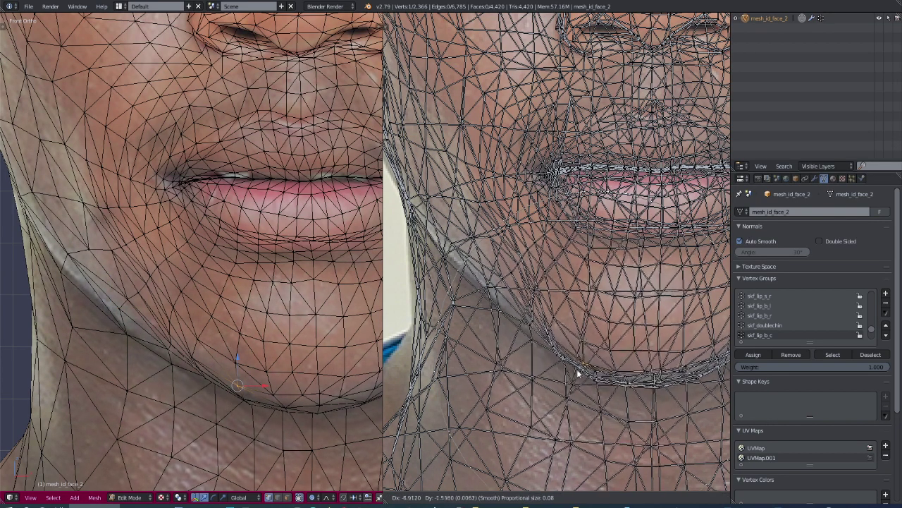
{"action": "left_click", "coordinate": [564, 366]}
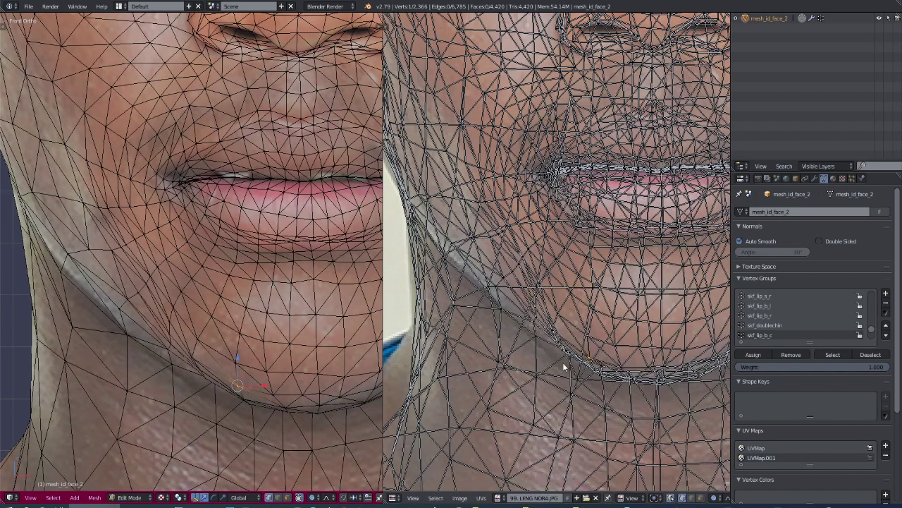
{"action": "right_click", "coordinate": [527, 337]}
{"action": "key", "text": "g"}
{"action": "left_click", "coordinate": [523, 344]}
- Move the lip-corner UV vertex onto the photo's mouth corner
{"action": "scroll", "coordinate": [501, 356], "scroll_direction": "down", "scroll_amount": 2}
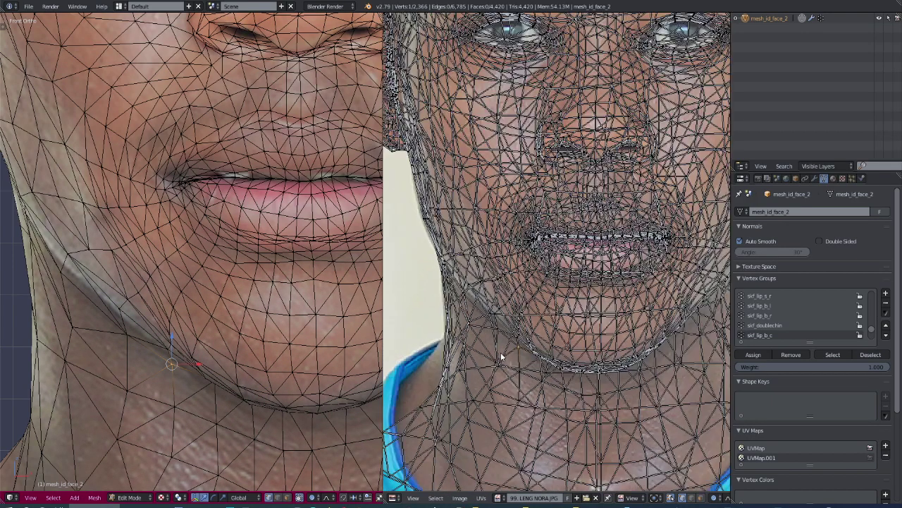
{"action": "scroll", "coordinate": [501, 356], "scroll_direction": "down", "scroll_amount": 2}
{"action": "scroll", "coordinate": [511, 320], "scroll_direction": "up", "scroll_amount": 2}
{"action": "scroll", "coordinate": [517, 292], "scroll_direction": "up", "scroll_amount": 3}
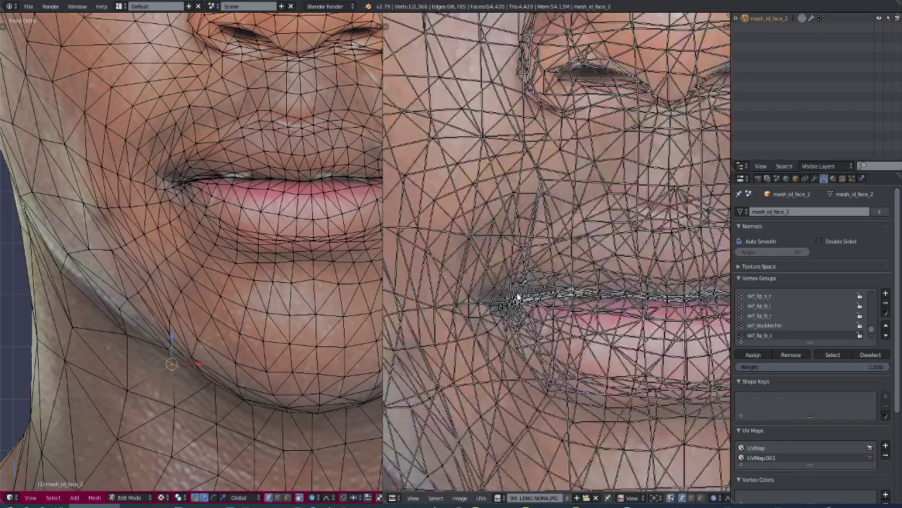
{"action": "scroll", "coordinate": [517, 292], "scroll_direction": "down", "scroll_amount": 1}
{"action": "right_click", "coordinate": [517, 309]}
{"action": "key", "text": "g"}
{"action": "left_click", "coordinate": [505, 305]}
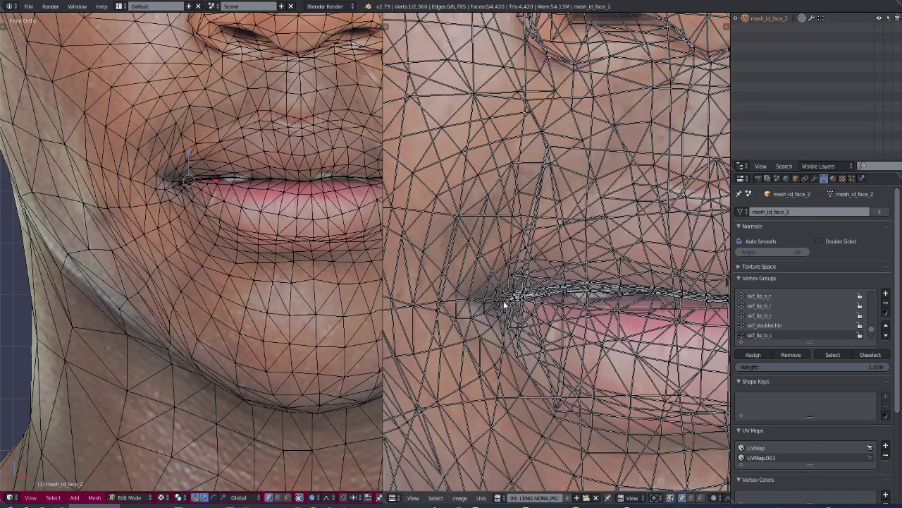
{"action": "scroll", "coordinate": [168, 428], "scroll_direction": "down", "scroll_amount": 7}
- Switch the head to Object Mode, make UVMap the active UV map, then enter Texture Paint mode
{"action": "left_click", "coordinate": [131, 497]}
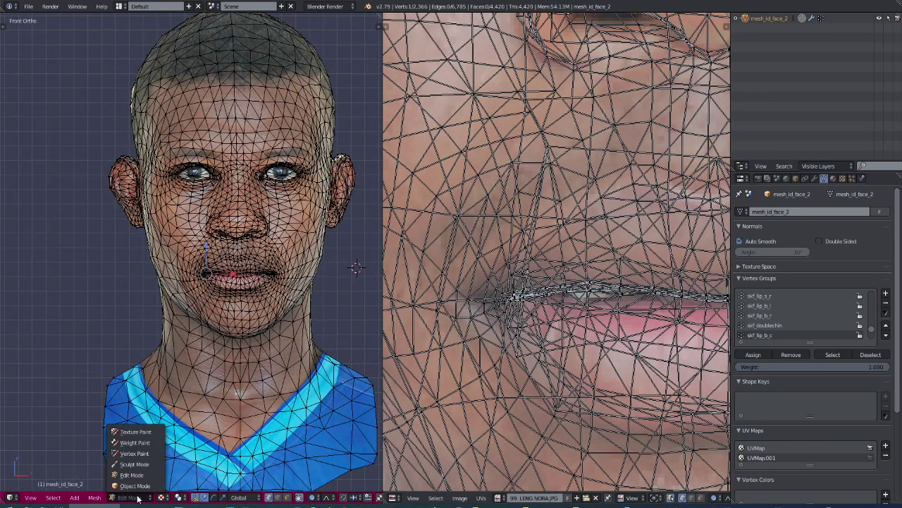
{"action": "left_click", "coordinate": [136, 448]}
{"action": "scroll", "coordinate": [432, 304], "scroll_direction": "down", "scroll_amount": 3}
{"action": "scroll", "coordinate": [433, 305], "scroll_direction": "down", "scroll_amount": 3}
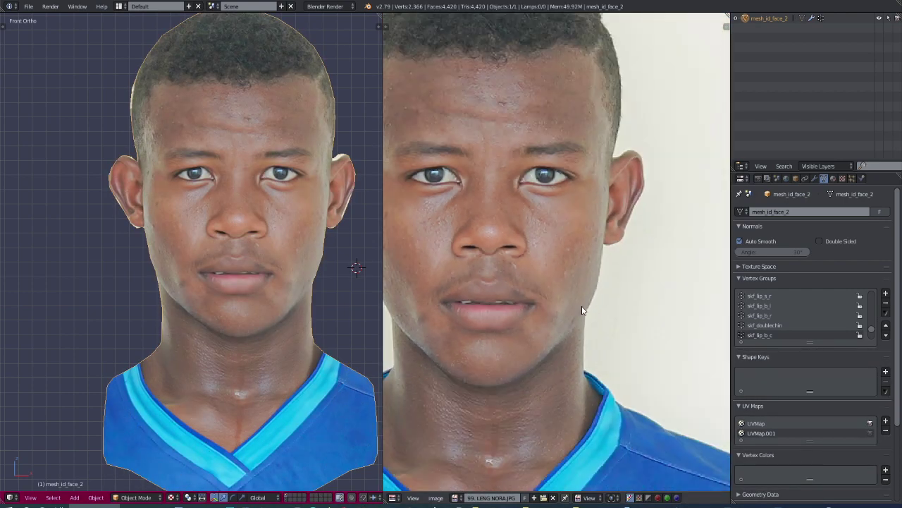
{"action": "scroll", "coordinate": [535, 324], "scroll_direction": "down", "scroll_amount": 3}
{"action": "scroll", "coordinate": [227, 318], "scroll_direction": "up", "scroll_amount": 1}
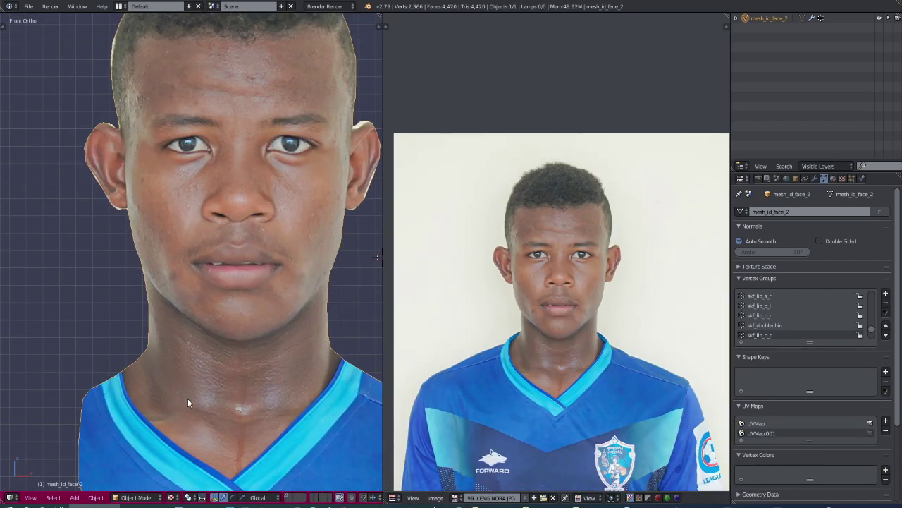
{"action": "scroll", "coordinate": [176, 397], "scroll_direction": "down", "scroll_amount": 3}
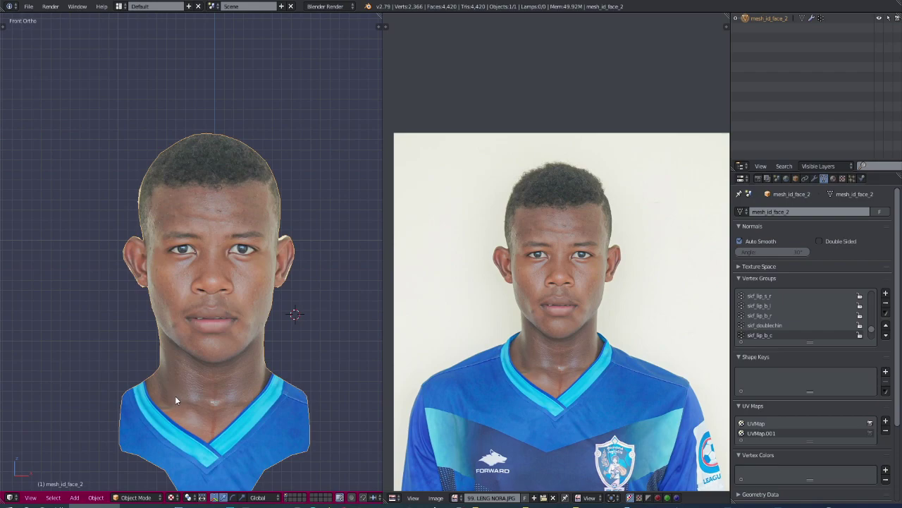
{"action": "left_click", "coordinate": [756, 423]}
{"action": "left_click", "coordinate": [143, 497]}
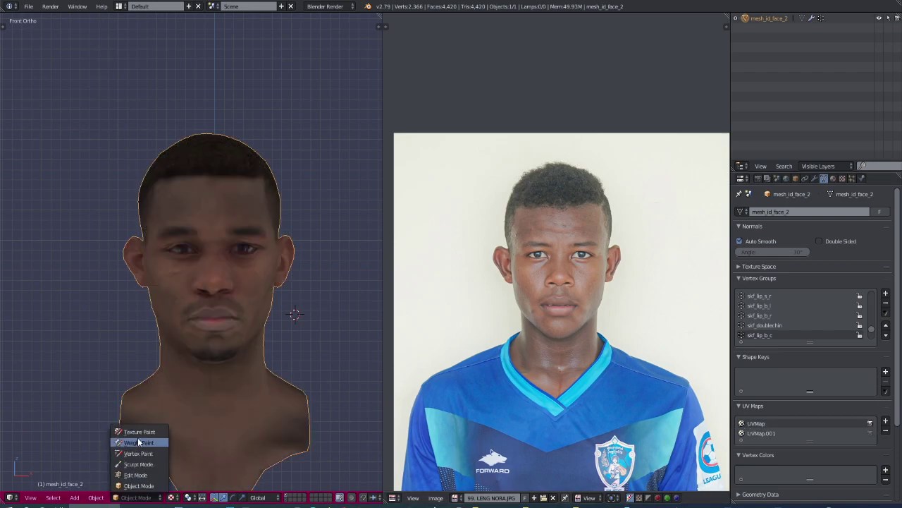
{"action": "left_click", "coordinate": [138, 430]}
- Choose the Clone brush and set the painting mode to a single Image
{"action": "key", "text": "t"}
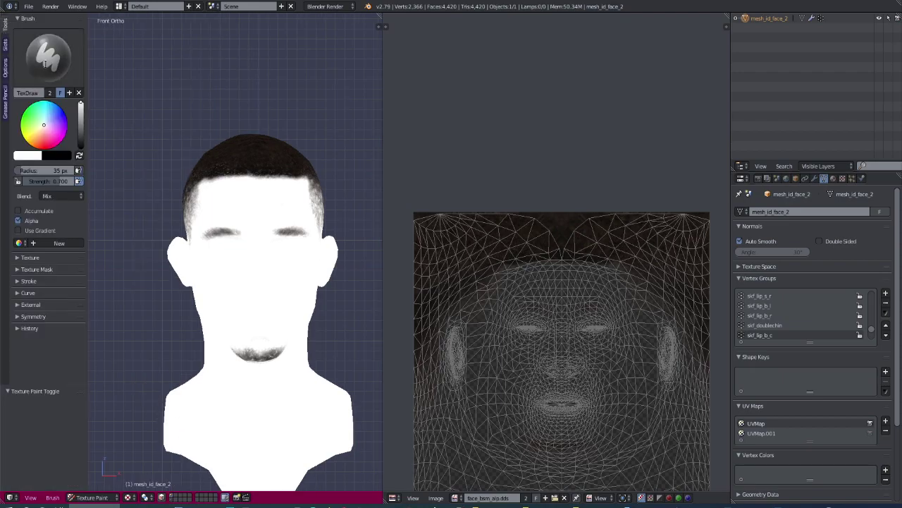
{"action": "left_click", "coordinate": [48, 56]}
{"action": "left_click", "coordinate": [71, 104]}
{"action": "left_click", "coordinate": [5, 44]}
{"action": "left_click", "coordinate": [48, 43]}
{"action": "left_click", "coordinate": [28, 56]}
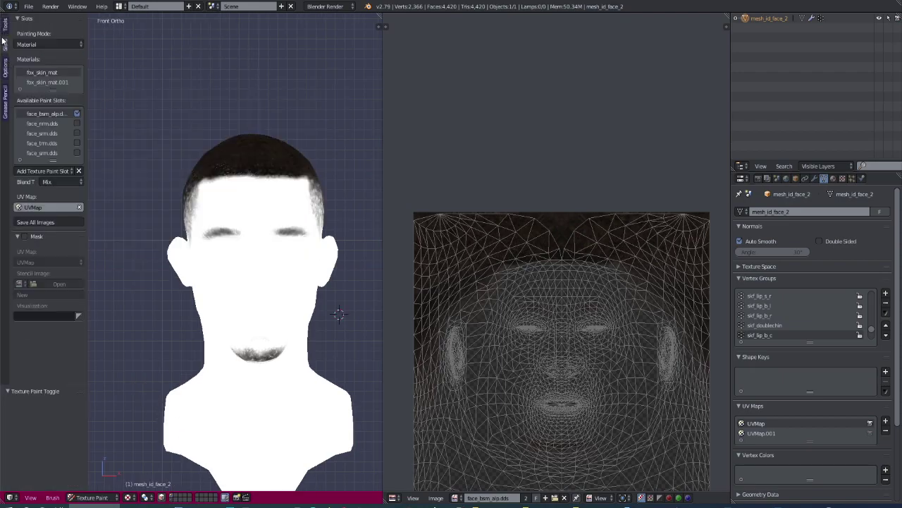
{"action": "left_click", "coordinate": [48, 44]}
{"action": "left_click", "coordinate": [40, 68]}
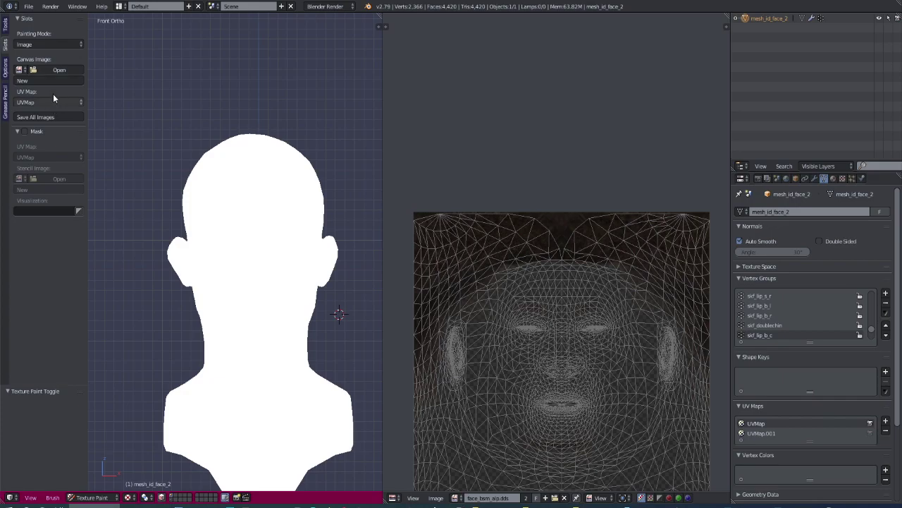
- Create a new 2048 × 2048 canvas image with fill alpha 0
{"action": "left_click", "coordinate": [49, 80]}
{"action": "left_click", "coordinate": [128, 86]}
{"action": "type", "text": "2048"}
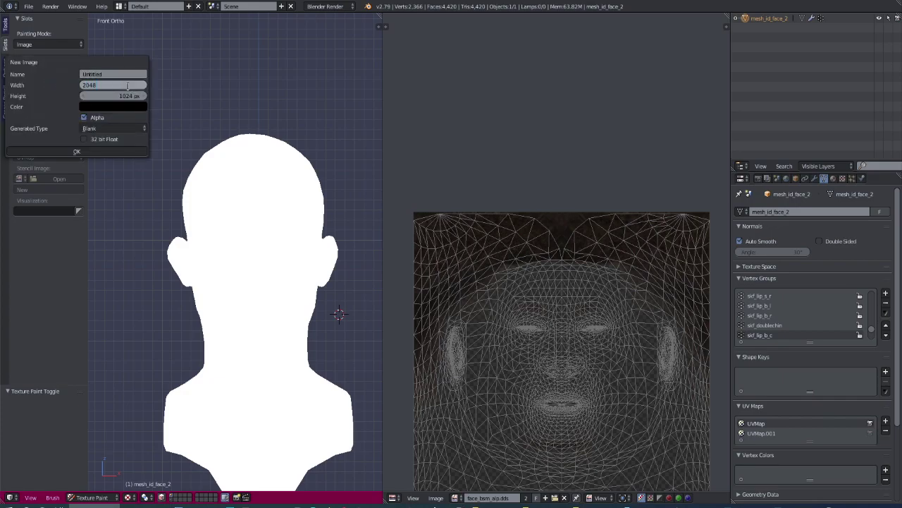
{"action": "left_click", "coordinate": [125, 96]}
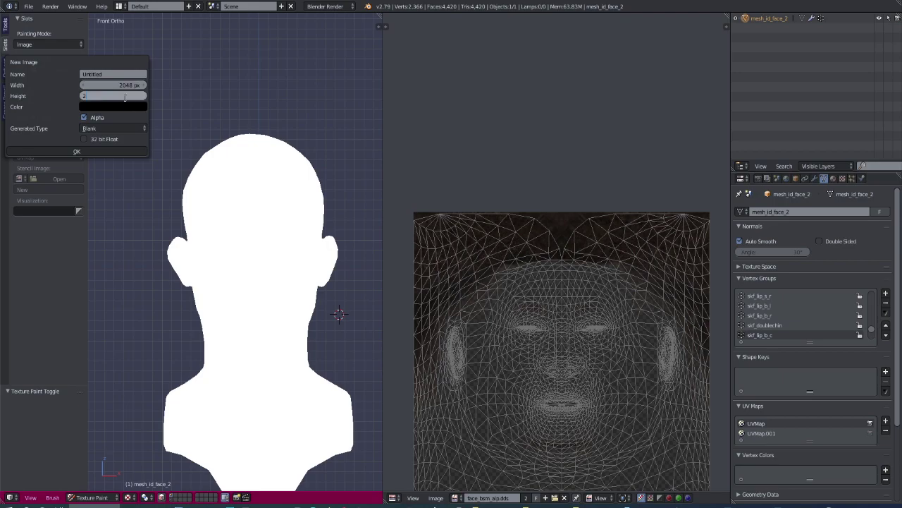
{"action": "left_click", "coordinate": [112, 107]}
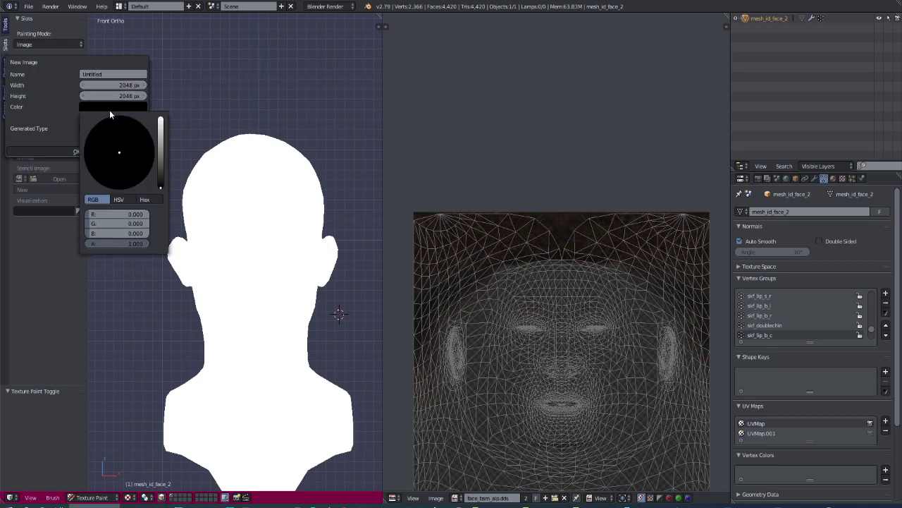
{"action": "left_click", "coordinate": [130, 244]}
{"action": "type", "text": "0"}
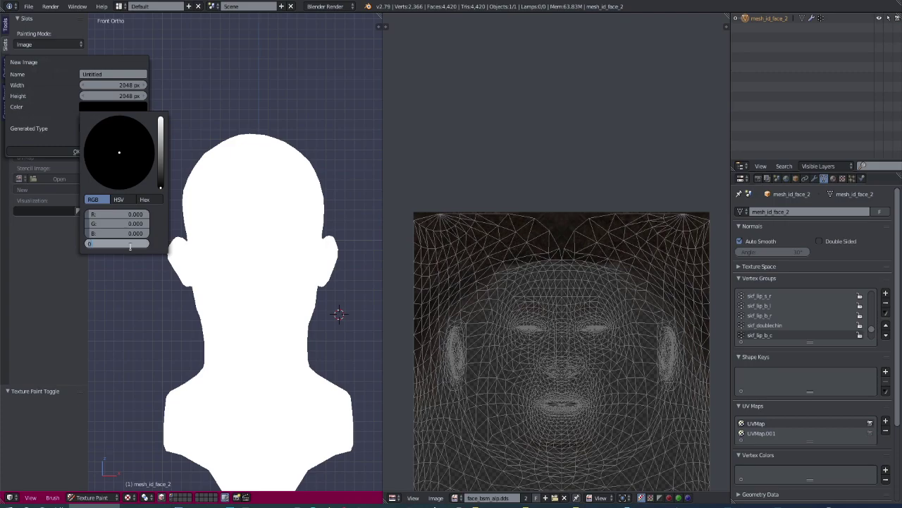
{"action": "key", "text": "Return"}
{"action": "left_click", "coordinate": [30, 154]}
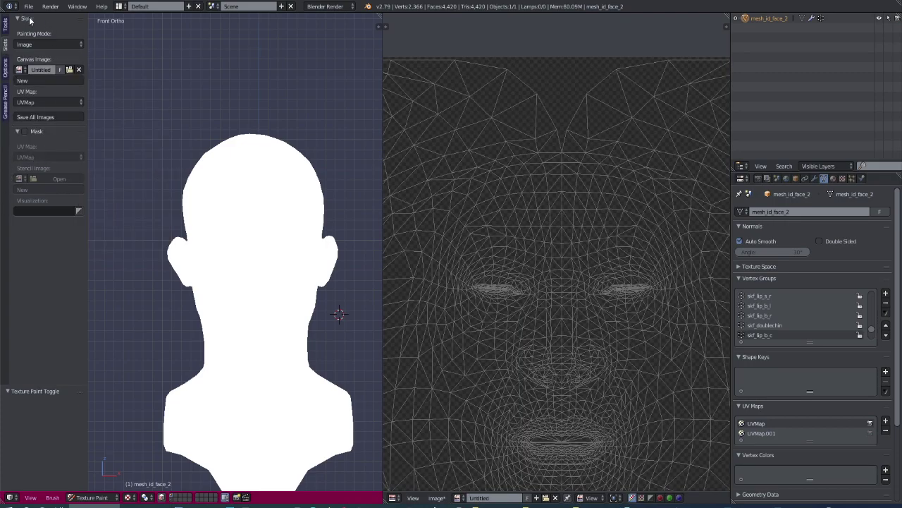
{"action": "left_click", "coordinate": [4, 25]}
{"action": "left_click", "coordinate": [17, 110]}
{"action": "left_click", "coordinate": [19, 131]}
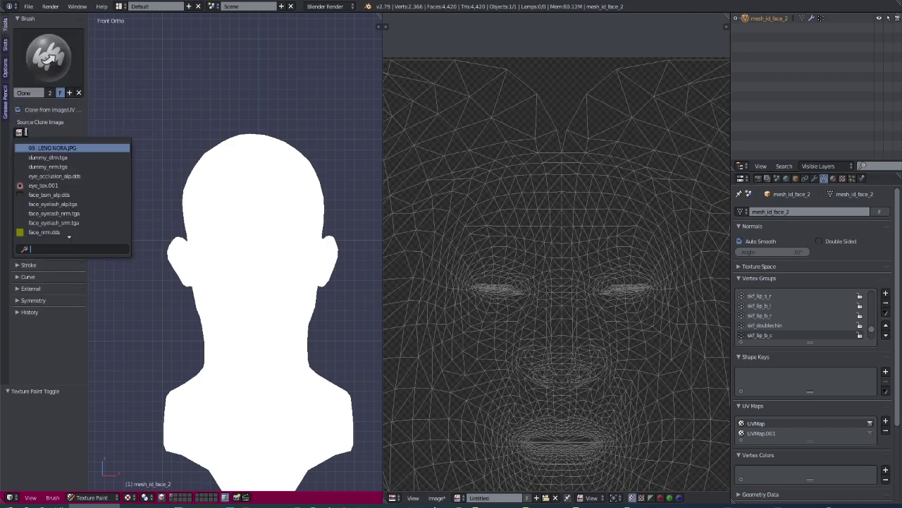
{"action": "left_click", "coordinate": [34, 153]}
{"action": "left_click", "coordinate": [34, 155]}
{"action": "left_click", "coordinate": [36, 169]}
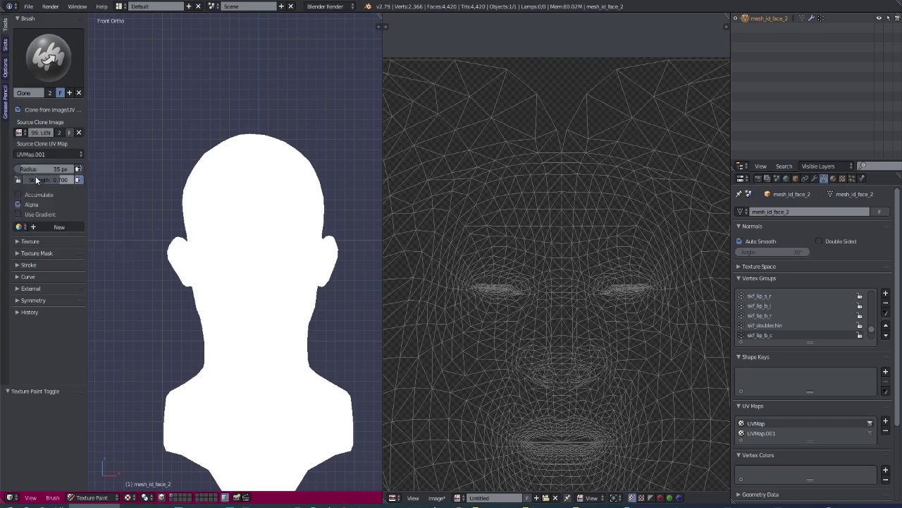
{"action": "left_click_drag", "start_coordinate": [28, 170], "coordinate": [37, 180]}
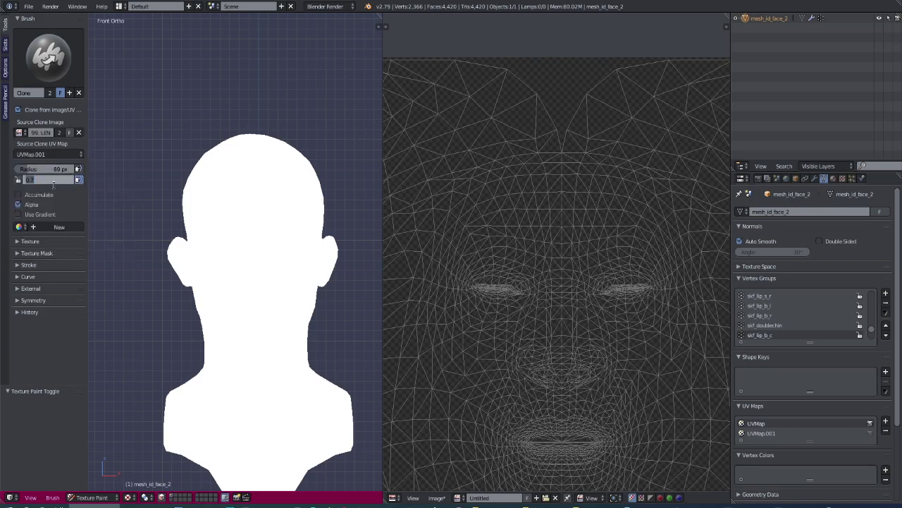
{"action": "key", "text": "shift+f"}
- Clone the photo's eyes, nose, mouth, chin, hair and blue jersey onto the bust
{"action": "mouse_move", "coordinate": [224, 270]}
{"action": "left_mouse_down"}
{"action": "mouse_move", "coordinate": [276, 234]}
{"action": "mouse_move", "coordinate": [242, 177]}
{"action": "mouse_move", "coordinate": [220, 212]}
{"action": "left_mouse_up"}
{"action": "scroll", "coordinate": [259, 204], "scroll_direction": "down", "scroll_amount": 3}
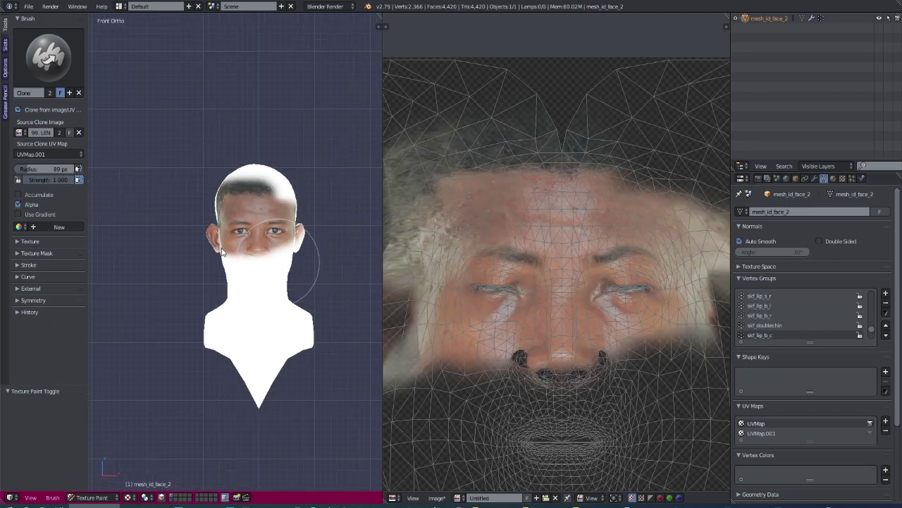
{"action": "left_click_drag", "start_coordinate": [214, 272], "coordinate": [205, 282]}
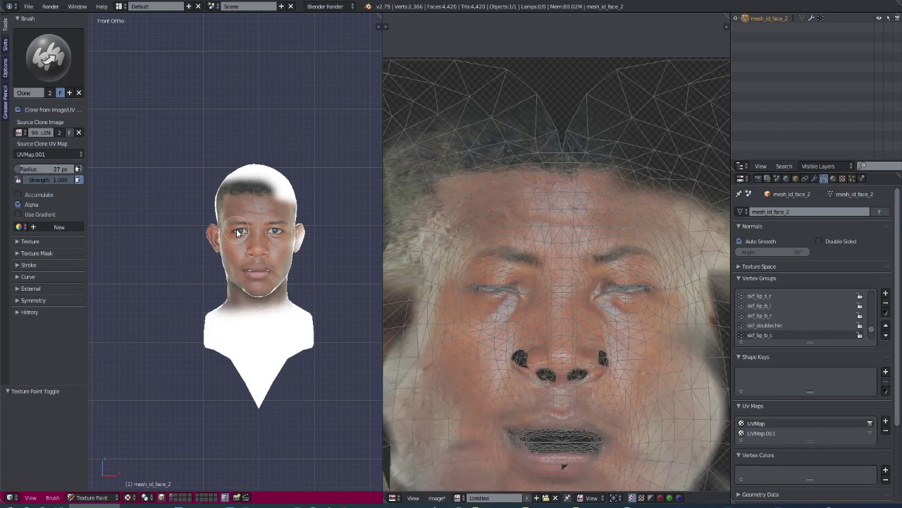
{"action": "left_click_drag", "start_coordinate": [231, 194], "coordinate": [296, 189]}
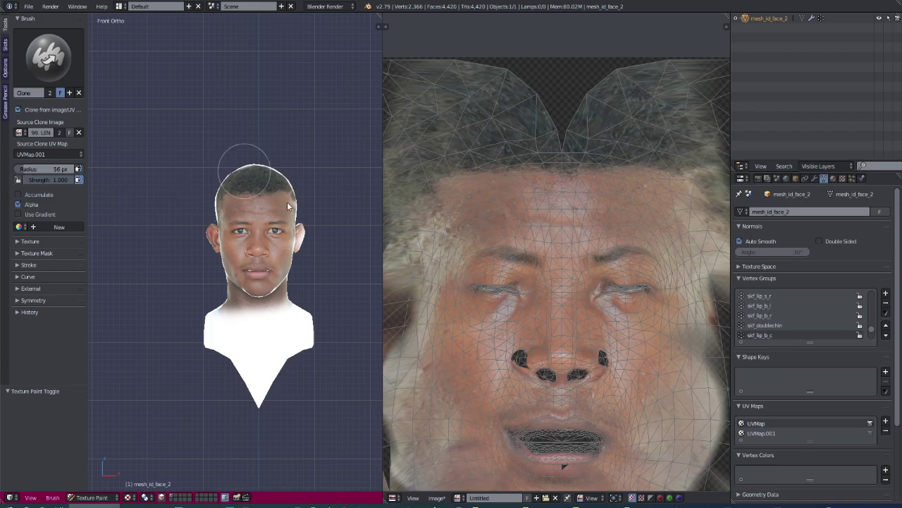
{"action": "mouse_move", "coordinate": [237, 329]}
{"action": "left_mouse_down"}
{"action": "mouse_move", "coordinate": [226, 324]}
{"action": "mouse_move", "coordinate": [303, 317]}
{"action": "mouse_move", "coordinate": [243, 318]}
{"action": "left_mouse_up"}
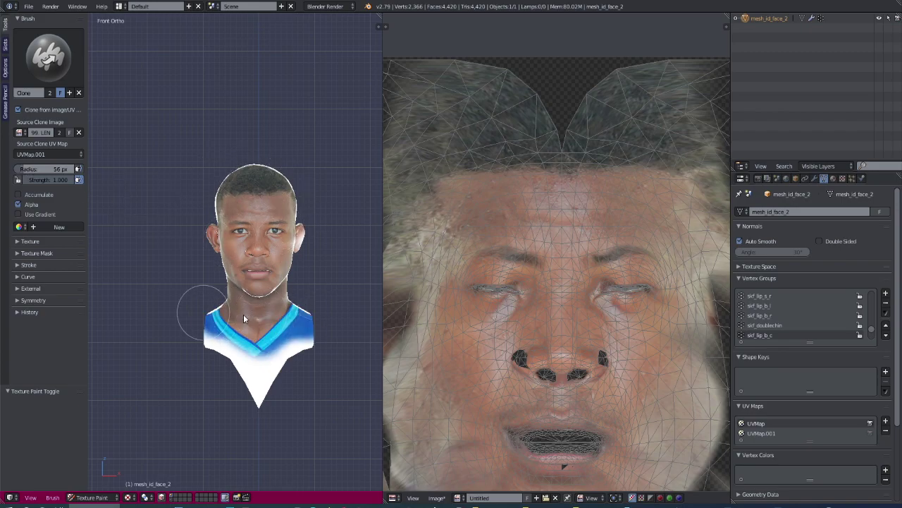
{"action": "middle_click_drag", "start_coordinate": [243, 319], "coordinate": [211, 295]}
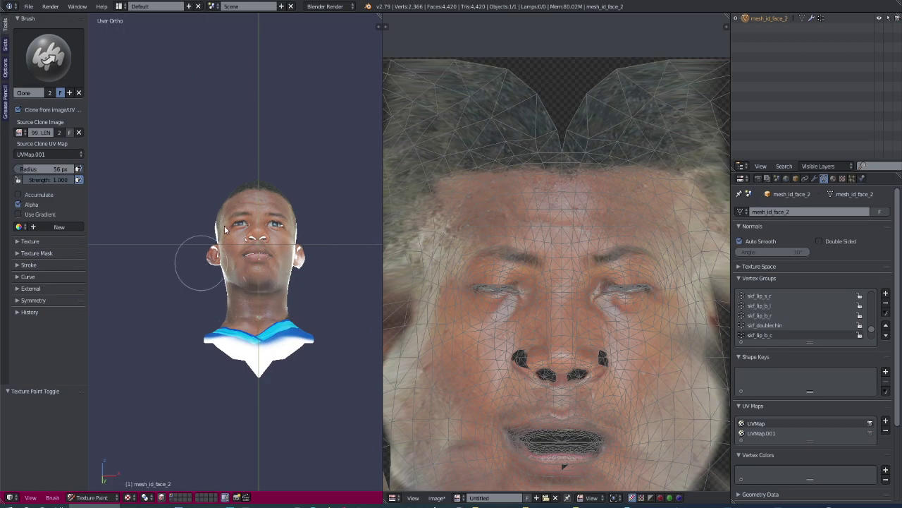
{"action": "mouse_move", "coordinate": [252, 263]}
{"action": "left_mouse_down"}
{"action": "mouse_move", "coordinate": [263, 253]}
{"action": "mouse_move", "coordinate": [232, 260]}
{"action": "mouse_move", "coordinate": [289, 226]}
{"action": "mouse_move", "coordinate": [270, 230]}
{"action": "left_mouse_up"}
- Turn the head to profile and paint skin texture over the ears
{"action": "scroll", "coordinate": [269, 230], "scroll_direction": "up", "scroll_amount": 4}
{"action": "mouse_move", "coordinate": [283, 256]}
{"action": "middle_mouse_down"}
{"action": "mouse_move", "coordinate": [255, 237]}
{"action": "mouse_move", "coordinate": [259, 201]}
{"action": "middle_mouse_up"}
{"action": "middle_click_drag", "start_coordinate": [240, 242], "coordinate": [281, 214]}
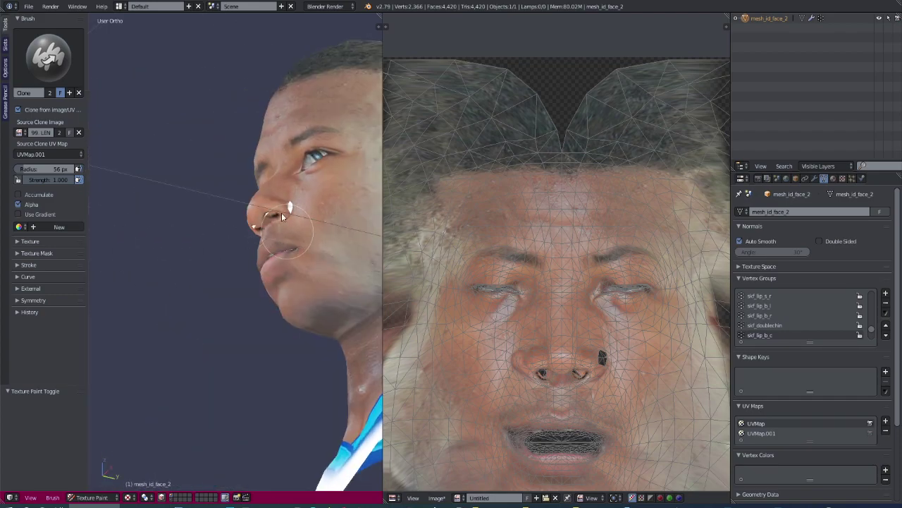
{"action": "mouse_move", "coordinate": [240, 237]}
{"action": "middle_mouse_down"}
{"action": "mouse_move", "coordinate": [273, 233]}
{"action": "mouse_move", "coordinate": [349, 183]}
{"action": "mouse_move", "coordinate": [263, 226]}
{"action": "middle_mouse_up"}
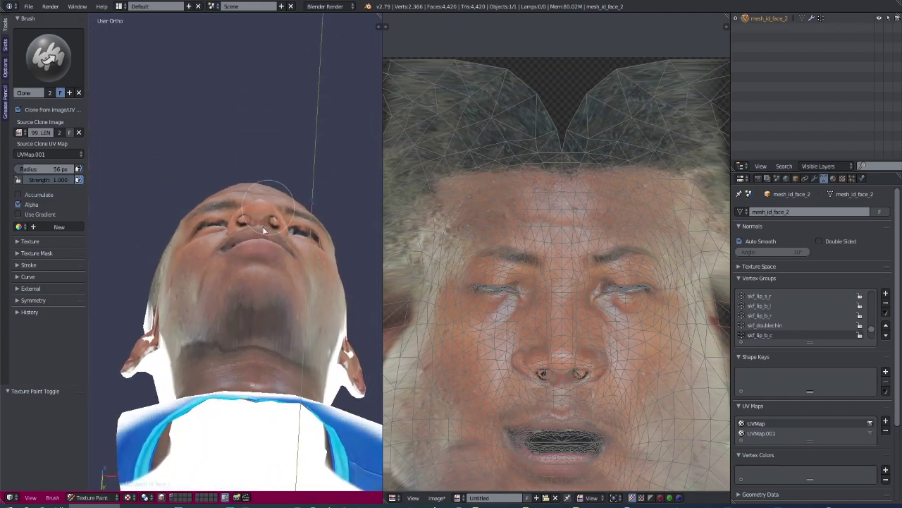
{"action": "left_click_drag", "start_coordinate": [344, 381], "coordinate": [356, 324]}
{"action": "mouse_move", "coordinate": [159, 380]}
{"action": "left_mouse_down"}
{"action": "mouse_move", "coordinate": [148, 317]}
{"action": "mouse_move", "coordinate": [134, 353]}
{"action": "left_mouse_up"}
{"action": "mouse_move", "coordinate": [267, 331]}
{"action": "middle_mouse_down"}
{"action": "mouse_move", "coordinate": [278, 344]}
{"action": "mouse_move", "coordinate": [273, 431]}
{"action": "mouse_move", "coordinate": [220, 345]}
{"action": "middle_mouse_up"}
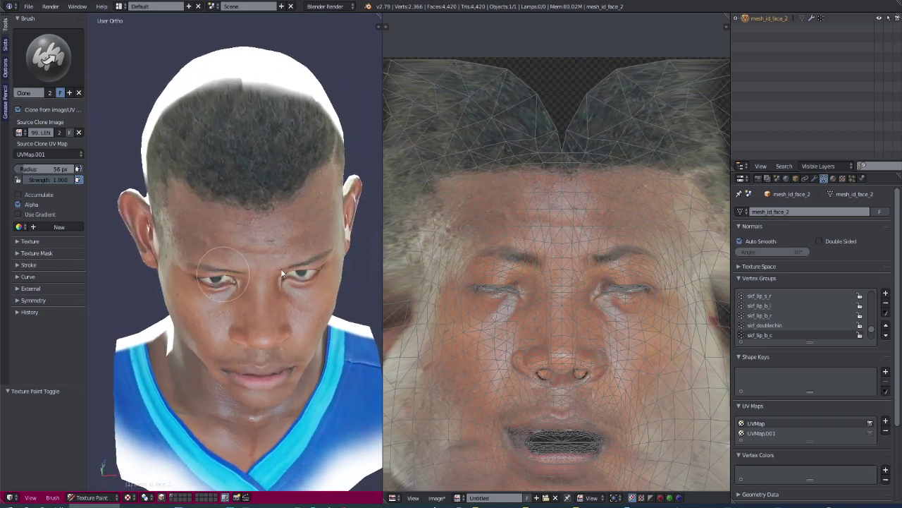
- Paint over the whitish patch by the ear, returning to a frontal view
{"action": "scroll", "coordinate": [264, 318], "scroll_direction": "down", "scroll_amount": 3}
{"action": "mouse_move", "coordinate": [264, 318]}
{"action": "middle_mouse_down"}
{"action": "mouse_move", "coordinate": [294, 291]}
{"action": "mouse_move", "coordinate": [232, 288]}
{"action": "middle_mouse_up"}
{"action": "scroll", "coordinate": [276, 274], "scroll_direction": "down", "scroll_amount": 2}
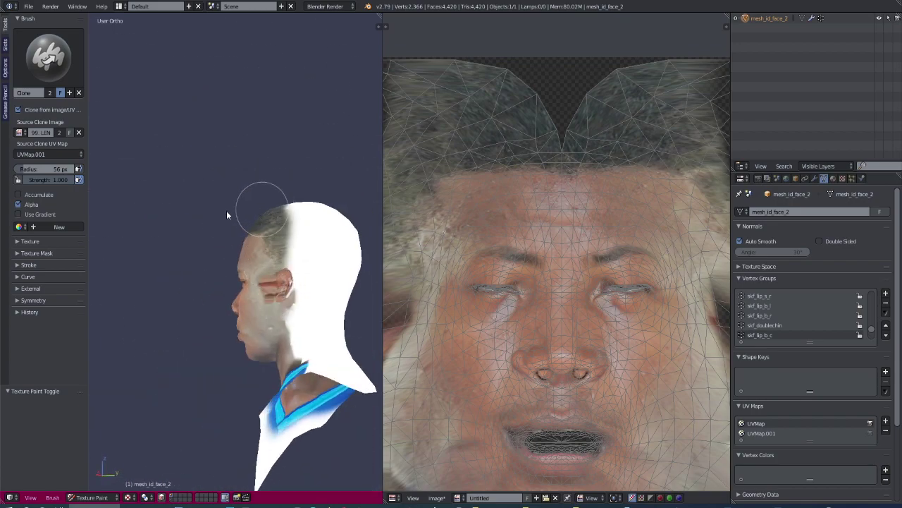
{"action": "mouse_move", "coordinate": [226, 213]}
{"action": "middle_mouse_down"}
{"action": "mouse_move", "coordinate": [359, 306]}
{"action": "mouse_move", "coordinate": [181, 303]}
{"action": "middle_mouse_up"}
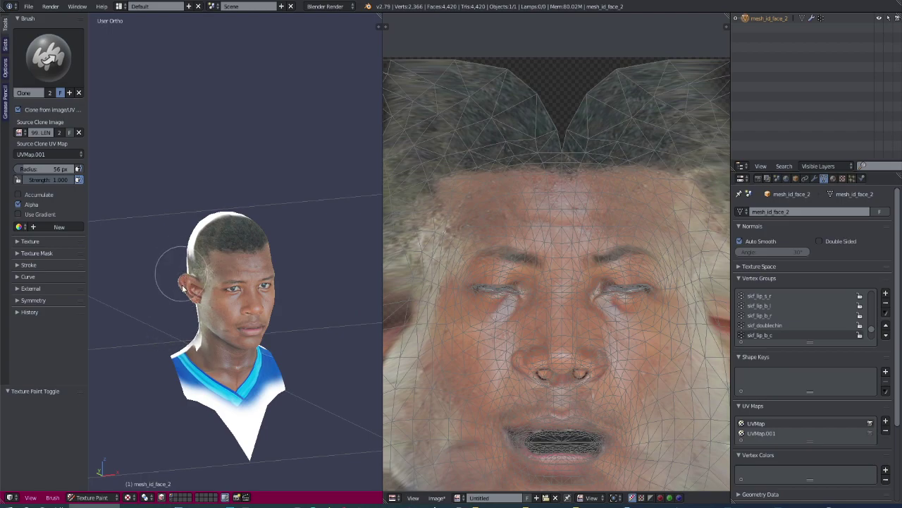
{"action": "left_click_drag", "start_coordinate": [182, 288], "coordinate": [199, 342]}
{"action": "middle_click_drag", "start_coordinate": [220, 295], "coordinate": [182, 272]}
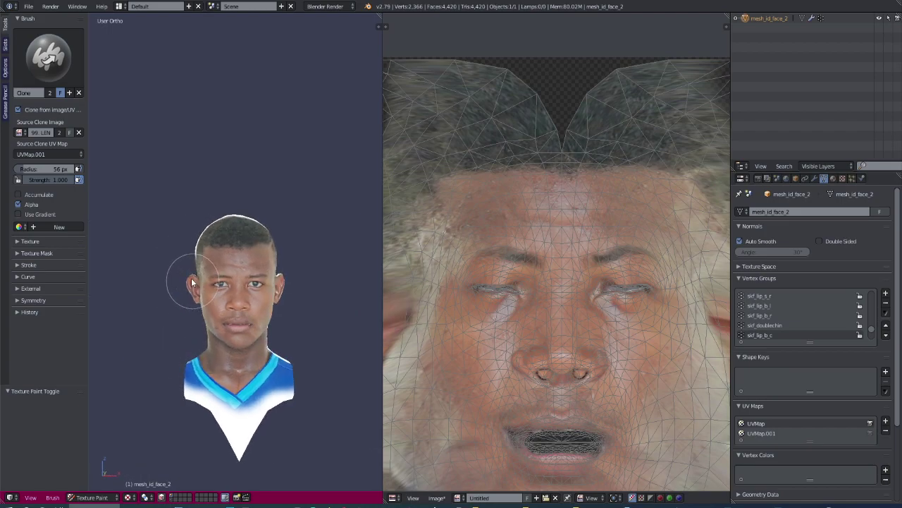
- Save the painted canvas as Untitled.png in F:\face\New folder (12)
{"action": "left_click", "coordinate": [437, 498]}
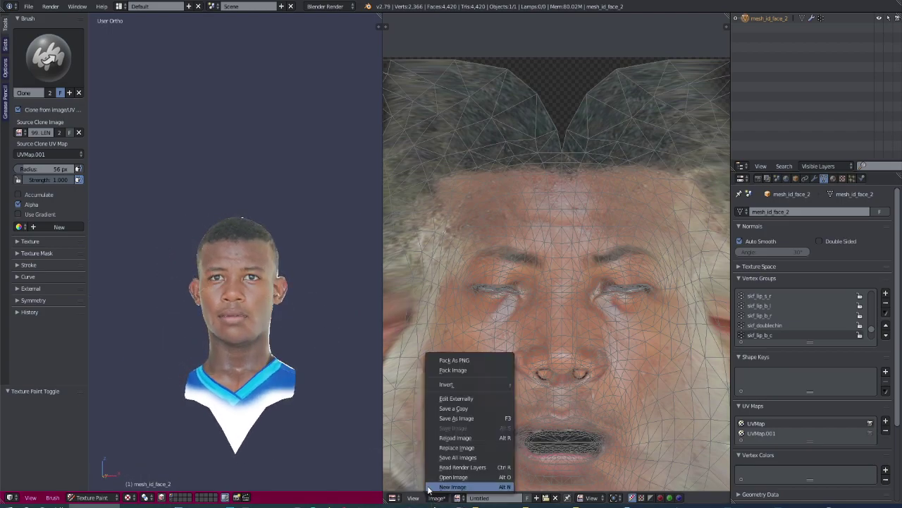
{"action": "left_click", "coordinate": [465, 412]}
{"action": "left_click", "coordinate": [24, 235]}
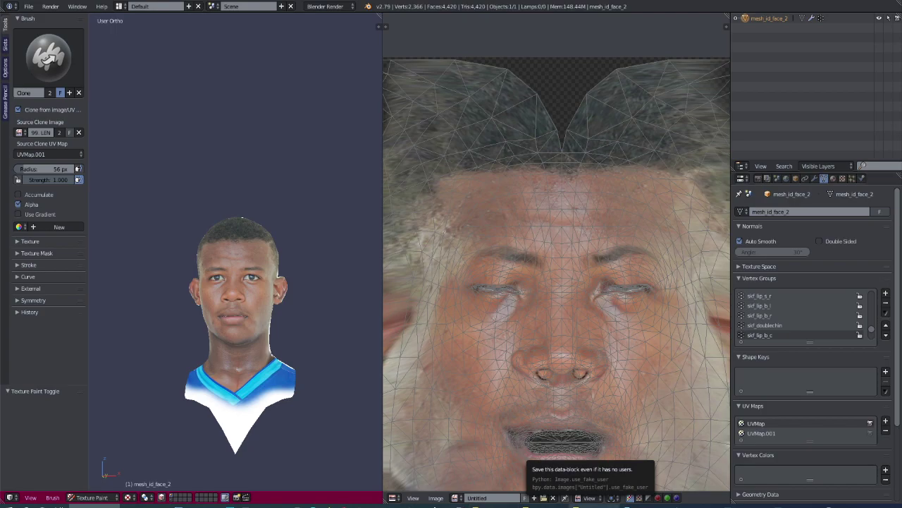
{"action": "key", "text": "alt+Tab"}
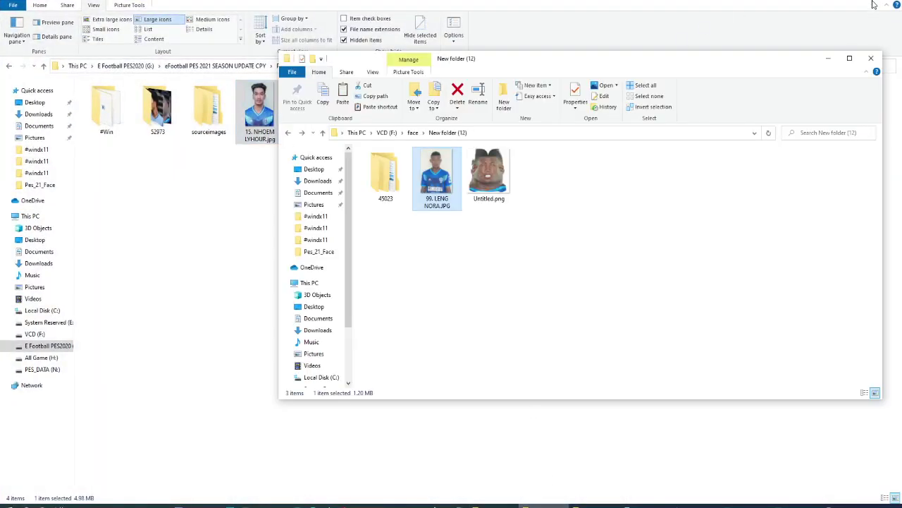
- Drag Untitled.png from New folder (12) into Photoshop
{"action": "left_click", "coordinate": [874, 5]}
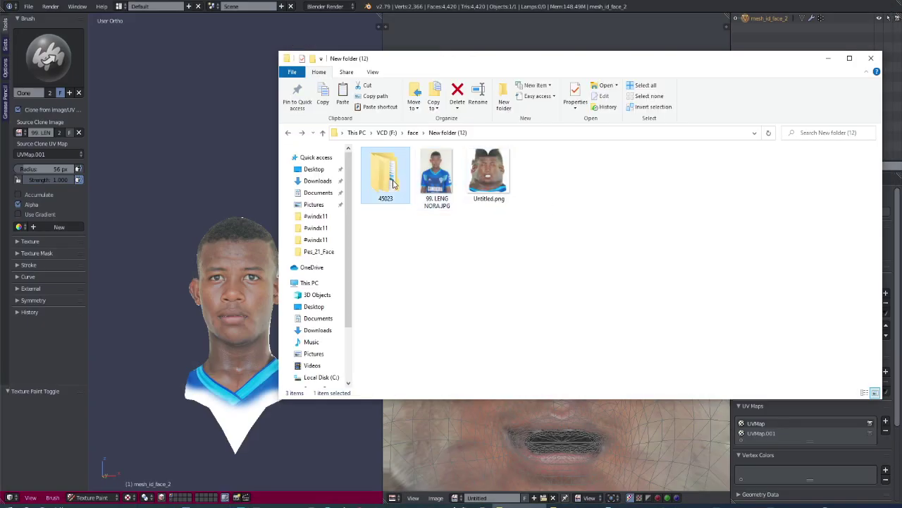
{"action": "mouse_move", "coordinate": [488, 173]}
{"action": "left_mouse_down"}
{"action": "mouse_move", "coordinate": [205, 490]}
{"action": "mouse_move", "coordinate": [496, 157]}
{"action": "left_mouse_up"}
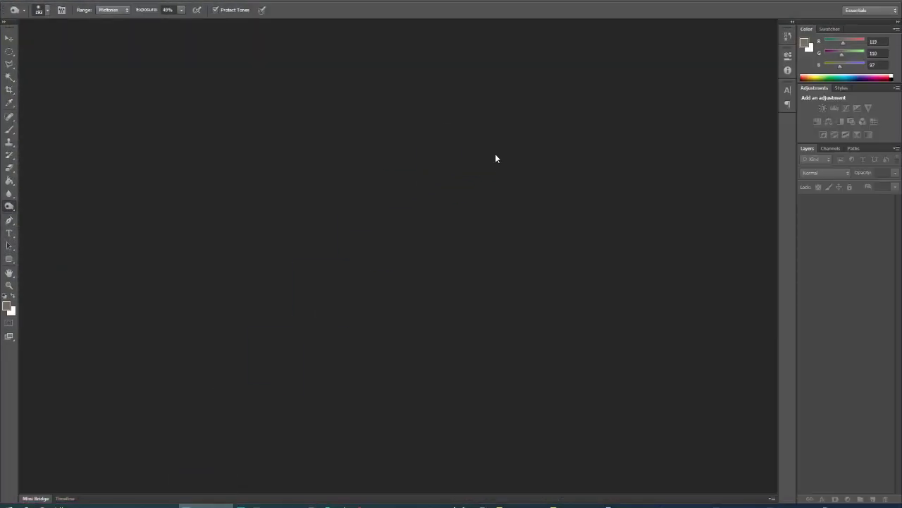
{"action": "key", "text": "alt+Tab"}
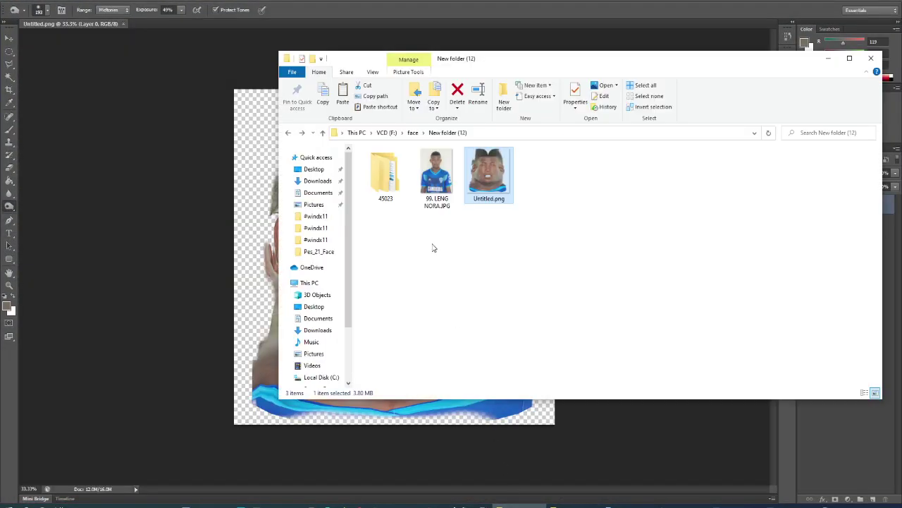
- Open face_bsm_alp.dds from 45023 > sourceimages > #windx11 in Photoshop, accepting the load options
{"action": "double_click", "coordinate": [372, 176]}
{"action": "double_click", "coordinate": [387, 173]}
{"action": "double_click", "coordinate": [387, 165]}
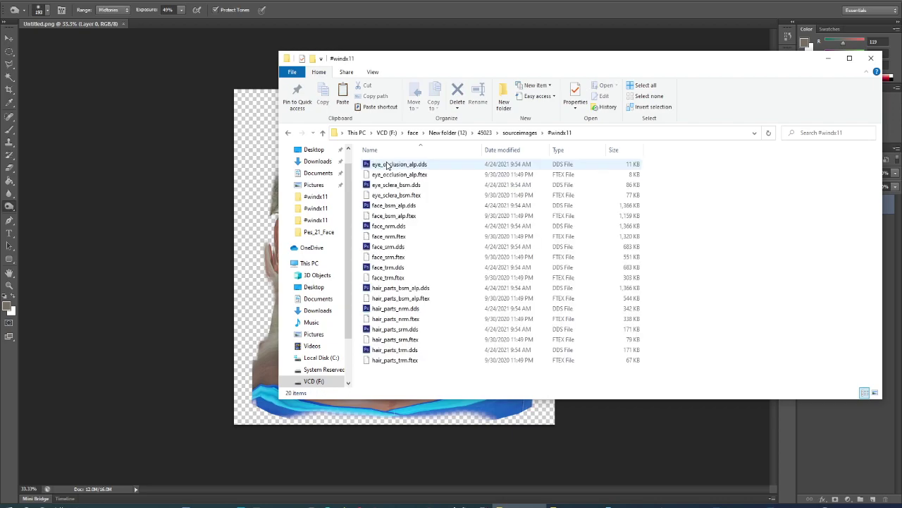
{"action": "left_click", "coordinate": [377, 74]}
{"action": "left_click", "coordinate": [435, 86]}
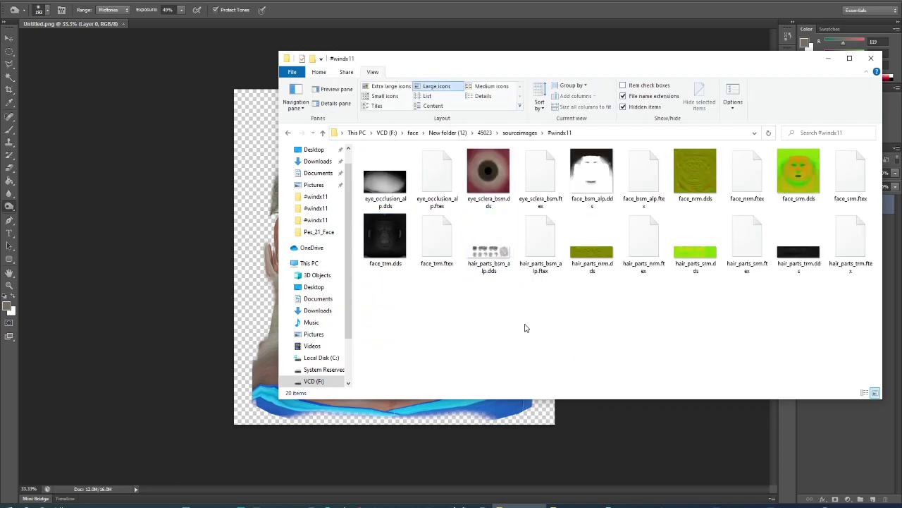
{"action": "left_click", "coordinate": [583, 183]}
{"action": "double_click", "coordinate": [583, 183]}
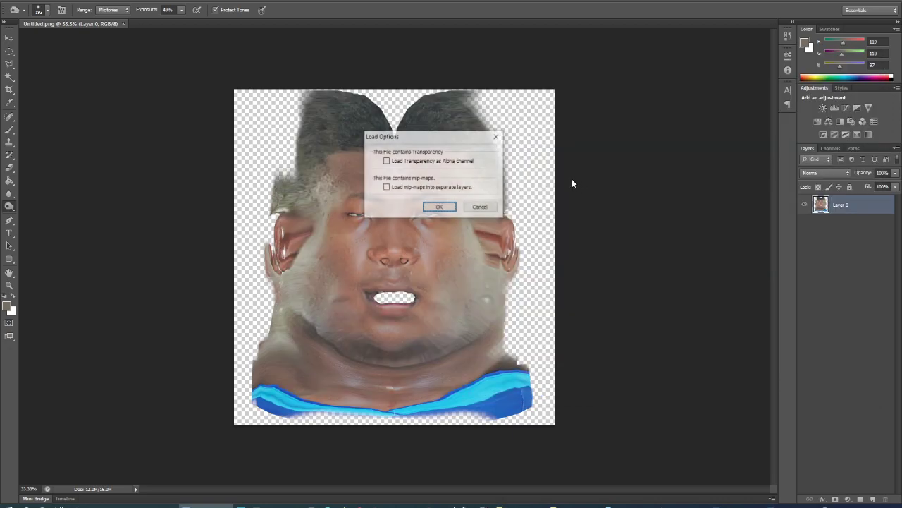
{"action": "left_click", "coordinate": [448, 205]}
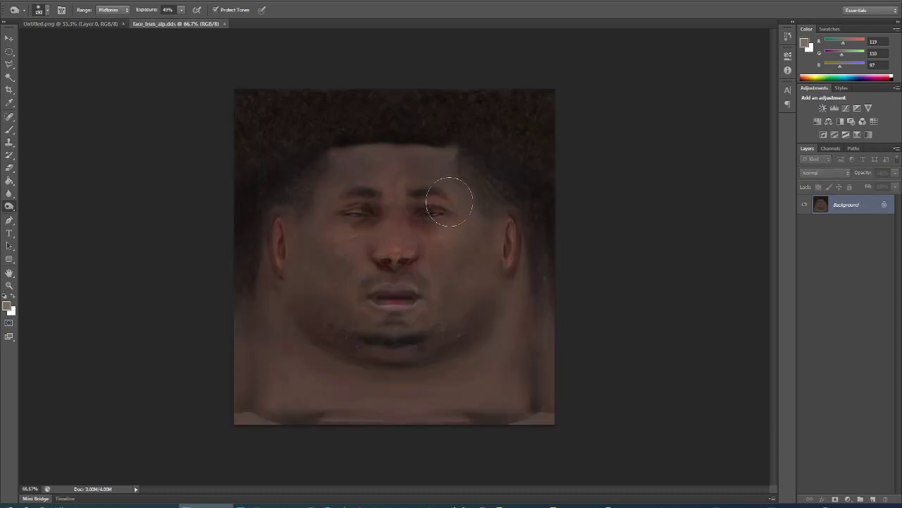
- Resize face_bsm_alp.dds to 2048 pixels with Image Size
{"action": "left_click", "coordinate": [97, 24]}
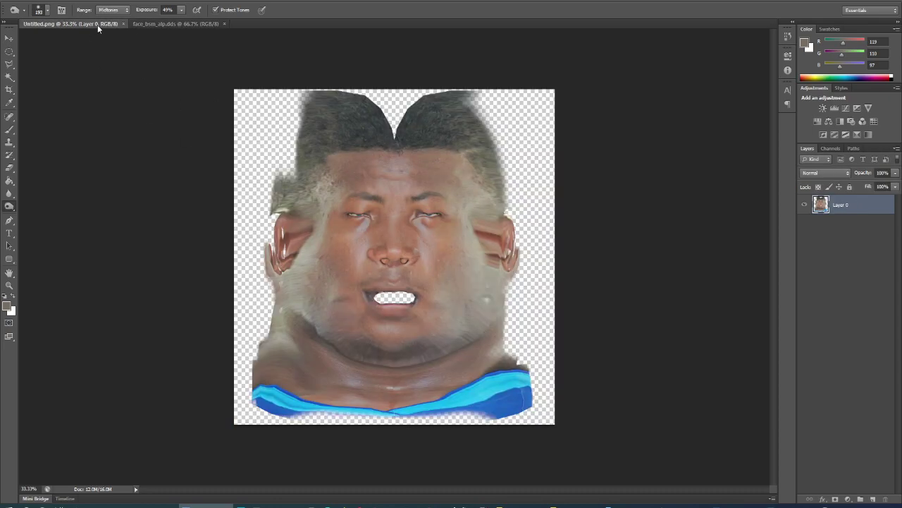
{"action": "left_click", "coordinate": [179, 26]}
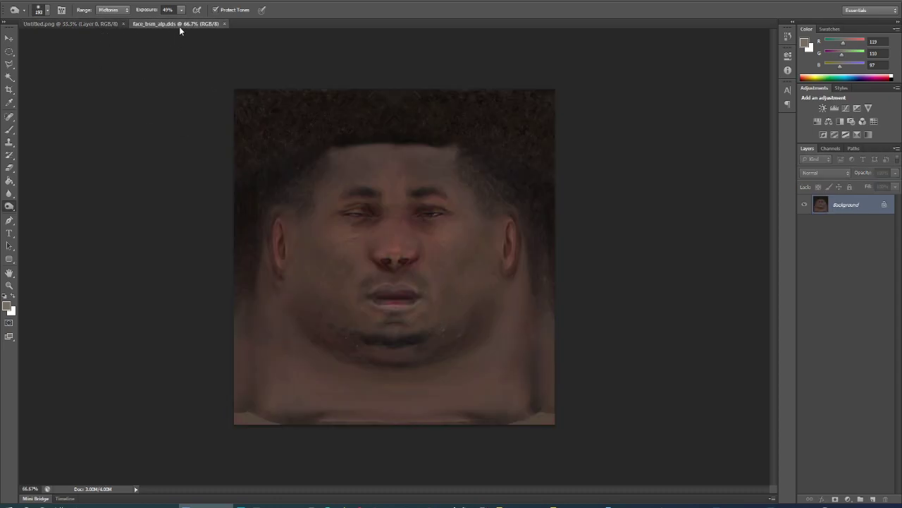
{"action": "left_click", "coordinate": [46, 26]}
{"action": "key", "text": "ctrl+v"}
{"action": "key", "text": "ctrl+z"}
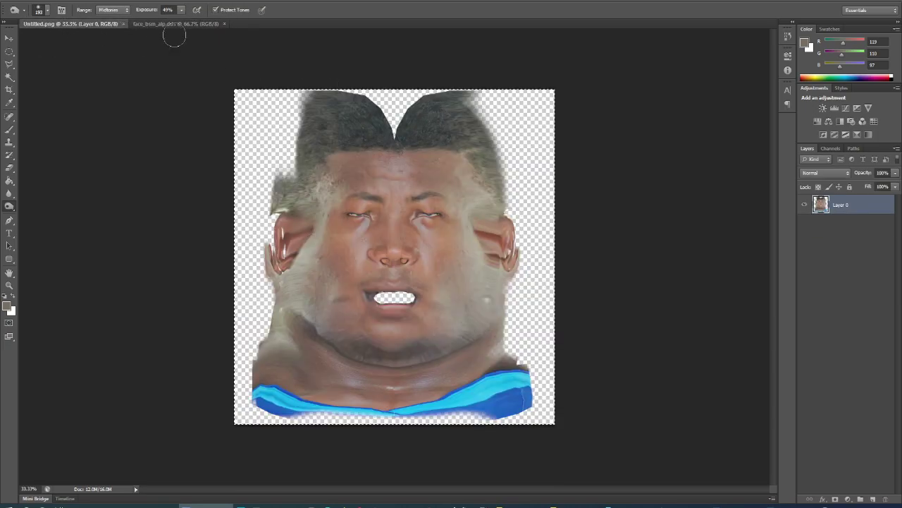
{"action": "left_click", "coordinate": [179, 24]}
{"action": "left_click", "coordinate": [62, 1]}
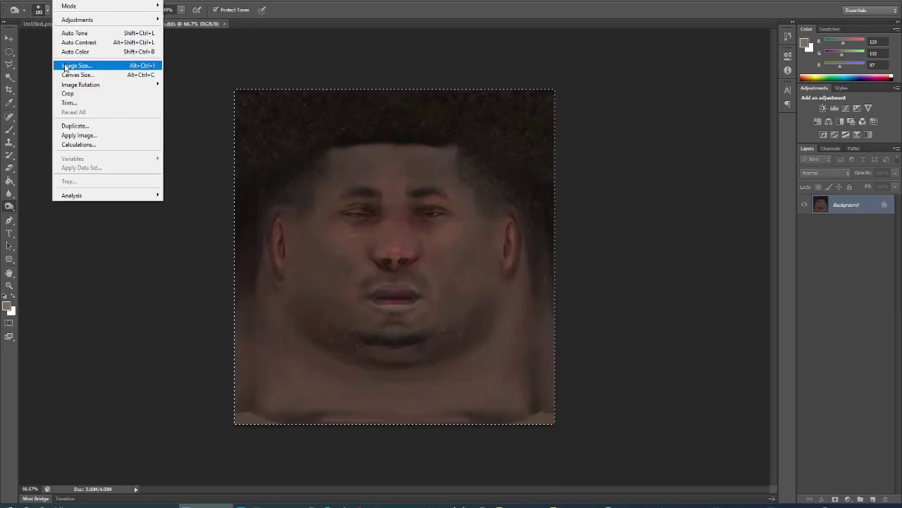
{"action": "left_click", "coordinate": [74, 65]}
{"action": "type", "text": "2048"}
{"action": "key", "text": "Return"}
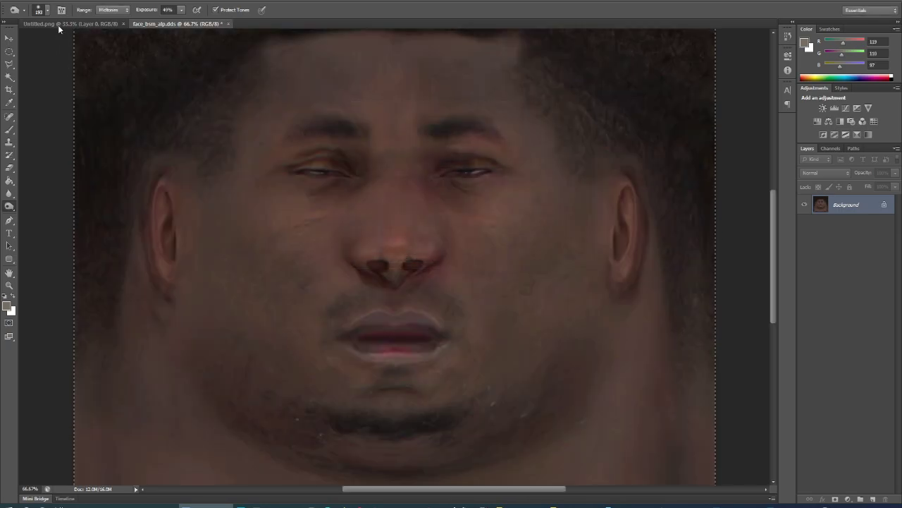
- Paste the resized texture into Untitled.png as Layer 1 beneath Layer 0
{"action": "left_click", "coordinate": [58, 25]}
{"action": "key", "text": "ctrl+v"}
{"action": "left_click_drag", "start_coordinate": [821, 204], "coordinate": [823, 225]}
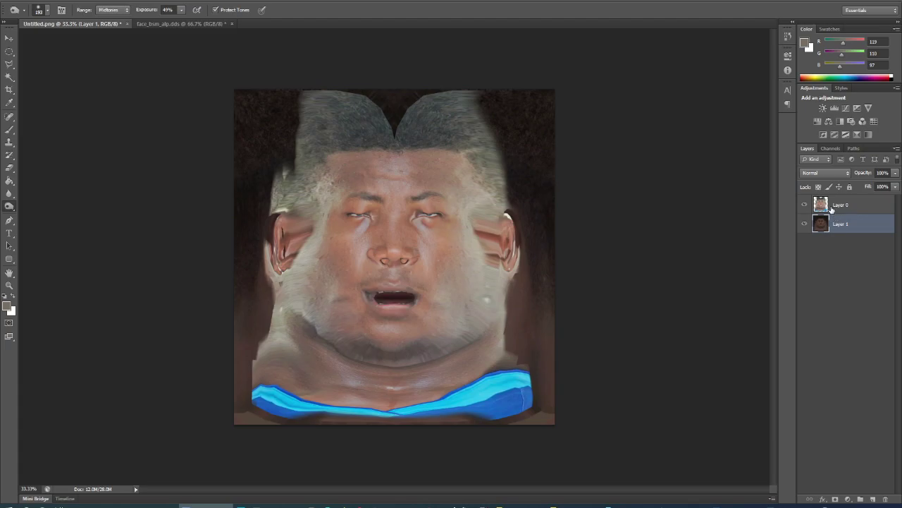
- On Layer 0, burn the skin around the left ear and cheek with a 370 px brush at stronger exposure
{"action": "left_click", "coordinate": [841, 205]}
{"action": "right_click", "coordinate": [381, 242]}
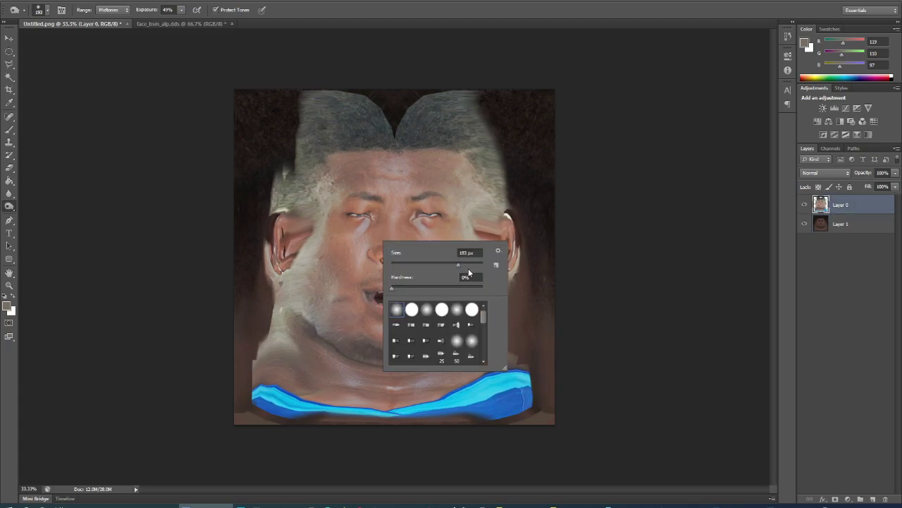
{"action": "left_click_drag", "start_coordinate": [467, 265], "coordinate": [474, 265]}
{"action": "left_click", "coordinate": [263, 222]}
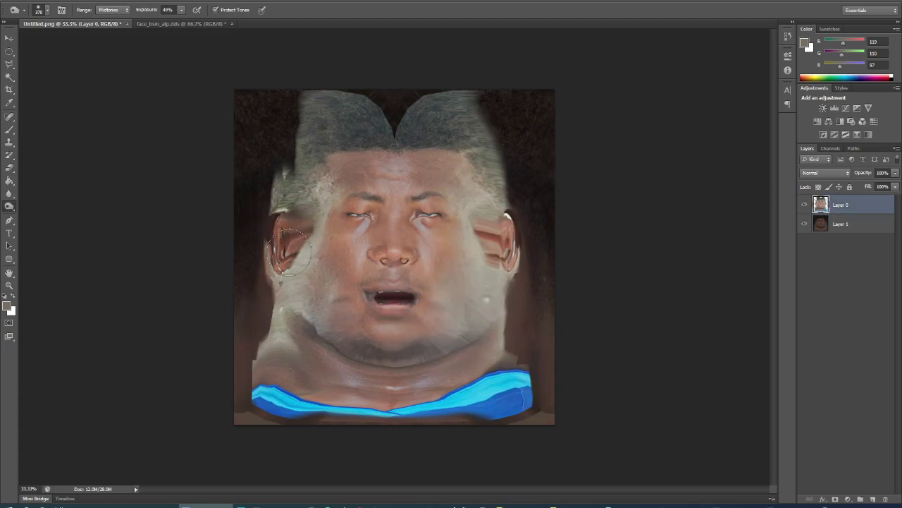
{"action": "left_click_drag", "start_coordinate": [303, 200], "coordinate": [309, 247]}
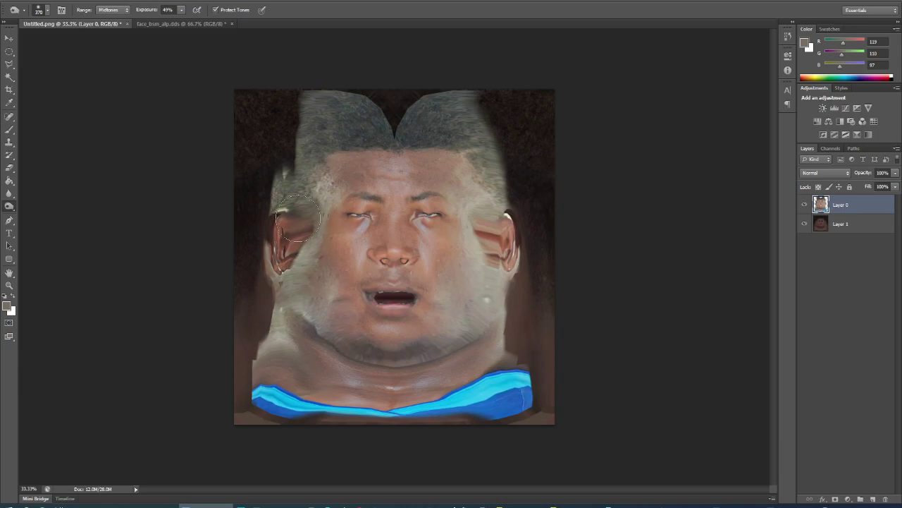
{"action": "left_click", "coordinate": [183, 11]}
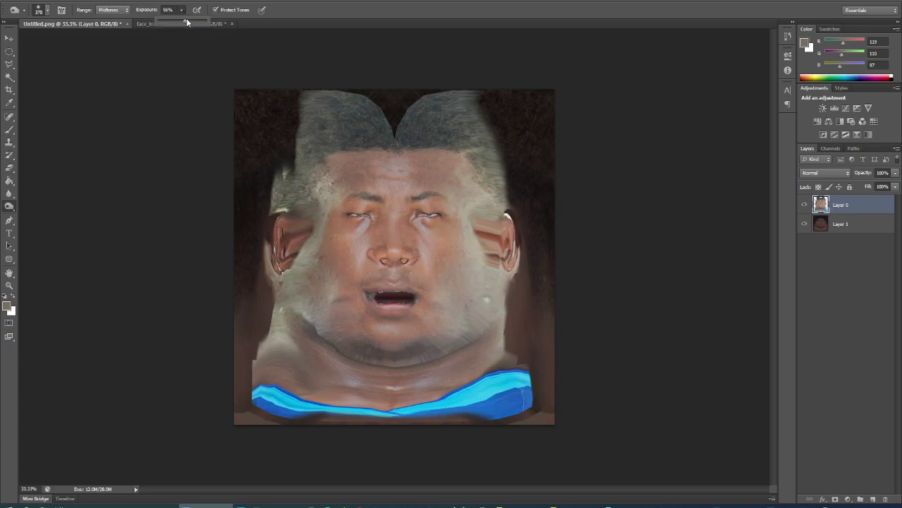
{"action": "mouse_move", "coordinate": [285, 211]}
{"action": "left_mouse_down"}
{"action": "mouse_move", "coordinate": [289, 266]}
{"action": "mouse_move", "coordinate": [309, 279]}
{"action": "left_mouse_up"}
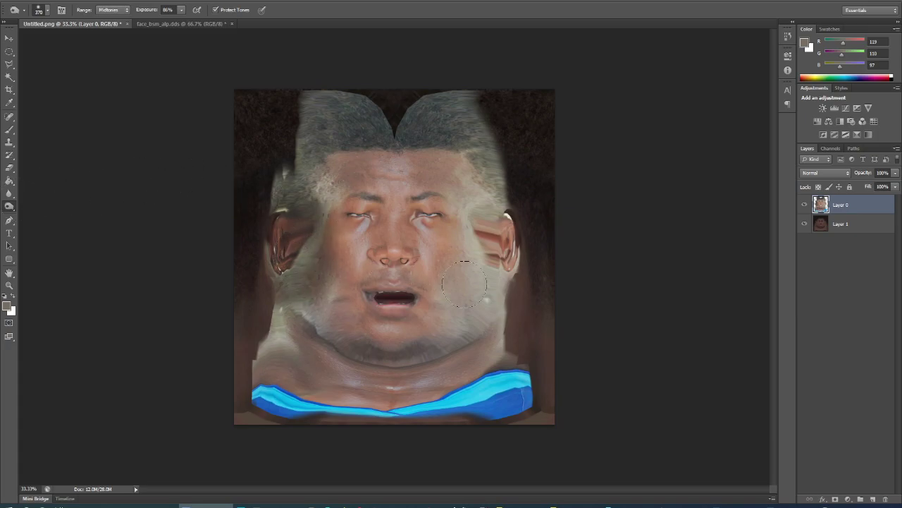
- Bring the original texture layer on top to compare, then restore the painted face layer on top
{"action": "key", "text": "alt+bracketleft"}
{"action": "key", "text": "ctrl+bracketright"}
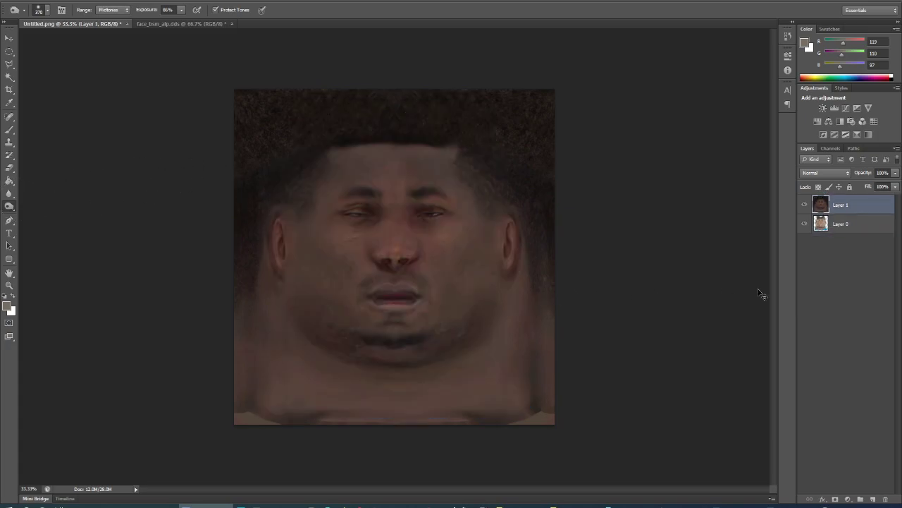
{"action": "key", "text": "ctrl+z"}
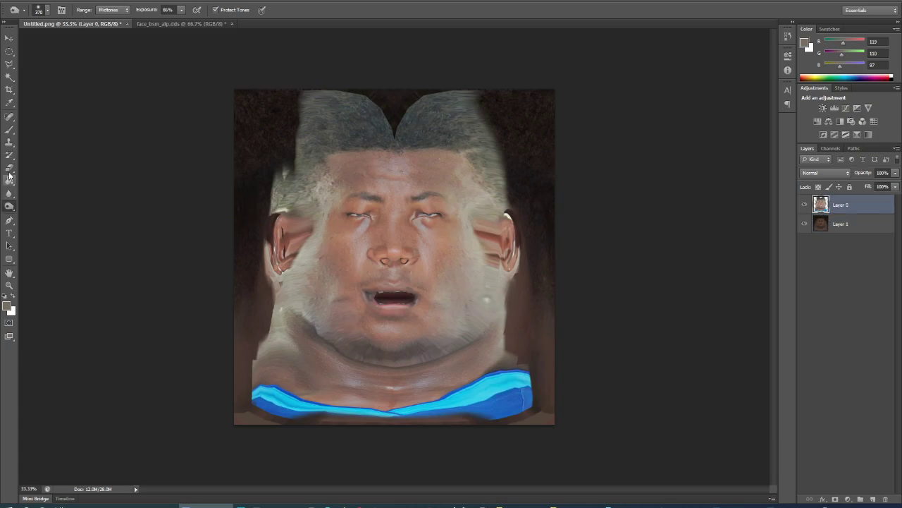
- Set up a soft Eraser at 43% flow and 422 px, starting around the left ear
{"action": "left_click", "coordinate": [9, 167]}
{"action": "right_click", "coordinate": [272, 208]}
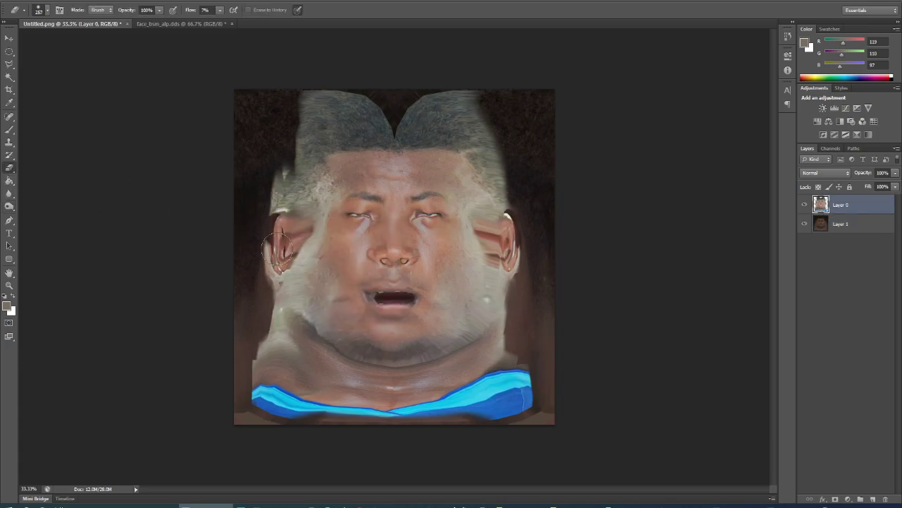
{"action": "left_click_drag", "start_coordinate": [278, 246], "coordinate": [275, 224]}
{"action": "left_click", "coordinate": [220, 10]}
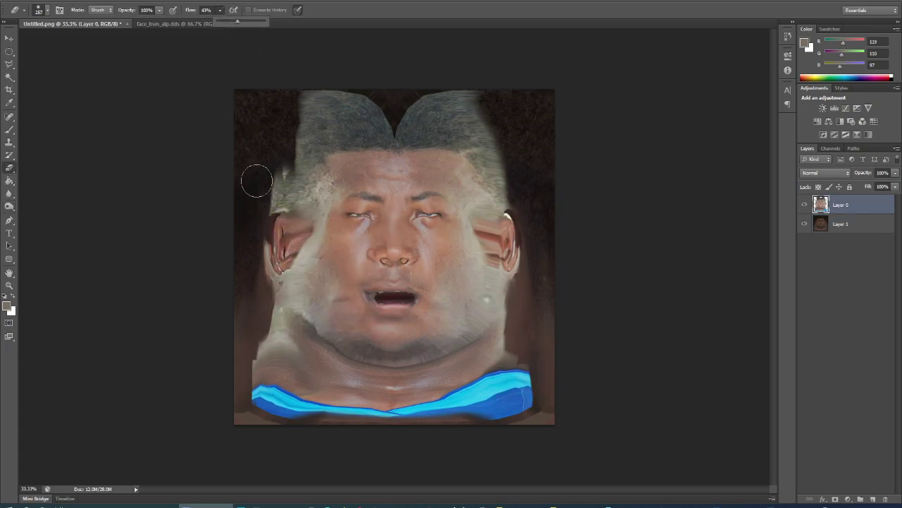
{"action": "mouse_move", "coordinate": [257, 182]}
{"action": "left_mouse_down"}
{"action": "mouse_move", "coordinate": [285, 268]}
{"action": "mouse_move", "coordinate": [292, 236]}
{"action": "left_mouse_up"}
{"action": "right_click", "coordinate": [294, 234]}
{"action": "left_click_drag", "start_coordinate": [366, 256], "coordinate": [386, 256]}
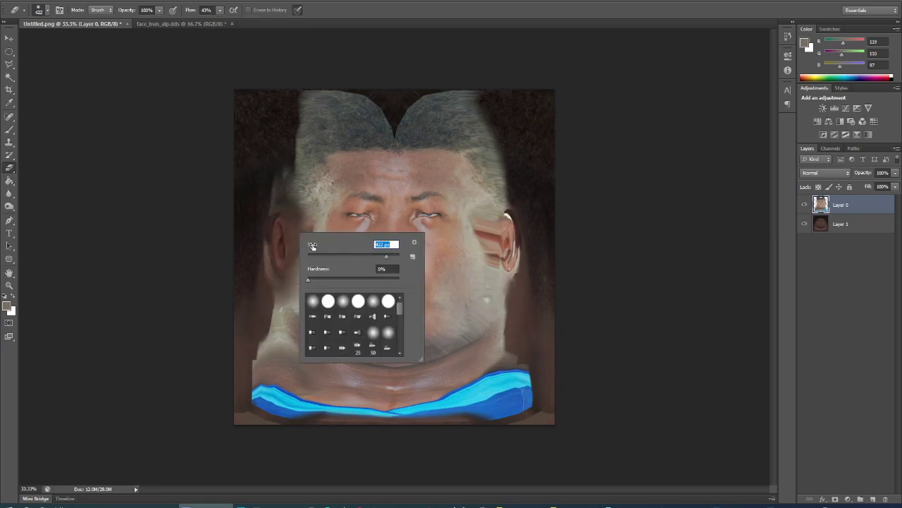
{"action": "key", "text": "Return"}
- Erase the painted left ear and cheek, right cheek and neck edge, right ear, and left hair edge
{"action": "mouse_move", "coordinate": [282, 233]}
{"action": "left_mouse_down"}
{"action": "mouse_move", "coordinate": [261, 258]}
{"action": "mouse_move", "coordinate": [282, 246]}
{"action": "mouse_move", "coordinate": [296, 296]}
{"action": "mouse_move", "coordinate": [254, 374]}
{"action": "mouse_move", "coordinate": [267, 359]}
{"action": "mouse_move", "coordinate": [282, 416]}
{"action": "mouse_move", "coordinate": [413, 424]}
{"action": "mouse_move", "coordinate": [288, 418]}
{"action": "mouse_move", "coordinate": [408, 435]}
{"action": "mouse_move", "coordinate": [427, 416]}
{"action": "mouse_move", "coordinate": [484, 397]}
{"action": "mouse_move", "coordinate": [477, 403]}
{"action": "mouse_move", "coordinate": [514, 405]}
{"action": "left_mouse_up"}
{"action": "left_click_drag", "start_coordinate": [533, 350], "coordinate": [502, 425]}
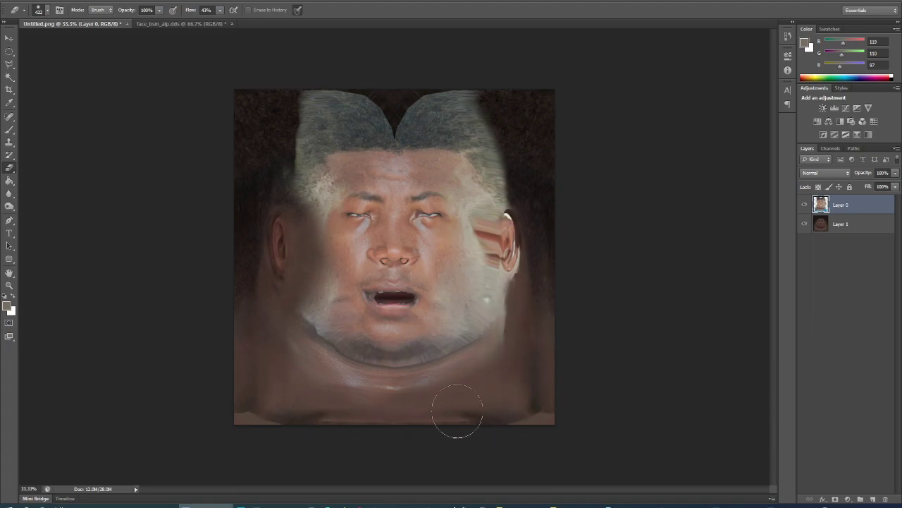
{"action": "mouse_move", "coordinate": [497, 232]}
{"action": "left_mouse_down"}
{"action": "mouse_move", "coordinate": [520, 242]}
{"action": "mouse_move", "coordinate": [494, 239]}
{"action": "mouse_move", "coordinate": [524, 249]}
{"action": "left_mouse_up"}
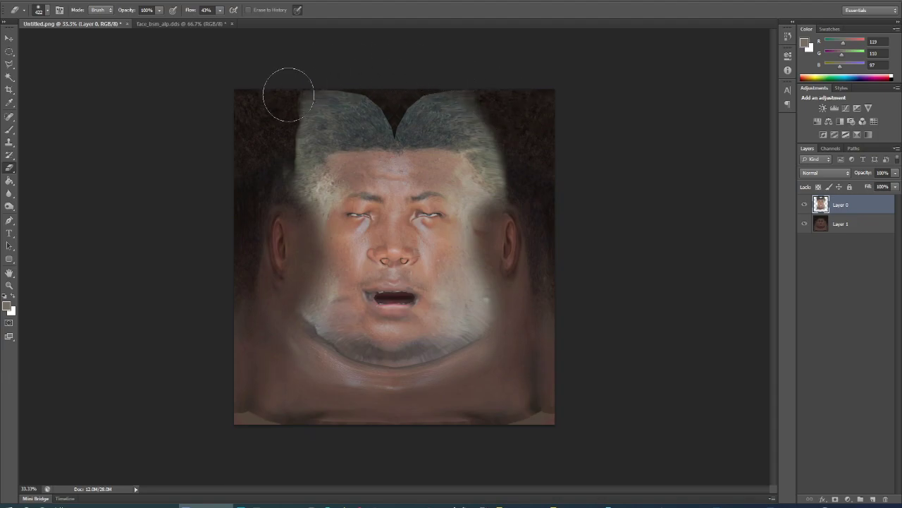
{"action": "left_click_drag", "start_coordinate": [288, 94], "coordinate": [265, 295]}
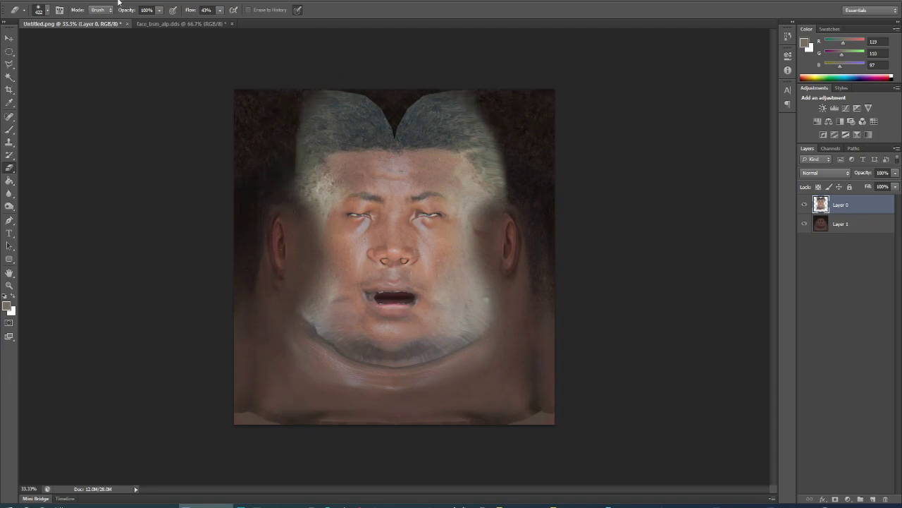
- Apply Match Color to Layer 0 with source face_bsm_alp.dds and its Background layer
{"action": "left_click", "coordinate": [118, 2]}
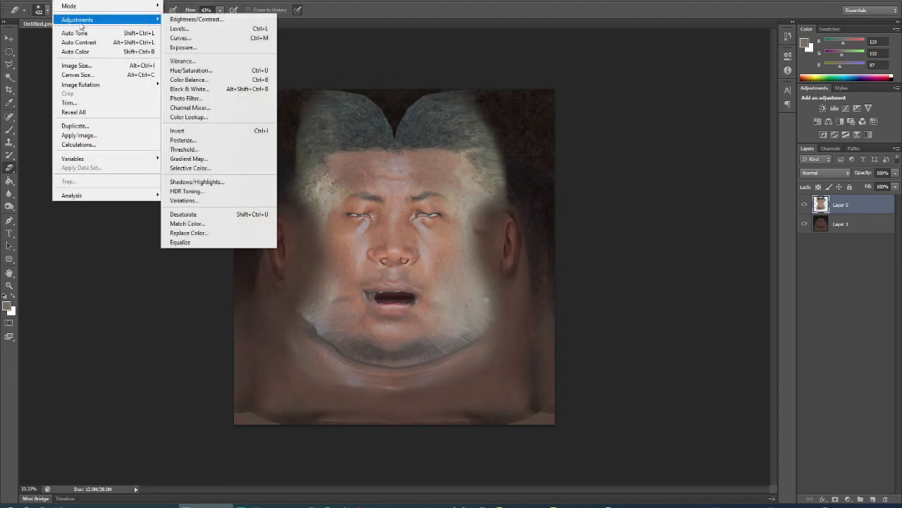
{"action": "left_click", "coordinate": [197, 225]}
{"action": "left_click", "coordinate": [570, 291]}
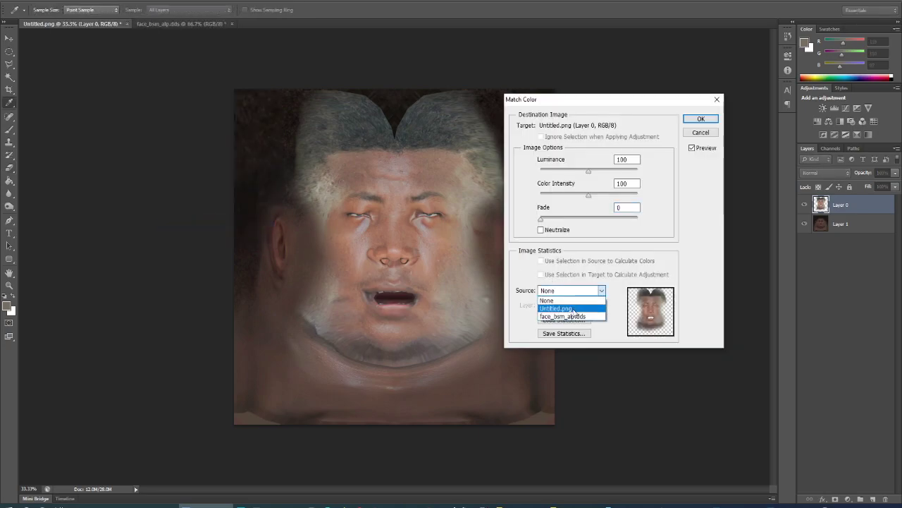
{"action": "left_click", "coordinate": [577, 317]}
{"action": "left_click", "coordinate": [578, 305]}
{"action": "left_click", "coordinate": [583, 308]}
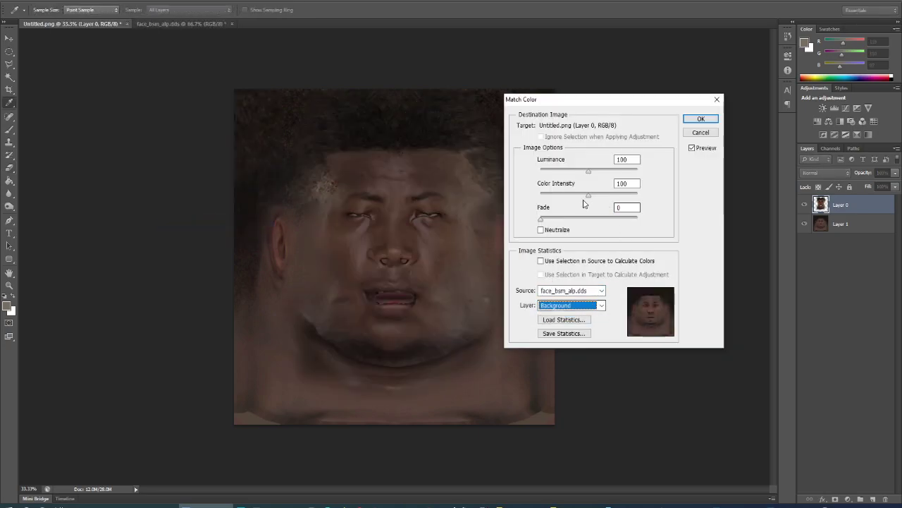
{"action": "left_click", "coordinate": [544, 221]}
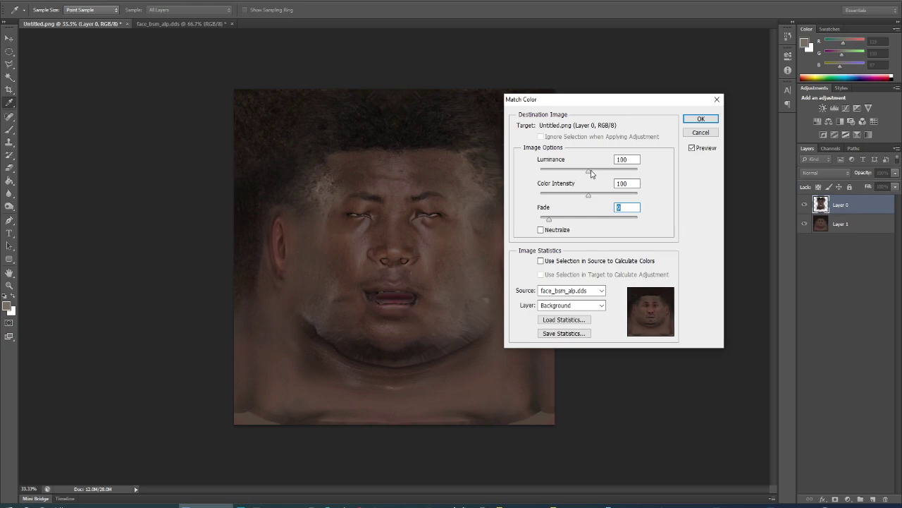
{"action": "left_click", "coordinate": [698, 120]}
- Switch back to the Eraser and lower its flow to 11%
{"action": "key", "text": "e"}
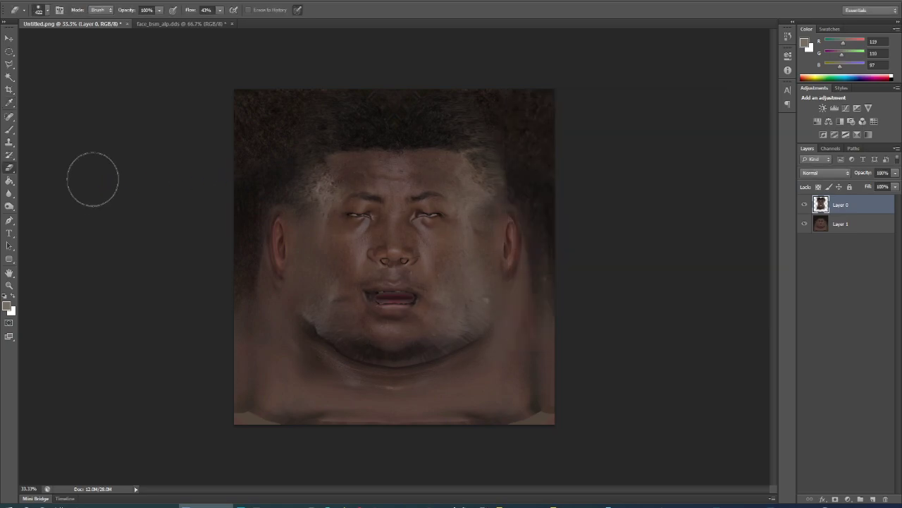
{"action": "left_click", "coordinate": [219, 9]}
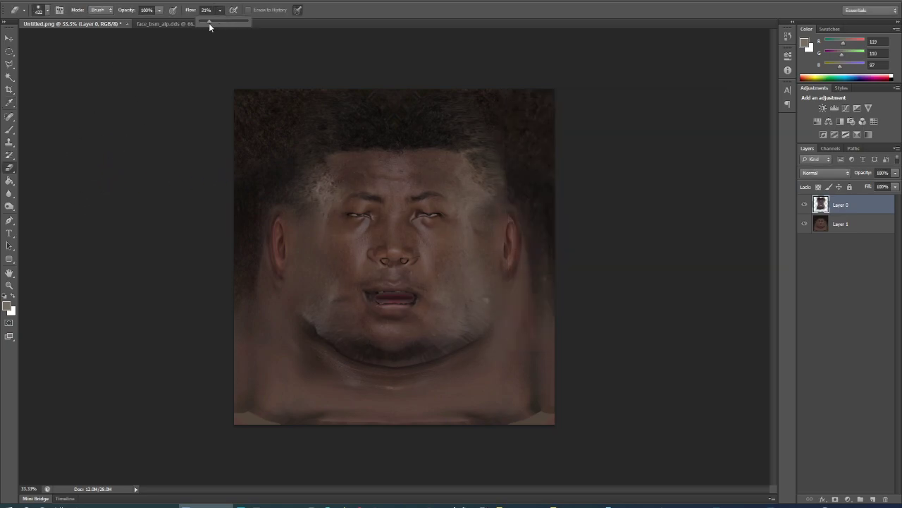
{"action": "left_click", "coordinate": [464, 288]}
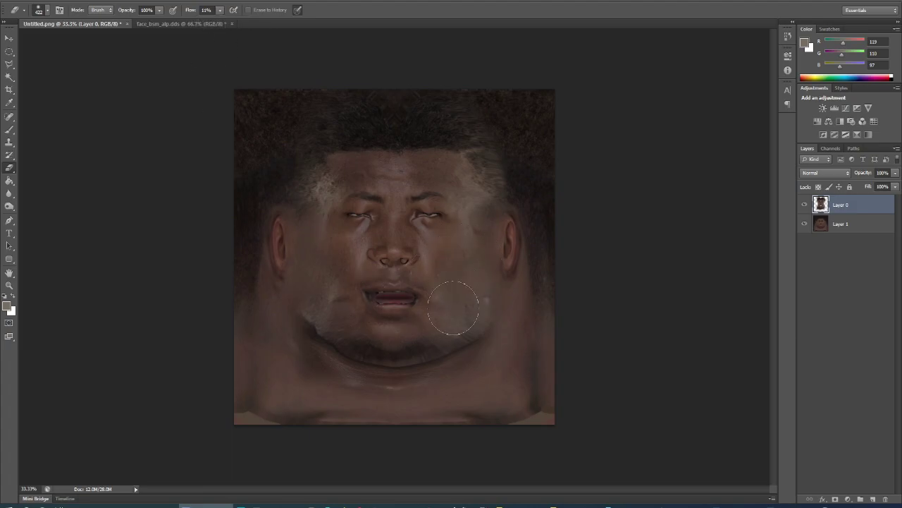
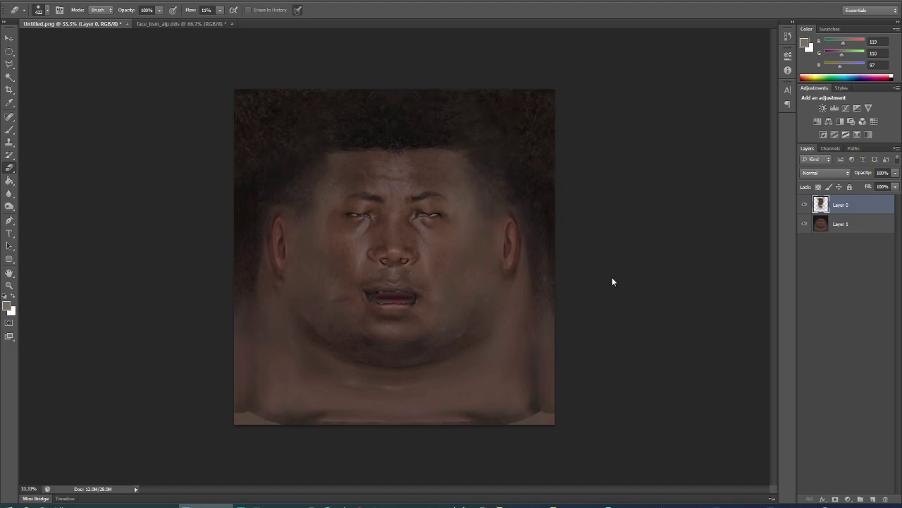
- Save the edited face texture as a separate PNG named 001, then return to Blender
{"action": "key", "text": "ctrl+shift+s"}
{"action": "type", "text": "001"}
{"action": "key", "text": "Return"}
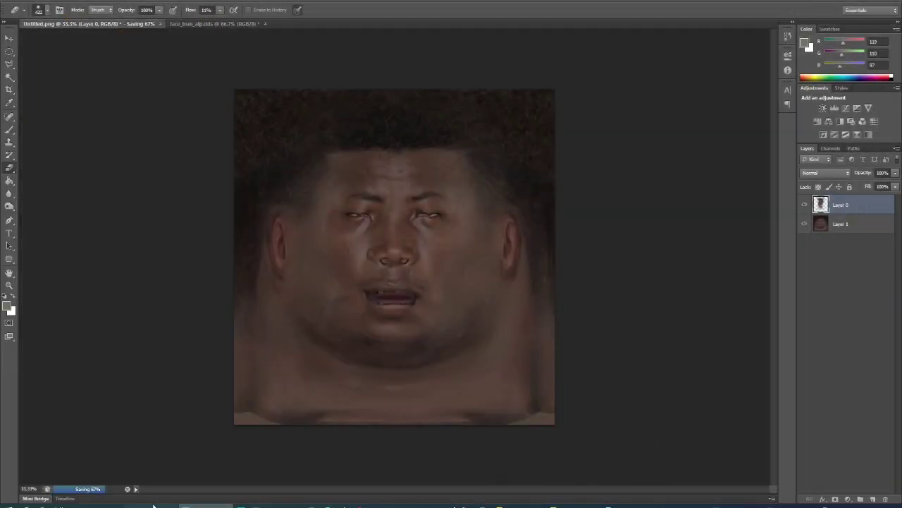
{"action": "left_click", "coordinate": [186, 505]}
{"action": "left_click", "coordinate": [124, 505]}
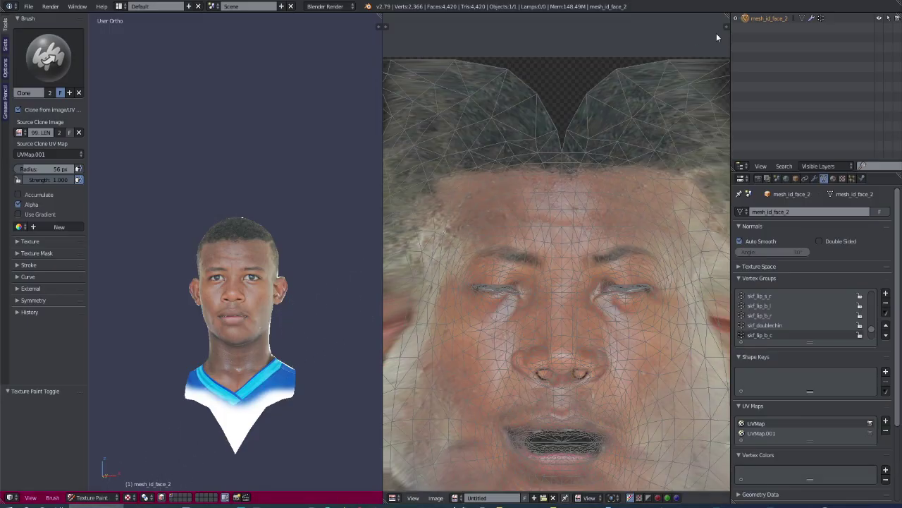
- Delete UVMap.001 so only UVMap remains, select all vertices, and go up a folder in File Explorer
{"action": "scroll", "coordinate": [686, 328], "scroll_direction": "down", "scroll_amount": 4}
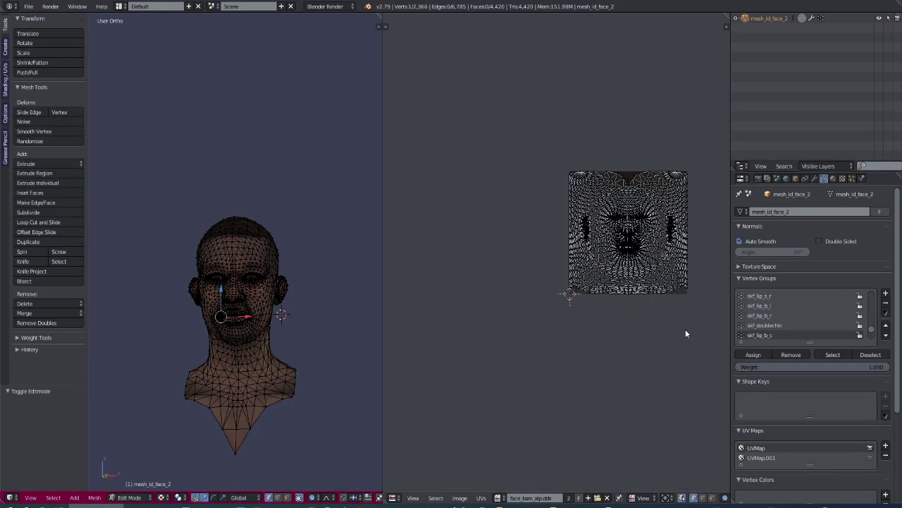
{"action": "scroll", "coordinate": [686, 328], "scroll_direction": "up", "scroll_amount": 4}
{"action": "left_click", "coordinate": [758, 458]}
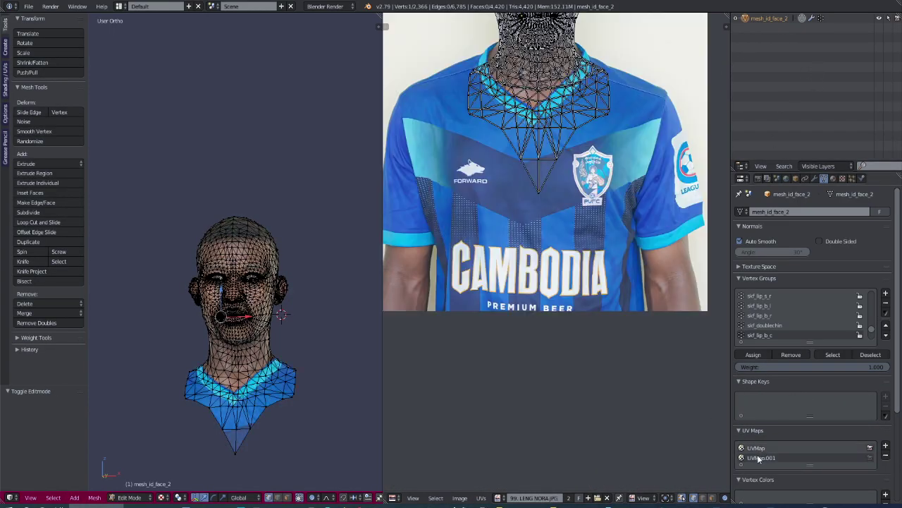
{"action": "left_click", "coordinate": [886, 458]}
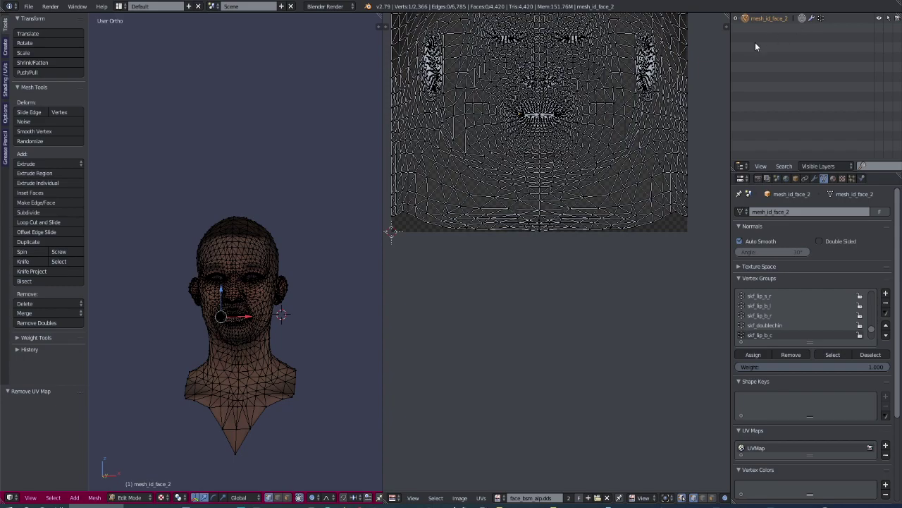
{"action": "key", "text": "a"}
{"action": "key", "text": "a"}
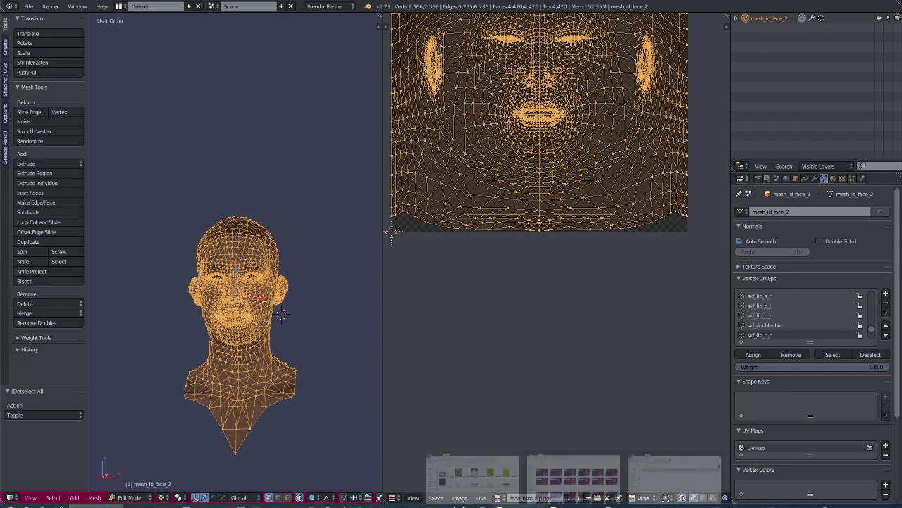
{"action": "left_click", "coordinate": [574, 474]}
{"action": "key", "text": "alt+Up"}
- Go up to New folder (12) and refresh it repeatedly until 001.PNG appears, then pick it
{"action": "key", "text": "alt+Up"}
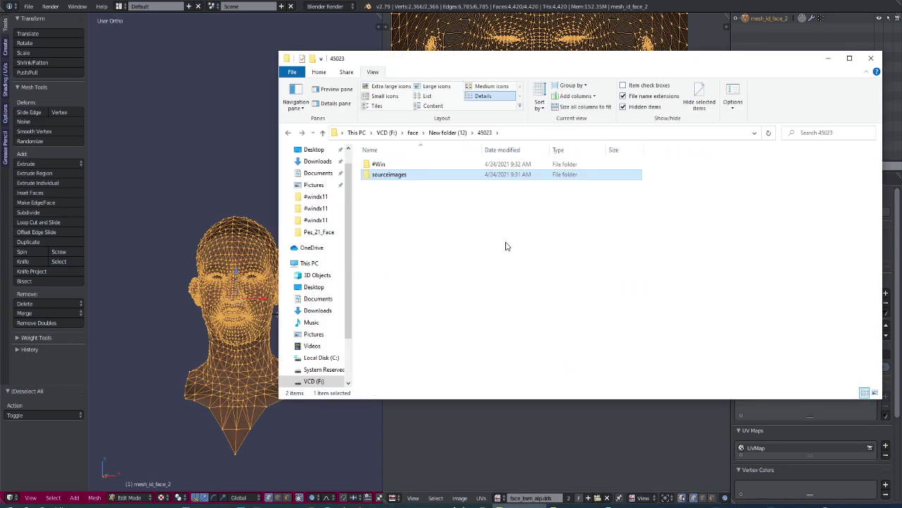
{"action": "key", "text": "alt+Up"}
{"action": "right_click", "coordinate": [521, 255]}
{"action": "left_click", "coordinate": [547, 295]}
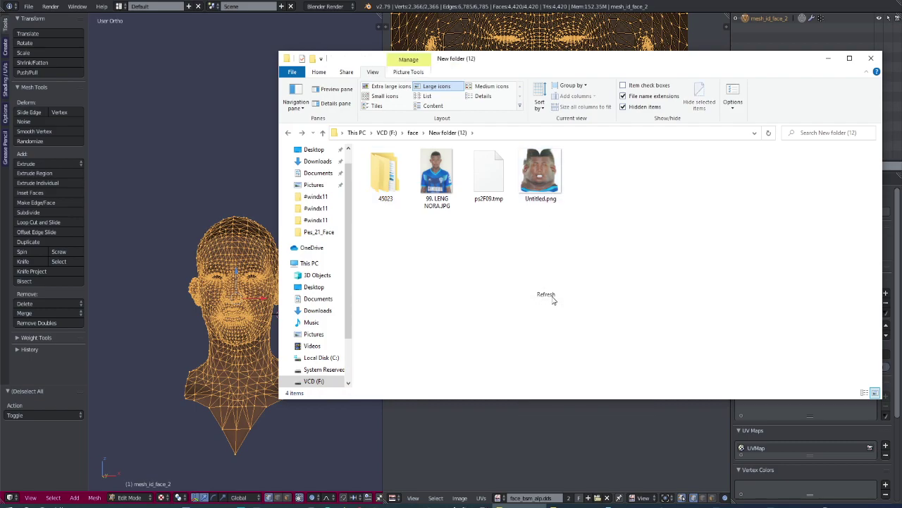
{"action": "right_click", "coordinate": [547, 282]}
{"action": "left_click", "coordinate": [564, 323]}
{"action": "right_click", "coordinate": [554, 280]}
{"action": "left_click", "coordinate": [579, 324]}
{"action": "right_click", "coordinate": [559, 201]}
{"action": "left_click", "coordinate": [572, 242]}
{"action": "right_click", "coordinate": [542, 236]}
{"action": "left_click", "coordinate": [563, 278]}
{"action": "right_click", "coordinate": [563, 280]}
{"action": "left_click", "coordinate": [588, 314]}
{"action": "right_click", "coordinate": [588, 315]}
{"action": "left_click", "coordinate": [600, 350]}
{"action": "right_click", "coordinate": [593, 332]}
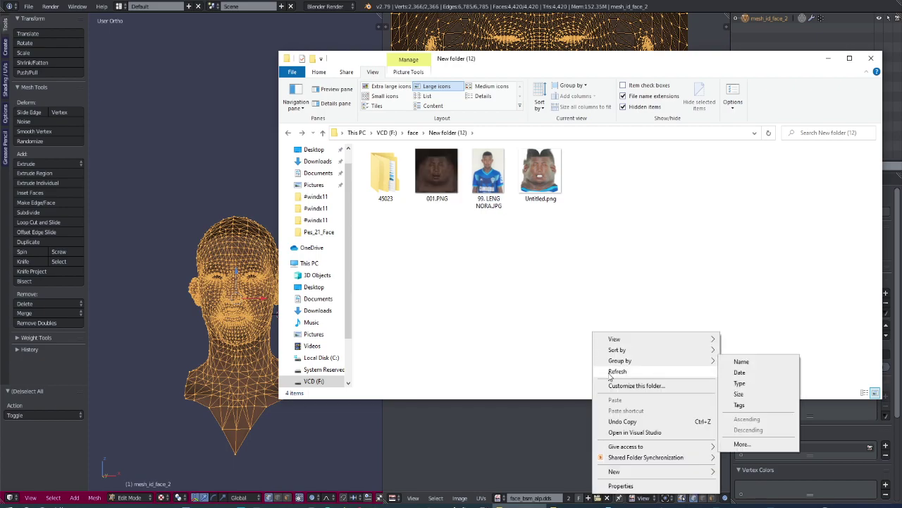
{"action": "left_click", "coordinate": [610, 371]}
- Load 001.PNG into the UV/Image Editor and switch the head to Object Mode
{"action": "left_click_drag", "start_coordinate": [504, 26], "coordinate": [506, 30]}
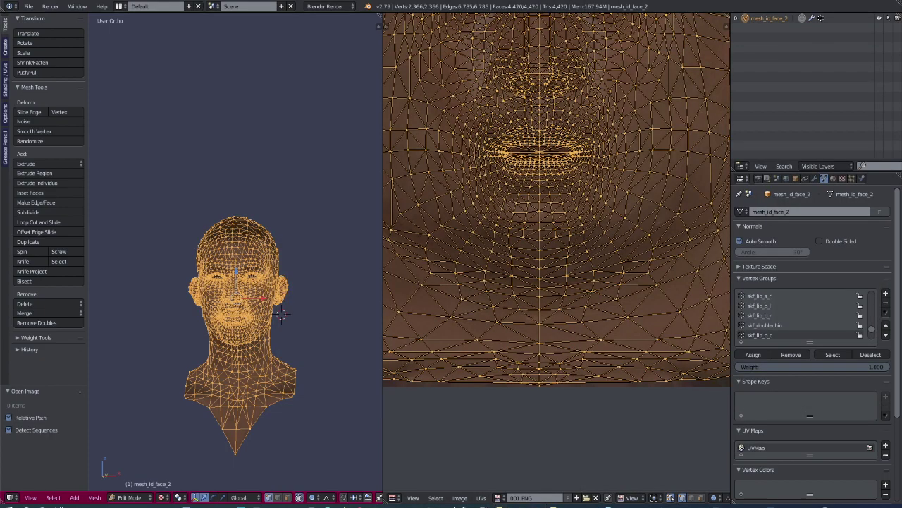
{"action": "left_click", "coordinate": [133, 497]}
{"action": "left_click", "coordinate": [131, 486]}
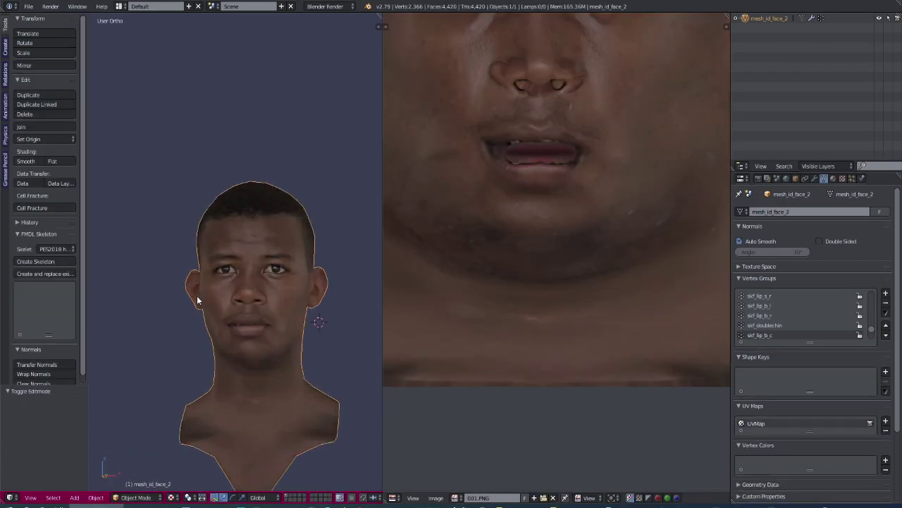
- Inspect the textured head from the front view and in profile, then return to Photoshop
{"action": "mouse_move", "coordinate": [236, 261]}
{"action": "middle_mouse_down"}
{"action": "mouse_move", "coordinate": [249, 266]}
{"action": "mouse_move", "coordinate": [251, 251]}
{"action": "mouse_move", "coordinate": [303, 254]}
{"action": "mouse_move", "coordinate": [266, 238]}
{"action": "mouse_move", "coordinate": [301, 242]}
{"action": "mouse_move", "coordinate": [118, 244]}
{"action": "mouse_move", "coordinate": [86, 233]}
{"action": "mouse_move", "coordinate": [323, 242]}
{"action": "mouse_move", "coordinate": [147, 242]}
{"action": "mouse_move", "coordinate": [216, 243]}
{"action": "middle_mouse_up"}
{"action": "key", "text": "KP_1"}
{"action": "scroll", "coordinate": [241, 265], "scroll_direction": "up", "scroll_amount": 4}
{"action": "scroll", "coordinate": [94, 233], "scroll_direction": "down", "scroll_amount": 2}
{"action": "scroll", "coordinate": [217, 243], "scroll_direction": "up", "scroll_amount": 3}
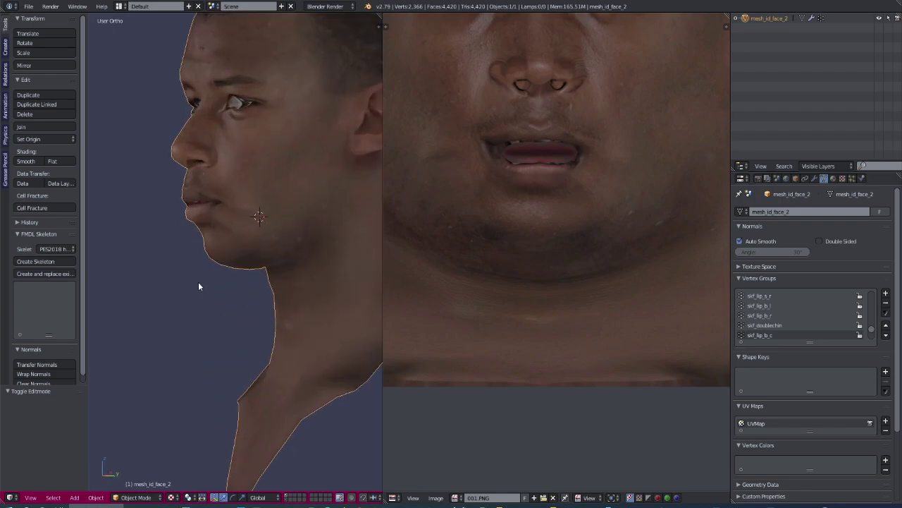
{"action": "scroll", "coordinate": [205, 243], "scroll_direction": "down", "scroll_amount": 2}
{"action": "scroll", "coordinate": [190, 253], "scroll_direction": "down", "scroll_amount": 2}
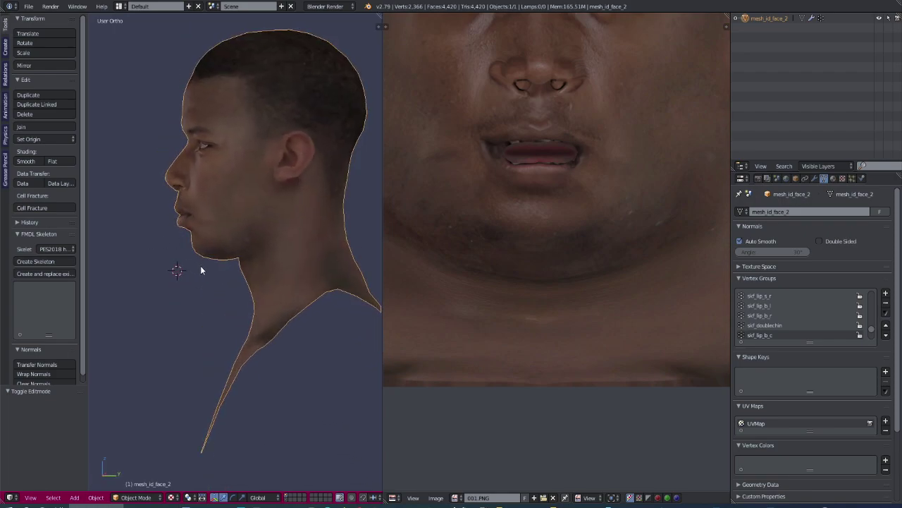
{"action": "middle_click_drag", "start_coordinate": [201, 272], "coordinate": [306, 268]}
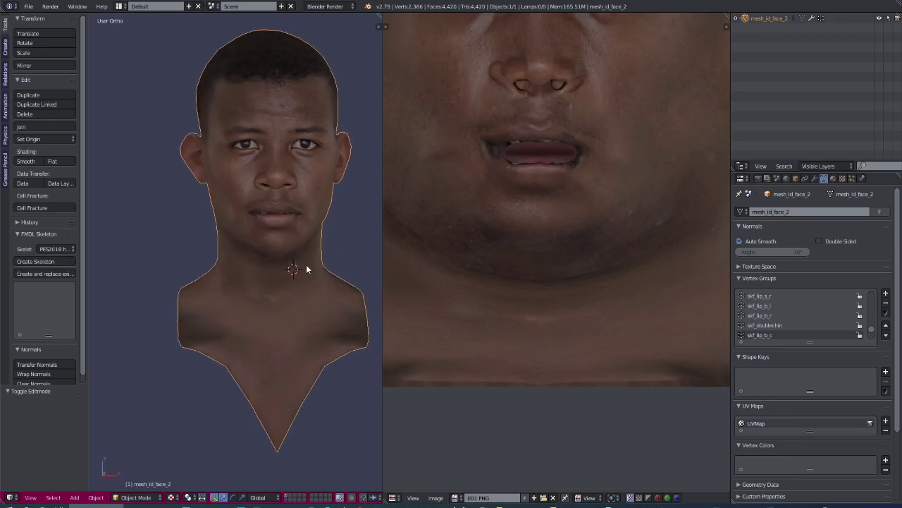
{"action": "scroll", "coordinate": [242, 301], "scroll_direction": "down", "scroll_amount": 2}
{"action": "mouse_move", "coordinate": [242, 297]}
{"action": "middle_mouse_down"}
{"action": "mouse_move", "coordinate": [332, 297]}
{"action": "mouse_move", "coordinate": [284, 289]}
{"action": "mouse_move", "coordinate": [232, 297]}
{"action": "mouse_move", "coordinate": [363, 298]}
{"action": "mouse_move", "coordinate": [163, 299]}
{"action": "mouse_move", "coordinate": [246, 294]}
{"action": "mouse_move", "coordinate": [238, 294]}
{"action": "mouse_move", "coordinate": [245, 189]}
{"action": "mouse_move", "coordinate": [293, 82]}
{"action": "mouse_move", "coordinate": [229, 178]}
{"action": "mouse_move", "coordinate": [239, 204]}
{"action": "middle_mouse_up"}
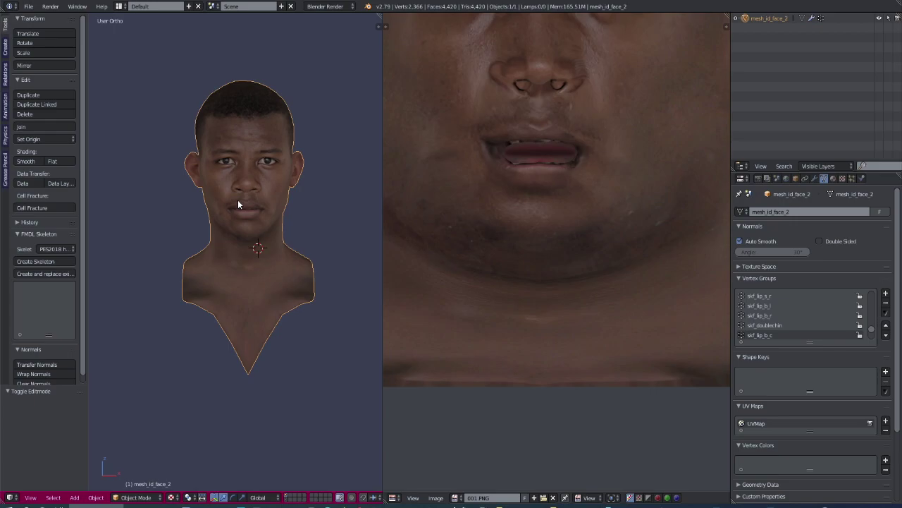
{"action": "left_click", "coordinate": [349, 179]}
{"action": "left_click", "coordinate": [206, 505]}
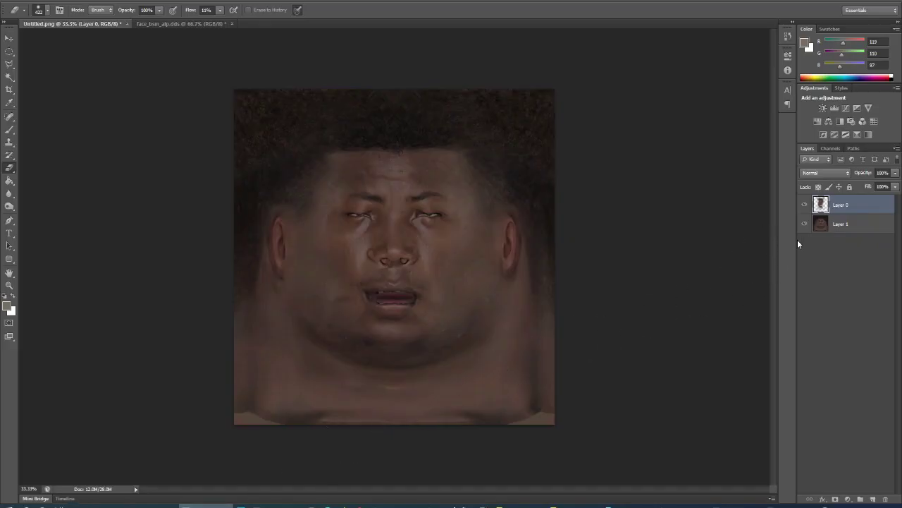
- Merge both texture layers, copy the combined face image, and paste it into face_bsm_alp.dds
{"action": "left_click", "coordinate": [821, 230], "text": "shift"}
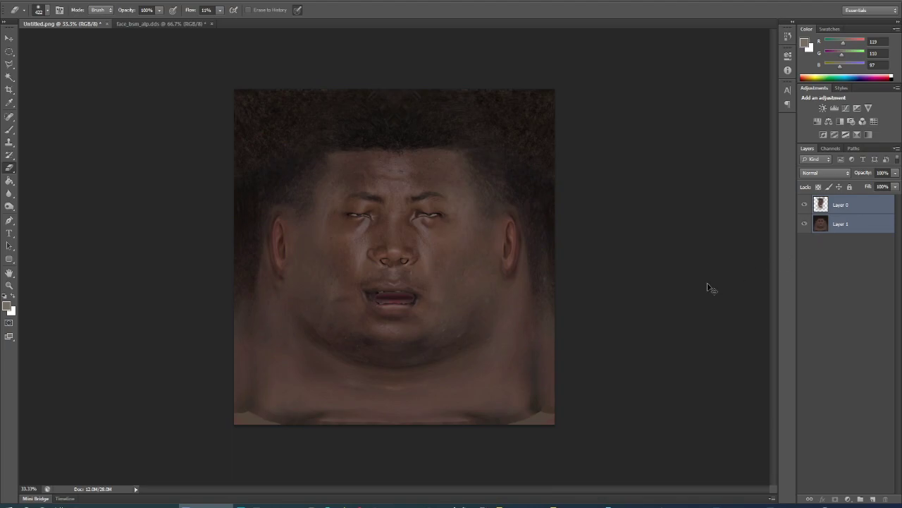
{"action": "key", "text": "ctrl+j"}
{"action": "key", "text": "ctrl+e"}
{"action": "key", "text": "ctrl+a"}
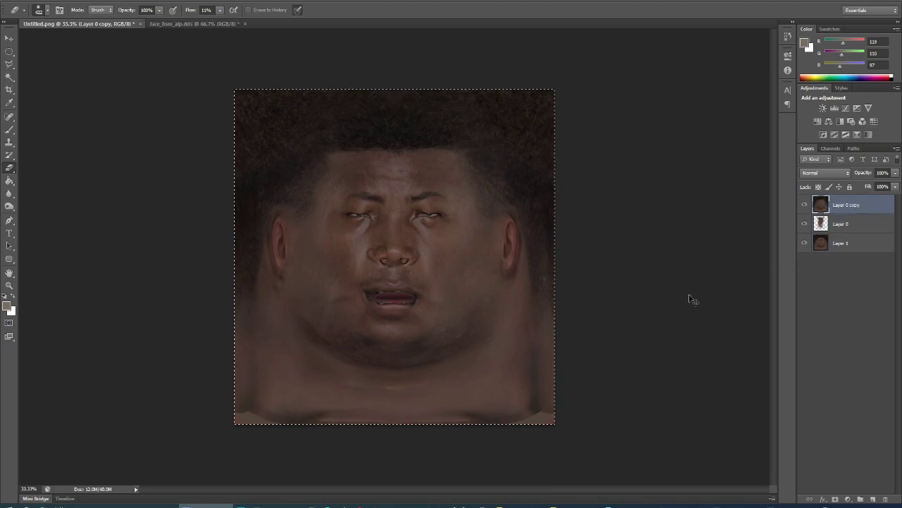
{"action": "left_click", "coordinate": [193, 24]}
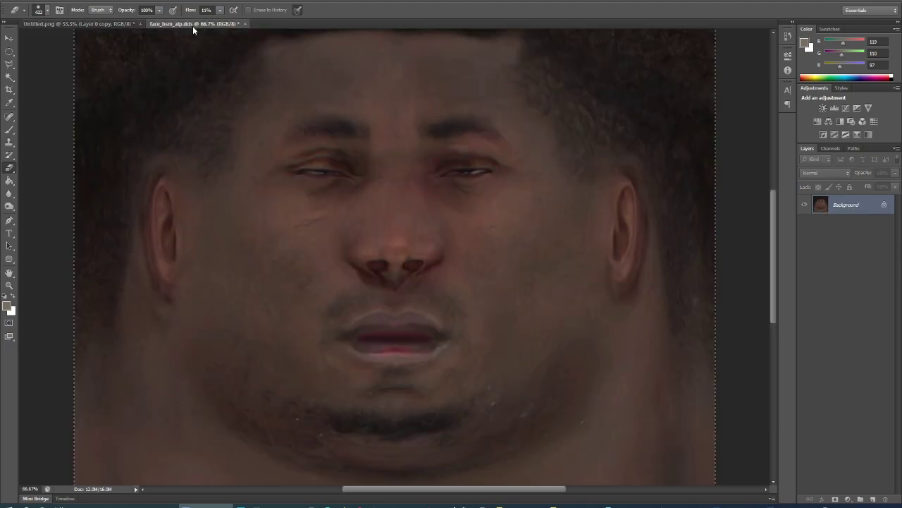
{"action": "key", "text": "ctrl+v"}
- Delete the Alpha channel from face_bsm_alp.dds in the Channels panel
{"action": "key", "text": "ctrl+shift+s"}
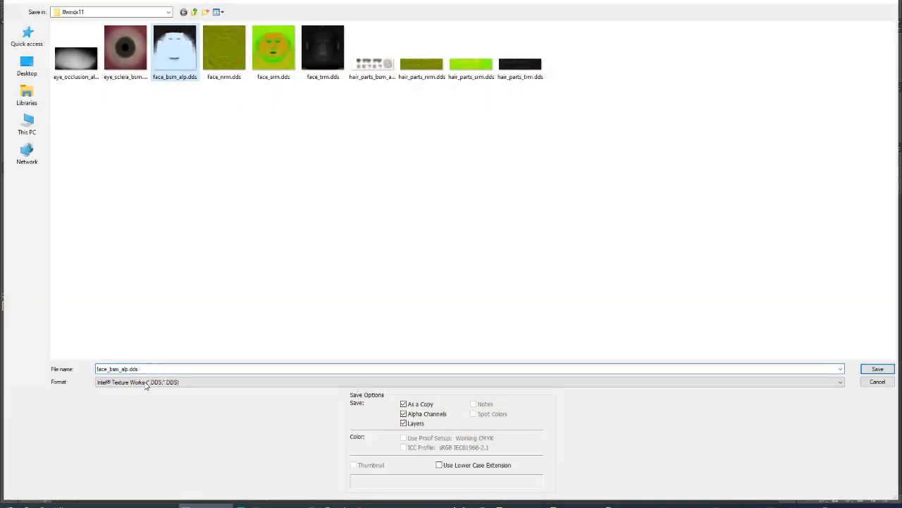
{"action": "left_click", "coordinate": [877, 382]}
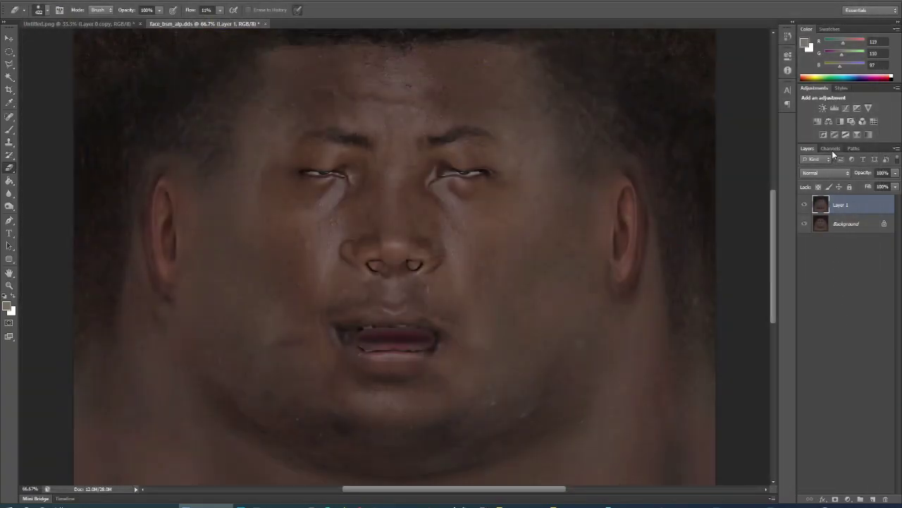
{"action": "left_click", "coordinate": [831, 148]}
{"action": "left_click", "coordinate": [834, 239]}
{"action": "right_click", "coordinate": [833, 239]}
{"action": "left_click", "coordinate": [846, 256]}
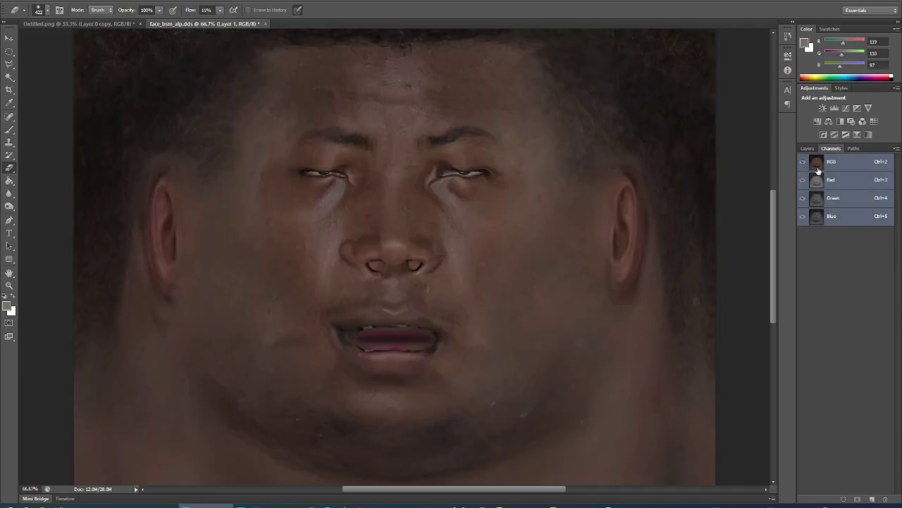
{"action": "left_click", "coordinate": [808, 148]}
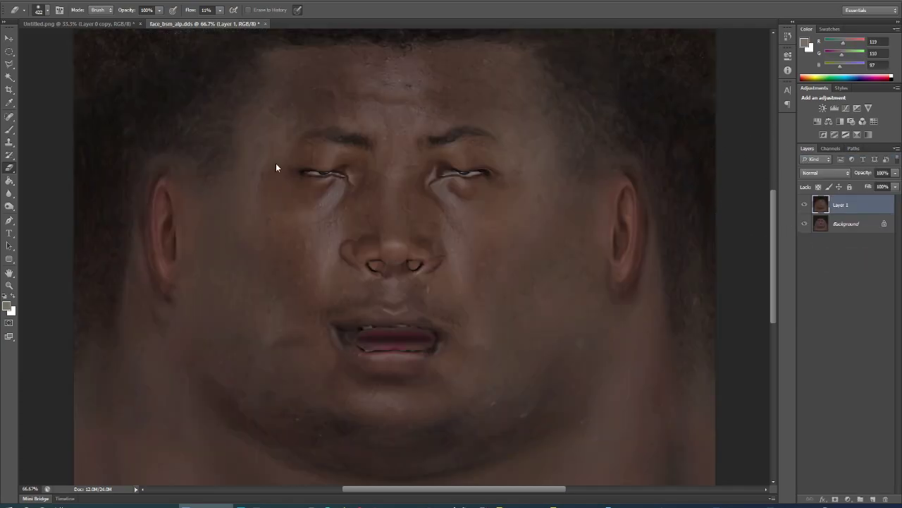
- Overwrite face_bsm_alp.dds in D3D/DDS format, then bring up the Pes_21_Face screenshot folder
{"action": "key", "text": "ctrl+shift+s"}
{"action": "left_click", "coordinate": [178, 70]}
{"action": "left_click", "coordinate": [129, 382]}
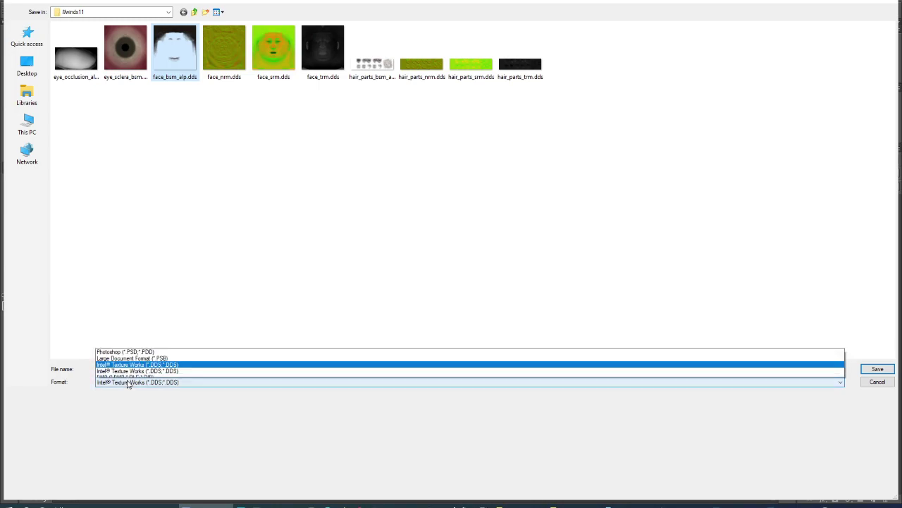
{"action": "left_click", "coordinate": [115, 265]}
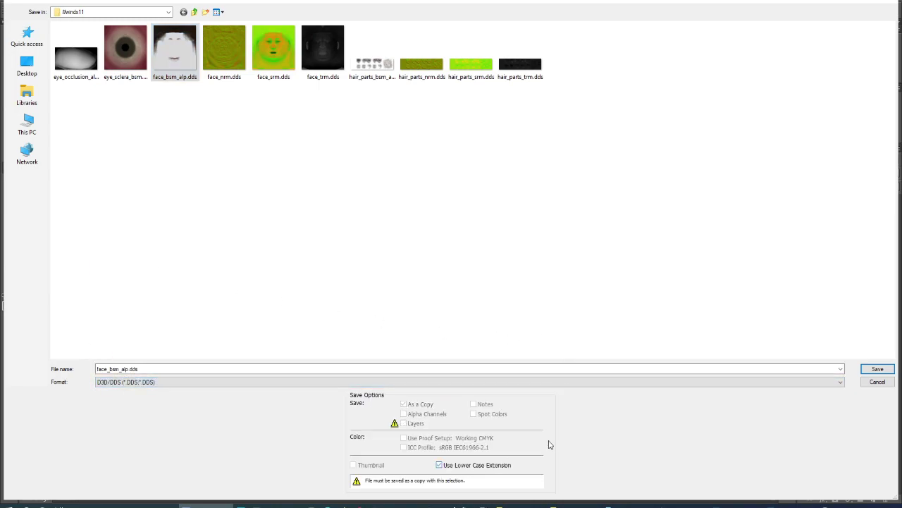
{"action": "left_click", "coordinate": [877, 369]}
{"action": "left_click", "coordinate": [435, 187]}
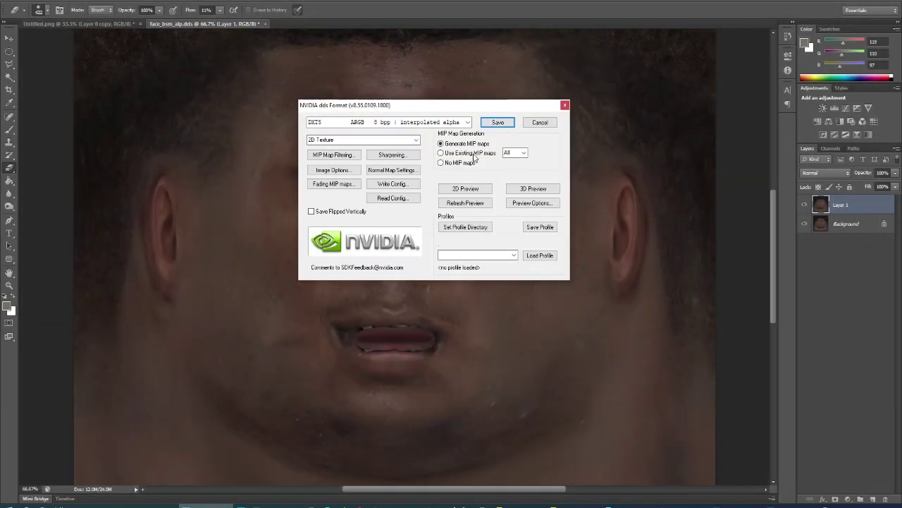
{"action": "left_click", "coordinate": [496, 122]}
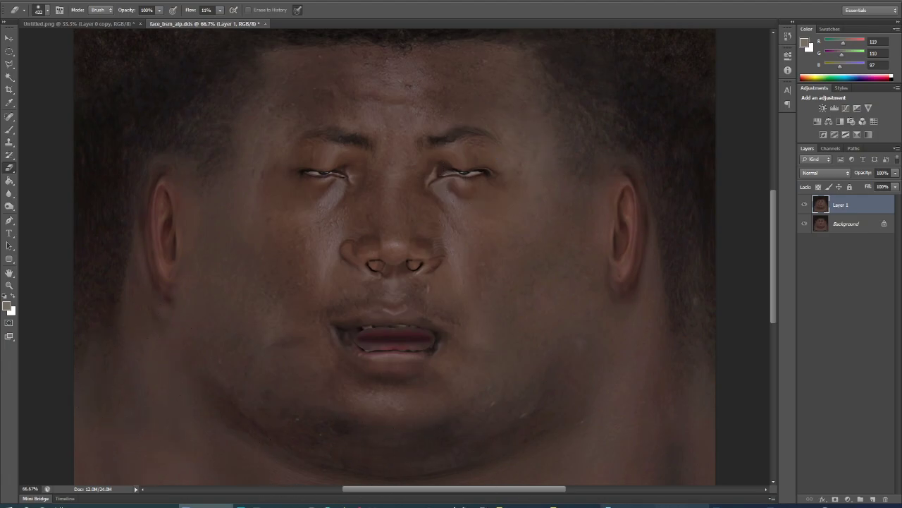
{"action": "left_click", "coordinate": [791, 506]}
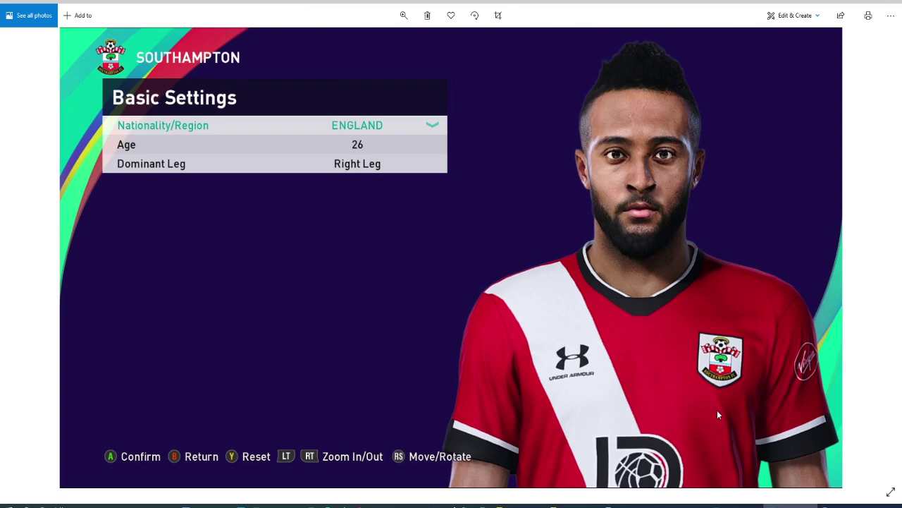
{"action": "left_click", "coordinate": [573, 505]}
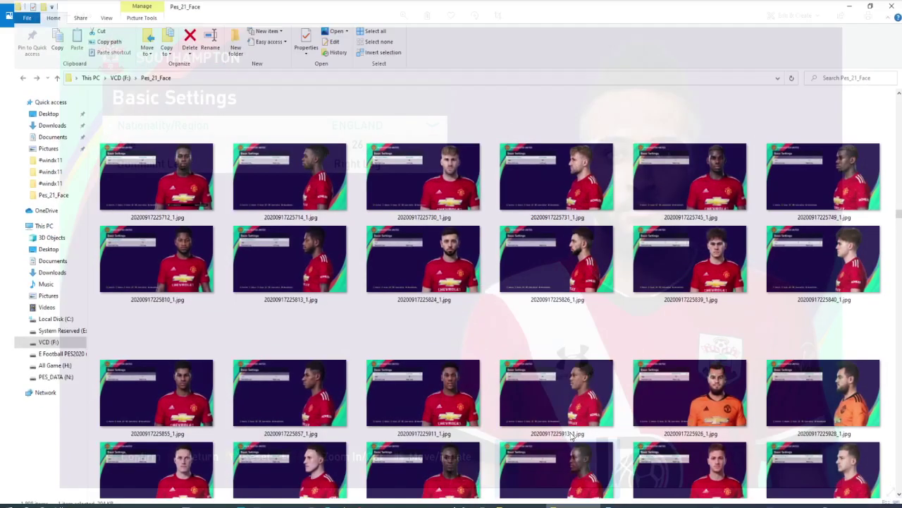
{"action": "mouse_move", "coordinate": [550, 387]}
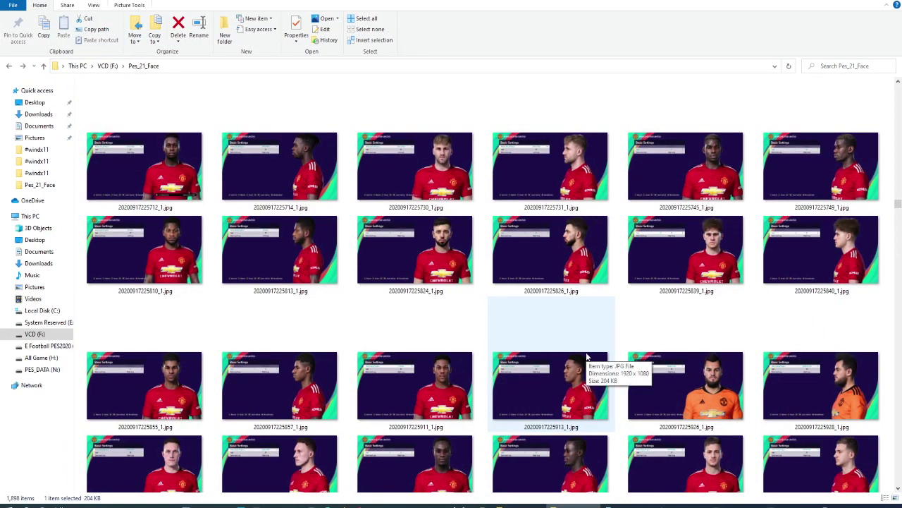
{"action": "scroll", "coordinate": [587, 358], "scroll_direction": "down", "scroll_amount": 5}
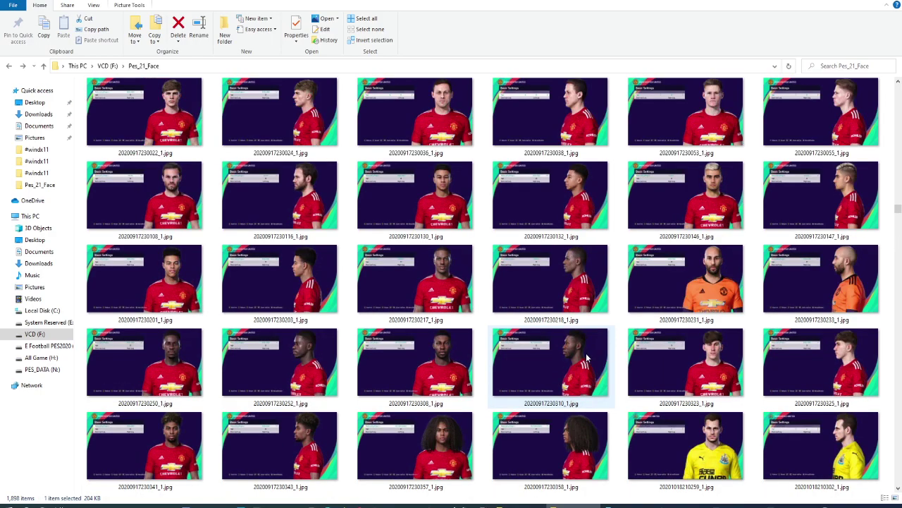
{"action": "scroll", "coordinate": [586, 358], "scroll_direction": "down", "scroll_amount": 3}
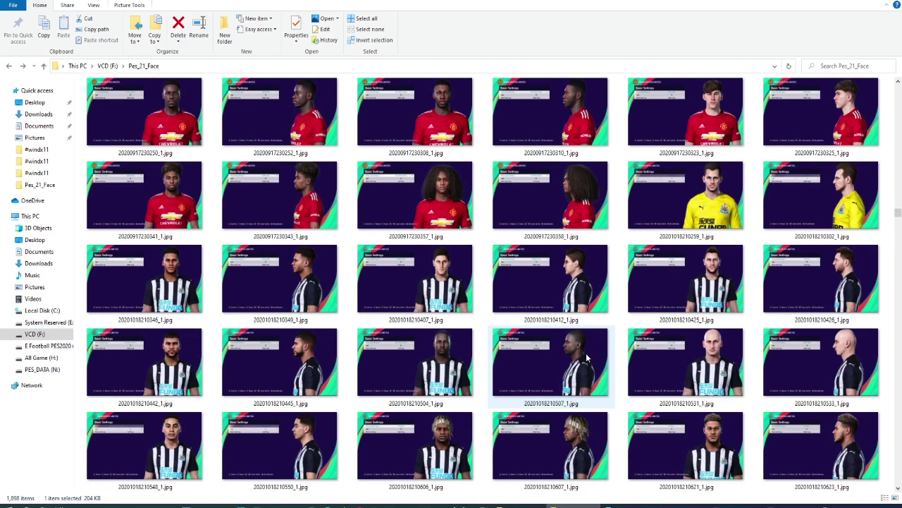
{"action": "scroll", "coordinate": [587, 357], "scroll_direction": "up", "scroll_amount": 5}
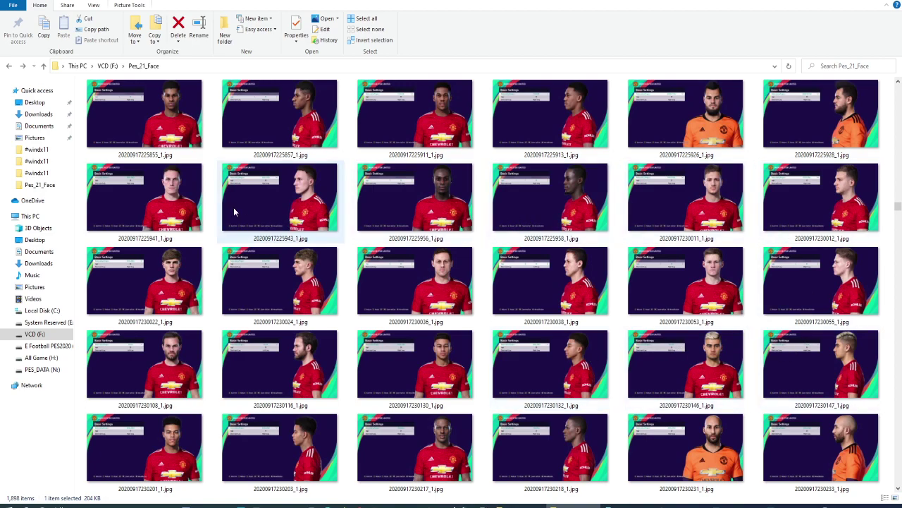
{"action": "scroll", "coordinate": [428, 375], "scroll_direction": "up", "scroll_amount": 3}
{"action": "scroll", "coordinate": [428, 375], "scroll_direction": "down", "scroll_amount": 6}
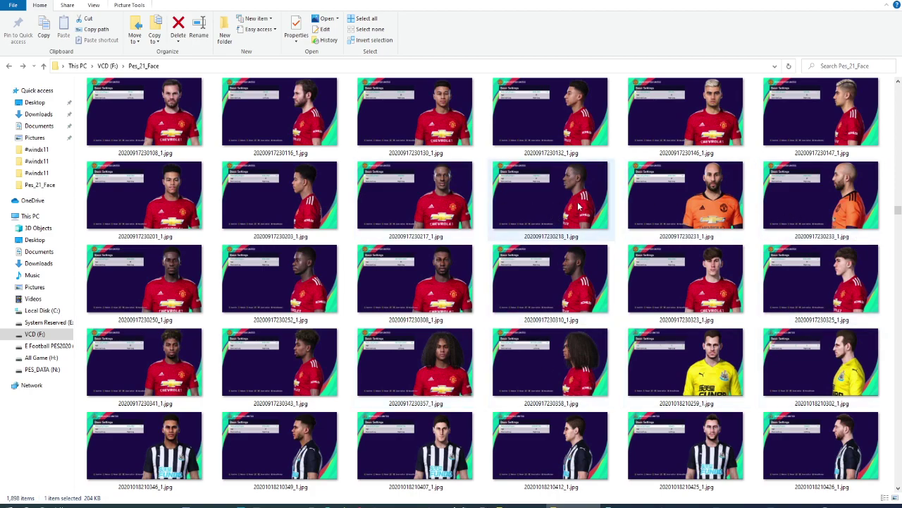
{"action": "scroll", "coordinate": [599, 265], "scroll_direction": "down", "scroll_amount": 3}
{"action": "scroll", "coordinate": [599, 268], "scroll_direction": "down", "scroll_amount": 3}
{"action": "scroll", "coordinate": [600, 277], "scroll_direction": "up", "scroll_amount": 2}
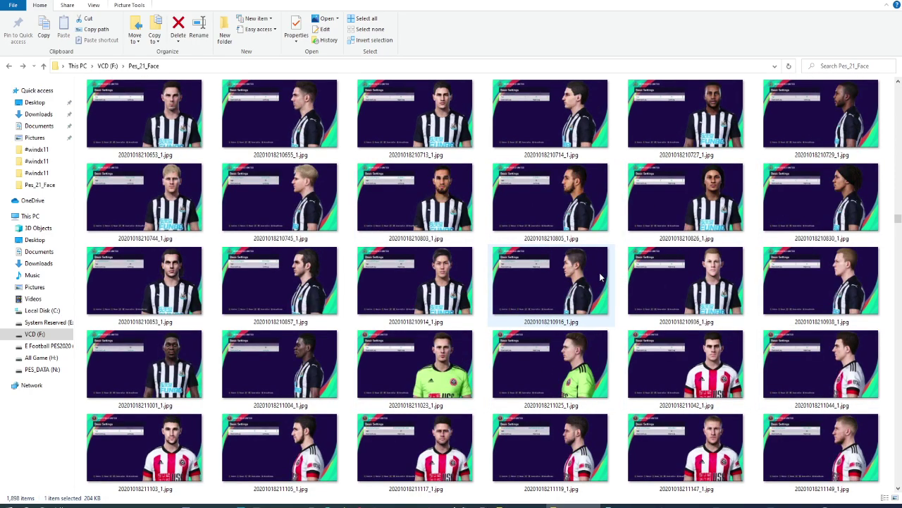
{"action": "scroll", "coordinate": [600, 277], "scroll_direction": "down", "scroll_amount": 2}
{"action": "scroll", "coordinate": [600, 277], "scroll_direction": "down", "scroll_amount": 3}
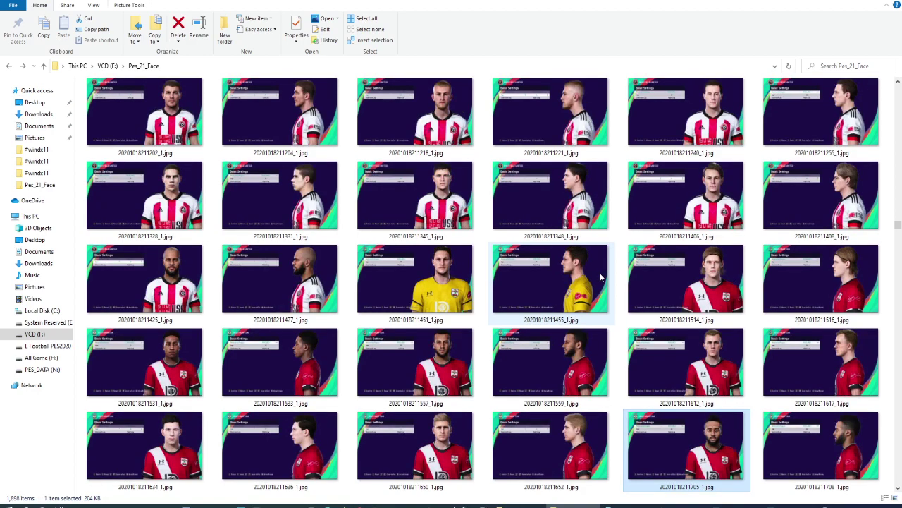
{"action": "scroll", "coordinate": [600, 277], "scroll_direction": "down", "scroll_amount": 3}
{"action": "scroll", "coordinate": [600, 277], "scroll_direction": "down", "scroll_amount": 2}
{"action": "scroll", "coordinate": [600, 277], "scroll_direction": "up", "scroll_amount": 5}
{"action": "scroll", "coordinate": [600, 277], "scroll_direction": "up", "scroll_amount": 2}
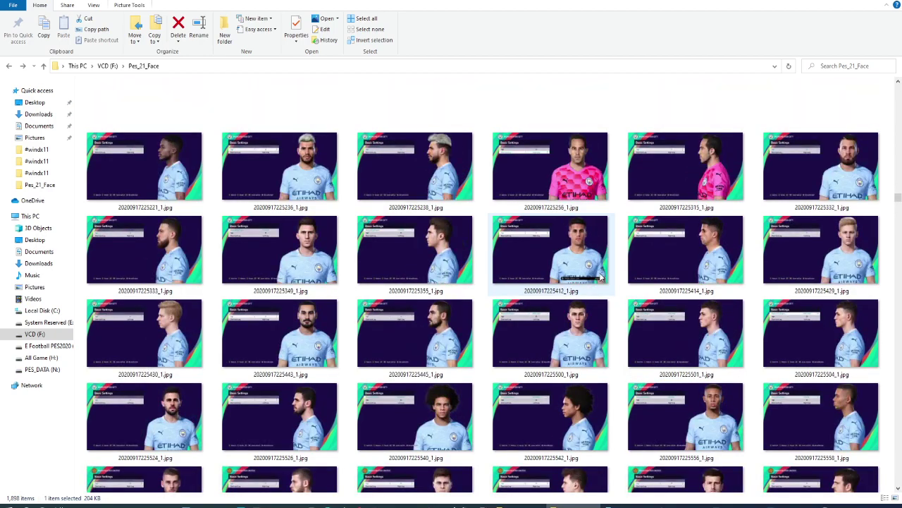
{"action": "scroll", "coordinate": [600, 277], "scroll_direction": "up", "scroll_amount": 3}
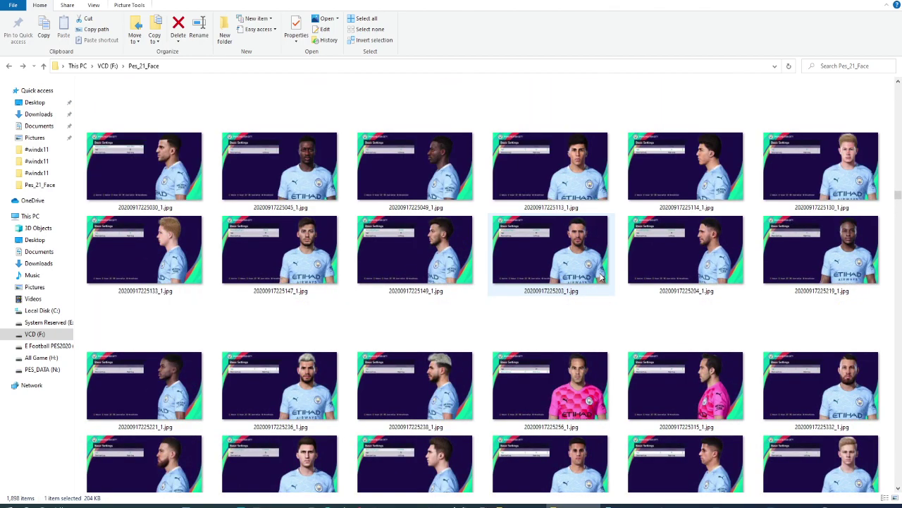
{"action": "scroll", "coordinate": [600, 277], "scroll_direction": "down", "scroll_amount": 2}
{"action": "scroll", "coordinate": [600, 277], "scroll_direction": "up", "scroll_amount": 3}
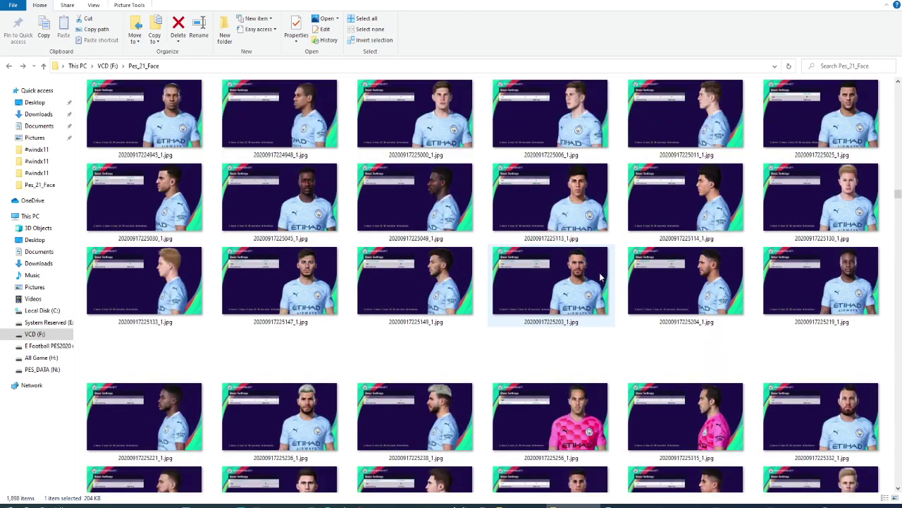
{"action": "scroll", "coordinate": [600, 277], "scroll_direction": "up", "scroll_amount": 3}
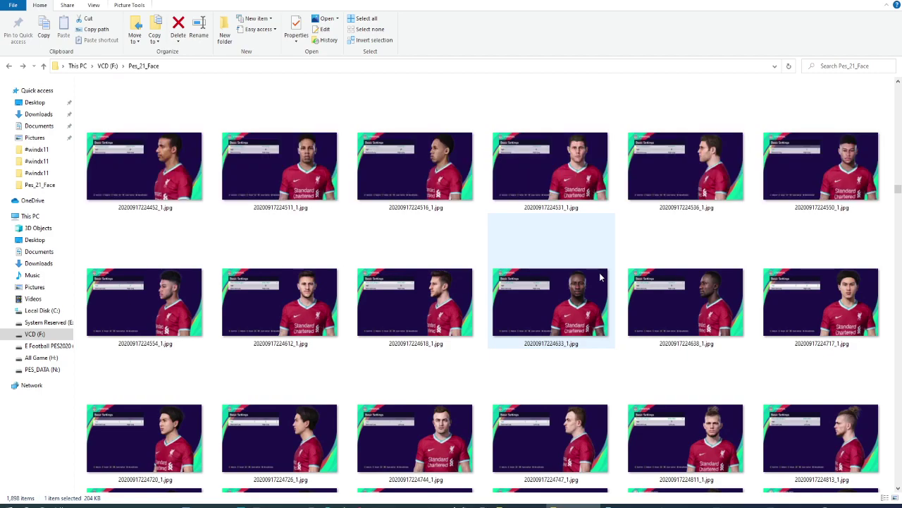
{"action": "scroll", "coordinate": [600, 277], "scroll_direction": "up", "scroll_amount": 3}
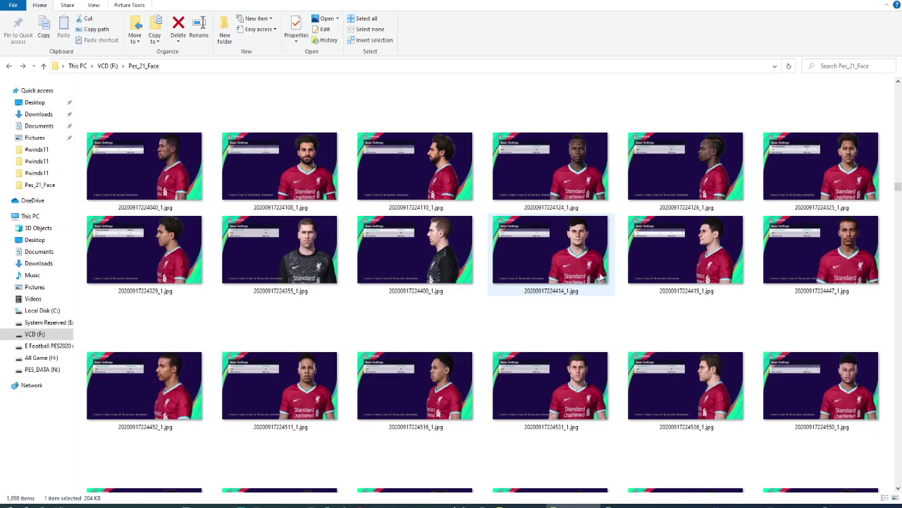
{"action": "scroll", "coordinate": [600, 277], "scroll_direction": "up", "scroll_amount": 3}
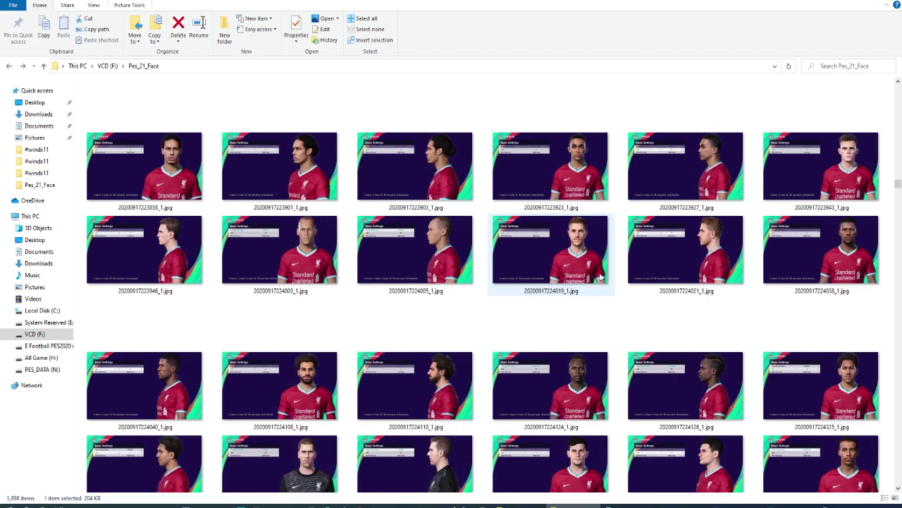
{"action": "scroll", "coordinate": [600, 277], "scroll_direction": "up", "scroll_amount": 3}
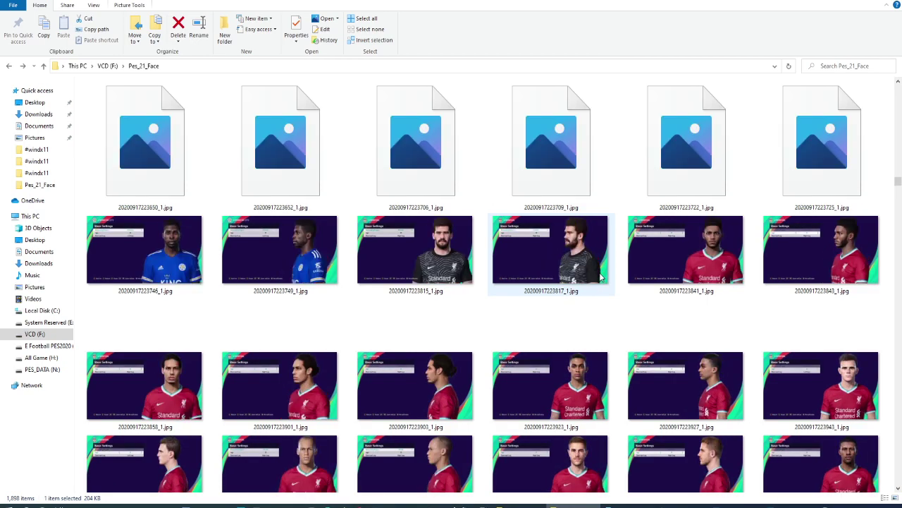
{"action": "scroll", "coordinate": [600, 277], "scroll_direction": "up", "scroll_amount": 3}
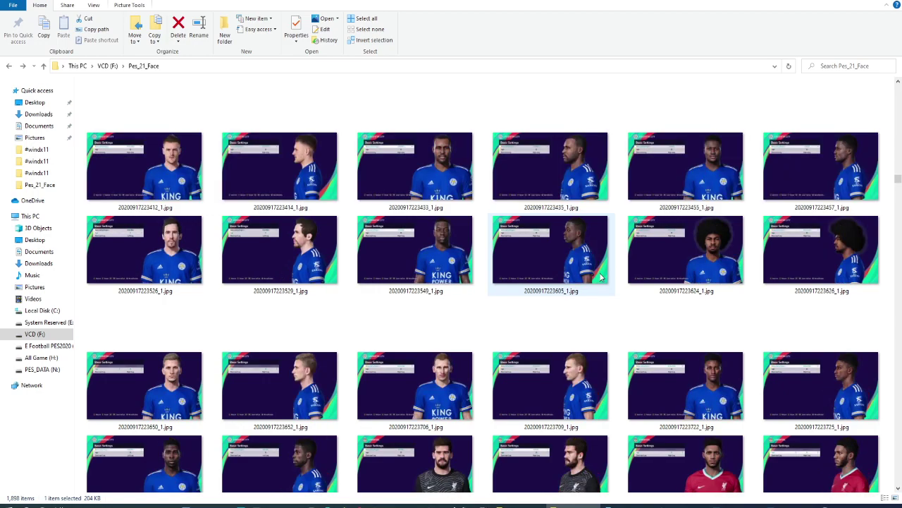
{"action": "scroll", "coordinate": [600, 277], "scroll_direction": "up", "scroll_amount": 3}
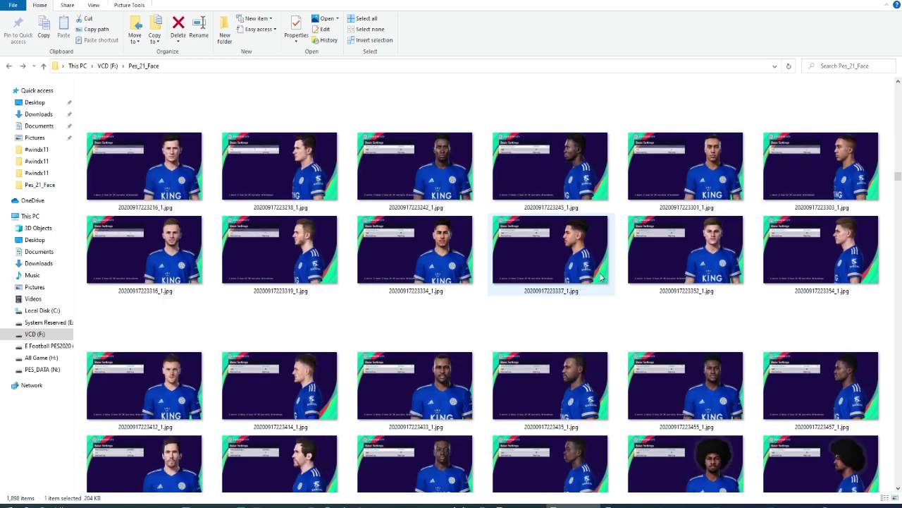
{"action": "scroll", "coordinate": [600, 277], "scroll_direction": "up", "scroll_amount": 3}
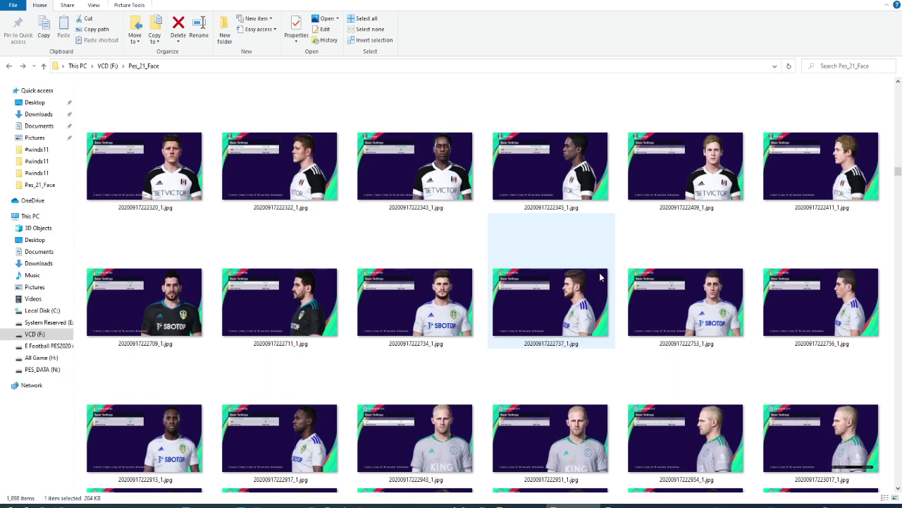
{"action": "scroll", "coordinate": [600, 277], "scroll_direction": "up", "scroll_amount": 3}
{"action": "scroll", "coordinate": [600, 277], "scroll_direction": "up", "scroll_amount": 3}
{"action": "scroll", "coordinate": [600, 277], "scroll_direction": "up", "scroll_amount": 3}
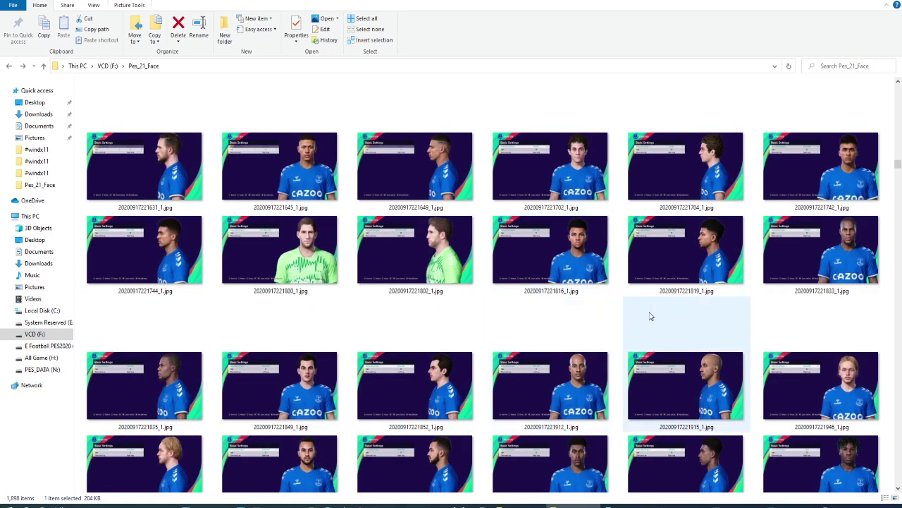
{"action": "left_click", "coordinate": [837, 259]}
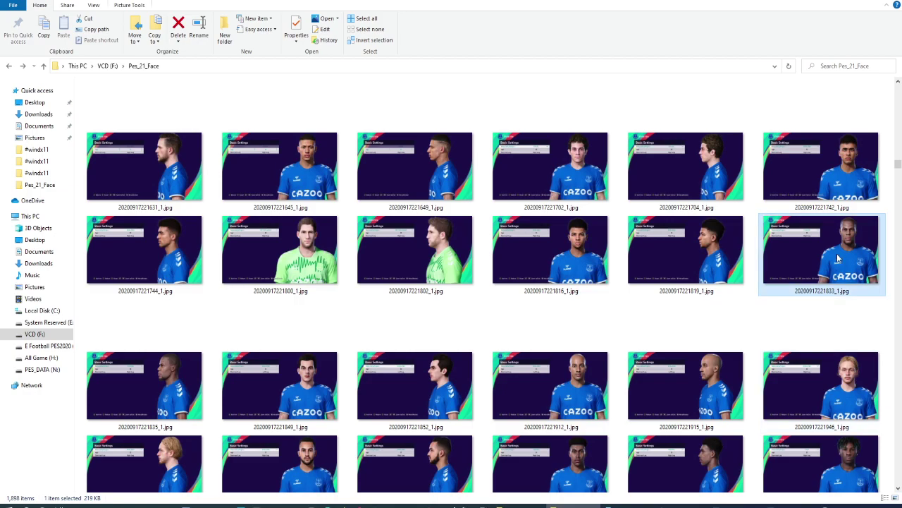
{"action": "double_click", "coordinate": [838, 258]}
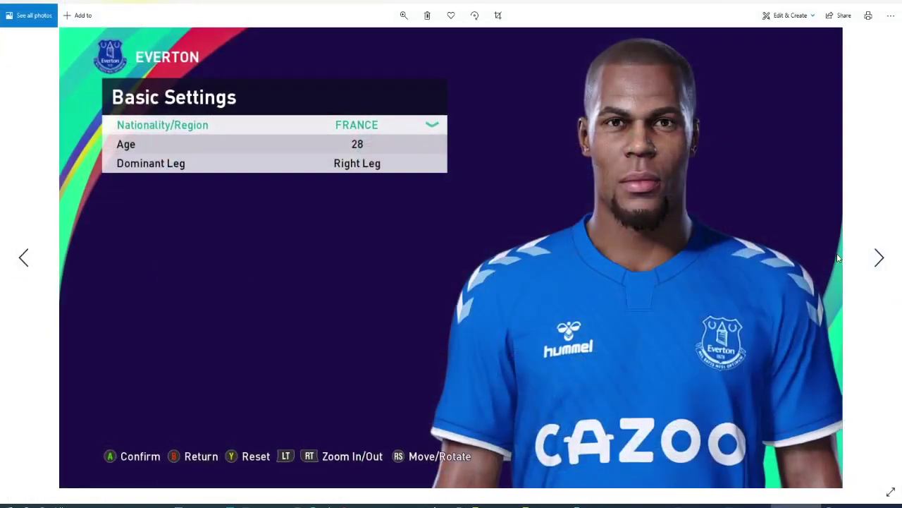
{"action": "left_click", "coordinate": [887, 3]}
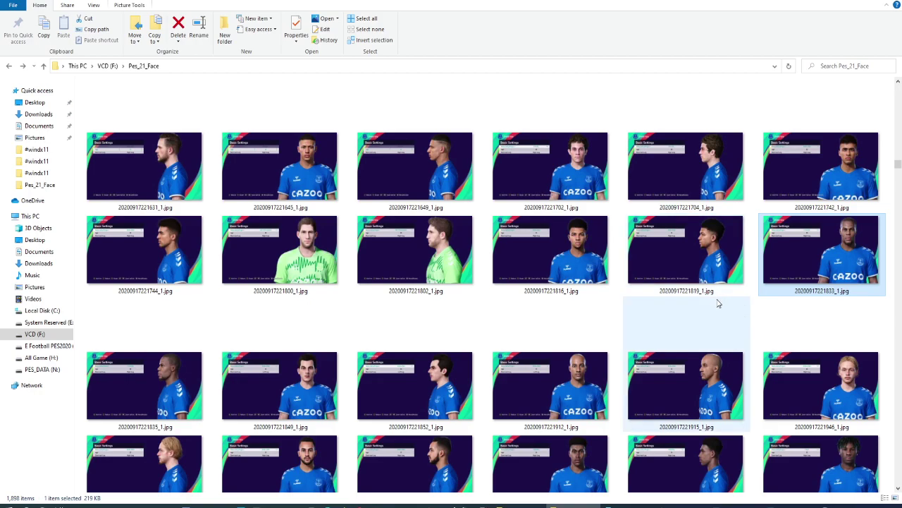
{"action": "scroll", "coordinate": [719, 300], "scroll_direction": "up", "scroll_amount": 2}
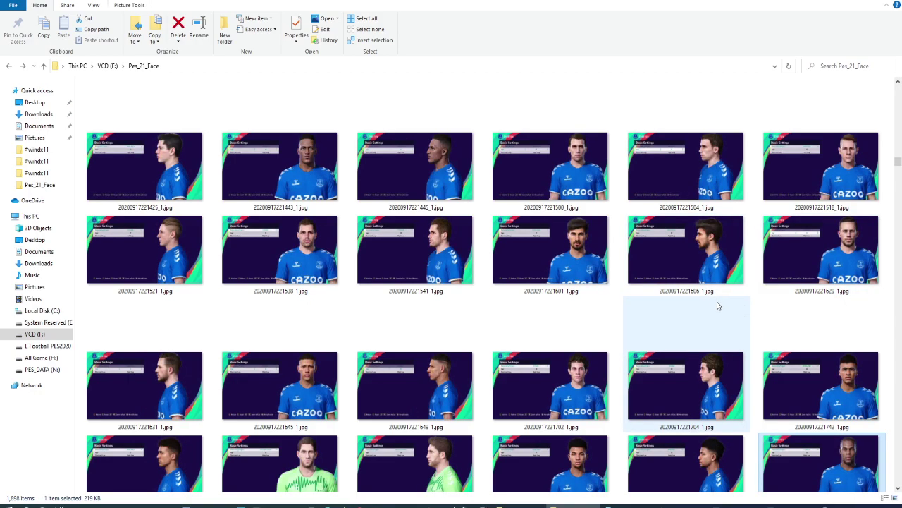
{"action": "scroll", "coordinate": [719, 305], "scroll_direction": "down", "scroll_amount": 2}
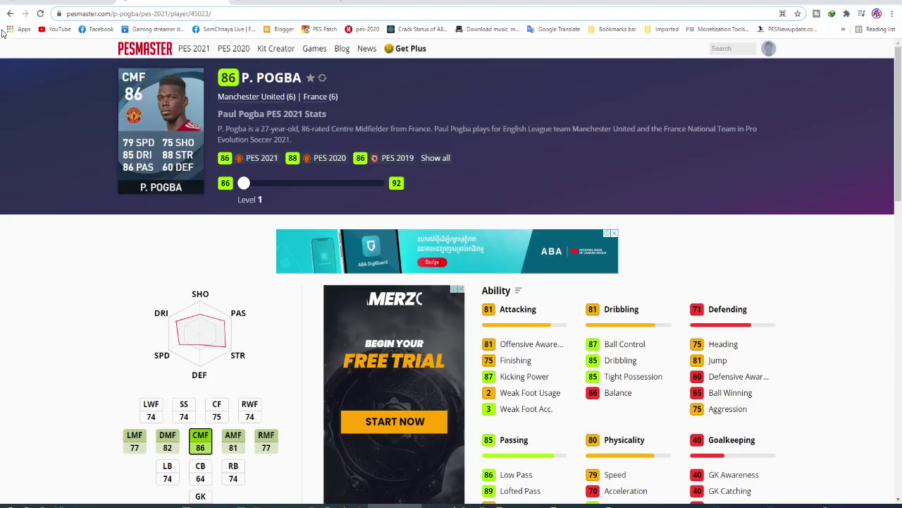
- Go back to the English League list, open Everton's PES 2021 squad and scroll it, then return to the screenshots
{"action": "left_click", "coordinate": [9, 14]}
{"action": "left_click", "coordinate": [10, 14]}
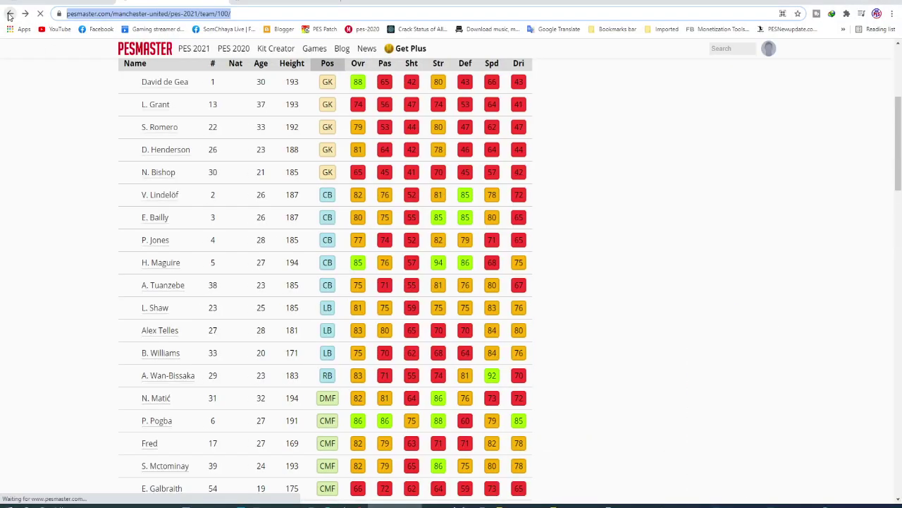
{"action": "left_click", "coordinate": [9, 14]}
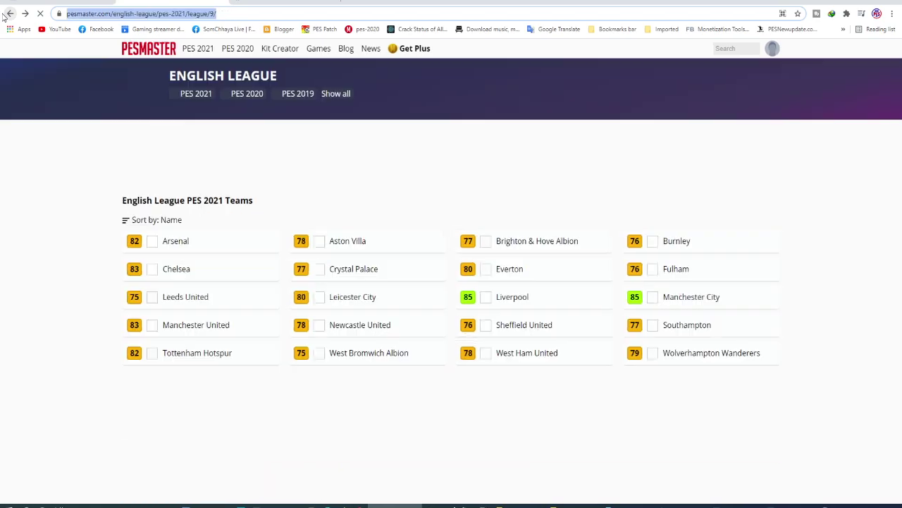
{"action": "left_click", "coordinate": [503, 279]}
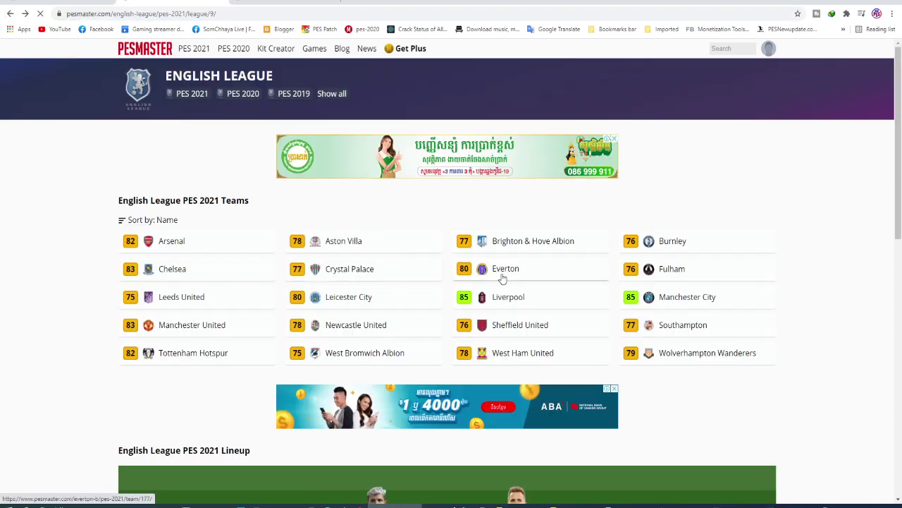
{"action": "scroll", "coordinate": [503, 279], "scroll_direction": "down", "scroll_amount": 2}
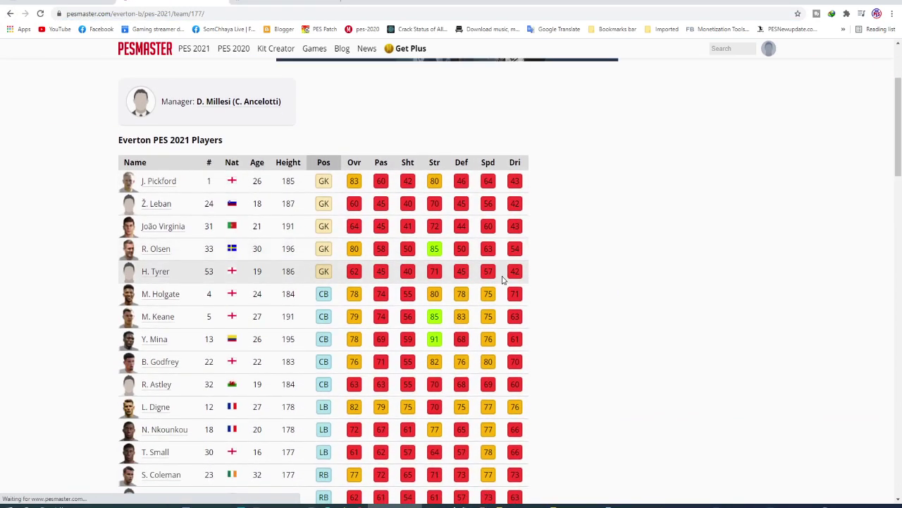
{"action": "scroll", "coordinate": [502, 279], "scroll_direction": "down", "scroll_amount": 1}
{"action": "scroll", "coordinate": [502, 279], "scroll_direction": "down", "scroll_amount": 1}
{"action": "scroll", "coordinate": [504, 281], "scroll_direction": "down", "scroll_amount": 1}
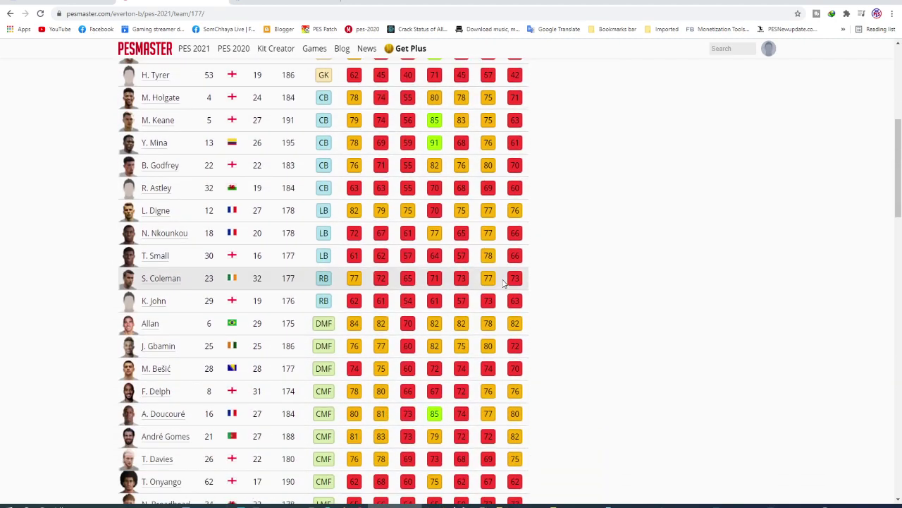
{"action": "scroll", "coordinate": [503, 281], "scroll_direction": "down", "scroll_amount": 1}
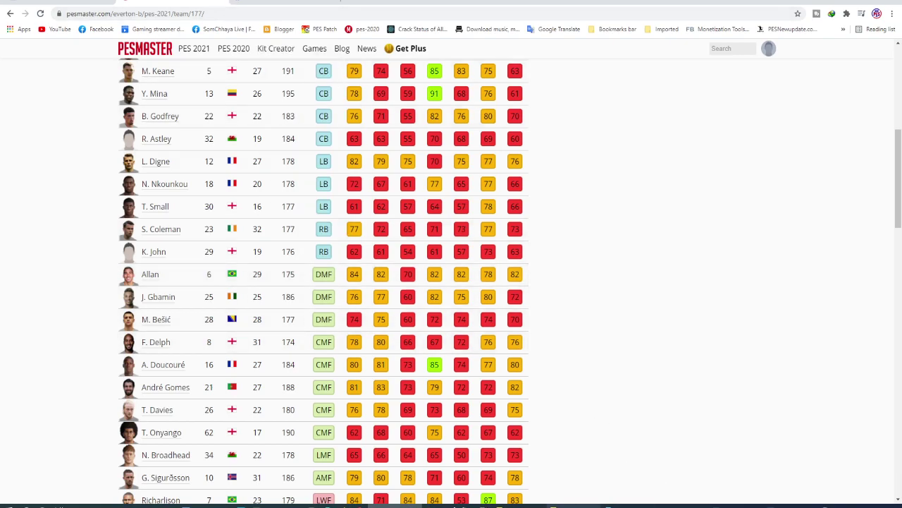
{"action": "left_click", "coordinate": [574, 505]}
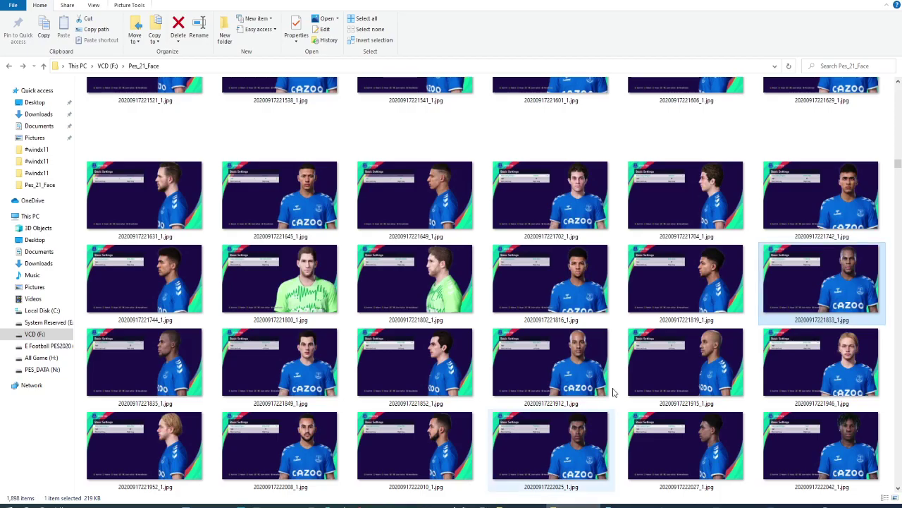
{"action": "double_click", "coordinate": [674, 368]}
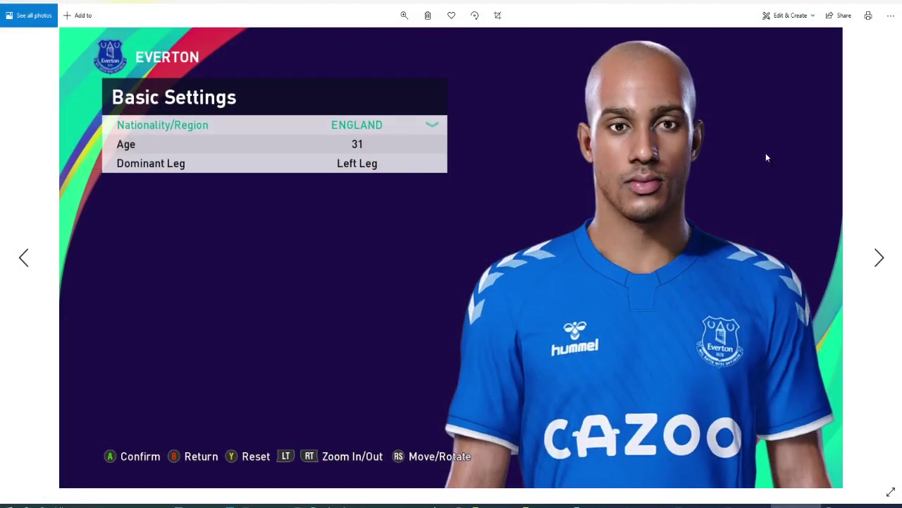
{"action": "key", "text": "Right"}
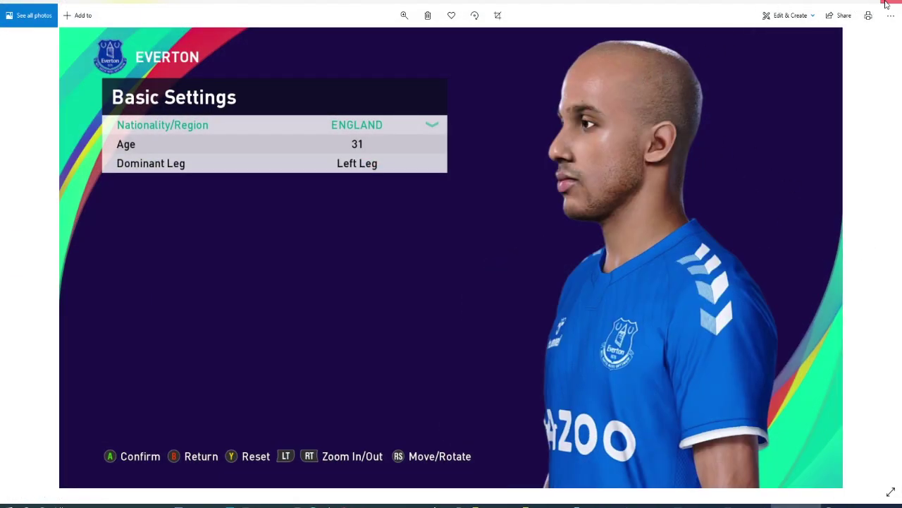
{"action": "left_click", "coordinate": [886, 4]}
{"action": "double_click", "coordinate": [160, 359]}
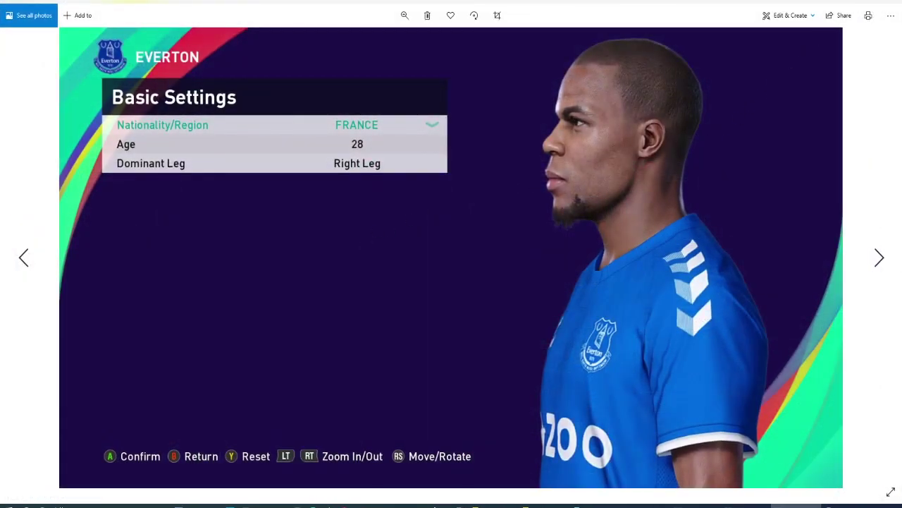
{"action": "left_click", "coordinate": [892, 3]}
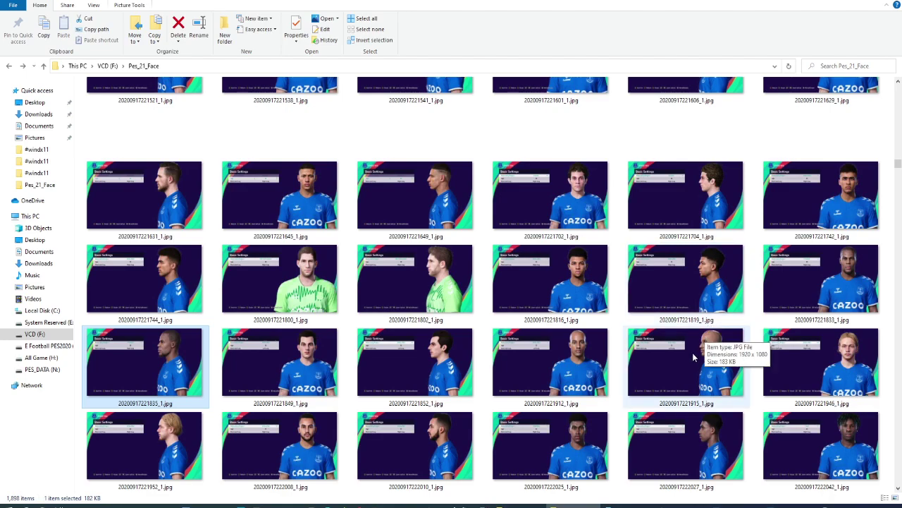
- Scroll the Pes_21_Face folder, then return to the Everton PES 2021 squad table in Chrome
{"action": "scroll", "coordinate": [693, 355], "scroll_direction": "up", "scroll_amount": 3}
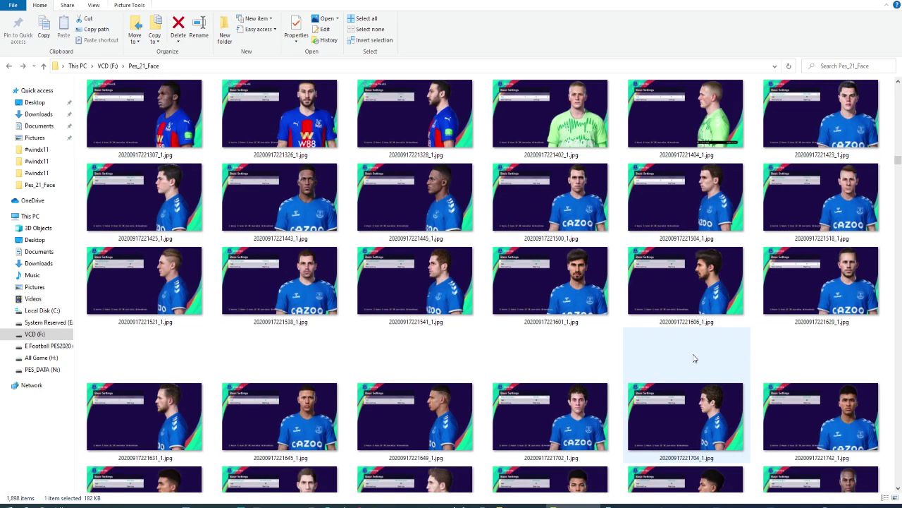
{"action": "scroll", "coordinate": [694, 358], "scroll_direction": "up", "scroll_amount": 3}
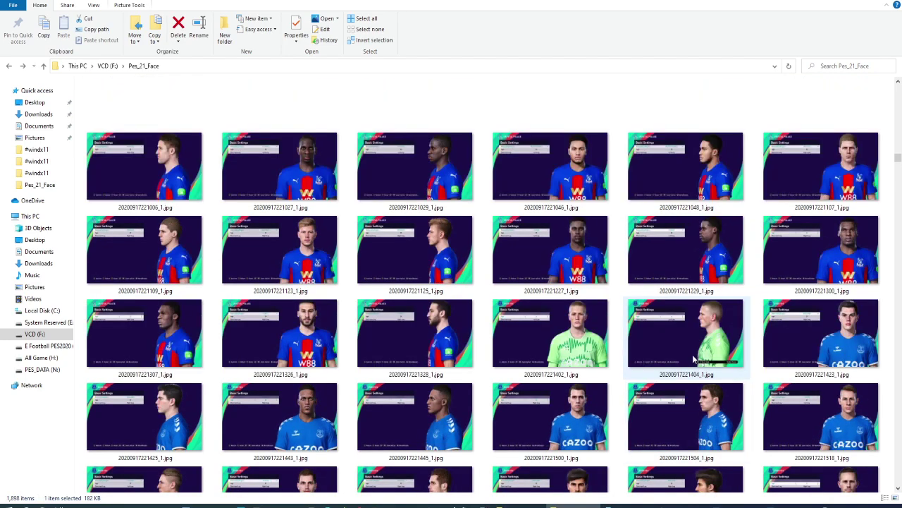
{"action": "scroll", "coordinate": [693, 354], "scroll_direction": "down", "scroll_amount": 3}
{"action": "scroll", "coordinate": [692, 355], "scroll_direction": "down", "scroll_amount": 3}
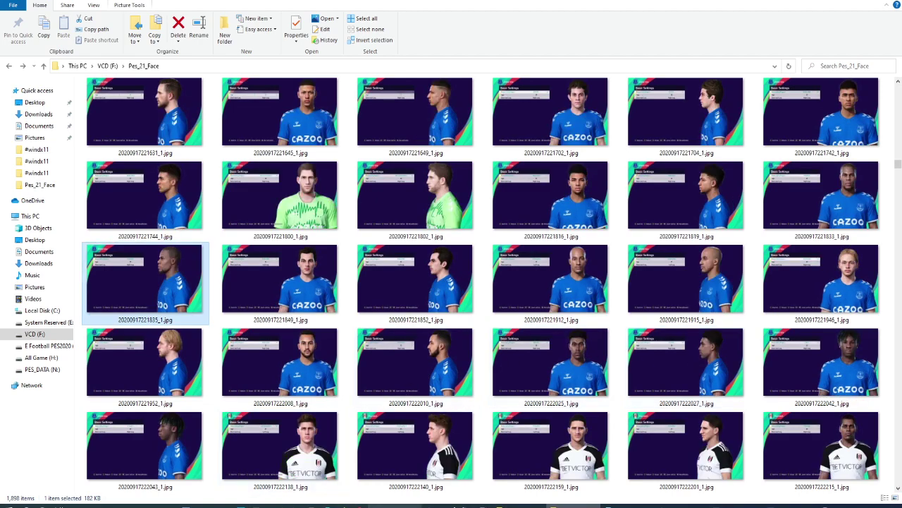
{"action": "left_click", "coordinate": [396, 505]}
{"action": "scroll", "coordinate": [143, 353], "scroll_direction": "down", "scroll_amount": 1}
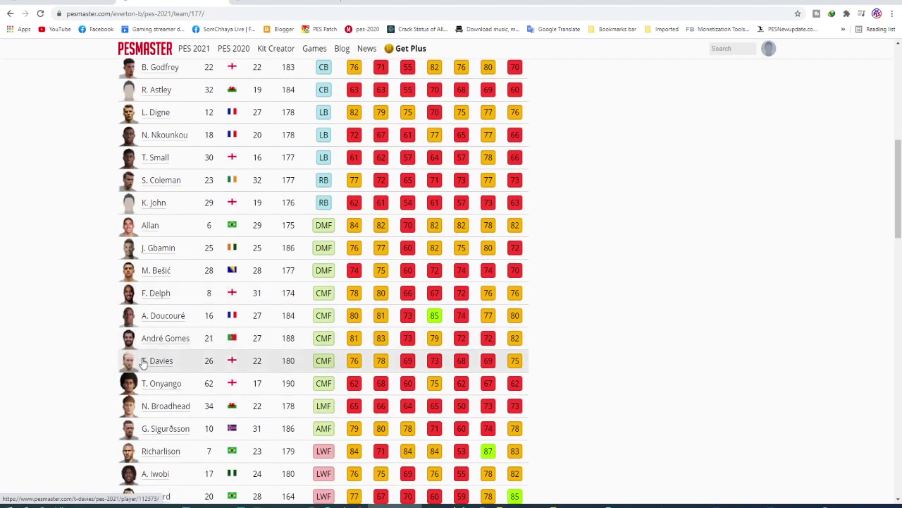
- Browse the Everton squad table, checking link options for the number 8 midfielder
{"action": "scroll", "coordinate": [143, 363], "scroll_direction": "down", "scroll_amount": 1}
{"action": "scroll", "coordinate": [144, 374], "scroll_direction": "down", "scroll_amount": 1}
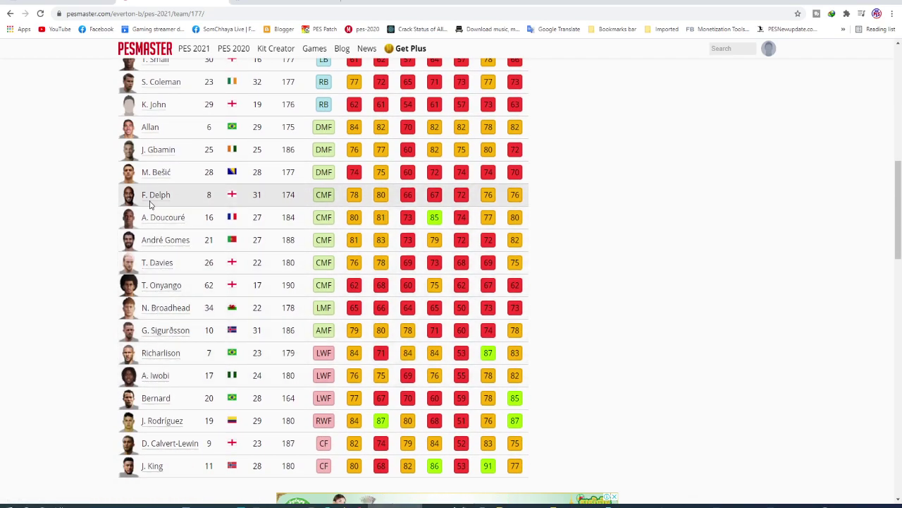
{"action": "scroll", "coordinate": [150, 219], "scroll_direction": "up", "scroll_amount": 1}
{"action": "right_click", "coordinate": [151, 244]}
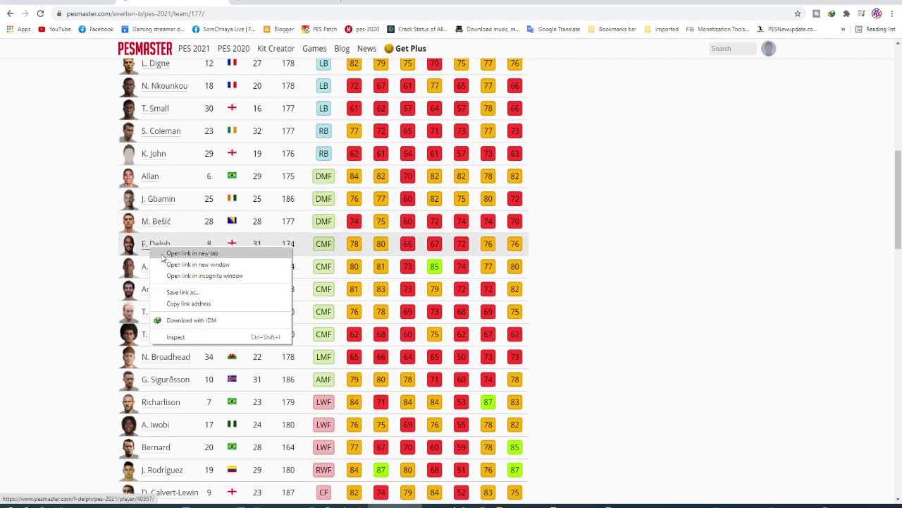
{"action": "left_click", "coordinate": [674, 258]}
{"action": "scroll", "coordinate": [204, 265], "scroll_direction": "up", "scroll_amount": 1}
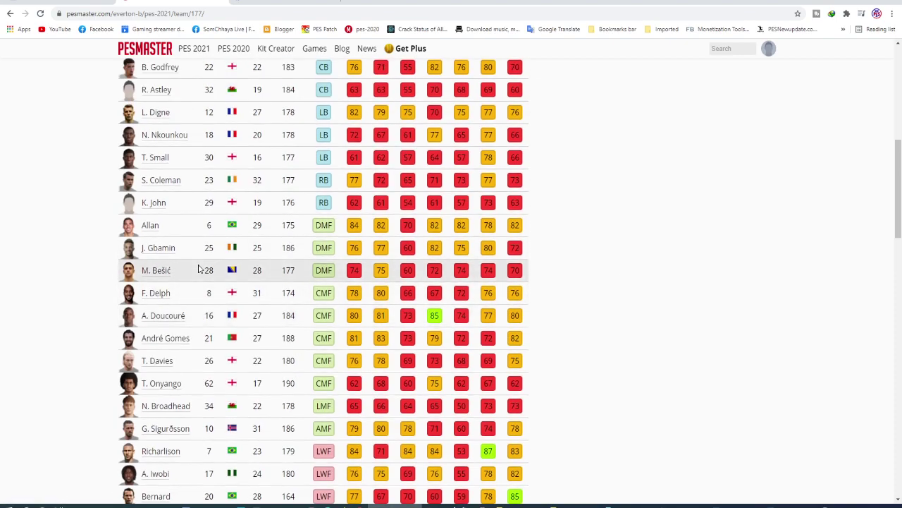
{"action": "scroll", "coordinate": [199, 268], "scroll_direction": "up", "scroll_amount": 2}
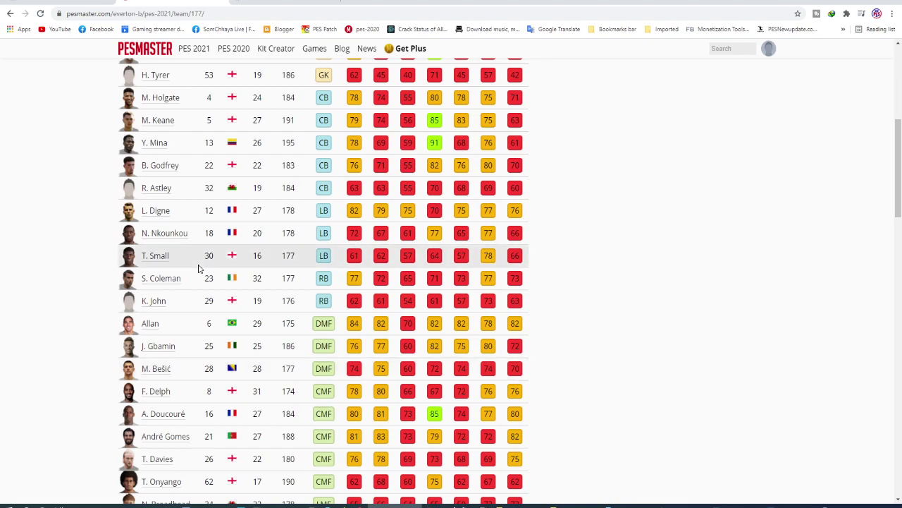
{"action": "scroll", "coordinate": [199, 268], "scroll_direction": "up", "scroll_amount": 1}
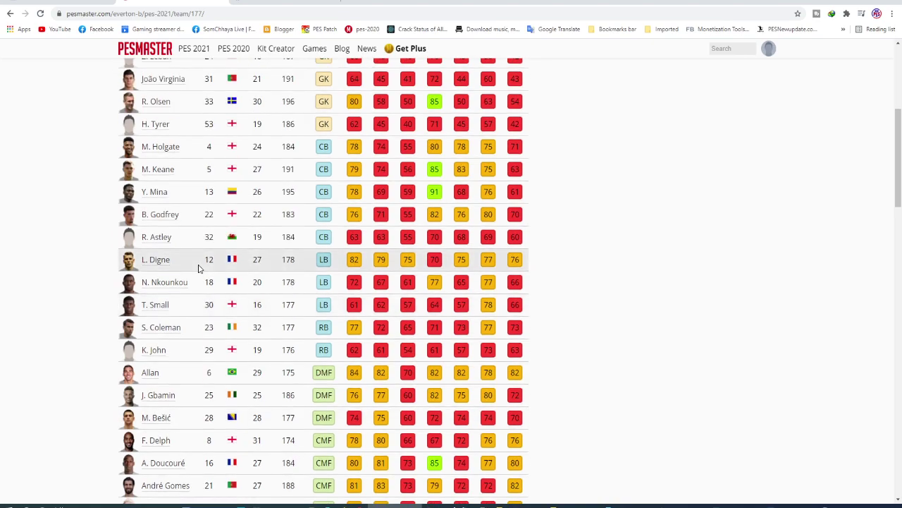
{"action": "scroll", "coordinate": [198, 268], "scroll_direction": "up", "scroll_amount": 1}
{"action": "scroll", "coordinate": [198, 267], "scroll_direction": "down", "scroll_amount": 1}
{"action": "scroll", "coordinate": [183, 317], "scroll_direction": "down", "scroll_amount": 1}
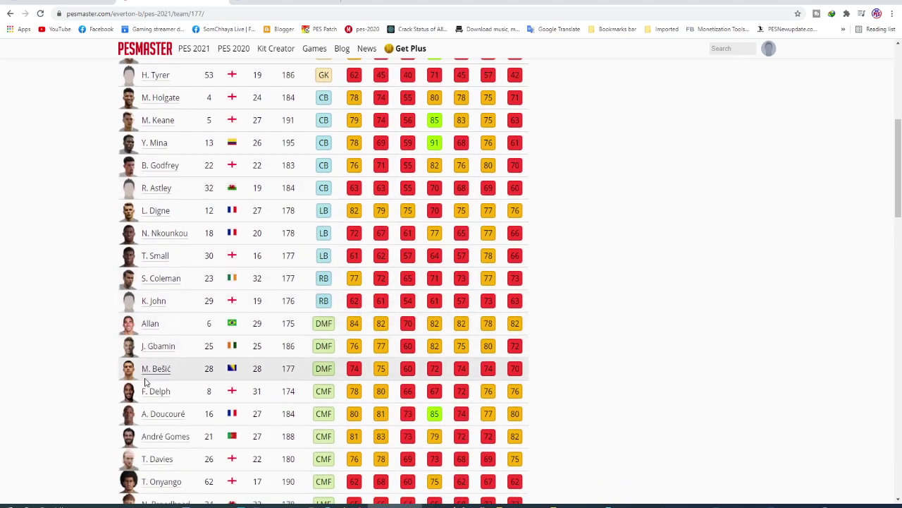
- Open the number 8 midfielder's page in a new tab, view it, and return to the squad table
{"action": "right_click", "coordinate": [149, 396]}
{"action": "left_click", "coordinate": [173, 400]}
{"action": "left_click", "coordinate": [248, 6]}
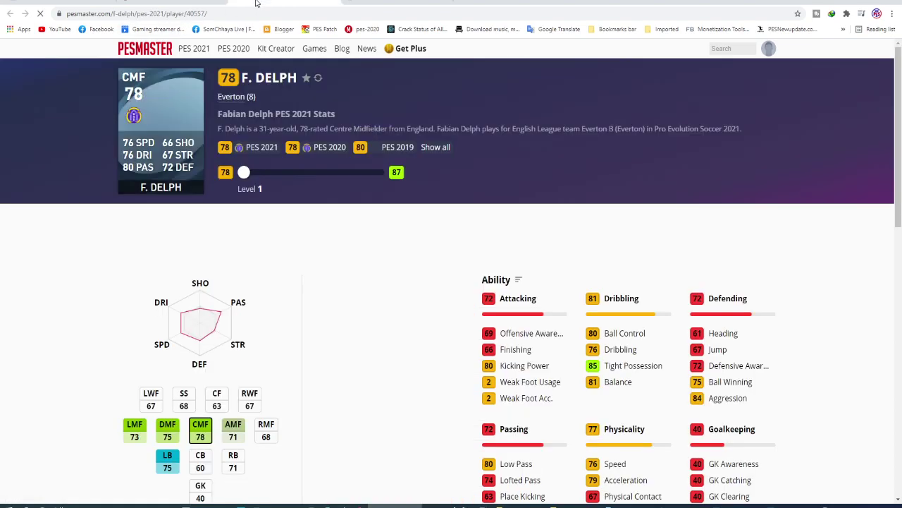
{"action": "left_click", "coordinate": [332, 3]}
- Switch the Everton squad list to PES 2020 and open the number 19 right back's page
{"action": "scroll", "coordinate": [211, 169], "scroll_direction": "up", "scroll_amount": 2}
{"action": "scroll", "coordinate": [210, 173], "scroll_direction": "up", "scroll_amount": 3}
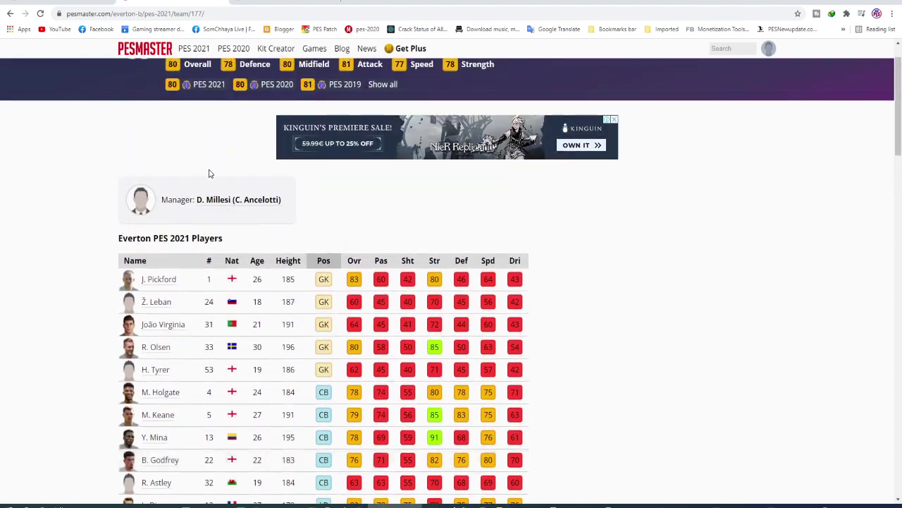
{"action": "scroll", "coordinate": [246, 141], "scroll_direction": "up", "scroll_amount": 1}
{"action": "left_click", "coordinate": [256, 134]}
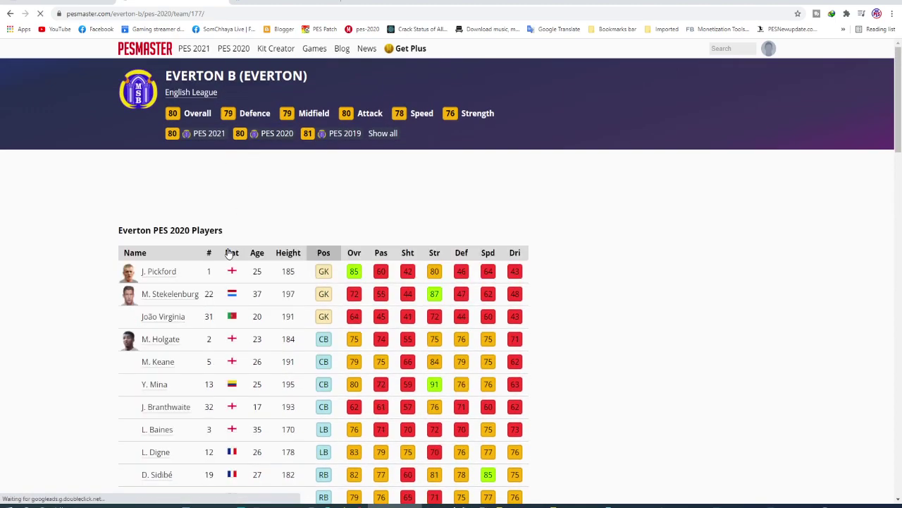
{"action": "scroll", "coordinate": [169, 267], "scroll_direction": "down", "scroll_amount": 1}
{"action": "scroll", "coordinate": [152, 282], "scroll_direction": "down", "scroll_amount": 2}
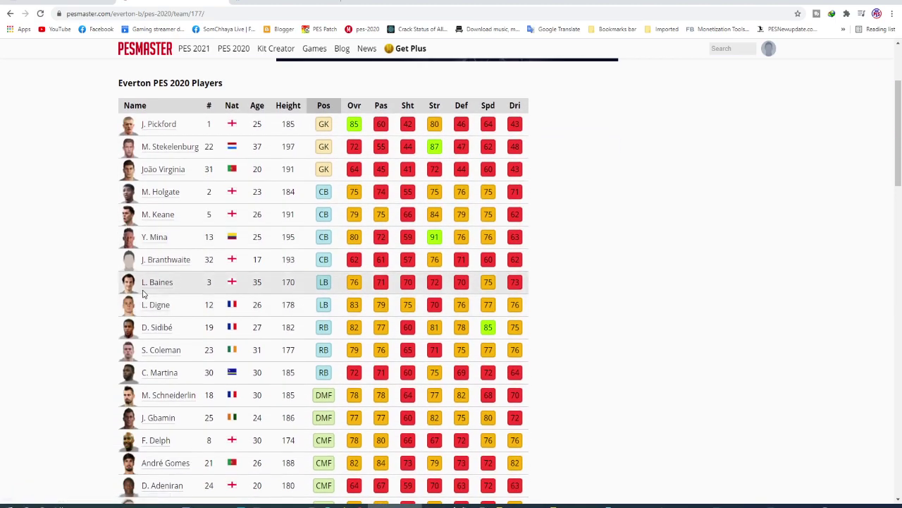
{"action": "scroll", "coordinate": [144, 295], "scroll_direction": "down", "scroll_amount": 1}
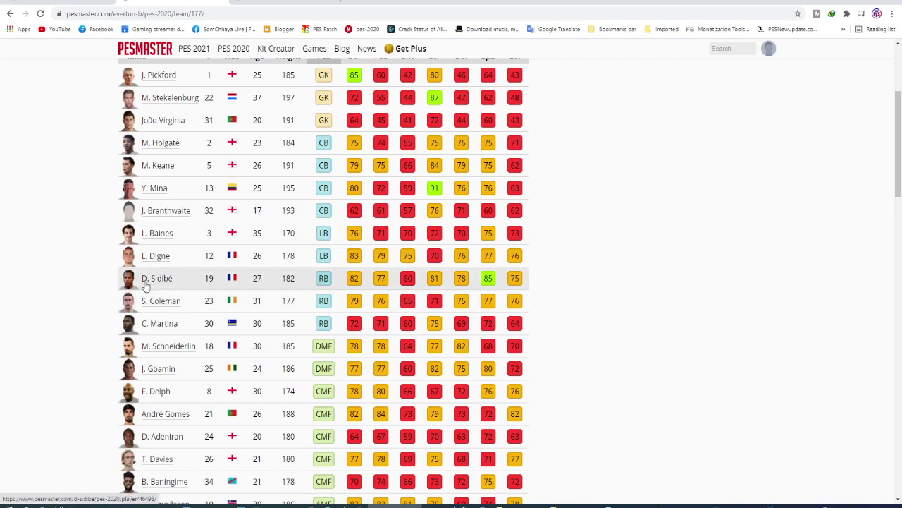
{"action": "left_click", "coordinate": [145, 282]}
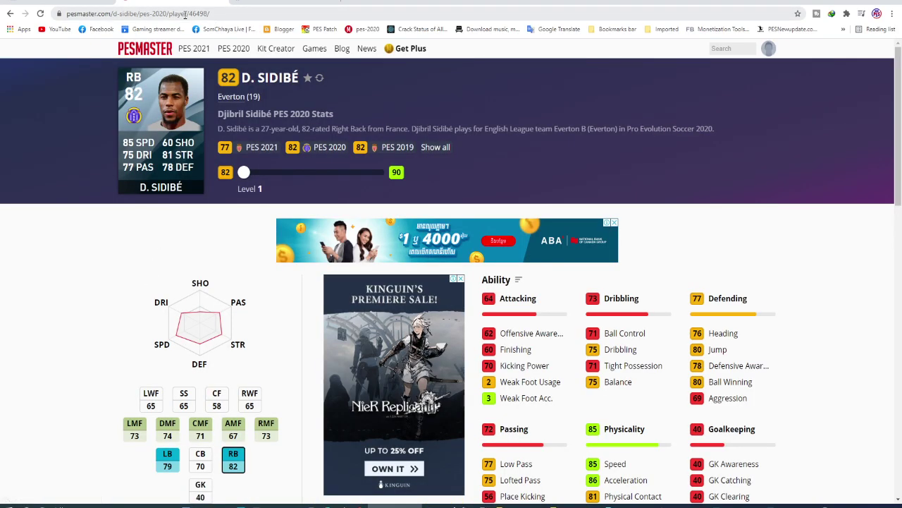
- Copy player ID 46498 from the page address and bring the folder search window forward
{"action": "left_click_drag", "start_coordinate": [191, 14], "coordinate": [208, 15]}
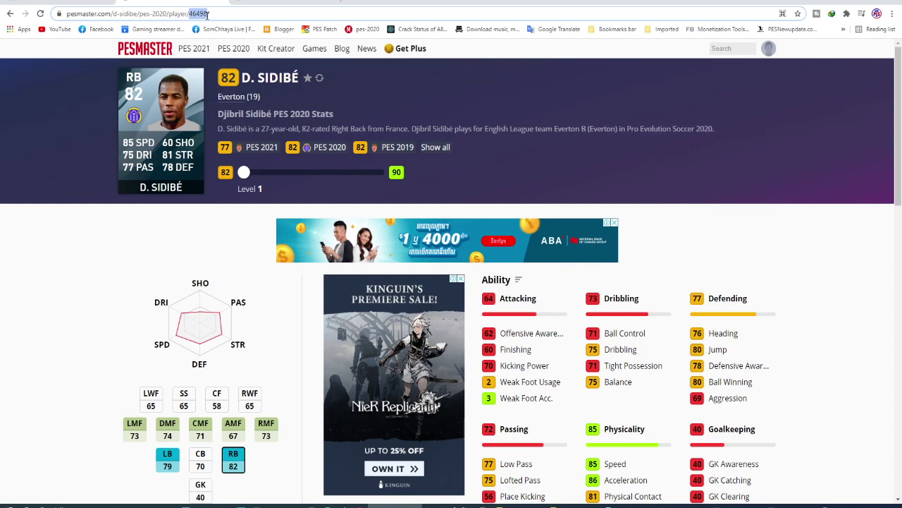
{"action": "right_click", "coordinate": [232, 14]}
{"action": "left_click", "coordinate": [256, 69]}
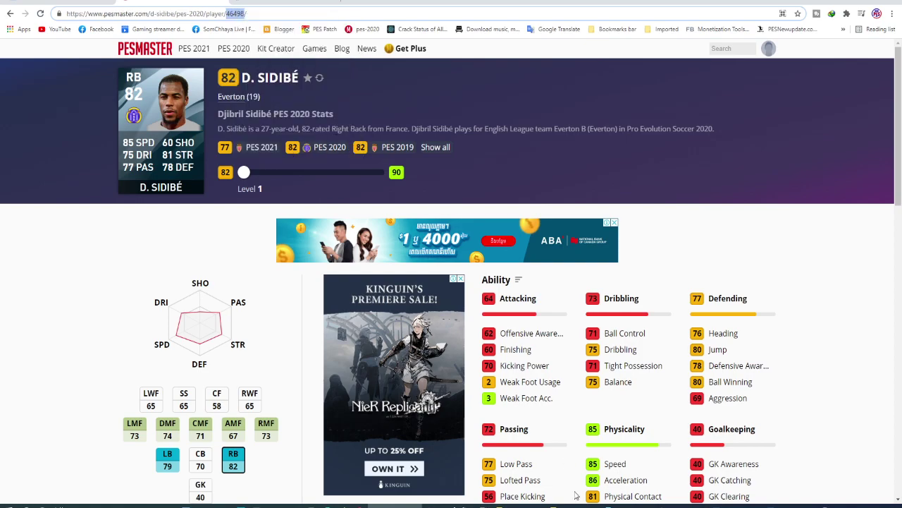
{"action": "left_click", "coordinate": [577, 496]}
- Search face2021 for 46498 and open its sourceimages > #windx11 folder
{"action": "left_click", "coordinate": [548, 70]}
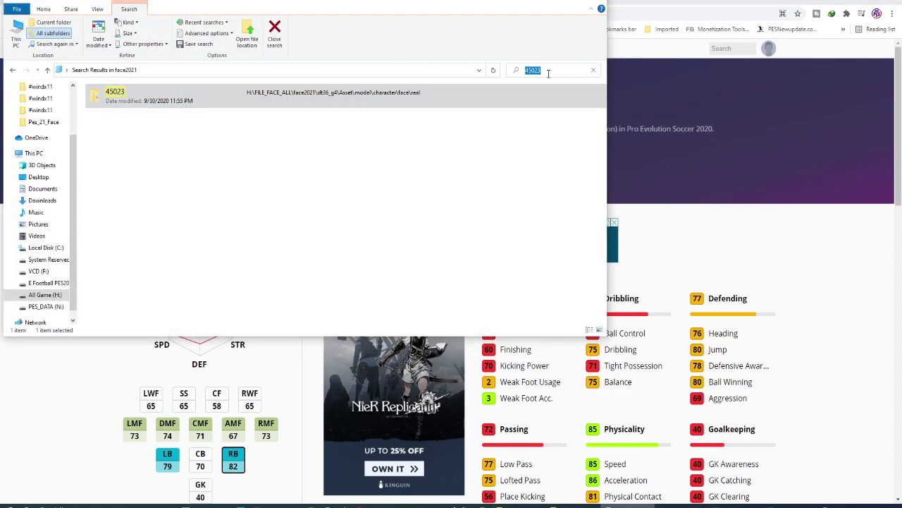
{"action": "right_click", "coordinate": [548, 73]}
{"action": "left_click", "coordinate": [544, 116]}
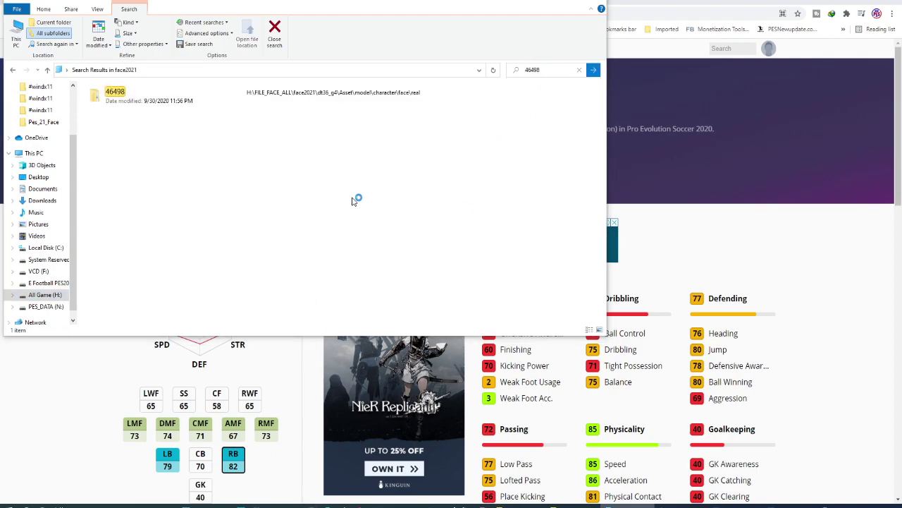
{"action": "double_click", "coordinate": [113, 92]}
{"action": "double_click", "coordinate": [121, 110]}
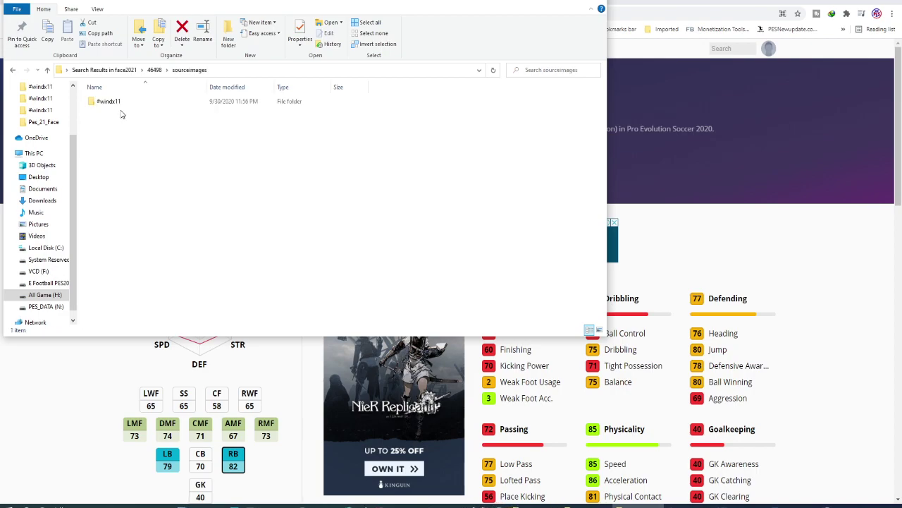
{"action": "double_click", "coordinate": [117, 103]}
- Convert face_bsm_alp.ftex to DDS with the Ftex Converter and open face_bsm_alp.dds in Photoshop
{"action": "left_click", "coordinate": [319, 505]}
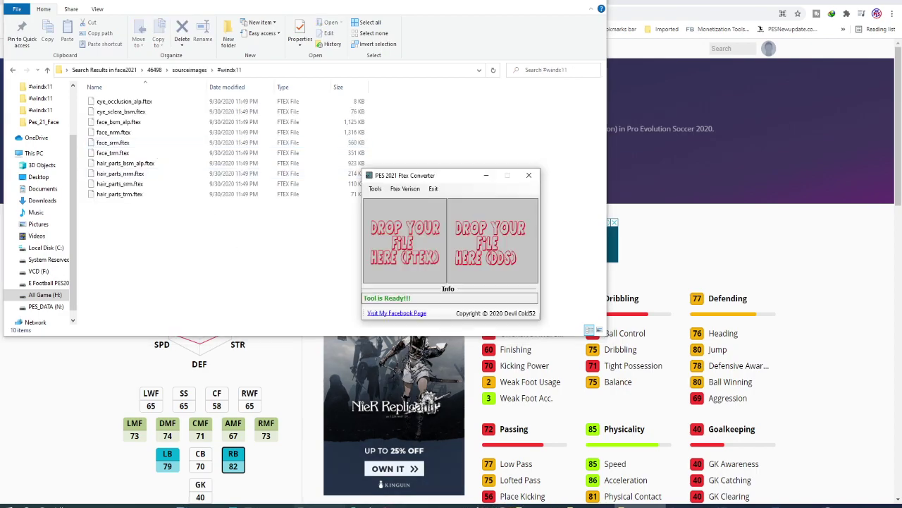
{"action": "left_click_drag", "start_coordinate": [359, 202], "coordinate": [397, 246]}
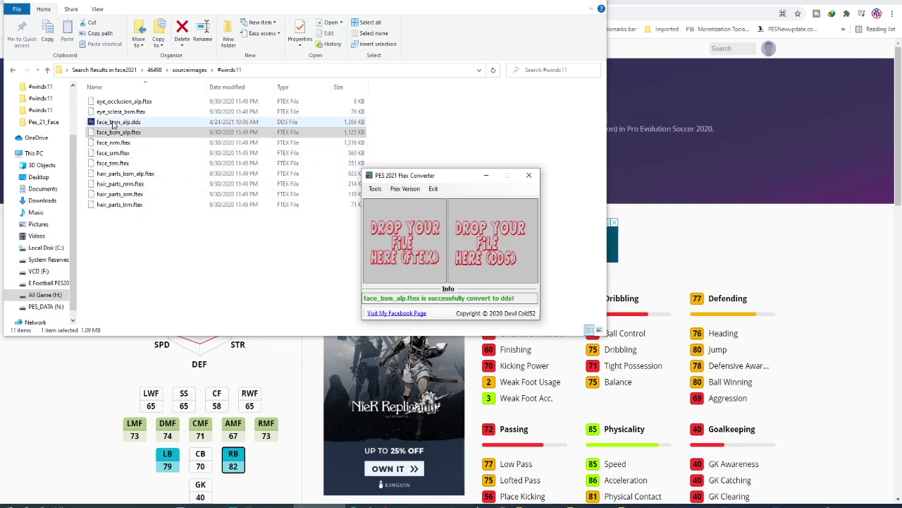
{"action": "double_click", "coordinate": [117, 121]}
- Load the lighter face DDS with its alpha channel and resize it to 2048 pixels
{"action": "left_click", "coordinate": [439, 162]}
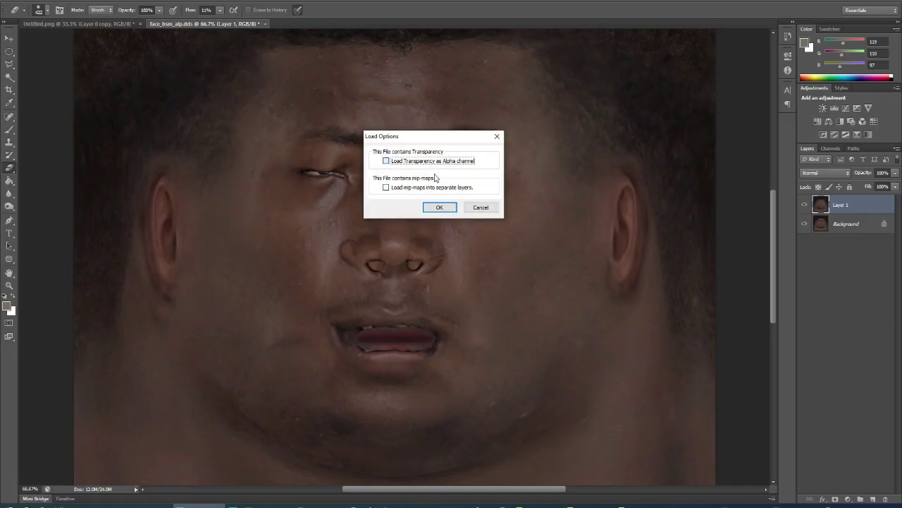
{"action": "left_click", "coordinate": [439, 207]}
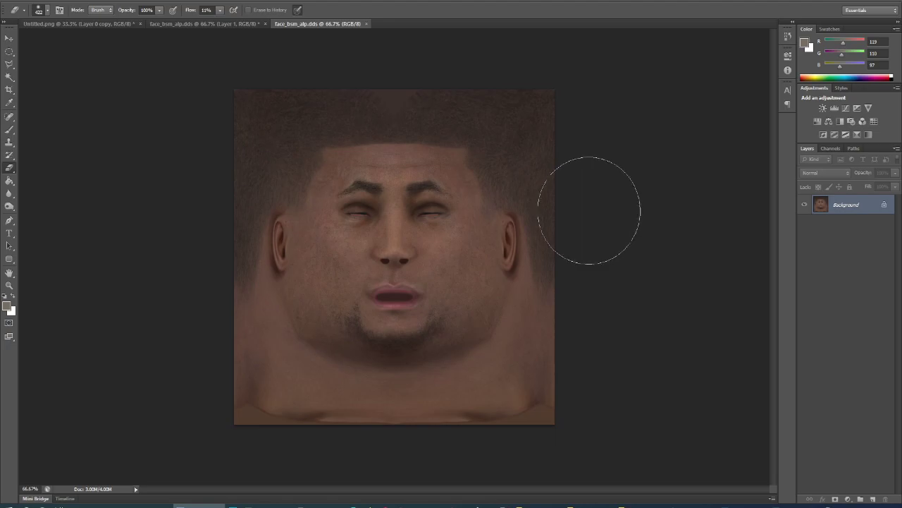
{"action": "left_click", "coordinate": [63, 1]}
{"action": "left_click", "coordinate": [89, 66]}
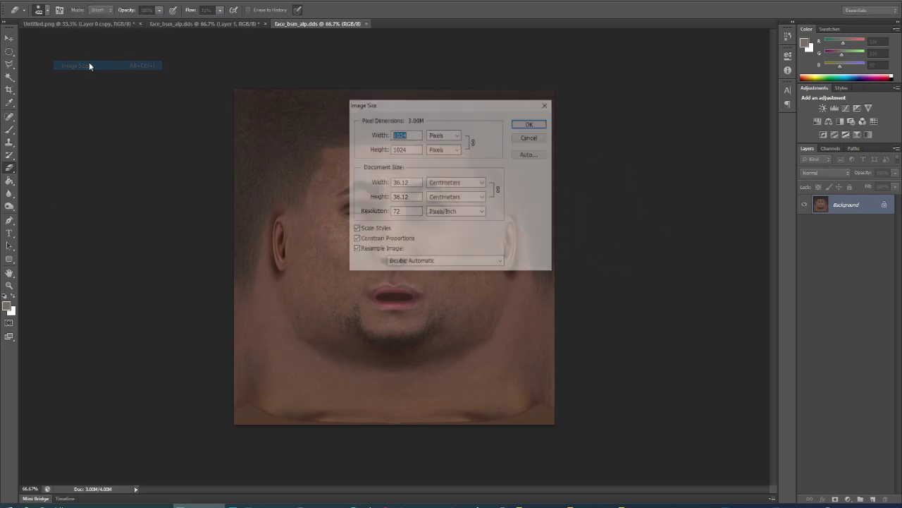
{"action": "type", "text": "2048"}
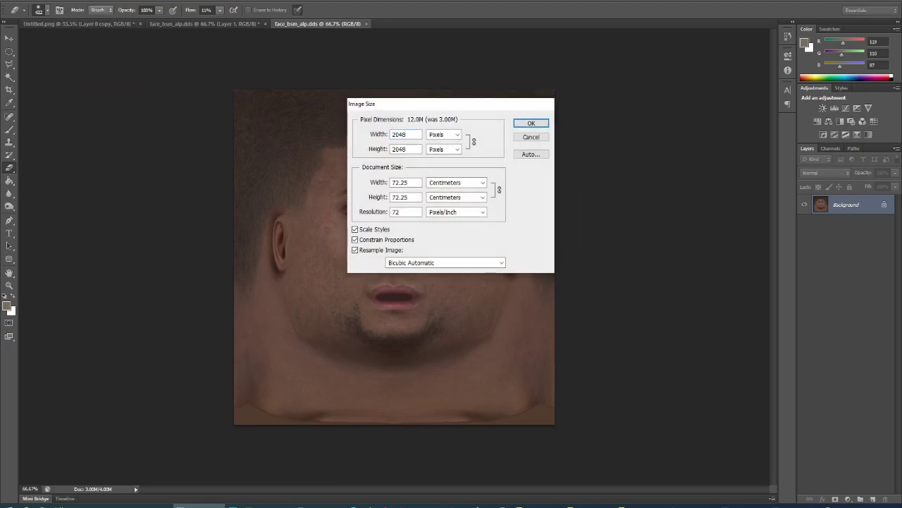
{"action": "key", "text": "Return"}
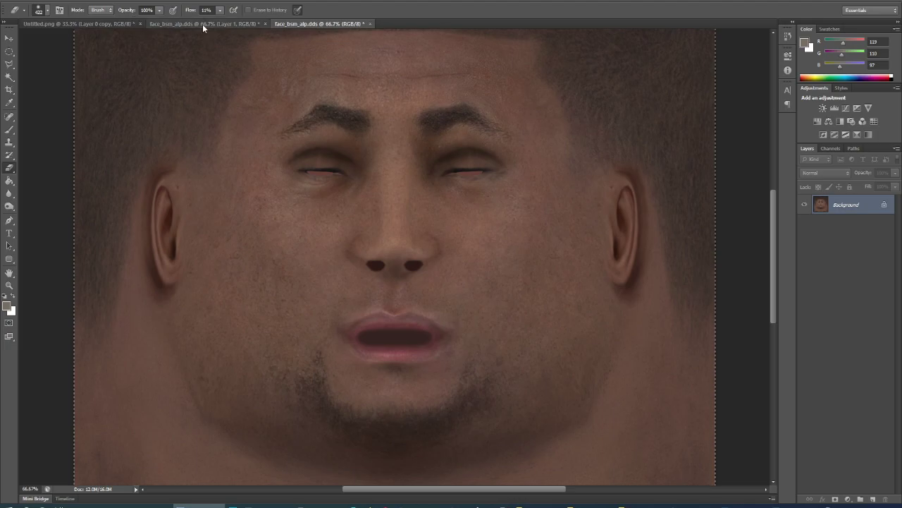
- Paste the lighter face into the dark face document as Layer 2, below Layer 1
{"action": "left_click", "coordinate": [202, 24]}
{"action": "left_click", "coordinate": [9, 285]}
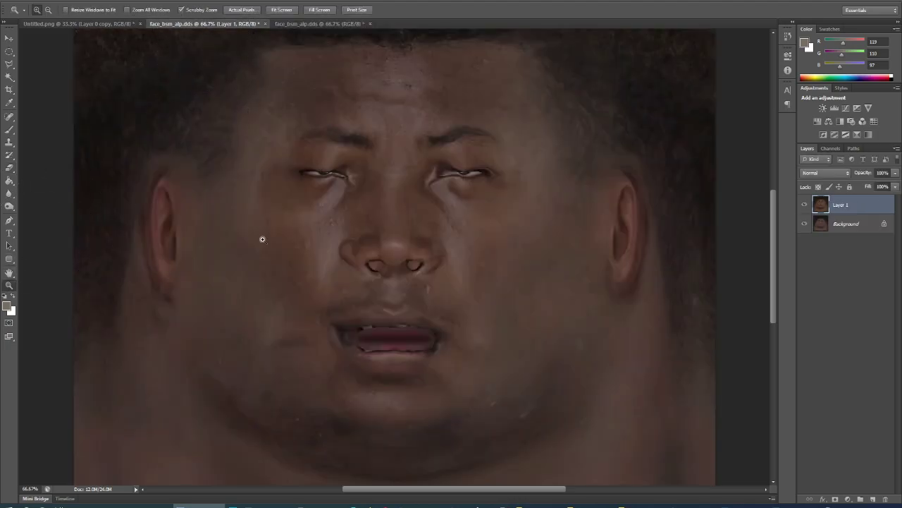
{"action": "right_click", "coordinate": [299, 229]}
{"action": "left_click", "coordinate": [324, 237]}
{"action": "key", "text": "ctrl+shift+alt+n"}
{"action": "key", "text": "ctrl+v"}
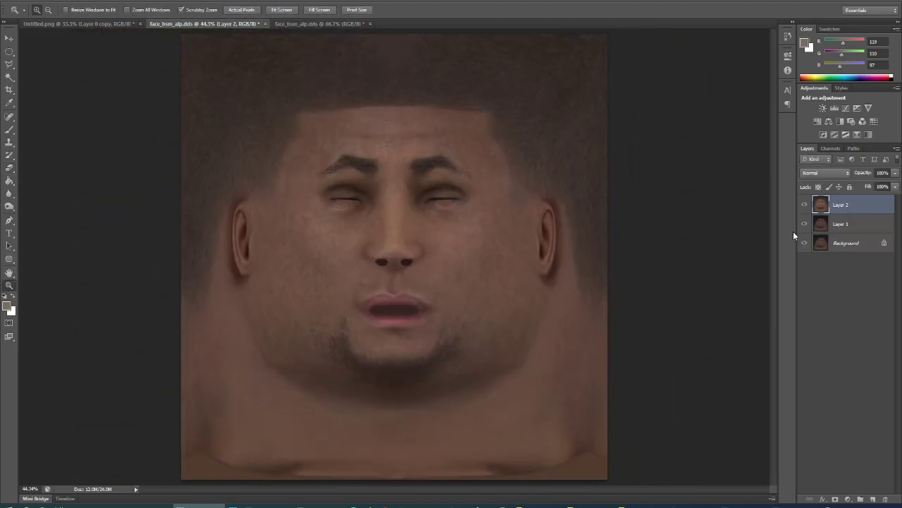
{"action": "left_click_drag", "start_coordinate": [831, 214], "coordinate": [822, 231]}
- Match Layer 1's colour to face_bsm_alp.dds Layer 2 using Match Color
{"action": "left_click", "coordinate": [830, 210]}
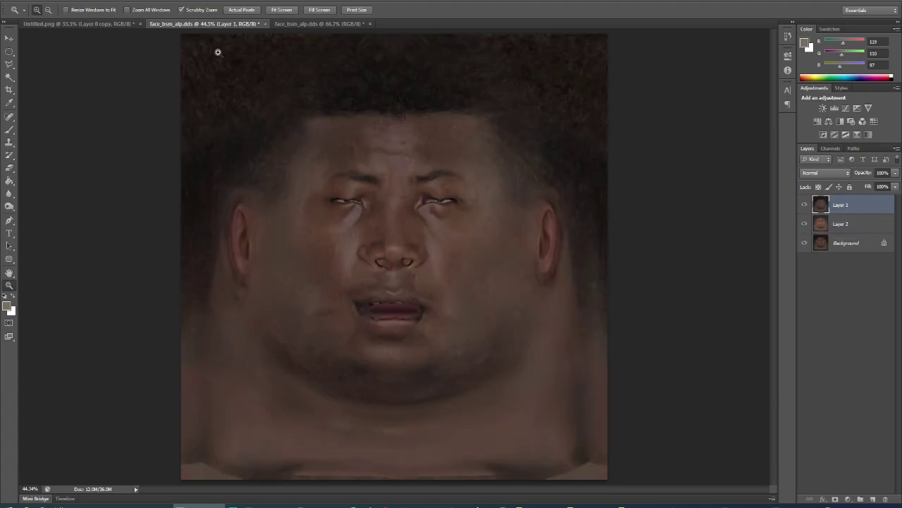
{"action": "left_click", "coordinate": [65, 2]}
{"action": "mouse_move", "coordinate": [77, 19]}
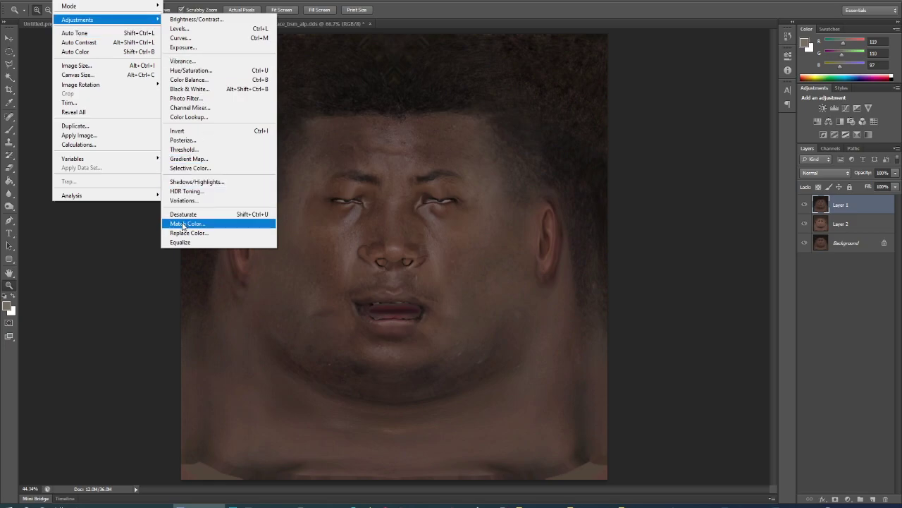
{"action": "left_click", "coordinate": [184, 225]}
{"action": "left_click", "coordinate": [568, 292]}
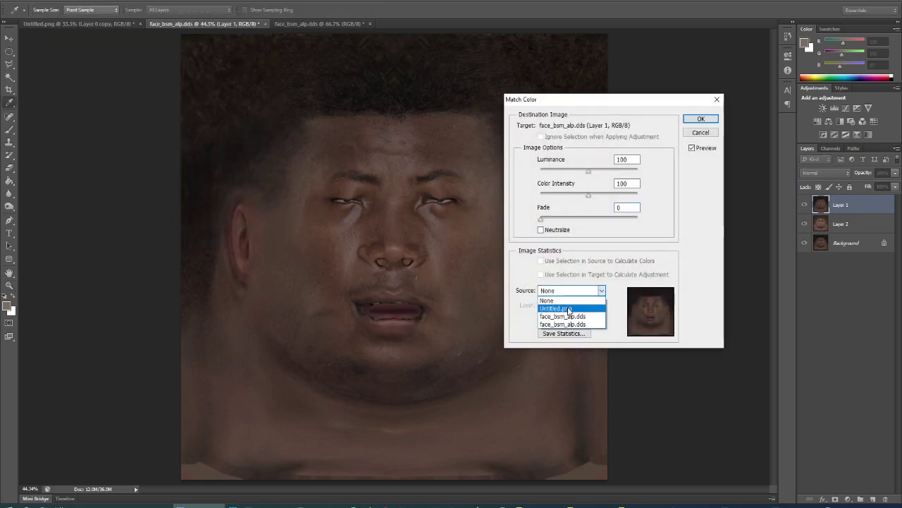
{"action": "left_click", "coordinate": [569, 309]}
{"action": "left_click", "coordinate": [568, 304]}
{"action": "left_click", "coordinate": [569, 312]}
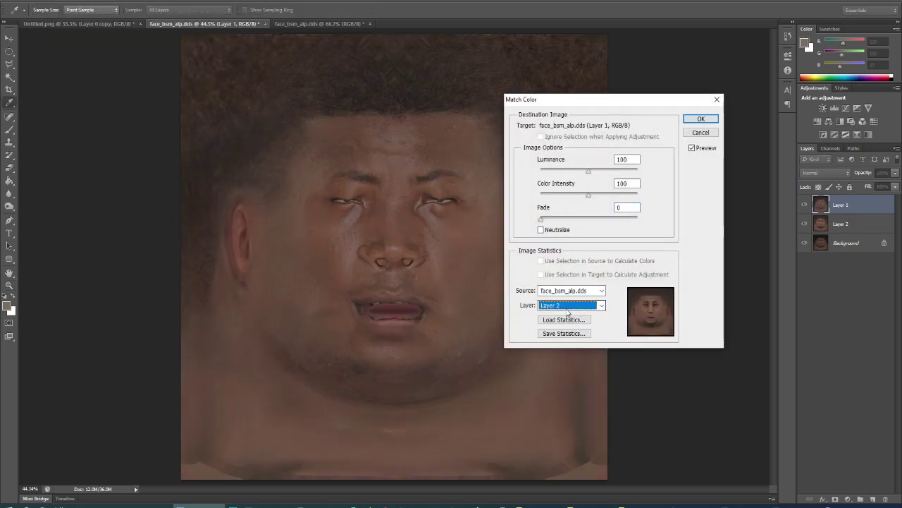
{"action": "key", "text": "Return"}
- Erase Layer 1's top hair, left temple and left jaw with the Eraser at 100% flow
{"action": "key", "text": "z"}
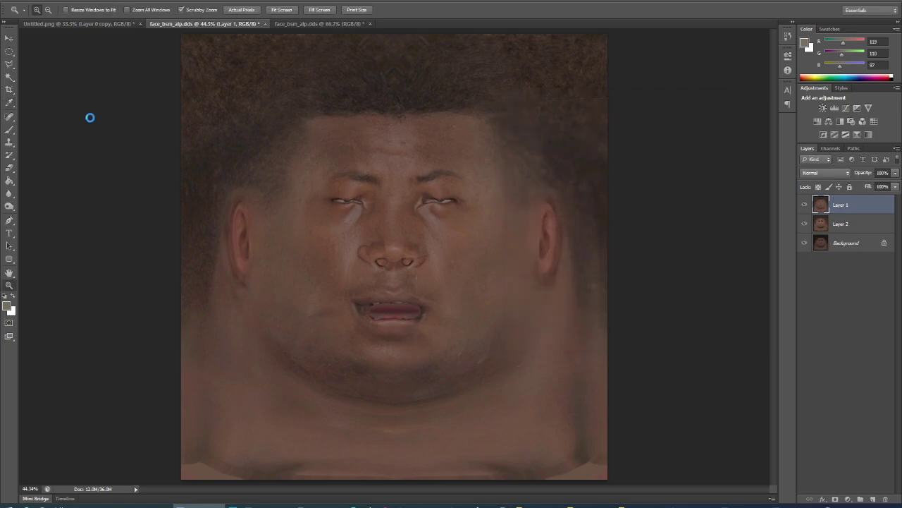
{"action": "left_click", "coordinate": [11, 169]}
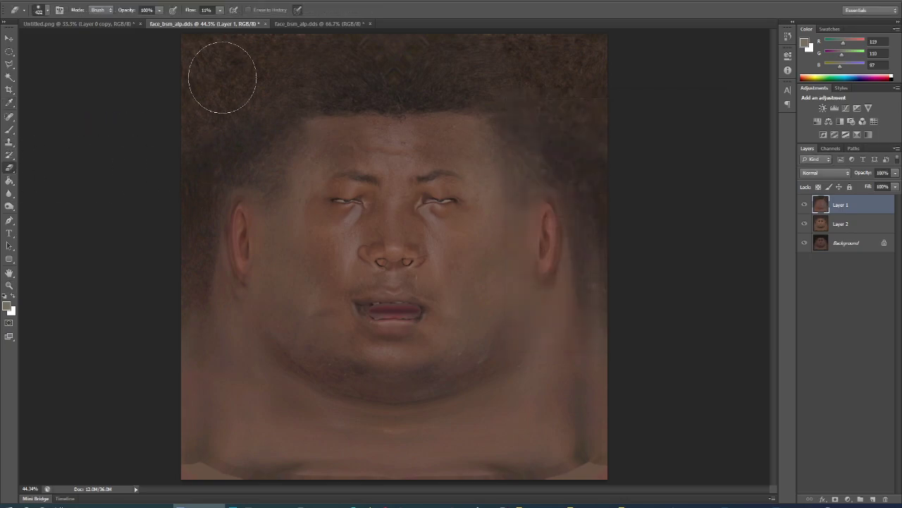
{"action": "left_click_drag", "start_coordinate": [218, 9], "coordinate": [266, 23]}
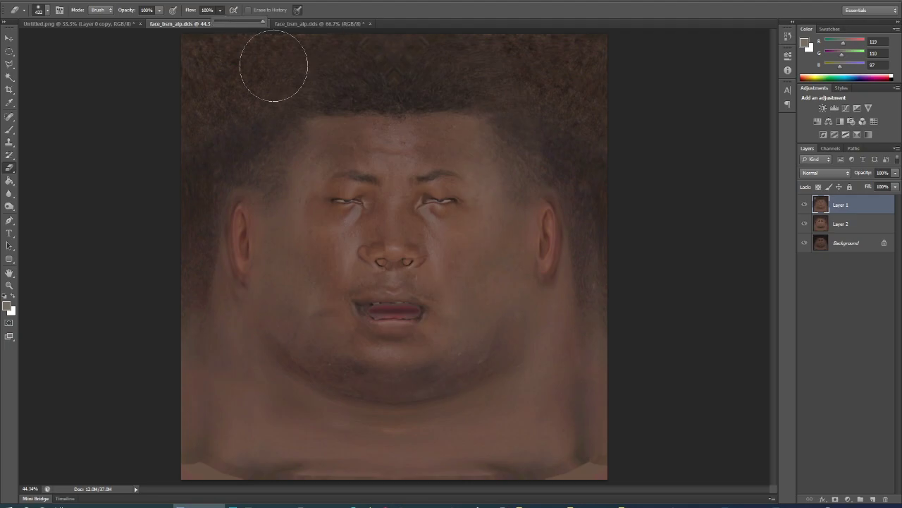
{"action": "mouse_move", "coordinate": [402, 78]}
{"action": "left_mouse_down"}
{"action": "mouse_move", "coordinate": [373, 87]}
{"action": "mouse_move", "coordinate": [489, 100]}
{"action": "mouse_move", "coordinate": [515, 129]}
{"action": "mouse_move", "coordinate": [580, 252]}
{"action": "mouse_move", "coordinate": [595, 77]}
{"action": "mouse_move", "coordinate": [585, 195]}
{"action": "mouse_move", "coordinate": [612, 48]}
{"action": "left_mouse_up"}
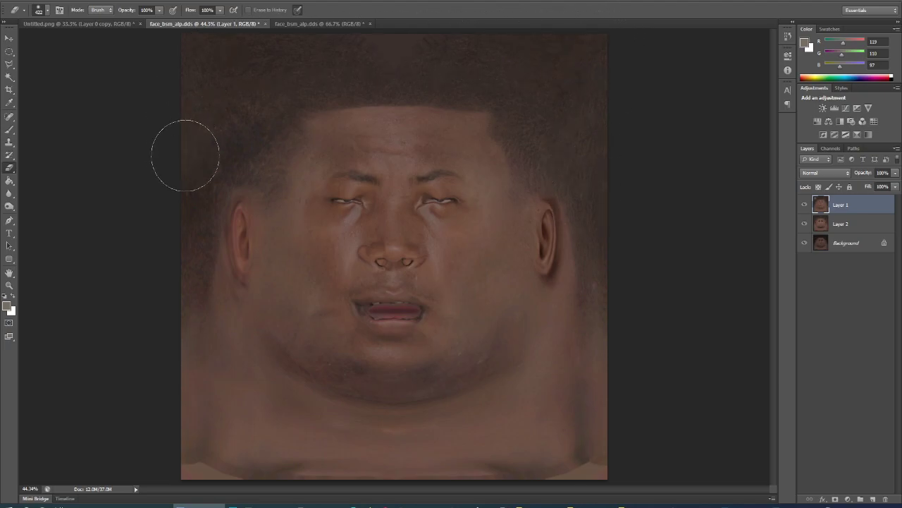
{"action": "mouse_move", "coordinate": [183, 153]}
{"action": "left_mouse_down"}
{"action": "mouse_move", "coordinate": [258, 141]}
{"action": "mouse_move", "coordinate": [196, 261]}
{"action": "mouse_move", "coordinate": [211, 276]}
{"action": "mouse_move", "coordinate": [195, 437]}
{"action": "mouse_move", "coordinate": [215, 346]}
{"action": "mouse_move", "coordinate": [211, 463]}
{"action": "mouse_move", "coordinate": [343, 484]}
{"action": "mouse_move", "coordinate": [595, 423]}
{"action": "mouse_move", "coordinate": [570, 432]}
{"action": "mouse_move", "coordinate": [588, 237]}
{"action": "mouse_move", "coordinate": [558, 440]}
{"action": "mouse_move", "coordinate": [569, 380]}
{"action": "mouse_move", "coordinate": [435, 472]}
{"action": "left_mouse_up"}
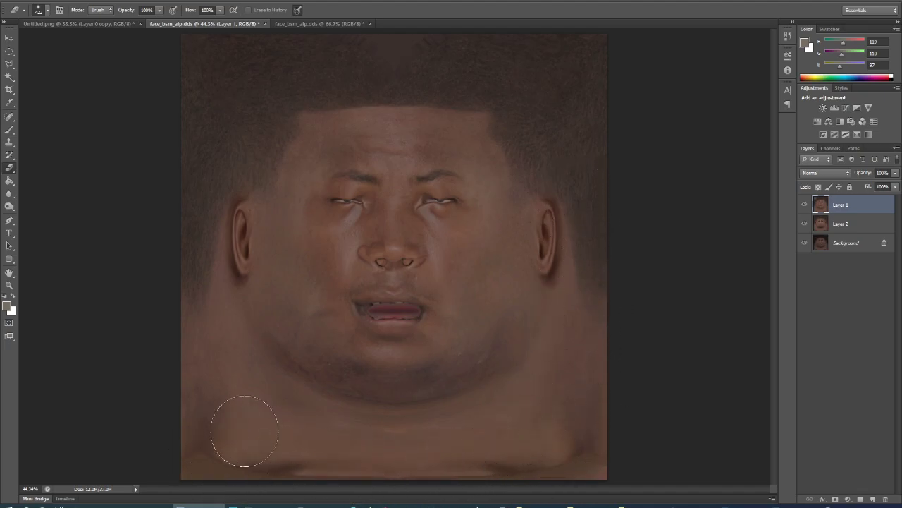
{"action": "mouse_move", "coordinate": [244, 431]}
{"action": "left_mouse_down"}
{"action": "mouse_move", "coordinate": [191, 369]}
{"action": "mouse_move", "coordinate": [228, 195]}
{"action": "mouse_move", "coordinate": [222, 364]}
{"action": "left_mouse_up"}
- Merge Layer 1 and Layer 2 into a single layer
{"action": "left_click", "coordinate": [832, 225], "text": "shift"}
{"action": "key", "text": "ctrl+e"}
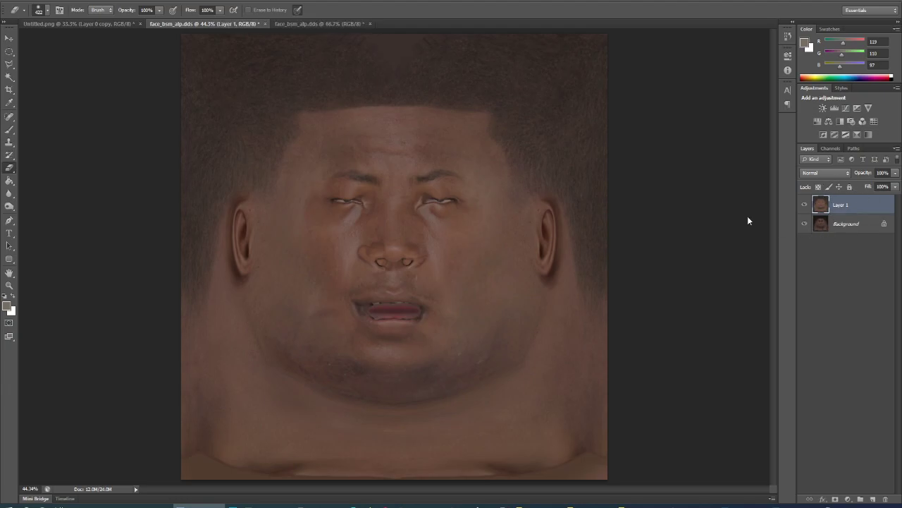
{"action": "key", "text": "ctrl+shift+s"}
- Overwrite face_bsm_alp.dds as D3D/DDS, then erase more hair near the top-right hairline
{"action": "left_click", "coordinate": [175, 48]}
{"action": "left_click", "coordinate": [162, 381]}
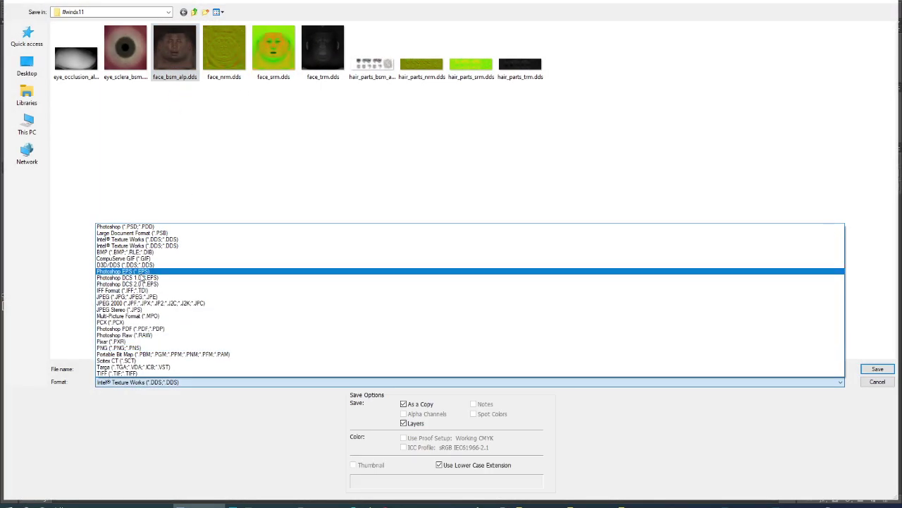
{"action": "left_click", "coordinate": [141, 265]}
{"action": "left_click", "coordinate": [879, 369]}
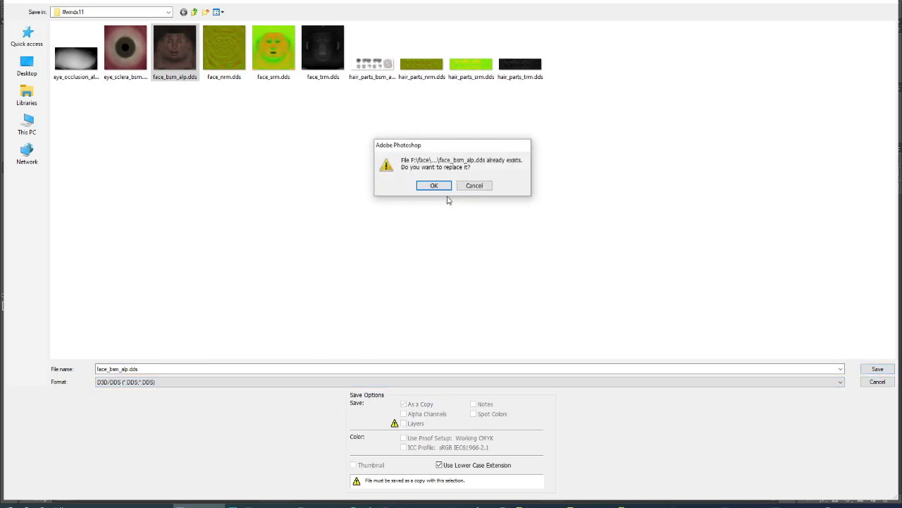
{"action": "left_click", "coordinate": [443, 187]}
{"action": "left_click", "coordinate": [500, 121]}
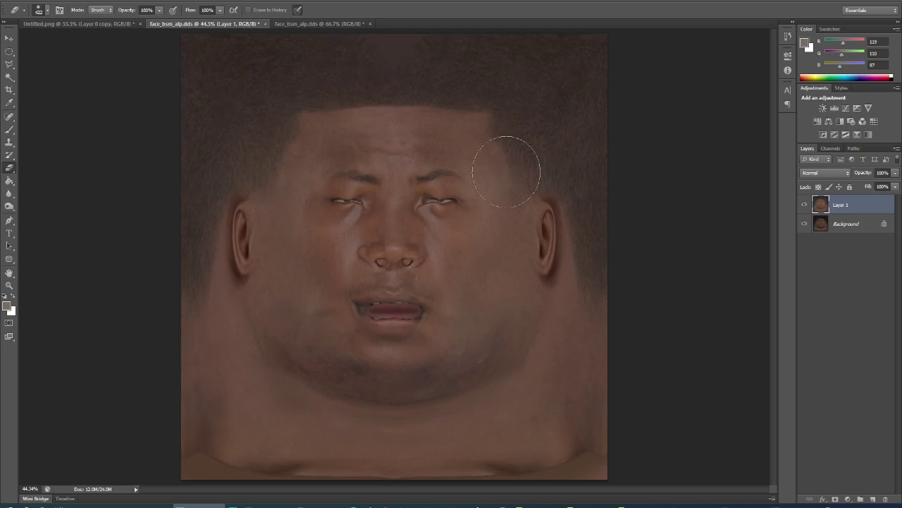
{"action": "left_click_drag", "start_coordinate": [506, 172], "coordinate": [526, 145]}
- Open 45023 > sourceimages > #windx11 and drag face_bsm_alp.dds onto the PES18 Ftex Converter
{"action": "left_click", "coordinate": [603, 502]}
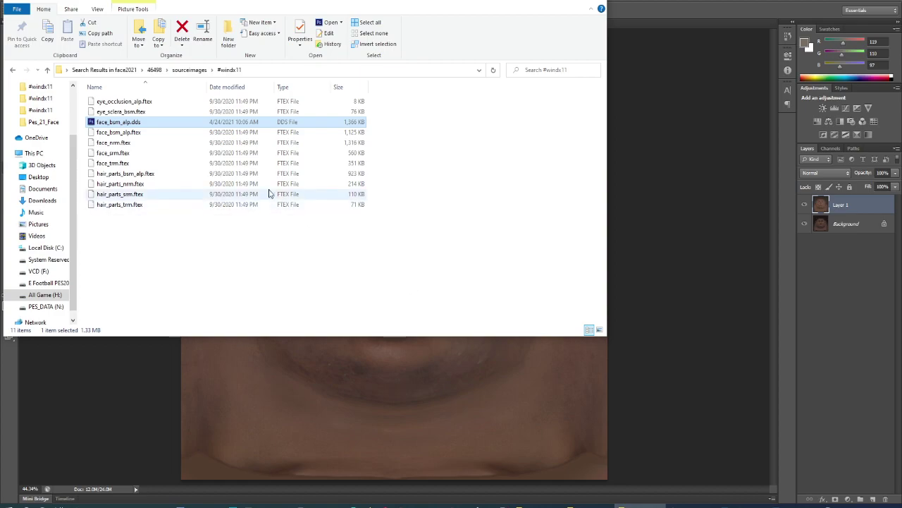
{"action": "left_click", "coordinate": [522, 504]}
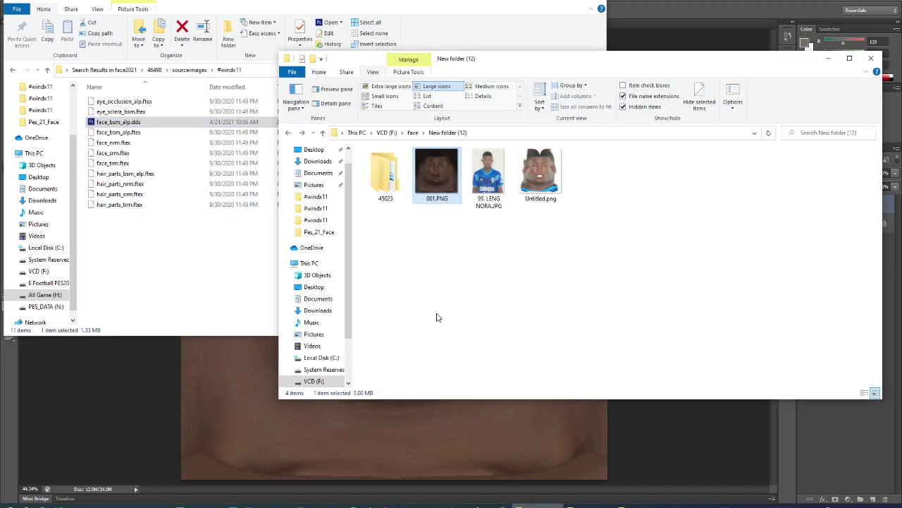
{"action": "double_click", "coordinate": [386, 172]}
{"action": "left_click", "coordinate": [387, 178]}
{"action": "double_click", "coordinate": [386, 177]}
{"action": "double_click", "coordinate": [387, 165]}
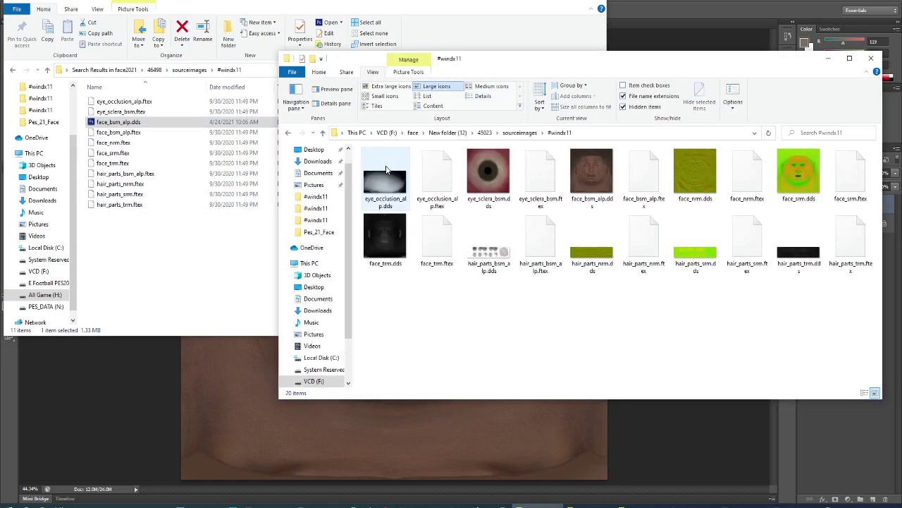
{"action": "left_click_drag", "start_coordinate": [592, 173], "coordinate": [185, 190]}
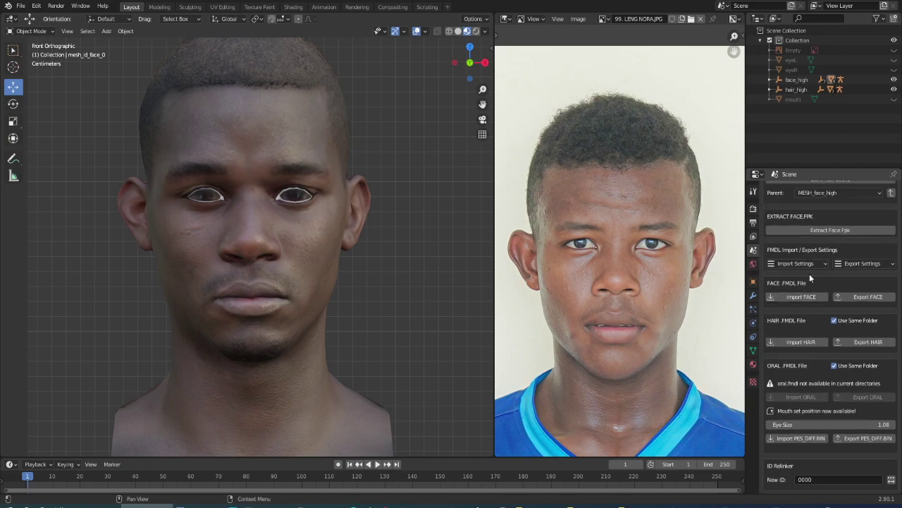
- Start a new scene, extract face.fpk, and view the updated head from the front
{"action": "scroll", "coordinate": [837, 232], "scroll_direction": "up", "scroll_amount": 2}
{"action": "left_click", "coordinate": [837, 215]}
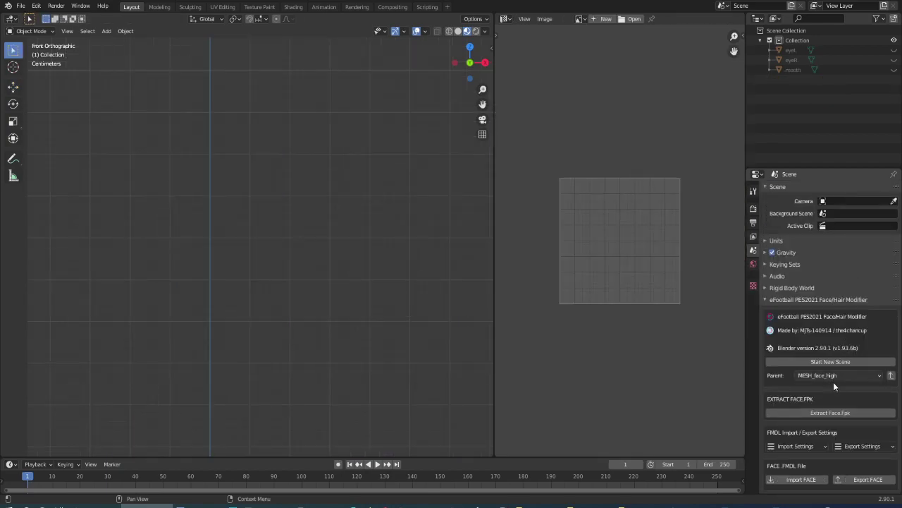
{"action": "left_click", "coordinate": [822, 413]}
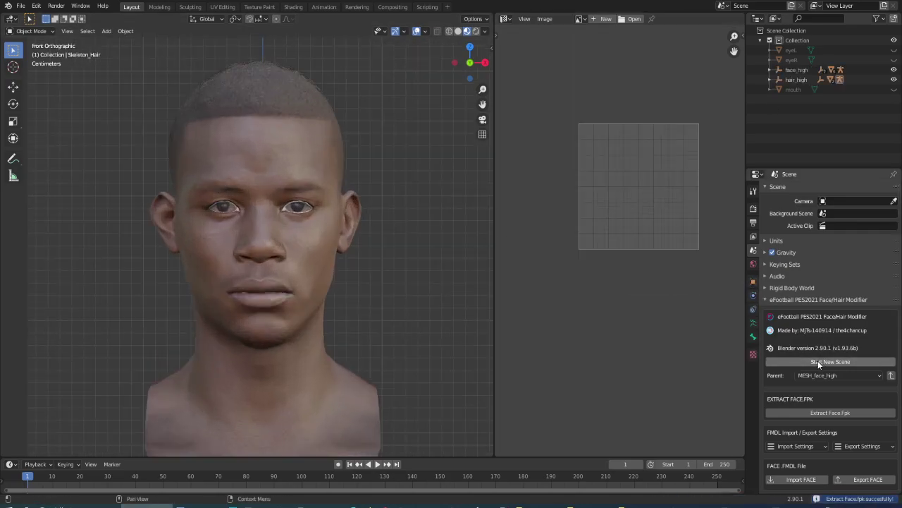
{"action": "scroll", "coordinate": [818, 360], "scroll_direction": "down", "scroll_amount": 5}
{"action": "scroll", "coordinate": [224, 181], "scroll_direction": "down", "scroll_amount": 2}
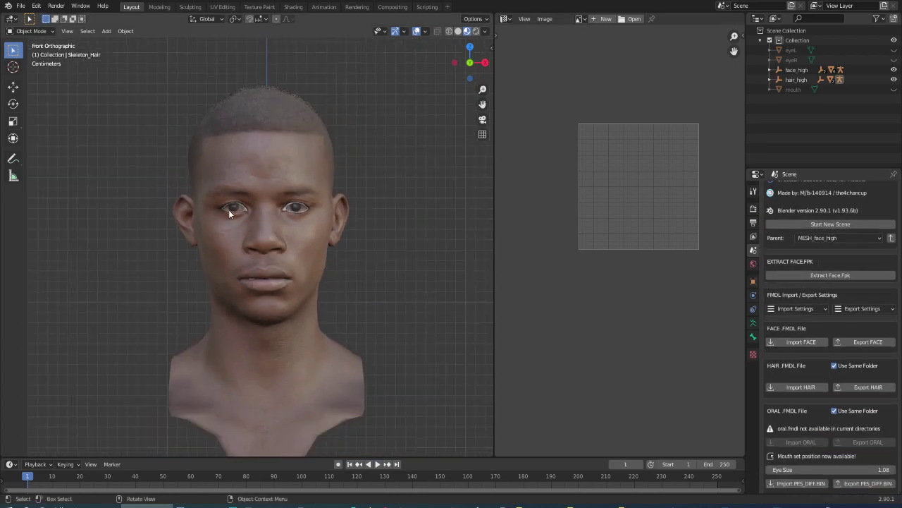
{"action": "mouse_move", "coordinate": [229, 210]}
{"action": "middle_mouse_down"}
{"action": "mouse_move", "coordinate": [358, 214]}
{"action": "mouse_move", "coordinate": [102, 215]}
{"action": "mouse_move", "coordinate": [242, 214]}
{"action": "mouse_move", "coordinate": [217, 207]}
{"action": "mouse_move", "coordinate": [222, 218]}
{"action": "middle_mouse_up"}
{"action": "key", "text": "KP_1"}
{"action": "scroll", "coordinate": [214, 211], "scroll_direction": "up", "scroll_amount": 4}
{"action": "scroll", "coordinate": [338, 212], "scroll_direction": "down", "scroll_amount": 3}
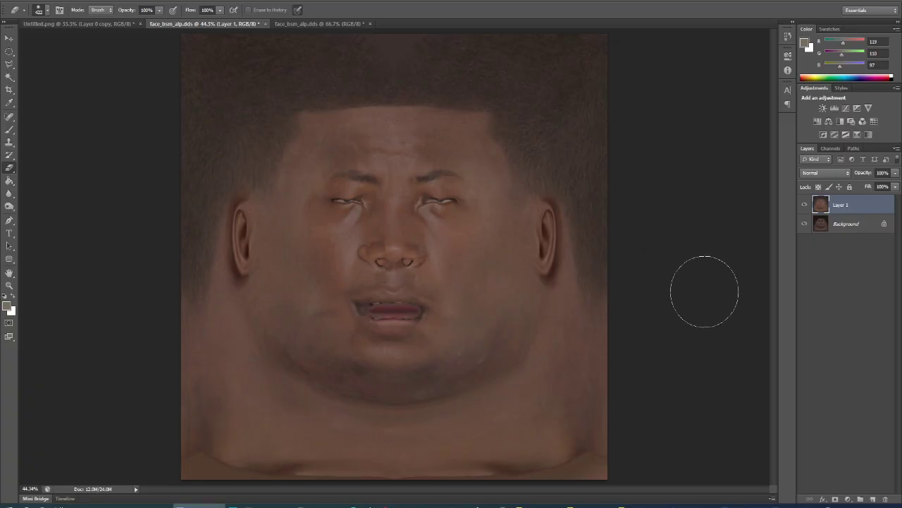
- Duplicate the face layer twice and apply the Emboss filter to the top copy
{"action": "key", "text": "ctrl+j"}
{"action": "key", "text": "ctrl+j"}
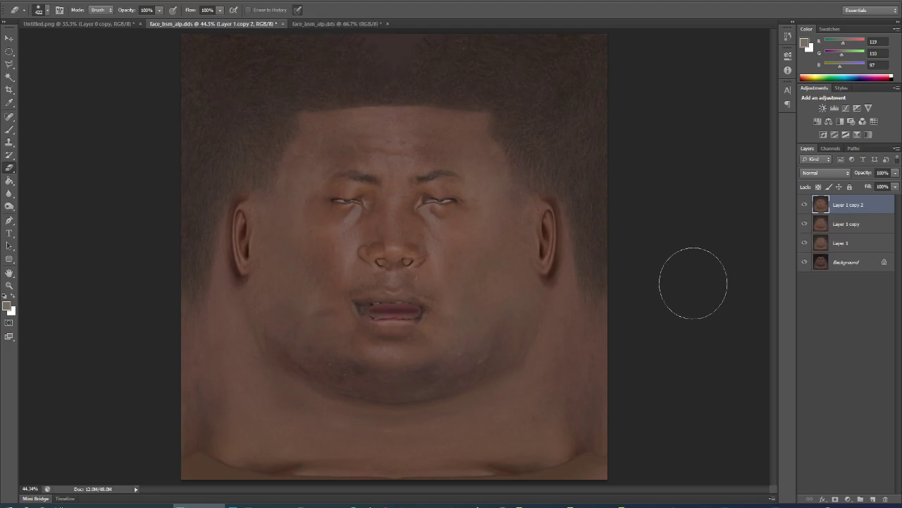
{"action": "left_click", "coordinate": [75, 2]}
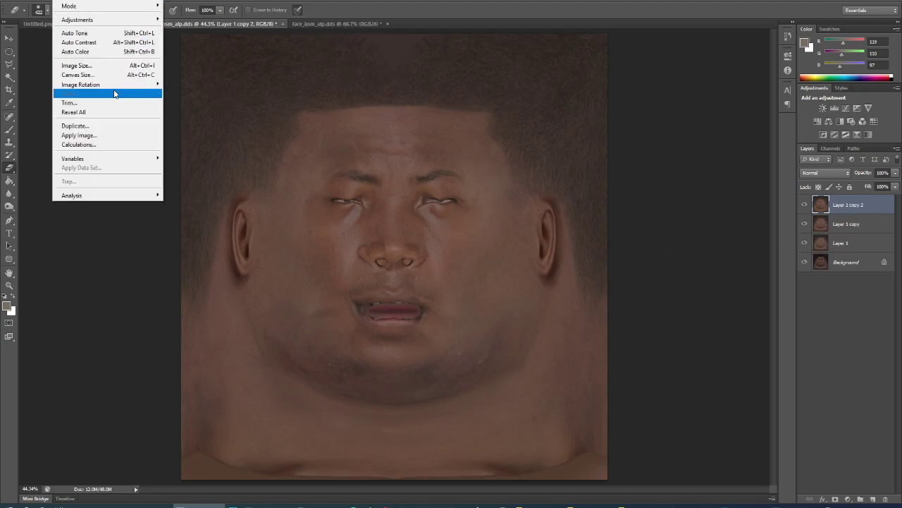
{"action": "key", "text": "Escape"}
{"action": "left_click", "coordinate": [158, 1]}
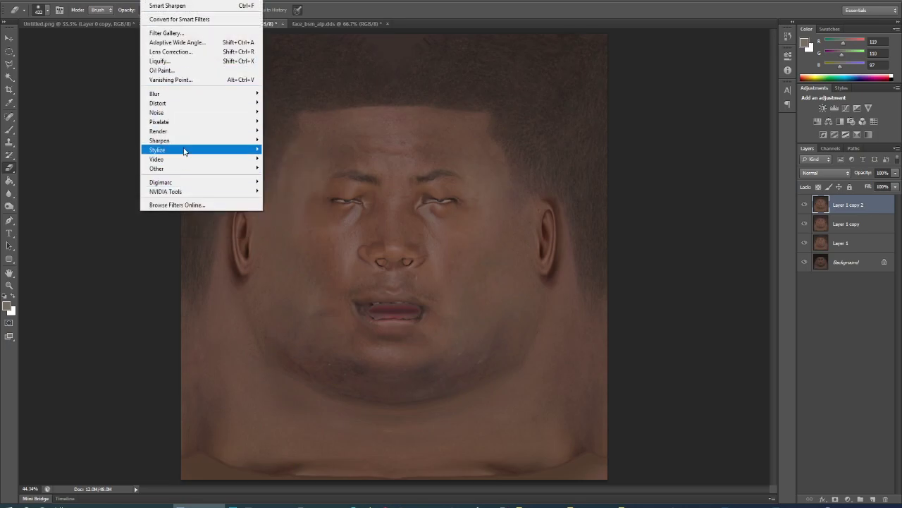
{"action": "mouse_move", "coordinate": [158, 150]}
{"action": "left_click", "coordinate": [281, 159]}
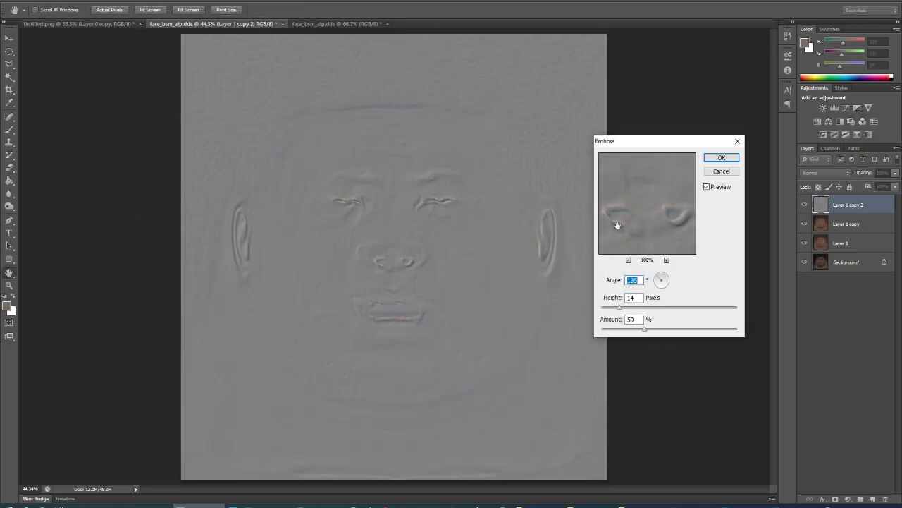
{"action": "left_click", "coordinate": [721, 157]}
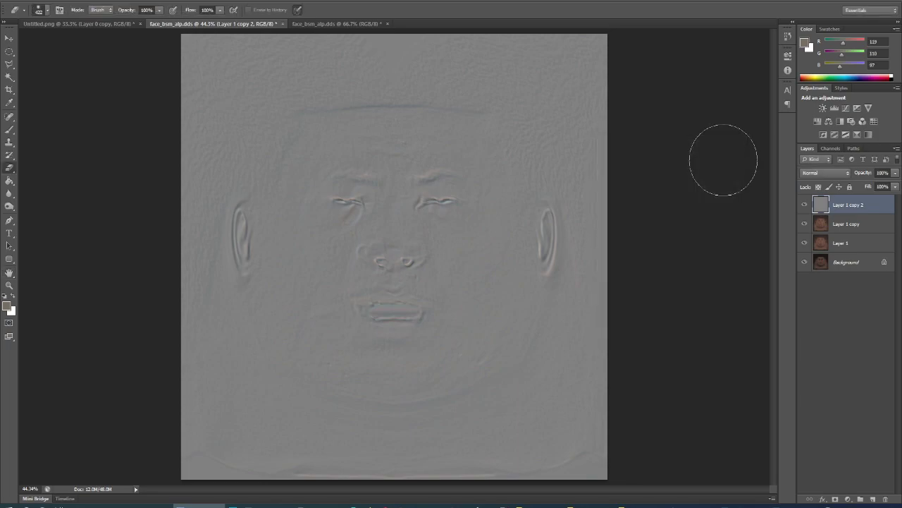
- Stamp the visible layers into a new merged Layer 2
{"action": "left_click", "coordinate": [830, 149]}
{"action": "left_click", "coordinate": [823, 182]}
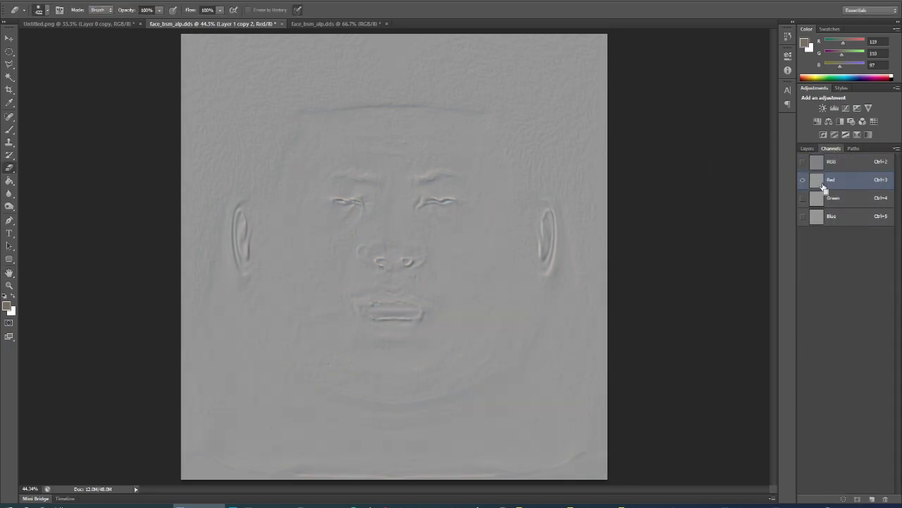
{"action": "left_click", "coordinate": [830, 161]}
{"action": "left_click", "coordinate": [808, 148]}
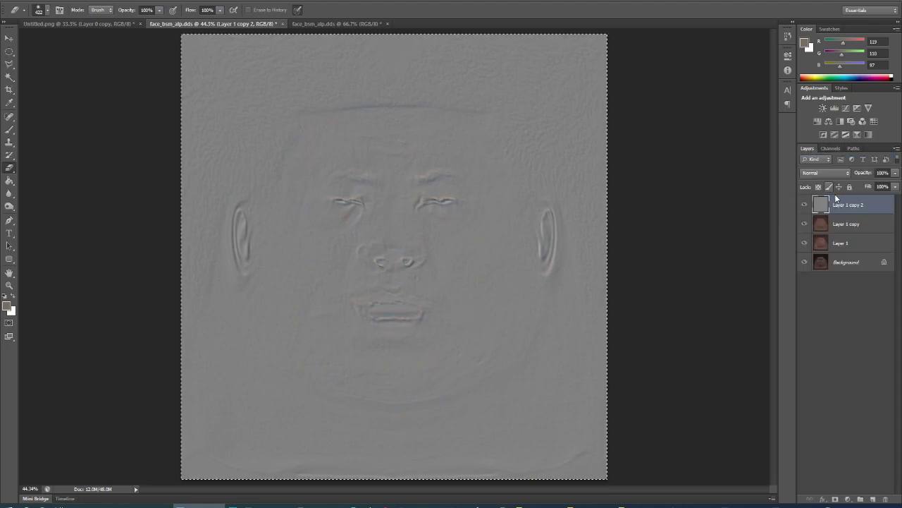
{"action": "key", "text": "ctrl+shift+alt+e"}
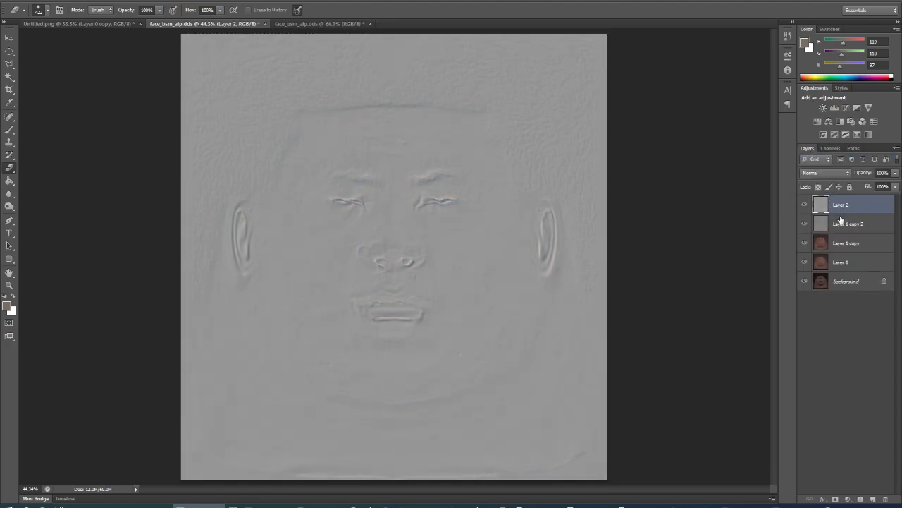
{"action": "key", "text": "ctrl+l"}
- Brighten Layer 2 with RGB Levels, lowering white input to 201 and lifting midtones
{"action": "mouse_move", "coordinate": [706, 273]}
{"action": "left_mouse_down"}
{"action": "mouse_move", "coordinate": [674, 286]}
{"action": "mouse_move", "coordinate": [681, 288]}
{"action": "left_mouse_up"}
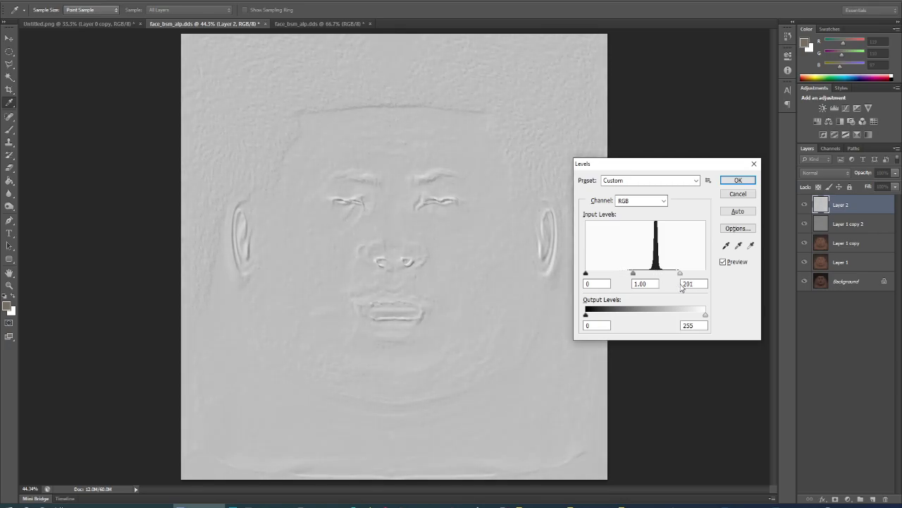
{"action": "mouse_move", "coordinate": [633, 275]}
{"action": "left_mouse_down"}
{"action": "mouse_move", "coordinate": [609, 281]}
{"action": "mouse_move", "coordinate": [617, 285]}
{"action": "left_mouse_up"}
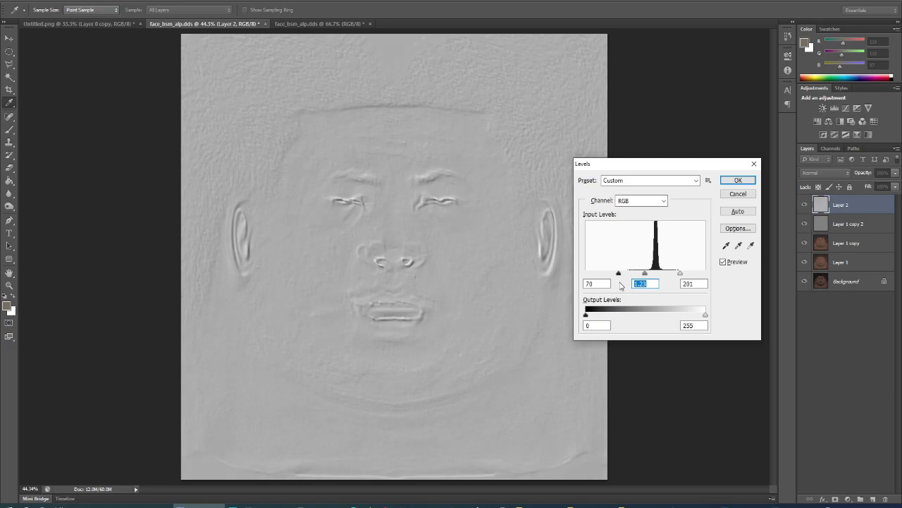
{"action": "left_click", "coordinate": [738, 180]}
- Lower the Blue channel's Levels output white to about 47
{"action": "left_click", "coordinate": [831, 149]}
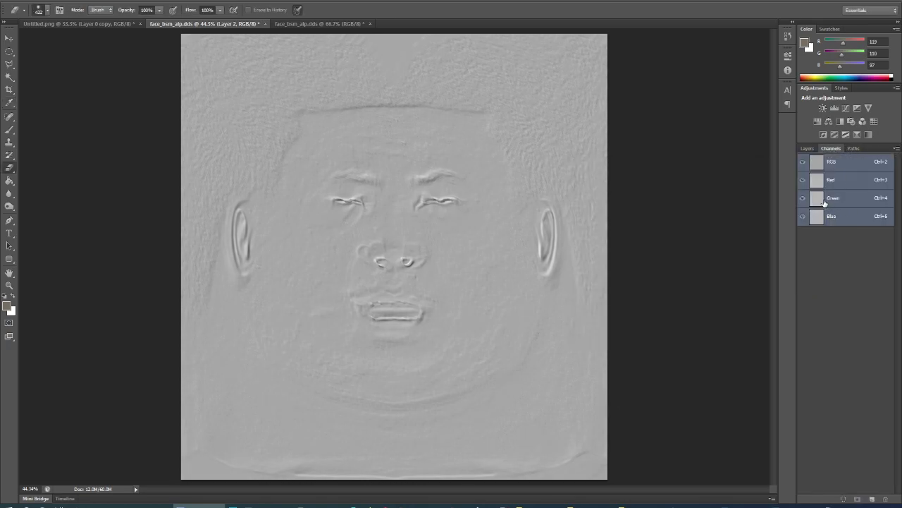
{"action": "left_click", "coordinate": [822, 181]}
{"action": "left_click", "coordinate": [824, 218]}
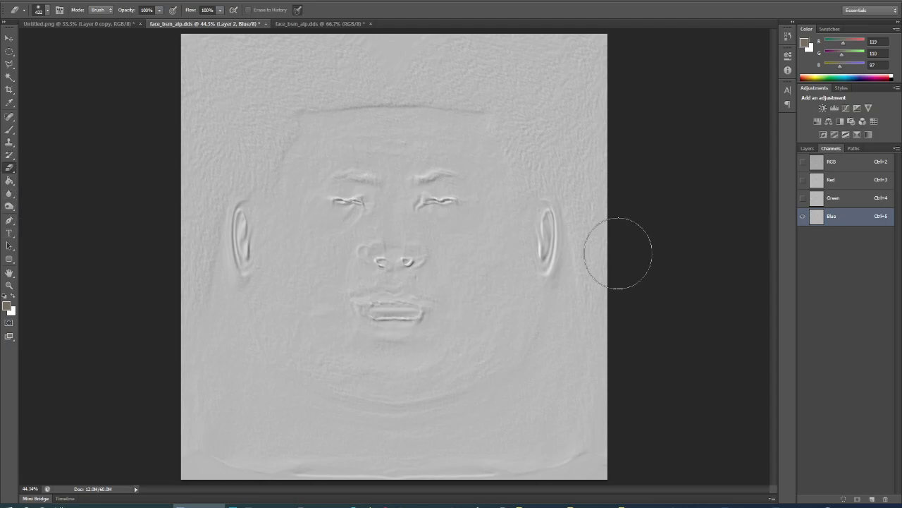
{"action": "key", "text": "ctrl+l"}
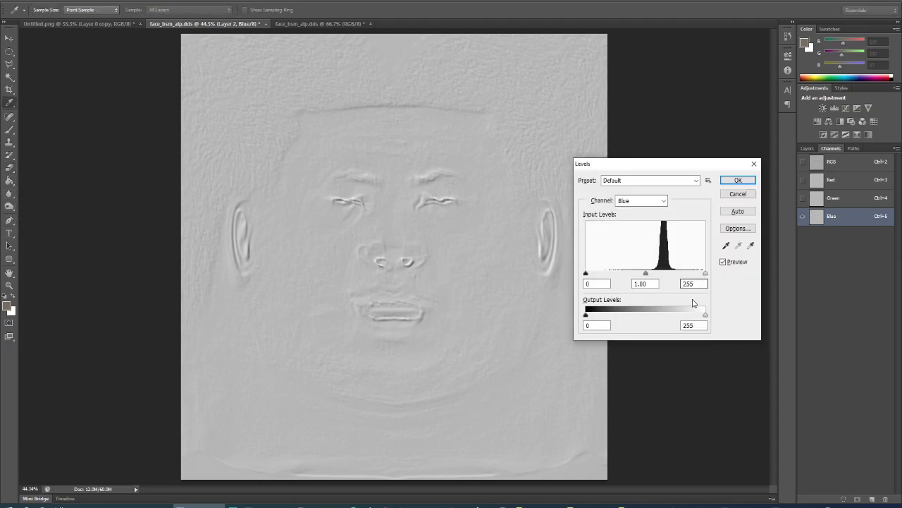
{"action": "left_click_drag", "start_coordinate": [705, 319], "coordinate": [609, 318]}
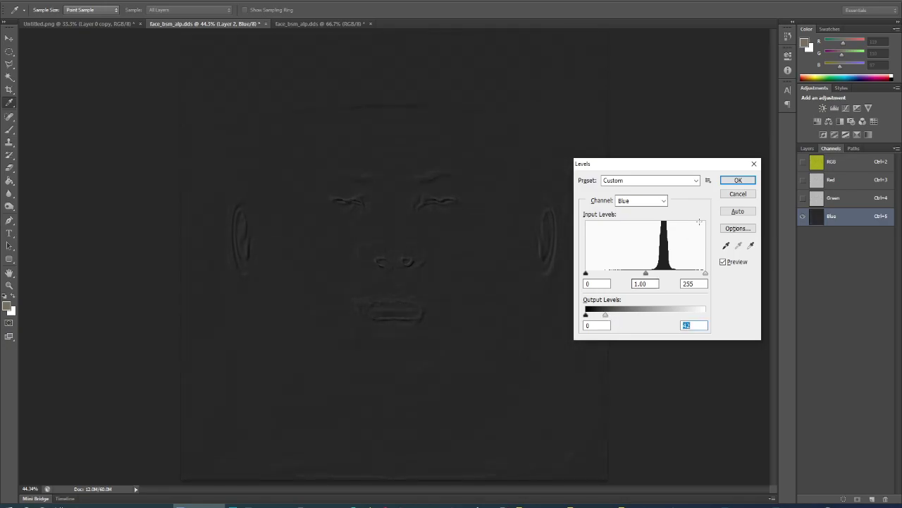
{"action": "left_click", "coordinate": [738, 180]}
- Raise the RGB Levels black input to 34 for stronger contrast
{"action": "left_click", "coordinate": [832, 162]}
{"action": "left_click", "coordinate": [808, 148]}
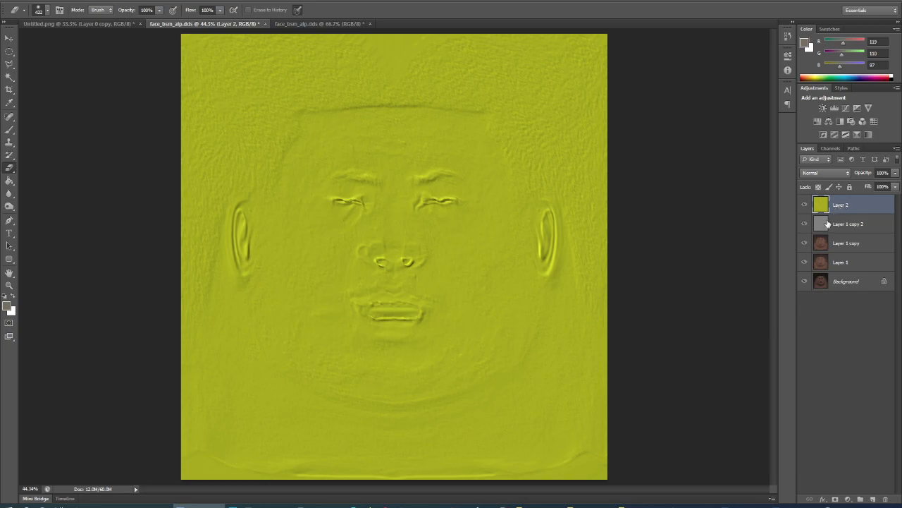
{"action": "key", "text": "ctrl+l"}
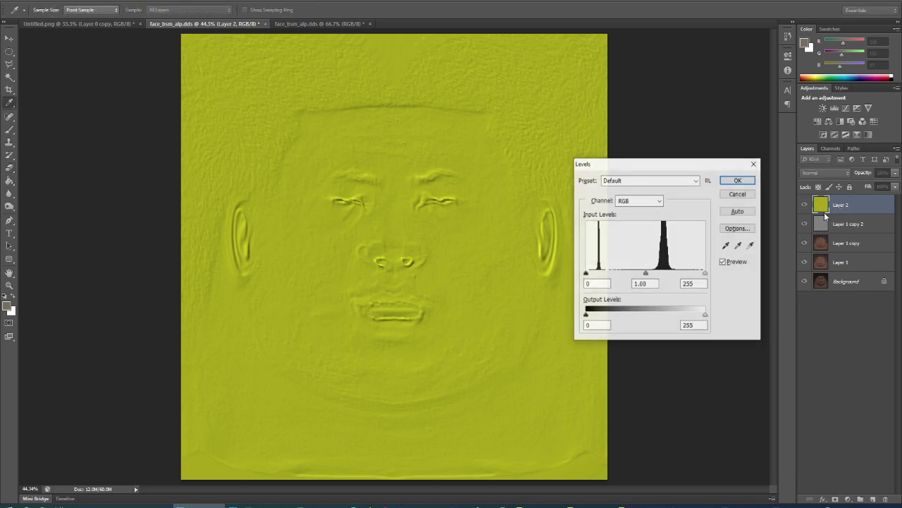
{"action": "left_click_drag", "start_coordinate": [587, 279], "coordinate": [604, 283]}
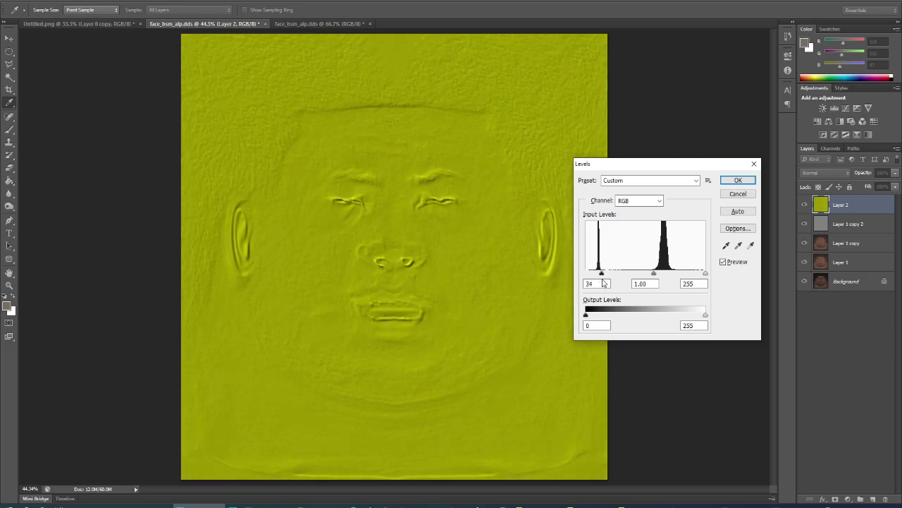
{"action": "left_click", "coordinate": [735, 181]}
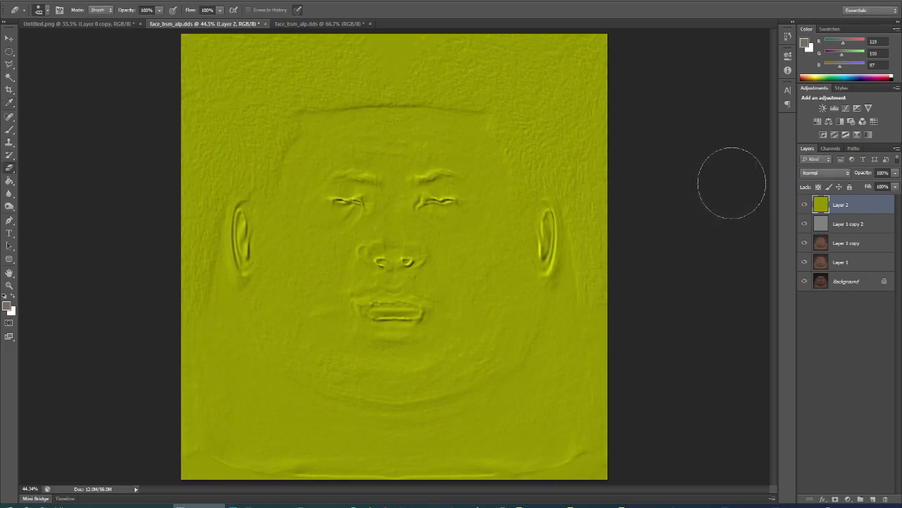
{"action": "key", "text": "ctrl+u"}
- Apply a Hue/Saturation hue shift of -14 to Layer 2 for an olive-gold tint
{"action": "left_click_drag", "start_coordinate": [620, 176], "coordinate": [609, 176]}
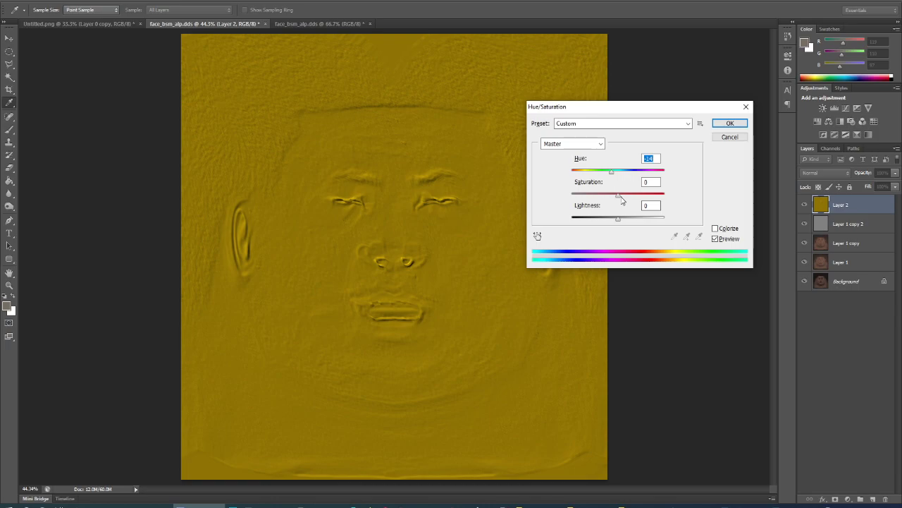
{"action": "left_click", "coordinate": [730, 123]}
{"action": "key", "text": "e"}
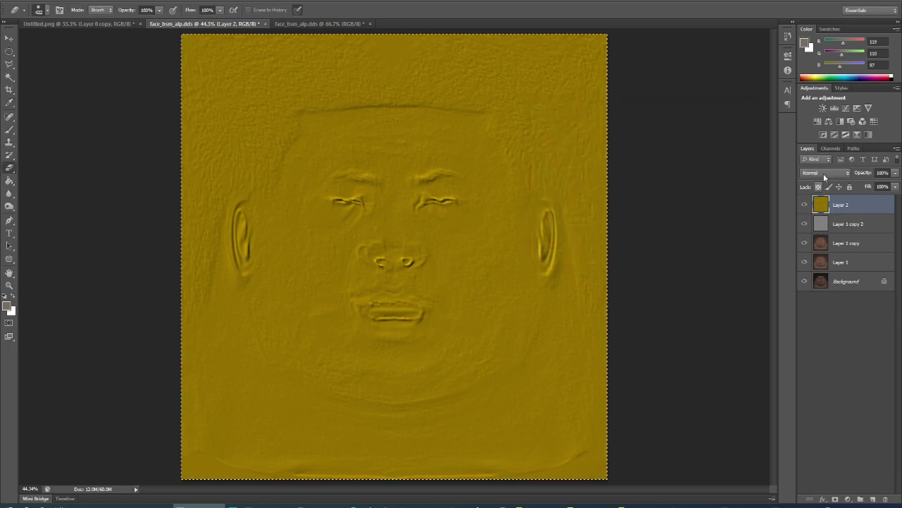
{"action": "left_click", "coordinate": [831, 148]}
{"action": "left_click", "coordinate": [817, 184]}
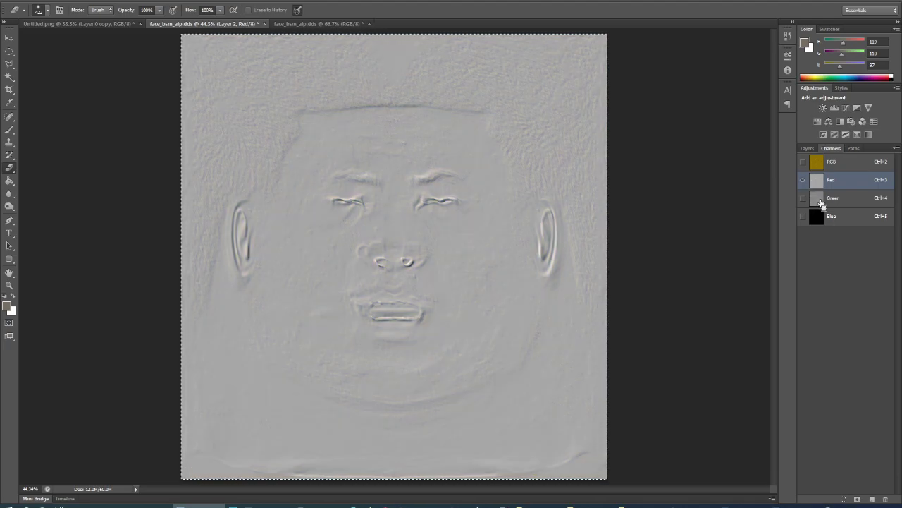
{"action": "left_click", "coordinate": [807, 148]}
- Hide Layer 2 and set Layer 1 copy 2's Blue channel Levels output white to 40
{"action": "left_click", "coordinate": [819, 225]}
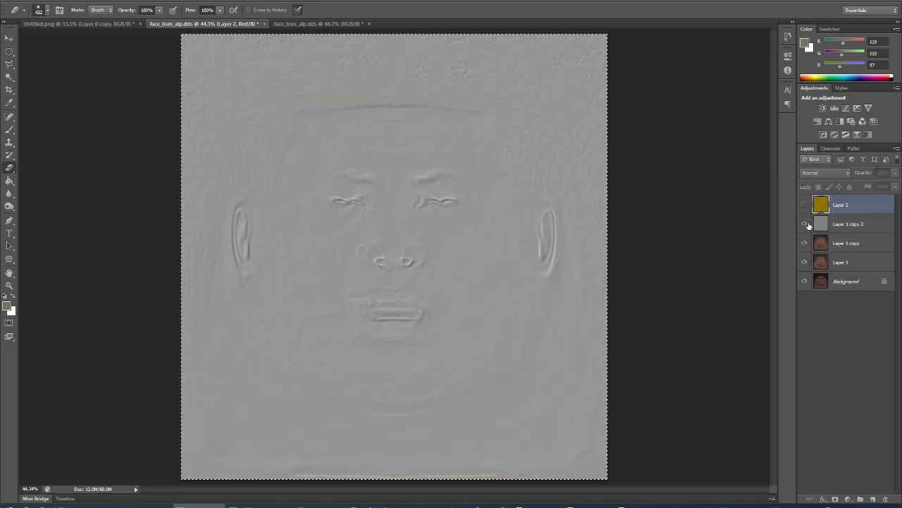
{"action": "left_click", "coordinate": [825, 148]}
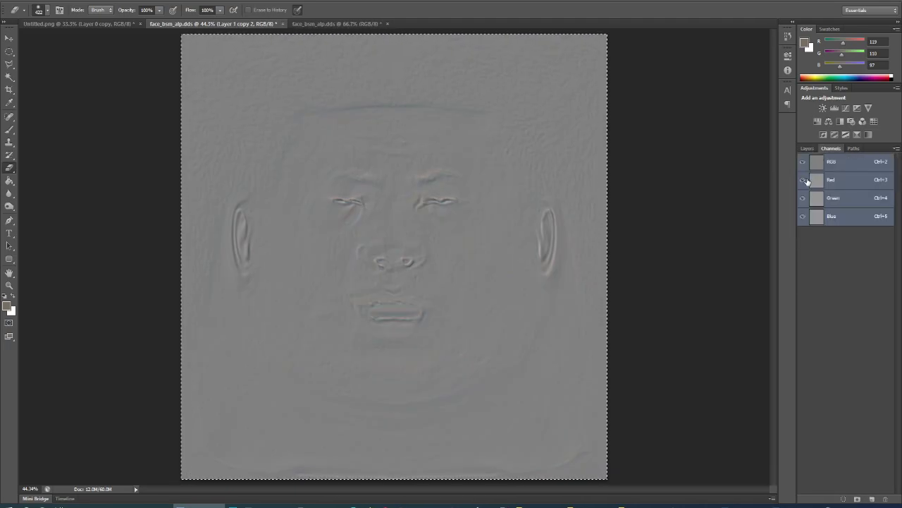
{"action": "left_click", "coordinate": [819, 182]}
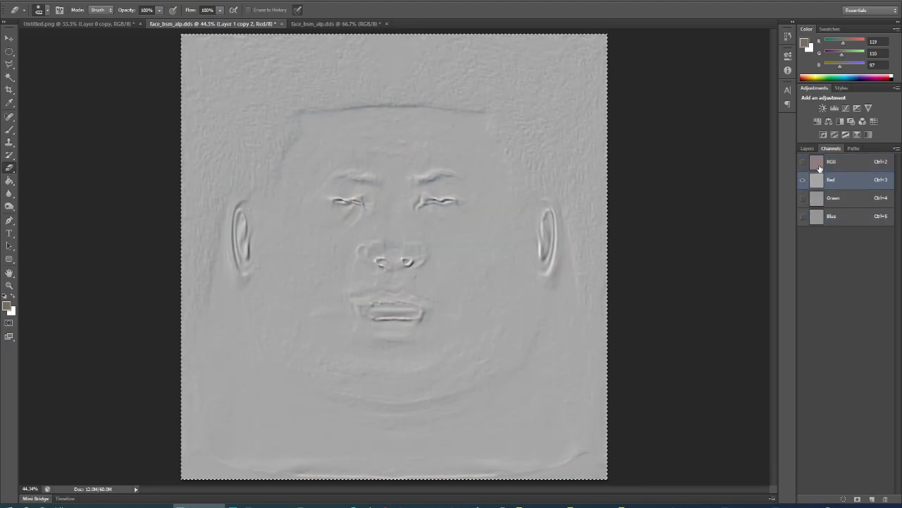
{"action": "left_click", "coordinate": [817, 218]}
{"action": "key", "text": "ctrl+l"}
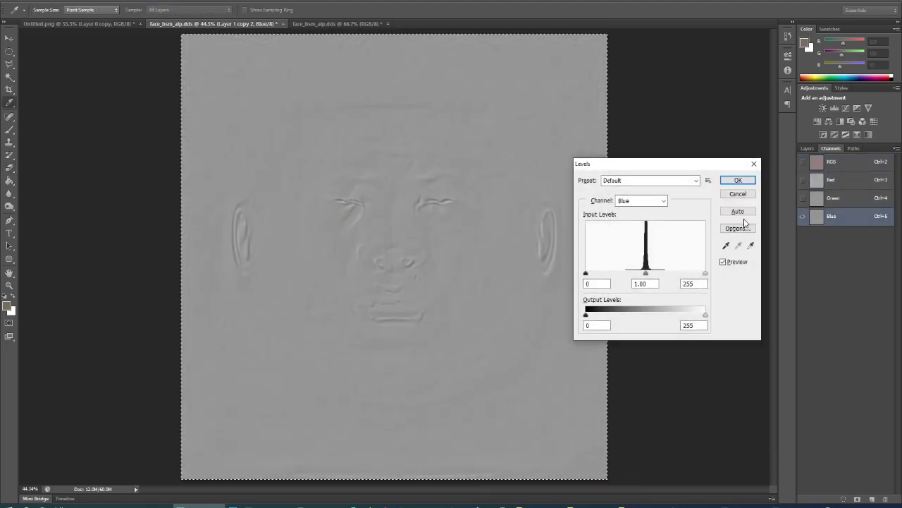
{"action": "mouse_move", "coordinate": [687, 317]}
{"action": "left_mouse_down"}
{"action": "mouse_move", "coordinate": [611, 317]}
{"action": "mouse_move", "coordinate": [625, 317]}
{"action": "mouse_move", "coordinate": [611, 324]}
{"action": "left_mouse_up"}
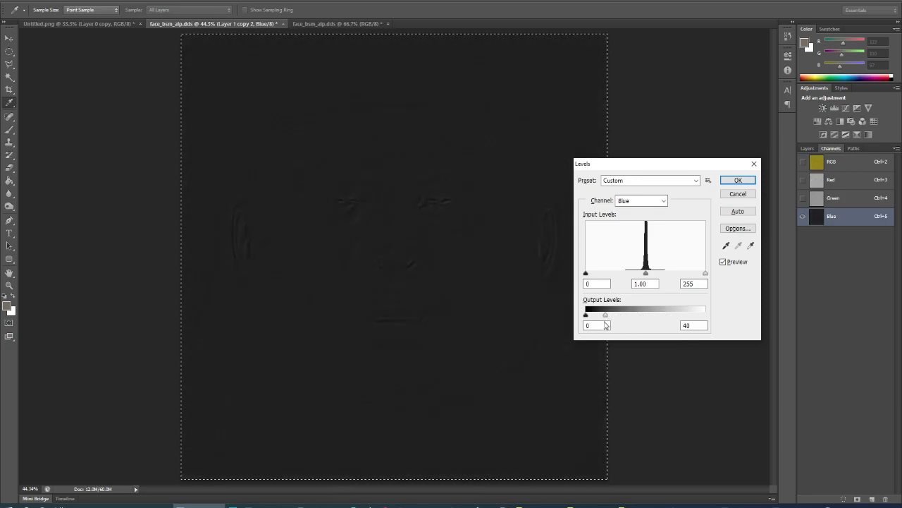
{"action": "left_click", "coordinate": [737, 180]}
{"action": "key", "text": "b"}
{"action": "key", "text": "ctrl+2"}
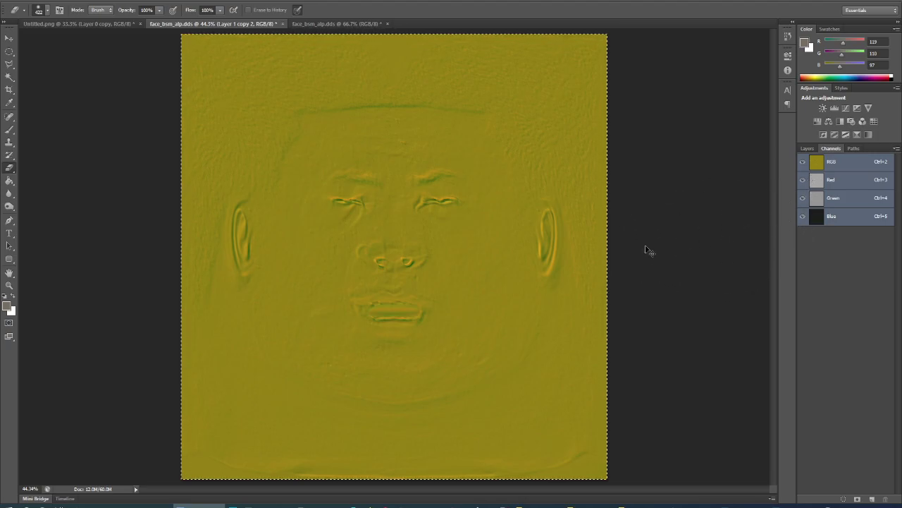
{"action": "key", "text": "ctrl+u"}
{"action": "left_click", "coordinate": [731, 138]}
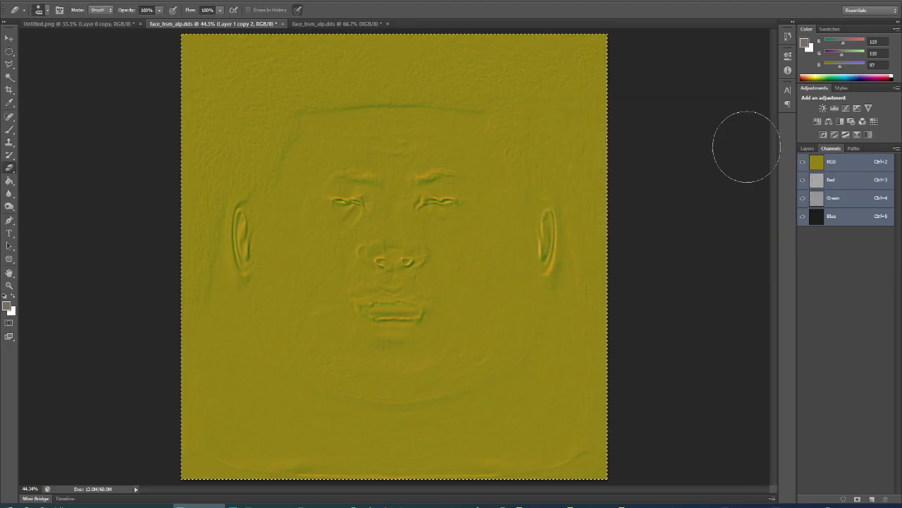
- Invert the Green channel and set its Levels midtone to 0.91
{"action": "left_click", "coordinate": [834, 199]}
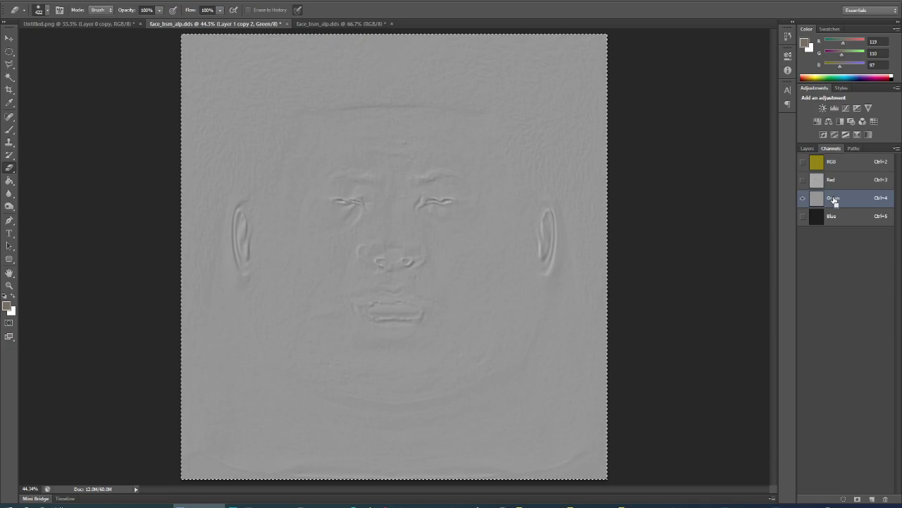
{"action": "key", "text": "ctrl+i"}
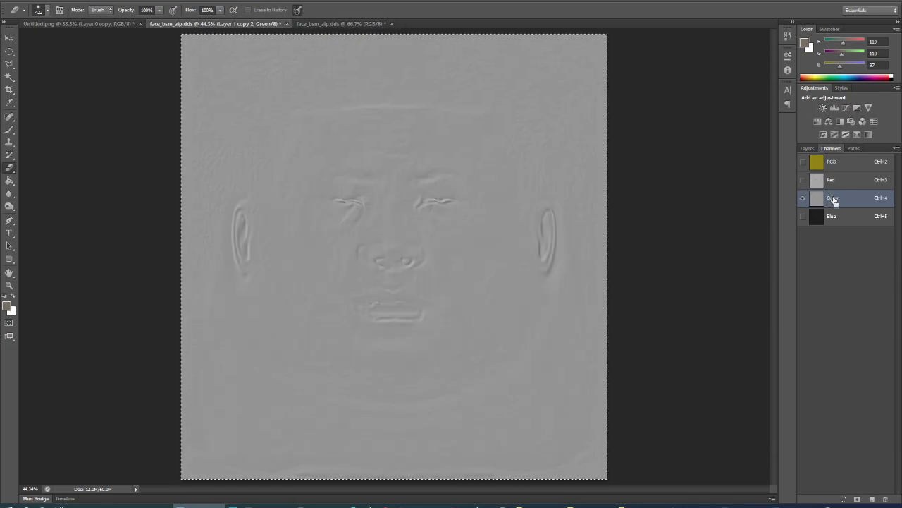
{"action": "key", "text": "ctrl+l"}
{"action": "left_click_drag", "start_coordinate": [646, 275], "coordinate": [654, 275]}
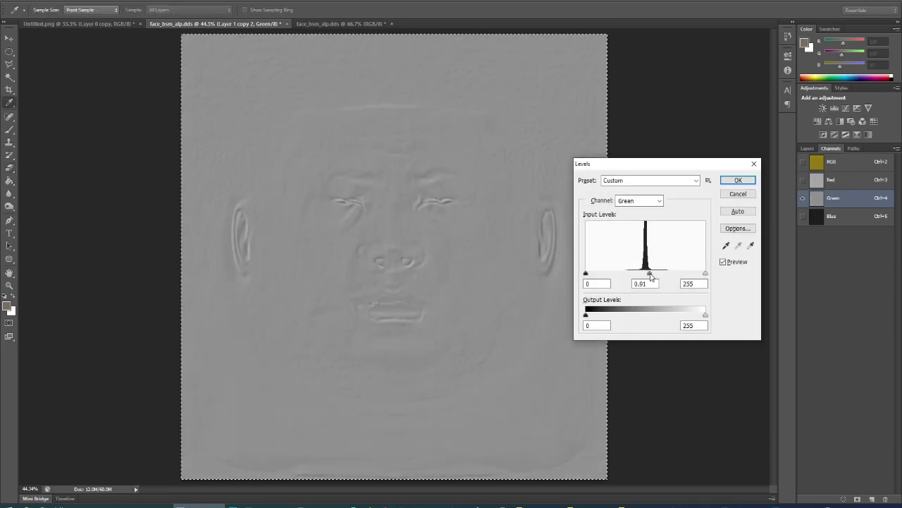
{"action": "left_click", "coordinate": [738, 182]}
{"action": "key", "text": "ctrl+2"}
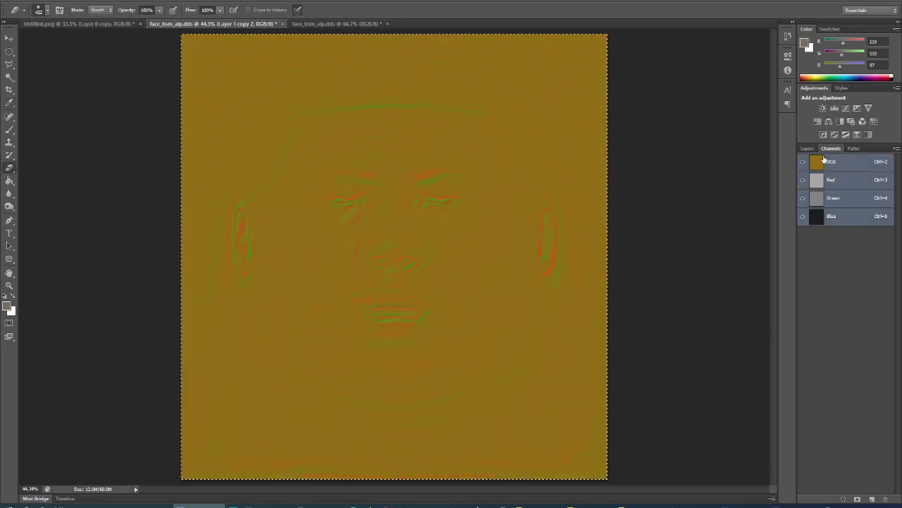
{"action": "left_click", "coordinate": [807, 148]}
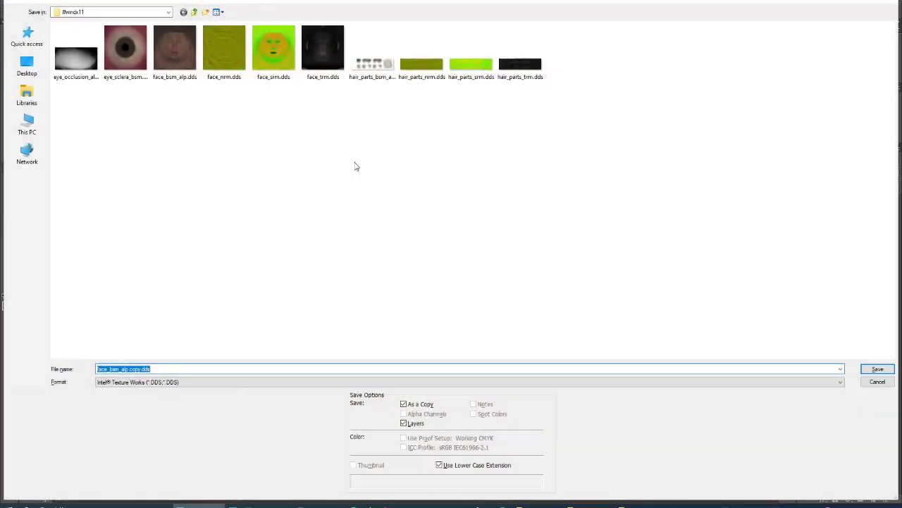
- Save the texture over face_nrm.dds in #windx11 as a D3D/DDS file
{"action": "left_click", "coordinate": [225, 57]}
{"action": "left_click", "coordinate": [153, 381]}
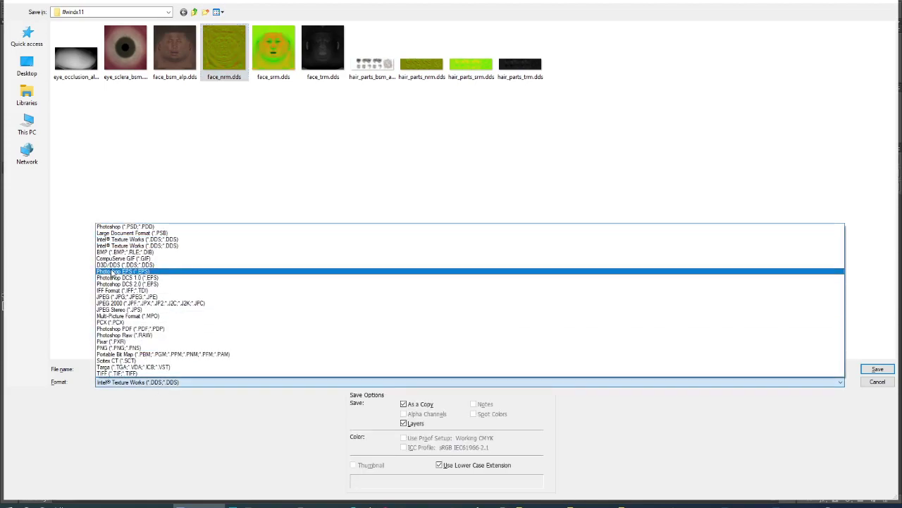
{"action": "left_click", "coordinate": [113, 266]}
{"action": "left_click", "coordinate": [877, 369]}
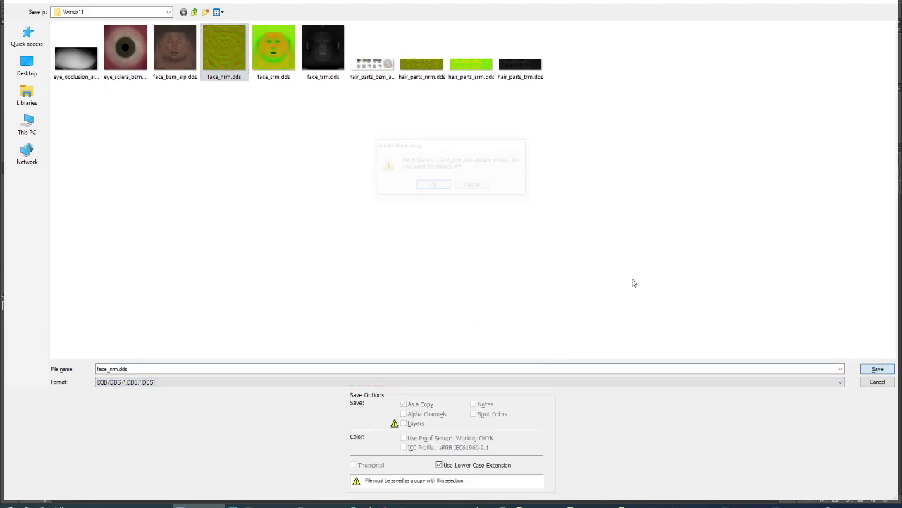
{"action": "left_click", "coordinate": [437, 185]}
{"action": "left_click", "coordinate": [497, 124]}
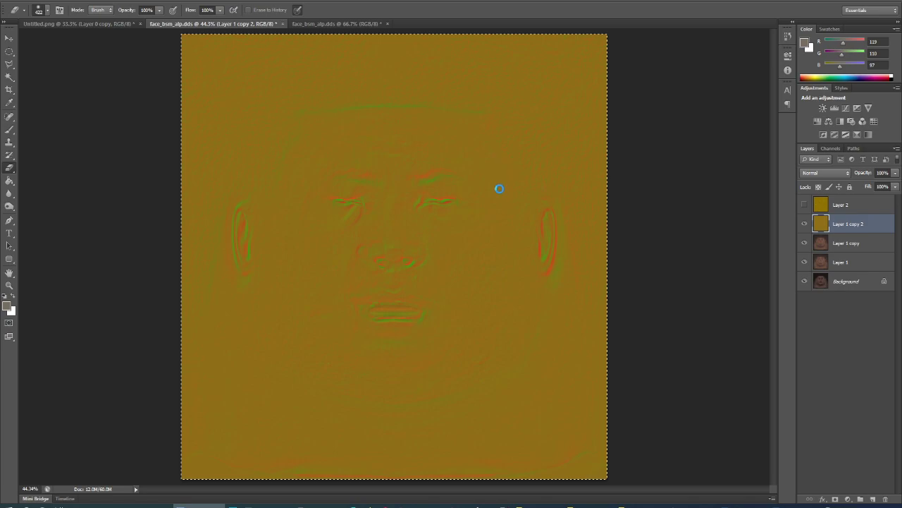
- Hide Layer 1 copy 2 and recolour Layer 1 copy with a green-to-magenta gradient map
{"action": "left_click", "coordinate": [805, 223]}
{"action": "left_click", "coordinate": [828, 248]}
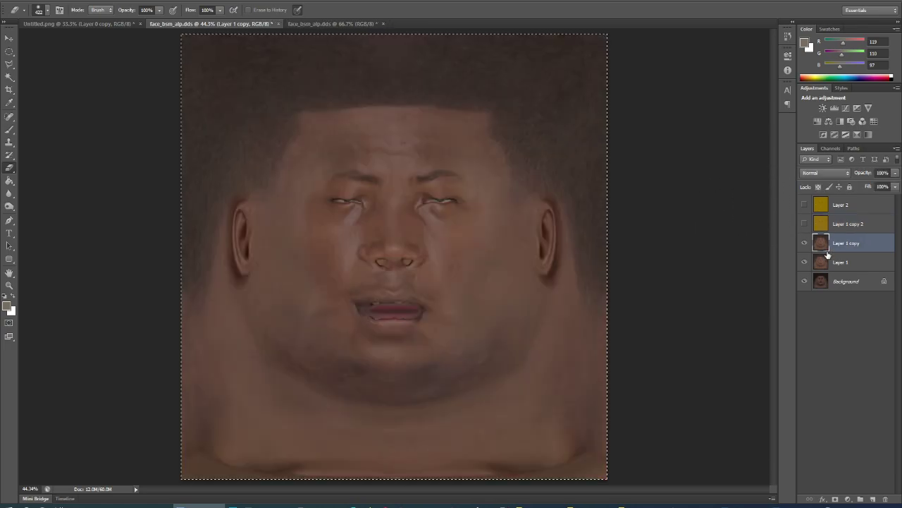
{"action": "left_click", "coordinate": [79, 2]}
{"action": "mouse_move", "coordinate": [78, 19]}
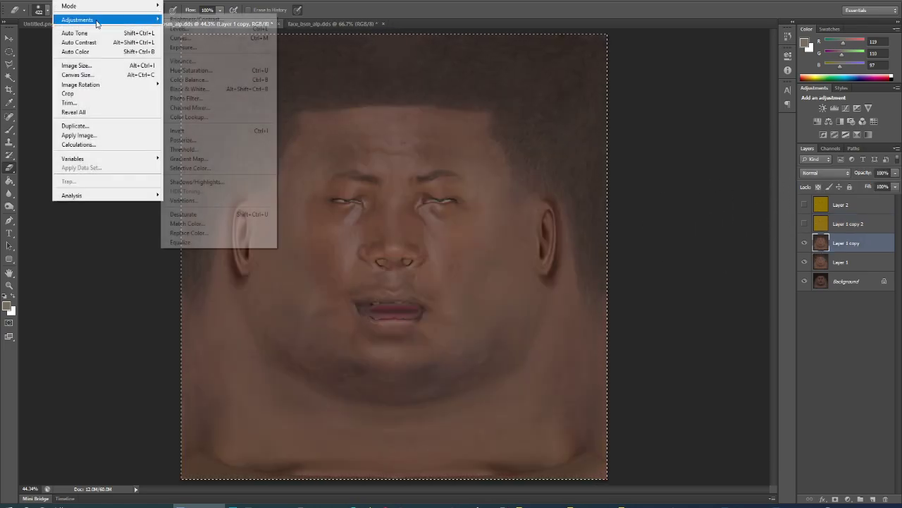
{"action": "left_click", "coordinate": [189, 160]}
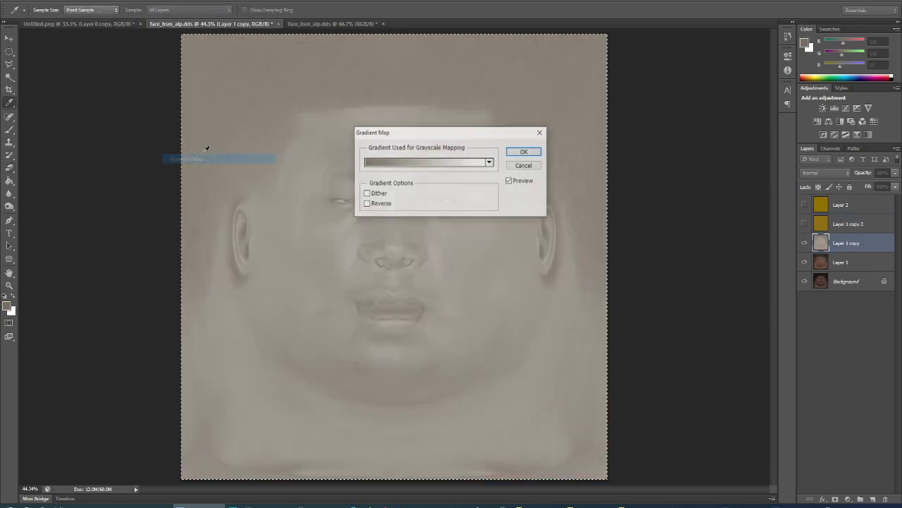
{"action": "left_click", "coordinate": [428, 166]}
{"action": "left_click", "coordinate": [713, 144]}
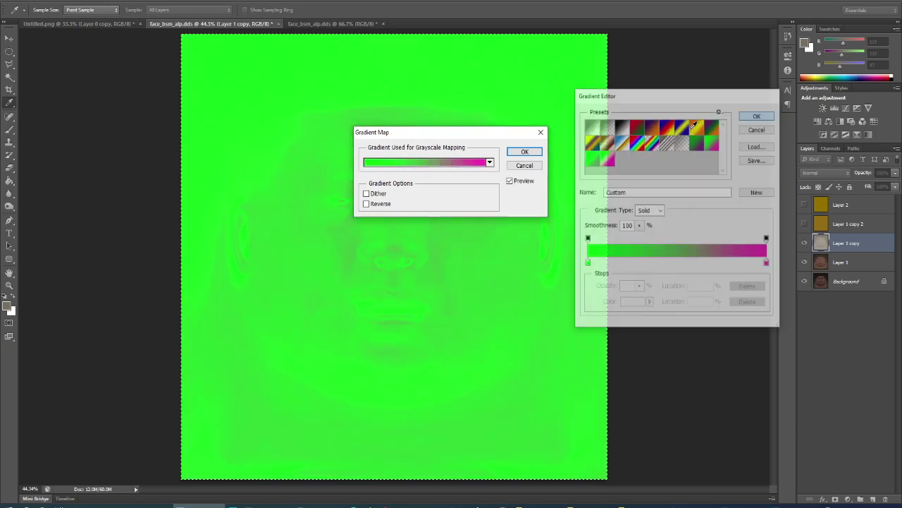
{"action": "left_click", "coordinate": [524, 152]}
- Save the green texture as D3D/DDS over face_srm.dds, accepting the replace and NVIDIA DDS settings
{"action": "key", "text": "ctrl+shift+s"}
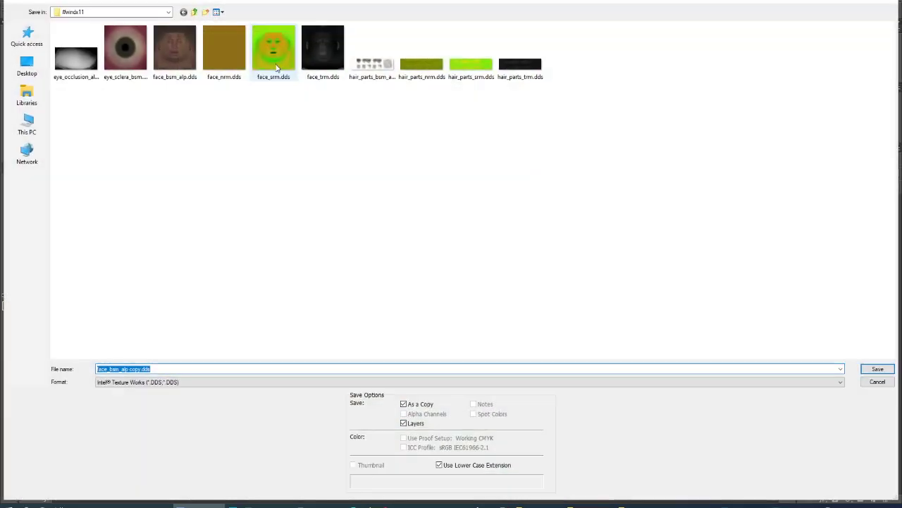
{"action": "left_click", "coordinate": [277, 67]}
{"action": "left_click", "coordinate": [145, 382]}
{"action": "left_click", "coordinate": [124, 266]}
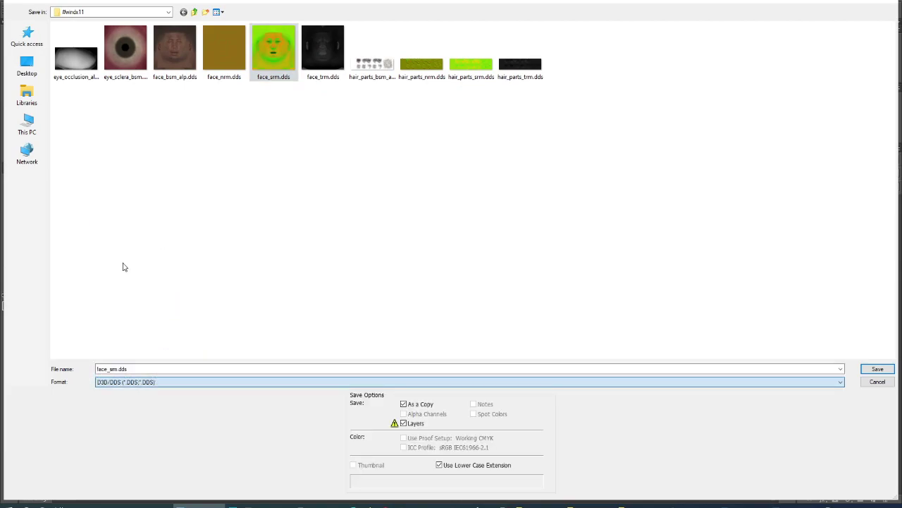
{"action": "left_click", "coordinate": [878, 369]}
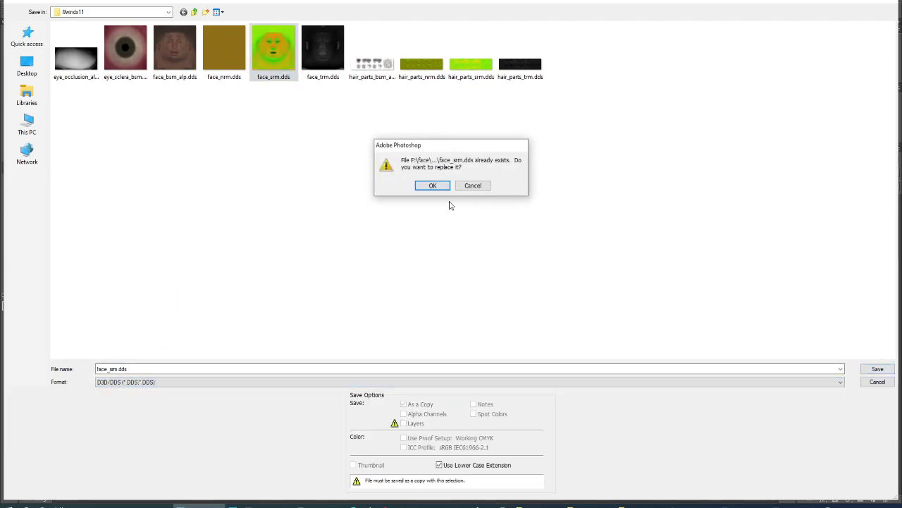
{"action": "left_click", "coordinate": [430, 187]}
{"action": "left_click", "coordinate": [498, 122]}
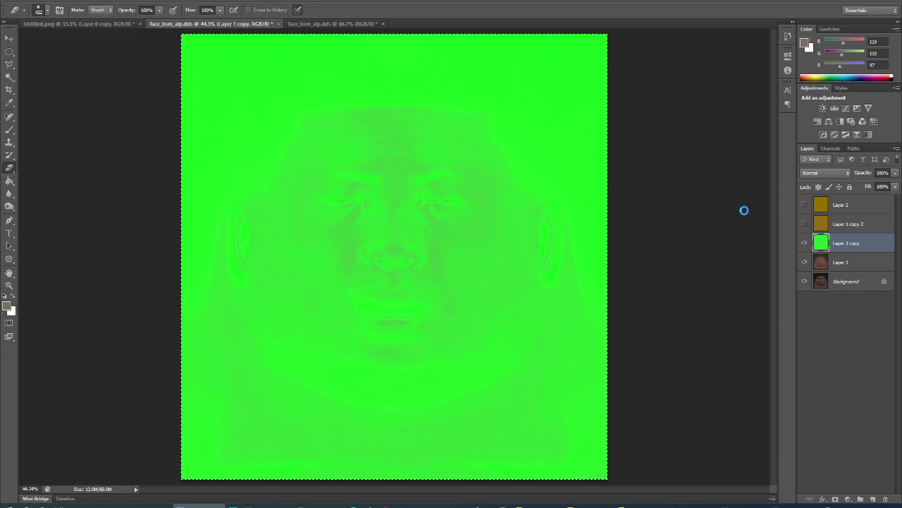
- Hide the green Layer 1 copy, then show and select Layer 2 and inspect its Blue channel
{"action": "left_click", "coordinate": [804, 242]}
{"action": "left_click", "coordinate": [804, 205]}
{"action": "left_click", "coordinate": [822, 203]}
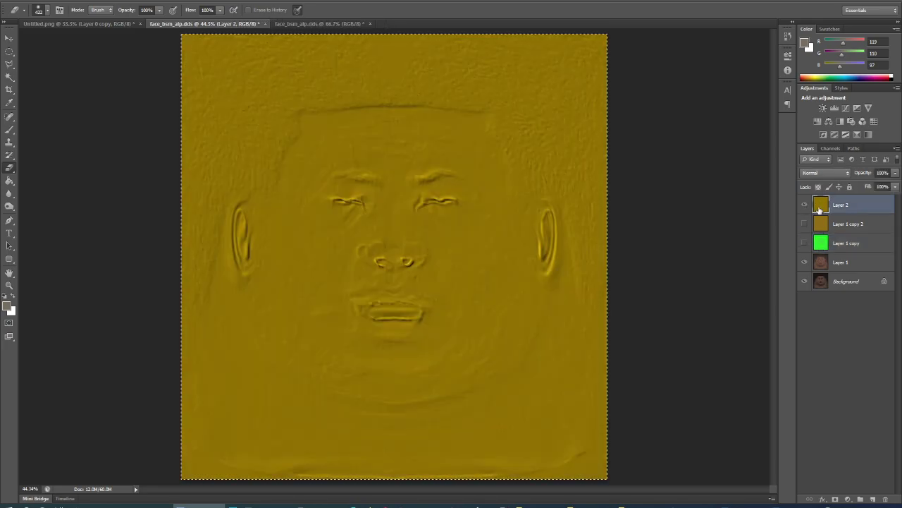
{"action": "left_click", "coordinate": [831, 148]}
{"action": "left_click", "coordinate": [827, 217]}
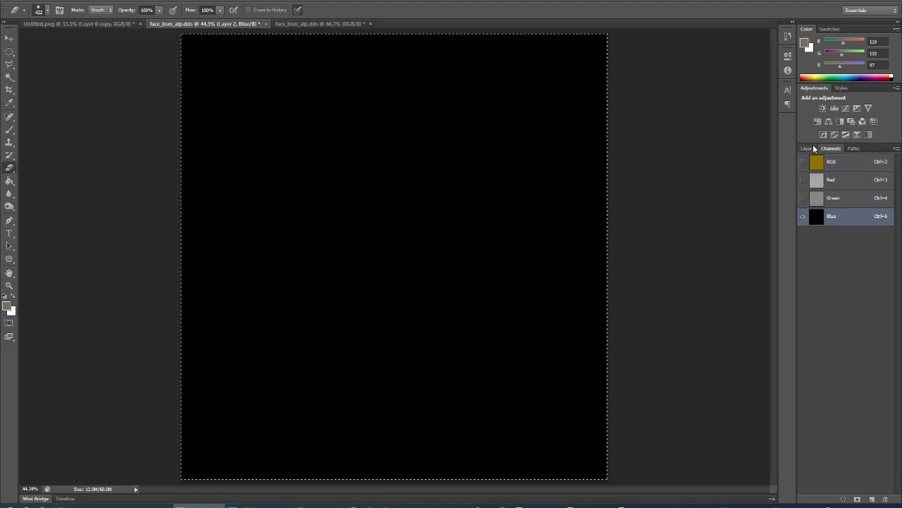
{"action": "left_click", "coordinate": [808, 148]}
- Paste Layer 1 copy 2's Green channel as a new grey Layer 3 and hide Layer 1 copy 2
{"action": "left_click", "coordinate": [805, 223]}
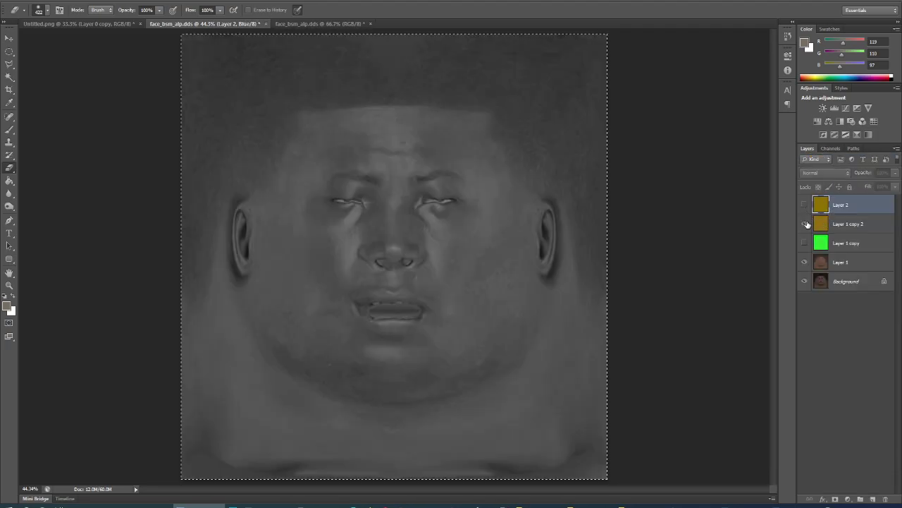
{"action": "left_click", "coordinate": [805, 205]}
{"action": "left_click", "coordinate": [846, 223]}
{"action": "left_click", "coordinate": [830, 148]}
{"action": "left_click", "coordinate": [818, 198]}
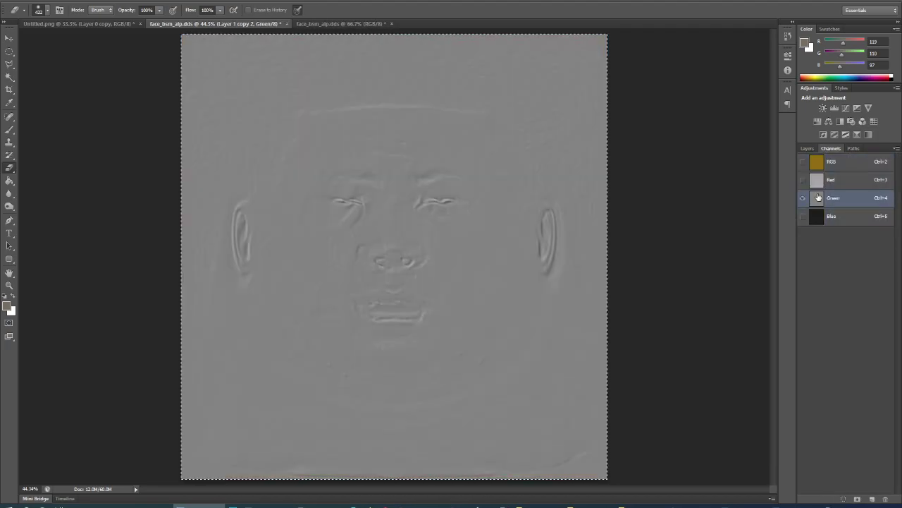
{"action": "left_click", "coordinate": [817, 162]}
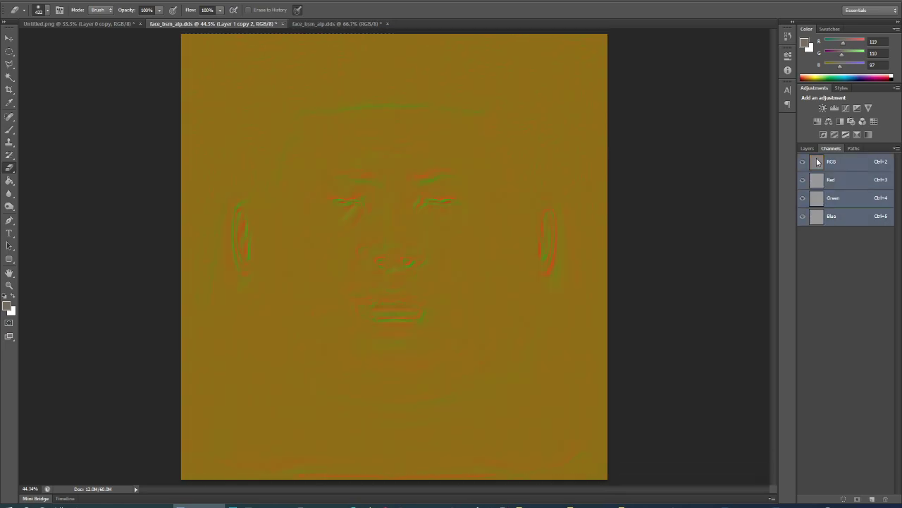
{"action": "key", "text": "ctrl+v"}
{"action": "left_click", "coordinate": [808, 148]}
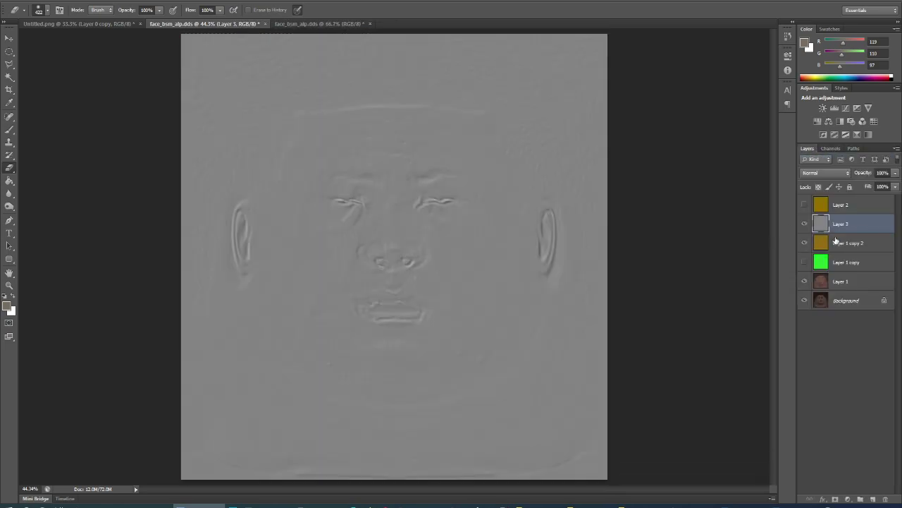
{"action": "left_click", "coordinate": [808, 251]}
- Darken the grey layer with Levels, setting output white to 207
{"action": "key", "text": "ctrl+l"}
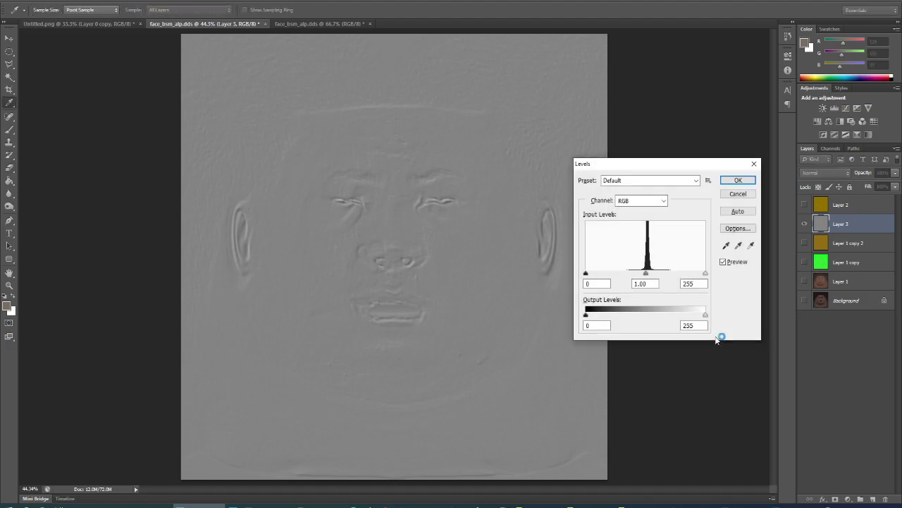
{"action": "left_click_drag", "start_coordinate": [705, 315], "coordinate": [680, 316]}
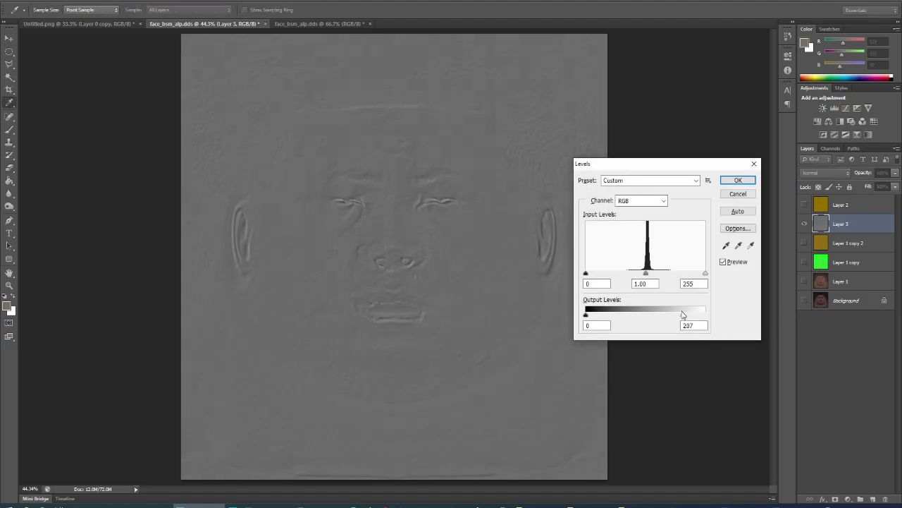
{"action": "left_click", "coordinate": [739, 180]}
- Paste the grey image into a new Alpha 1 channel and return to the RGB composite
{"action": "left_click", "coordinate": [830, 148]}
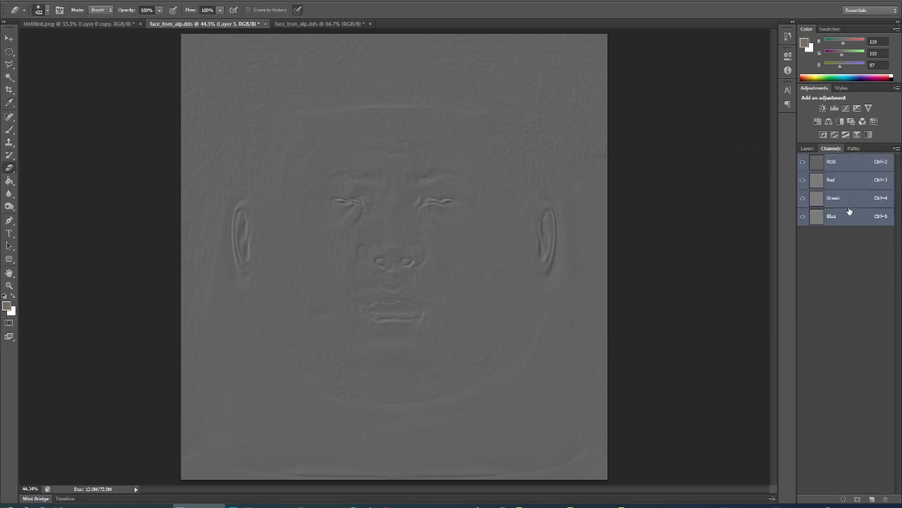
{"action": "left_click", "coordinate": [846, 216]}
{"action": "left_click", "coordinate": [871, 499]}
{"action": "key", "text": "ctrl+v"}
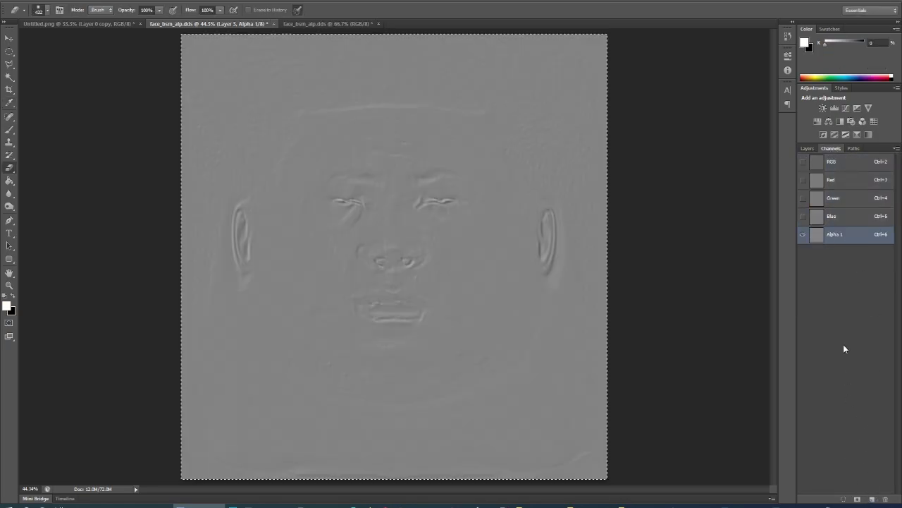
{"action": "key", "text": "ctrl+2"}
{"action": "left_click", "coordinate": [805, 148]}
- Save the texture as D3D/DDS over face_trm.dds, accepting the replace and NVIDIA DDS settings
{"action": "key", "text": "ctrl+shift+s"}
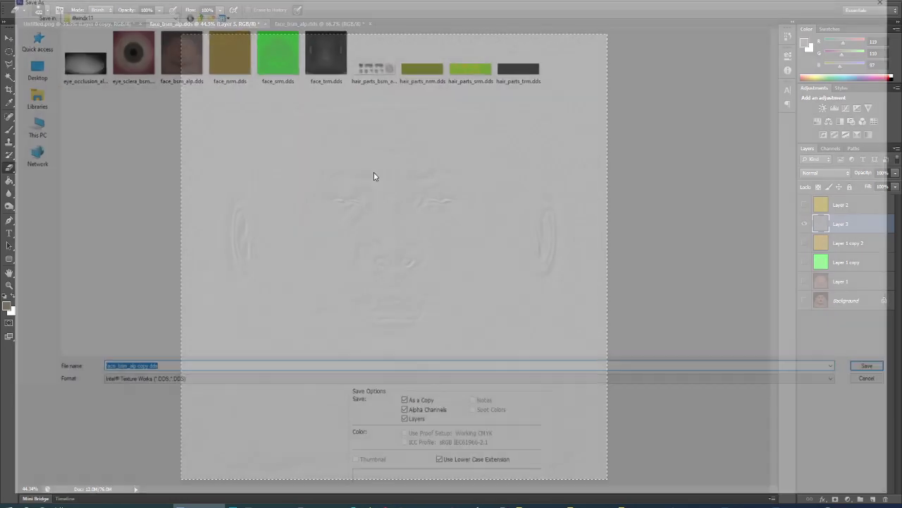
{"action": "left_click", "coordinate": [317, 47]}
{"action": "left_click", "coordinate": [211, 382]}
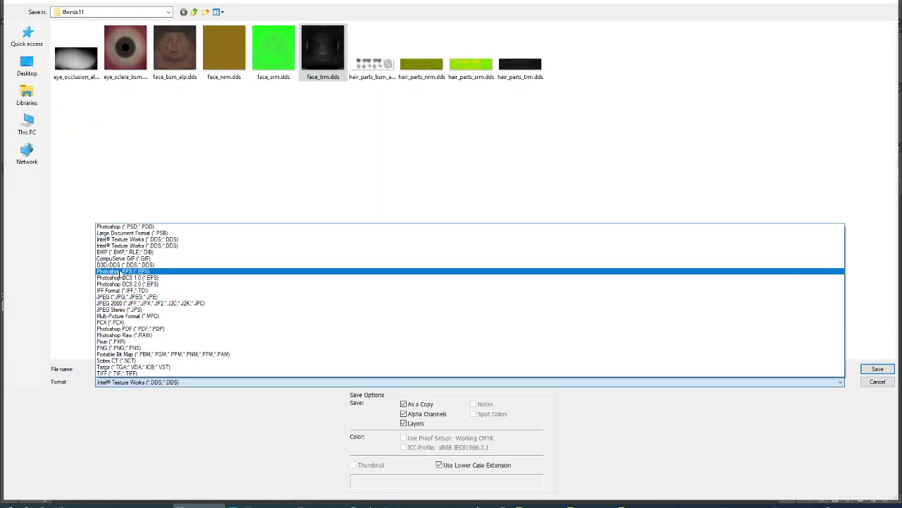
{"action": "left_click", "coordinate": [494, 269]}
{"action": "key", "text": "Return"}
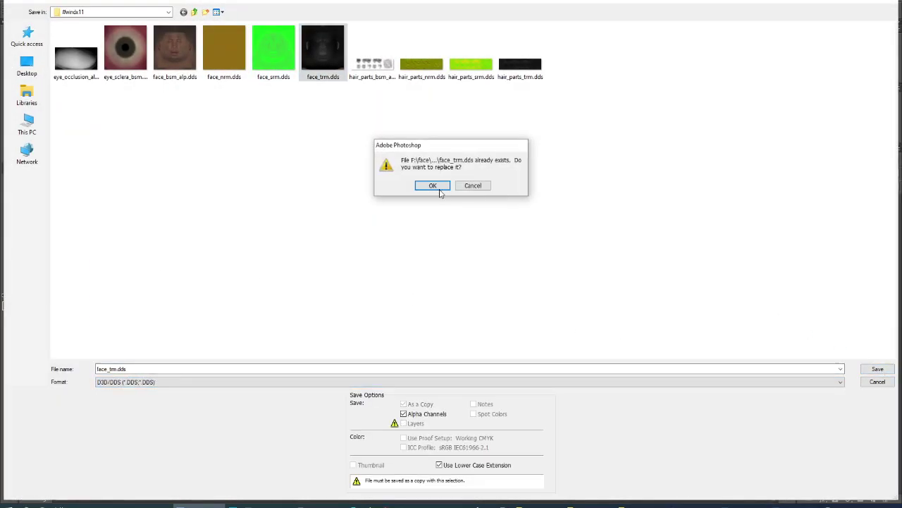
{"action": "left_click", "coordinate": [439, 189]}
{"action": "left_click", "coordinate": [490, 122]}
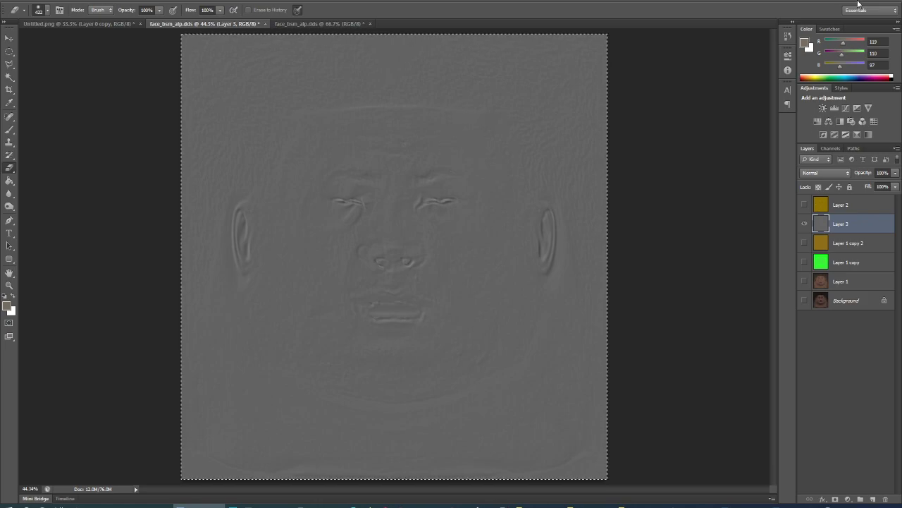
- Select face_srm.dds and face_trm.dds in #windx11 and drop them onto the PES18 Ftex Converter
{"action": "left_click", "coordinate": [521, 505]}
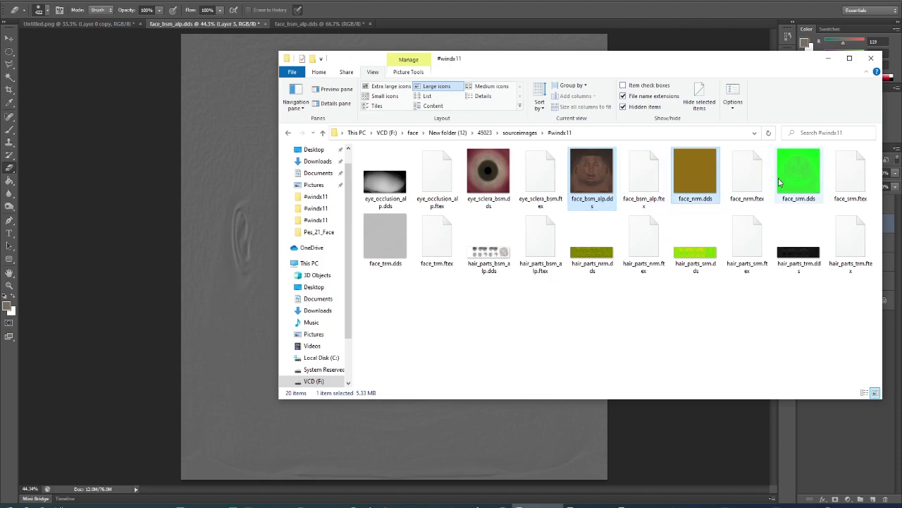
{"action": "left_click", "coordinate": [799, 173], "text": "ctrl"}
{"action": "left_click", "coordinate": [385, 240], "text": "ctrl"}
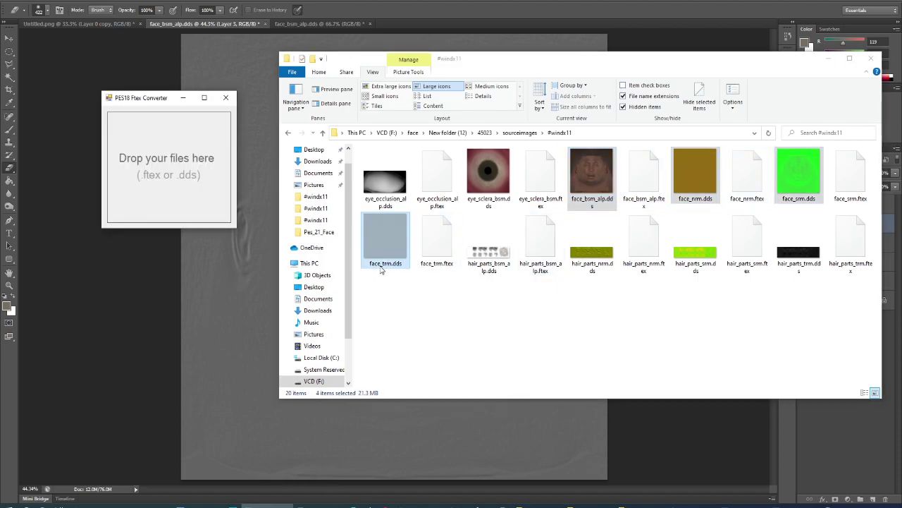
{"action": "left_click_drag", "start_coordinate": [381, 269], "coordinate": [181, 182]}
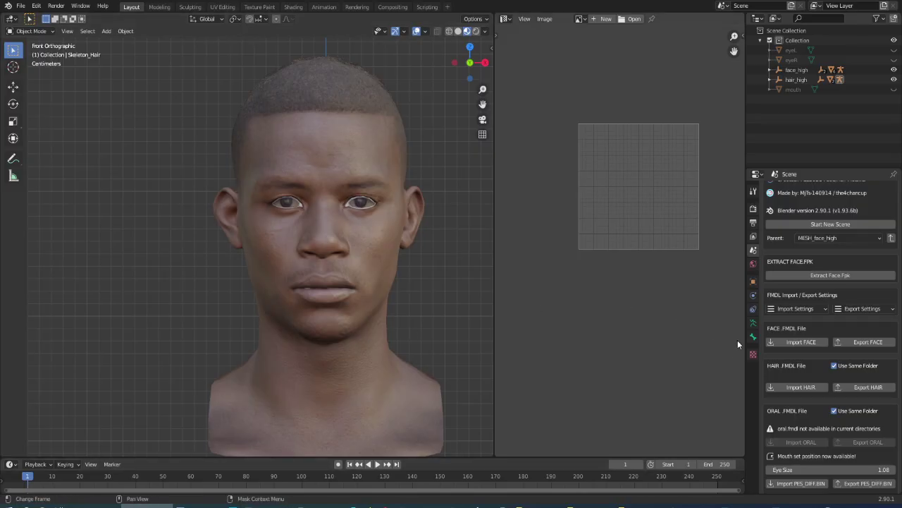
{"action": "scroll", "coordinate": [843, 197], "scroll_direction": "up", "scroll_amount": 3}
- Start a fresh face scene, extract face.fpk, and zoom and orbit around the textured head
{"action": "left_click", "coordinate": [827, 285]}
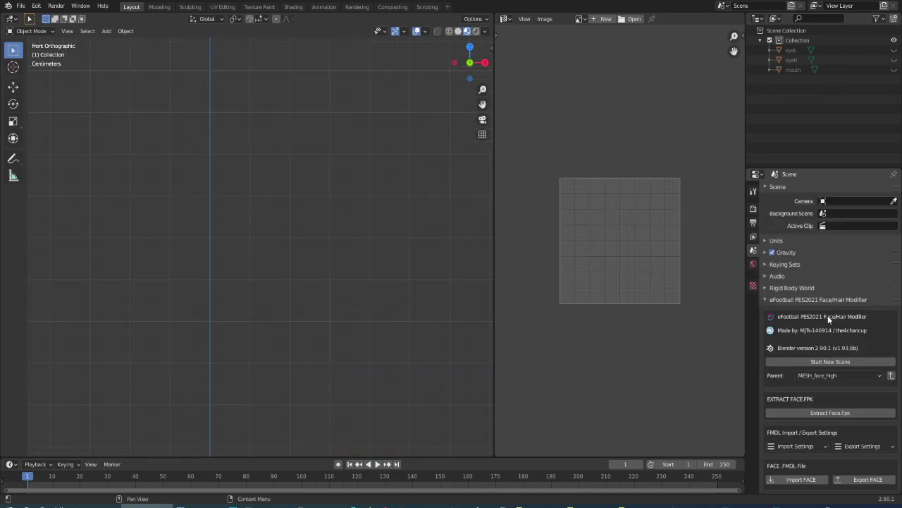
{"action": "left_click", "coordinate": [816, 413]}
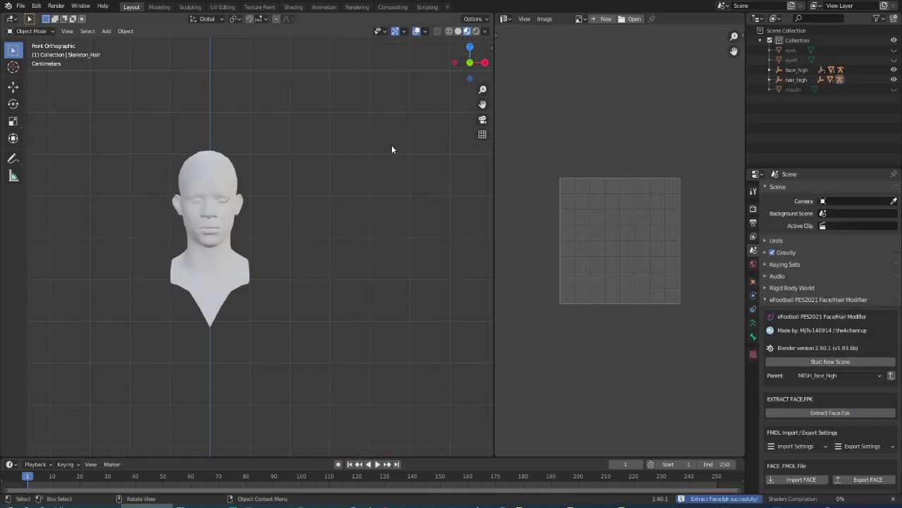
{"action": "scroll", "coordinate": [148, 166], "scroll_direction": "up", "scroll_amount": 4}
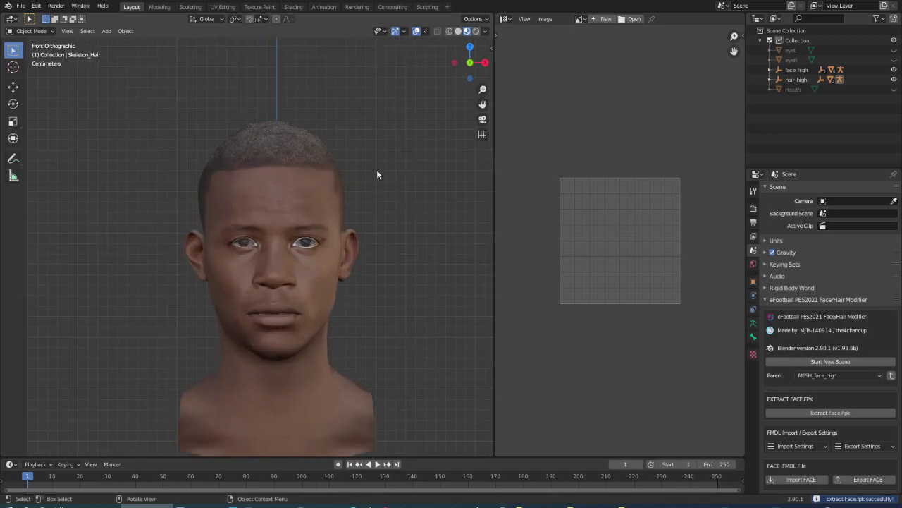
{"action": "scroll", "coordinate": [216, 280], "scroll_direction": "up", "scroll_amount": 1}
{"action": "scroll", "coordinate": [233, 296], "scroll_direction": "up", "scroll_amount": 2}
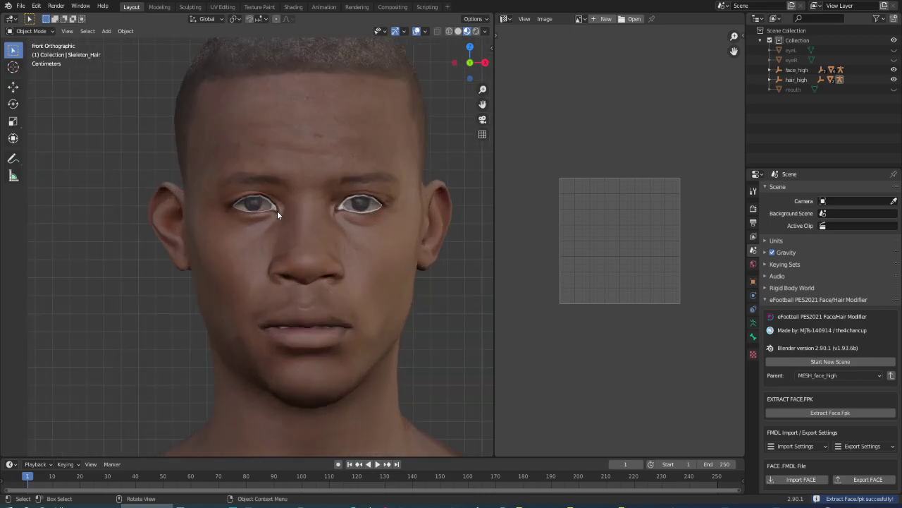
{"action": "scroll", "coordinate": [268, 233], "scroll_direction": "down", "scroll_amount": 2}
{"action": "scroll", "coordinate": [338, 226], "scroll_direction": "down", "scroll_amount": 1}
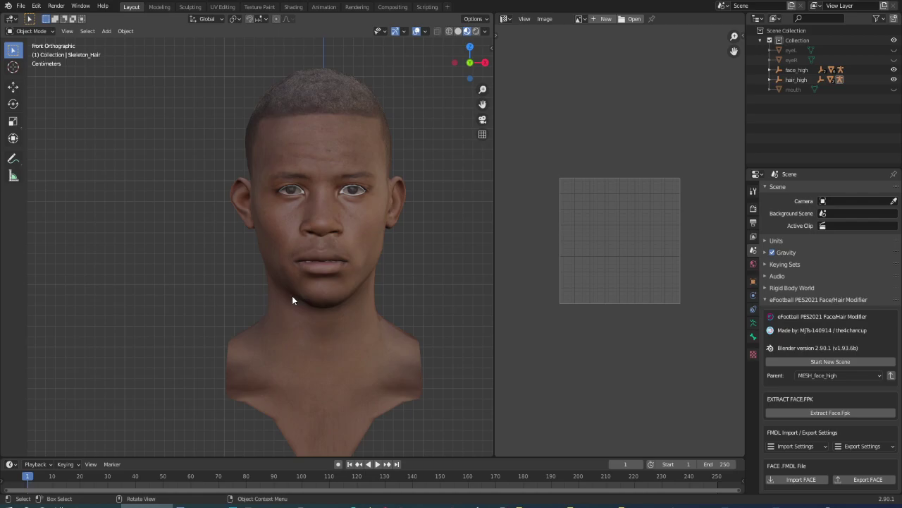
{"action": "mouse_move", "coordinate": [292, 300]}
{"action": "middle_mouse_down"}
{"action": "mouse_move", "coordinate": [373, 298]}
{"action": "mouse_move", "coordinate": [197, 298]}
{"action": "mouse_move", "coordinate": [335, 298]}
{"action": "mouse_move", "coordinate": [295, 298]}
{"action": "middle_mouse_up"}
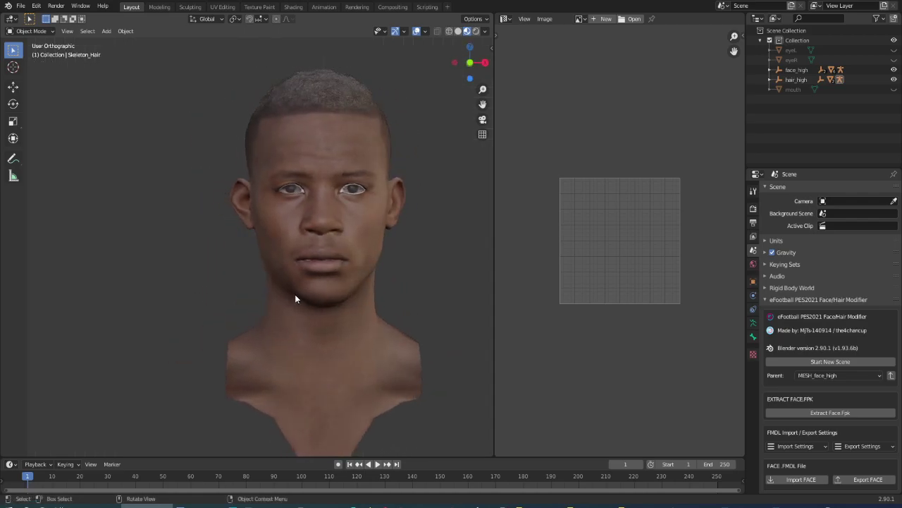
{"action": "scroll", "coordinate": [295, 299], "scroll_direction": "up", "scroll_amount": 2}
{"action": "scroll", "coordinate": [318, 288], "scroll_direction": "up", "scroll_amount": 2}
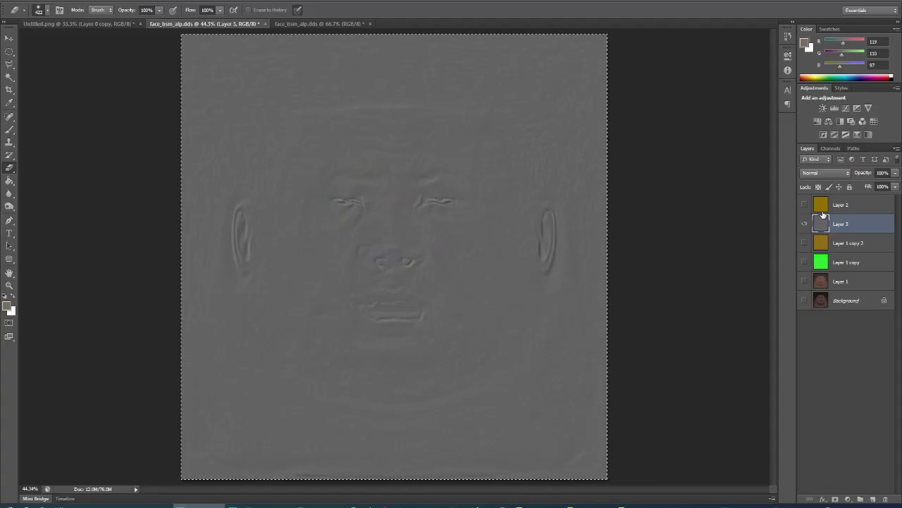
- Merge the overlay layers from Layer 2 down to Layer 1 copy and delete the merged layer
{"action": "left_click", "coordinate": [823, 206], "text": "shift"}
{"action": "left_click", "coordinate": [827, 262], "text": "shift"}
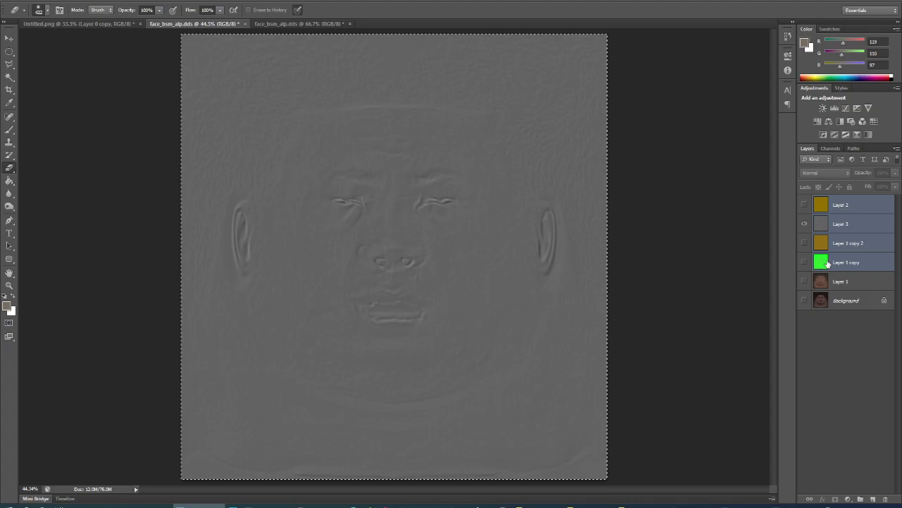
{"action": "right_click", "coordinate": [827, 263]}
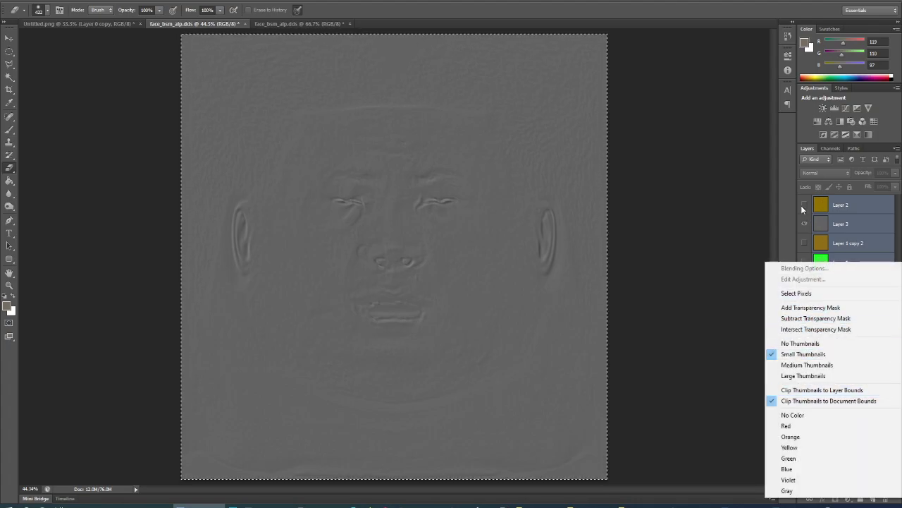
{"action": "key", "text": "Escape"}
{"action": "key", "text": "ctrl+e"}
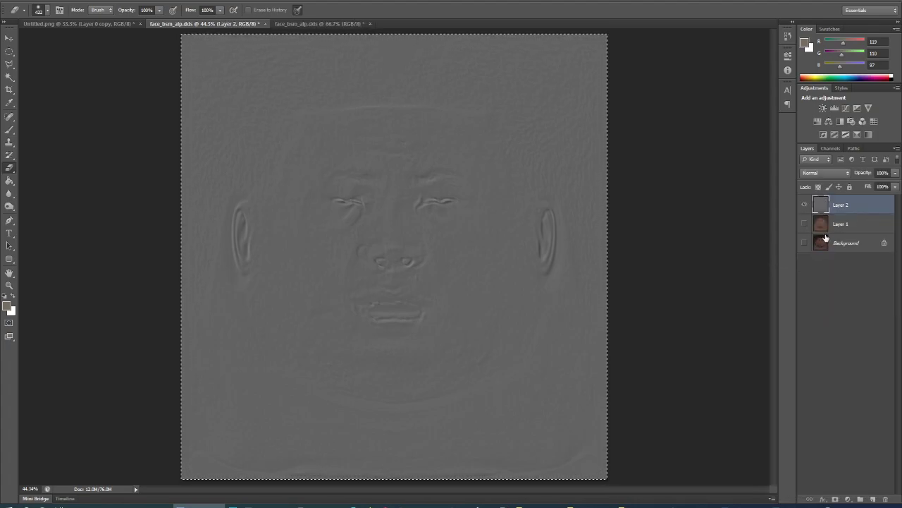
{"action": "key", "text": "Delete"}
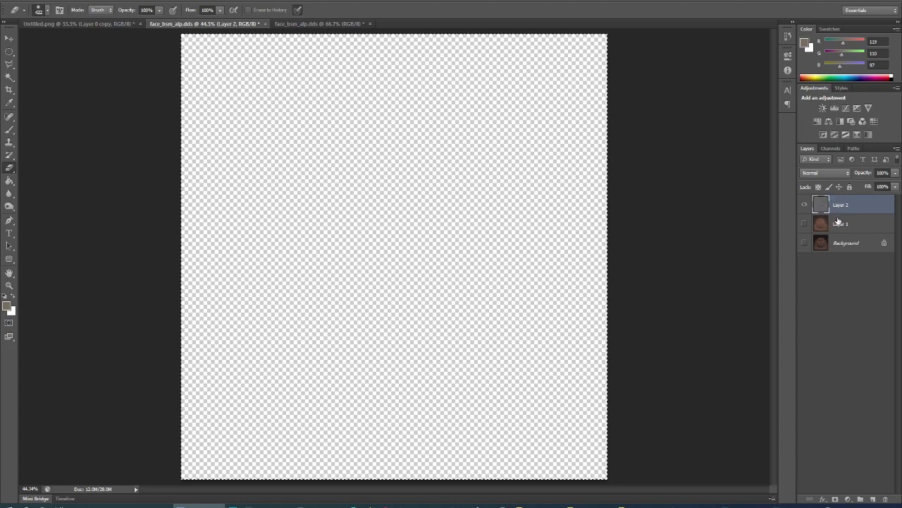
{"action": "key", "text": "ctrl+z"}
{"action": "right_click", "coordinate": [839, 206]}
{"action": "left_click", "coordinate": [745, 208]}
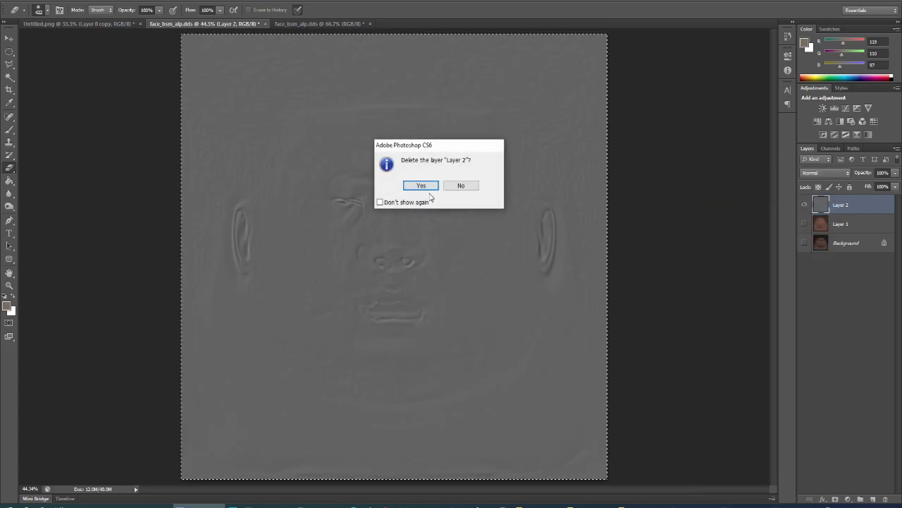
{"action": "left_click", "coordinate": [421, 185]}
- Show Layer 1 and Background, paint over the mouth opening with a 67 px soft brush, then Save As
{"action": "left_click", "coordinate": [805, 205]}
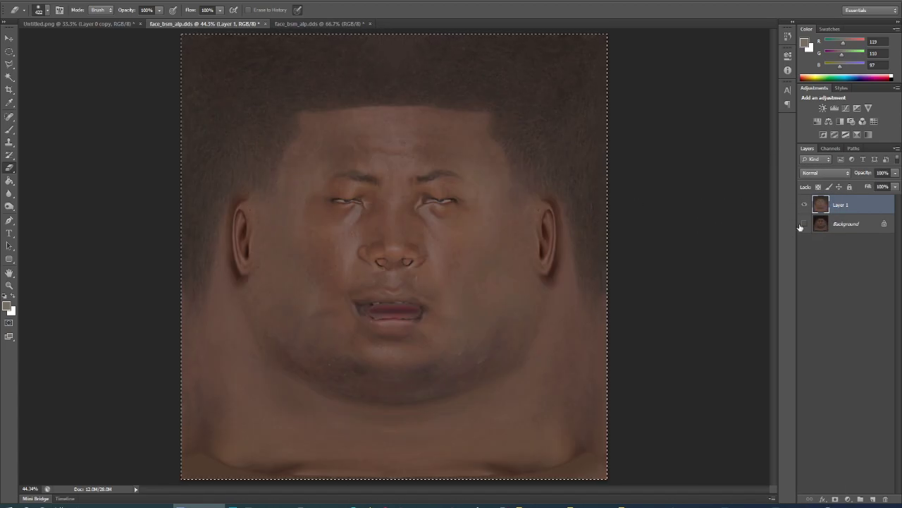
{"action": "left_click", "coordinate": [805, 224]}
{"action": "right_click", "coordinate": [470, 345]}
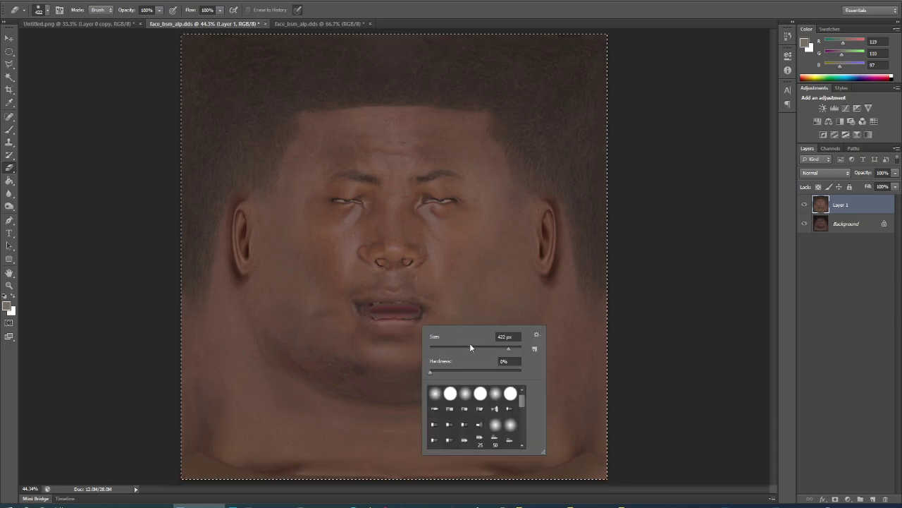
{"action": "left_click_drag", "start_coordinate": [471, 347], "coordinate": [454, 347]}
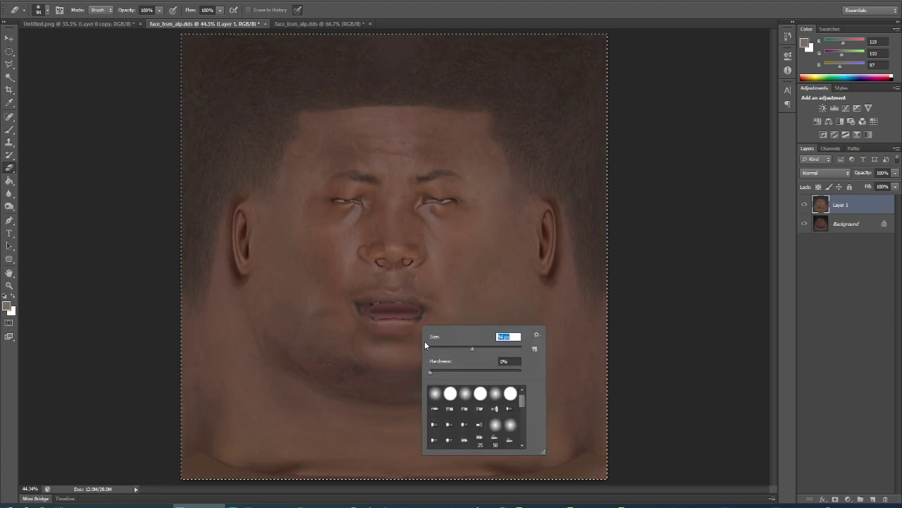
{"action": "left_click", "coordinate": [371, 304]}
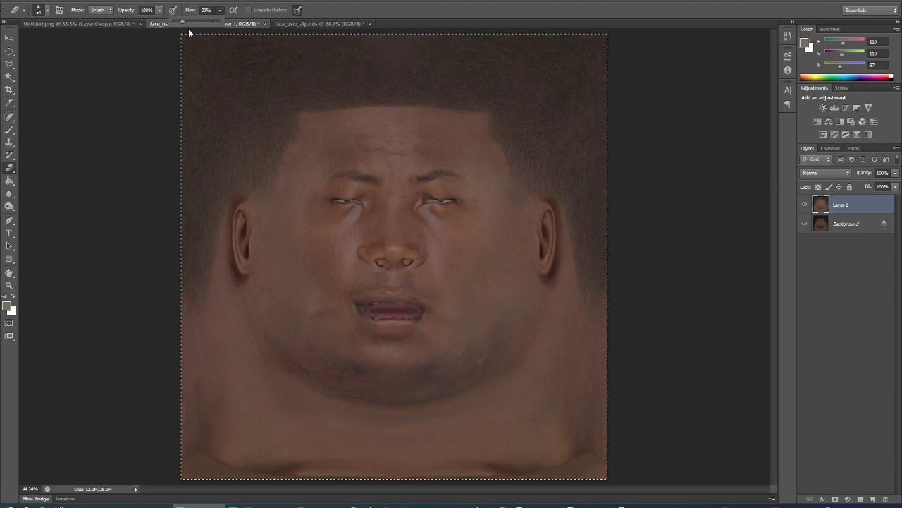
{"action": "right_click", "coordinate": [385, 289]}
{"action": "left_click_drag", "start_coordinate": [430, 311], "coordinate": [432, 311]}
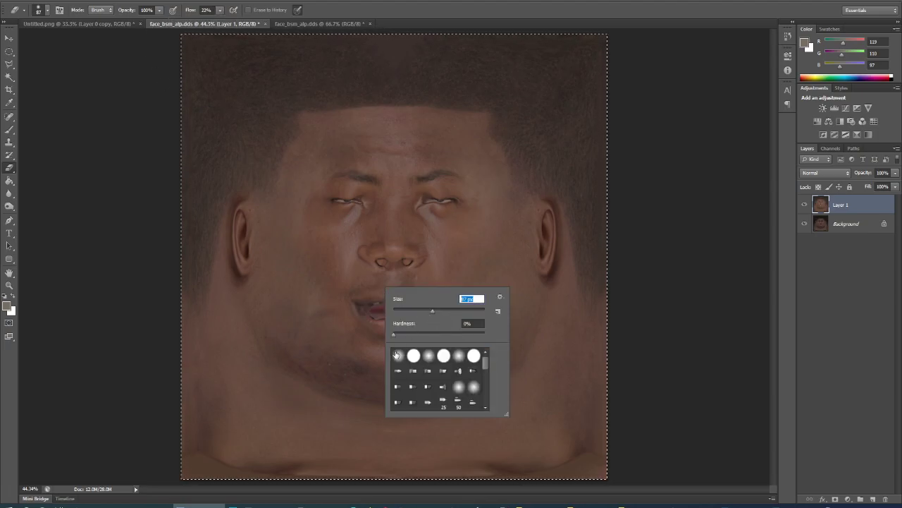
{"action": "left_click", "coordinate": [371, 305]}
{"action": "left_click_drag", "start_coordinate": [365, 310], "coordinate": [414, 312]}
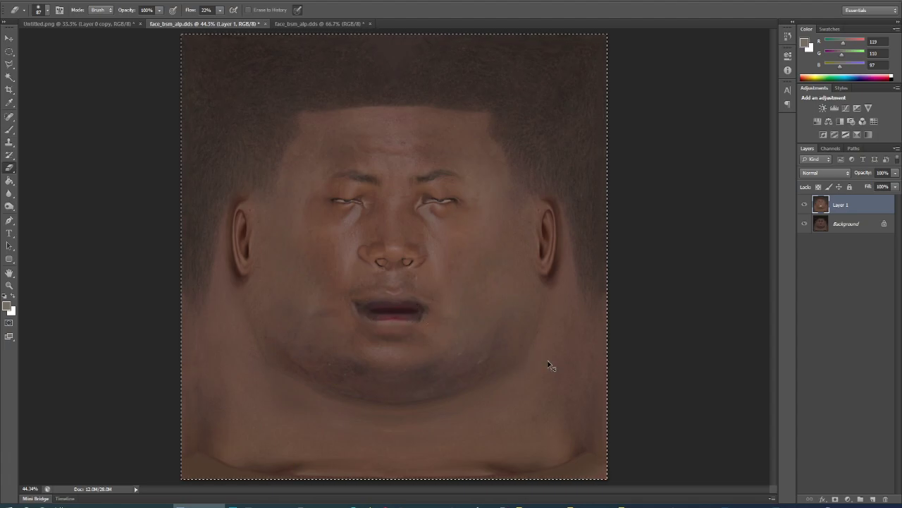
{"action": "key", "text": "ctrl+shift+s"}
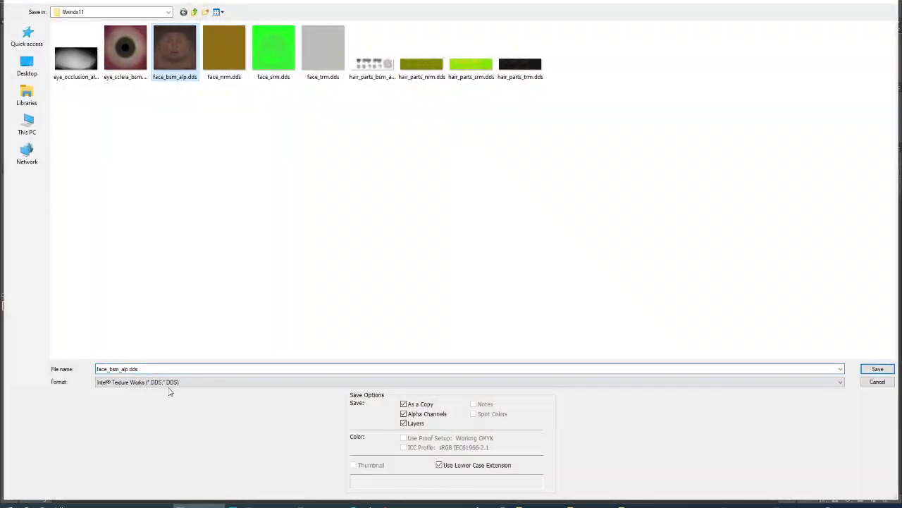
- Save the texture as D3D/DDS over face_bsm_alp.dds, accepting the replace and NVIDIA DDS settings
{"action": "left_click", "coordinate": [168, 387]}
{"action": "left_click", "coordinate": [423, 264]}
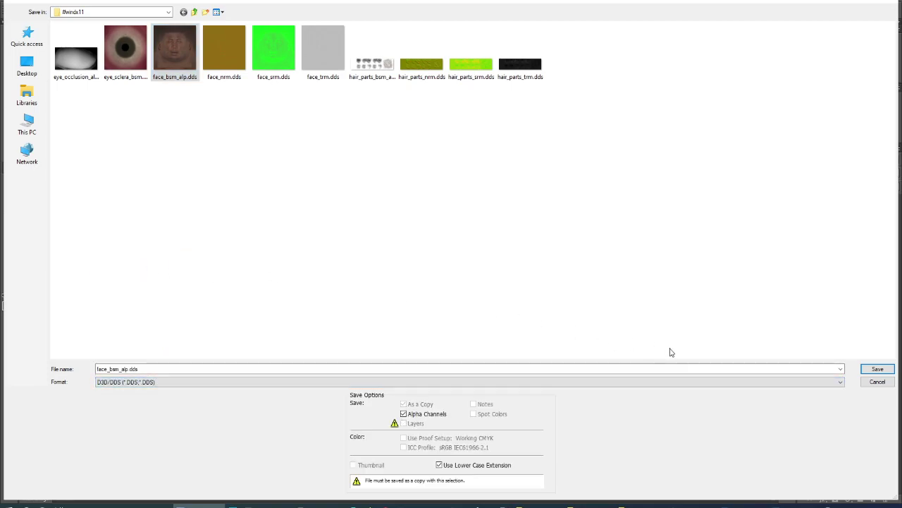
{"action": "left_click", "coordinate": [867, 372]}
{"action": "left_click", "coordinate": [431, 185]}
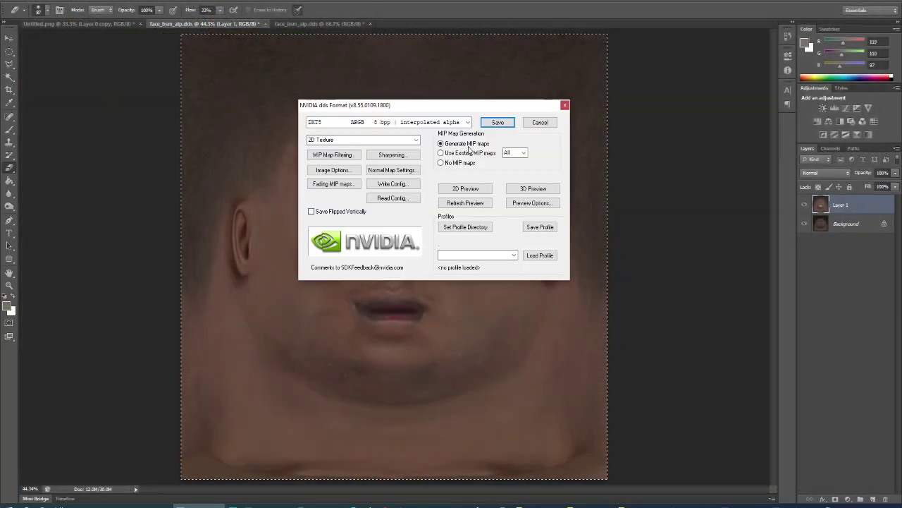
{"action": "left_click", "coordinate": [498, 125]}
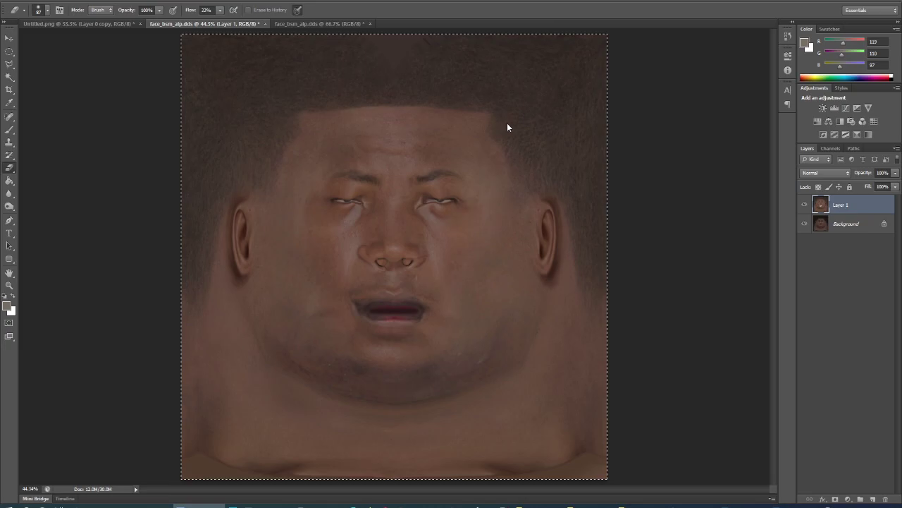
- Refresh the texture folder and drop face_bsm_alp.dds onto the PES18 Ftex Converter
{"action": "left_click", "coordinate": [536, 505]}
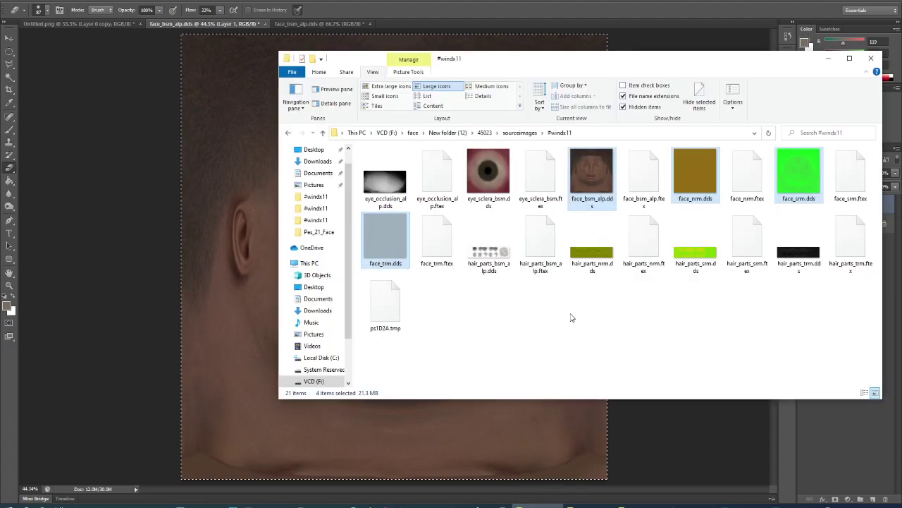
{"action": "right_click", "coordinate": [570, 309]}
{"action": "left_click", "coordinate": [592, 353]}
{"action": "left_click", "coordinate": [307, 497]}
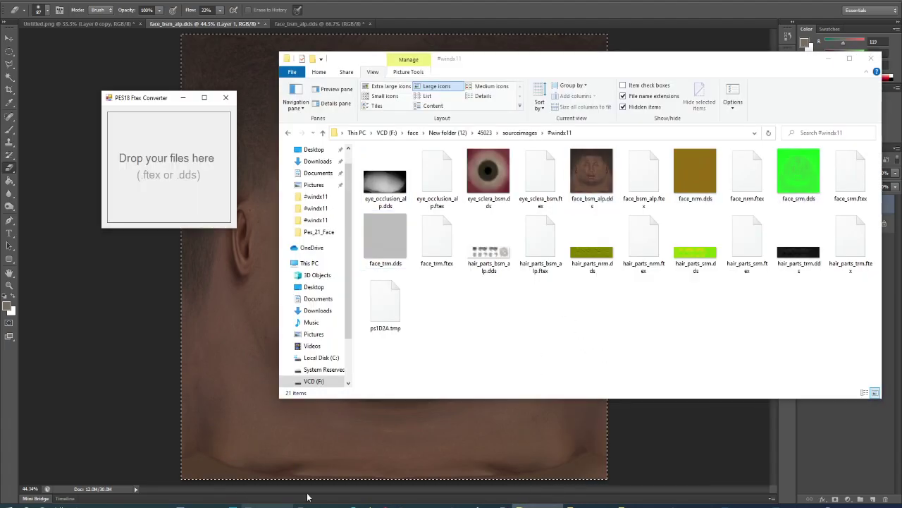
{"action": "left_click_drag", "start_coordinate": [597, 179], "coordinate": [171, 191]}
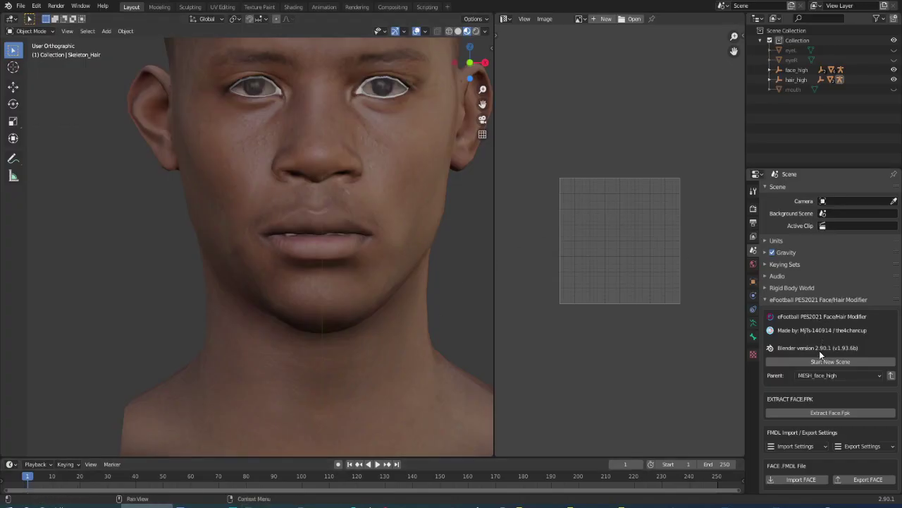
- Re-extract face.fpk to reload the head with its updated textures
{"action": "left_click", "coordinate": [832, 362]}
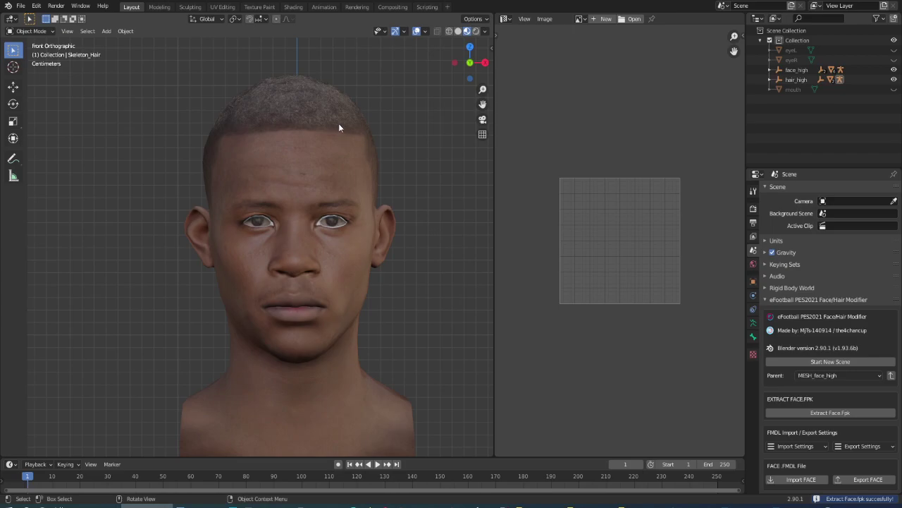
{"action": "scroll", "coordinate": [335, 123], "scroll_direction": "down", "scroll_amount": 2}
{"action": "scroll", "coordinate": [305, 176], "scroll_direction": "down", "scroll_amount": 1}
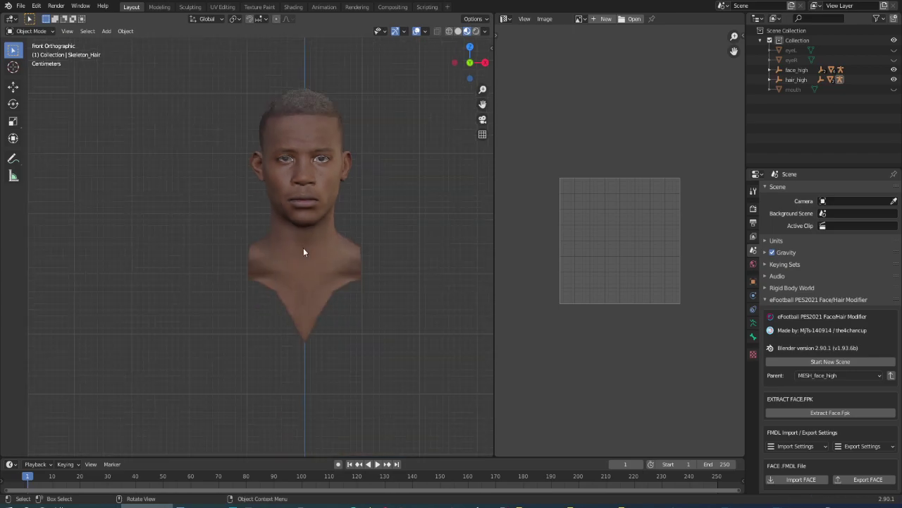
{"action": "scroll", "coordinate": [286, 143], "scroll_direction": "up", "scroll_amount": 1}
{"action": "scroll", "coordinate": [287, 133], "scroll_direction": "up", "scroll_amount": 3}
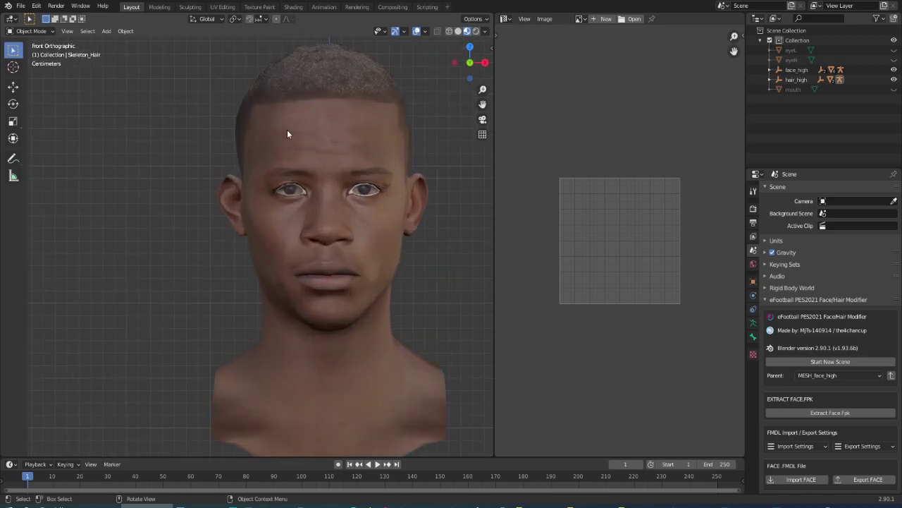
{"action": "scroll", "coordinate": [287, 133], "scroll_direction": "down", "scroll_amount": 2}
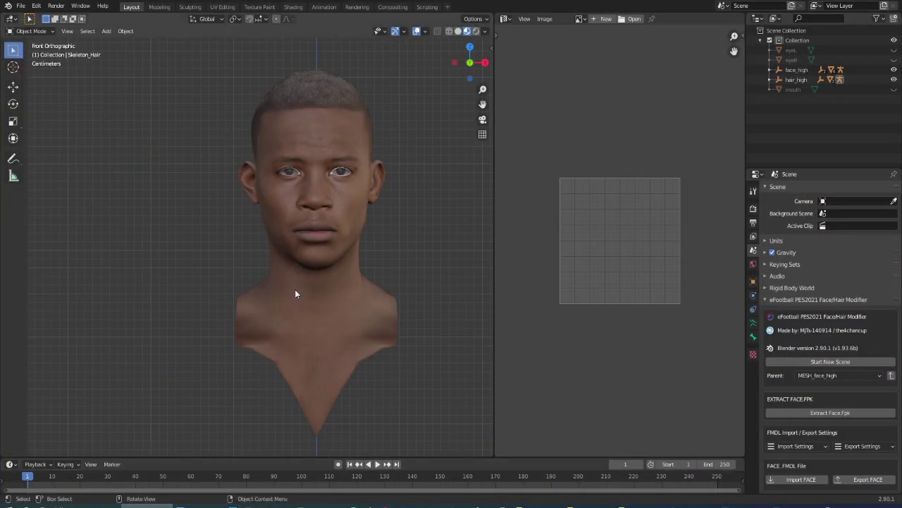
- Switch to the Right Orthographic view, frame the head profile, and select the neck mesh
{"action": "key", "text": "KP_3"}
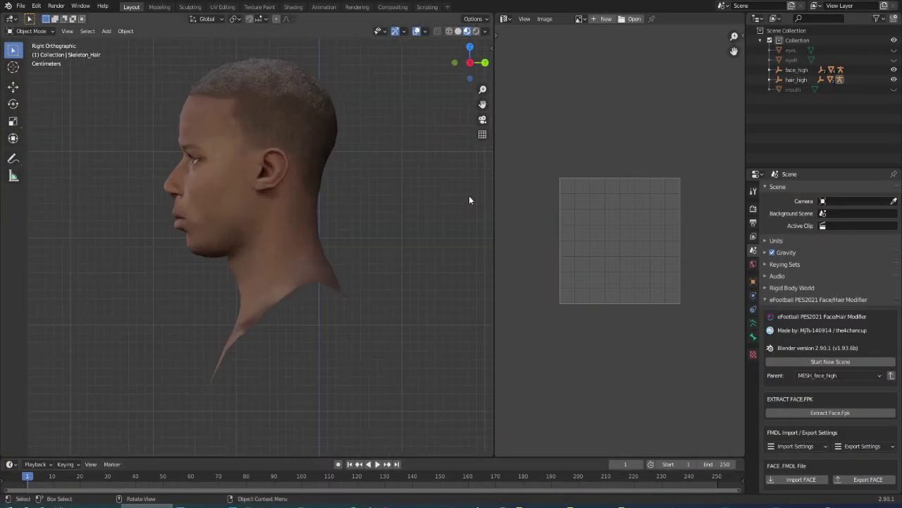
{"action": "scroll", "coordinate": [322, 188], "scroll_direction": "up", "scroll_amount": 2}
{"action": "middle_click_drag", "start_coordinate": [322, 188], "coordinate": [272, 224], "text": "shift"}
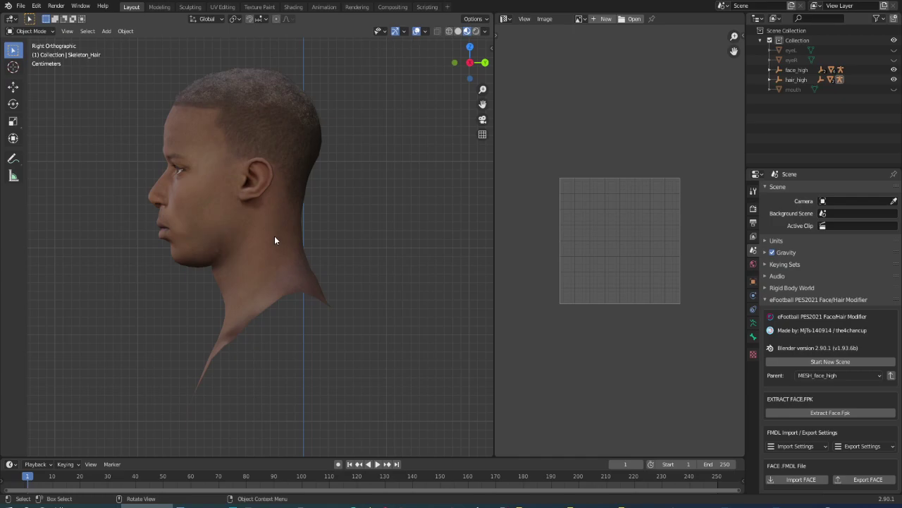
{"action": "left_click", "coordinate": [266, 249]}
- Enter Edit Mode on the face and hair meshes and select two chin vertices using X-ray
{"action": "key", "text": "a"}
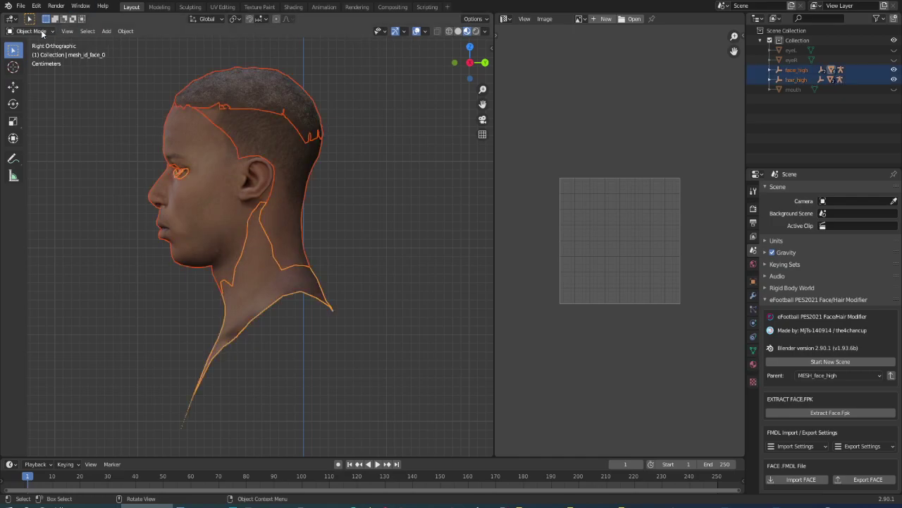
{"action": "left_click", "coordinate": [41, 31]}
{"action": "left_click", "coordinate": [29, 55]}
{"action": "scroll", "coordinate": [229, 252], "scroll_direction": "up", "scroll_amount": 3}
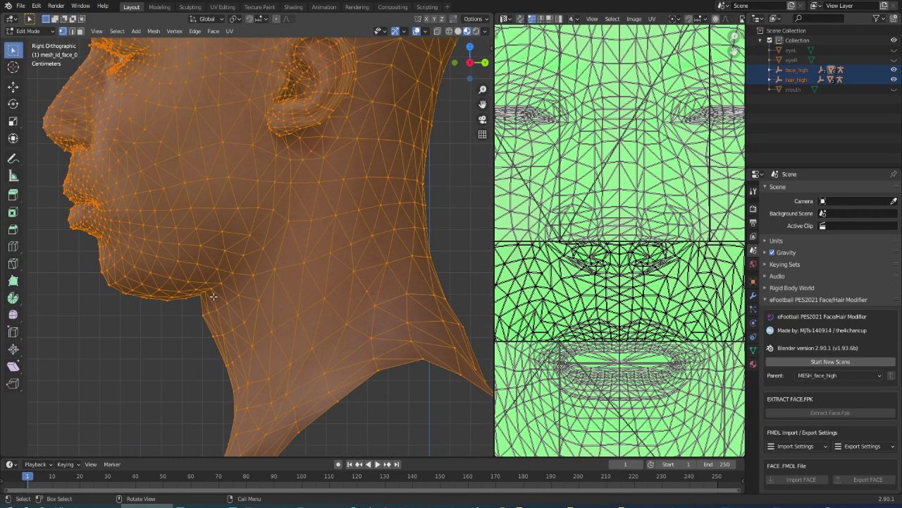
{"action": "left_click", "coordinate": [221, 283]}
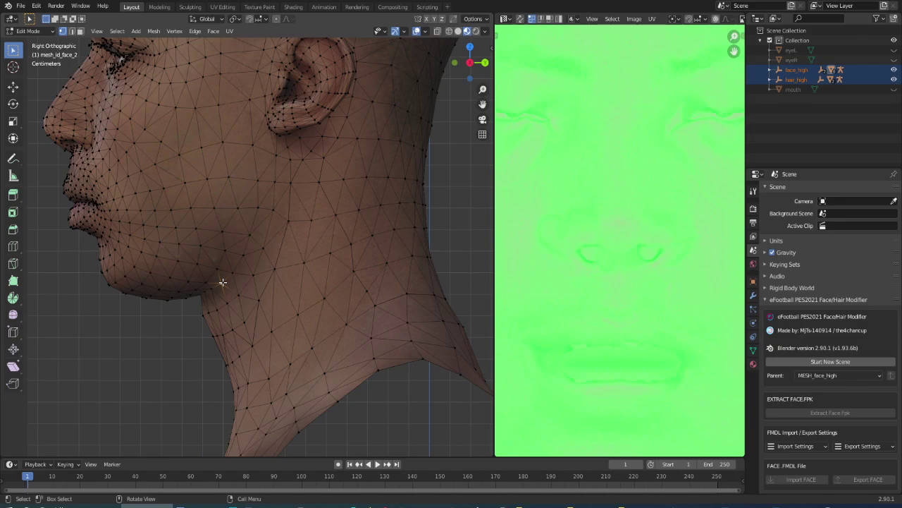
{"action": "left_click", "coordinate": [437, 32]}
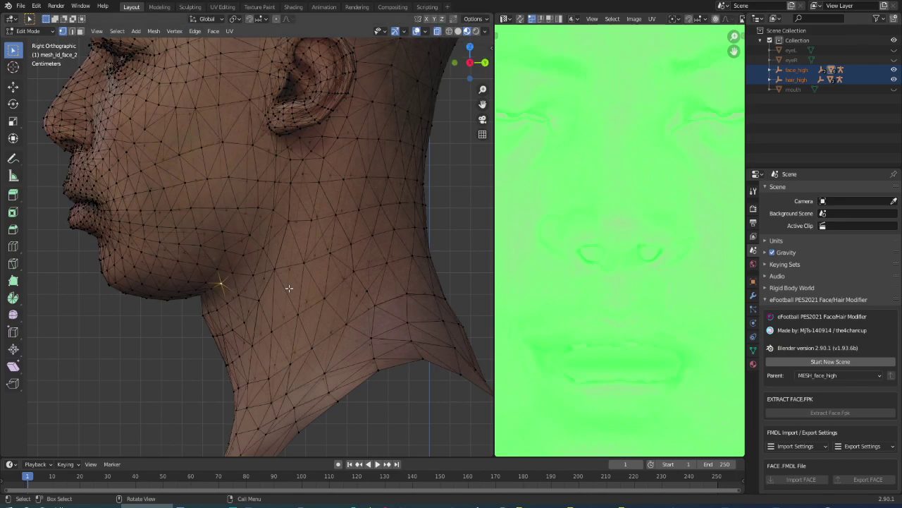
{"action": "left_click", "coordinate": [233, 266], "text": "shift"}
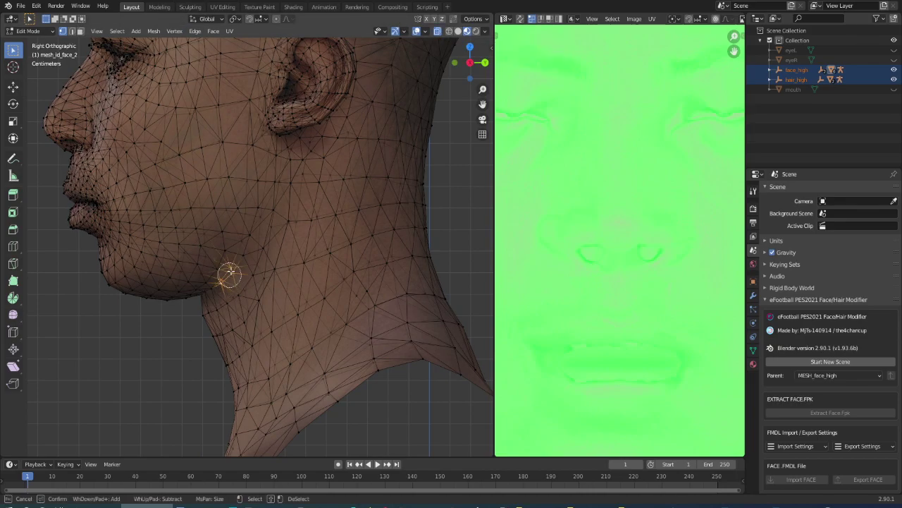
{"action": "left_click", "coordinate": [437, 33]}
- Turn on proportional editing and move the jaw vertices back and upward with smooth falloff
{"action": "left_click", "coordinate": [12, 86]}
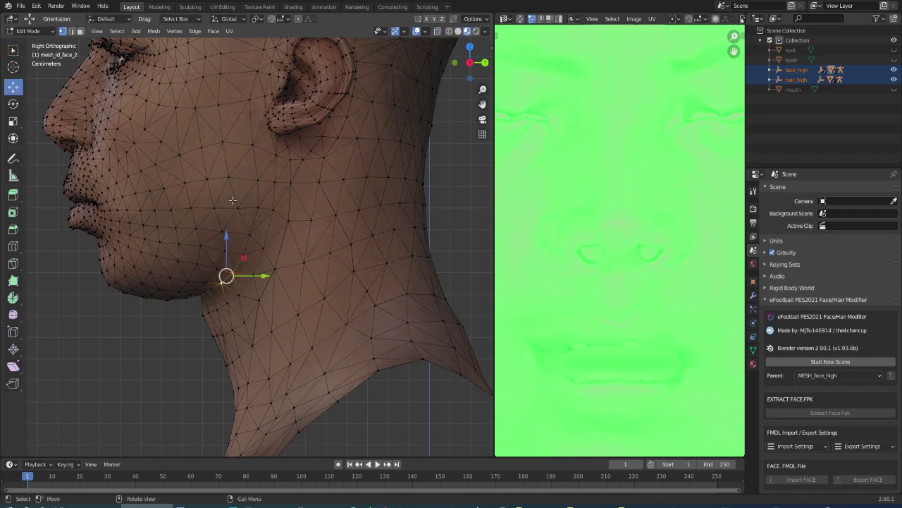
{"action": "scroll", "coordinate": [233, 201], "scroll_direction": "down", "scroll_amount": 2}
{"action": "left_click_drag", "start_coordinate": [270, 245], "coordinate": [273, 244]}
{"action": "key", "text": "ctrl+z"}
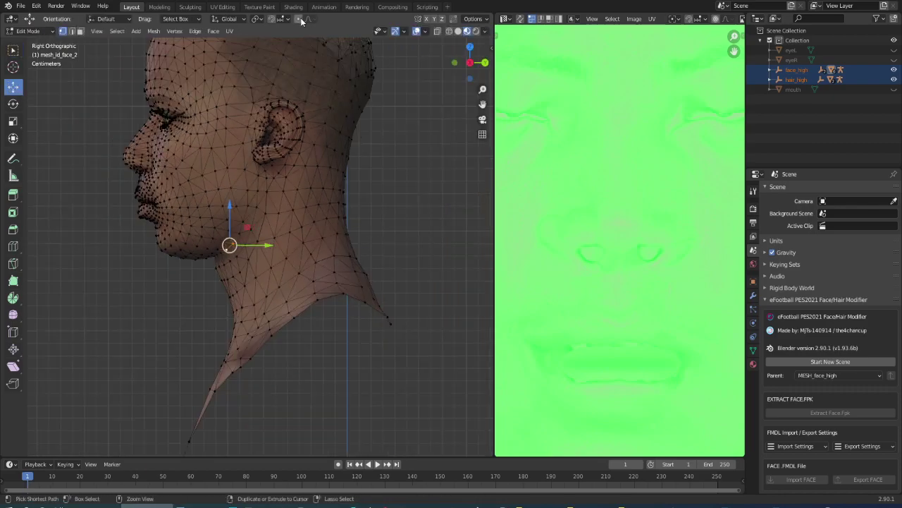
{"action": "key", "text": "o"}
{"action": "left_click_drag", "start_coordinate": [271, 246], "coordinate": [273, 244]}
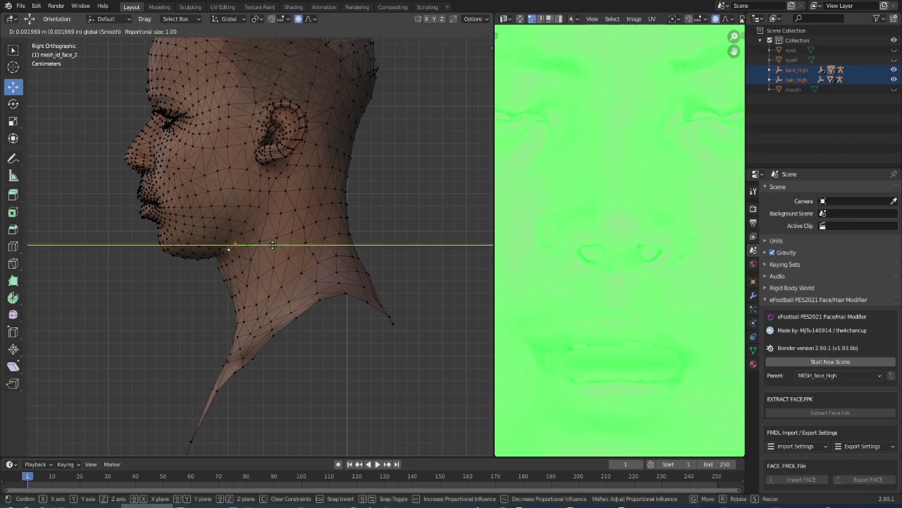
{"action": "scroll", "coordinate": [272, 245], "scroll_direction": "up", "scroll_amount": 20}
{"action": "scroll", "coordinate": [273, 244], "scroll_direction": "up", "scroll_amount": 3}
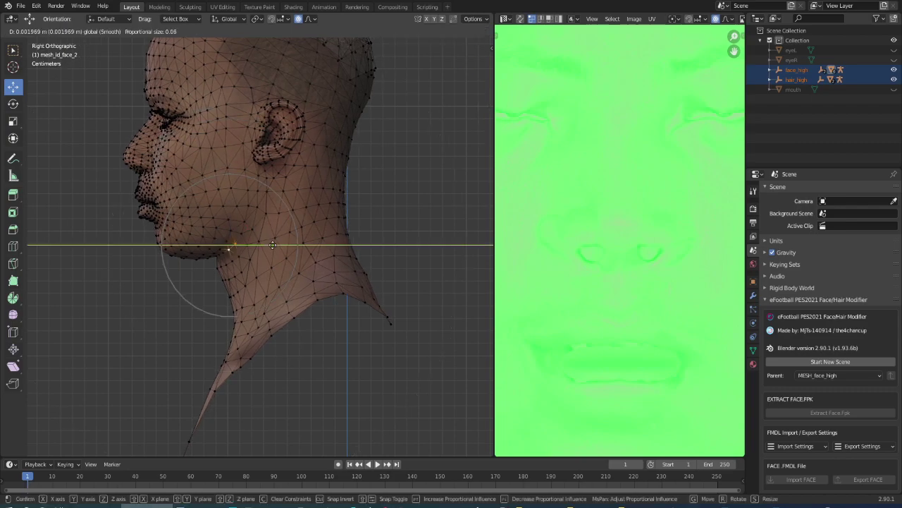
{"action": "left_click_drag", "start_coordinate": [272, 245], "coordinate": [289, 244]}
{"action": "scroll", "coordinate": [290, 244], "scroll_direction": "down", "scroll_amount": 3}
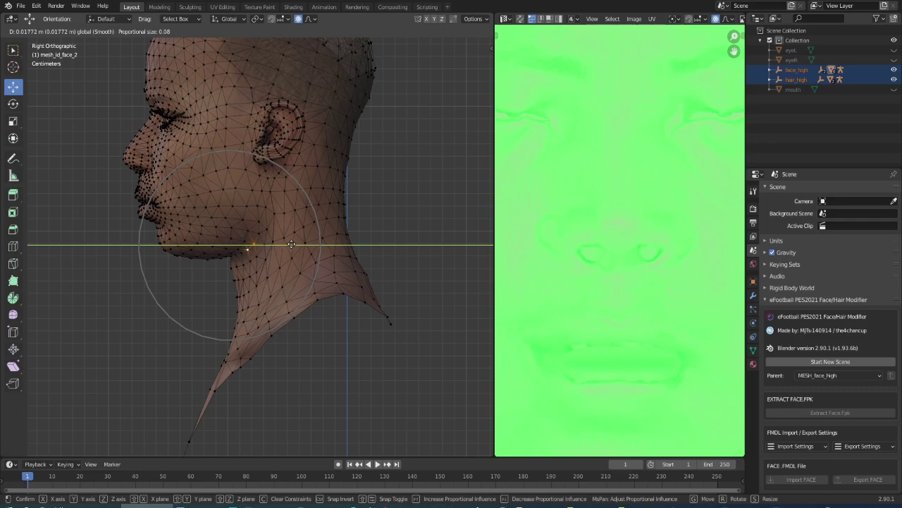
{"action": "left_click_drag", "start_coordinate": [292, 244], "coordinate": [291, 244]}
{"action": "left_click_drag", "start_coordinate": [255, 211], "coordinate": [250, 204]}
{"action": "scroll", "coordinate": [250, 204], "scroll_direction": "down", "scroll_amount": 1}
{"action": "scroll", "coordinate": [211, 226], "scroll_direction": "up", "scroll_amount": 1}
{"action": "scroll", "coordinate": [176, 233], "scroll_direction": "up", "scroll_amount": 1}
{"action": "scroll", "coordinate": [138, 237], "scroll_direction": "up", "scroll_amount": 1}
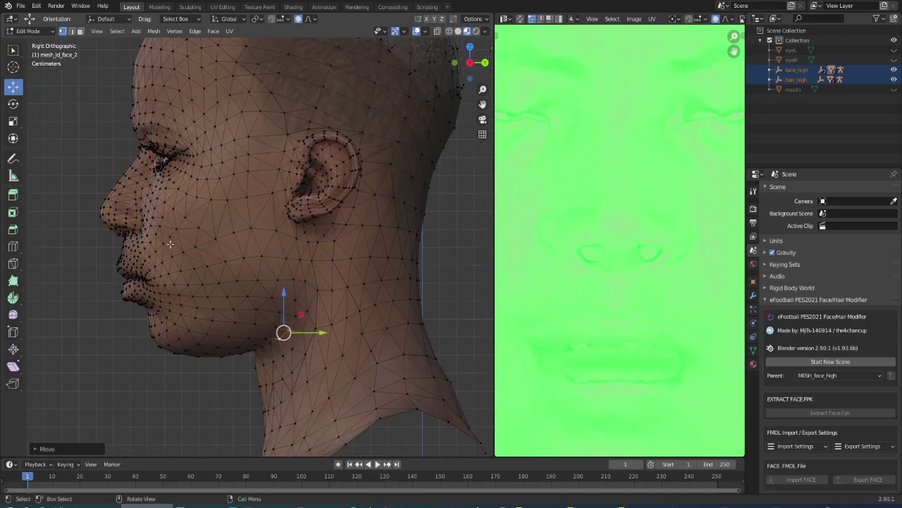
- Circle-select more jaw vertices and shift them sideways with proportional falloff
{"action": "left_click", "coordinate": [299, 259]}
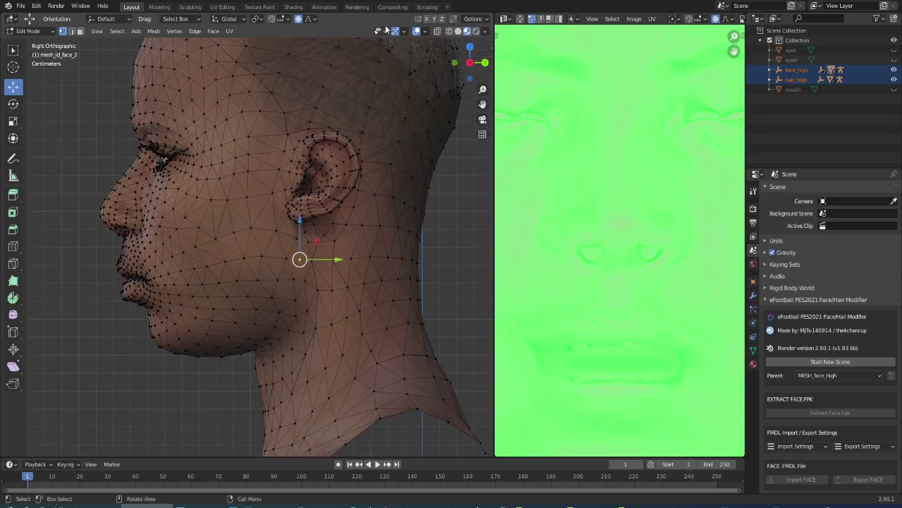
{"action": "left_click", "coordinate": [440, 31]}
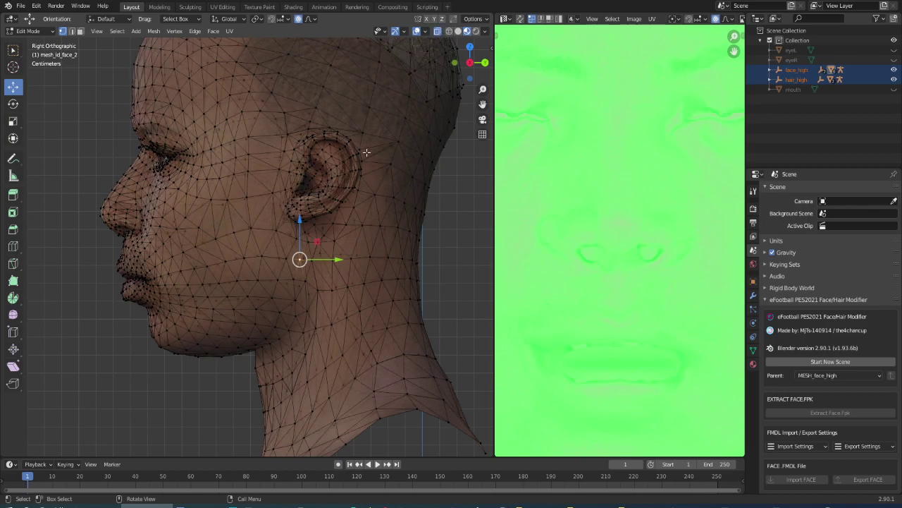
{"action": "key", "text": "c"}
{"action": "left_click", "coordinate": [311, 259]}
{"action": "key", "text": "Escape"}
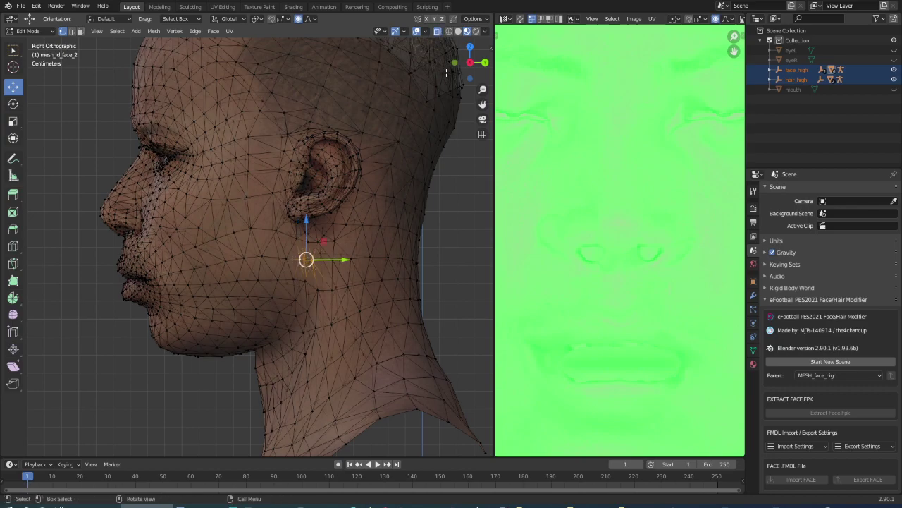
{"action": "key", "text": "c"}
{"action": "left_click", "coordinate": [314, 255]}
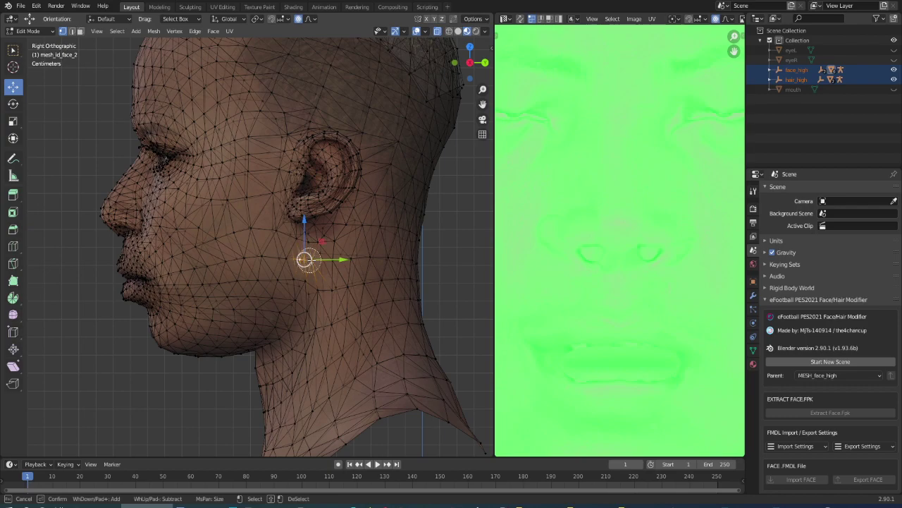
{"action": "key", "text": "Escape"}
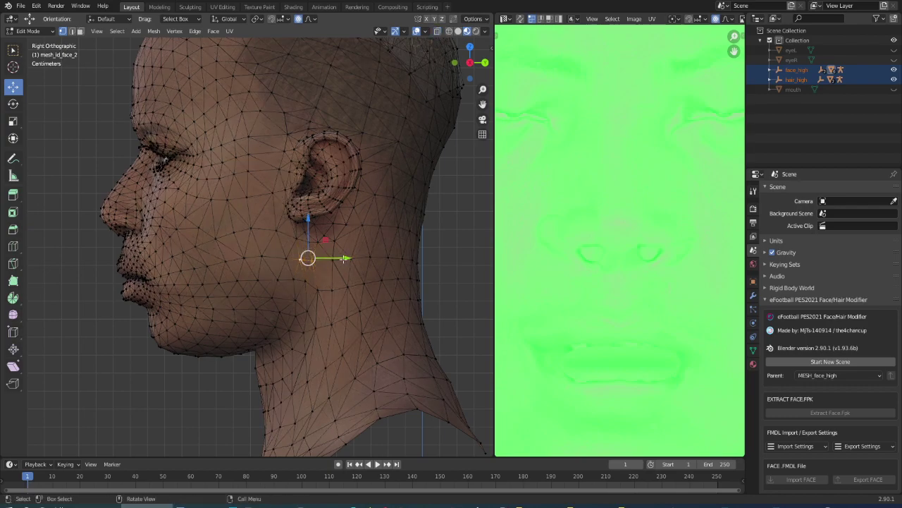
{"action": "left_click_drag", "start_coordinate": [344, 259], "coordinate": [353, 259]}
{"action": "scroll", "coordinate": [353, 258], "scroll_direction": "down", "scroll_amount": 1}
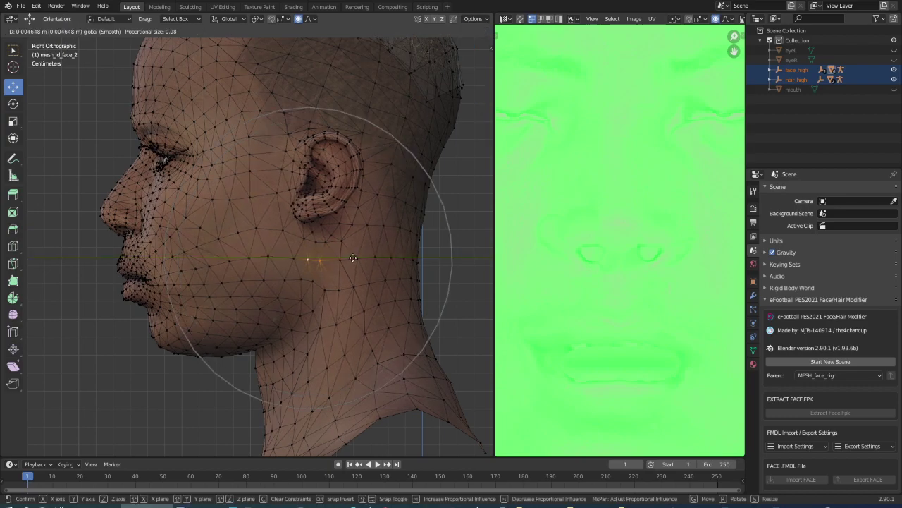
{"action": "left_click_drag", "start_coordinate": [353, 258], "coordinate": [352, 258]}
{"action": "scroll", "coordinate": [391, 191], "scroll_direction": "down", "scroll_amount": 3}
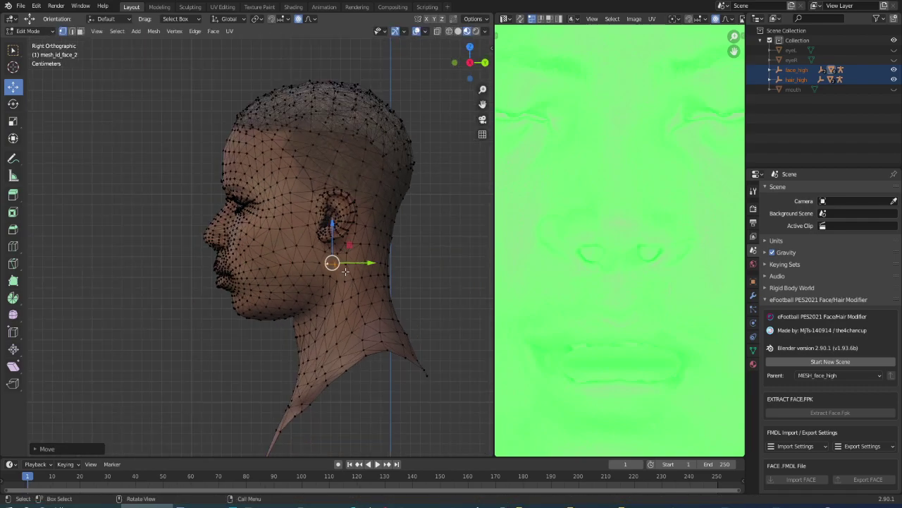
{"action": "scroll", "coordinate": [392, 190], "scroll_direction": "up", "scroll_amount": 2}
- Select the linked hair strip at the back of the head and pull it inward
{"action": "left_click", "coordinate": [424, 179]}
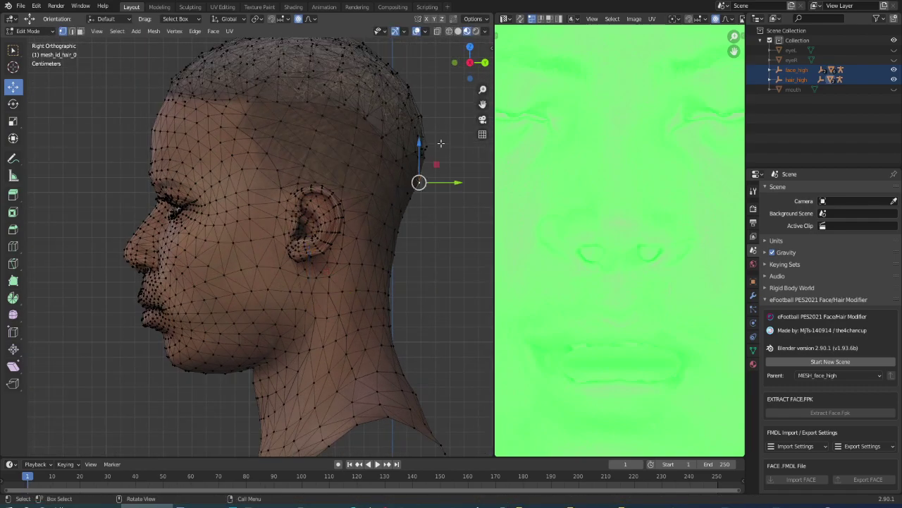
{"action": "left_click", "coordinate": [437, 33]}
{"action": "key", "text": "ctrl+l"}
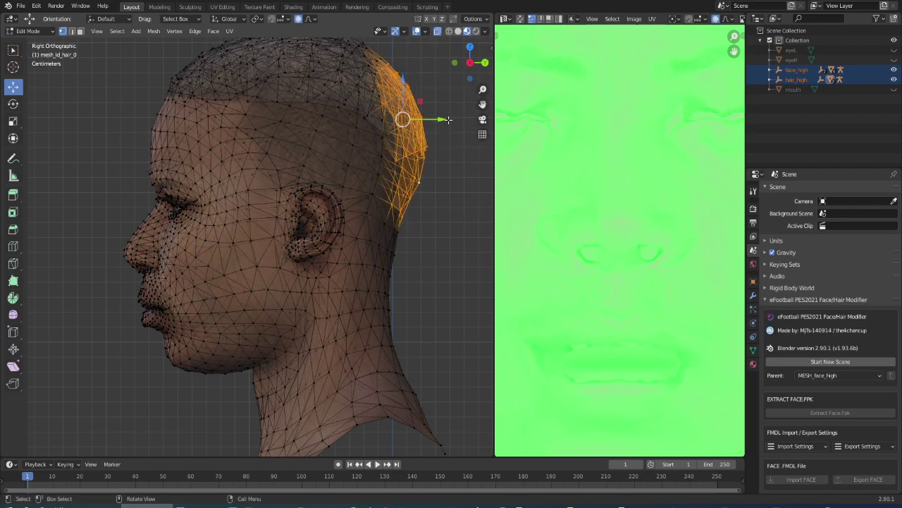
{"action": "mouse_move", "coordinate": [447, 120]}
{"action": "left_mouse_down"}
{"action": "mouse_move", "coordinate": [458, 115]}
{"action": "mouse_move", "coordinate": [421, 117]}
{"action": "left_mouse_up"}
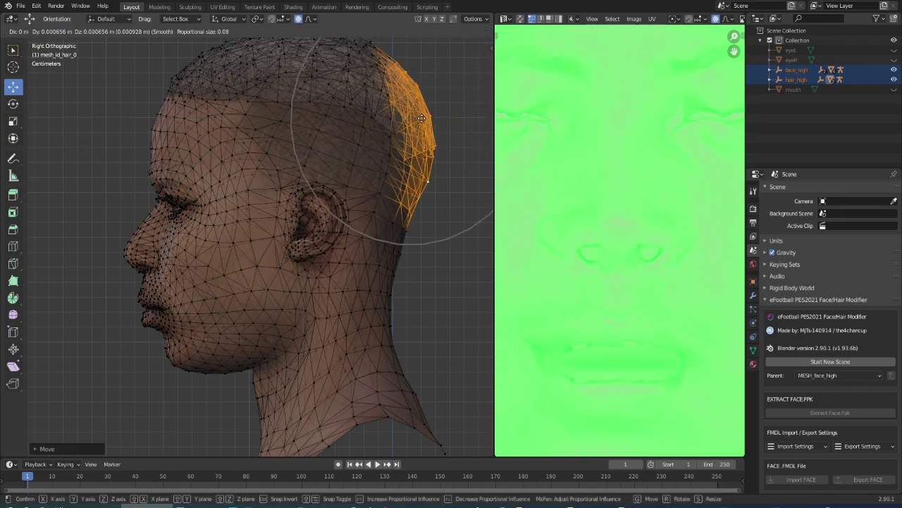
{"action": "left_click", "coordinate": [420, 118]}
{"action": "scroll", "coordinate": [276, 121], "scroll_direction": "down", "scroll_amount": 2}
{"action": "scroll", "coordinate": [276, 122], "scroll_direction": "up", "scroll_amount": 2}
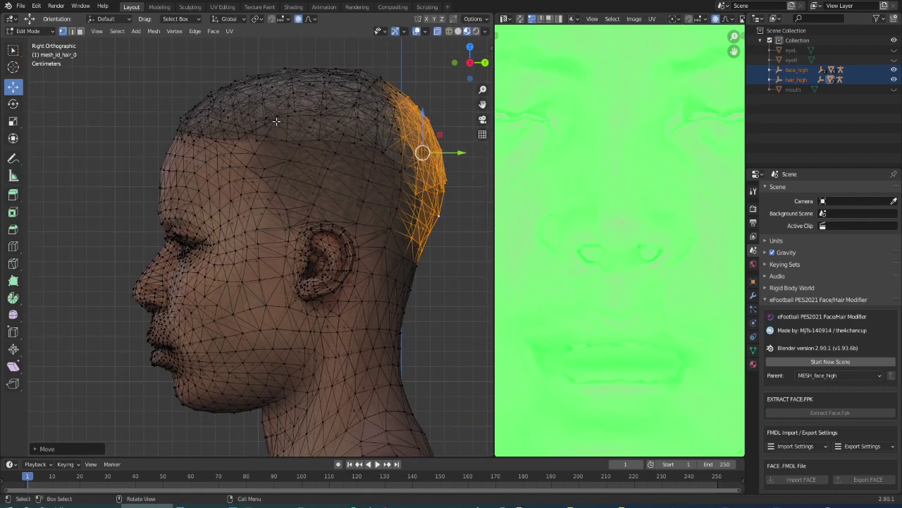
- Return to Object Mode and inspect the reshaped head from front and right side views
{"action": "left_click", "coordinate": [28, 31]}
{"action": "left_click", "coordinate": [31, 42]}
{"action": "left_click", "coordinate": [70, 141]}
{"action": "scroll", "coordinate": [230, 249], "scroll_direction": "down", "scroll_amount": 2}
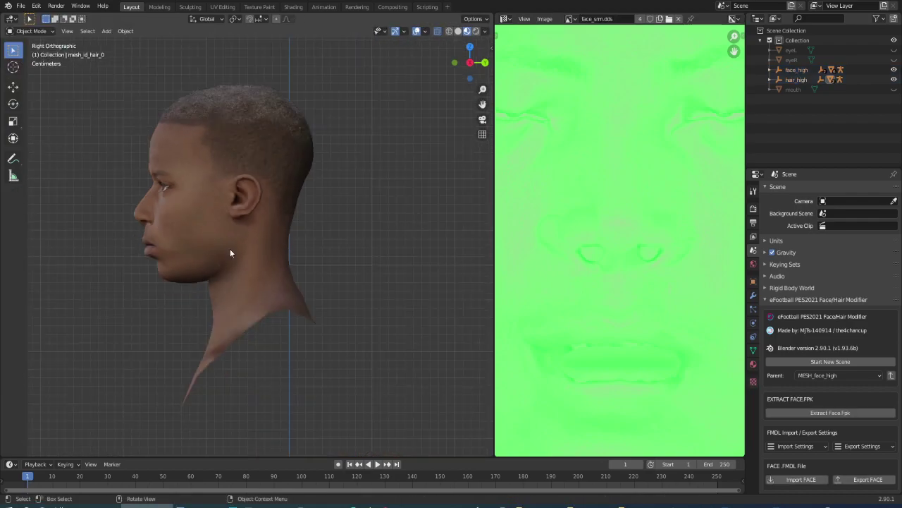
{"action": "scroll", "coordinate": [184, 276], "scroll_direction": "up", "scroll_amount": 3}
{"action": "mouse_move", "coordinate": [188, 297]}
{"action": "middle_mouse_down"}
{"action": "mouse_move", "coordinate": [204, 266]}
{"action": "mouse_move", "coordinate": [299, 262]}
{"action": "mouse_move", "coordinate": [328, 245]}
{"action": "mouse_move", "coordinate": [426, 242]}
{"action": "mouse_move", "coordinate": [409, 262]}
{"action": "mouse_move", "coordinate": [414, 257]}
{"action": "mouse_move", "coordinate": [221, 262]}
{"action": "mouse_move", "coordinate": [266, 277]}
{"action": "mouse_move", "coordinate": [298, 272]}
{"action": "mouse_move", "coordinate": [242, 279]}
{"action": "mouse_move", "coordinate": [234, 273]}
{"action": "mouse_move", "coordinate": [461, 273]}
{"action": "mouse_move", "coordinate": [244, 280]}
{"action": "mouse_move", "coordinate": [200, 264]}
{"action": "middle_mouse_up"}
{"action": "scroll", "coordinate": [254, 276], "scroll_direction": "down", "scroll_amount": 2}
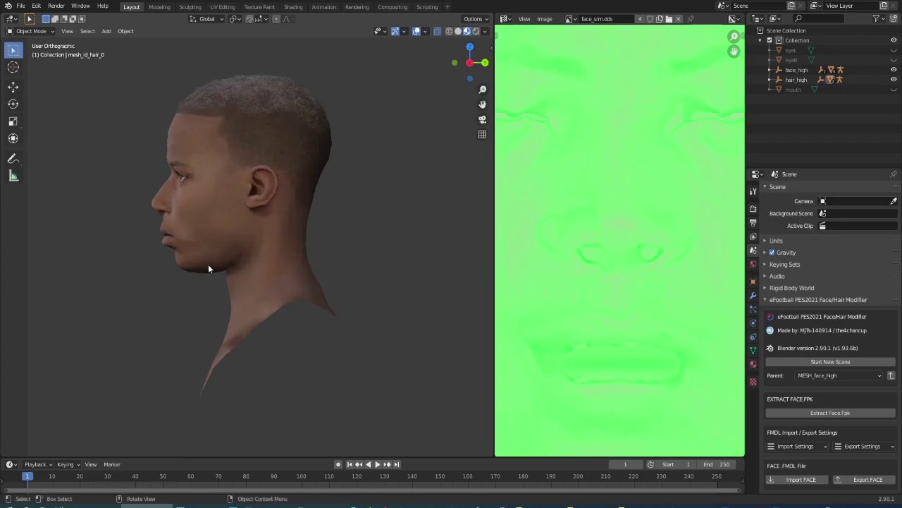
{"action": "key", "text": "KP_1"}
{"action": "key", "text": "KP_3"}
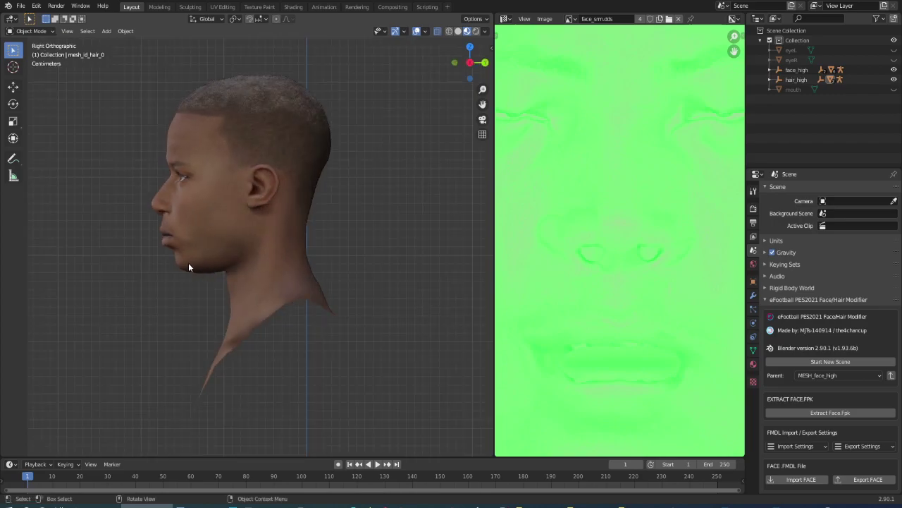
{"action": "scroll", "coordinate": [188, 262], "scroll_direction": "up", "scroll_amount": 3}
{"action": "left_click", "coordinate": [219, 197]}
{"action": "left_click", "coordinate": [28, 31]}
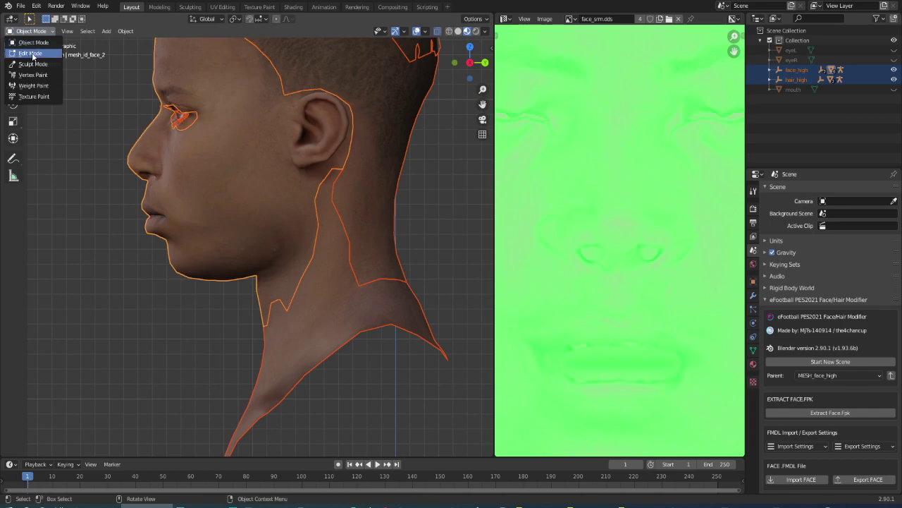
{"action": "left_click", "coordinate": [28, 54]}
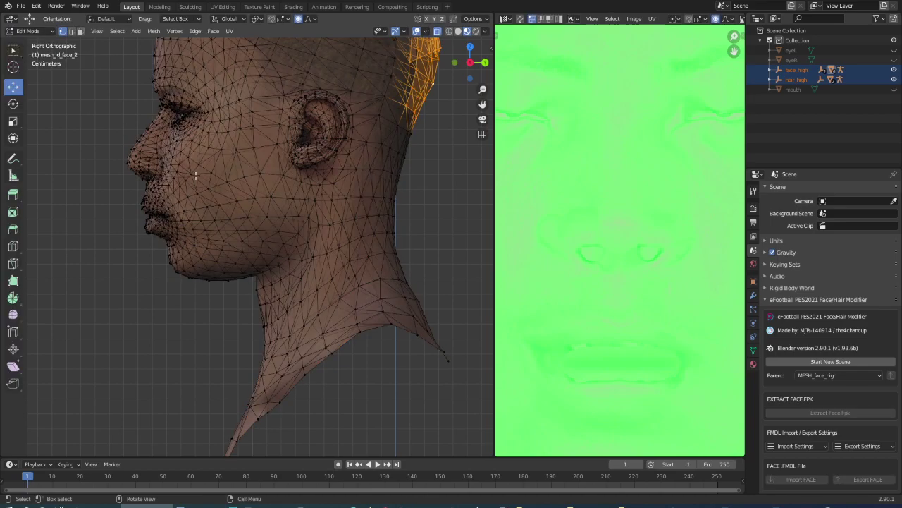
{"action": "left_click", "coordinate": [438, 31]}
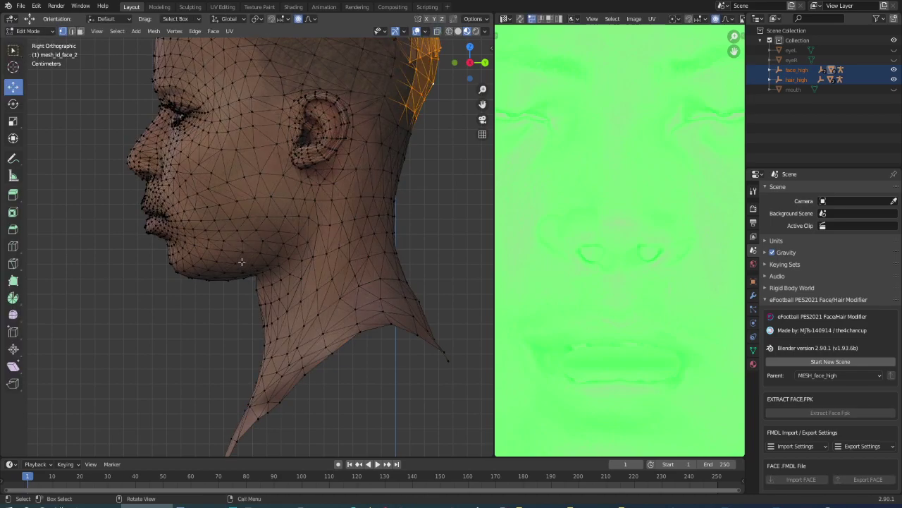
{"action": "left_click", "coordinate": [241, 261]}
{"action": "key", "text": "s"}
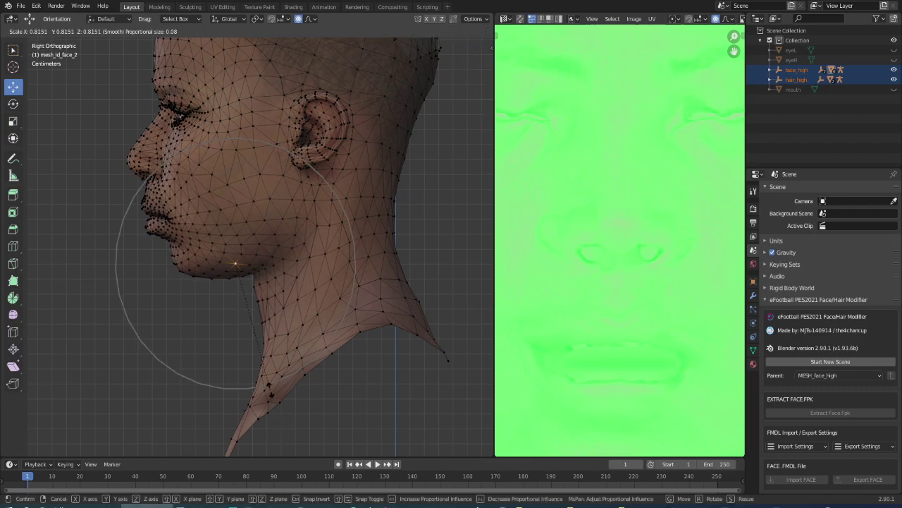
{"action": "left_click", "coordinate": [268, 387]}
{"action": "mouse_move", "coordinate": [238, 316]}
{"action": "middle_mouse_down"}
{"action": "mouse_move", "coordinate": [337, 309]}
{"action": "mouse_move", "coordinate": [371, 318]}
{"action": "middle_mouse_up"}
{"action": "key", "text": "KP_1"}
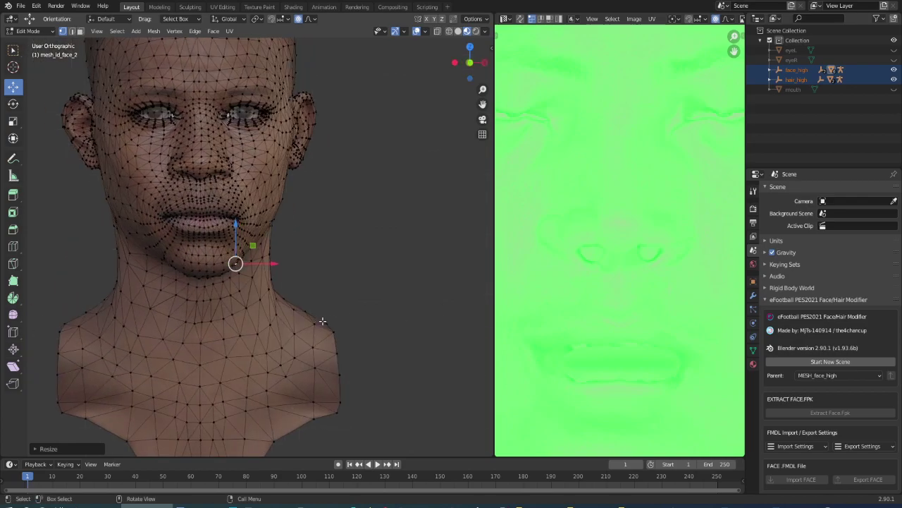
{"action": "scroll", "coordinate": [189, 285], "scroll_direction": "up", "scroll_amount": 3}
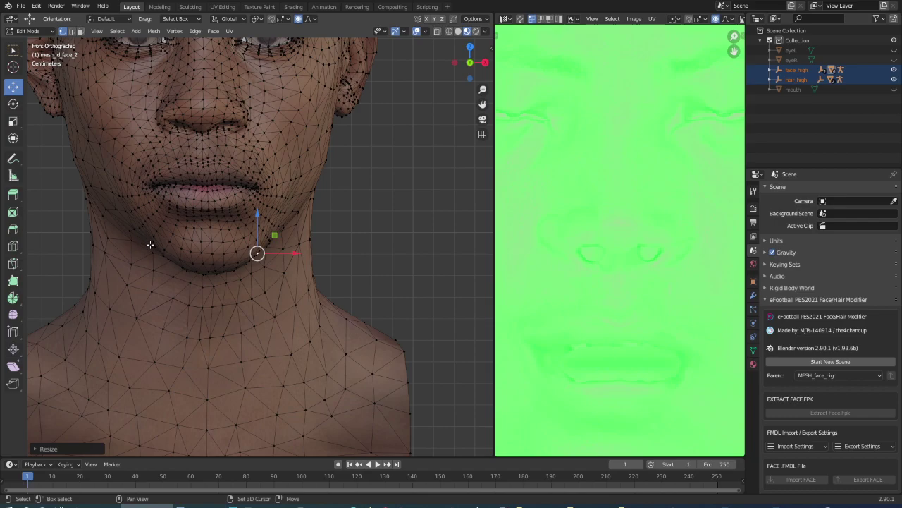
{"action": "key", "text": "s"}
{"action": "key", "text": "x"}
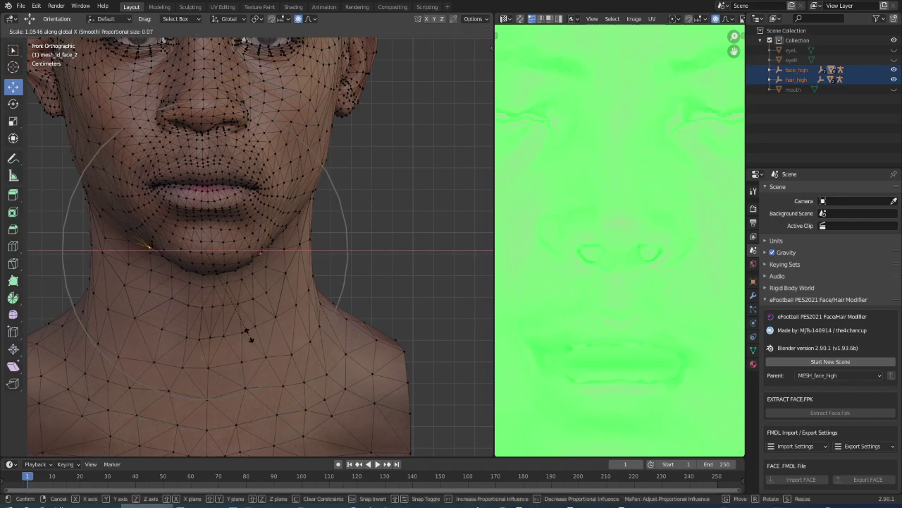
{"action": "scroll", "coordinate": [253, 339], "scroll_direction": "up", "scroll_amount": 3}
{"action": "left_click", "coordinate": [250, 342]}
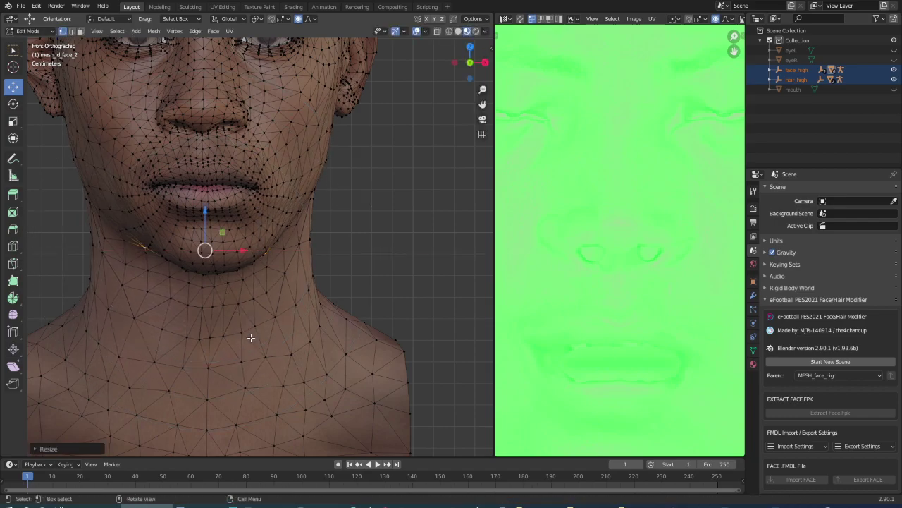
{"action": "scroll", "coordinate": [250, 338], "scroll_direction": "down", "scroll_amount": 3}
{"action": "scroll", "coordinate": [219, 300], "scroll_direction": "up", "scroll_amount": 3}
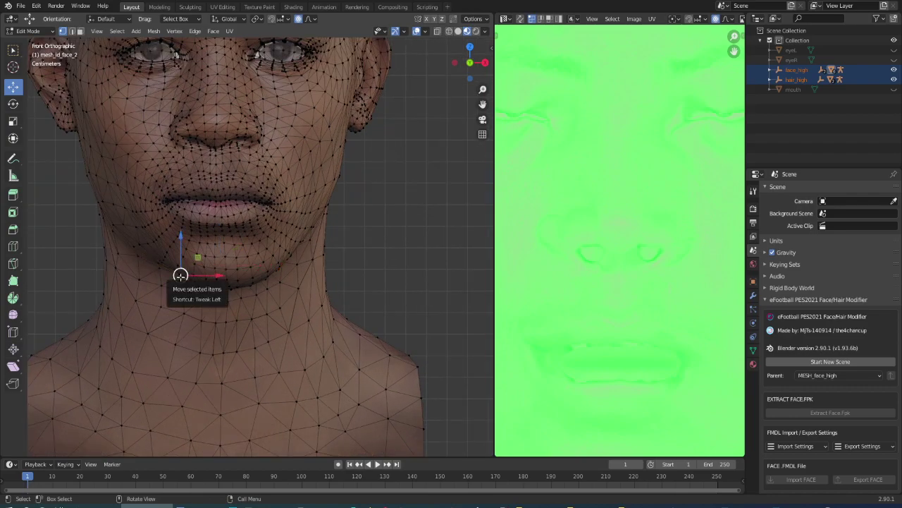
{"action": "left_click_drag", "start_coordinate": [208, 275], "coordinate": [192, 275]}
{"action": "mouse_move", "coordinate": [176, 282]}
{"action": "middle_mouse_down"}
{"action": "mouse_move", "coordinate": [105, 296]}
{"action": "mouse_move", "coordinate": [308, 298]}
{"action": "mouse_move", "coordinate": [259, 319]}
{"action": "mouse_move", "coordinate": [57, 316]}
{"action": "mouse_move", "coordinate": [89, 316]}
{"action": "mouse_move", "coordinate": [70, 325]}
{"action": "mouse_move", "coordinate": [176, 318]}
{"action": "mouse_move", "coordinate": [167, 322]}
{"action": "middle_mouse_up"}
{"action": "left_click", "coordinate": [32, 31]}
{"action": "left_click", "coordinate": [31, 44]}
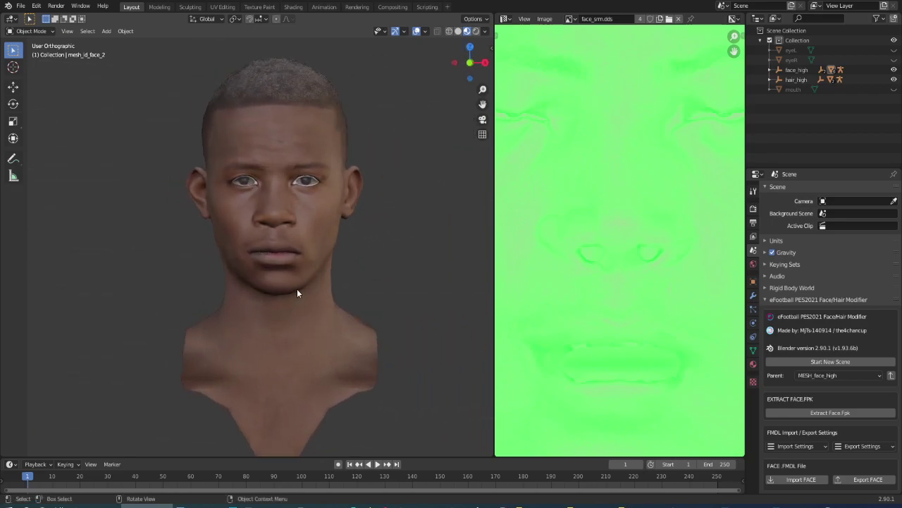
- From the front view, select the face and hair objects and enter Edit Mode
{"action": "key", "text": "KP_1"}
{"action": "scroll", "coordinate": [162, 194], "scroll_direction": "up", "scroll_amount": 1}
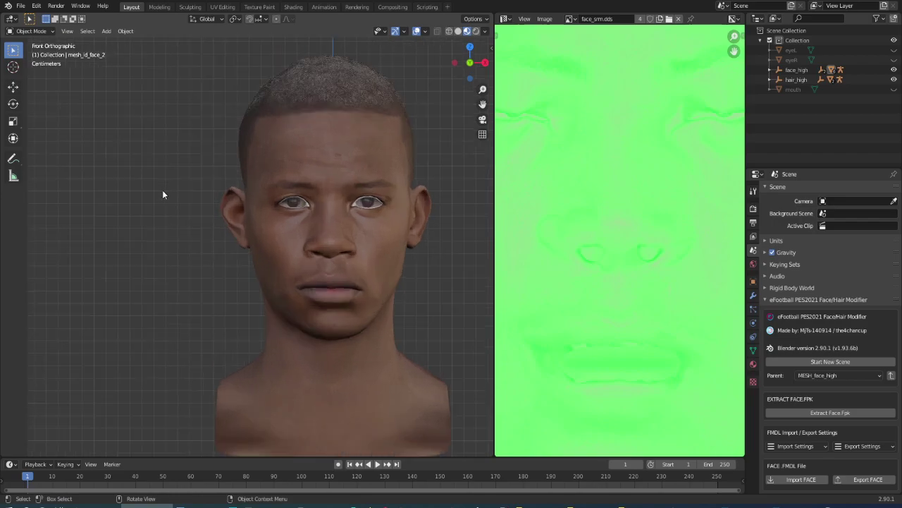
{"action": "scroll", "coordinate": [162, 195], "scroll_direction": "up", "scroll_amount": 1}
{"action": "middle_click_drag", "start_coordinate": [411, 306], "coordinate": [306, 202], "text": "shift"}
{"action": "key", "text": "a"}
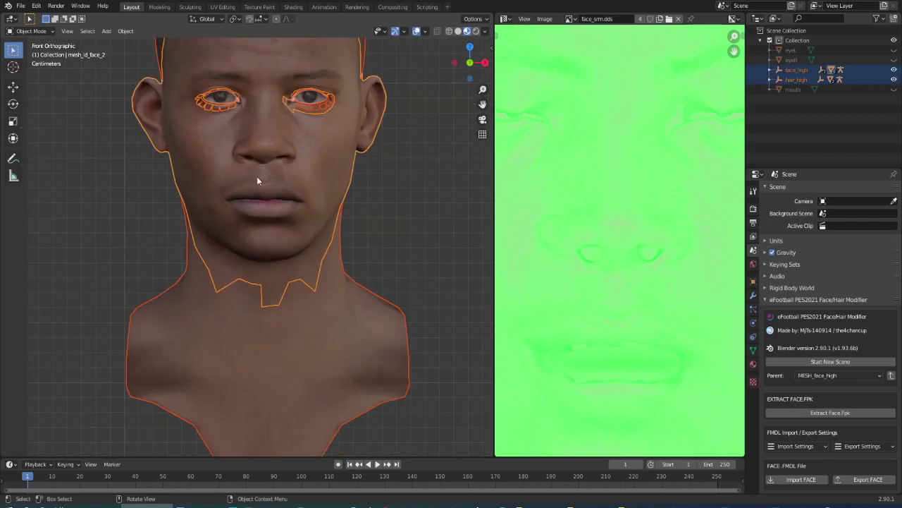
{"action": "left_click", "coordinate": [40, 33]}
{"action": "left_click", "coordinate": [28, 53]}
{"action": "scroll", "coordinate": [331, 268], "scroll_direction": "up", "scroll_amount": 4}
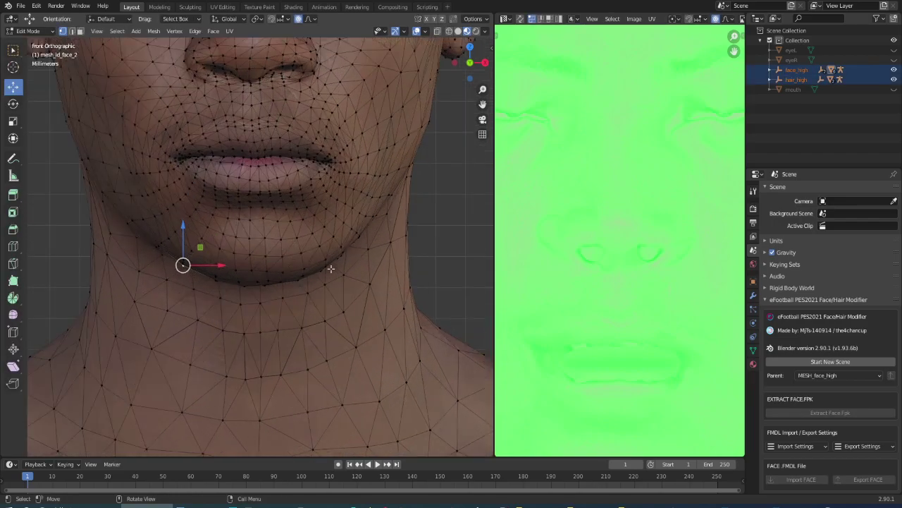
- Nudge the chin vertices left and scale the chin down with proportional editing
{"action": "left_click", "coordinate": [321, 272]}
{"action": "left_click_drag", "start_coordinate": [352, 271], "coordinate": [347, 273]}
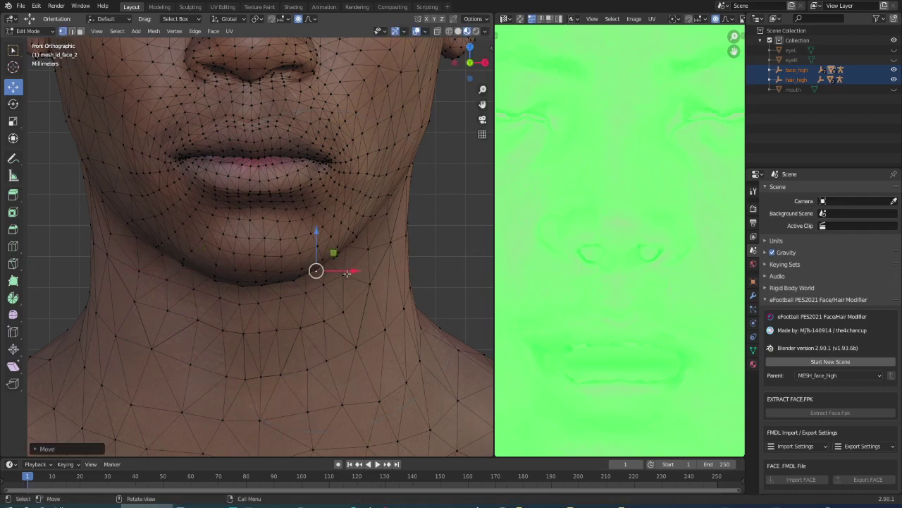
{"action": "left_click", "coordinate": [248, 255]}
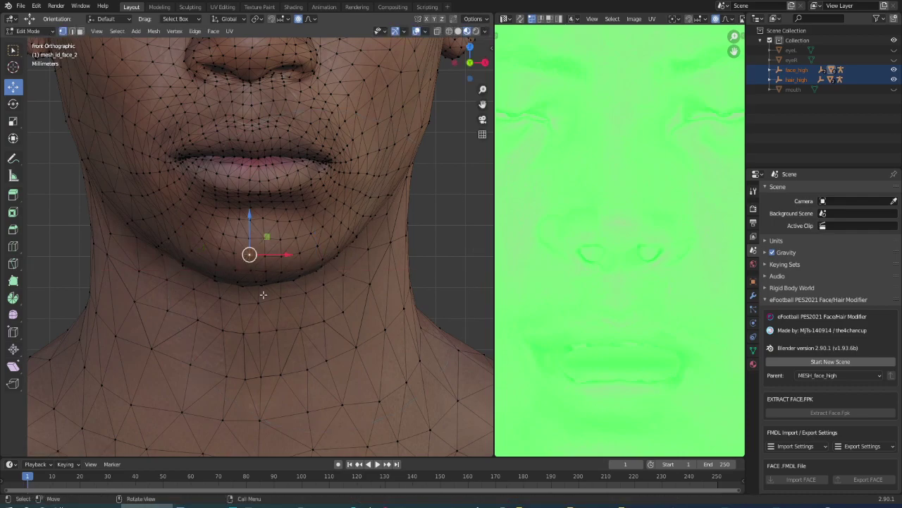
{"action": "key", "text": "s"}
{"action": "scroll", "coordinate": [280, 344], "scroll_direction": "up", "scroll_amount": 3}
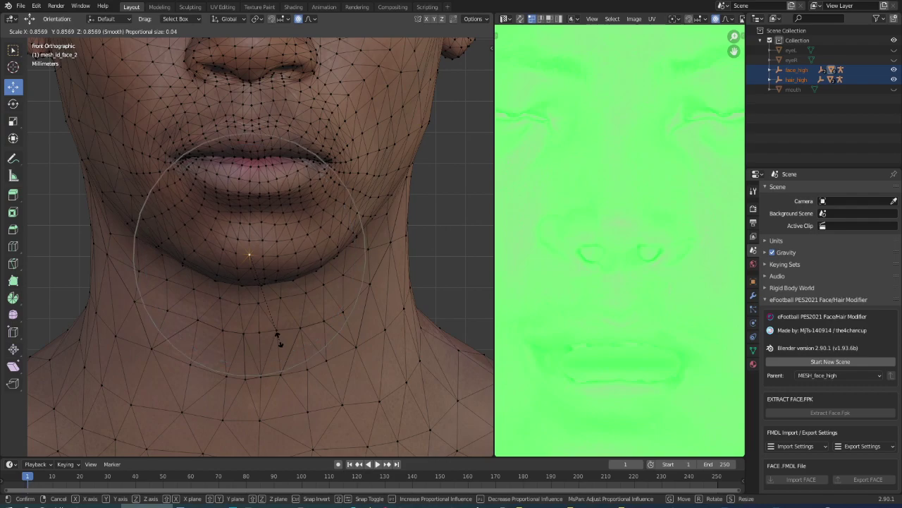
{"action": "left_click", "coordinate": [263, 304]}
{"action": "scroll", "coordinate": [262, 304], "scroll_direction": "down", "scroll_amount": 5}
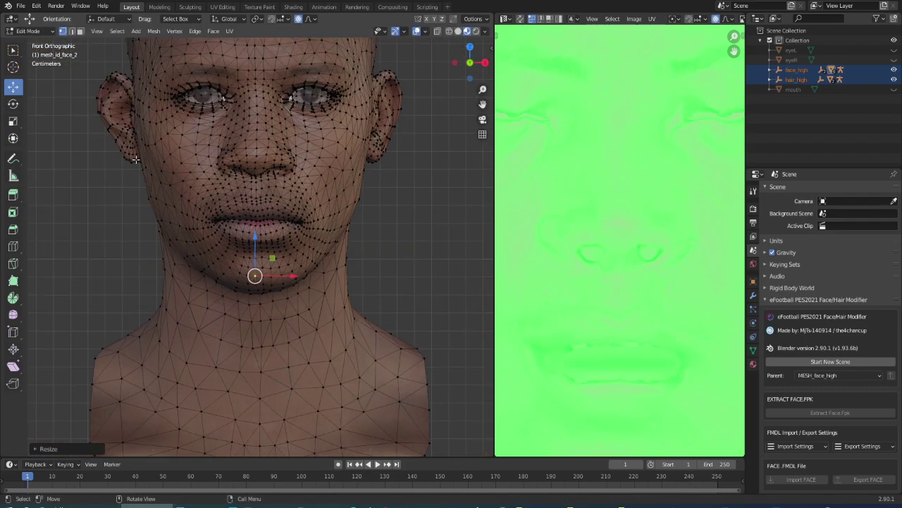
{"action": "left_click_drag", "start_coordinate": [254, 275], "coordinate": [251, 276]}
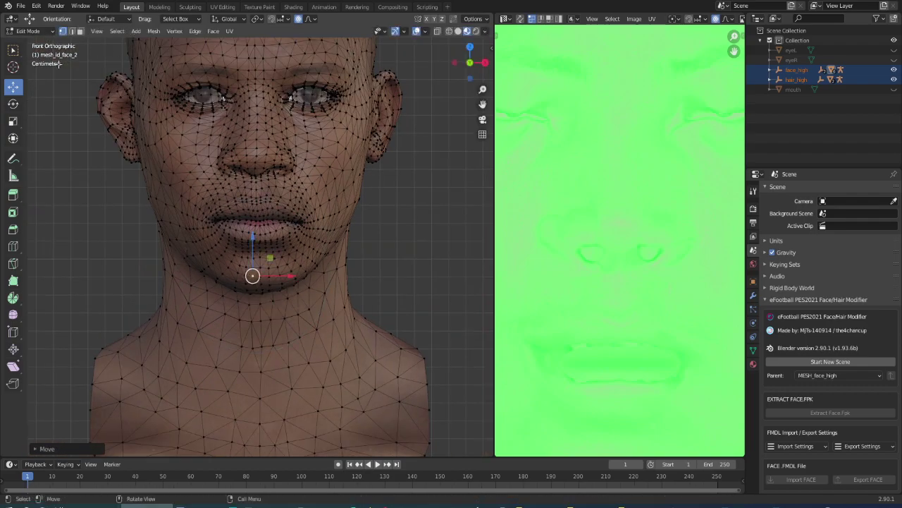
- Return to Object Mode and deselect the face and hair objects
{"action": "left_click", "coordinate": [32, 31]}
{"action": "left_click", "coordinate": [33, 42]}
{"action": "key", "text": "alt+a"}
{"action": "scroll", "coordinate": [344, 300], "scroll_direction": "down", "scroll_amount": 3}
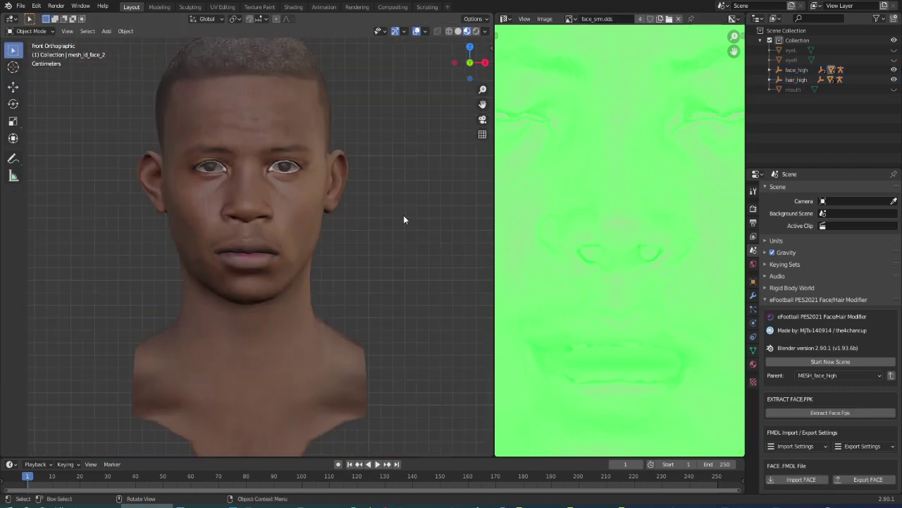
{"action": "scroll", "coordinate": [403, 215], "scroll_direction": "down", "scroll_amount": 2}
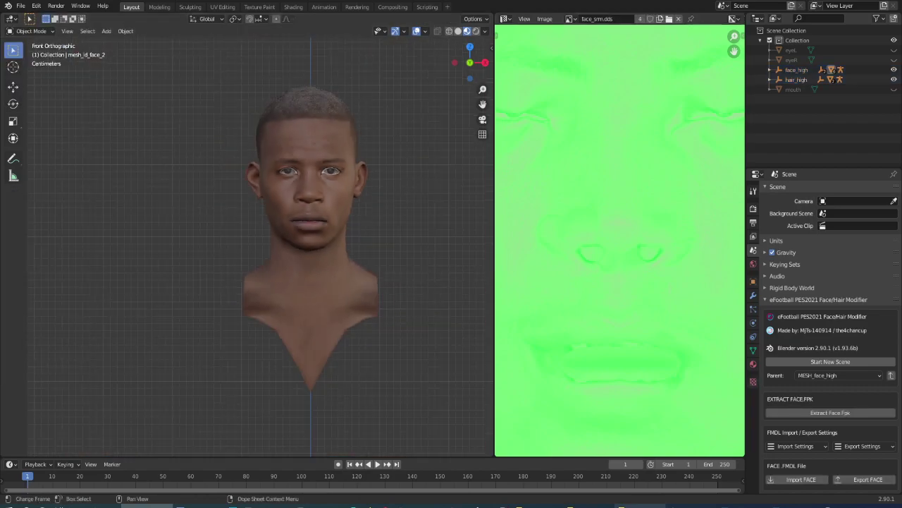
- Close the reference player photo and the texture folder window
{"action": "left_click", "coordinate": [794, 504]}
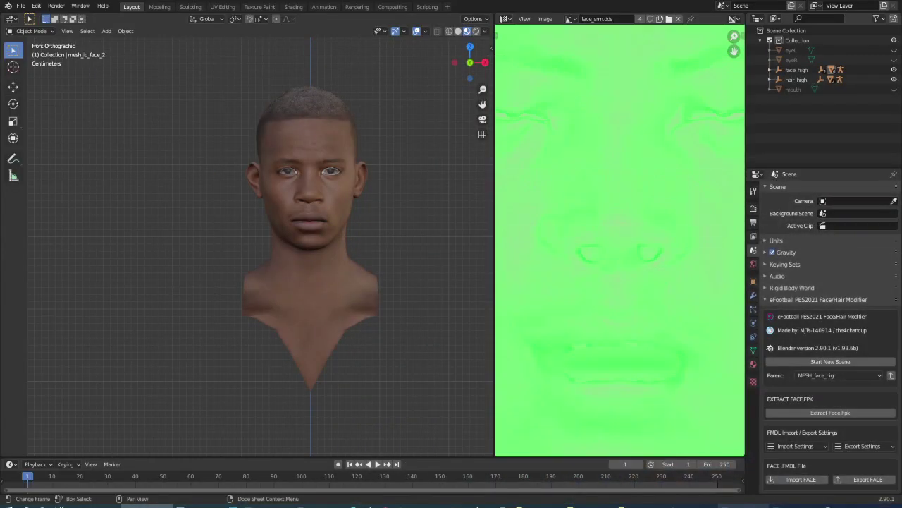
{"action": "right_click", "coordinate": [726, 504]}
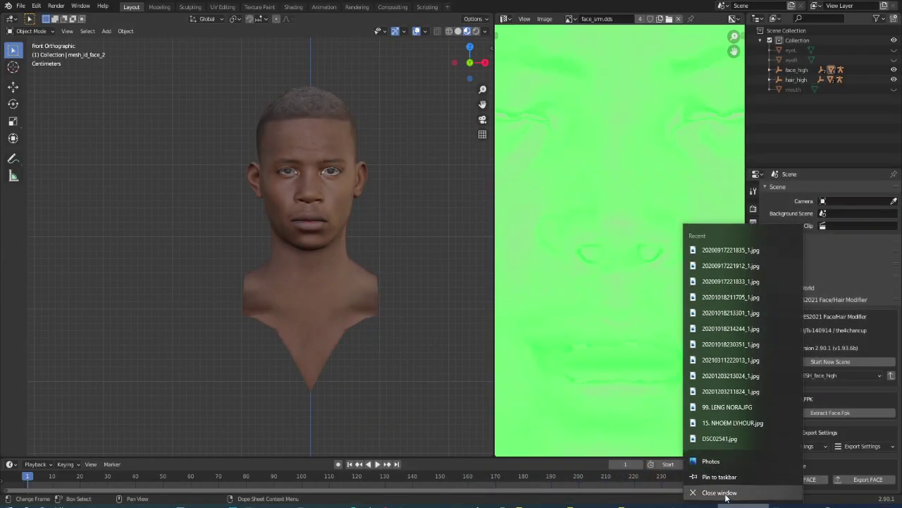
{"action": "left_click", "coordinate": [719, 498]}
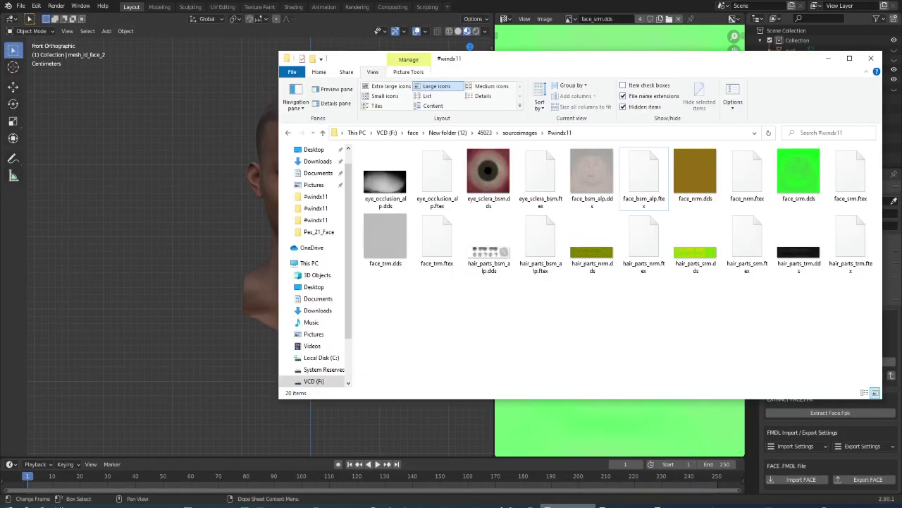
{"action": "right_click", "coordinate": [631, 331]}
{"action": "left_click", "coordinate": [572, 29]}
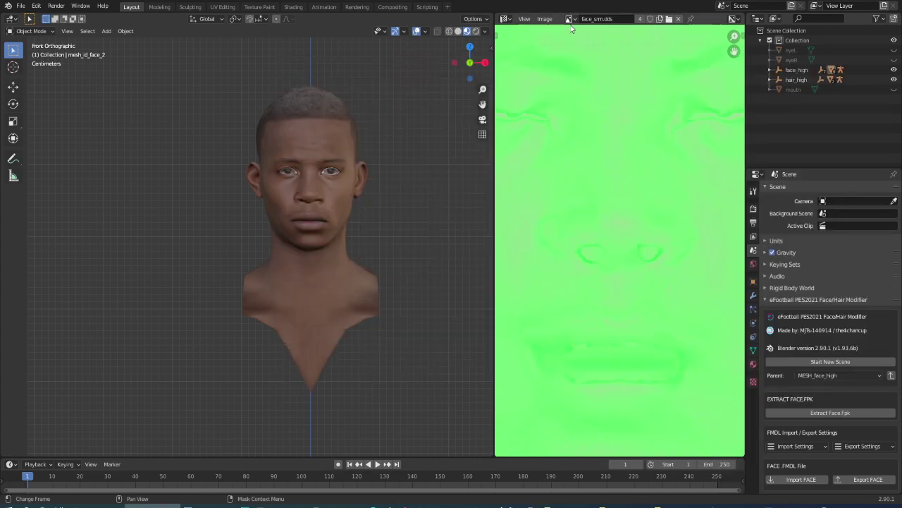
{"action": "scroll", "coordinate": [842, 426], "scroll_direction": "down", "scroll_amount": 2}
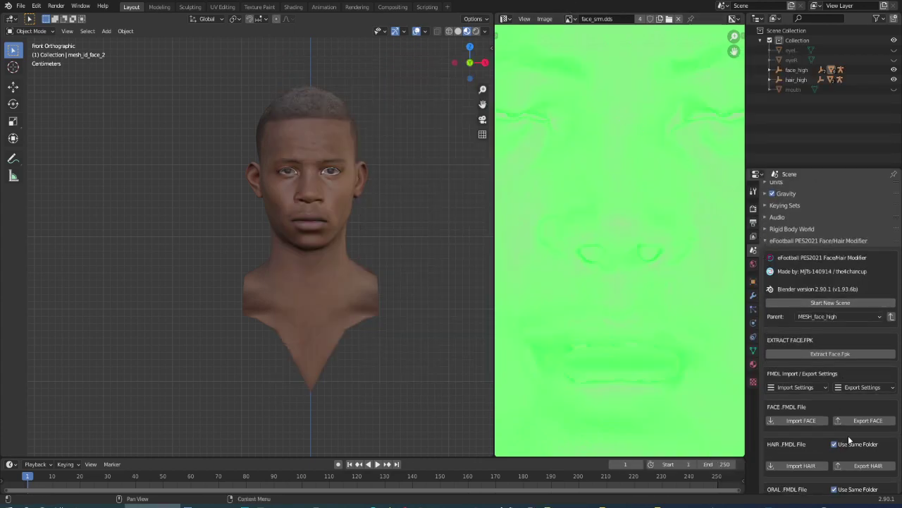
- Export FACE and HAIR fmdl files, build FACE.FPK, then start a new scene
{"action": "left_click", "coordinate": [852, 417]}
{"action": "left_click", "coordinate": [866, 465]}
{"action": "scroll", "coordinate": [846, 451], "scroll_direction": "down", "scroll_amount": 5}
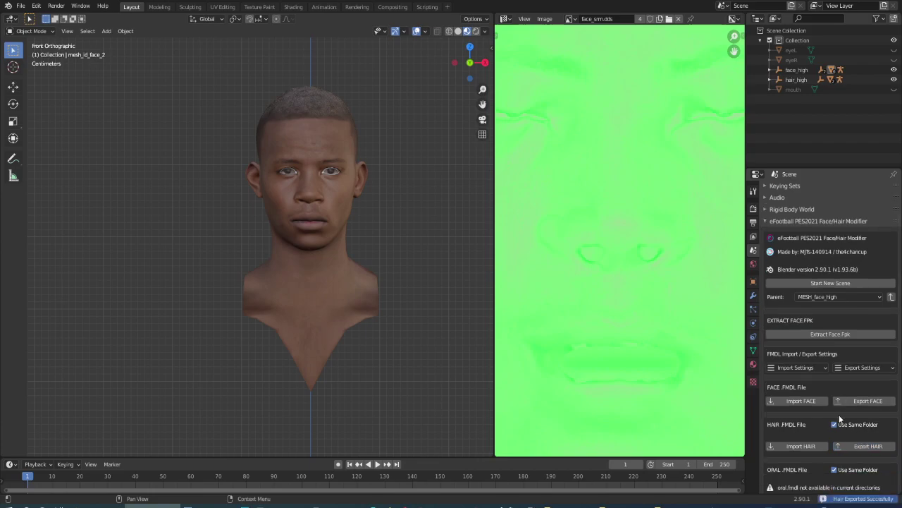
{"action": "scroll", "coordinate": [845, 409], "scroll_direction": "down", "scroll_amount": 2}
{"action": "scroll", "coordinate": [833, 425], "scroll_direction": "down", "scroll_amount": 1}
{"action": "left_click", "coordinate": [797, 449]}
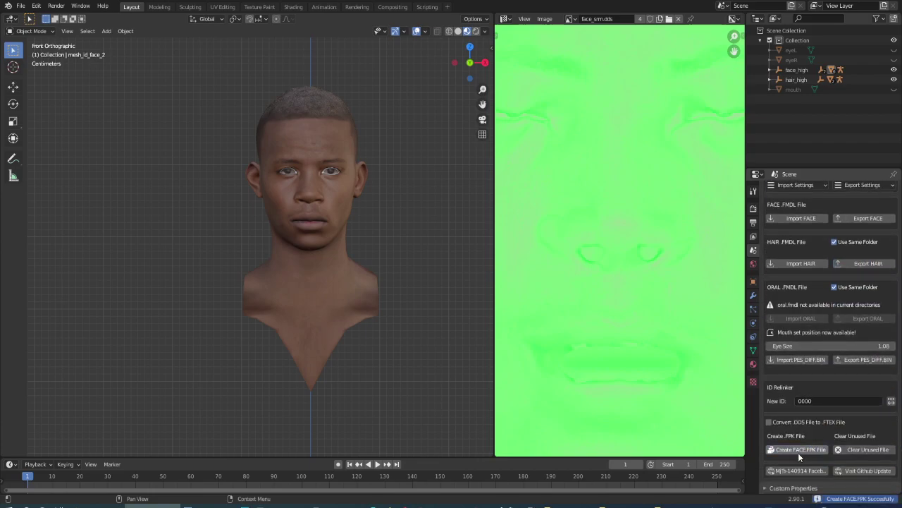
{"action": "scroll", "coordinate": [818, 229], "scroll_direction": "up", "scroll_amount": 3}
{"action": "scroll", "coordinate": [825, 247], "scroll_direction": "up", "scroll_amount": 3}
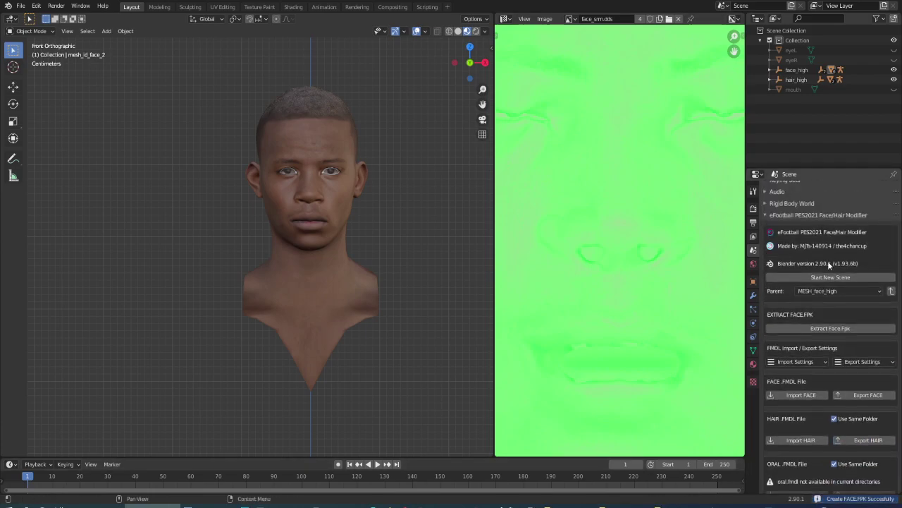
{"action": "left_click", "coordinate": [818, 278]}
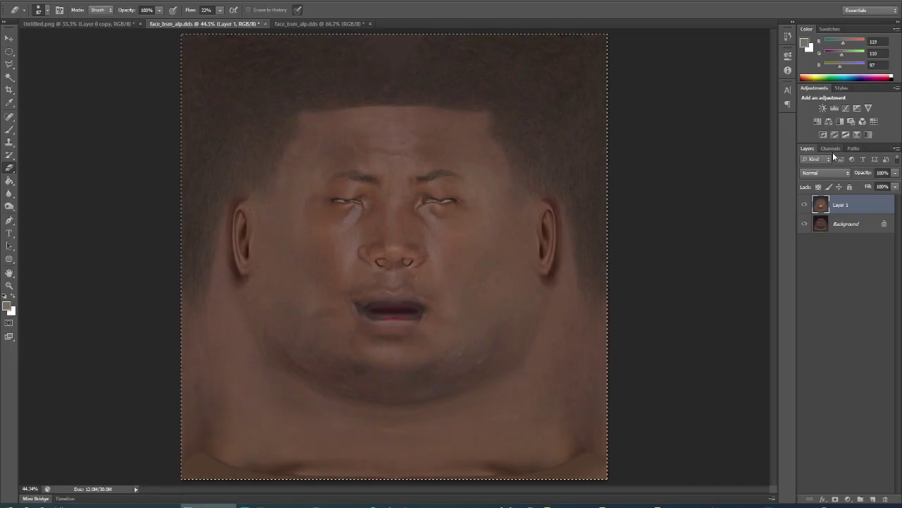
- Delete the Alpha 1 channel from the face texture
{"action": "left_click", "coordinate": [831, 148]}
{"action": "left_click", "coordinate": [834, 234]}
{"action": "right_click", "coordinate": [835, 236]}
{"action": "left_click", "coordinate": [825, 252]}
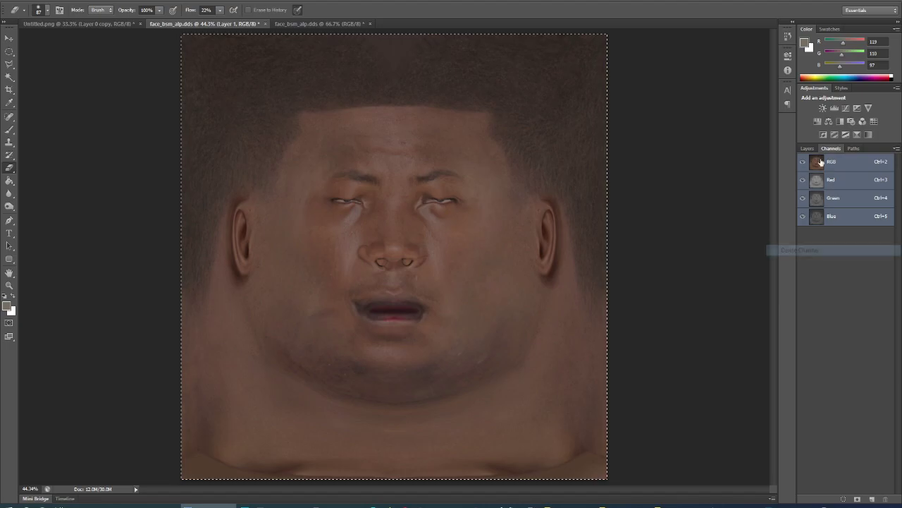
{"action": "left_click", "coordinate": [807, 148]}
- Save a copy in D3D/DDS format, replacing face_bsm_alp.dds
{"action": "key", "text": "ctrl+shift+s"}
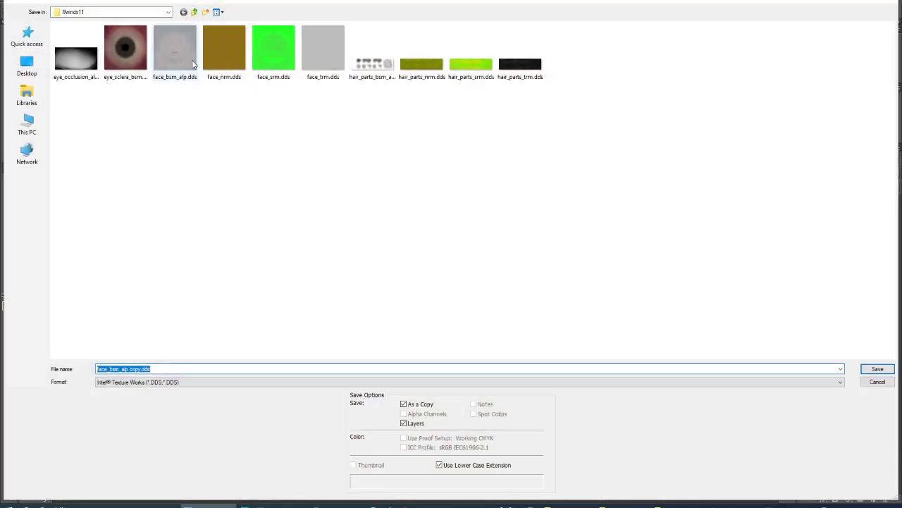
{"action": "left_click", "coordinate": [175, 49]}
{"action": "left_click", "coordinate": [184, 382]}
{"action": "left_click", "coordinate": [125, 265]}
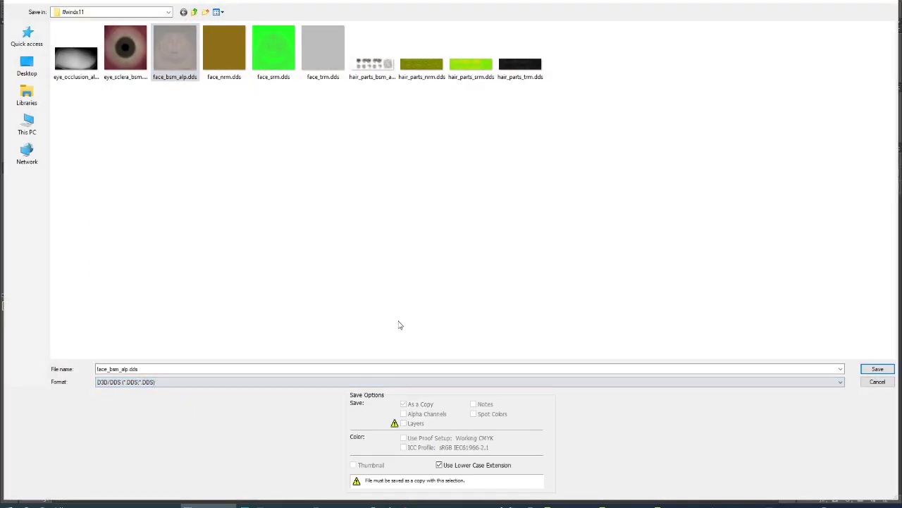
{"action": "key", "text": "Return"}
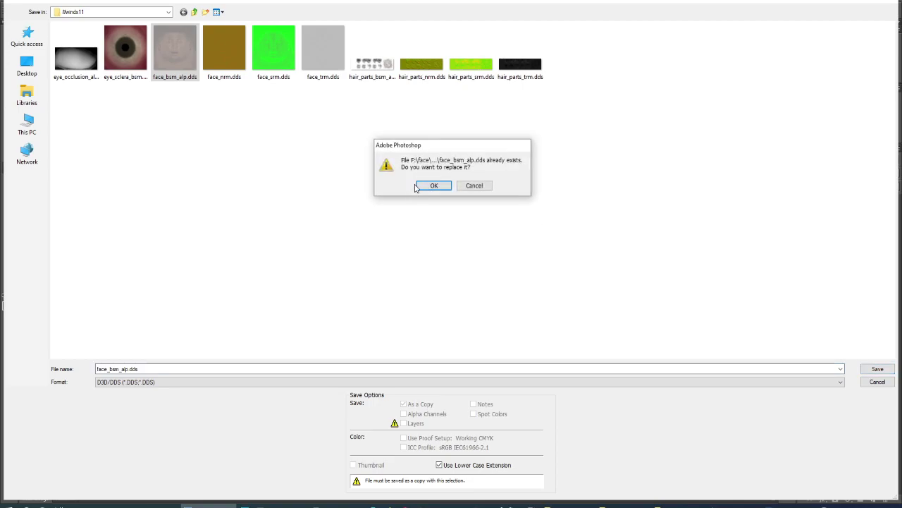
{"action": "left_click", "coordinate": [417, 186]}
{"action": "left_click", "coordinate": [483, 120]}
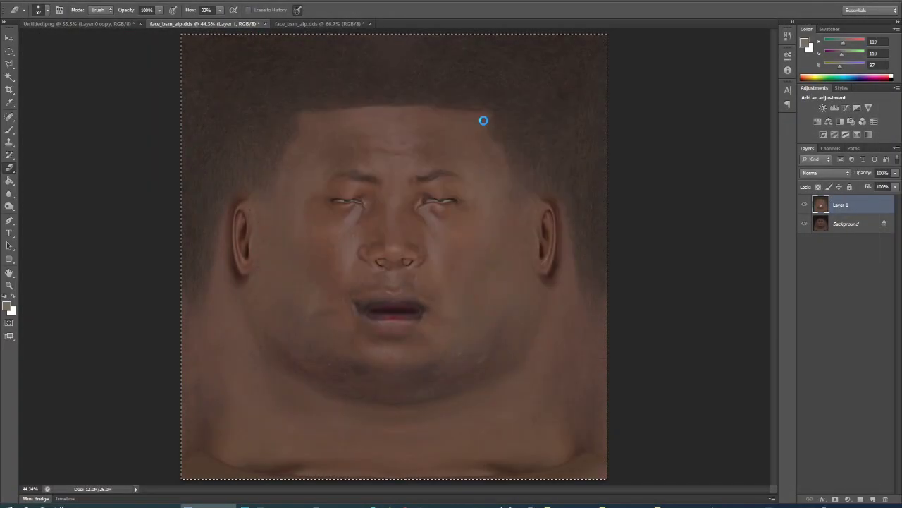
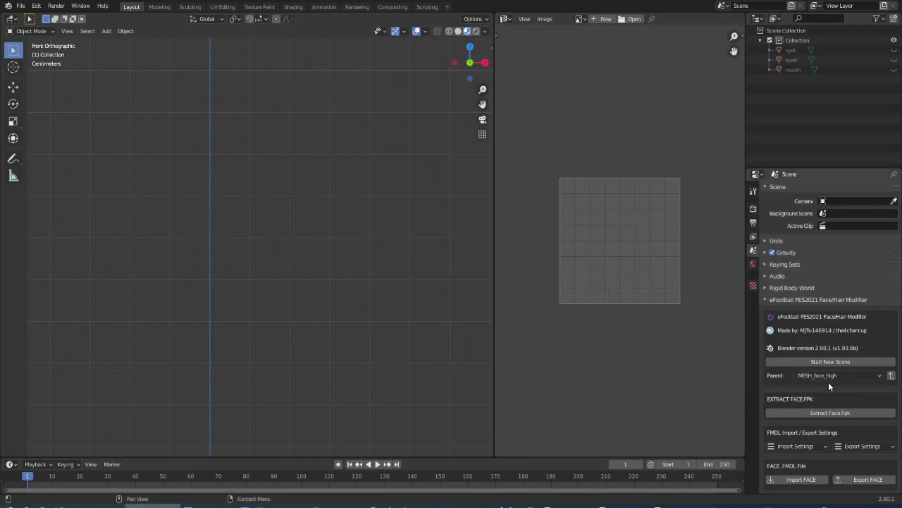
- Convert face_bsm_alp.dds with the PES18 Ftex Converter, then extract Face.fpk into Blender's scene
{"action": "left_click", "coordinate": [556, 505]}
{"action": "left_click", "coordinate": [281, 505]}
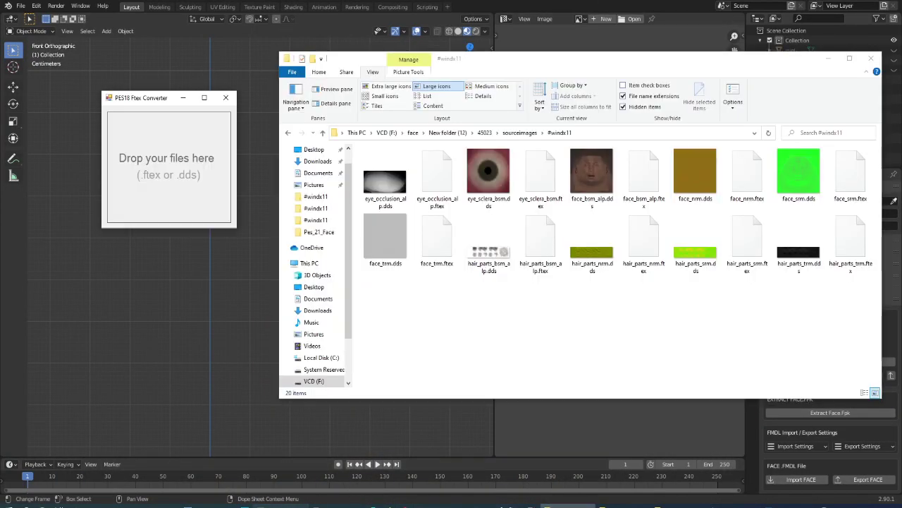
{"action": "left_click_drag", "start_coordinate": [584, 170], "coordinate": [219, 213]}
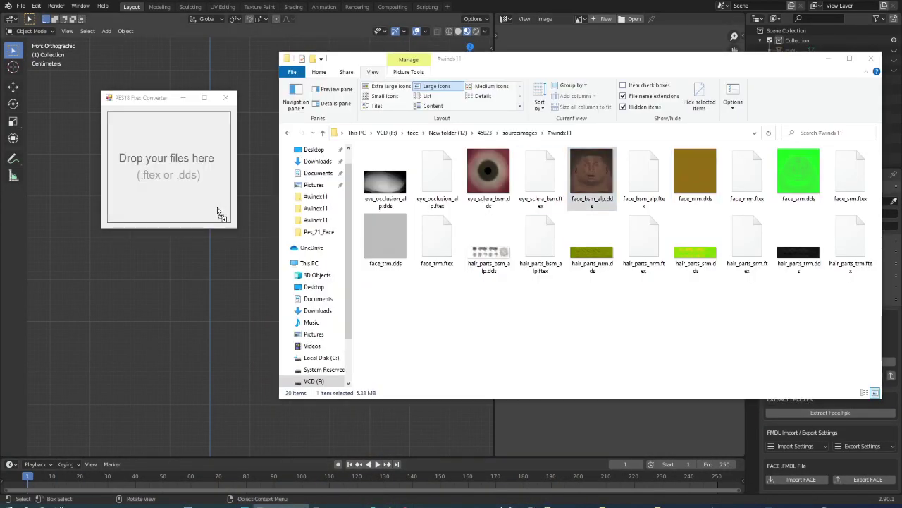
{"action": "left_click", "coordinate": [534, 418]}
{"action": "left_click", "coordinate": [836, 413]}
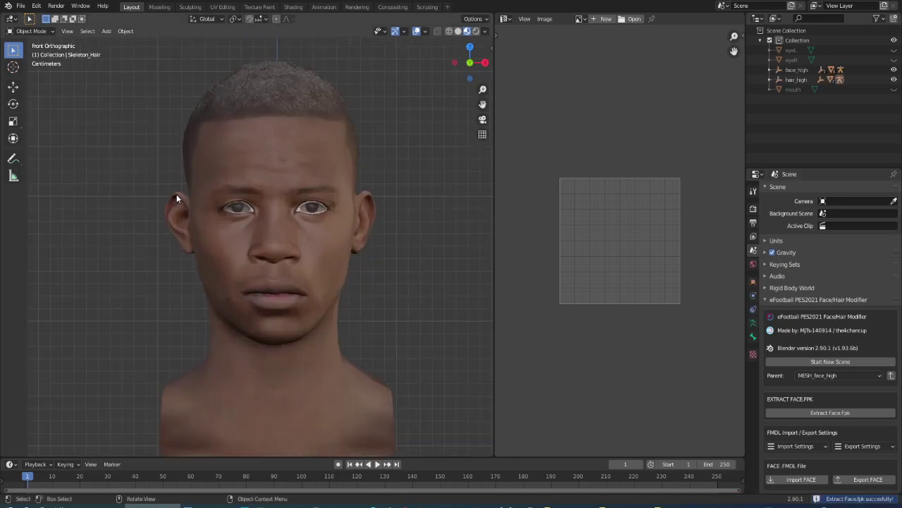
- Select the hair mesh on the extracted head and put it in Edit Mode
{"action": "mouse_move", "coordinate": [180, 200]}
{"action": "middle_mouse_down"}
{"action": "mouse_move", "coordinate": [176, 227]}
{"action": "mouse_move", "coordinate": [205, 233]}
{"action": "mouse_move", "coordinate": [394, 232]}
{"action": "mouse_move", "coordinate": [296, 232]}
{"action": "middle_mouse_up"}
{"action": "scroll", "coordinate": [295, 232], "scroll_direction": "up", "scroll_amount": 2}
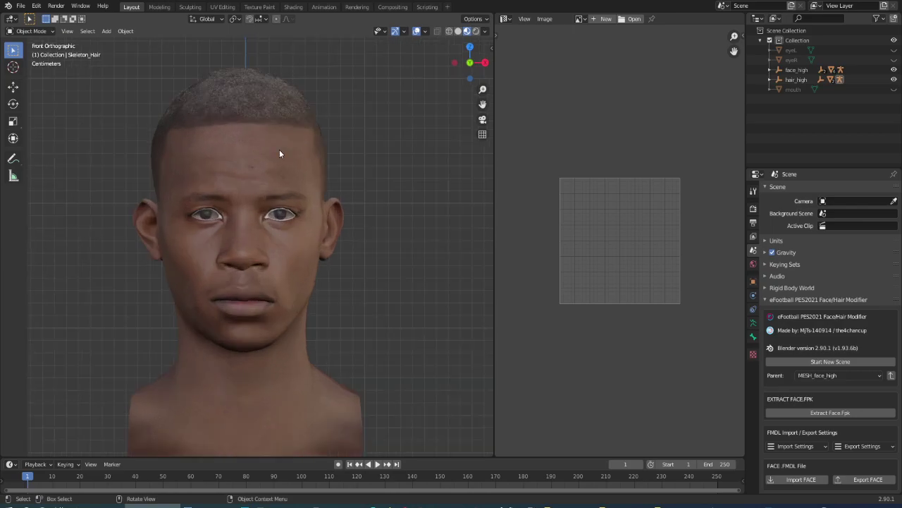
{"action": "left_click", "coordinate": [211, 105]}
{"action": "left_click", "coordinate": [35, 31]}
{"action": "left_click", "coordinate": [30, 53]}
- Select the hair's side-edge vertices and turn on smooth proportional editing
{"action": "scroll", "coordinate": [280, 161], "scroll_direction": "up", "scroll_amount": 1}
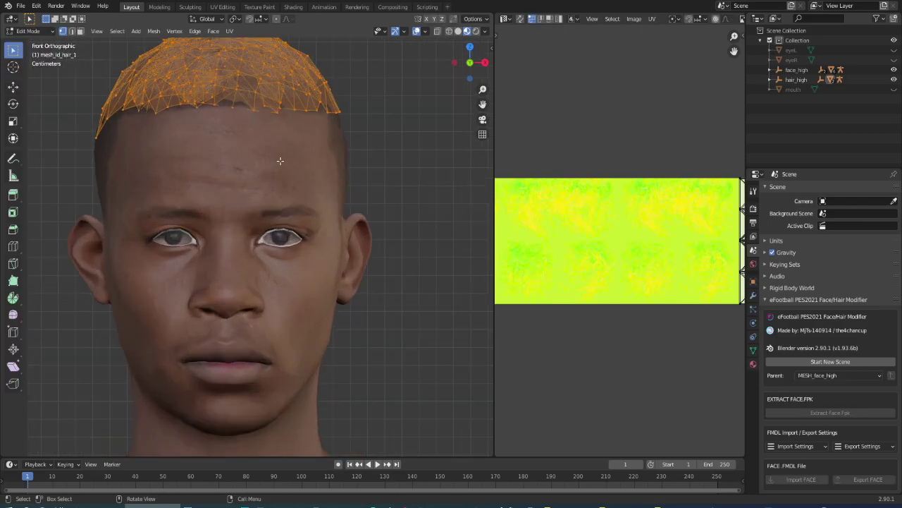
{"action": "left_click", "coordinate": [347, 113]}
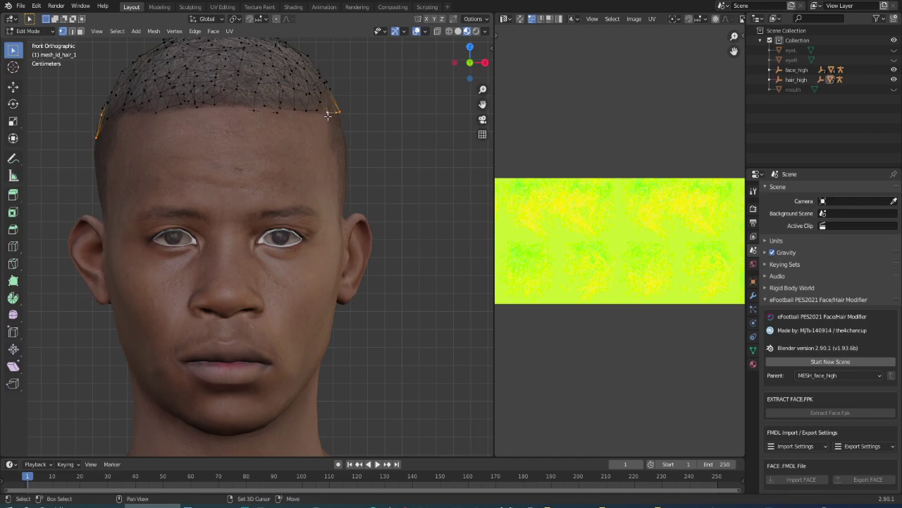
{"action": "key", "text": "s"}
{"action": "key", "text": "x"}
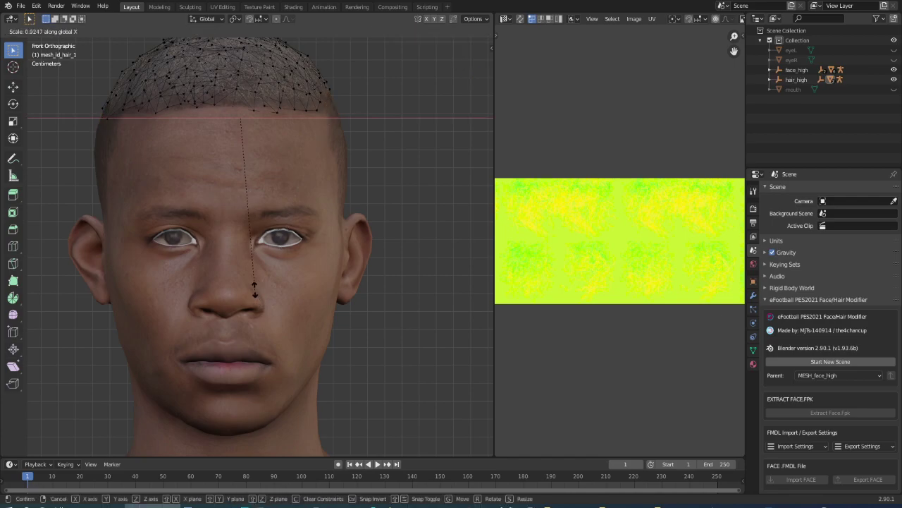
{"action": "left_click", "coordinate": [255, 289]}
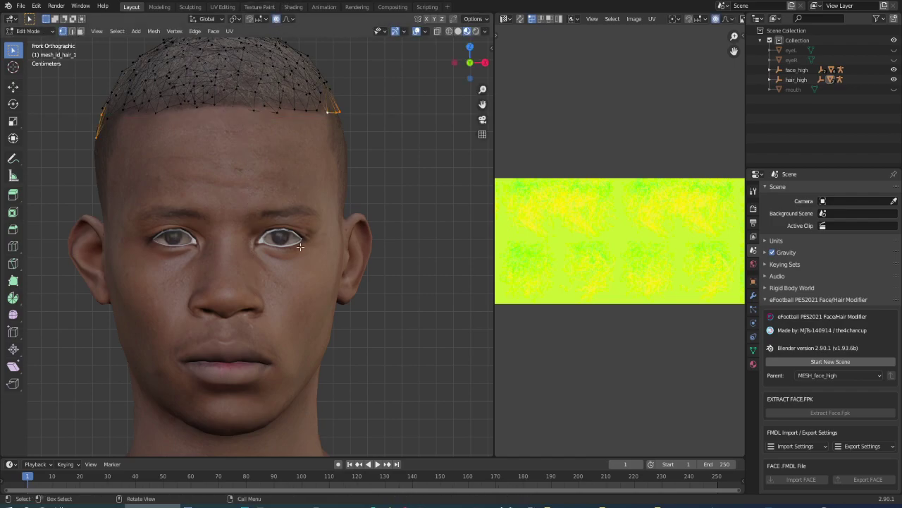
- Scale the hair vertices along X to 0.6066 with a shrunken proportional falloff
{"action": "key", "text": "s"}
{"action": "key", "text": "x"}
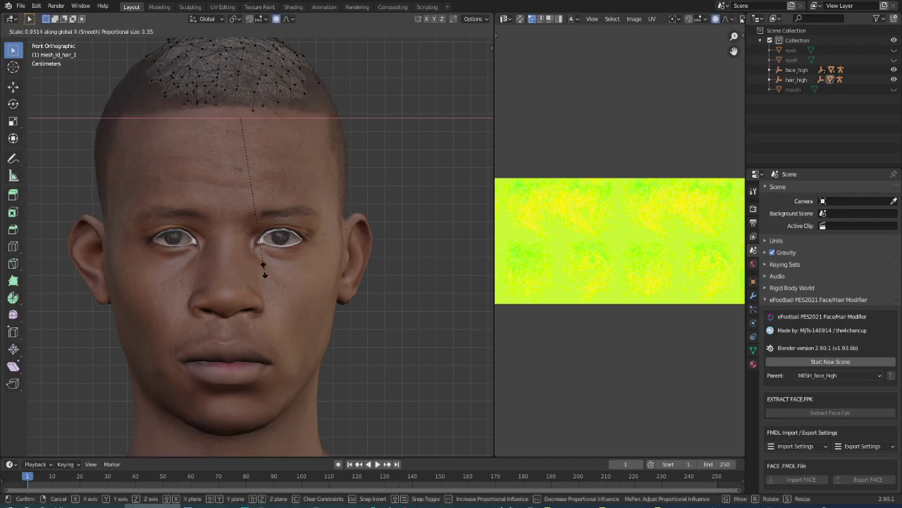
{"action": "scroll", "coordinate": [254, 254], "scroll_direction": "up", "scroll_amount": 10}
{"action": "scroll", "coordinate": [236, 224], "scroll_direction": "up", "scroll_amount": 5}
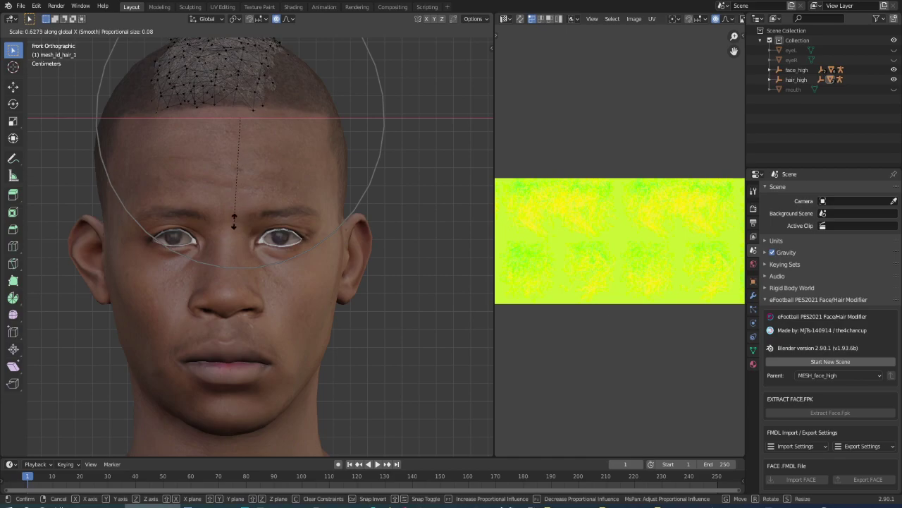
{"action": "scroll", "coordinate": [235, 218], "scroll_direction": "up", "scroll_amount": 1}
{"action": "scroll", "coordinate": [234, 217], "scroll_direction": "up", "scroll_amount": 1}
{"action": "scroll", "coordinate": [234, 218], "scroll_direction": "up", "scroll_amount": 1}
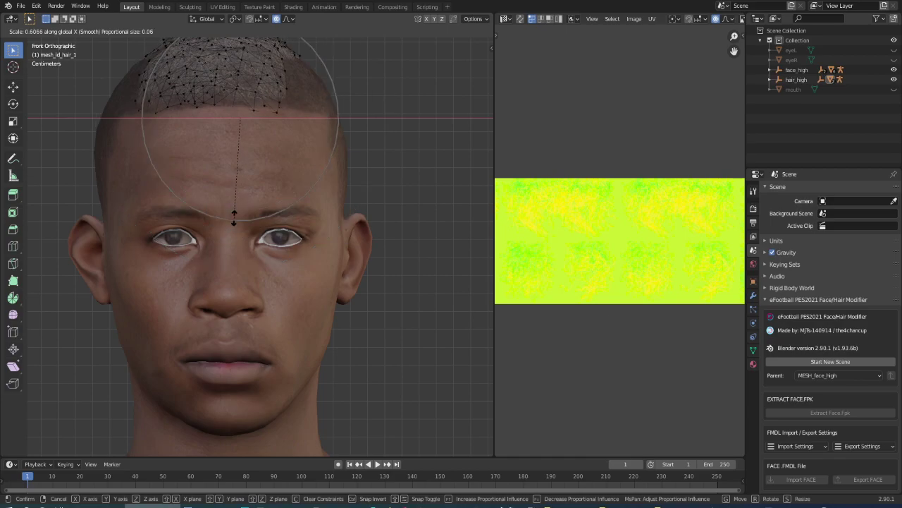
{"action": "left_click", "coordinate": [234, 218]}
{"action": "scroll", "coordinate": [234, 217], "scroll_direction": "down", "scroll_amount": 3}
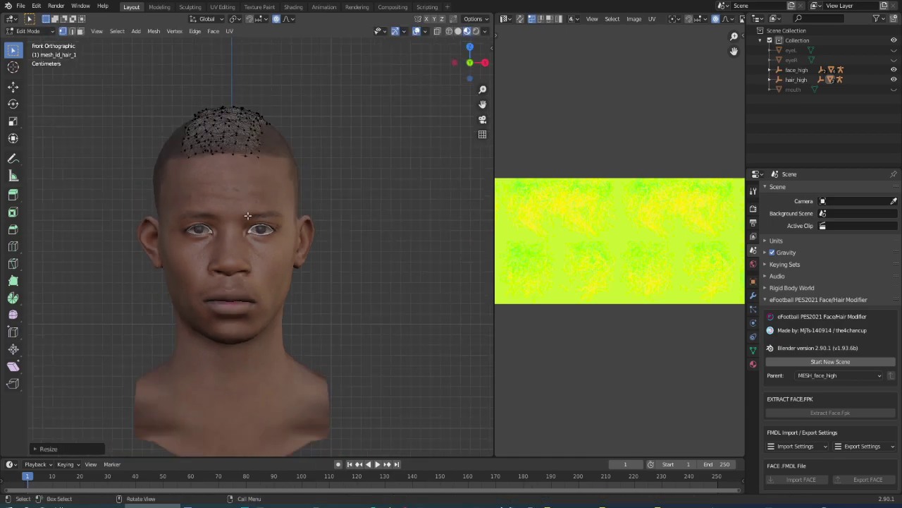
{"action": "middle_click_drag", "start_coordinate": [234, 217], "coordinate": [66, 220]}
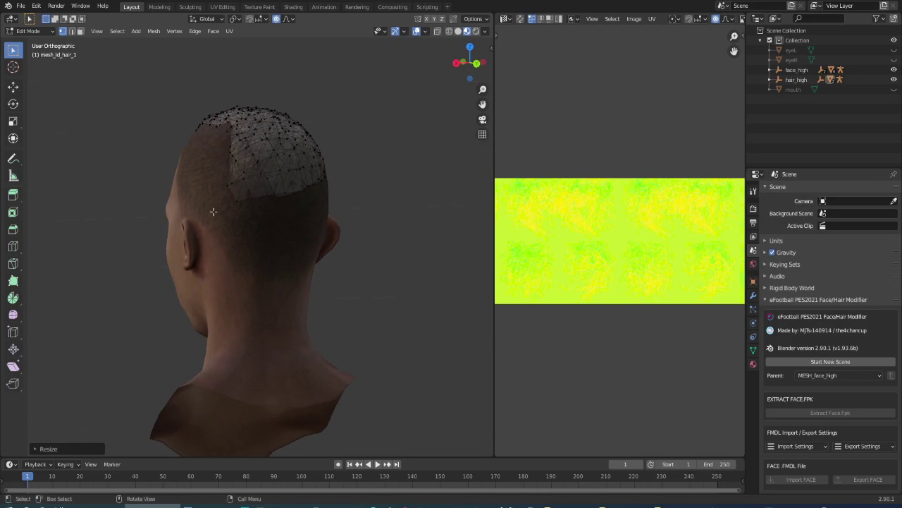
- From the rear view, pull the hair's back edge vertices in toward the scalp
{"action": "key", "text": "ctrl+KP_1"}
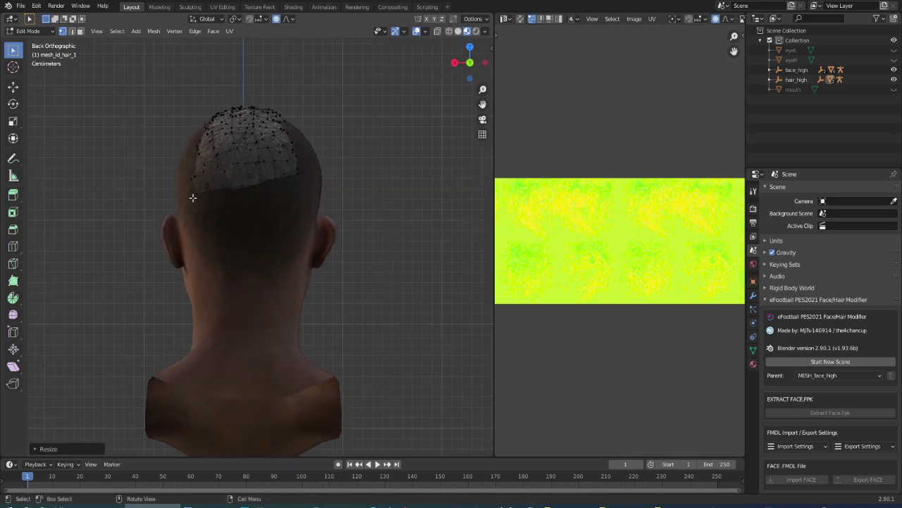
{"action": "right_click", "coordinate": [193, 198], "text": "ctrl"}
{"action": "key", "text": "g"}
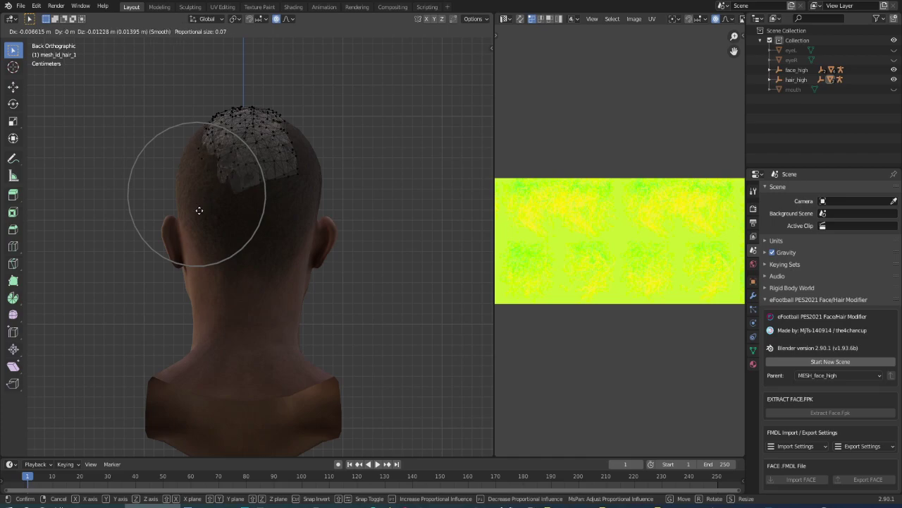
{"action": "left_click", "coordinate": [197, 180]}
{"action": "key", "text": "g"}
{"action": "scroll", "coordinate": [200, 156], "scroll_direction": "up", "scroll_amount": 3}
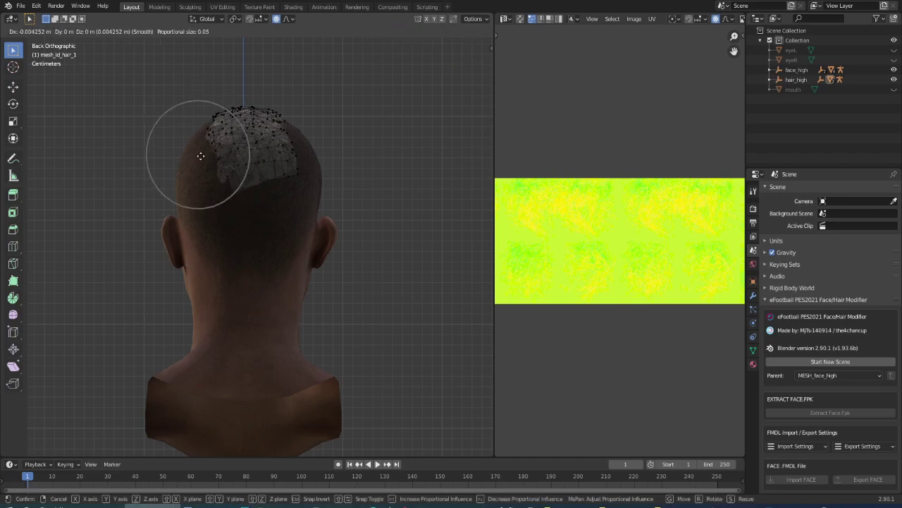
{"action": "left_click", "coordinate": [205, 158]}
{"action": "key", "text": "g"}
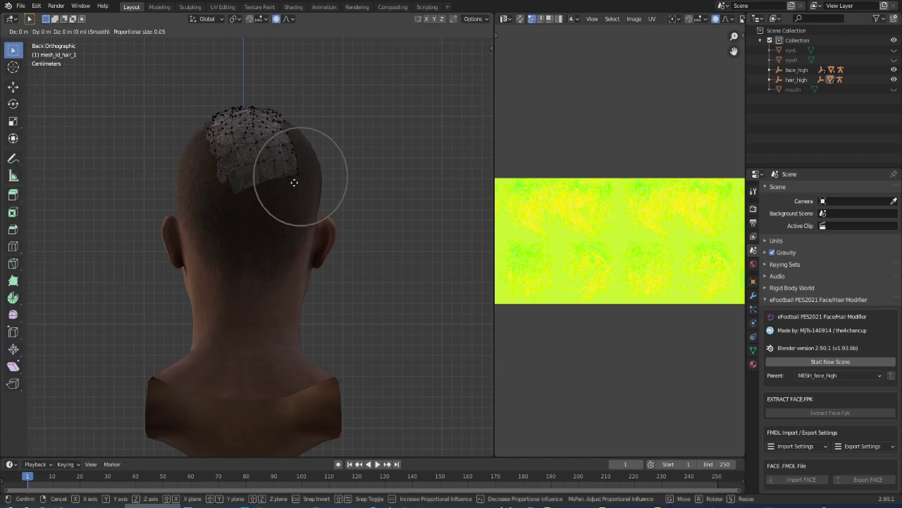
{"action": "scroll", "coordinate": [271, 192], "scroll_direction": "down", "scroll_amount": 3}
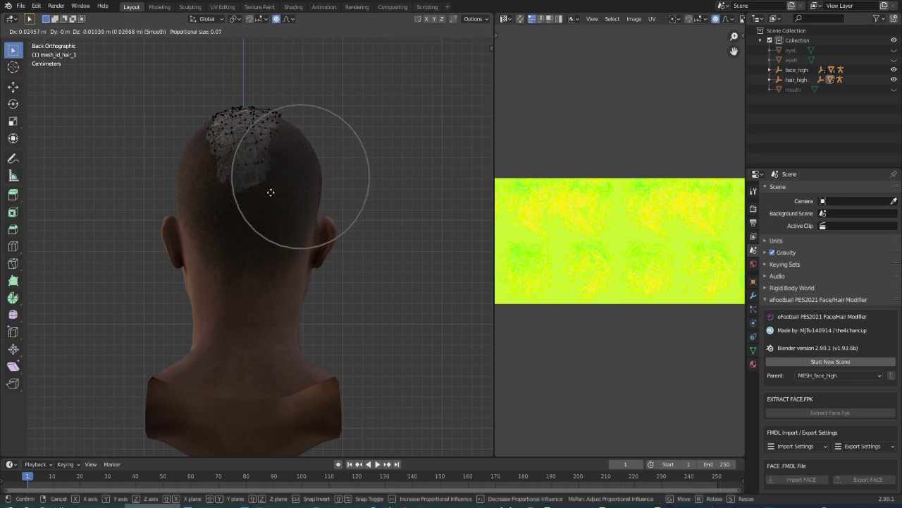
{"action": "left_click", "coordinate": [271, 192]}
{"action": "key", "text": "g"}
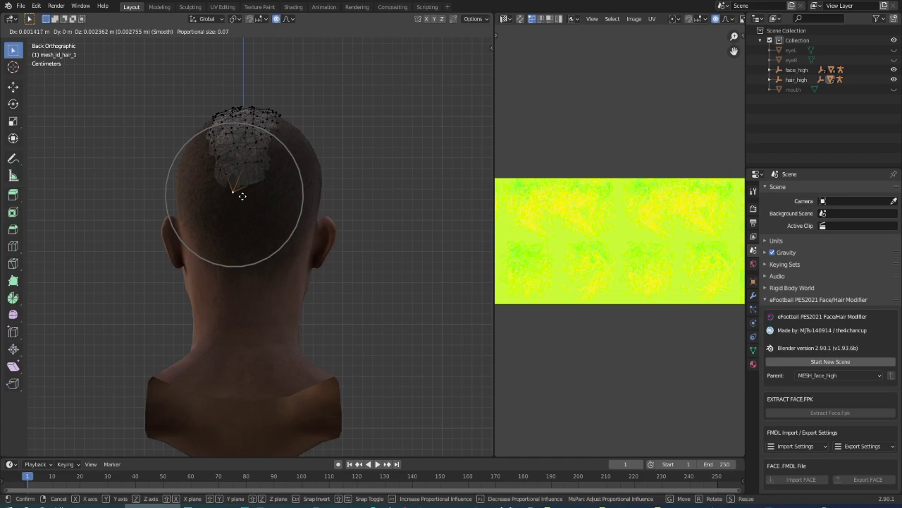
{"action": "left_click", "coordinate": [254, 192]}
{"action": "key", "text": "g"}
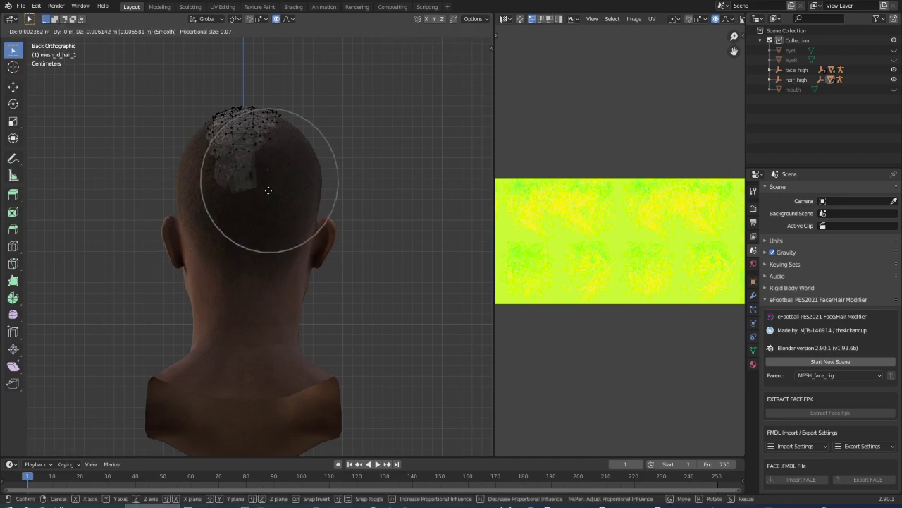
{"action": "scroll", "coordinate": [269, 192], "scroll_direction": "up", "scroll_amount": 1}
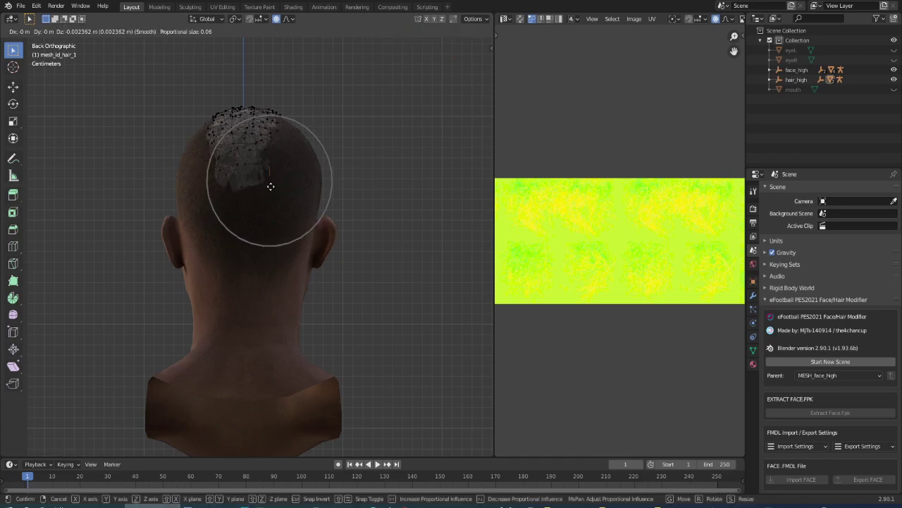
{"action": "left_click", "coordinate": [271, 188]}
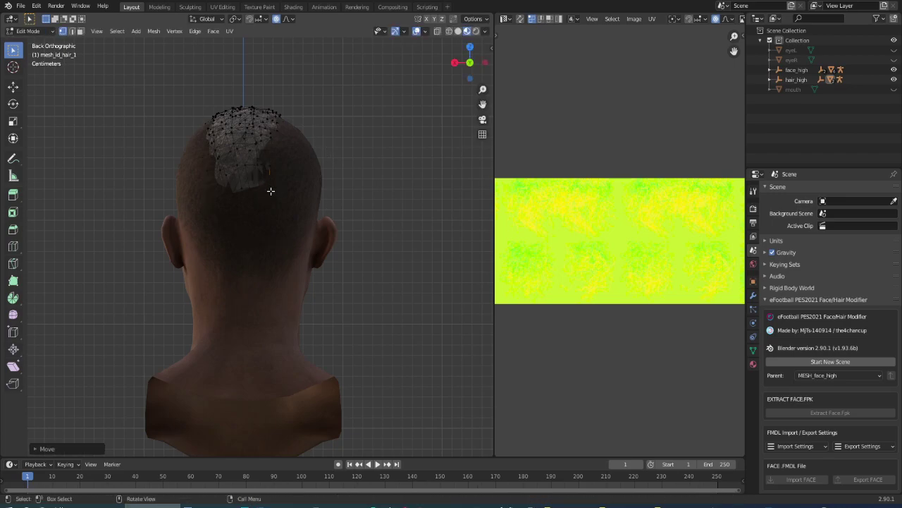
- Tuck the hair's top vertices against the scalp, checking the fit from the side
{"action": "key", "text": "g"}
{"action": "scroll", "coordinate": [269, 136], "scroll_direction": "up", "scroll_amount": 3}
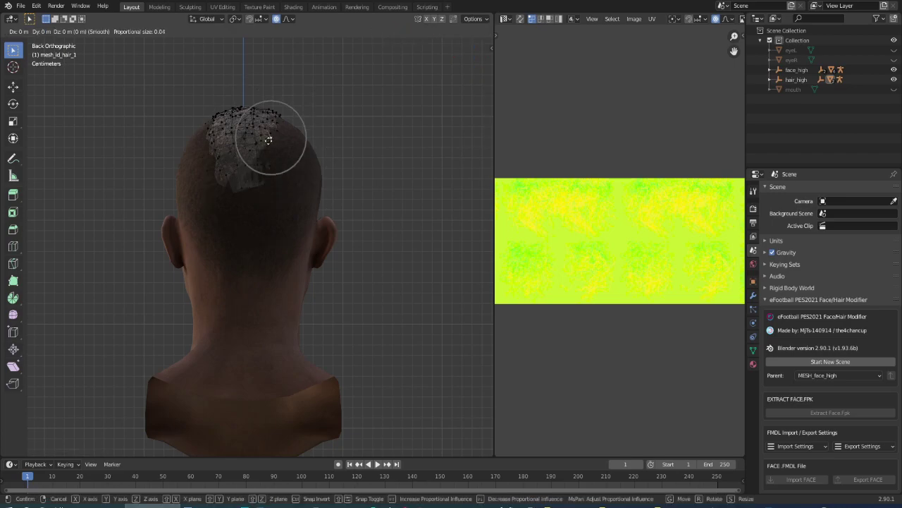
{"action": "scroll", "coordinate": [269, 136], "scroll_direction": "up", "scroll_amount": 1}
{"action": "left_click", "coordinate": [258, 156]}
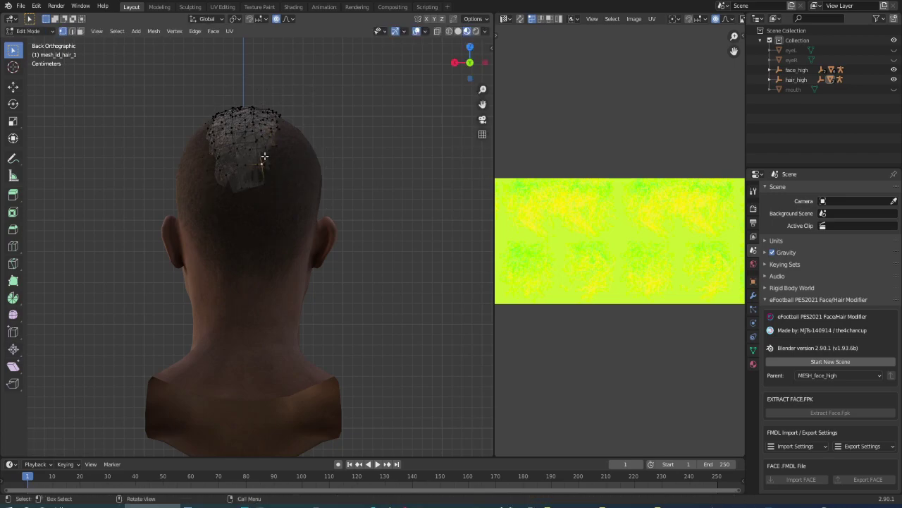
{"action": "key", "text": "g"}
{"action": "left_click", "coordinate": [265, 152]}
{"action": "mouse_move", "coordinate": [264, 152]}
{"action": "middle_mouse_down"}
{"action": "mouse_move", "coordinate": [191, 207]}
{"action": "mouse_move", "coordinate": [262, 155]}
{"action": "mouse_move", "coordinate": [352, 185]}
{"action": "middle_mouse_up"}
{"action": "scroll", "coordinate": [261, 155], "scroll_direction": "up", "scroll_amount": 4}
{"action": "key", "text": "g"}
{"action": "left_click", "coordinate": [255, 157]}
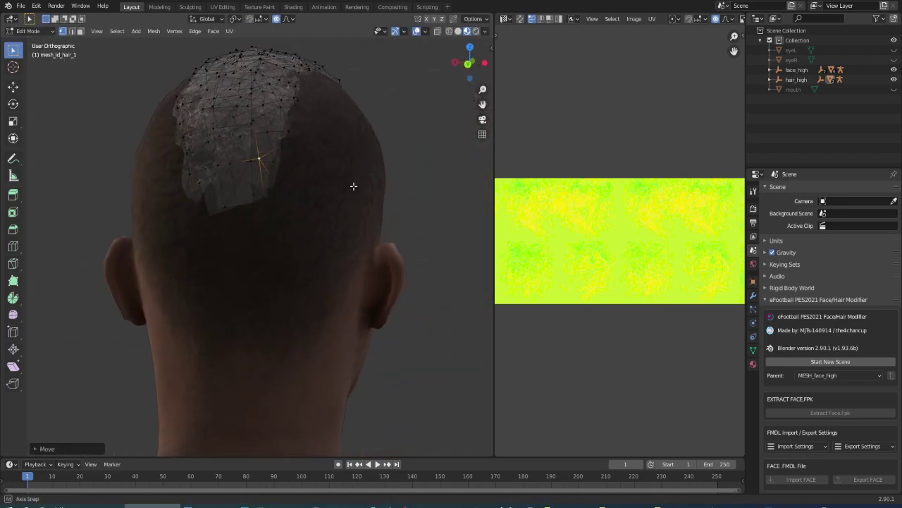
{"action": "middle_click_drag", "start_coordinate": [194, 201], "coordinate": [306, 191]}
{"action": "key", "text": "g"}
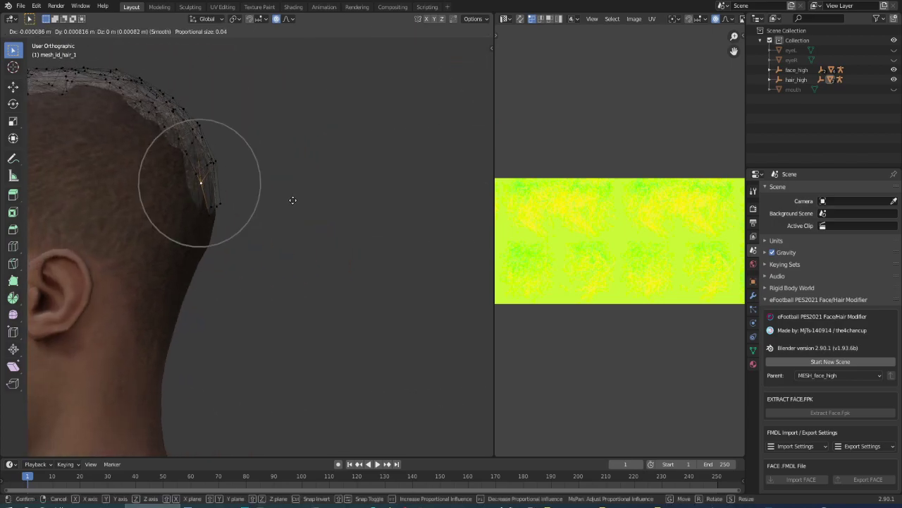
{"action": "left_click", "coordinate": [297, 201]}
{"action": "middle_click_drag", "start_coordinate": [189, 232], "coordinate": [105, 242]}
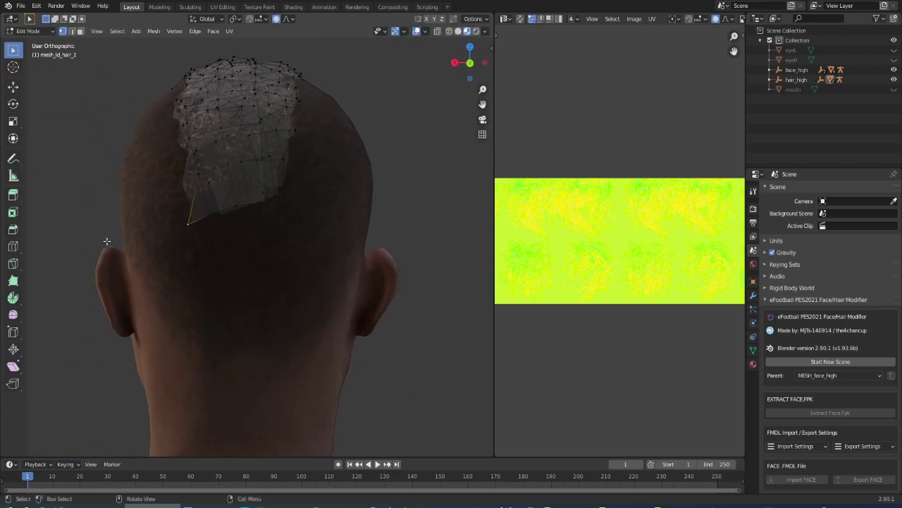
- Nudge the remaining hair edge vertices flush with the scalp, ending in front view
{"action": "key", "text": "g"}
{"action": "left_click", "coordinate": [124, 237]}
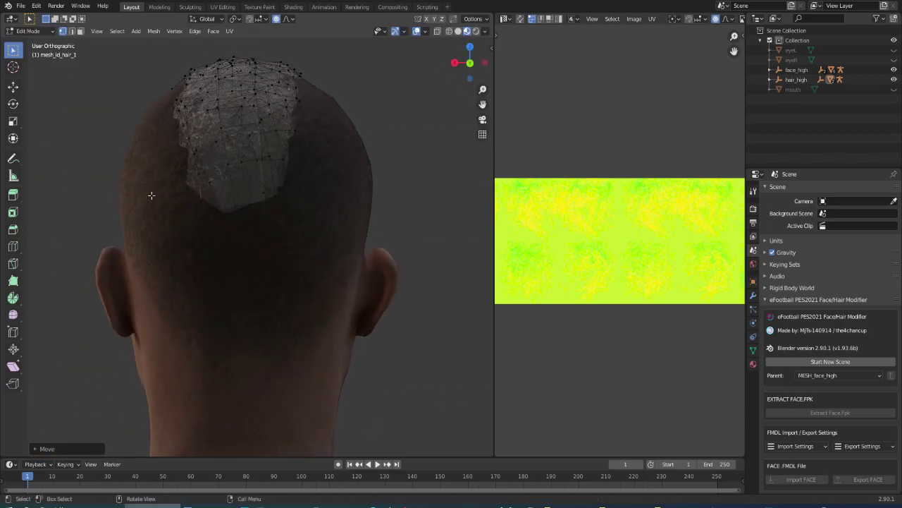
{"action": "key", "text": "g"}
{"action": "left_click", "coordinate": [184, 180]}
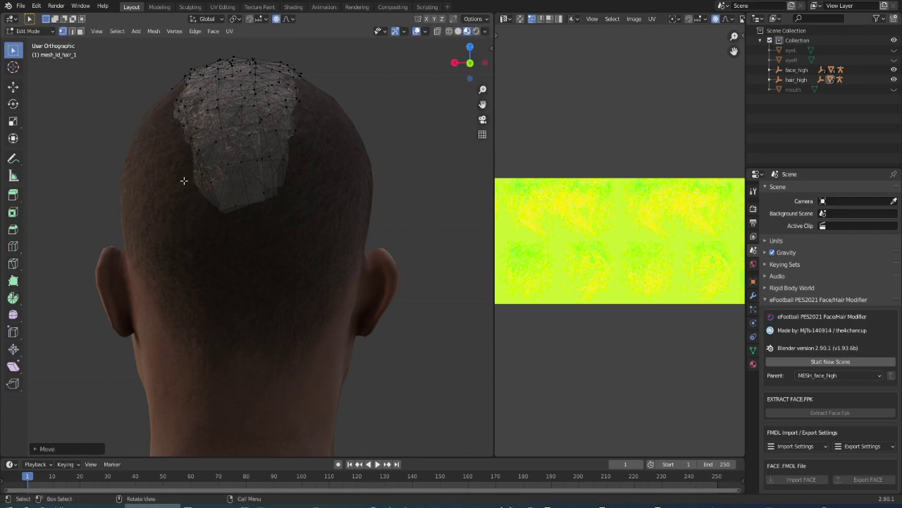
{"action": "key", "text": "g"}
{"action": "left_click", "coordinate": [172, 116]}
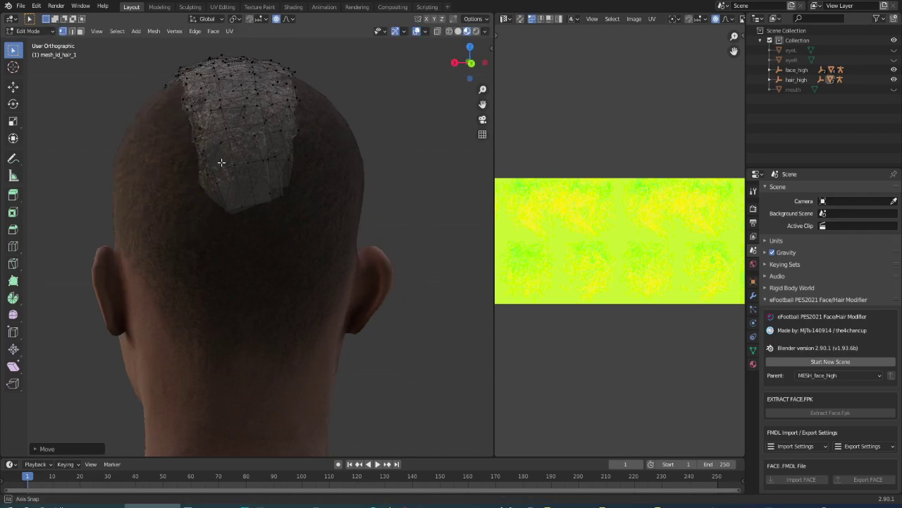
{"action": "middle_click_drag", "start_coordinate": [173, 116], "coordinate": [270, 116]}
{"action": "key", "text": "g"}
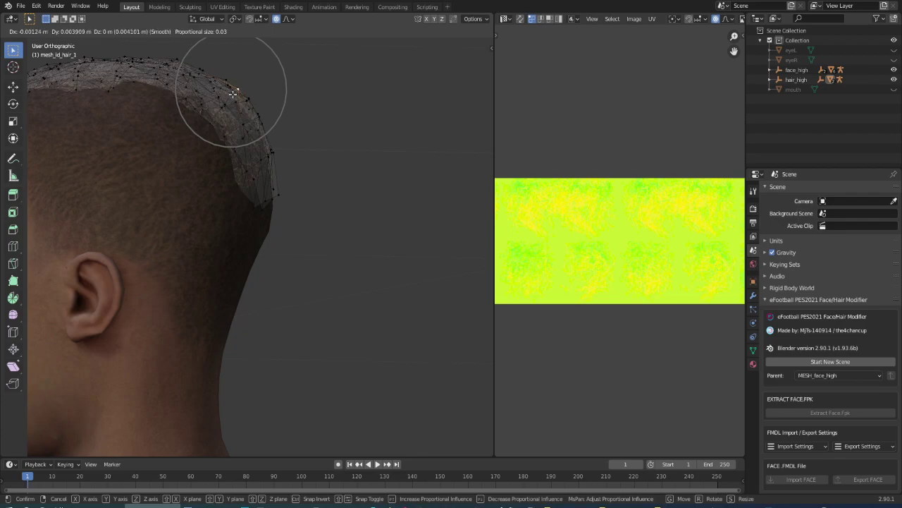
{"action": "left_click", "coordinate": [233, 94]}
{"action": "key", "text": "g"}
{"action": "left_click", "coordinate": [274, 131]}
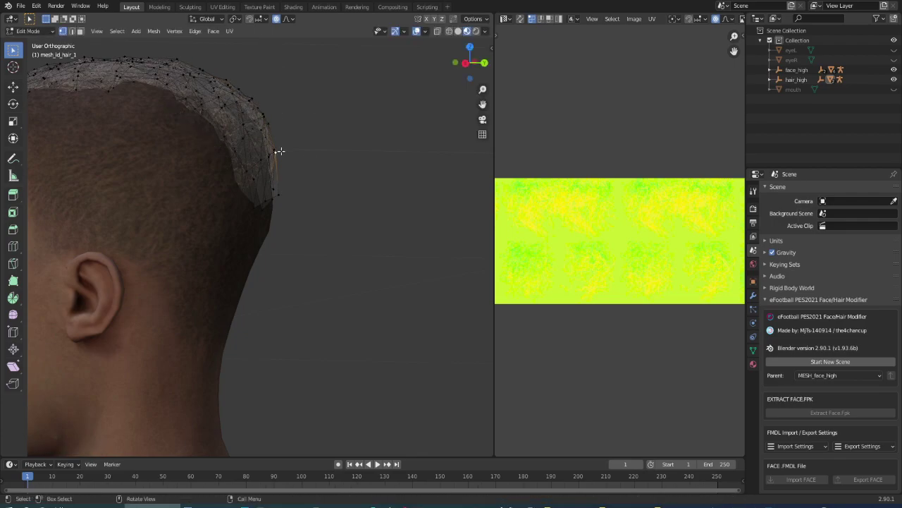
{"action": "key", "text": "g"}
{"action": "left_click", "coordinate": [282, 151]}
{"action": "scroll", "coordinate": [298, 146], "scroll_direction": "down", "scroll_amount": 4}
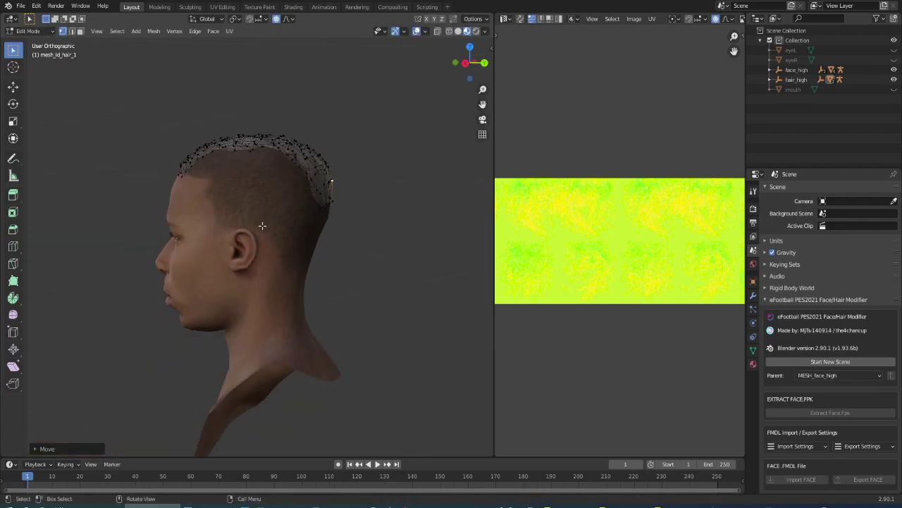
{"action": "key", "text": "KP_1"}
- Smooth the hairline and left edge of the hair with repeated proportional moves
{"action": "scroll", "coordinate": [342, 175], "scroll_direction": "up", "scroll_amount": 5}
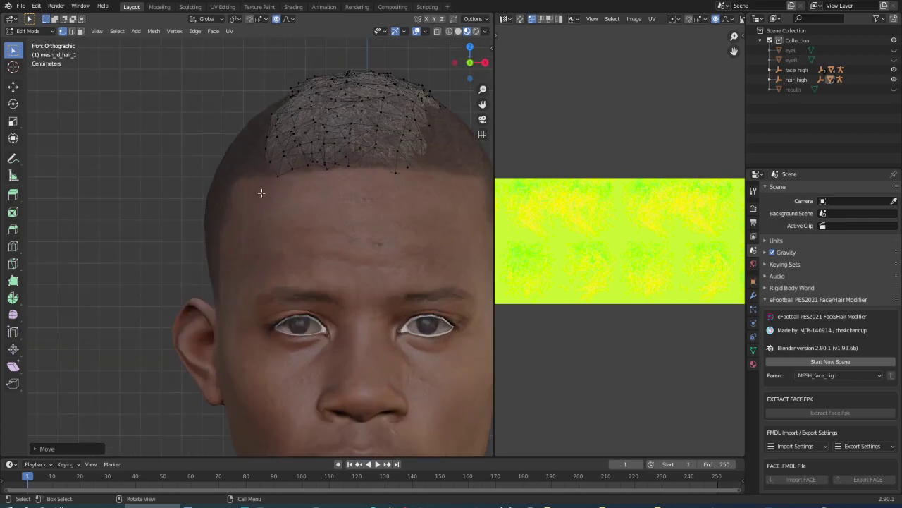
{"action": "key", "text": "g"}
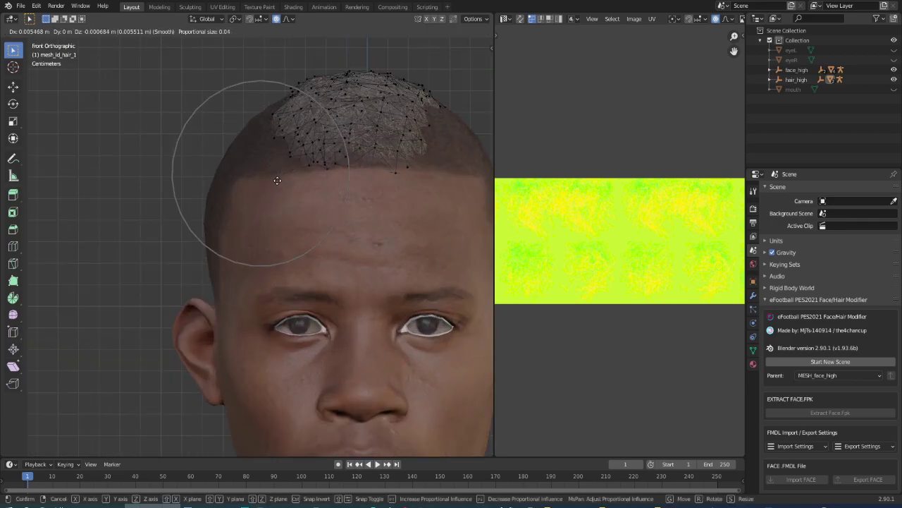
{"action": "left_click", "coordinate": [281, 177]}
{"action": "key", "text": "g"}
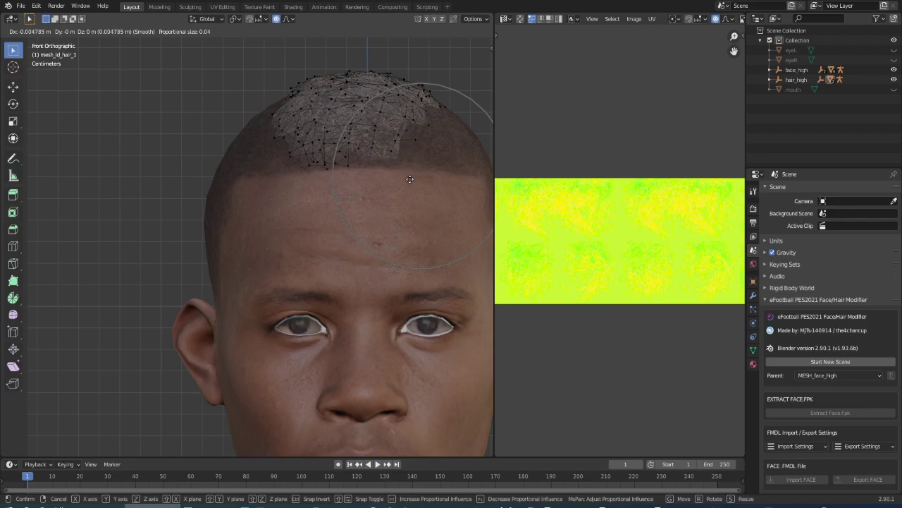
{"action": "left_click", "coordinate": [409, 179]}
{"action": "key", "text": "g"}
{"action": "left_click", "coordinate": [343, 117]}
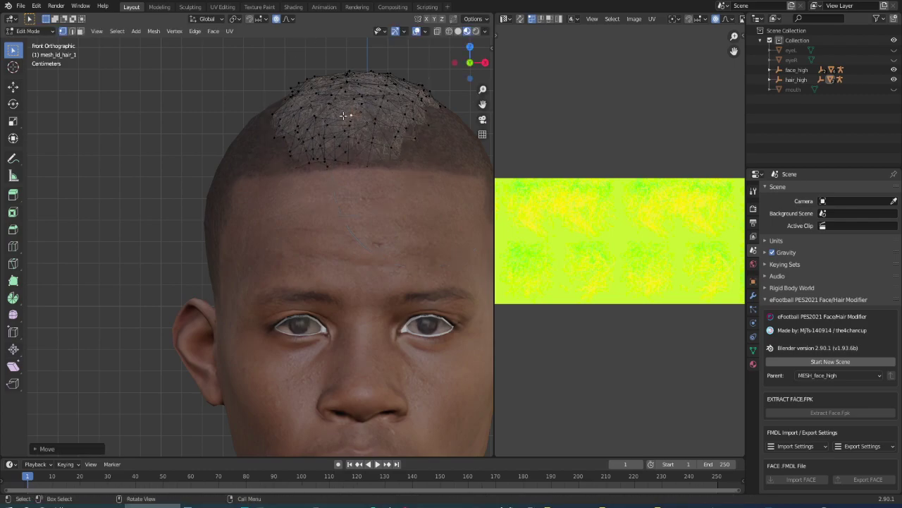
{"action": "key", "text": "g"}
{"action": "left_click", "coordinate": [402, 164]}
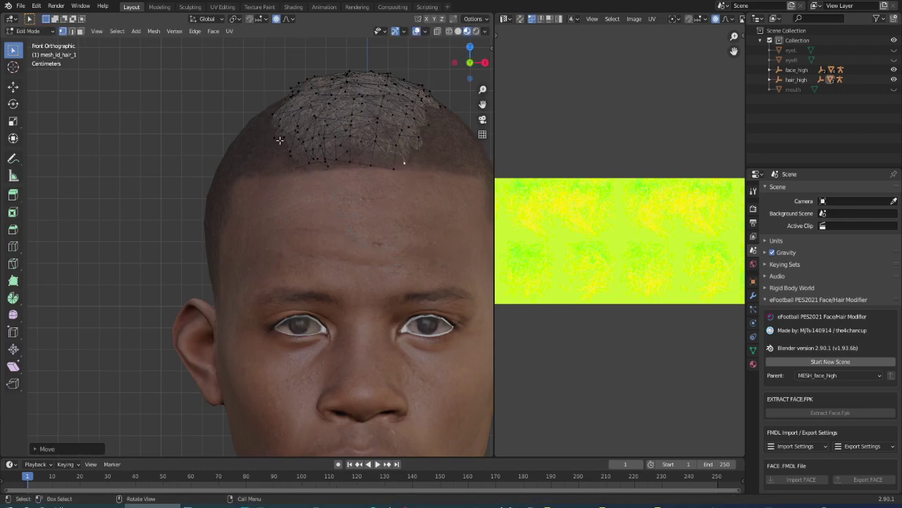
{"action": "key", "text": "g"}
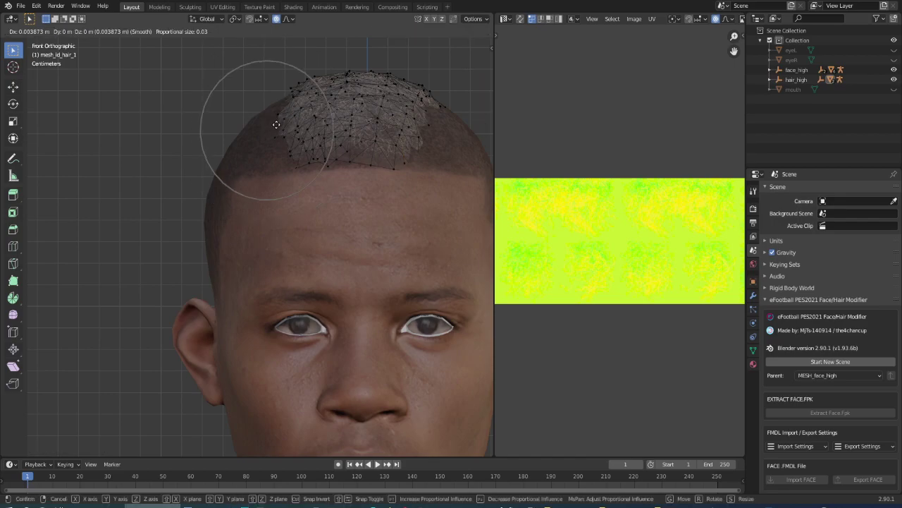
{"action": "left_click", "coordinate": [277, 126]}
{"action": "key", "text": "g"}
{"action": "left_click", "coordinate": [280, 141]}
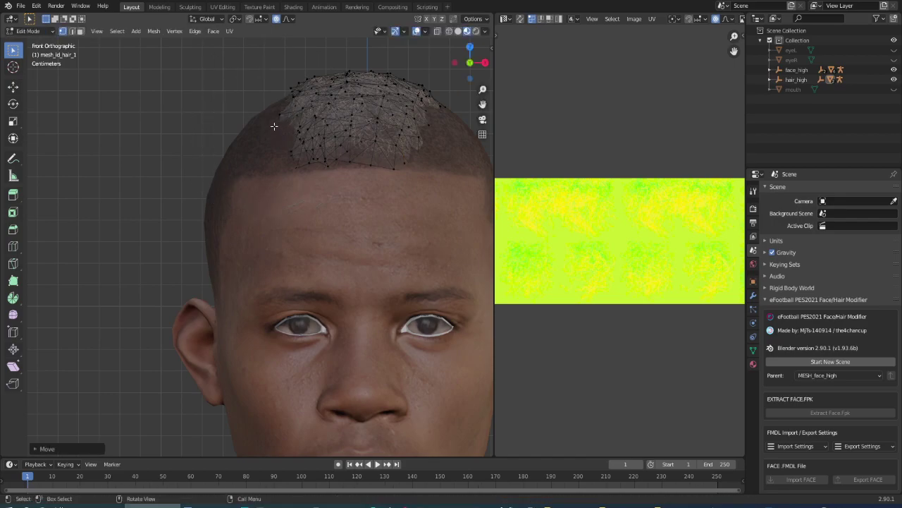
{"action": "key", "text": "g"}
{"action": "left_click", "coordinate": [282, 136]}
{"action": "key", "text": "g"}
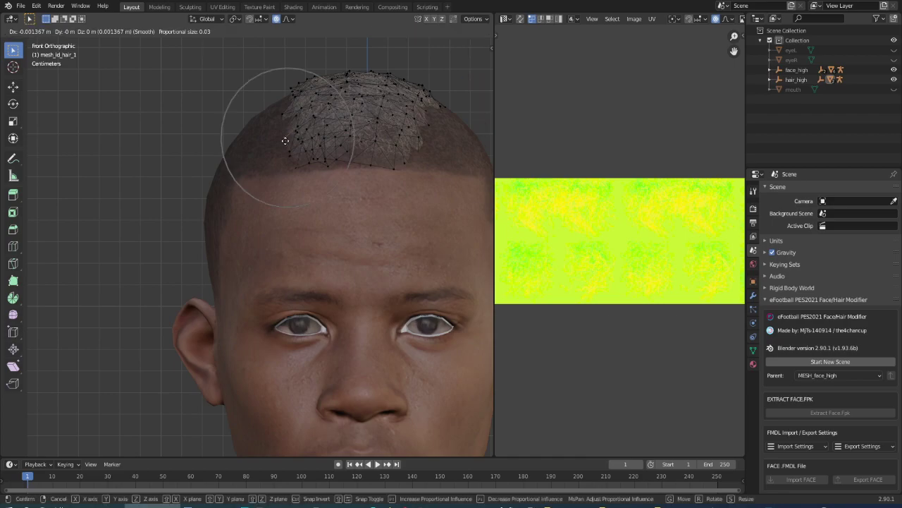
{"action": "left_click", "coordinate": [282, 137]}
{"action": "scroll", "coordinate": [282, 138], "scroll_direction": "down", "scroll_amount": 2}
- Adjust the hair's right edge vertex and lift the top edge of the hair
{"action": "left_click", "coordinate": [392, 123]}
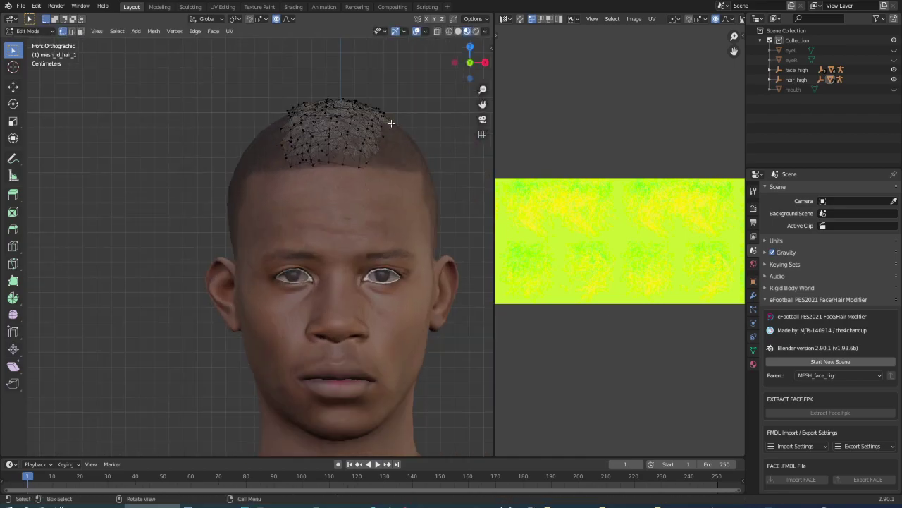
{"action": "key", "text": "g"}
{"action": "left_click", "coordinate": [385, 124]}
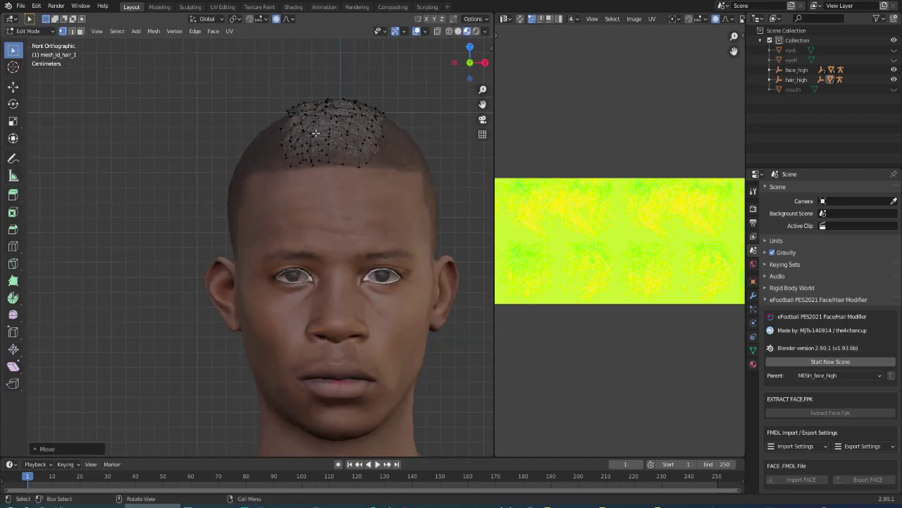
{"action": "scroll", "coordinate": [316, 132], "scroll_direction": "up", "scroll_amount": 2}
{"action": "key", "text": "g"}
{"action": "left_click", "coordinate": [330, 117]}
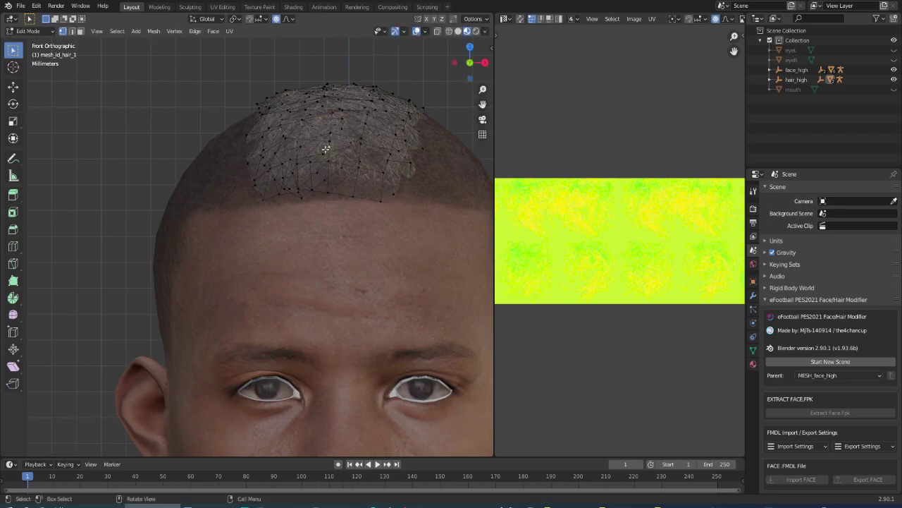
{"action": "key", "text": "g"}
{"action": "left_click", "coordinate": [325, 149]}
{"action": "key", "text": "g"}
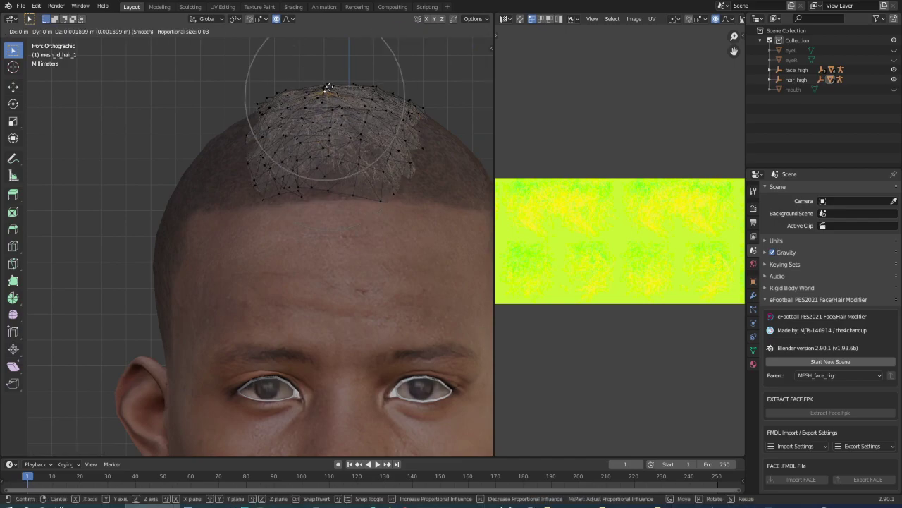
{"action": "left_click", "coordinate": [328, 87]}
{"action": "key", "text": "g"}
{"action": "left_click", "coordinate": [332, 99]}
{"action": "middle_click_drag", "start_coordinate": [333, 99], "coordinate": [337, 148]}
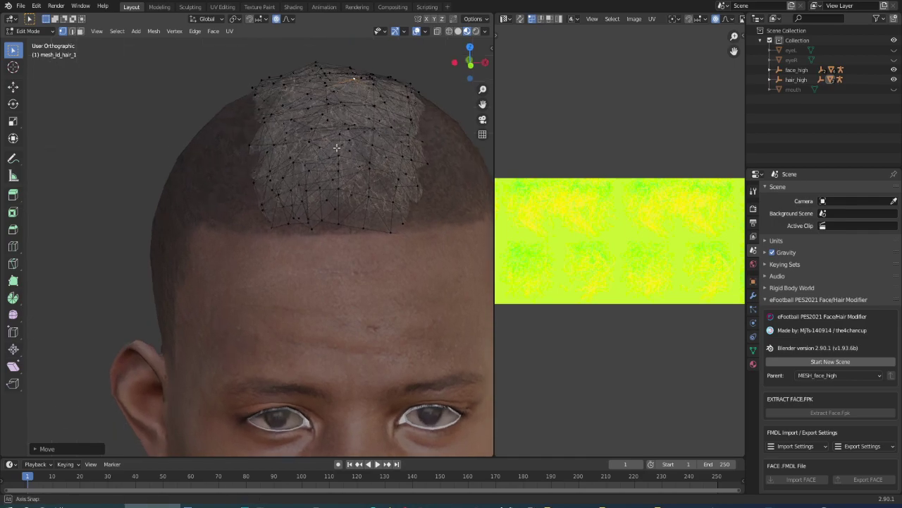
- Fit the hair's crown vertices and top left and right edges to the scalp
{"action": "key", "text": "g"}
{"action": "left_click", "coordinate": [304, 78]}
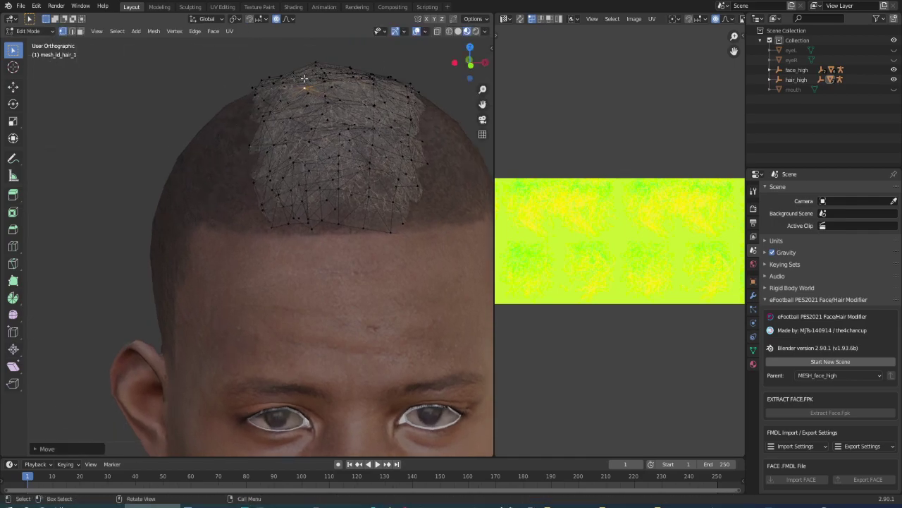
{"action": "key", "text": "g"}
{"action": "left_click", "coordinate": [375, 73]}
{"action": "key", "text": "g"}
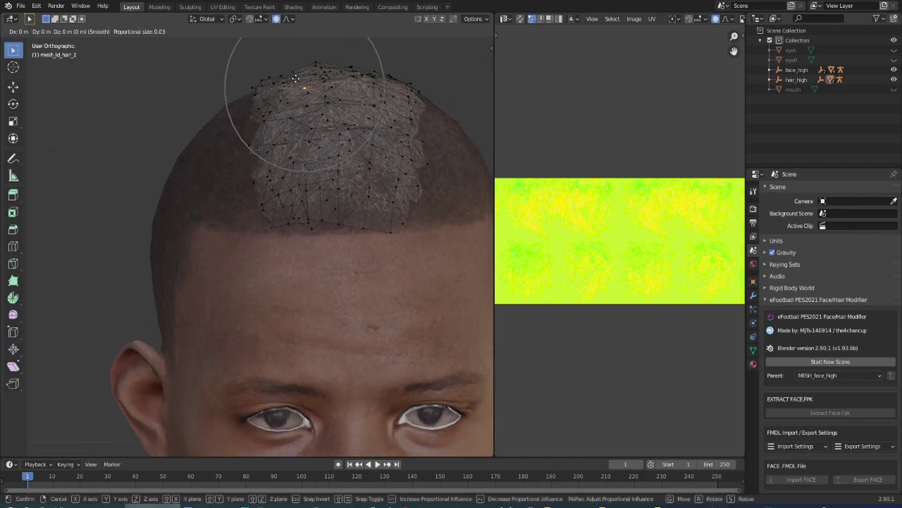
{"action": "left_click", "coordinate": [294, 72]}
{"action": "key", "text": "g"}
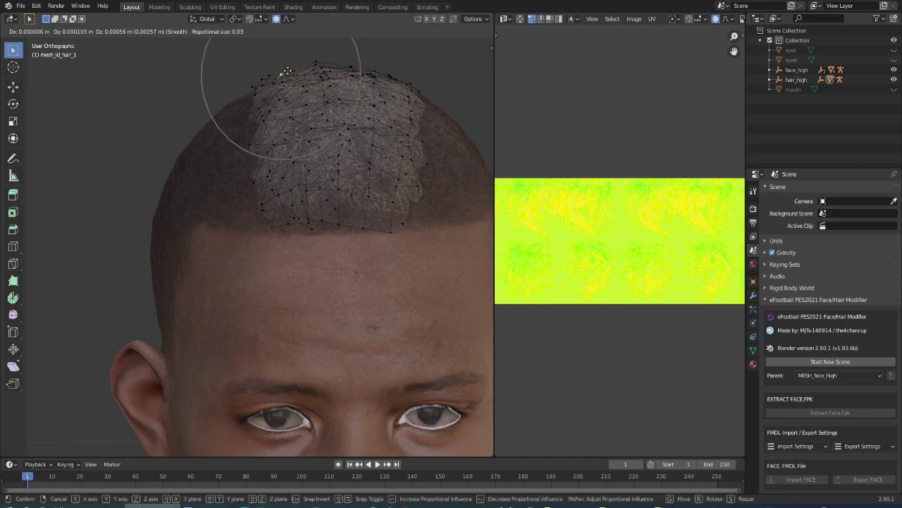
{"action": "left_click", "coordinate": [298, 71]}
{"action": "key", "text": "g"}
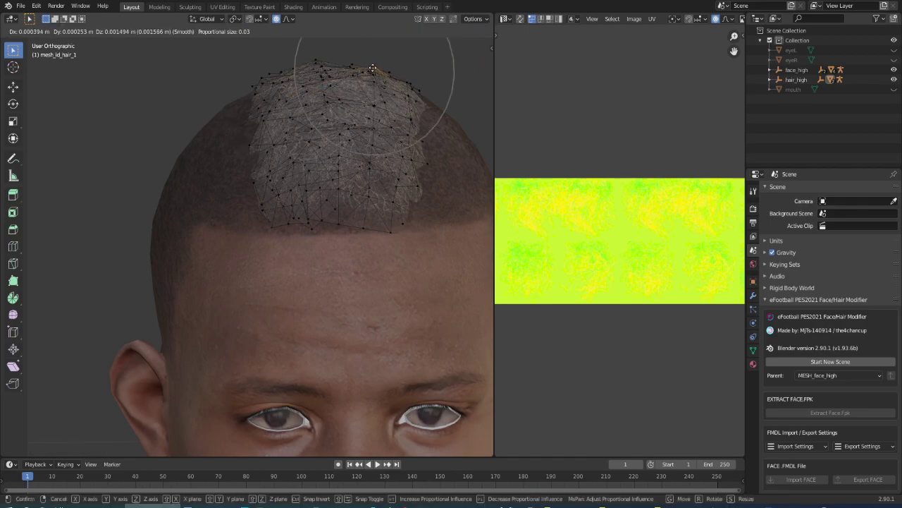
{"action": "left_click", "coordinate": [372, 74]}
{"action": "middle_click_drag", "start_coordinate": [372, 73], "coordinate": [316, 170]}
{"action": "scroll", "coordinate": [316, 170], "scroll_direction": "down", "scroll_amount": 4}
{"action": "scroll", "coordinate": [331, 134], "scroll_direction": "up", "scroll_amount": 5}
{"action": "middle_click_drag", "start_coordinate": [331, 134], "coordinate": [348, 98]}
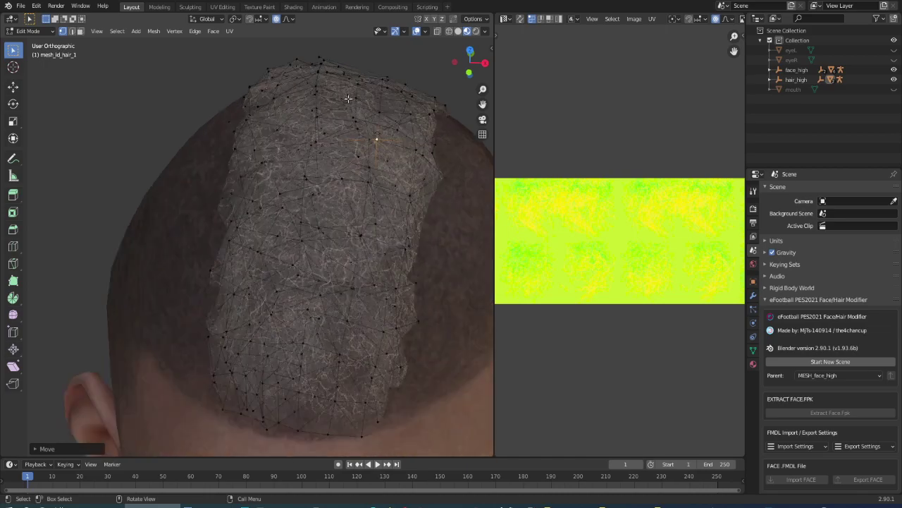
{"action": "key", "text": "g"}
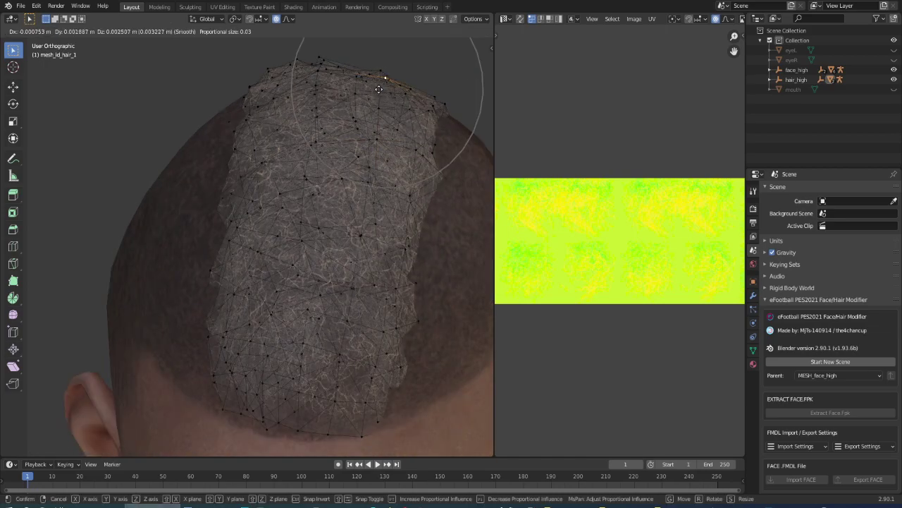
{"action": "left_click", "coordinate": [370, 69]}
{"action": "key", "text": "g"}
{"action": "left_click", "coordinate": [340, 91]}
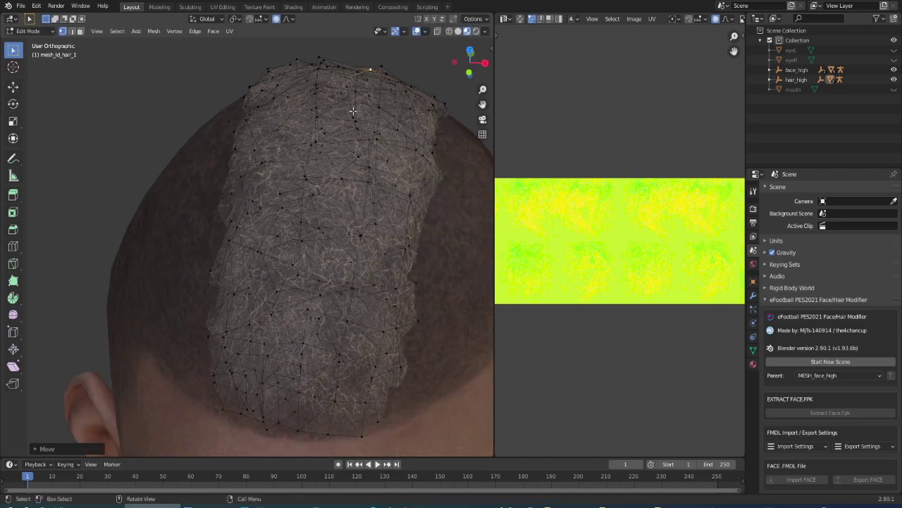
{"action": "key", "text": "g"}
{"action": "left_click", "coordinate": [354, 104]}
- Pull the back hair in against the head, then return to Object Mode
{"action": "mouse_move", "coordinate": [333, 173]}
{"action": "middle_mouse_down"}
{"action": "mouse_move", "coordinate": [350, 169]}
{"action": "mouse_move", "coordinate": [364, 196]}
{"action": "middle_mouse_up"}
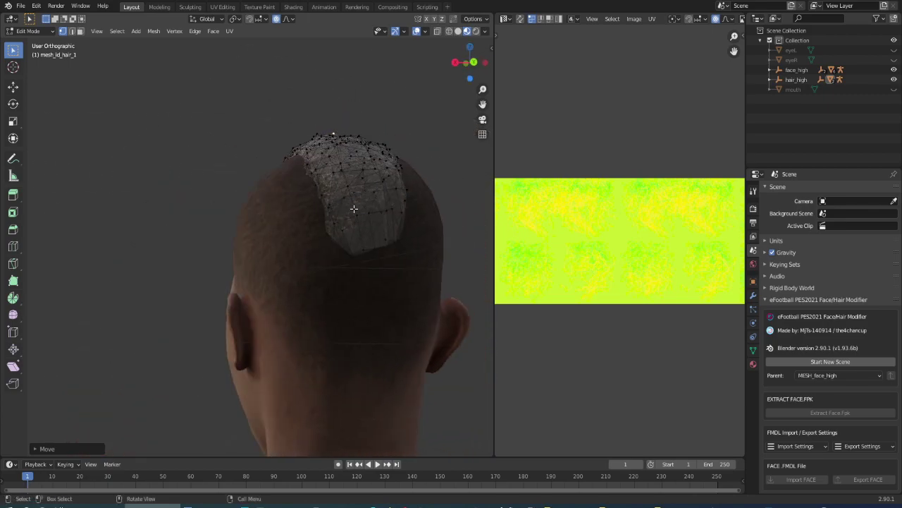
{"action": "key", "text": "g"}
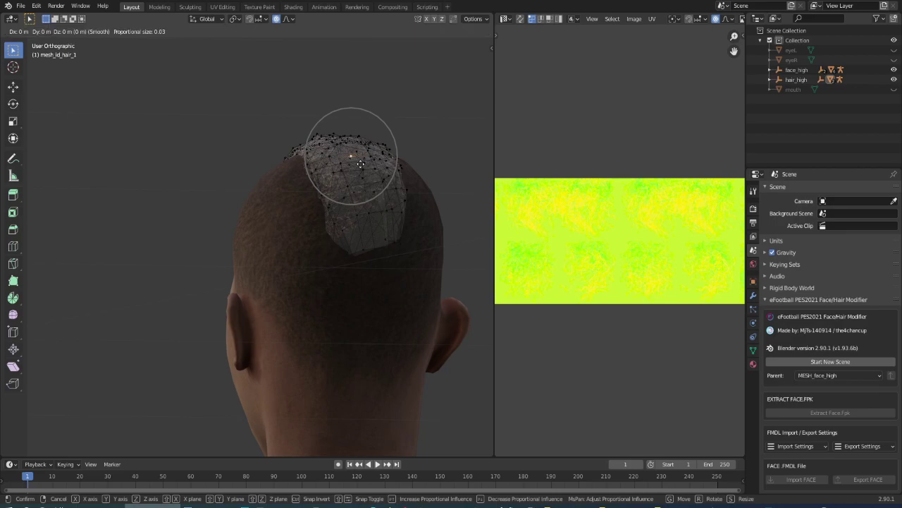
{"action": "left_click", "coordinate": [358, 167]}
{"action": "mouse_move", "coordinate": [358, 166]}
{"action": "middle_mouse_down"}
{"action": "mouse_move", "coordinate": [410, 198]}
{"action": "mouse_move", "coordinate": [467, 198]}
{"action": "middle_mouse_up"}
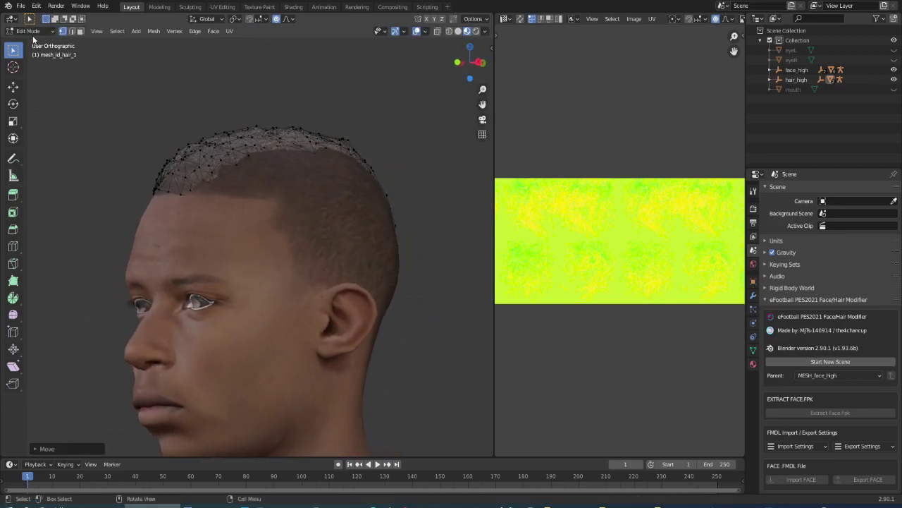
{"action": "left_click", "coordinate": [32, 34]}
{"action": "left_click", "coordinate": [32, 31]}
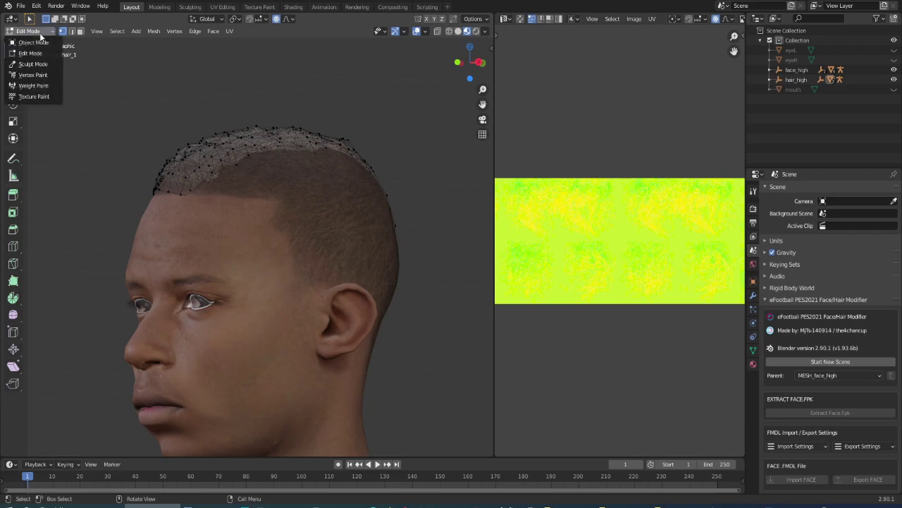
{"action": "left_click", "coordinate": [28, 44]}
- Check the finished head from the front, then bring up the Prey Veng team photo
{"action": "scroll", "coordinate": [95, 123], "scroll_direction": "down", "scroll_amount": 3}
{"action": "mouse_move", "coordinate": [94, 123]}
{"action": "middle_mouse_down"}
{"action": "mouse_move", "coordinate": [191, 140]}
{"action": "mouse_move", "coordinate": [213, 236]}
{"action": "mouse_move", "coordinate": [245, 242]}
{"action": "middle_mouse_up"}
{"action": "key", "text": "KP_1"}
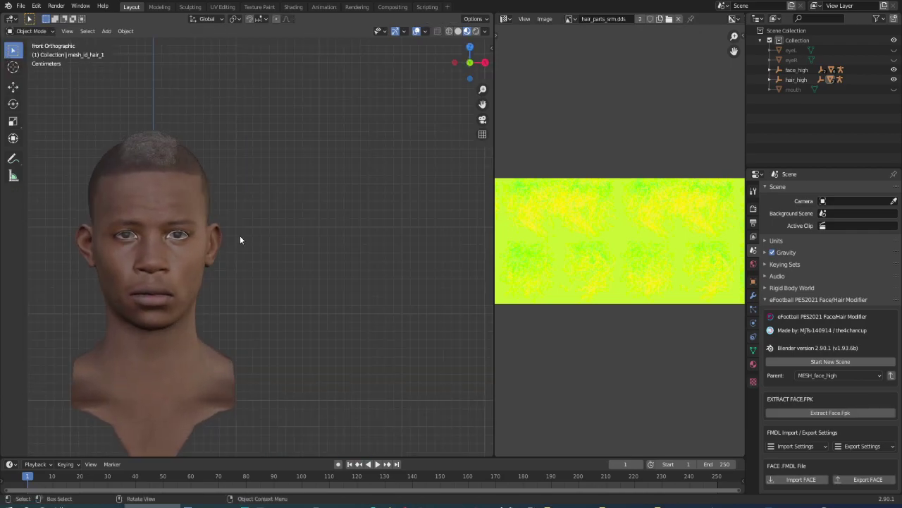
{"action": "scroll", "coordinate": [233, 236], "scroll_direction": "down", "scroll_amount": 3}
{"action": "scroll", "coordinate": [129, 223], "scroll_direction": "up", "scroll_amount": 5}
{"action": "scroll", "coordinate": [129, 222], "scroll_direction": "up", "scroll_amount": 1}
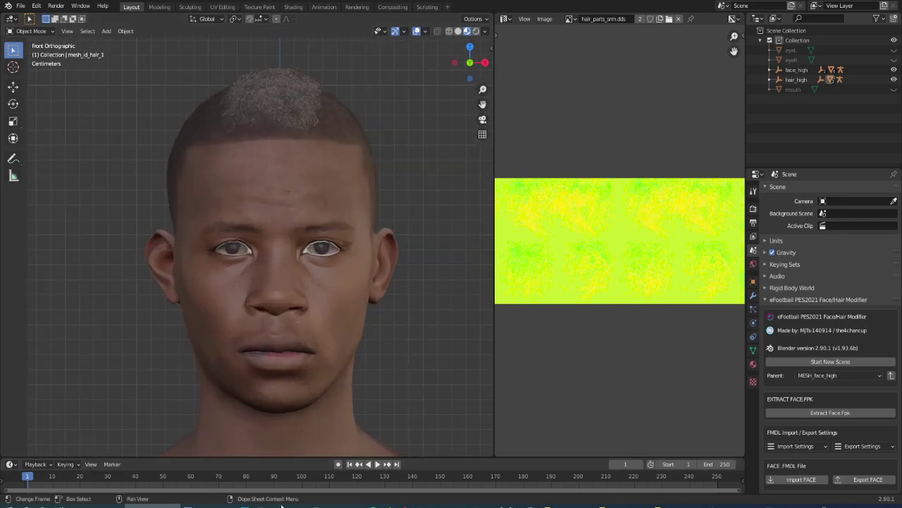
{"action": "left_click", "coordinate": [441, 505]}
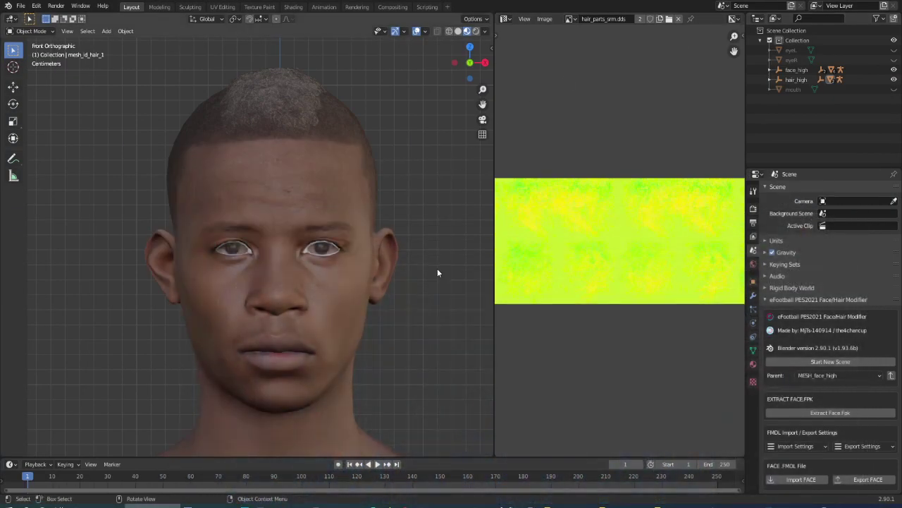
- Orbit the head model to a side profile to inspect the cropped hair
{"action": "scroll", "coordinate": [437, 268], "scroll_direction": "down", "scroll_amount": 2}
{"action": "mouse_move", "coordinate": [309, 112]}
{"action": "middle_mouse_down"}
{"action": "mouse_move", "coordinate": [369, 163]}
{"action": "mouse_move", "coordinate": [609, 165]}
{"action": "mouse_move", "coordinate": [414, 208]}
{"action": "mouse_move", "coordinate": [303, 207]}
{"action": "mouse_move", "coordinate": [328, 277]}
{"action": "mouse_move", "coordinate": [429, 265]}
{"action": "mouse_move", "coordinate": [386, 264]}
{"action": "mouse_move", "coordinate": [399, 270]}
{"action": "mouse_move", "coordinate": [369, 235]}
{"action": "mouse_move", "coordinate": [330, 260]}
{"action": "middle_mouse_up"}
{"action": "scroll", "coordinate": [330, 260], "scroll_direction": "up", "scroll_amount": 2}
- Unhide the left eye and mouth and load the face's PES_DIFF.BIN shape data
{"action": "left_click", "coordinate": [285, 225]}
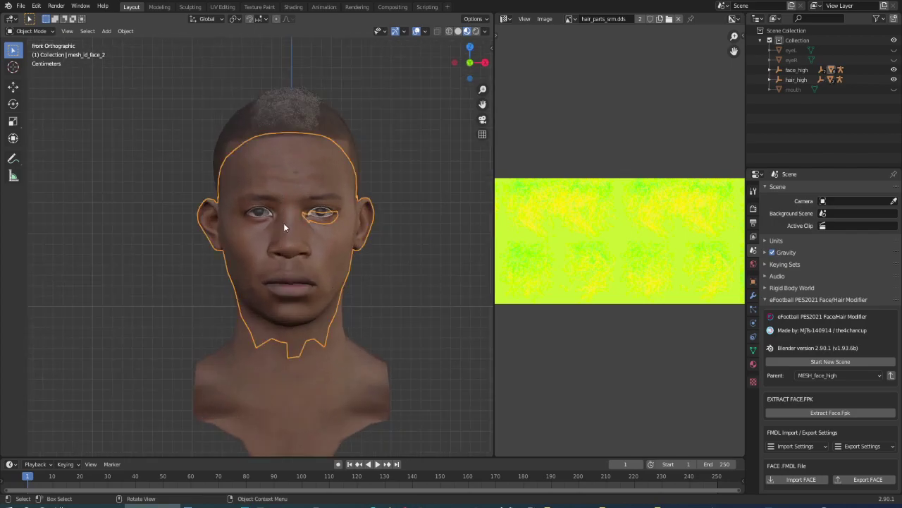
{"action": "left_click_drag", "start_coordinate": [897, 62], "coordinate": [894, 50]}
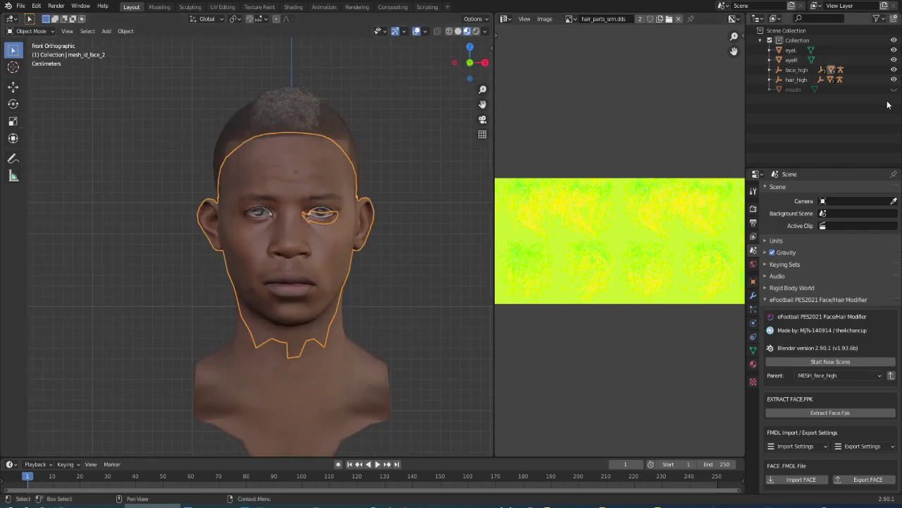
{"action": "left_click", "coordinate": [894, 89]}
{"action": "scroll", "coordinate": [811, 353], "scroll_direction": "down", "scroll_amount": 4}
{"action": "scroll", "coordinate": [808, 450], "scroll_direction": "down", "scroll_amount": 4}
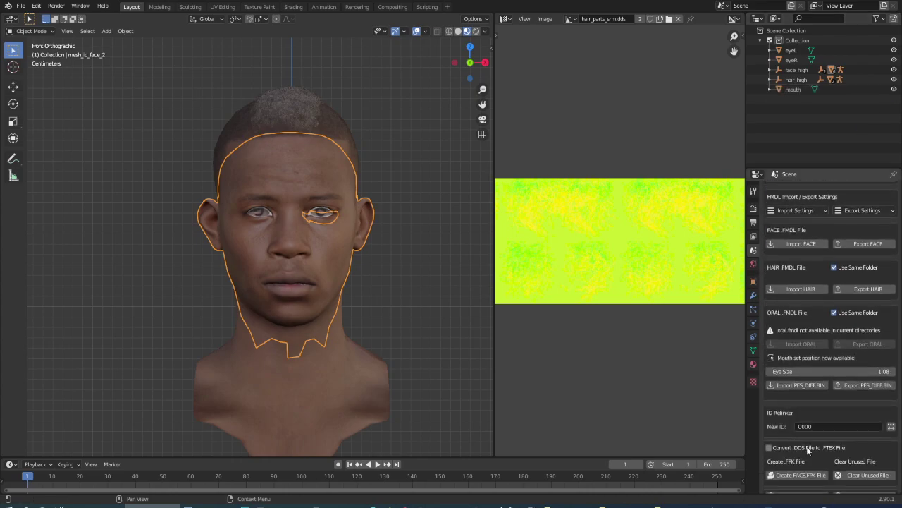
{"action": "left_click", "coordinate": [803, 386]}
{"action": "scroll", "coordinate": [247, 208], "scroll_direction": "up", "scroll_amount": 3}
{"action": "scroll", "coordinate": [311, 232], "scroll_direction": "up", "scroll_amount": 3}
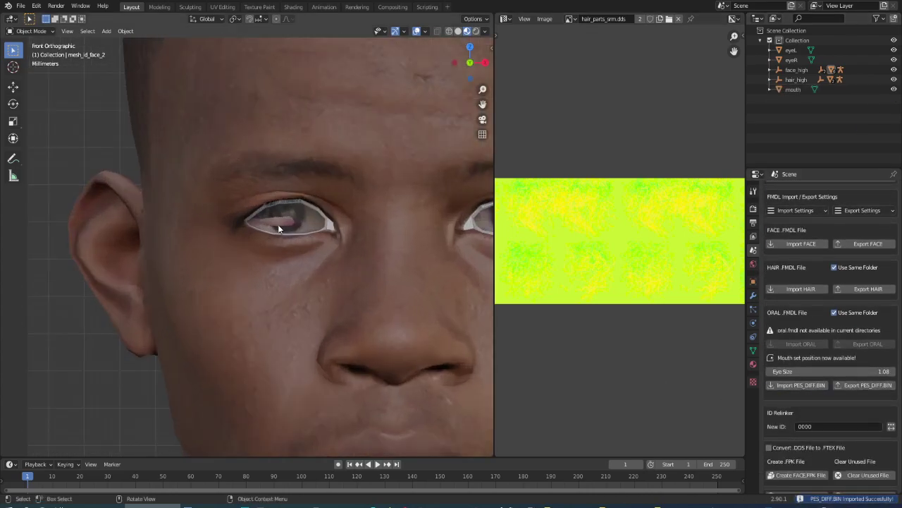
- Centre the right eyeball in its socket and move the left eyeball down into place
{"action": "left_click", "coordinate": [279, 228]}
{"action": "left_click", "coordinate": [279, 228]}
{"action": "left_click", "coordinate": [279, 228]}
{"action": "left_click", "coordinate": [279, 228]}
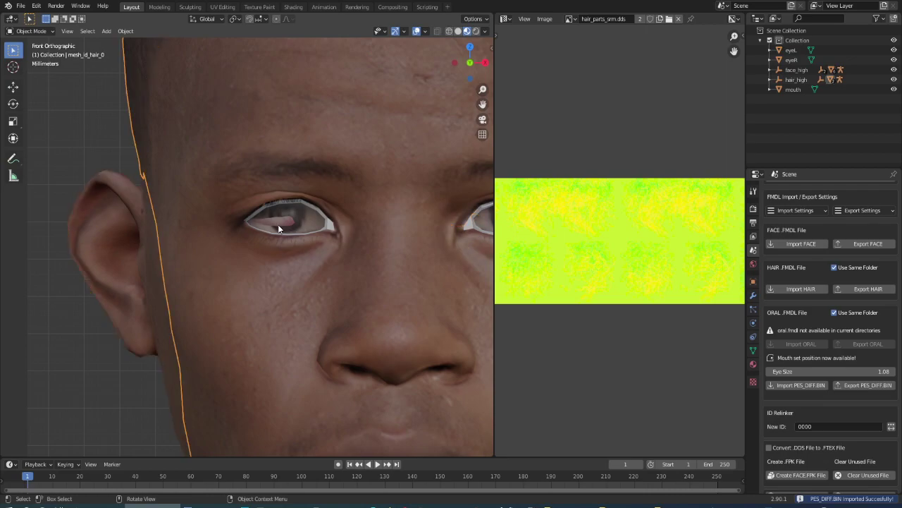
{"action": "left_click", "coordinate": [278, 228]}
{"action": "left_click_drag", "start_coordinate": [278, 228], "coordinate": [291, 249]}
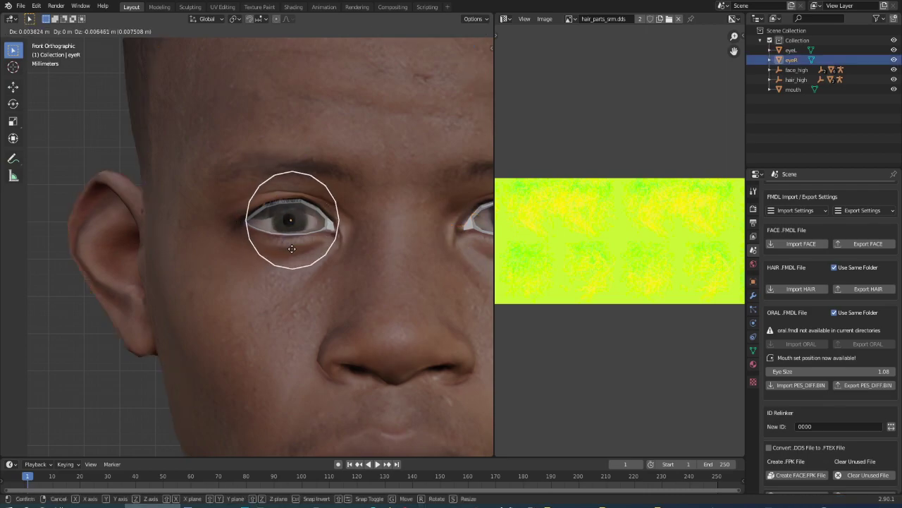
{"action": "scroll", "coordinate": [202, 224], "scroll_direction": "down", "scroll_amount": 3}
{"action": "left_click", "coordinate": [332, 218]}
{"action": "left_click", "coordinate": [332, 217]}
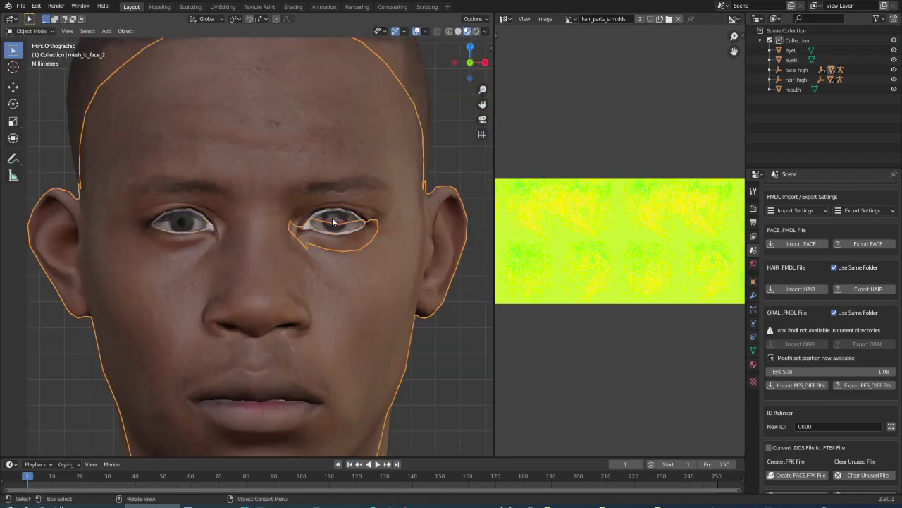
{"action": "left_click", "coordinate": [332, 222]}
{"action": "left_click", "coordinate": [332, 222]}
{"action": "left_click_drag", "start_coordinate": [332, 222], "coordinate": [333, 238]}
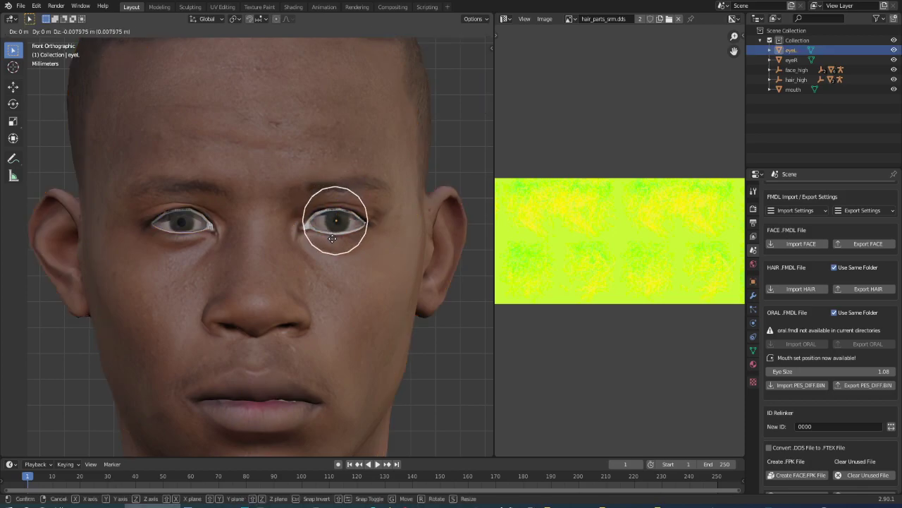
{"action": "left_click", "coordinate": [332, 240]}
- Check the eyes from the side and adjust the right eyeball's depth
{"action": "key", "text": "KP_3"}
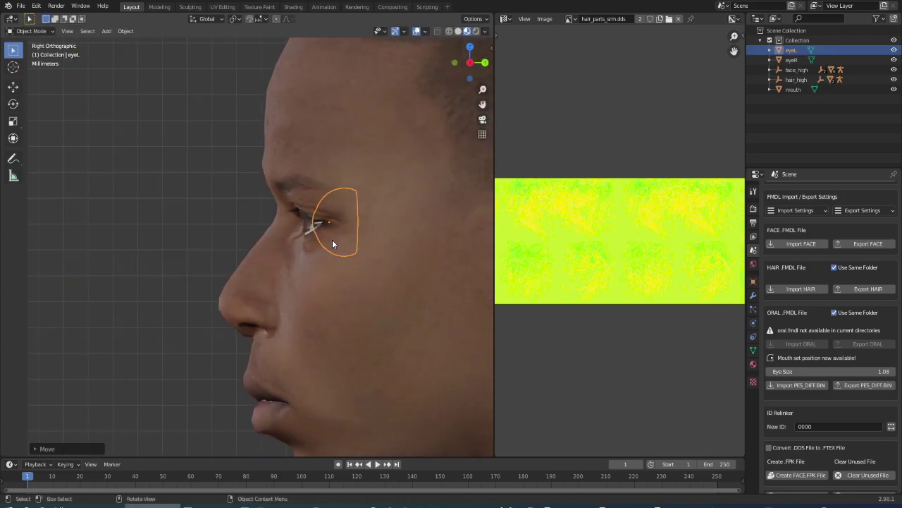
{"action": "scroll", "coordinate": [314, 236], "scroll_direction": "up", "scroll_amount": 2}
{"action": "scroll", "coordinate": [314, 236], "scroll_direction": "up", "scroll_amount": 4}
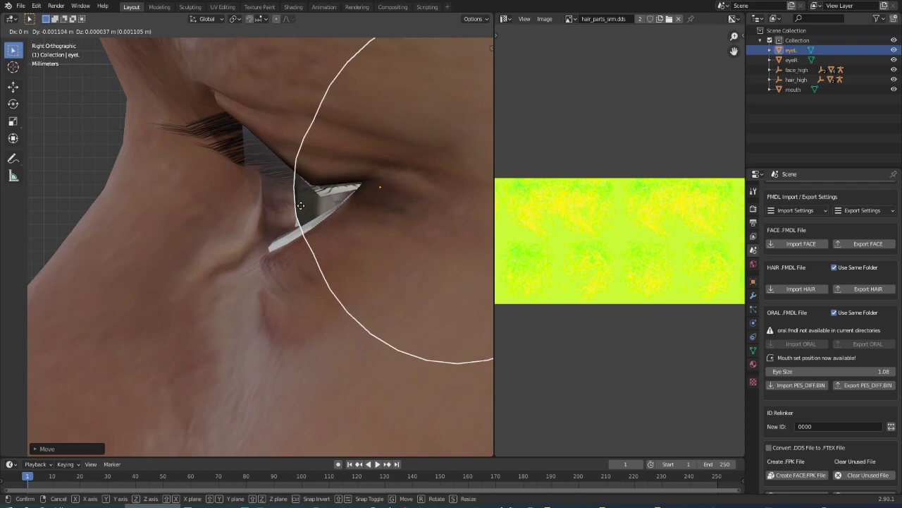
{"action": "key", "text": "KP_1"}
{"action": "scroll", "coordinate": [299, 206], "scroll_direction": "down", "scroll_amount": 5}
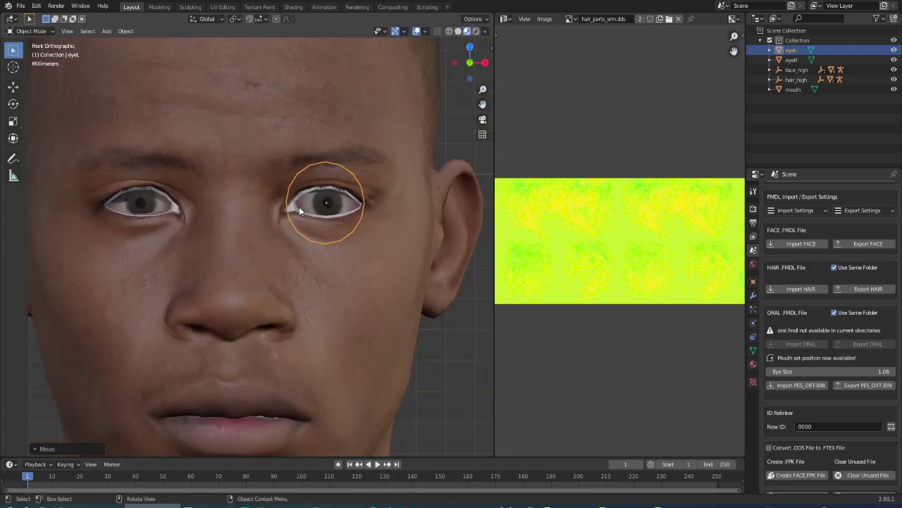
{"action": "scroll", "coordinate": [193, 204], "scroll_direction": "up", "scroll_amount": 1}
{"action": "left_click", "coordinate": [193, 204]}
{"action": "left_click", "coordinate": [193, 205]}
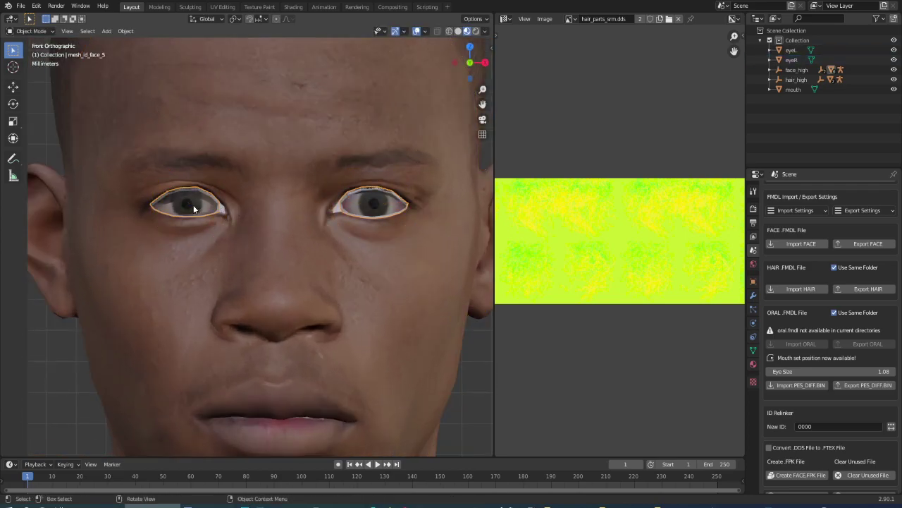
{"action": "left_click", "coordinate": [193, 205]}
{"action": "left_click", "coordinate": [194, 204]}
{"action": "key", "text": "ctrl+KP_3"}
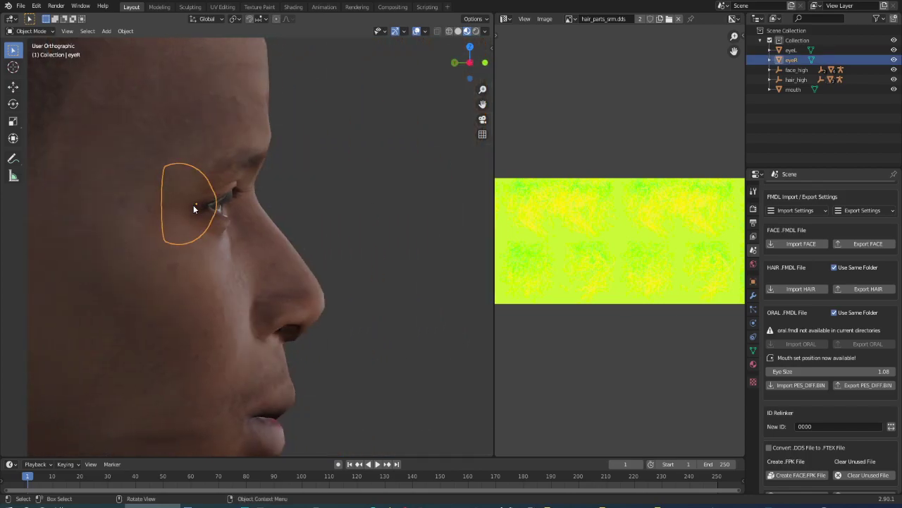
{"action": "scroll", "coordinate": [192, 208], "scroll_direction": "up", "scroll_amount": 5}
{"action": "scroll", "coordinate": [250, 229], "scroll_direction": "up", "scroll_amount": 3}
{"action": "key", "text": "g"}
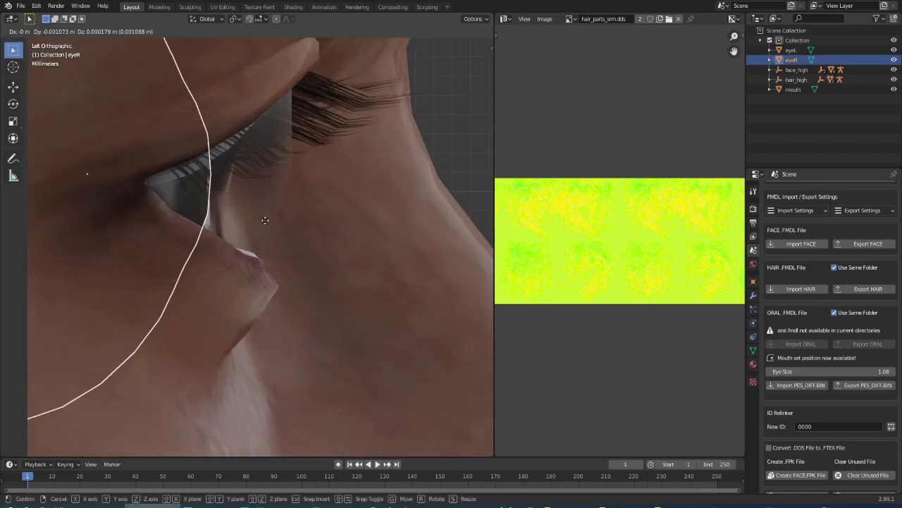
{"action": "left_click", "coordinate": [268, 220]}
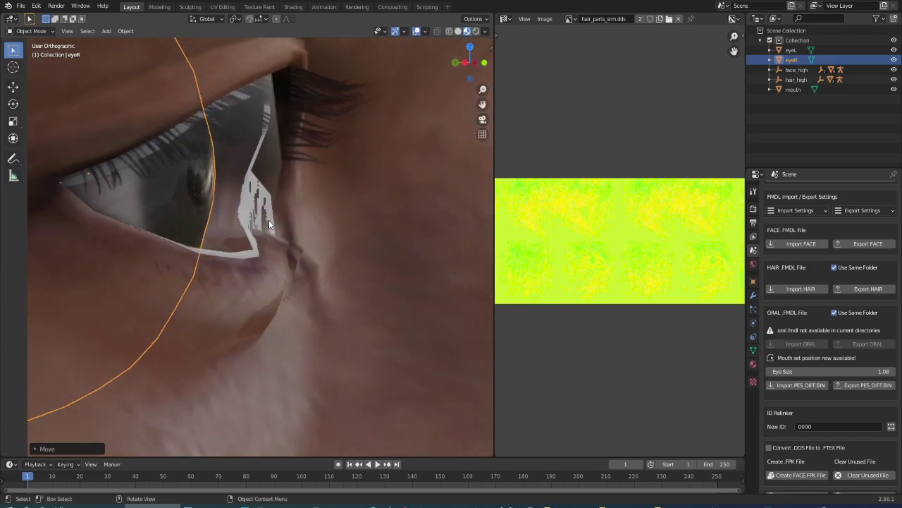
- Return to the front view and clear the selection
{"action": "key", "text": "KP_1"}
{"action": "scroll", "coordinate": [266, 220], "scroll_direction": "down", "scroll_amount": 6}
{"action": "scroll", "coordinate": [366, 294], "scroll_direction": "down", "scroll_amount": 2}
{"action": "left_click", "coordinate": [366, 294]}
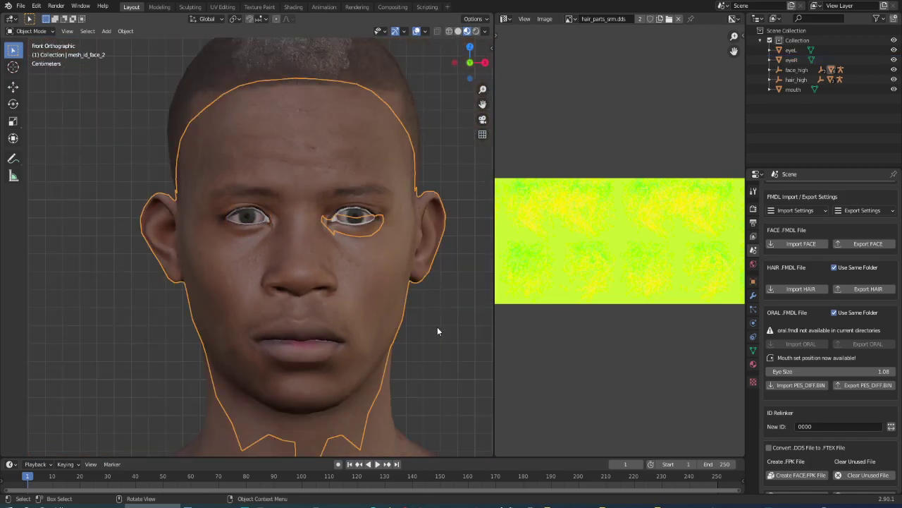
{"action": "left_click", "coordinate": [437, 326]}
{"action": "scroll", "coordinate": [273, 209], "scroll_direction": "down", "scroll_amount": 4}
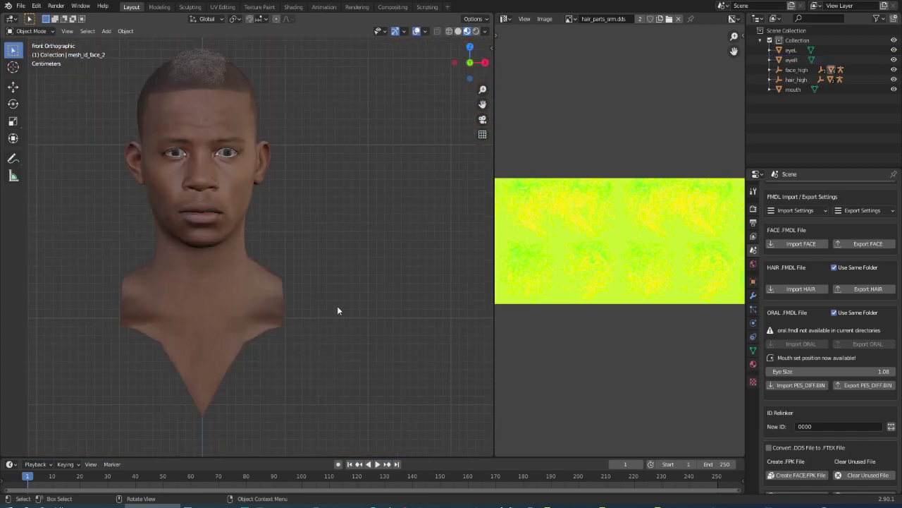
- Shift the mouth slightly left and adjust its depth from the side view
{"action": "left_click", "coordinate": [789, 90]}
{"action": "scroll", "coordinate": [200, 212], "scroll_direction": "up", "scroll_amount": 7}
{"action": "key", "text": "g"}
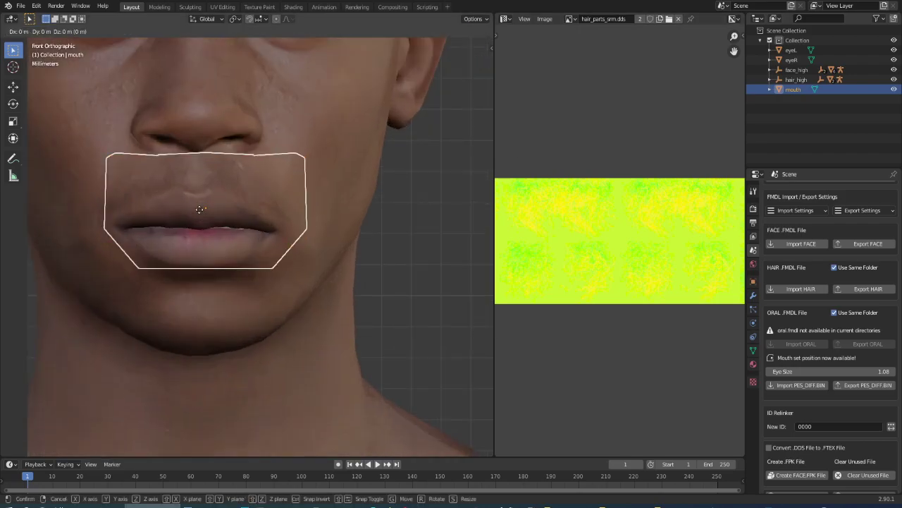
{"action": "left_click", "coordinate": [188, 208]}
{"action": "key", "text": "KP_3"}
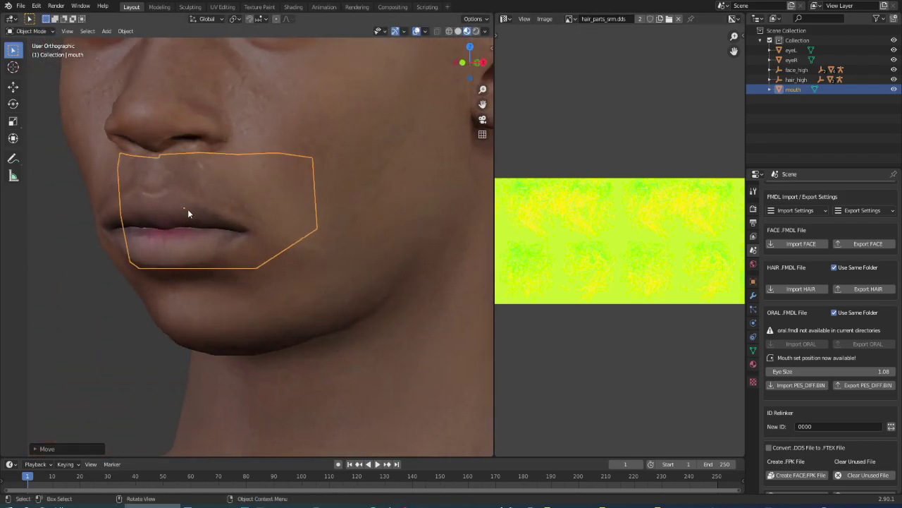
{"action": "key", "text": "g"}
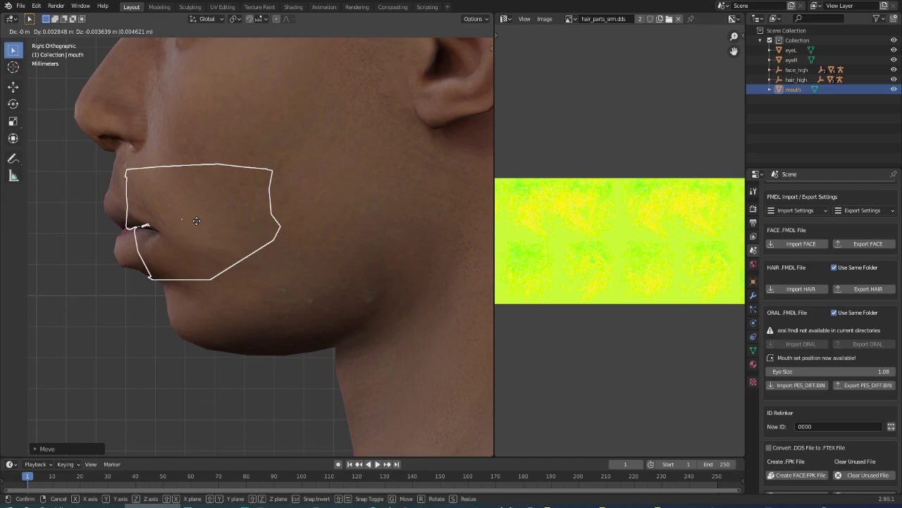
{"action": "left_click", "coordinate": [202, 220]}
{"action": "key", "text": "KP_1"}
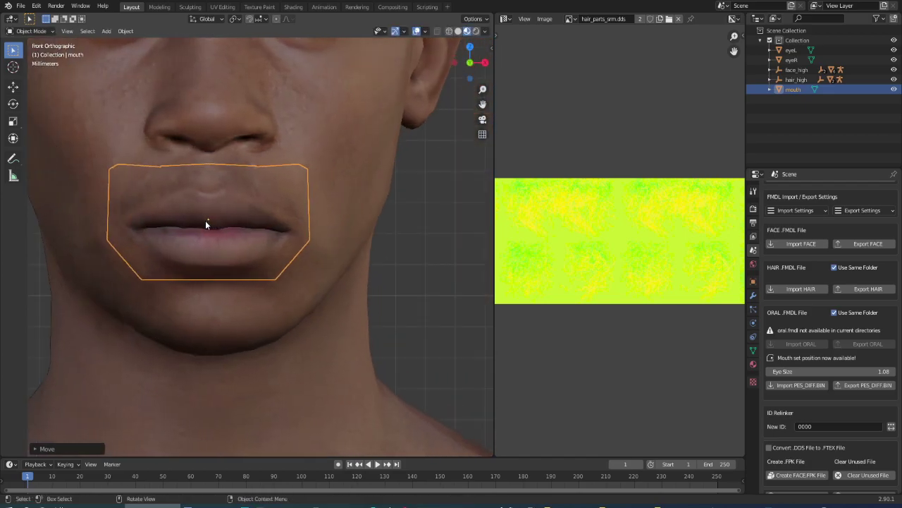
{"action": "scroll", "coordinate": [205, 220], "scroll_direction": "down", "scroll_amount": 1}
{"action": "scroll", "coordinate": [190, 217], "scroll_direction": "down", "scroll_amount": 1}
- Export the face and hair models and create the FACE.FPK file
{"action": "left_click", "coordinate": [8, 33]}
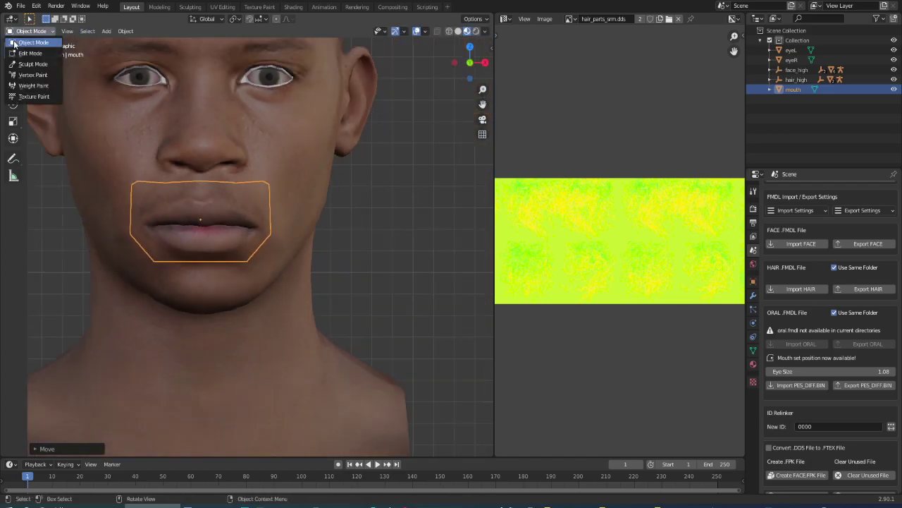
{"action": "left_click", "coordinate": [413, 255]}
{"action": "scroll", "coordinate": [395, 249], "scroll_direction": "down", "scroll_amount": 4}
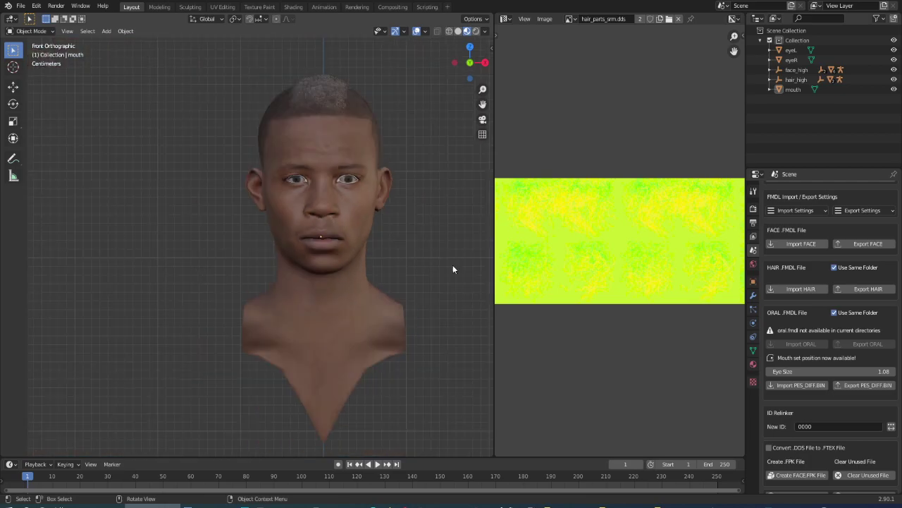
{"action": "left_click", "coordinate": [867, 385]}
{"action": "left_click", "coordinate": [856, 247]}
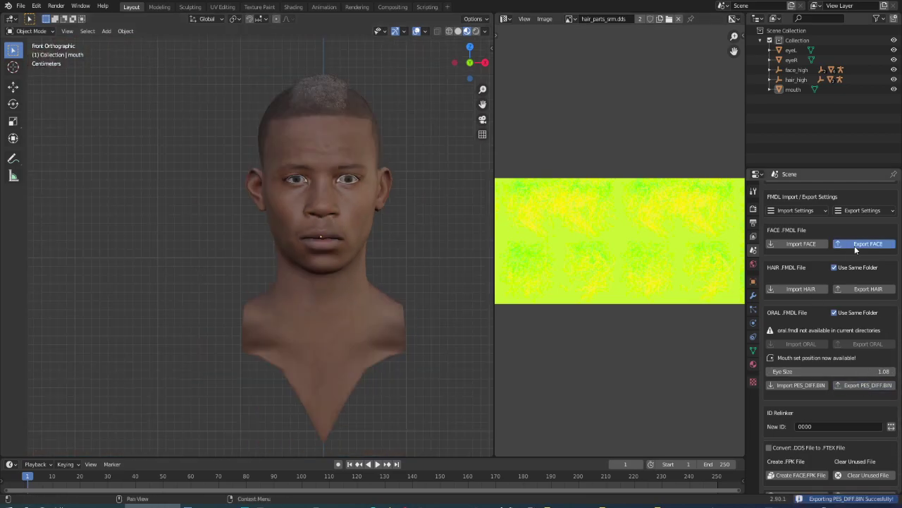
{"action": "left_click", "coordinate": [868, 288]}
{"action": "left_click", "coordinate": [811, 476]}
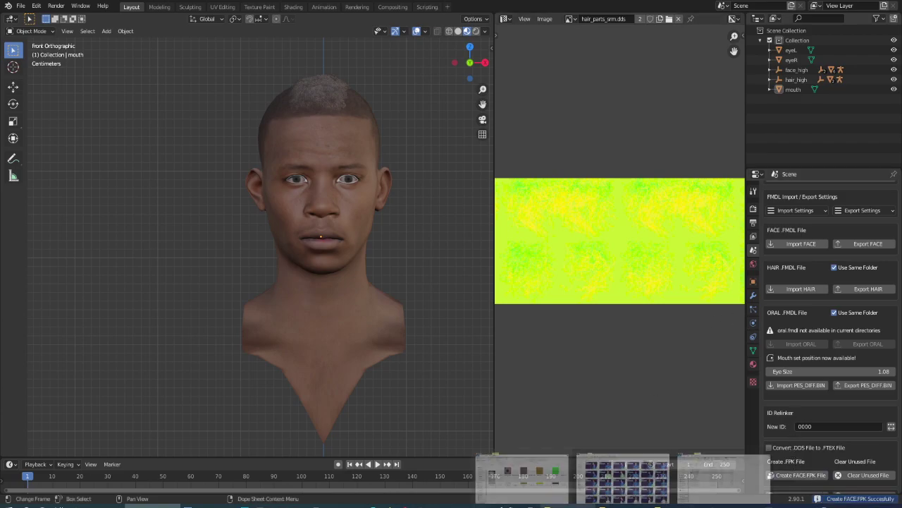
- Open hair_parts_bsm_alp.dds from the 45023 sourceimages\#windx11 folder
{"action": "left_click", "coordinate": [521, 472]}
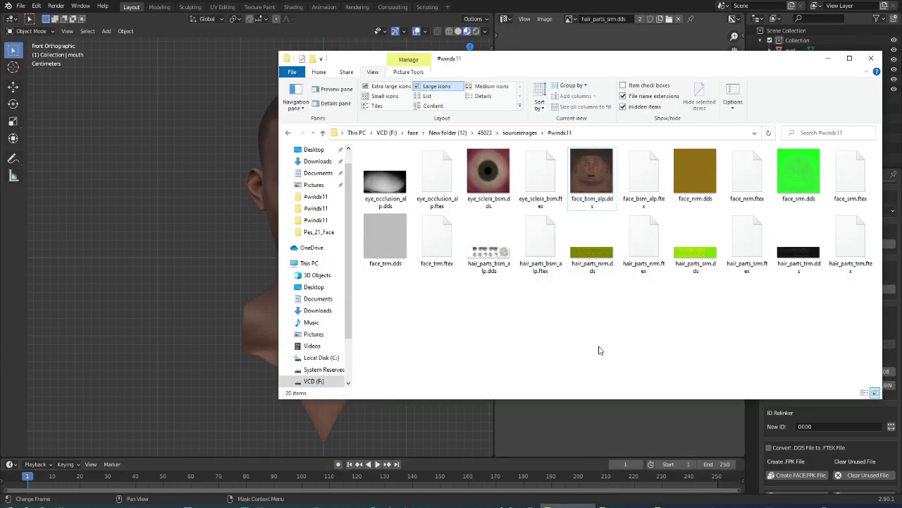
{"action": "key", "text": "alt+Up"}
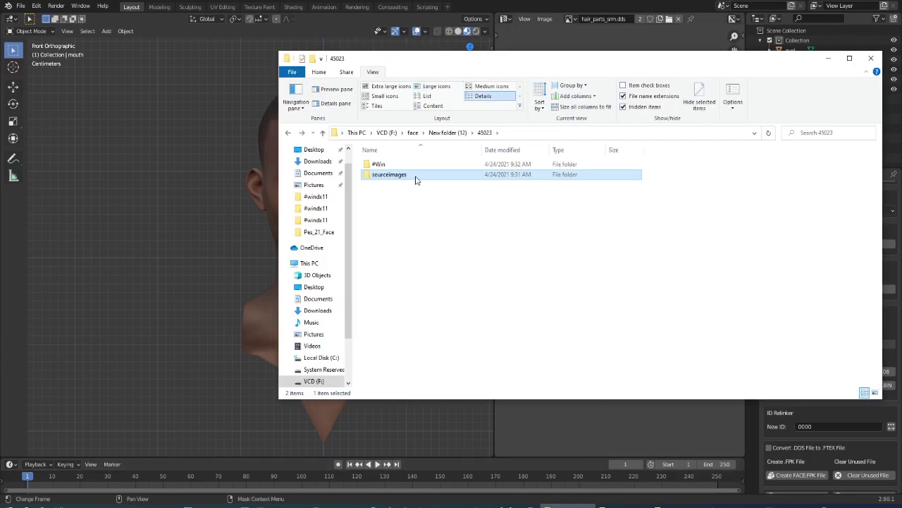
{"action": "double_click", "coordinate": [416, 176]}
{"action": "double_click", "coordinate": [413, 165]}
{"action": "left_click", "coordinate": [491, 258]}
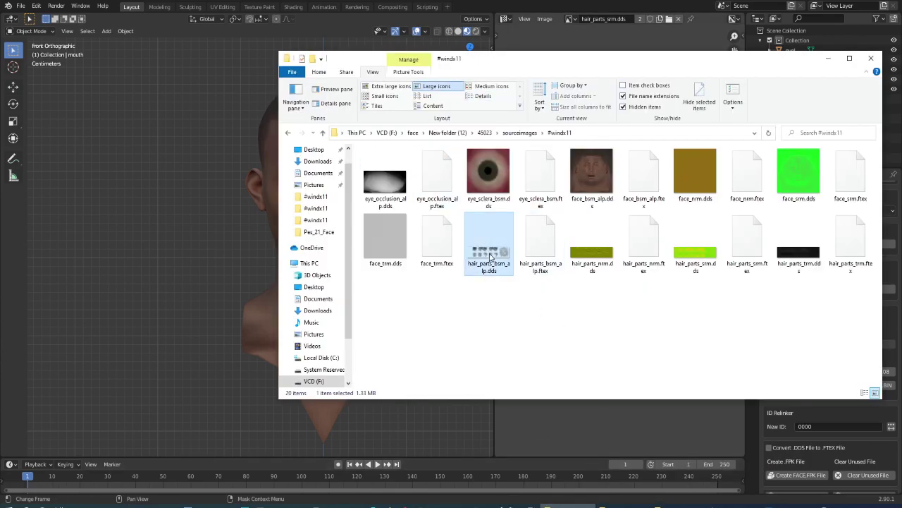
- Fully desaturate the hair texture with Hue/Saturation
{"action": "left_click", "coordinate": [440, 208]}
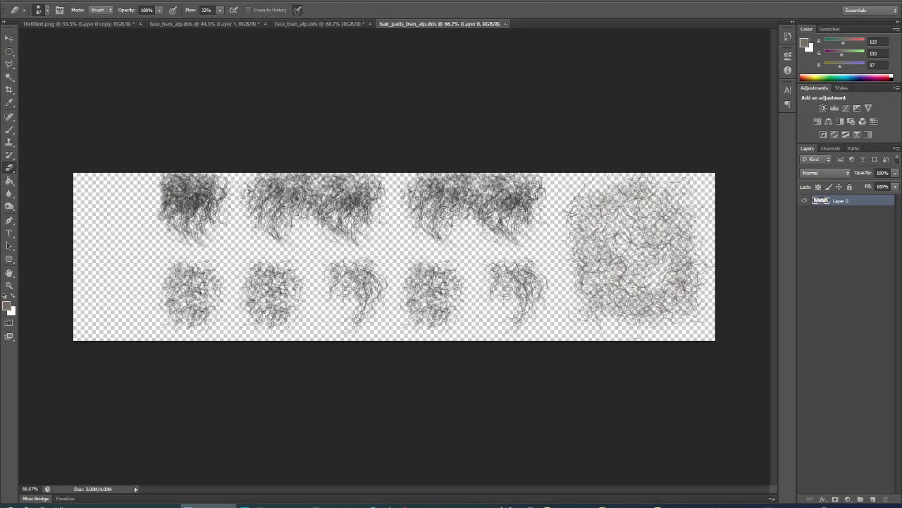
{"action": "key", "text": "ctrl+u"}
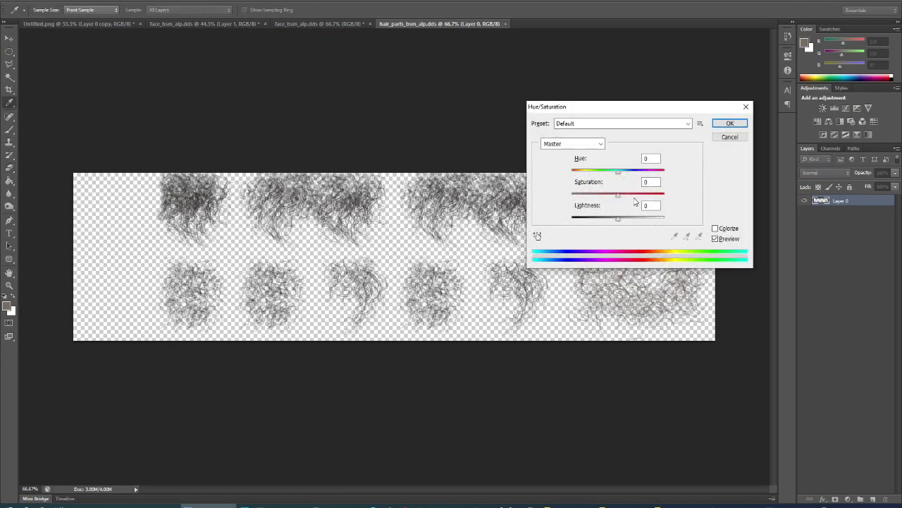
{"action": "mouse_move", "coordinate": [577, 201]}
{"action": "left_mouse_down"}
{"action": "mouse_move", "coordinate": [581, 224]}
{"action": "mouse_move", "coordinate": [599, 222]}
{"action": "left_mouse_up"}
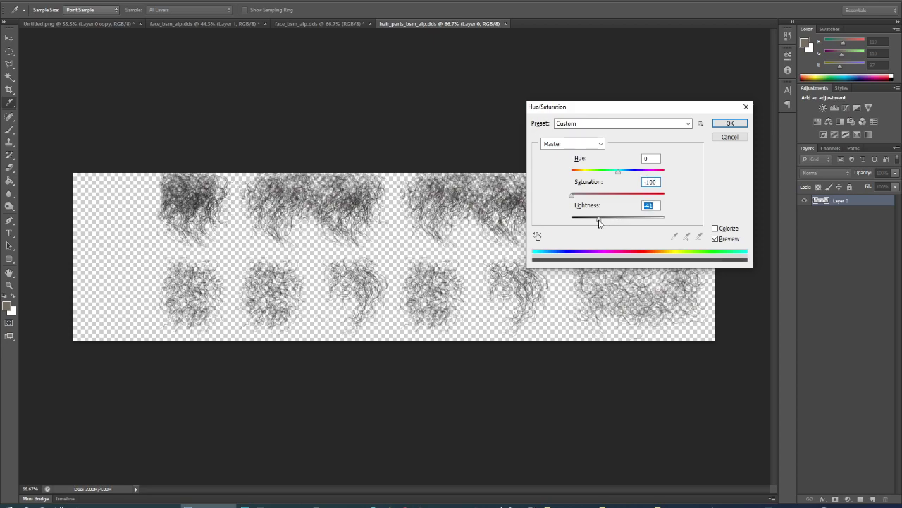
{"action": "left_click", "coordinate": [736, 125]}
- Save it over the original hair_parts_bsm_alp.dds in D3D/DDS format
{"action": "key", "text": "ctrl+shift+s"}
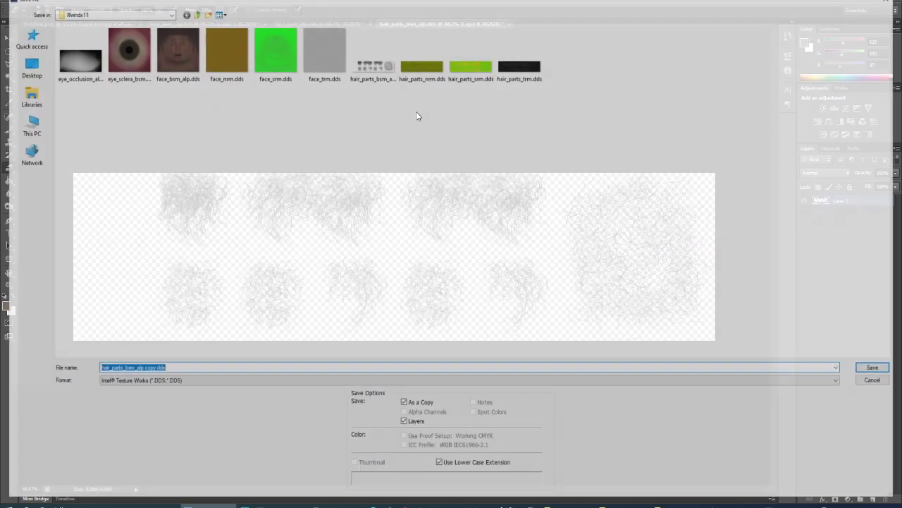
{"action": "left_click", "coordinate": [372, 56]}
{"action": "left_click", "coordinate": [183, 382]}
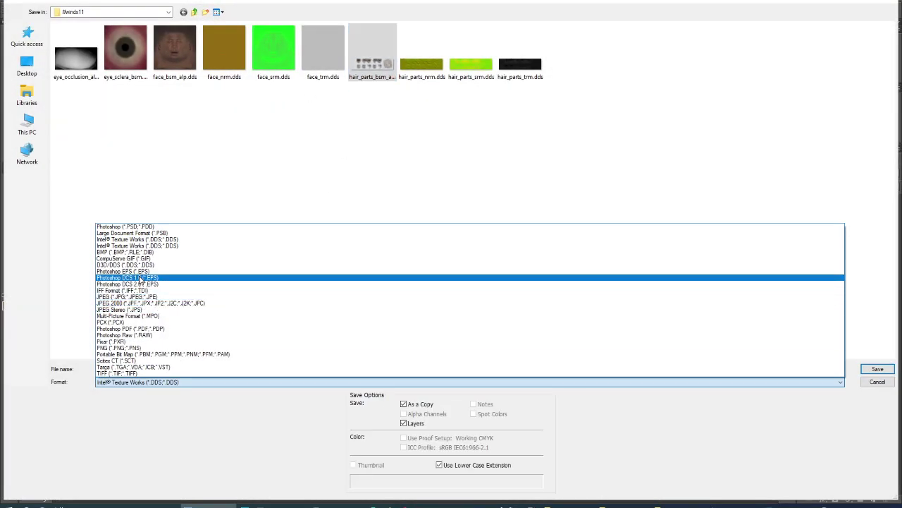
{"action": "left_click", "coordinate": [135, 266]}
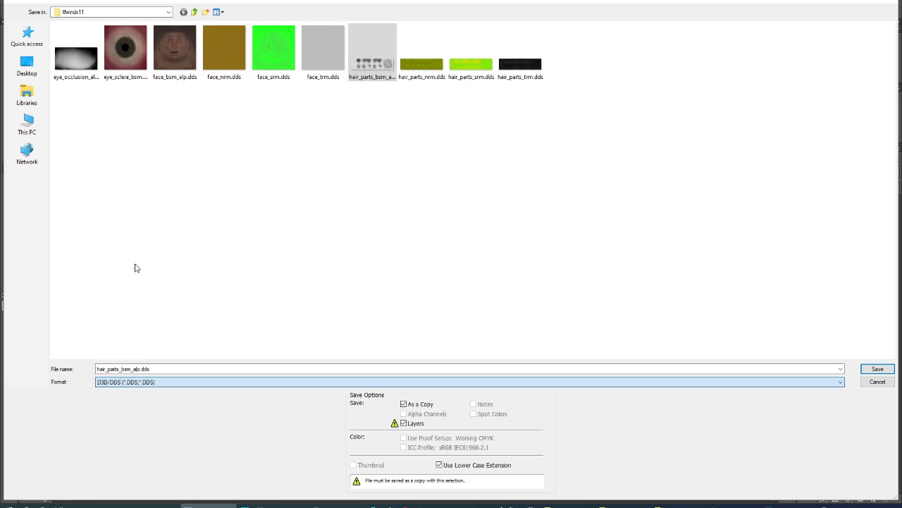
{"action": "left_click", "coordinate": [874, 369]}
{"action": "left_click", "coordinate": [443, 187]}
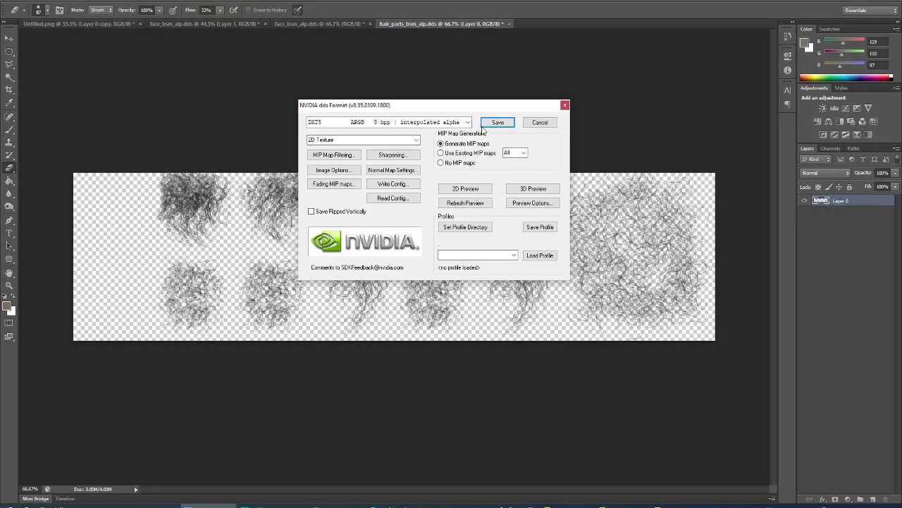
{"action": "left_click", "coordinate": [496, 123]}
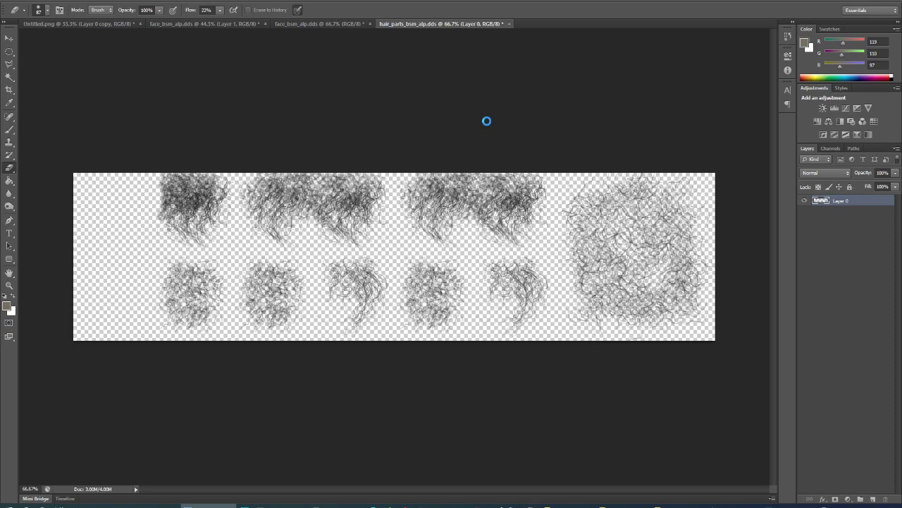
{"action": "key", "text": "alt+Tab"}
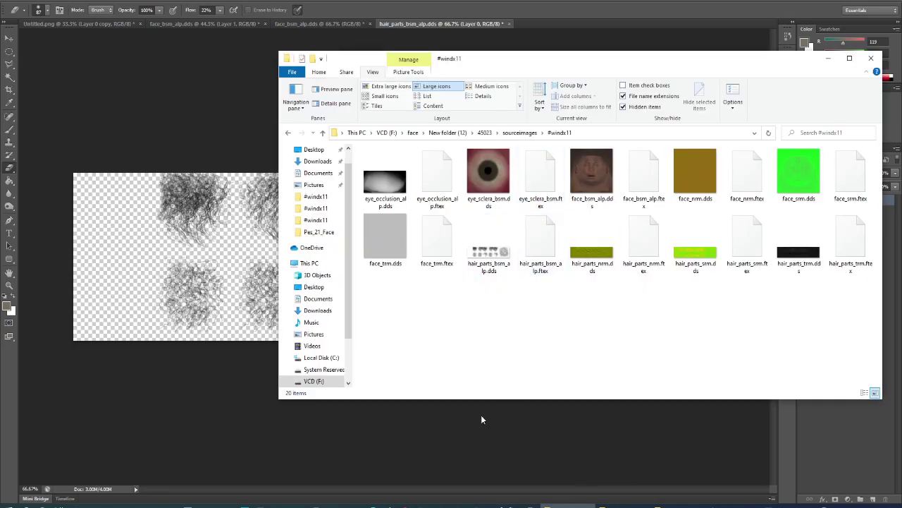
- Convert hair_parts_bsm_alp.dds with the Ftex converter and copy the 45023 face folder
{"action": "left_click", "coordinate": [282, 505]}
{"action": "left_click_drag", "start_coordinate": [489, 254], "coordinate": [320, 262]}
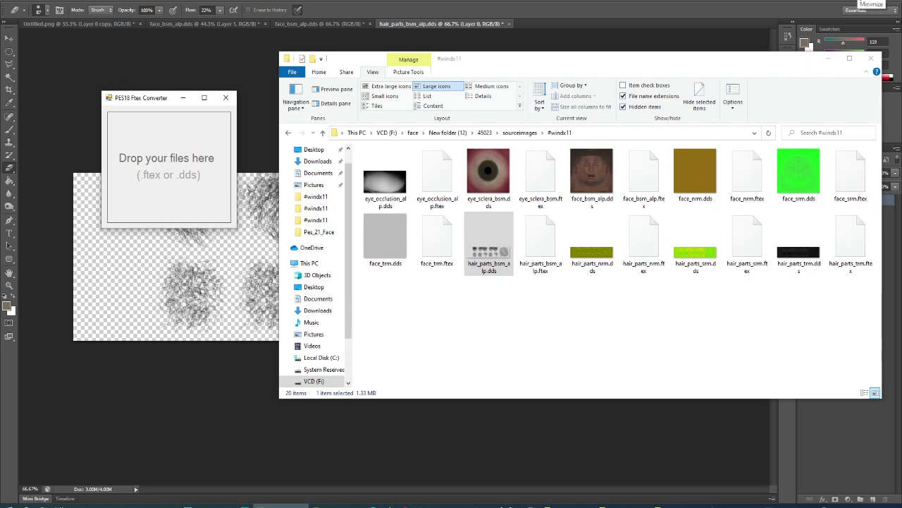
{"action": "left_click", "coordinate": [568, 361]}
{"action": "key", "text": "BackSpace"}
{"action": "key", "text": "BackSpace"}
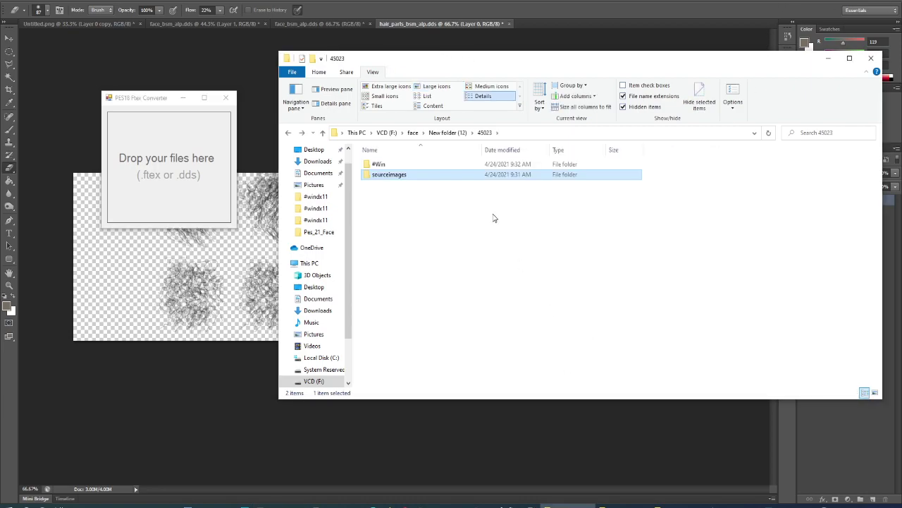
{"action": "key", "text": "BackSpace"}
{"action": "right_click", "coordinate": [390, 189]}
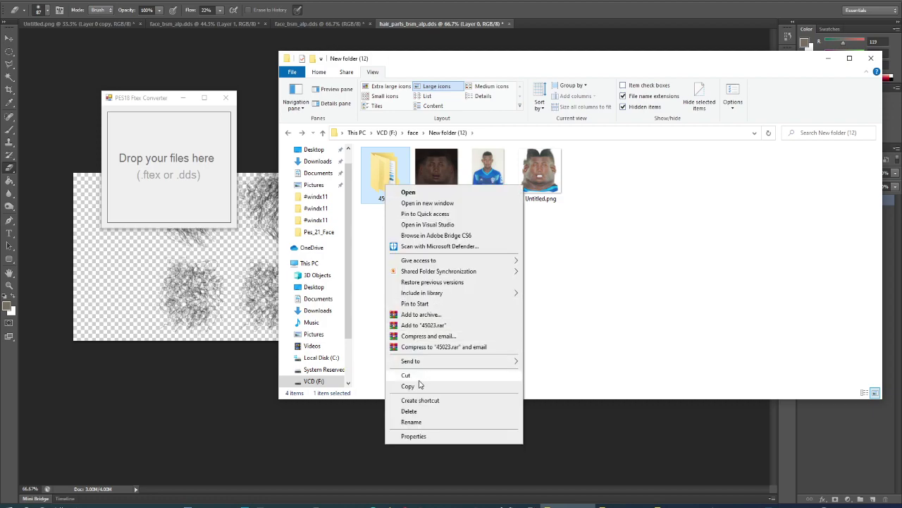
{"action": "left_click", "coordinate": [419, 384]}
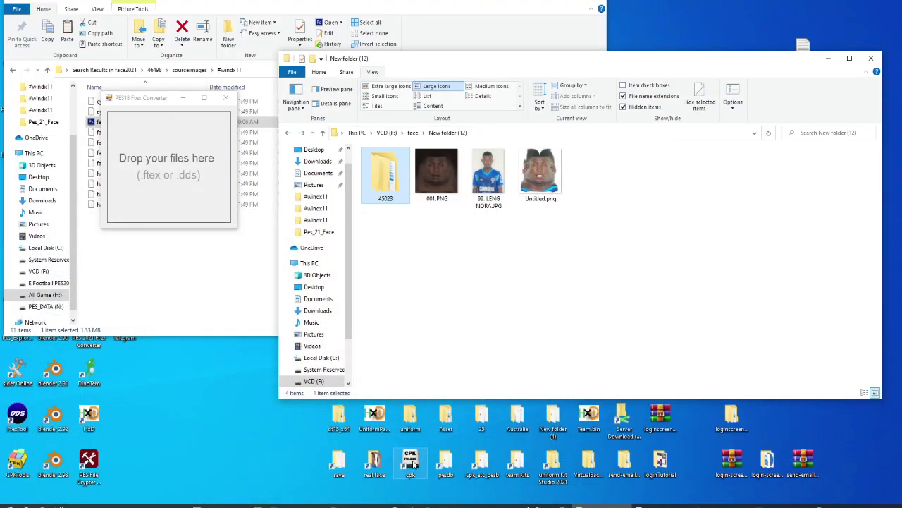
- Navigate to the game's cpk Face\root\Asset\model\character\face\real folder
{"action": "double_click", "coordinate": [412, 462]}
{"action": "left_click", "coordinate": [103, 119]}
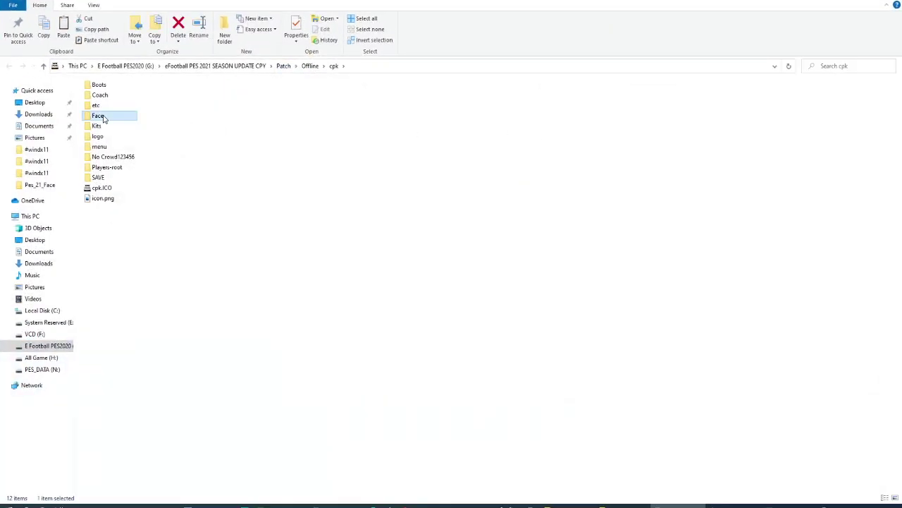
{"action": "double_click", "coordinate": [103, 118]}
{"action": "double_click", "coordinate": [107, 102]}
{"action": "double_click", "coordinate": [109, 101]}
{"action": "double_click", "coordinate": [110, 102]}
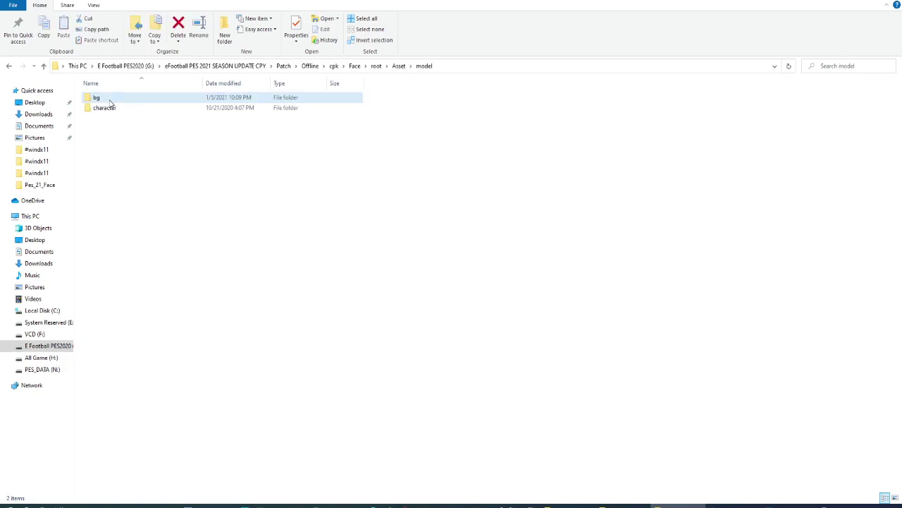
{"action": "double_click", "coordinate": [110, 102]}
{"action": "key", "text": "BackSpace"}
{"action": "double_click", "coordinate": [107, 109]}
{"action": "double_click", "coordinate": [104, 98]}
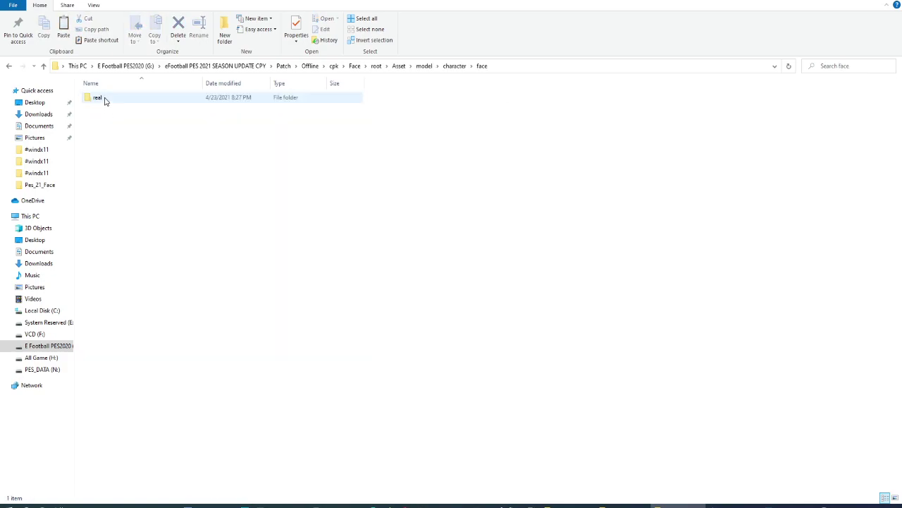
{"action": "double_click", "coordinate": [104, 101]}
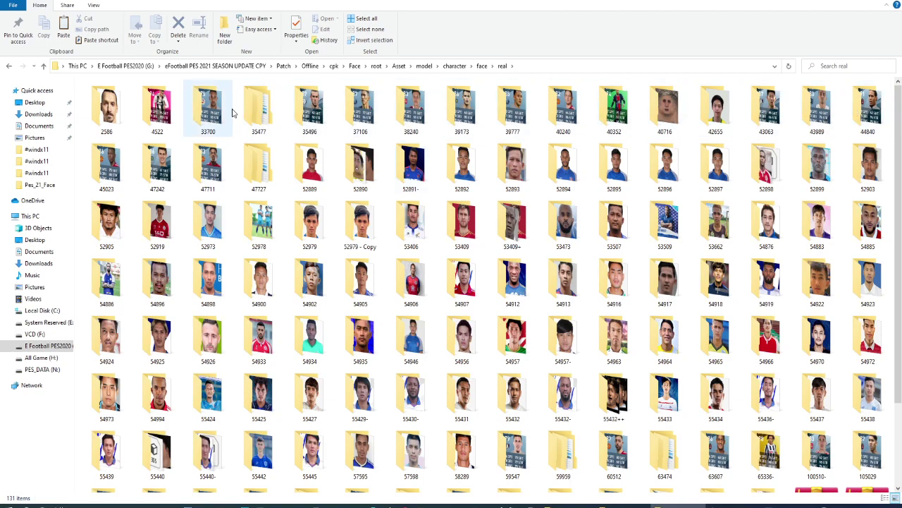
- Rename the old 45023 folder to 45023-, paste the copied 45023 in, and open it
{"action": "left_click", "coordinate": [107, 188]}
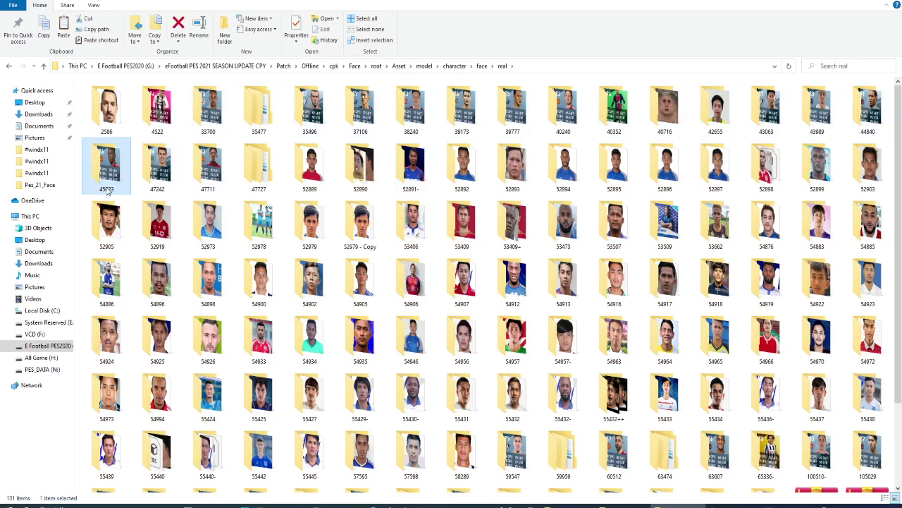
{"action": "left_click", "coordinate": [112, 189]}
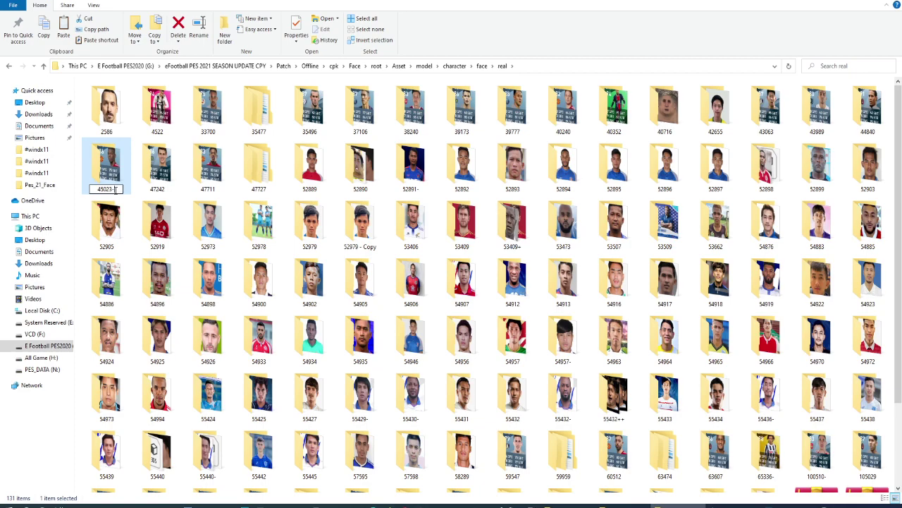
{"action": "key", "text": "Return"}
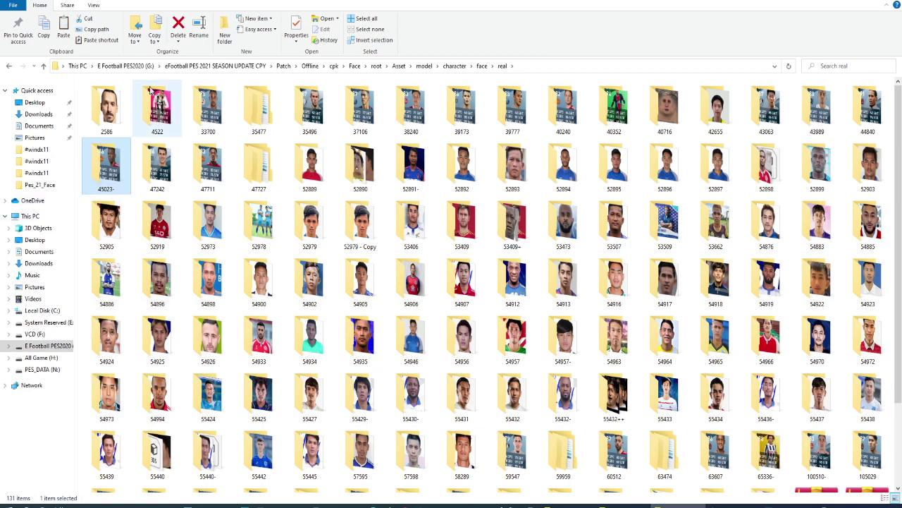
{"action": "scroll", "coordinate": [674, 229], "scroll_direction": "down", "scroll_amount": 3}
{"action": "right_click", "coordinate": [562, 469]}
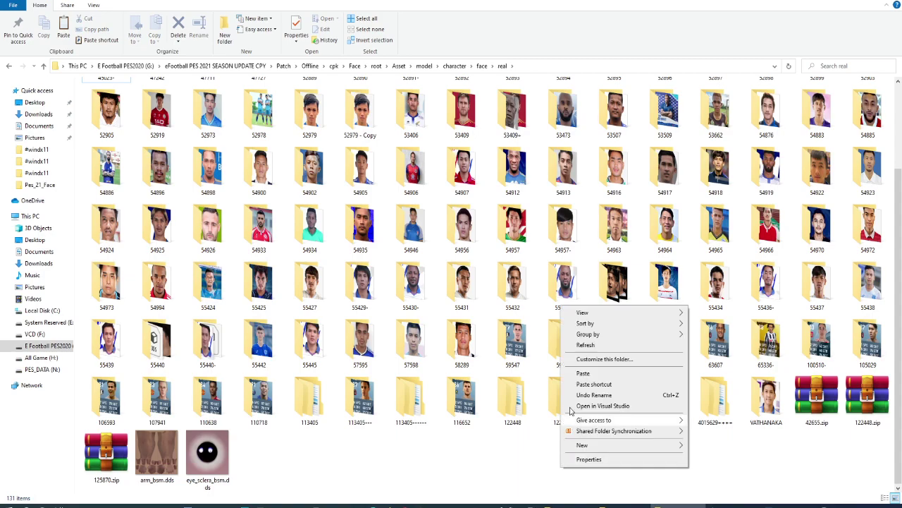
{"action": "left_click", "coordinate": [583, 374]}
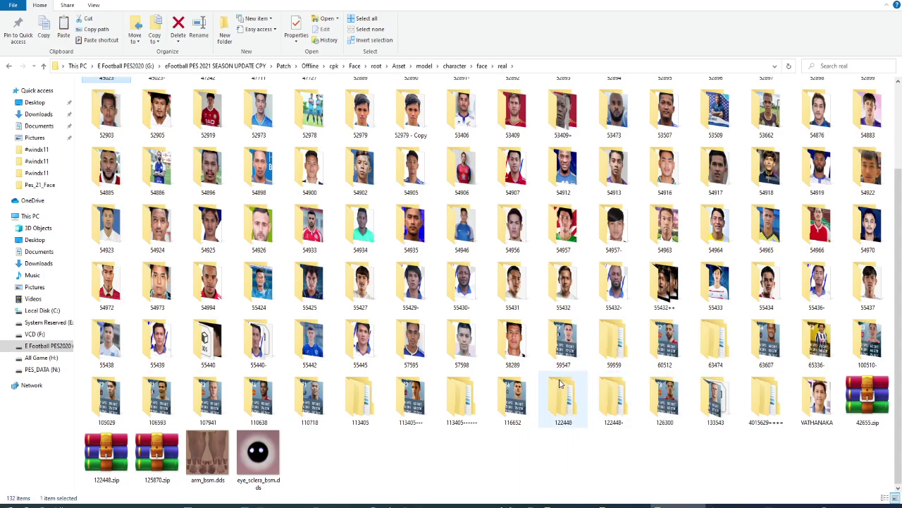
{"action": "right_click", "coordinate": [632, 292]}
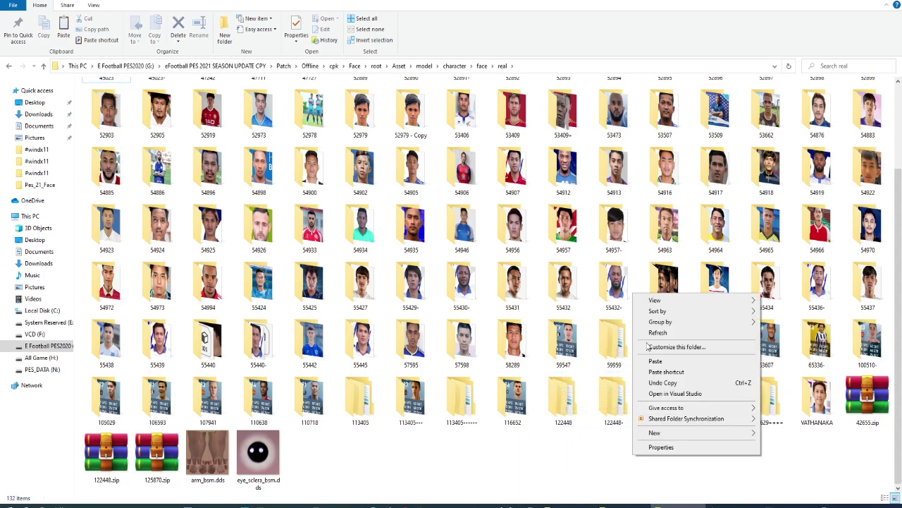
{"action": "left_click", "coordinate": [644, 333]}
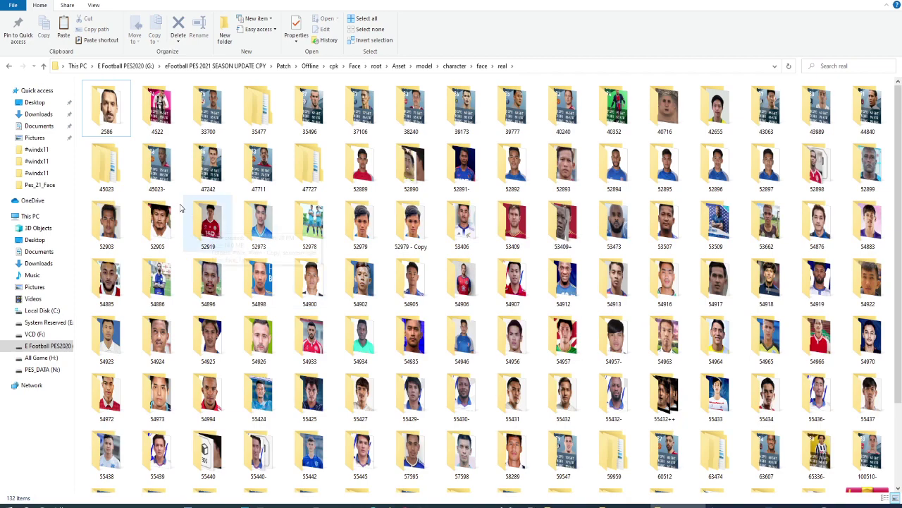
{"action": "left_click", "coordinate": [108, 168]}
{"action": "double_click", "coordinate": [111, 168]}
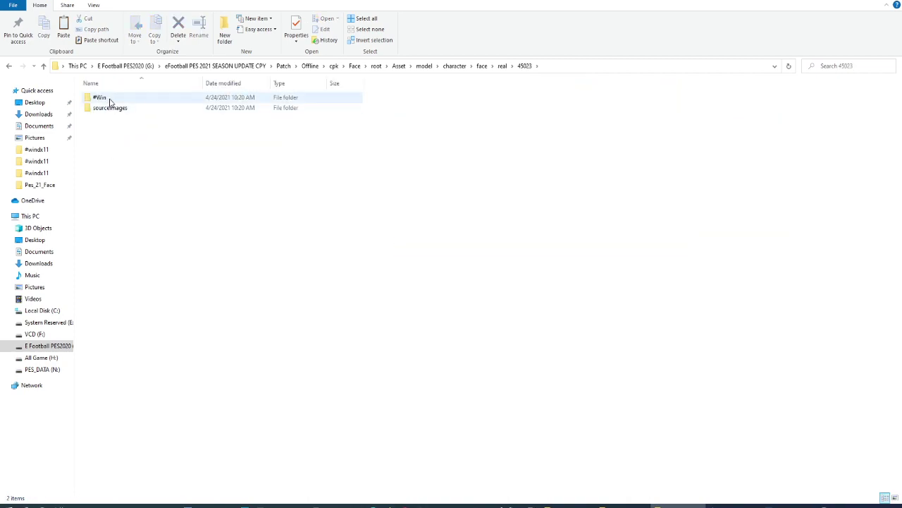
{"action": "left_click", "coordinate": [110, 110]}
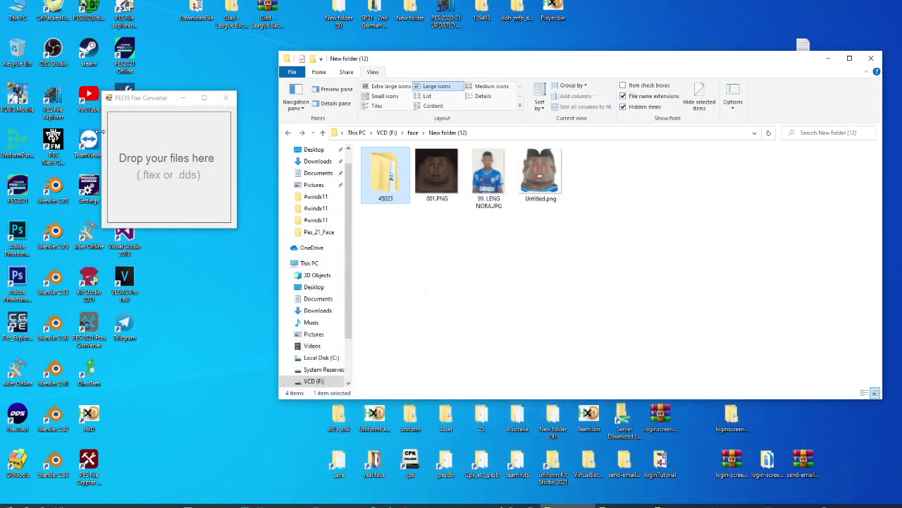
- Accept PES 2021 Settings with window mode at 1920x1080 and 60 fps, launching the game
{"action": "left_click", "coordinate": [91, 185]}
{"action": "double_click", "coordinate": [90, 185]}
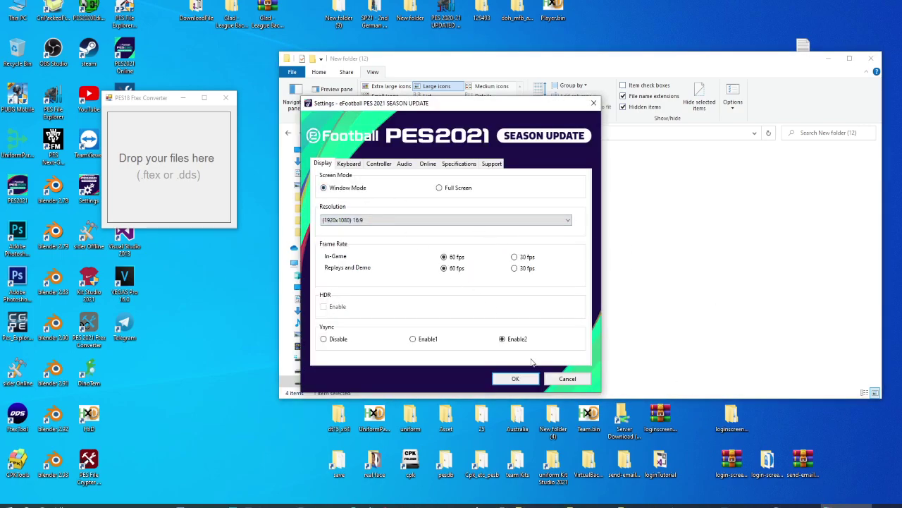
{"action": "left_click", "coordinate": [528, 378]}
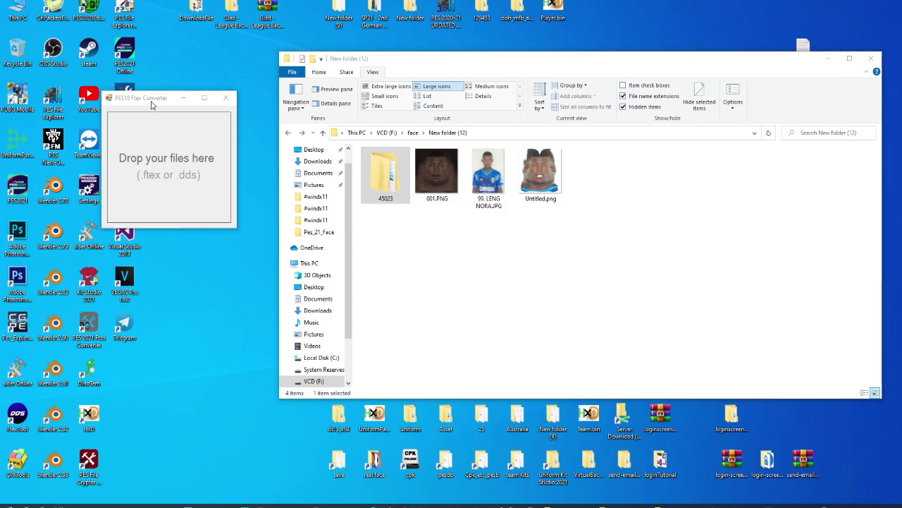
{"action": "left_click_drag", "start_coordinate": [151, 104], "coordinate": [108, 253]}
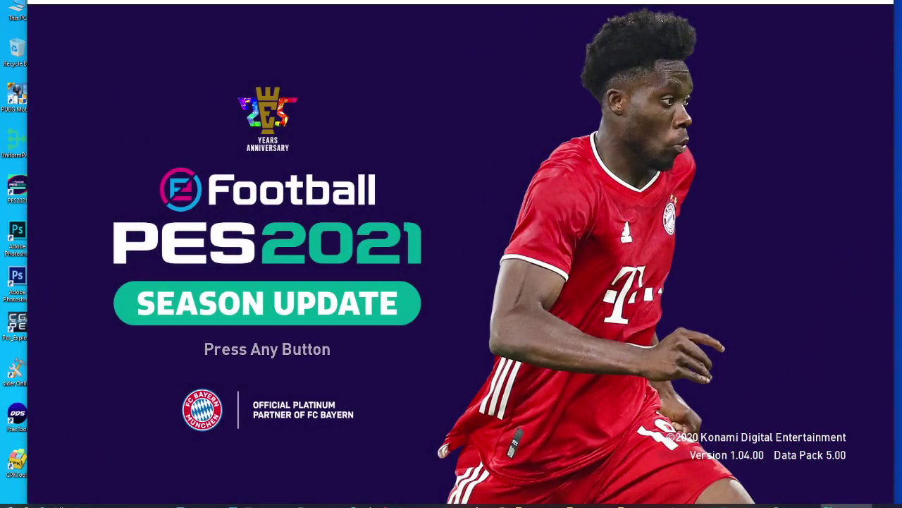
- Pass the title screen, choose Other countries and regions, and dismiss the Terms of Use
{"action": "key", "text": "Return"}
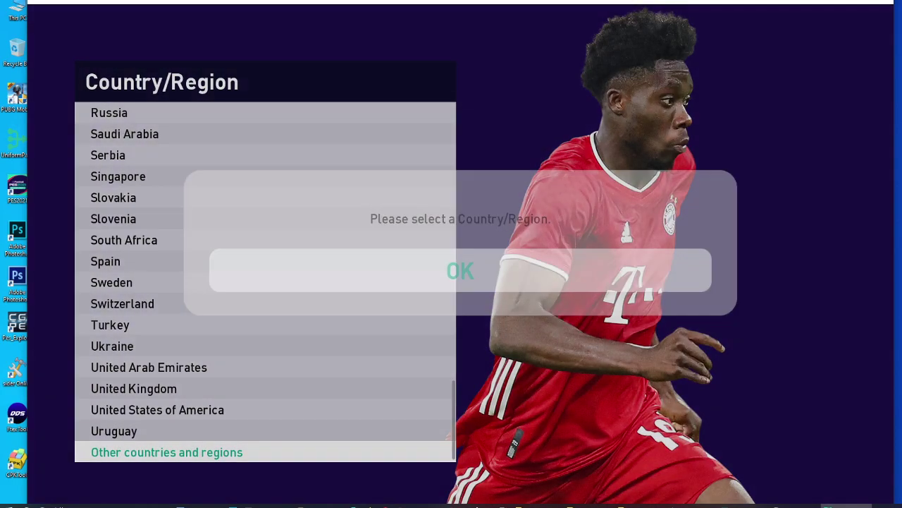
{"action": "key", "text": "Return"}
{"action": "key", "text": "Return"}
{"action": "key", "text": "Right"}
{"action": "key", "text": "Return"}
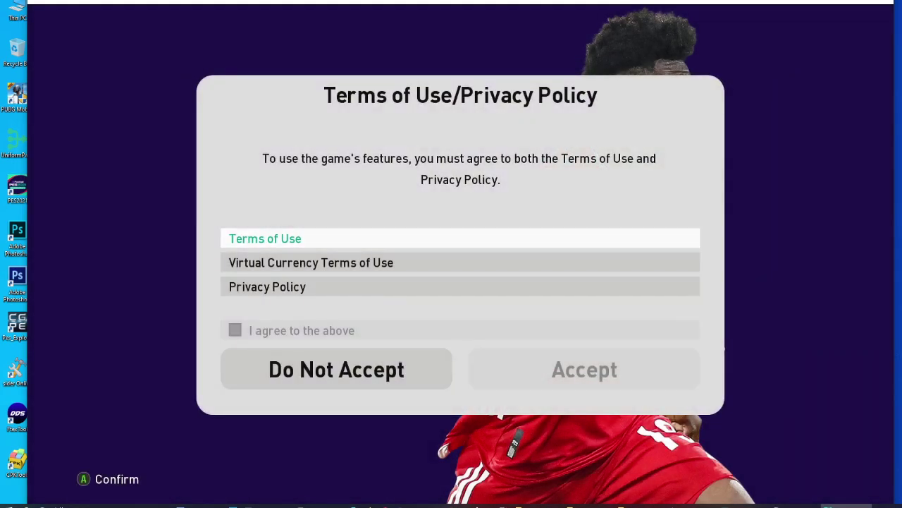
{"action": "key", "text": "Down"}
{"action": "key", "text": "Down"}
{"action": "key", "text": "Down"}
{"action": "key", "text": "Return"}
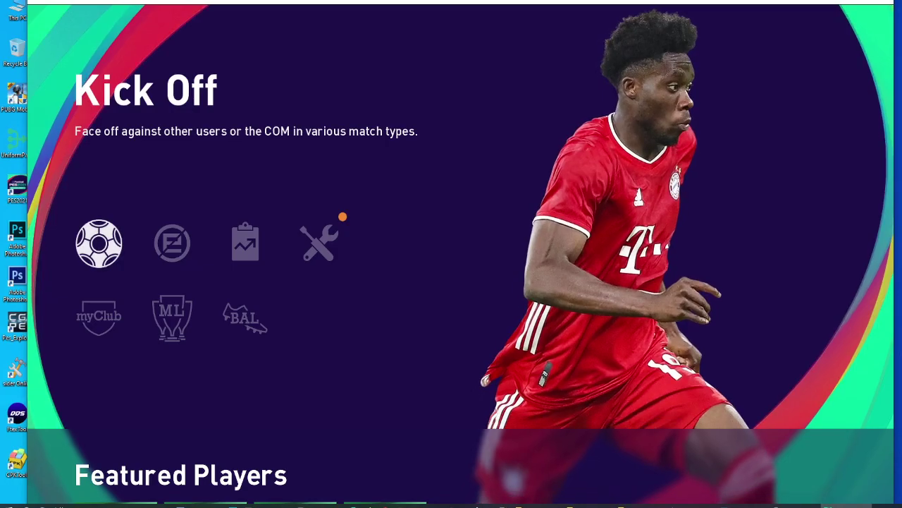
- Enter Edit mode and open its Players options
{"action": "key", "text": "Left"}
{"action": "key", "text": "Return"}
{"action": "key", "text": "Return"}
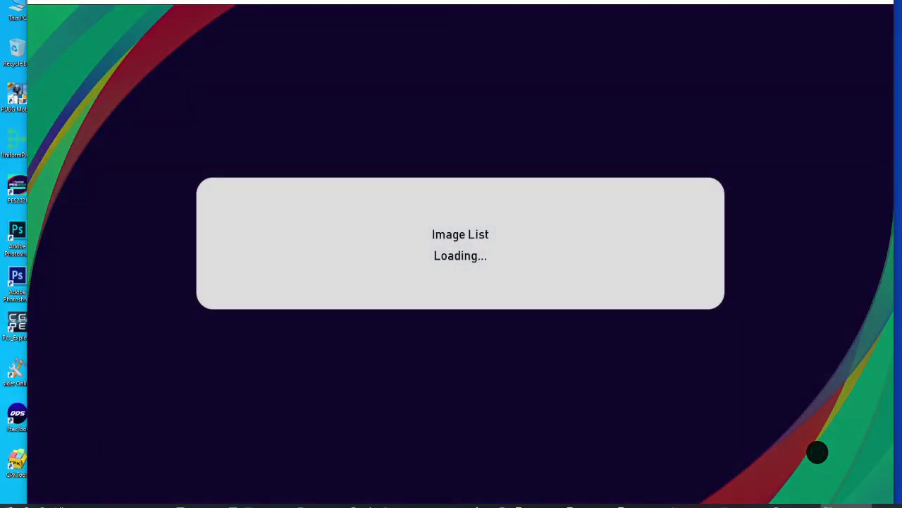
{"action": "key", "text": "Return"}
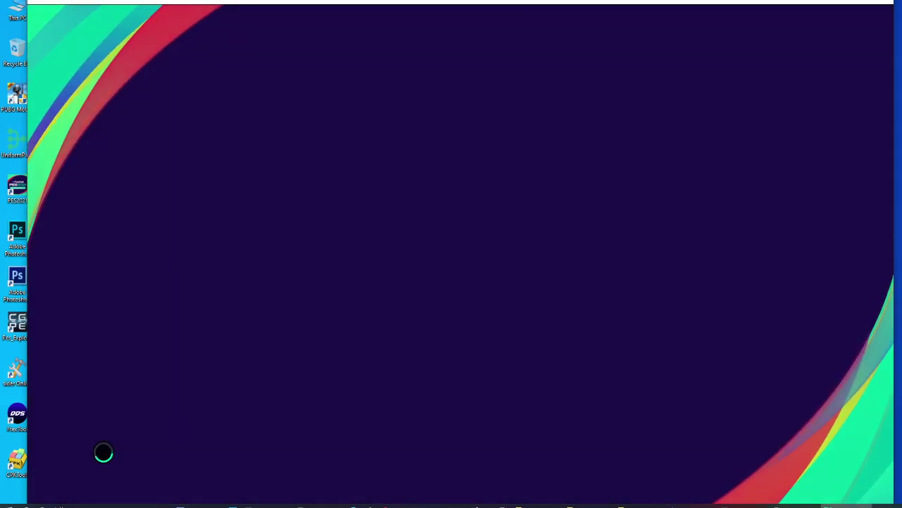
{"action": "key", "text": "Return"}
- Choose to edit an existing player and open the Premier League team list
{"action": "key", "text": "Down"}
{"action": "key", "text": "Return"}
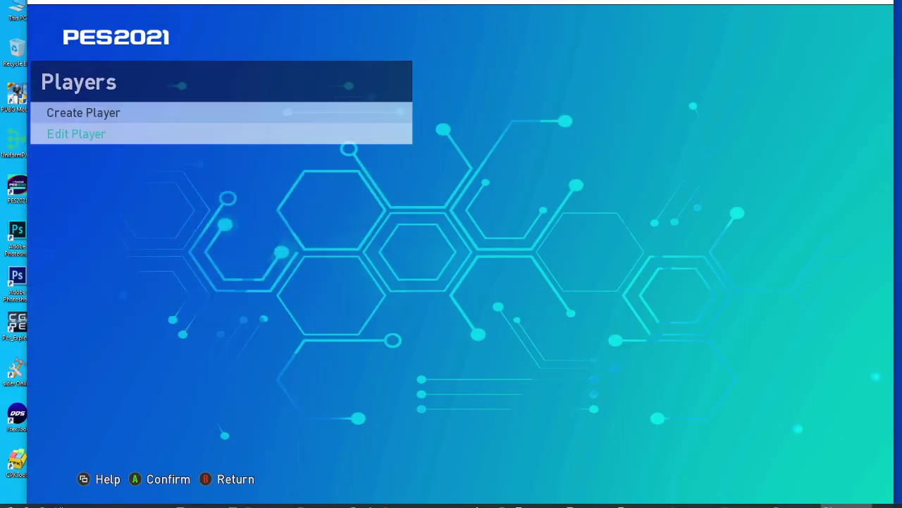
{"action": "key", "text": "Down"}
{"action": "key", "text": "Down"}
{"action": "key", "text": "Down"}
{"action": "key", "text": "Down"}
{"action": "key", "text": "Down"}
{"action": "key", "text": "Down"}
{"action": "key", "text": "Down"}
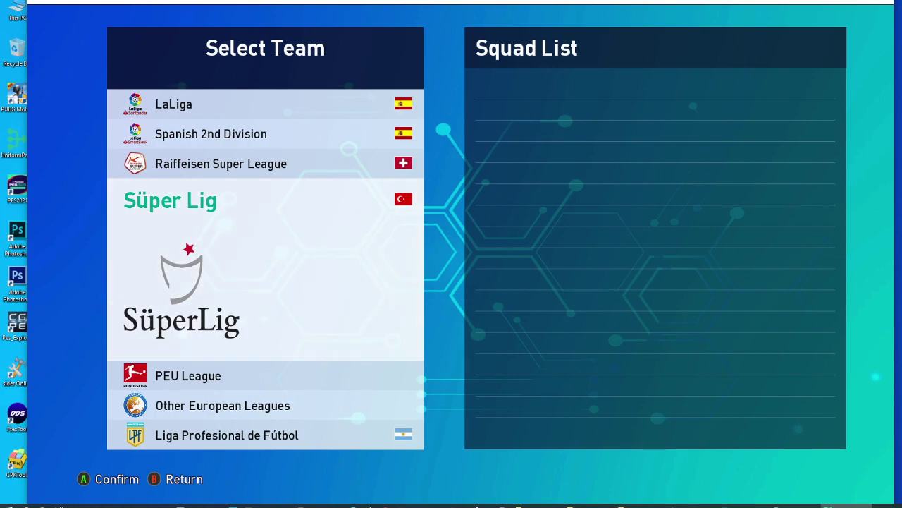
{"action": "key", "text": "Down"}
{"action": "key", "text": "Down"}
{"action": "key", "text": "Down"}
{"action": "key", "text": "Down"}
{"action": "key", "text": "Down"}
{"action": "key", "text": "Down"}
{"action": "key", "text": "Down"}
{"action": "key", "text": "Down"}
{"action": "key", "text": "Up"}
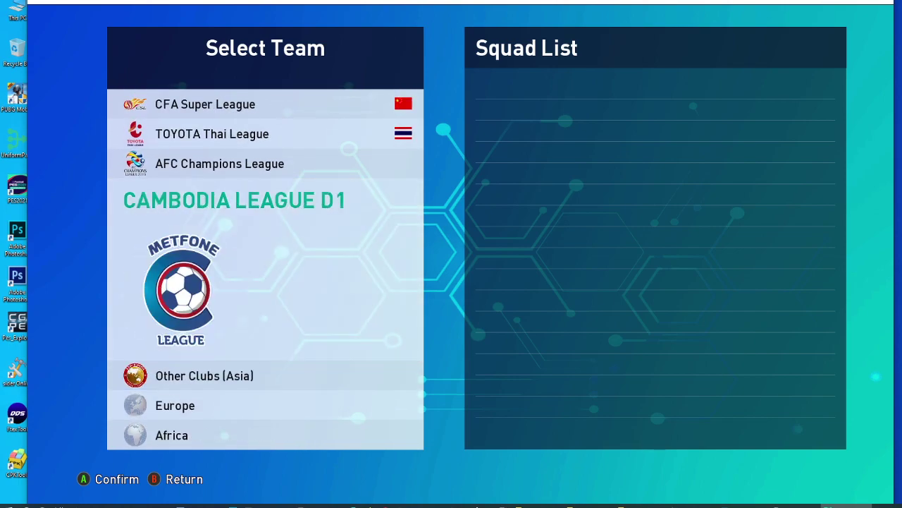
{"action": "key", "text": "Up"}
{"action": "key", "text": "Up"}
{"action": "key", "text": "Up"}
{"action": "key", "text": "Up"}
{"action": "key", "text": "Up"}
{"action": "key", "text": "Up"}
{"action": "key", "text": "Up"}
{"action": "key", "text": "Up"}
{"action": "key", "text": "Up"}
{"action": "key", "text": "Up"}
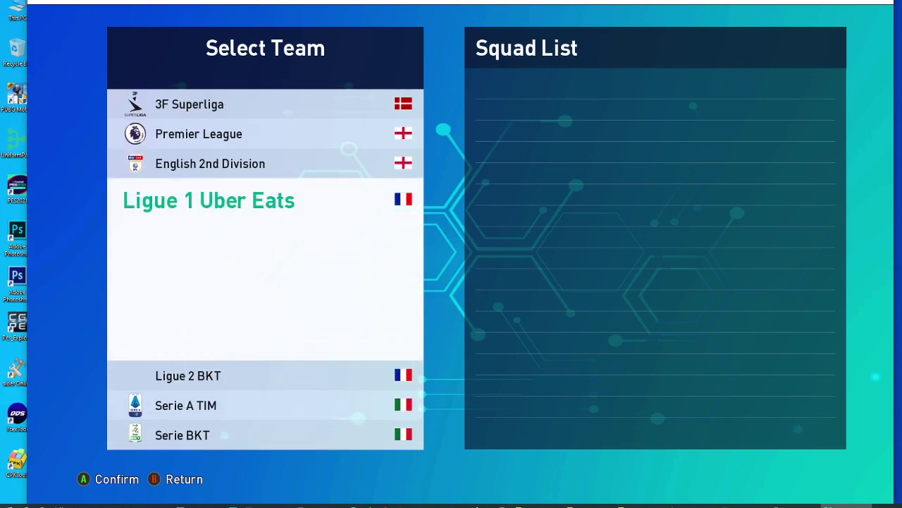
{"action": "key", "text": "Up"}
{"action": "key", "text": "Up"}
{"action": "key", "text": "Return"}
- Open the Manchester United squad, pick P. Pogba and open his Basic Settings
{"action": "key", "text": "Down"}
{"action": "key", "text": "Down"}
{"action": "key", "text": "Down"}
{"action": "key", "text": "Down"}
{"action": "key", "text": "Down"}
{"action": "key", "text": "Down"}
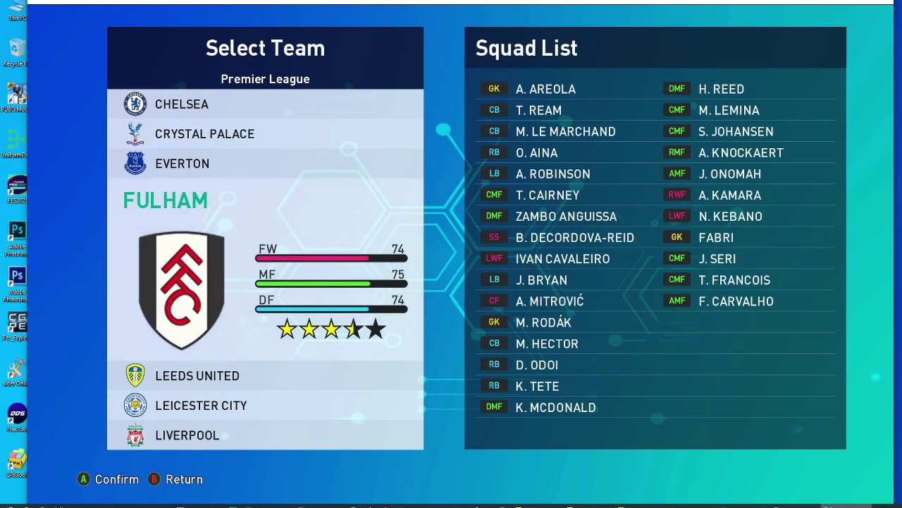
{"action": "key", "text": "Down"}
{"action": "key", "text": "Down"}
{"action": "key", "text": "Down"}
{"action": "key", "text": "Down"}
{"action": "key", "text": "Down"}
{"action": "key", "text": "Return"}
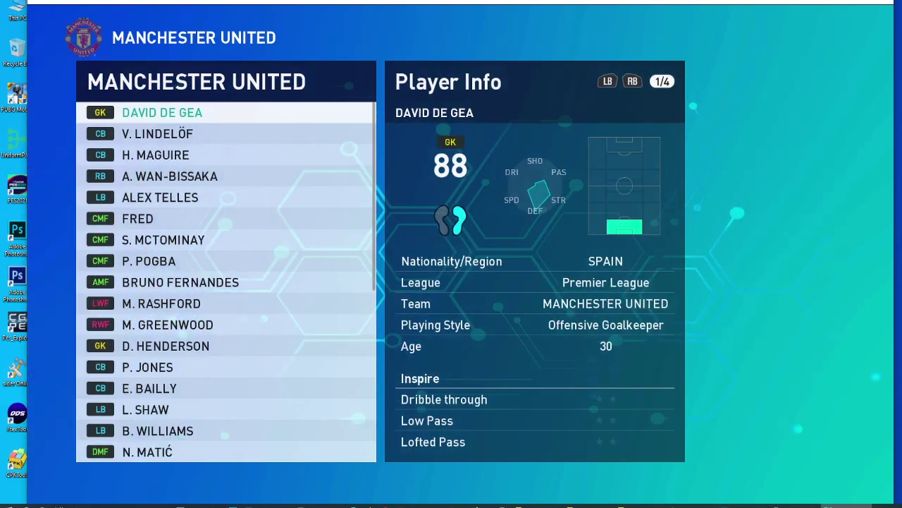
{"action": "key", "text": "Down"}
{"action": "key", "text": "Down"}
{"action": "key", "text": "Down"}
{"action": "key", "text": "Down"}
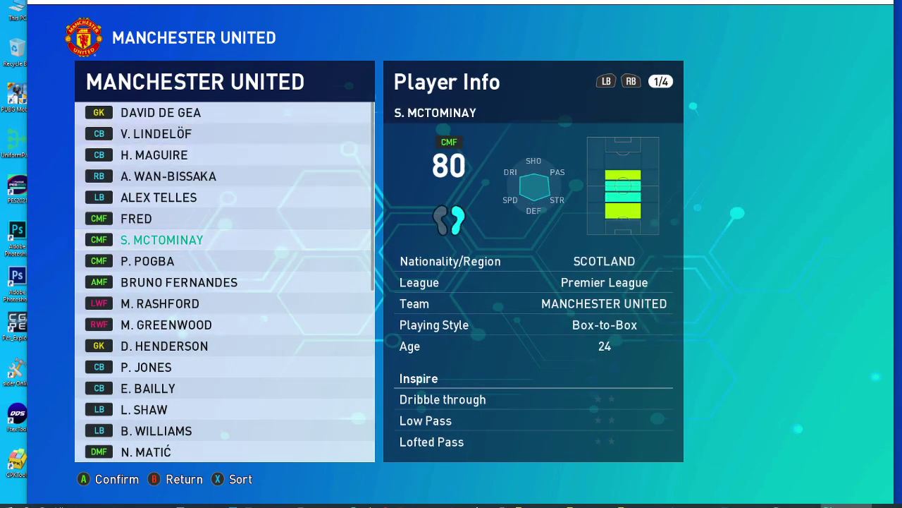
{"action": "key", "text": "Down"}
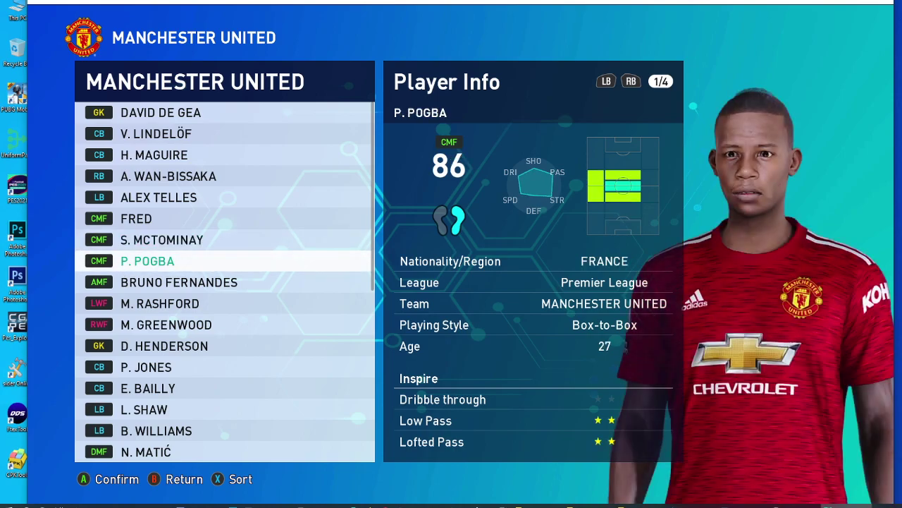
{"action": "key", "text": "Return"}
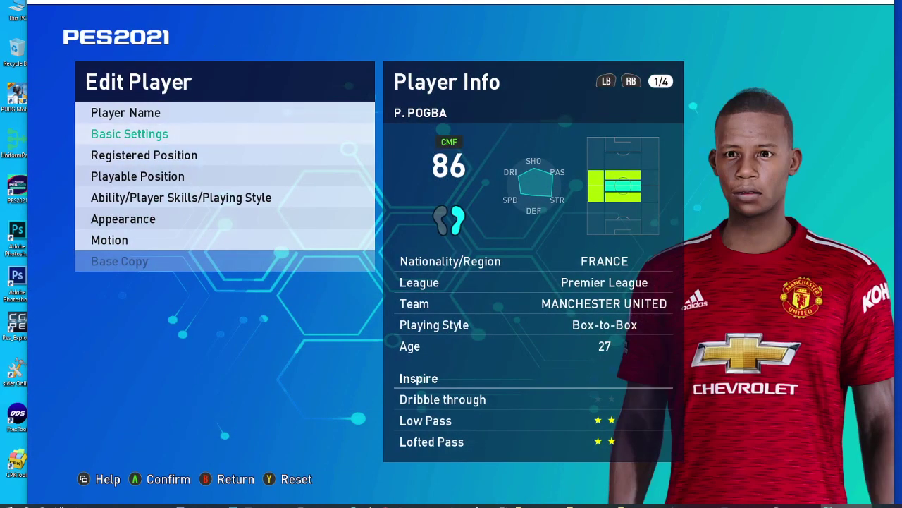
{"action": "key", "text": "Return"}
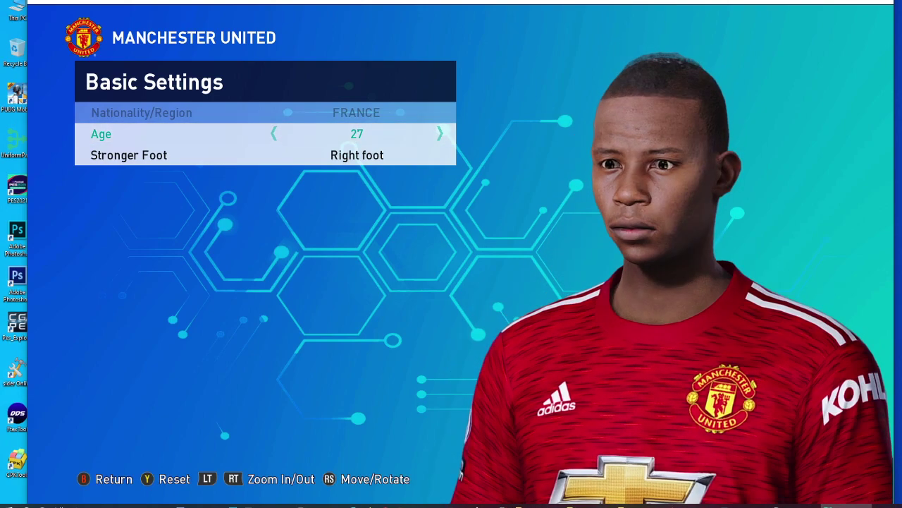
- Rotate and tilt Pogba's model to inspect the new face and hair from all sides
{"action": "key", "text": "KP_6"}
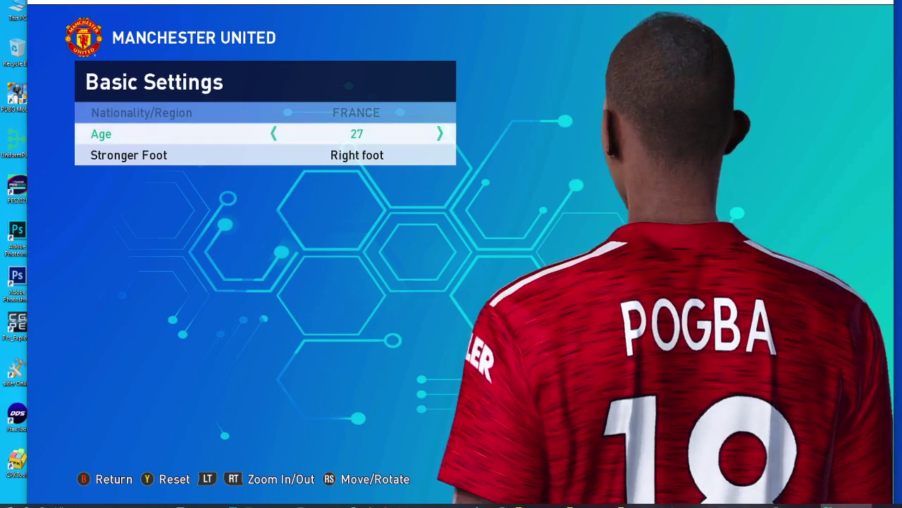
{"action": "key", "text": "KP_6"}
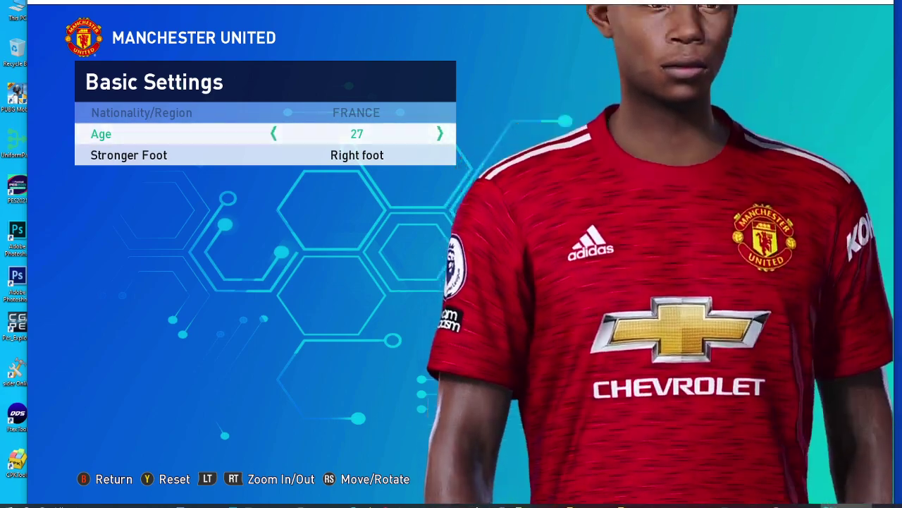
{"action": "key", "text": "KP_8"}
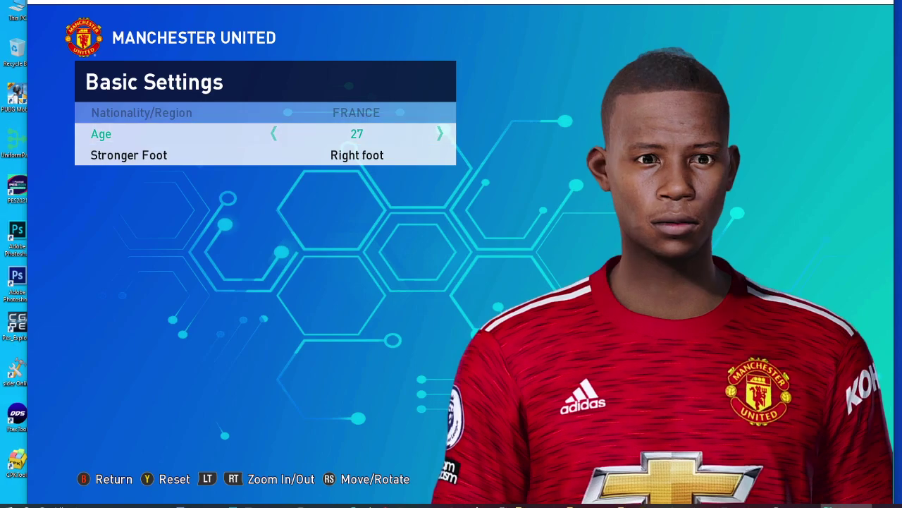
{"action": "key", "text": "KP_6"}
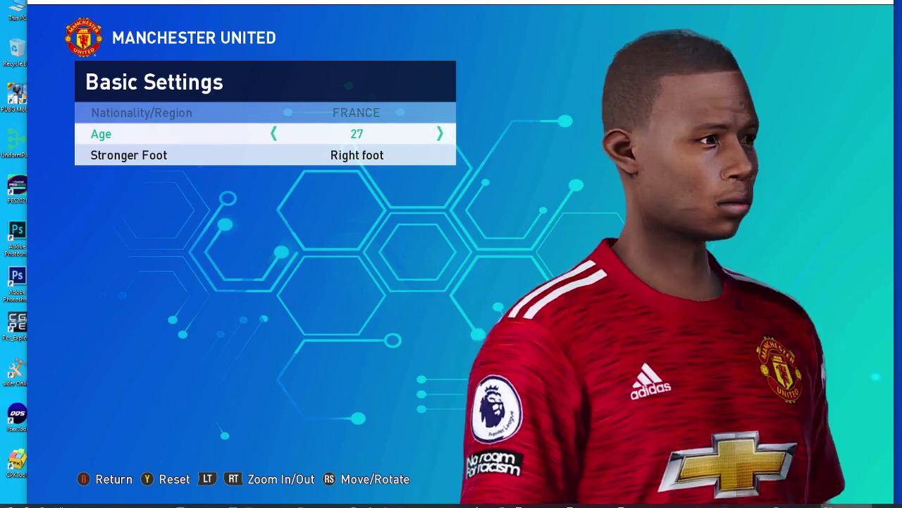
{"action": "key", "text": "KP_4"}
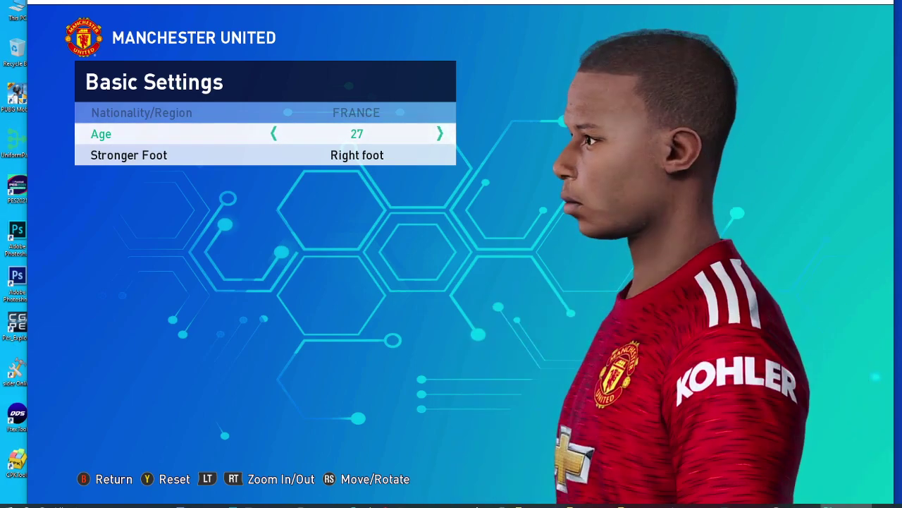
{"action": "key", "text": "KP_6"}
{"action": "key", "text": "KP_8"}
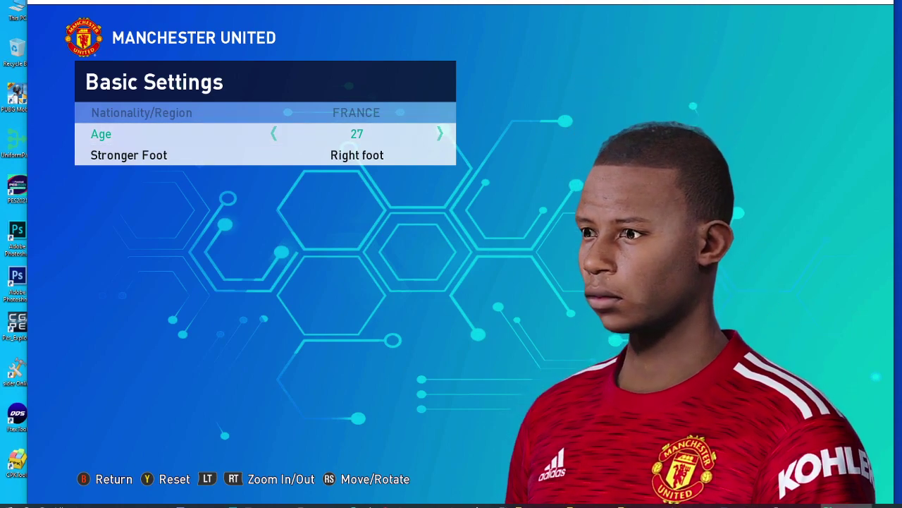
{"action": "key", "text": "KP_6"}
{"action": "key", "text": "KP_2"}
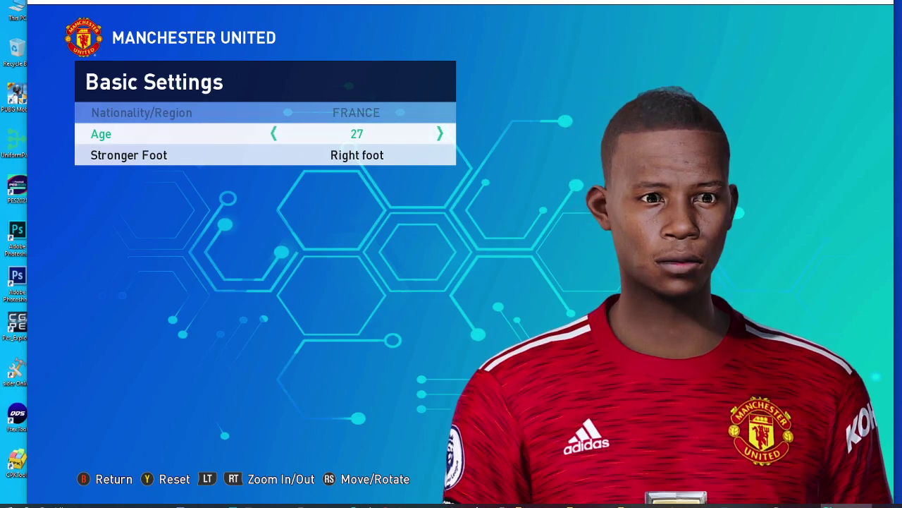
{"action": "key", "text": "KP_2"}
{"action": "key", "text": "KP_6"}
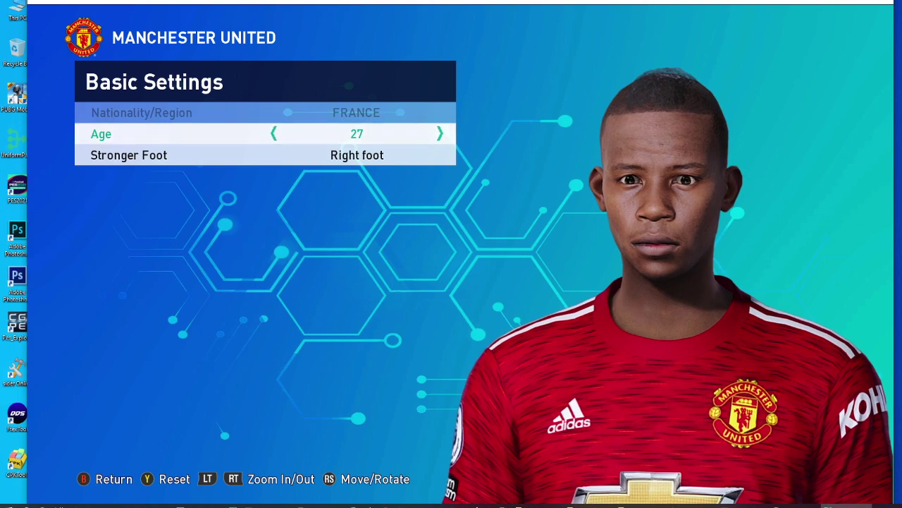
{"action": "key", "text": "KP_4"}
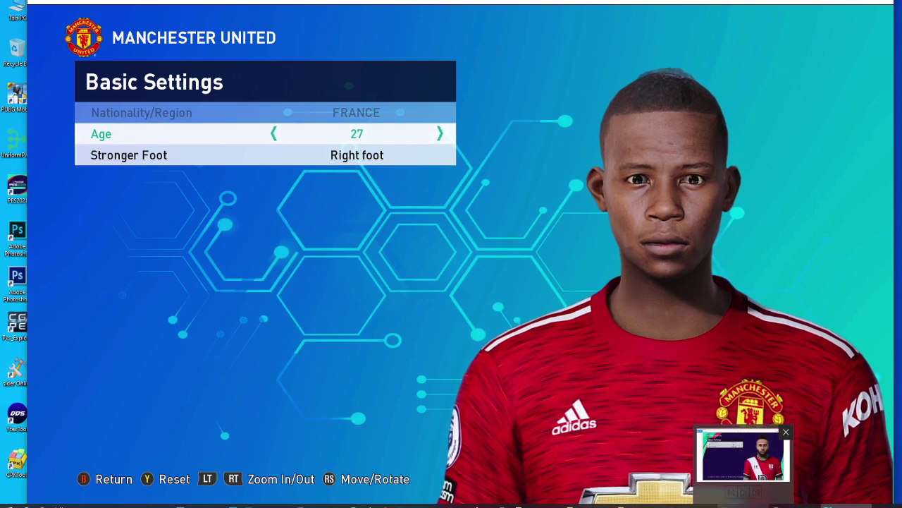
- Open the player's reference JPG in Photos and place it beside the in-game face
{"action": "left_click", "coordinate": [486, 469]}
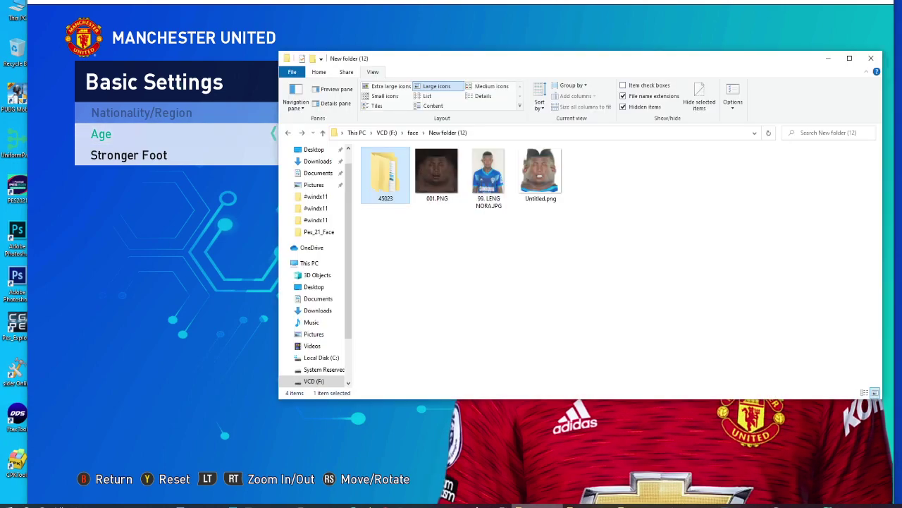
{"action": "double_click", "coordinate": [489, 185]}
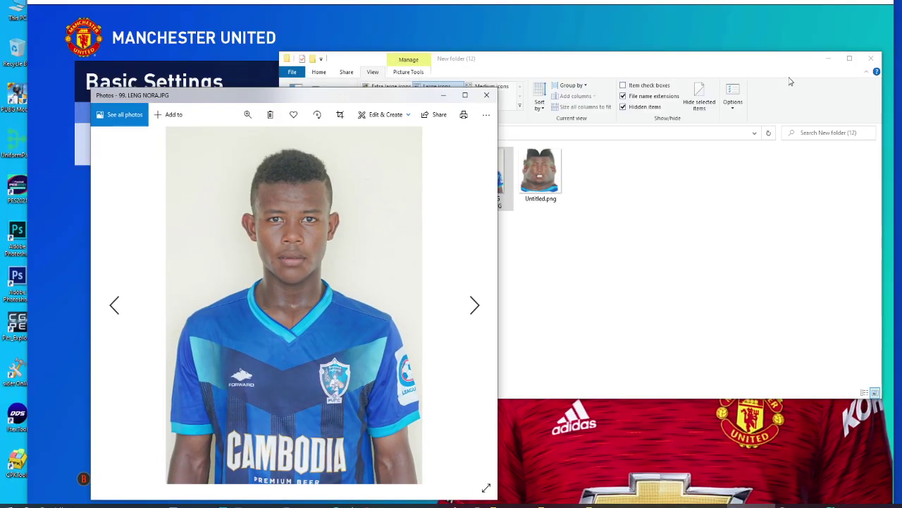
{"action": "left_click", "coordinate": [829, 58]}
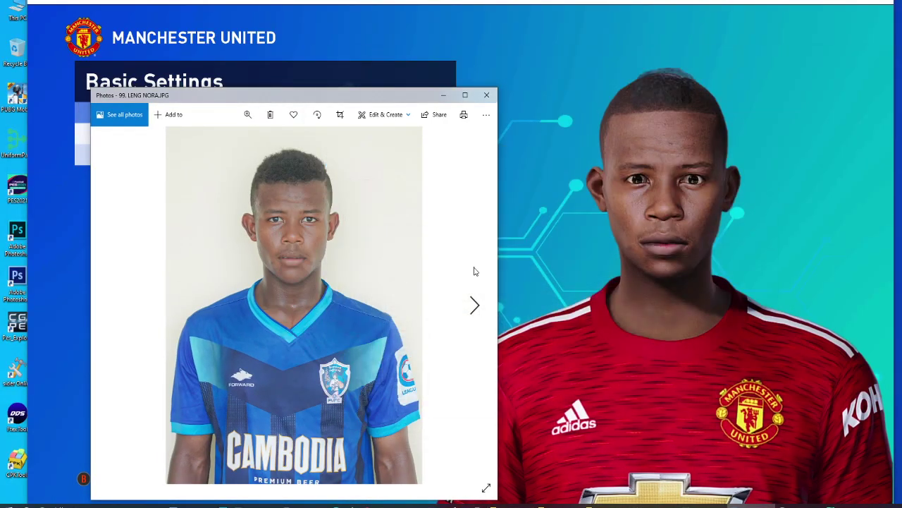
{"action": "left_click_drag", "start_coordinate": [363, 98], "coordinate": [405, 52]}
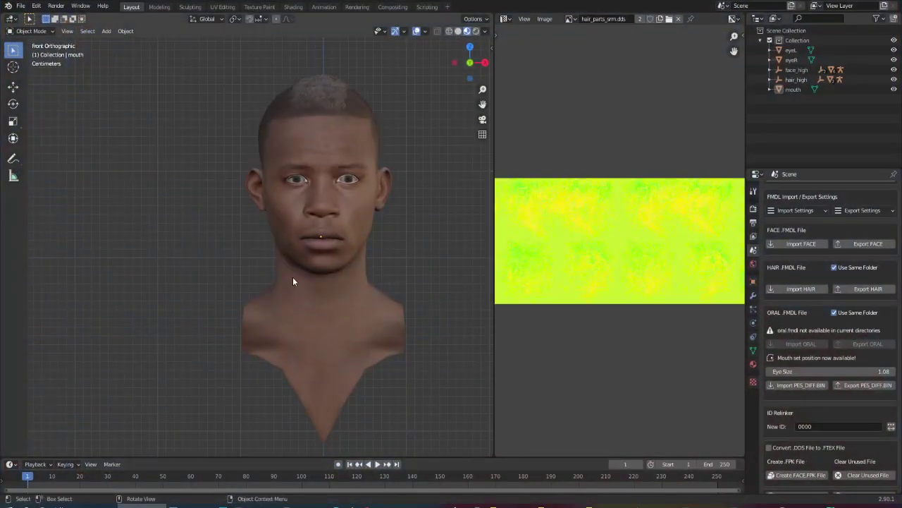
- Start a fresh scene and extract Face.fpk to load the face and hair
{"action": "scroll", "coordinate": [823, 241], "scroll_direction": "up", "scroll_amount": 3}
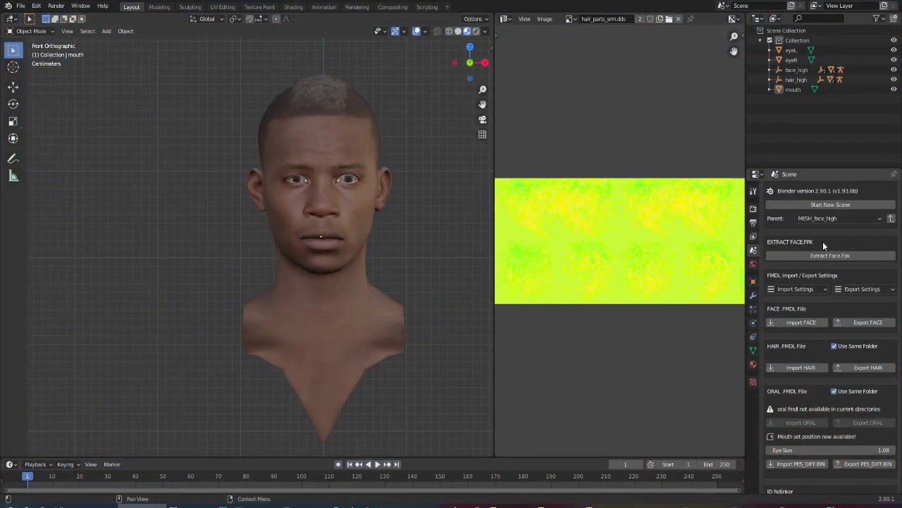
{"action": "left_click", "coordinate": [840, 206]}
{"action": "left_click", "coordinate": [826, 409]}
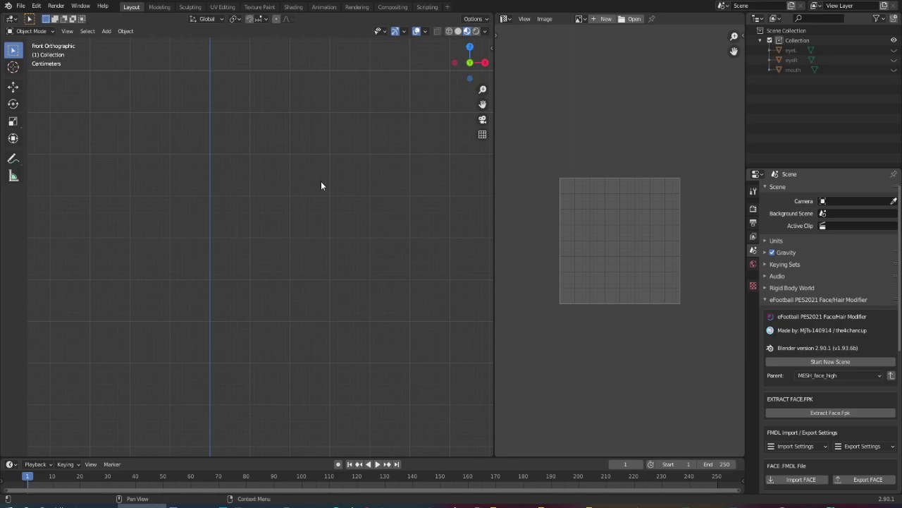
- Select all the meshes, switch them to Edit Mode and deselect everything
{"action": "scroll", "coordinate": [231, 208], "scroll_direction": "up", "scroll_amount": 5}
{"action": "scroll", "coordinate": [180, 194], "scroll_direction": "up", "scroll_amount": 6}
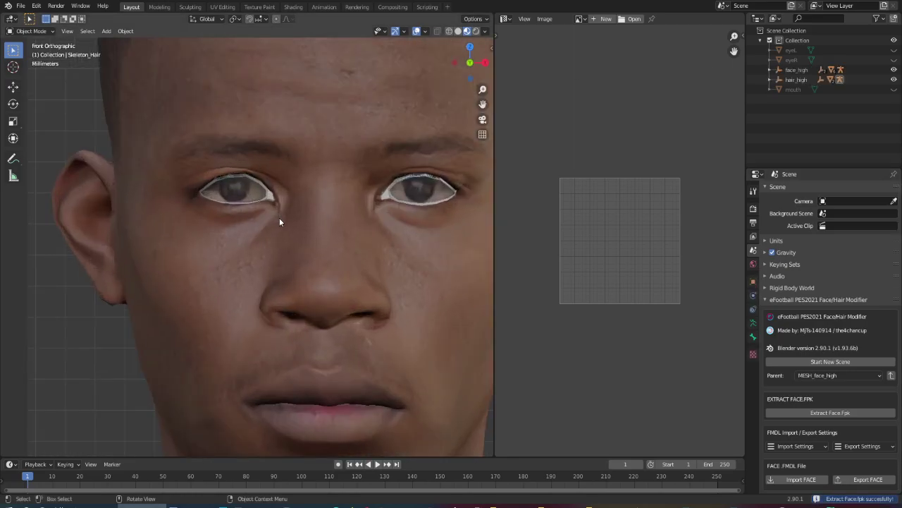
{"action": "scroll", "coordinate": [282, 204], "scroll_direction": "up", "scroll_amount": 1}
{"action": "scroll", "coordinate": [303, 186], "scroll_direction": "down", "scroll_amount": 2}
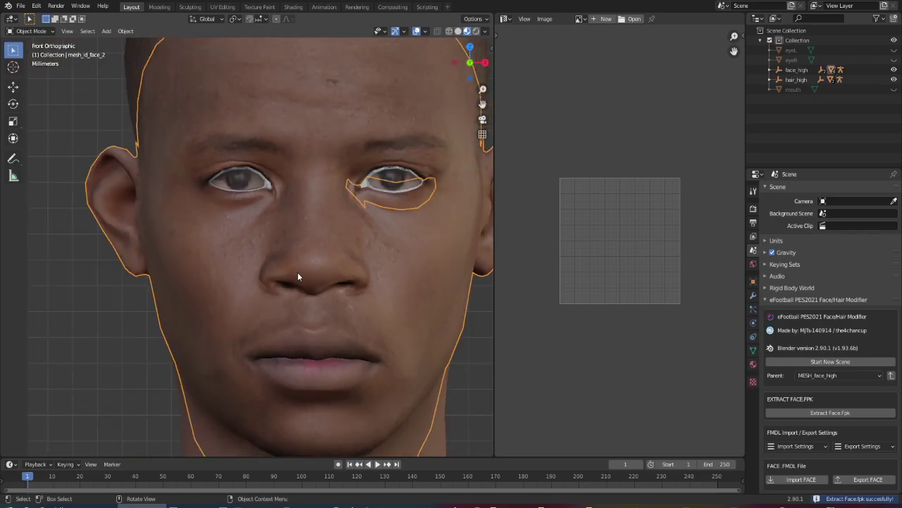
{"action": "key", "text": "a"}
{"action": "left_click", "coordinate": [31, 31]}
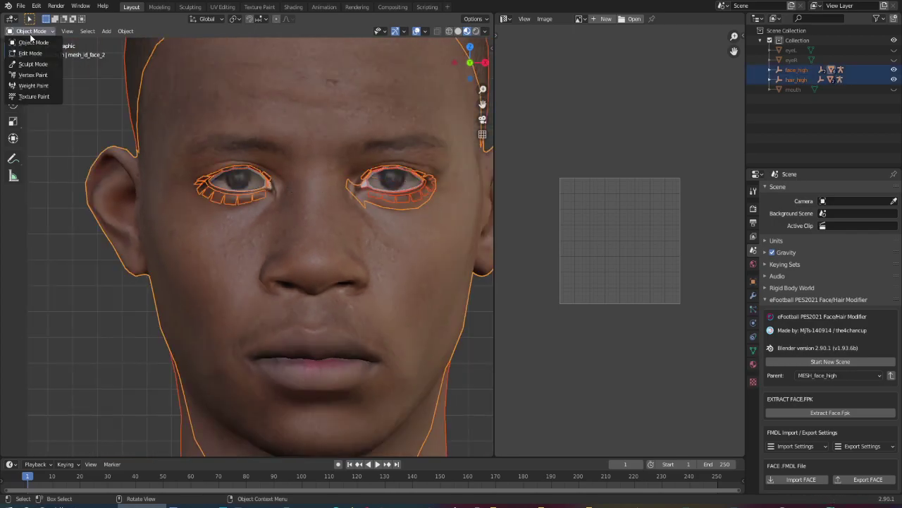
{"action": "left_click", "coordinate": [28, 55]}
{"action": "scroll", "coordinate": [258, 172], "scroll_direction": "up", "scroll_amount": 2}
{"action": "key", "text": "alt+a"}
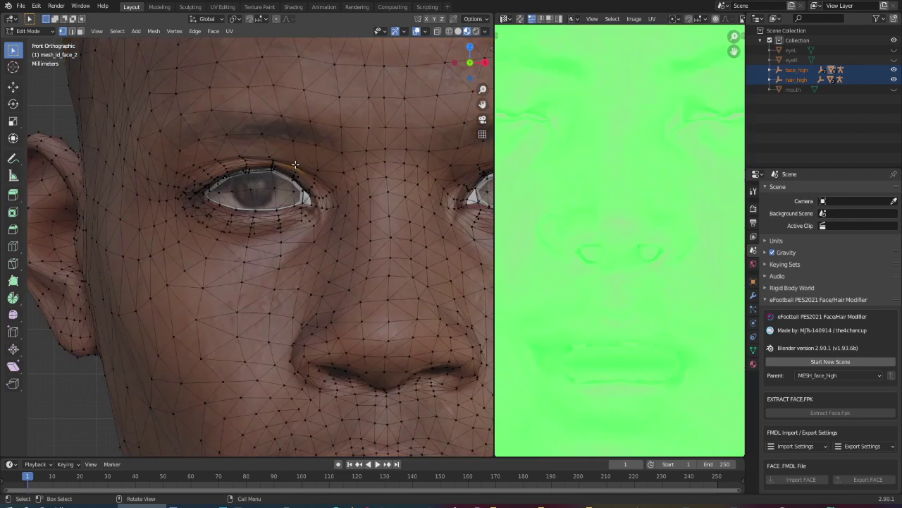
- Reshape the eyelid and eye-corner vertices by moving them with G
{"action": "key", "text": "g"}
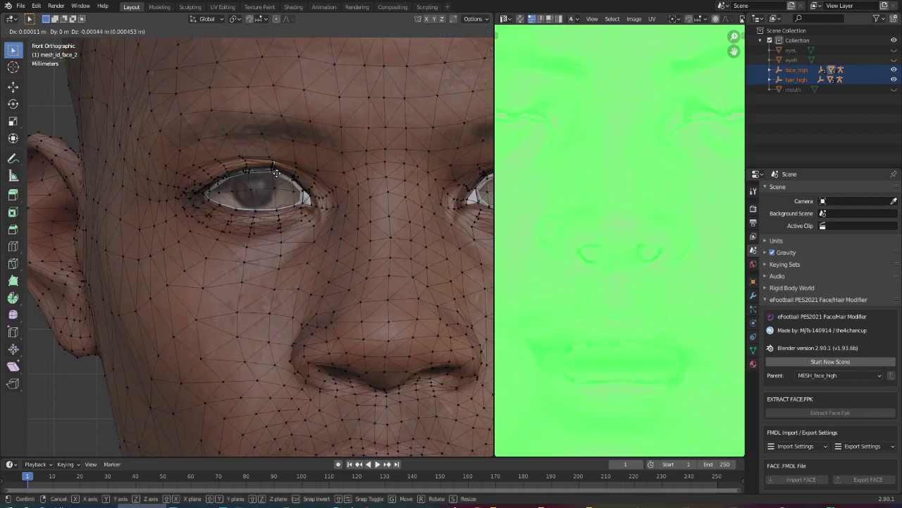
{"action": "left_click", "coordinate": [276, 173]}
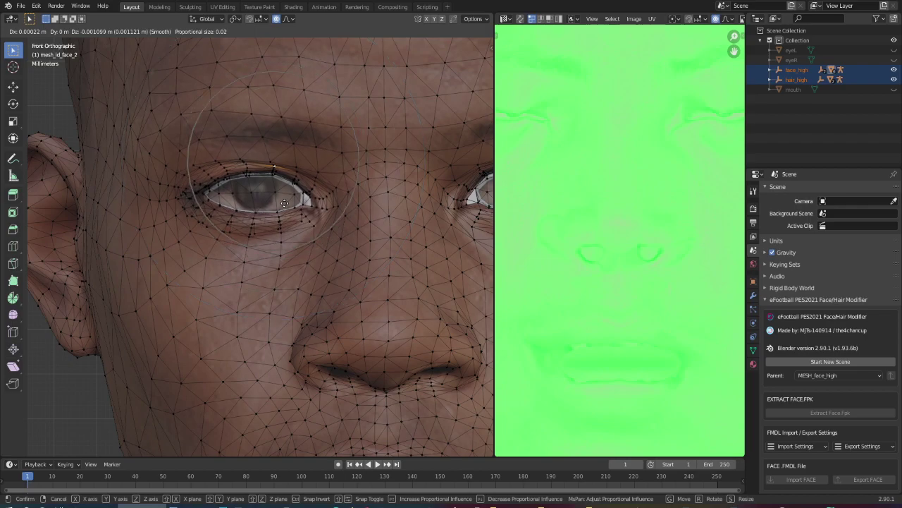
{"action": "left_click", "coordinate": [284, 203]}
{"action": "scroll", "coordinate": [284, 203], "scroll_direction": "down", "scroll_amount": 2}
{"action": "scroll", "coordinate": [402, 205], "scroll_direction": "up", "scroll_amount": 1}
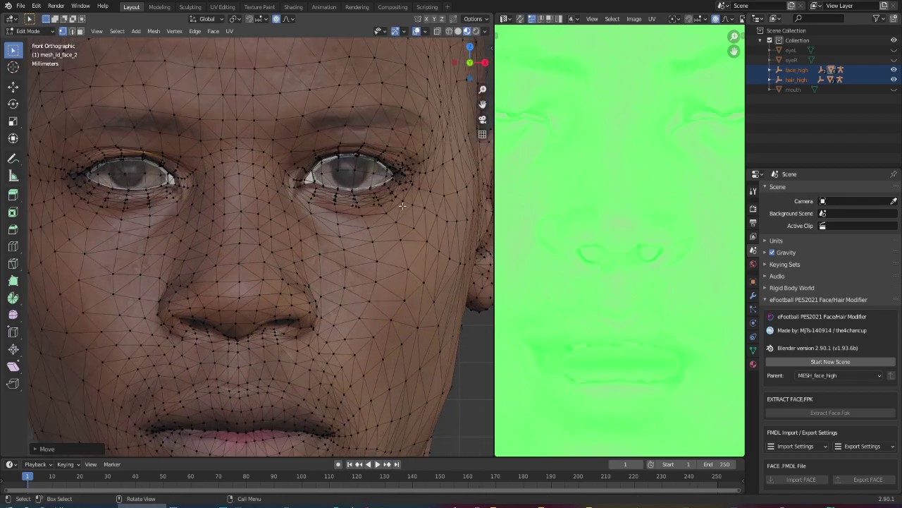
{"action": "key", "text": "g"}
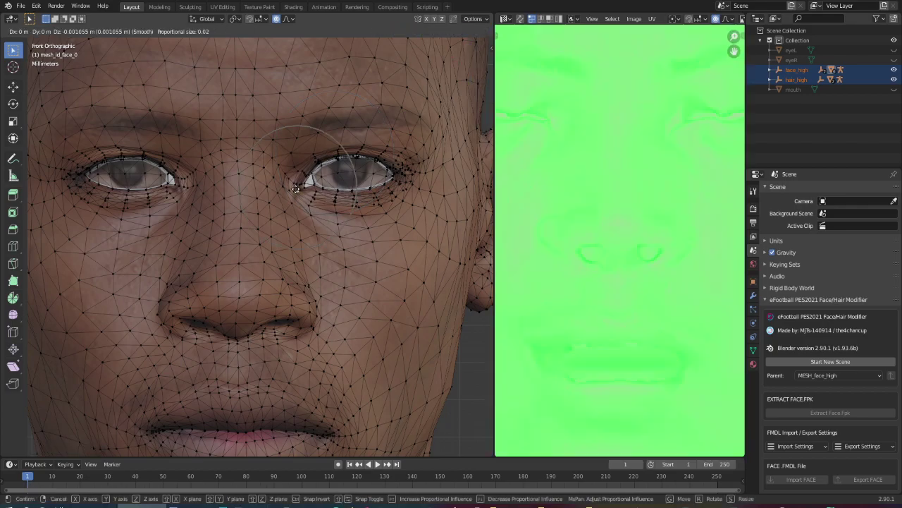
{"action": "left_click", "coordinate": [294, 189]}
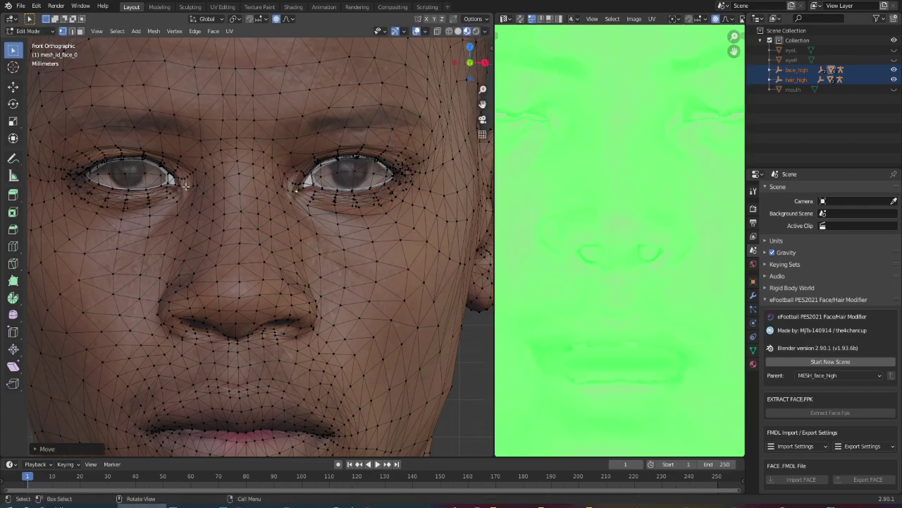
{"action": "left_click", "coordinate": [185, 186]}
{"action": "key", "text": "g"}
{"action": "left_click", "coordinate": [188, 188]}
{"action": "scroll", "coordinate": [189, 187], "scroll_direction": "down", "scroll_amount": 6}
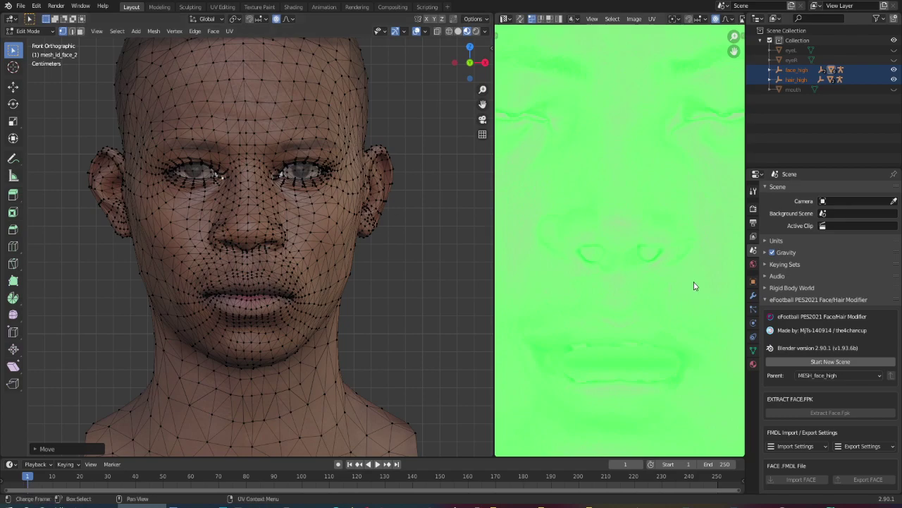
- Return to Object Mode, deselect the head and create the FACE.FPK file
{"action": "left_click", "coordinate": [28, 31]}
{"action": "left_click", "coordinate": [27, 42]}
{"action": "left_click", "coordinate": [121, 245]}
{"action": "scroll", "coordinate": [398, 187], "scroll_direction": "down", "scroll_amount": 3}
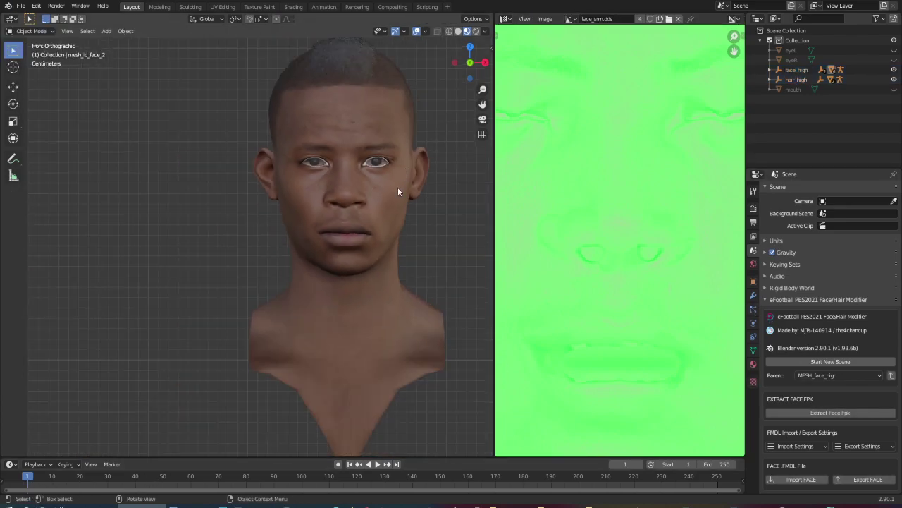
{"action": "scroll", "coordinate": [318, 219], "scroll_direction": "up", "scroll_amount": 2}
{"action": "scroll", "coordinate": [871, 440], "scroll_direction": "down", "scroll_amount": 2}
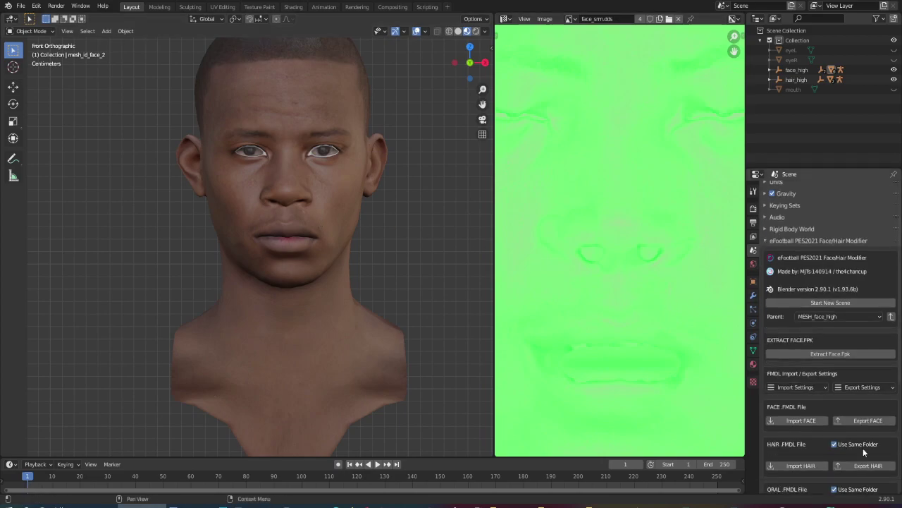
{"action": "scroll", "coordinate": [868, 466], "scroll_direction": "down", "scroll_amount": 5}
{"action": "scroll", "coordinate": [843, 442], "scroll_direction": "down", "scroll_amount": 2}
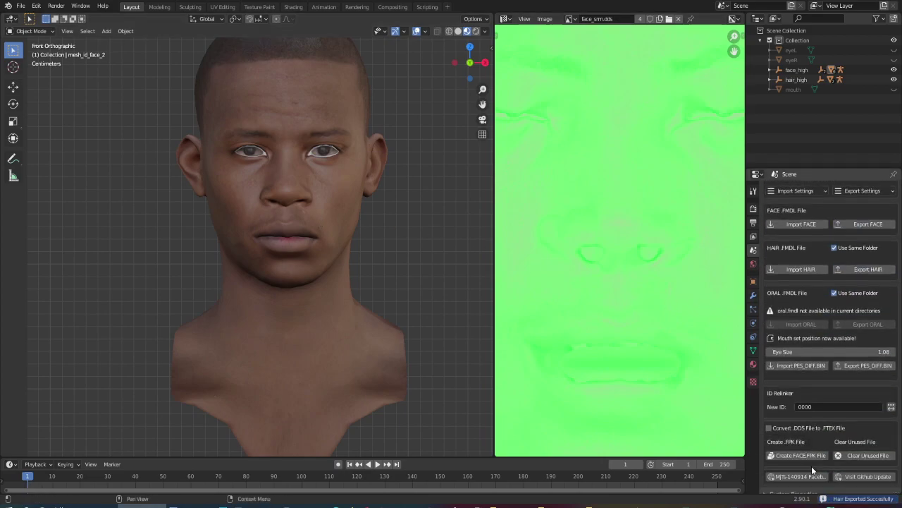
{"action": "left_click", "coordinate": [803, 455]}
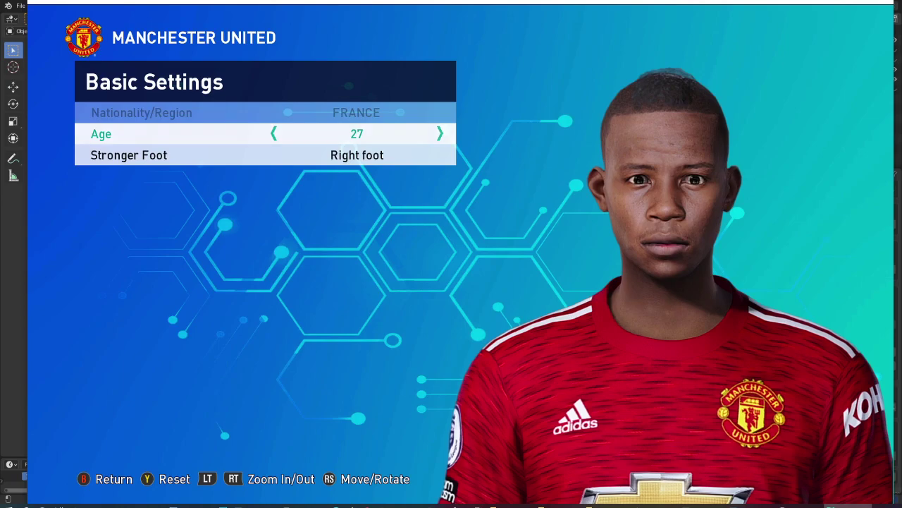
- Revert the player's data to default, confirming with Yes
{"action": "key", "text": "y"}
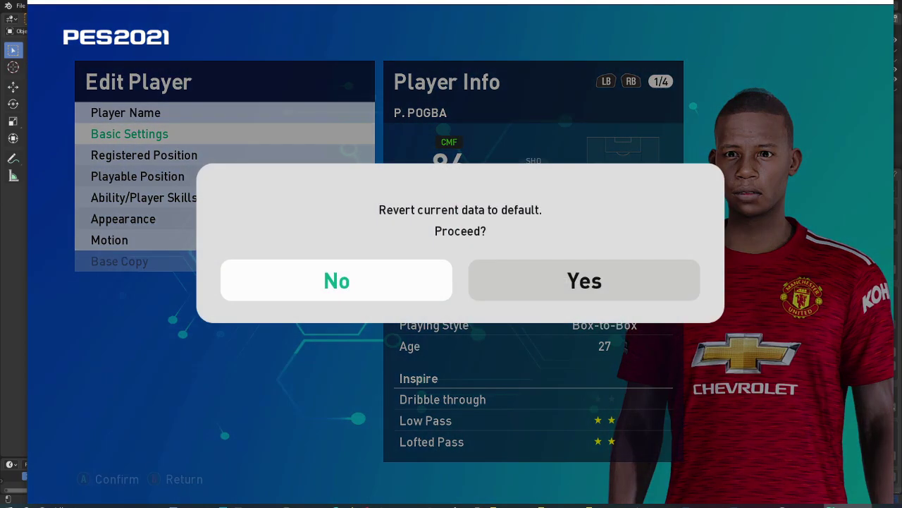
{"action": "key", "text": "Right"}
{"action": "key", "text": "Return"}
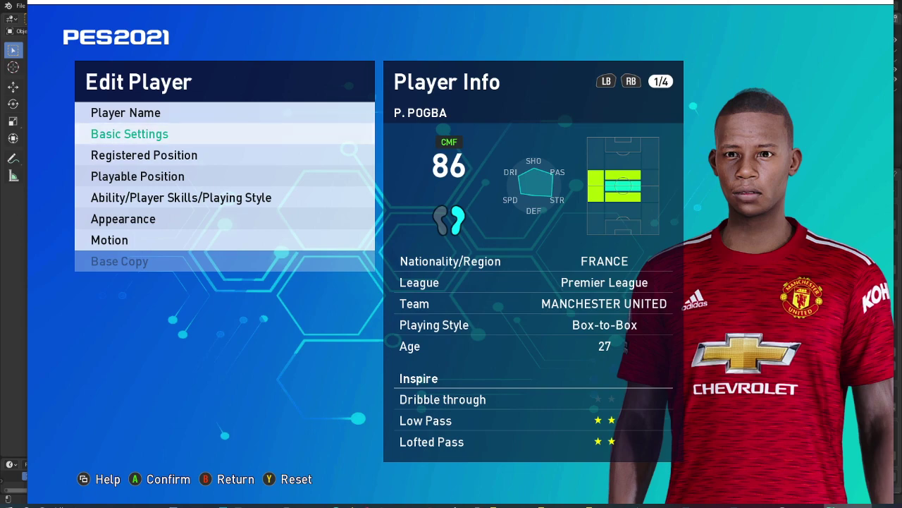
- Review Basic Settings, then go back to the Edit Player menu
{"action": "key", "text": "Down"}
{"action": "key", "text": "Up"}
{"action": "key", "text": "Return"}
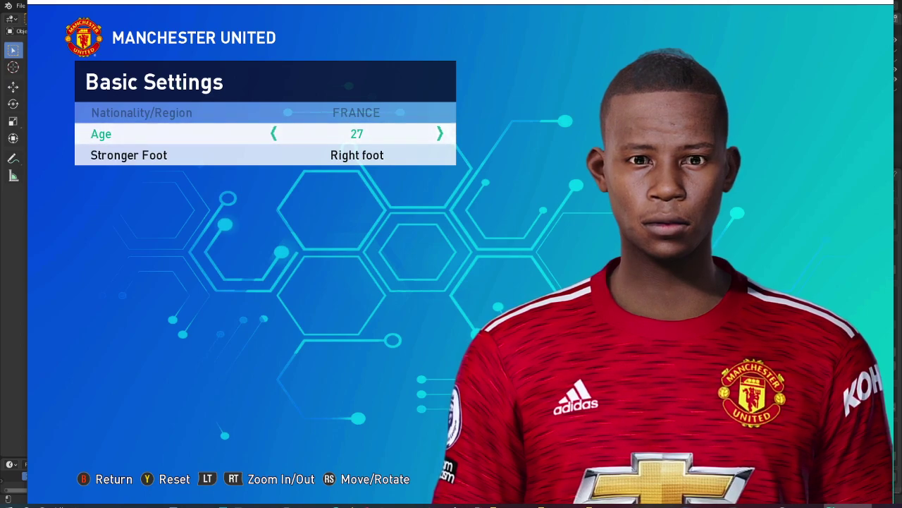
{"action": "key", "text": "Escape"}
{"action": "key", "text": "Down"}
{"action": "key", "text": "Down"}
{"action": "key", "text": "Down"}
{"action": "key", "text": "Down"}
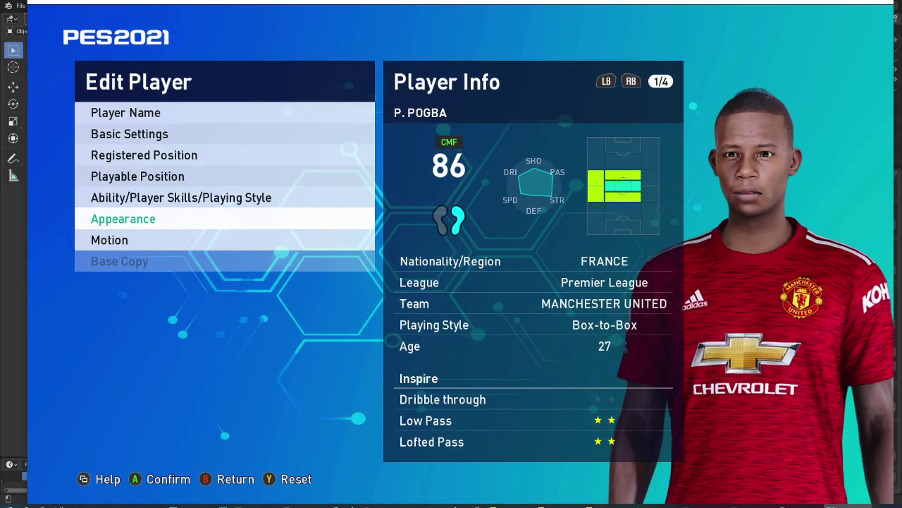
- Open Appearance > Physique and set the player's height to 167 cm
{"action": "key", "text": "Return"}
{"action": "key", "text": "Return"}
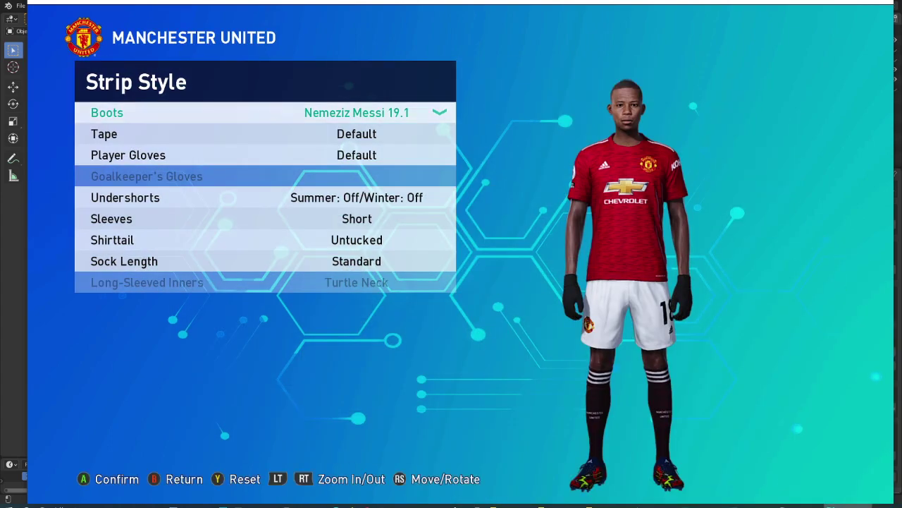
{"action": "key", "text": "Escape"}
{"action": "key", "text": "Return"}
{"action": "key", "text": "Down"}
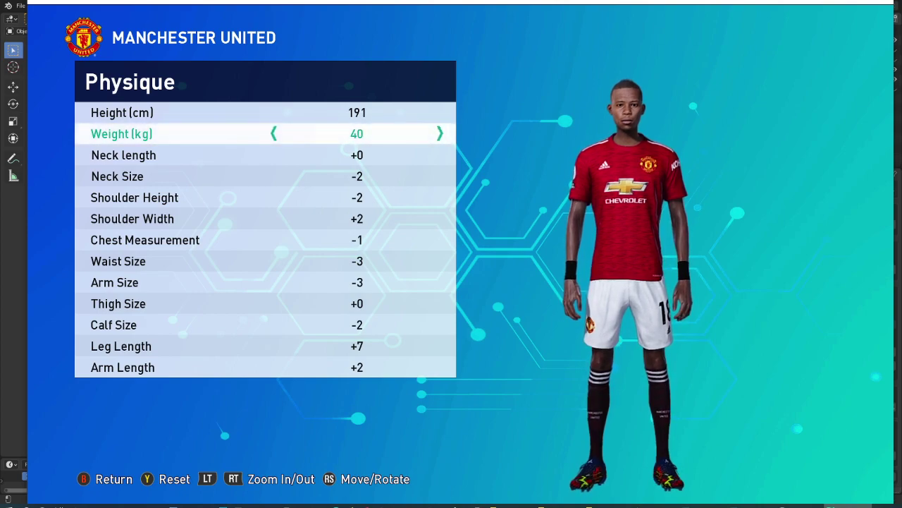
{"action": "key", "text": "Up"}
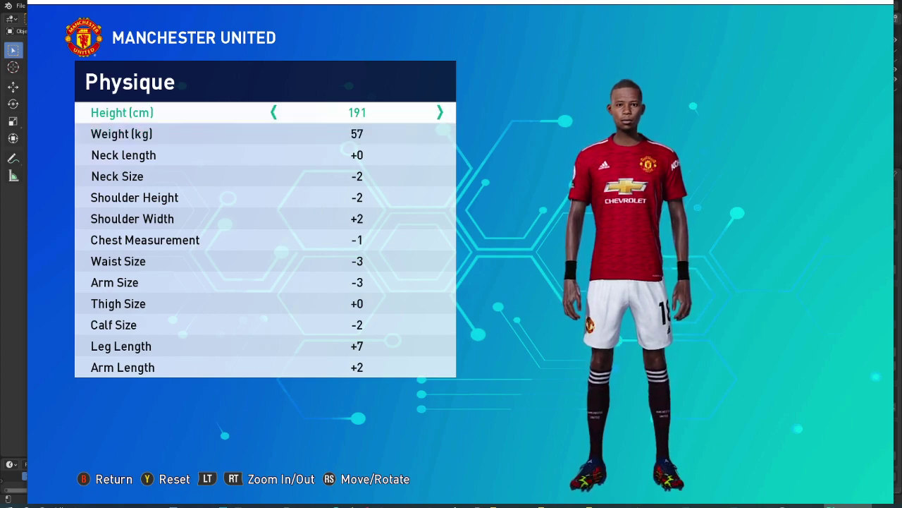
{"action": "key", "text": "Left"}
{"action": "key", "text": "Left"}
{"action": "key", "text": "Left"}
{"action": "key", "text": "Left"}
{"action": "key", "text": "Left"}
{"action": "key", "text": "Left"}
{"action": "key", "text": "Left"}
{"action": "key", "text": "Left"}
{"action": "key", "text": "Left"}
{"action": "key", "text": "Left"}
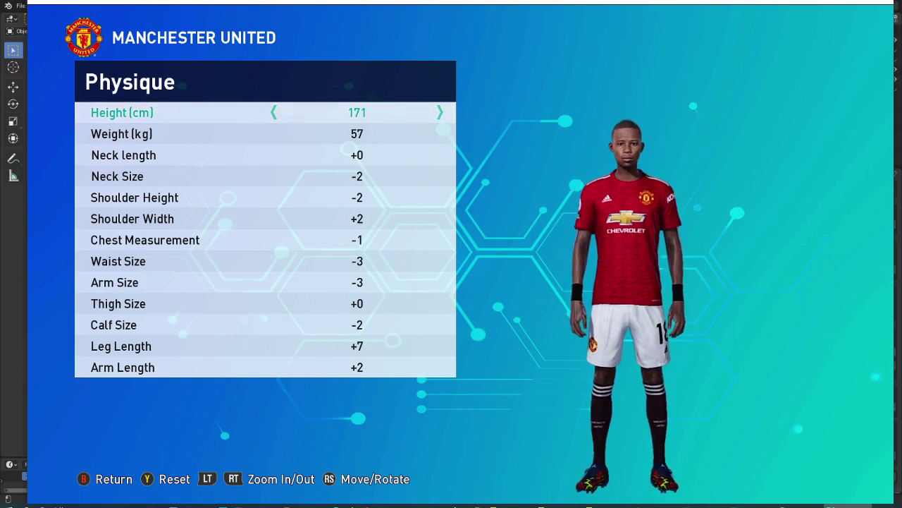
{"action": "key", "text": "Left"}
{"action": "key", "text": "Left"}
{"action": "key", "text": "Left"}
{"action": "key", "text": "Left"}
{"action": "key", "text": "Left"}
{"action": "key", "text": "Left"}
{"action": "key", "text": "Right"}
{"action": "key", "text": "Right"}
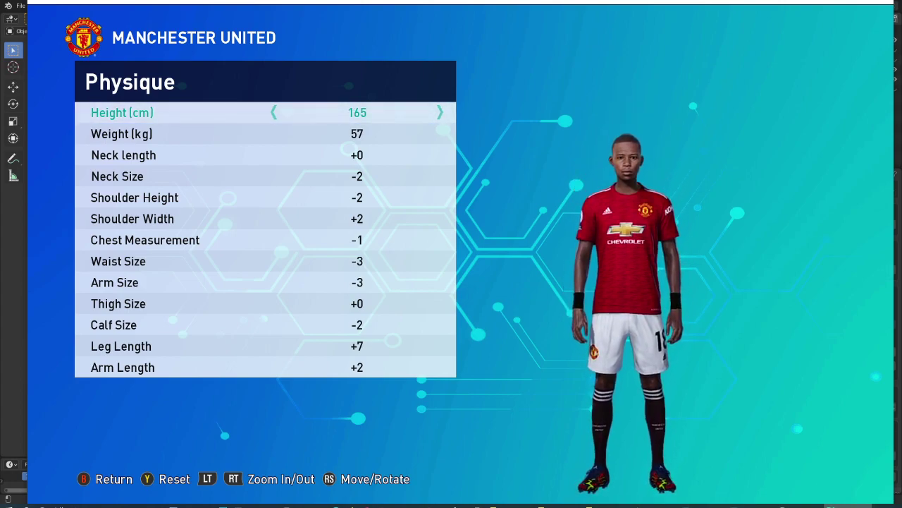
{"action": "key", "text": "Right"}
- Set Neck Length to -2 and Neck Size to +6
{"action": "key", "text": "Right"}
{"action": "key", "text": "Down"}
{"action": "key", "text": "Down"}
{"action": "key", "text": "Down"}
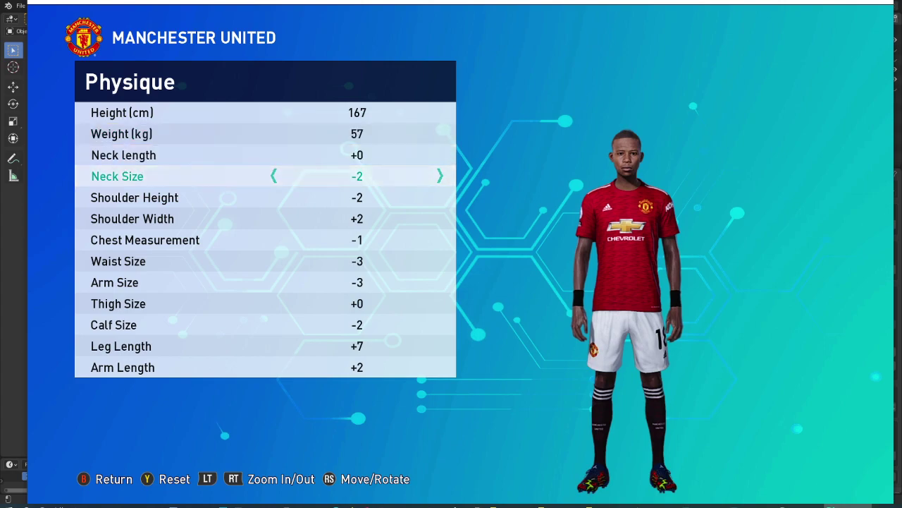
{"action": "key", "text": "Up"}
{"action": "key", "text": "Left"}
{"action": "key", "text": "Left"}
{"action": "key", "text": "Left"}
{"action": "key", "text": "Right"}
{"action": "key", "text": "Down"}
{"action": "key", "text": "Right"}
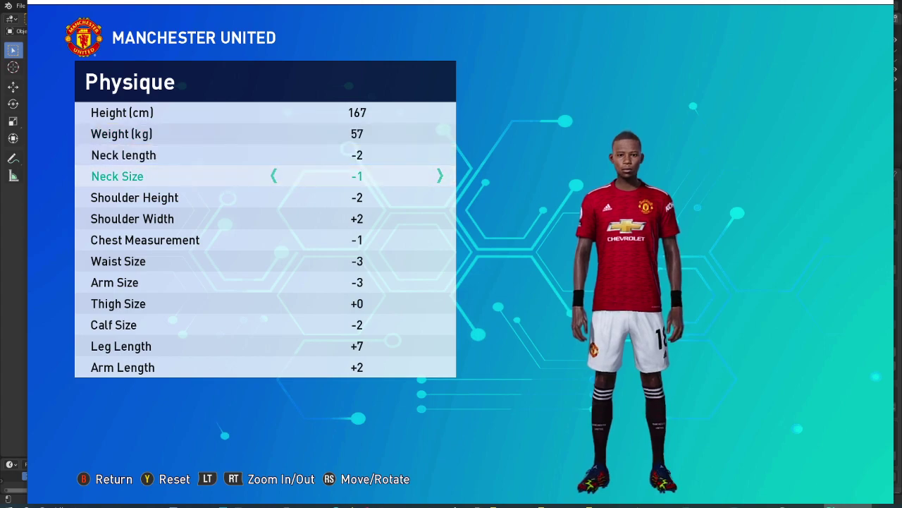
{"action": "key", "text": "Right"}
{"action": "key", "text": "Right"}
{"action": "key", "text": "Right"}
{"action": "key", "text": "Right"}
{"action": "key", "text": "Right"}
{"action": "key", "text": "Right"}
{"action": "key", "text": "Left"}
- Set Shoulder Height -6, and Shoulder Width, Chest, Waist, Arm and Thigh Size to -7
{"action": "key", "text": "Down"}
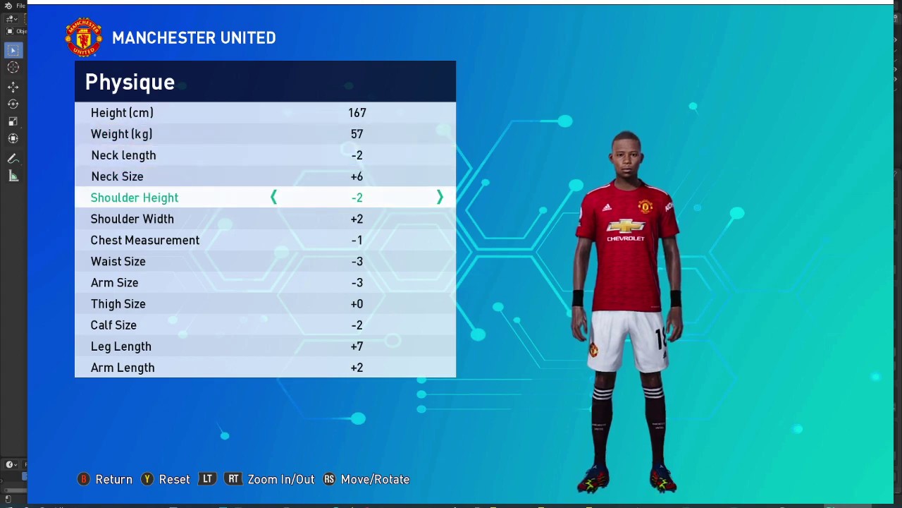
{"action": "key", "text": "Left"}
{"action": "key", "text": "Left"}
{"action": "key", "text": "Left"}
{"action": "key", "text": "Left"}
{"action": "key", "text": "Right"}
{"action": "key", "text": "Down"}
{"action": "key", "text": "Left"}
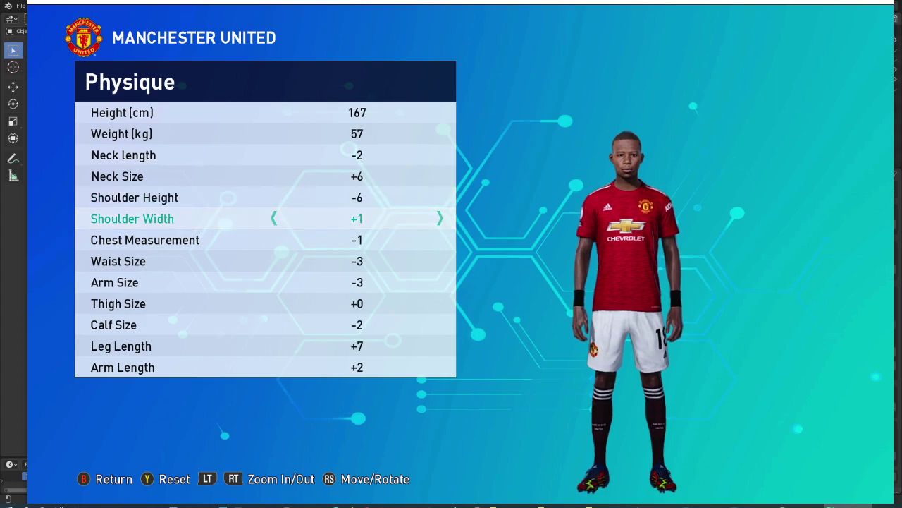
{"action": "key", "text": "Left"}
{"action": "key", "text": "Left"}
{"action": "key", "text": "Left"}
{"action": "key", "text": "Down"}
{"action": "key", "text": "Left"}
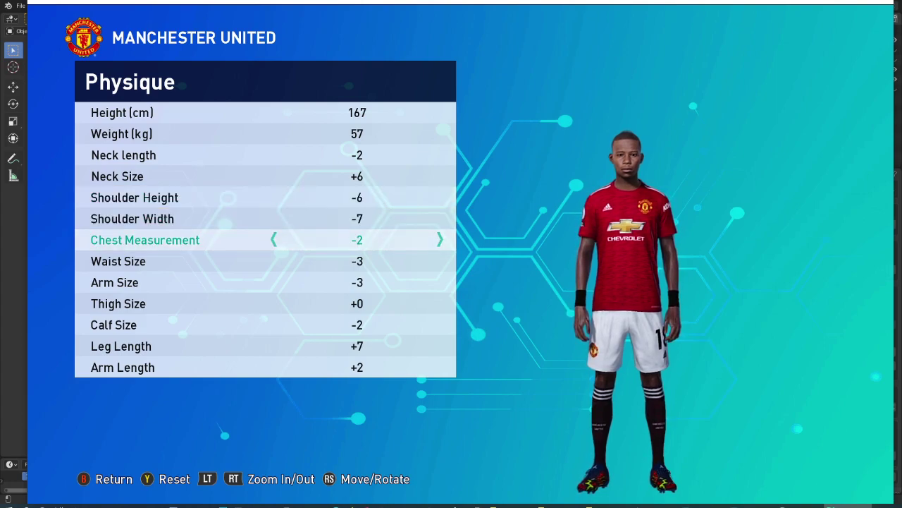
{"action": "key", "text": "Left"}
{"action": "key", "text": "Left"}
{"action": "key", "text": "Left"}
{"action": "key", "text": "Down"}
{"action": "key", "text": "Left"}
{"action": "key", "text": "Left"}
{"action": "key", "text": "Left"}
{"action": "key", "text": "Left"}
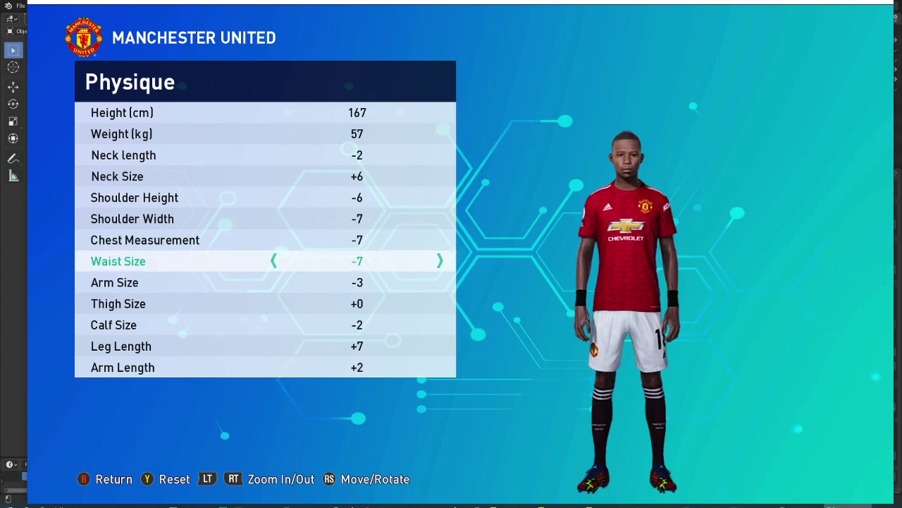
{"action": "key", "text": "Down"}
{"action": "key", "text": "Left"}
{"action": "key", "text": "Left"}
{"action": "key", "text": "Left"}
{"action": "key", "text": "Left"}
{"action": "key", "text": "Down"}
{"action": "key", "text": "Down"}
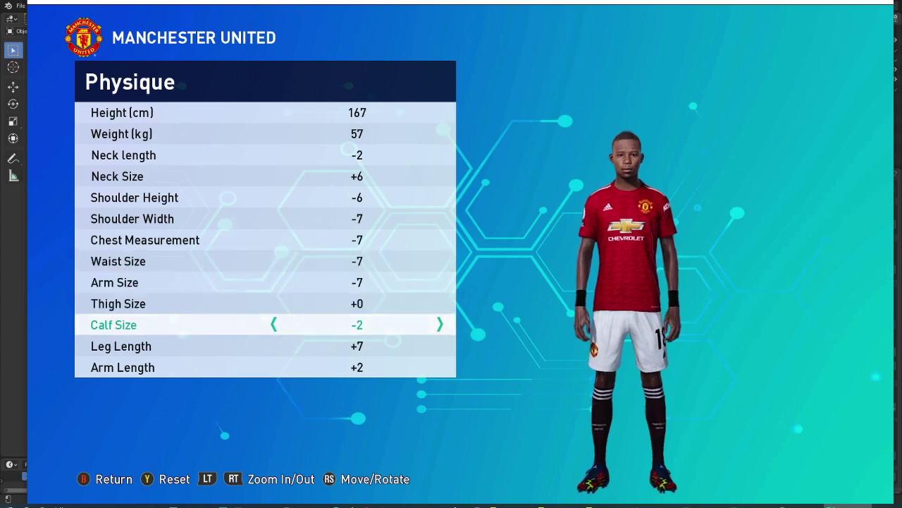
{"action": "key", "text": "Up"}
{"action": "key", "text": "Left"}
{"action": "key", "text": "Left"}
{"action": "key", "text": "Left"}
{"action": "key", "text": "Left"}
{"action": "key", "text": "Left"}
{"action": "key", "text": "Left"}
{"action": "key", "text": "Down"}
{"action": "key", "text": "Down"}
{"action": "key", "text": "Down"}
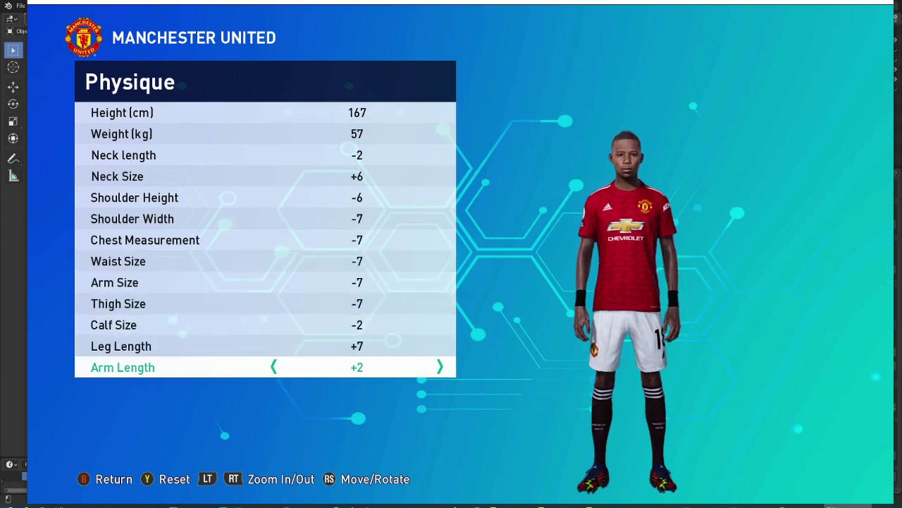
{"action": "key", "text": "Left"}
- Set Arm Length to -7, adjust Leg Length and set Calf Size to +2
{"action": "key", "text": "Left"}
{"action": "key", "text": "Left"}
{"action": "key", "text": "Left"}
{"action": "key", "text": "Up"}
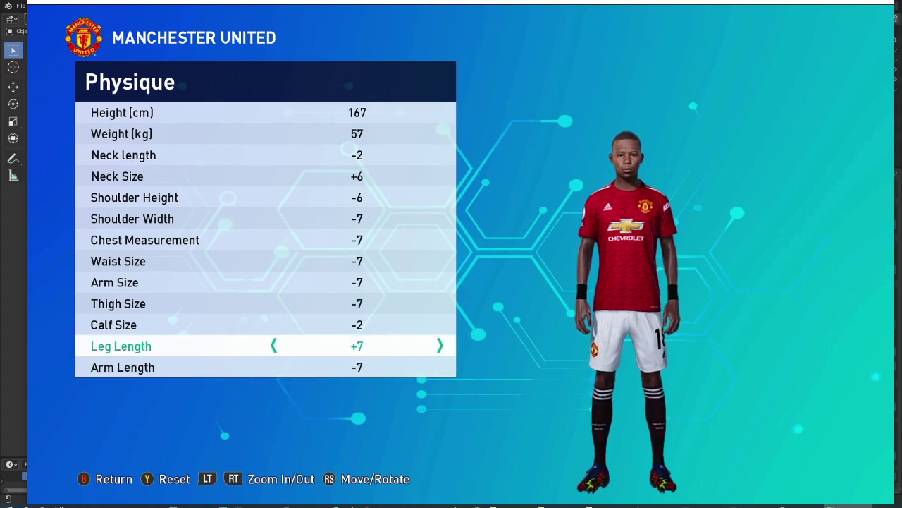
{"action": "key", "text": "Left"}
{"action": "key", "text": "Left"}
{"action": "key", "text": "Left"}
{"action": "key", "text": "Left"}
{"action": "key", "text": "Left"}
{"action": "key", "text": "Left"}
{"action": "key", "text": "Left"}
{"action": "key", "text": "Left"}
{"action": "key", "text": "Left"}
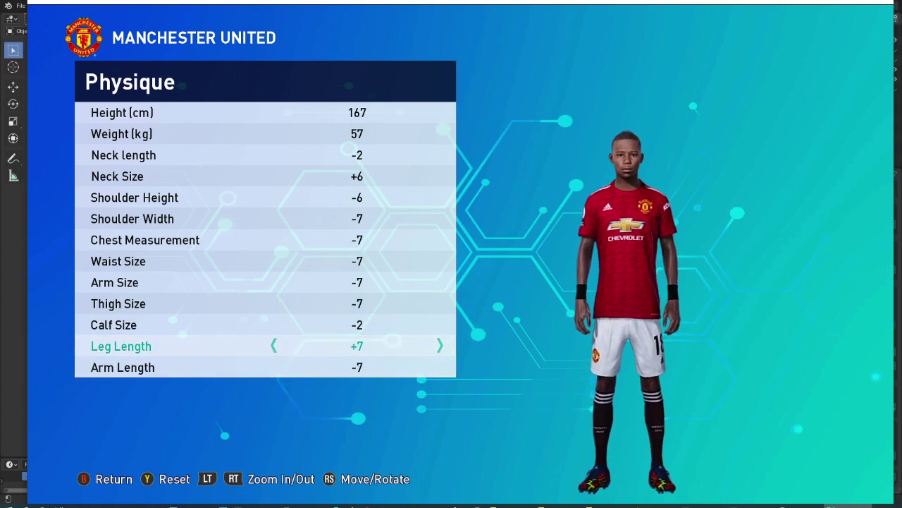
{"action": "key", "text": "Left"}
{"action": "key", "text": "Right"}
{"action": "key", "text": "Up"}
{"action": "key", "text": "Left"}
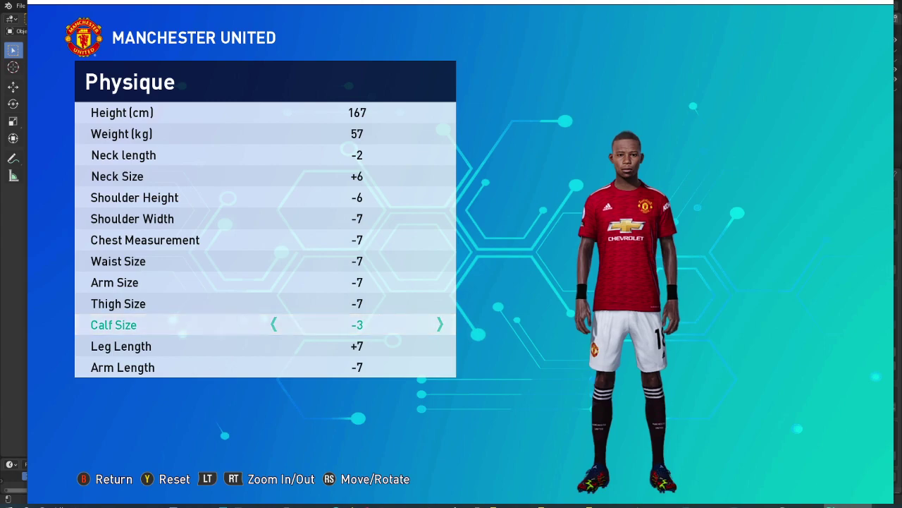
{"action": "key", "text": "Left"}
{"action": "key", "text": "Left"}
{"action": "key", "text": "Left"}
{"action": "key", "text": "Right"}
{"action": "key", "text": "Right"}
{"action": "key", "text": "Right"}
{"action": "key", "text": "Right"}
{"action": "key", "text": "Right"}
{"action": "key", "text": "Right"}
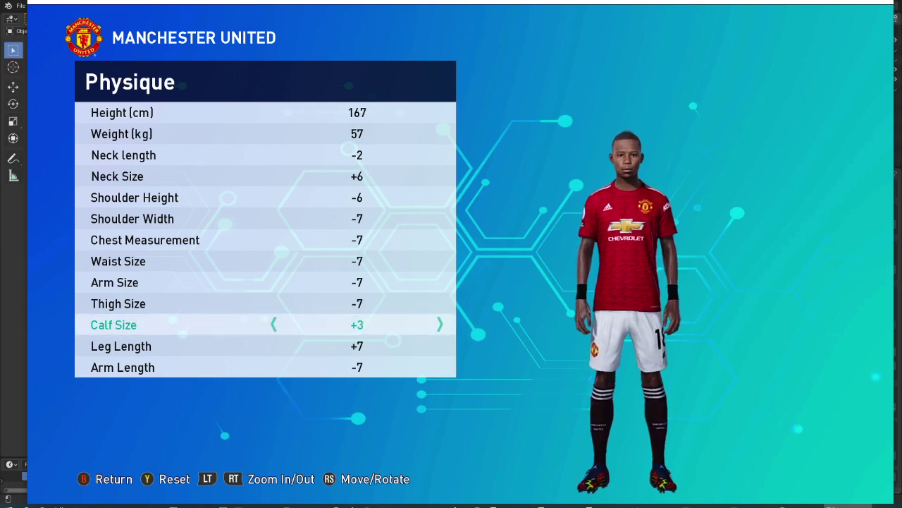
{"action": "key", "text": "Left"}
{"action": "key", "text": "Up"}
- Fine-tune Thigh Size +2, Arm Size -7, Waist -5 and Chest -6, then leave Physique
{"action": "key", "text": "Right"}
{"action": "key", "text": "Right"}
{"action": "key", "text": "Right"}
{"action": "key", "text": "Right"}
{"action": "key", "text": "Right"}
{"action": "key", "text": "Right"}
{"action": "key", "text": "Right"}
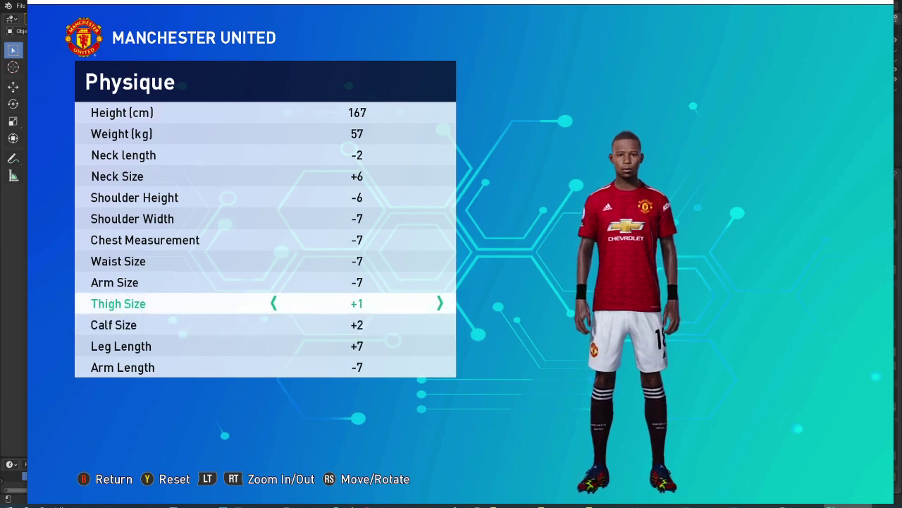
{"action": "key", "text": "Right"}
{"action": "key", "text": "Up"}
{"action": "key", "text": "Right"}
{"action": "key", "text": "Right"}
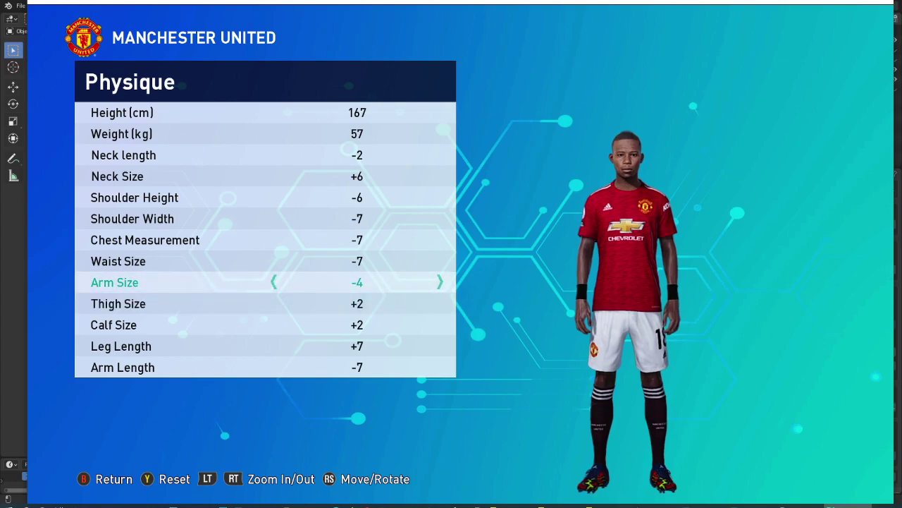
{"action": "key", "text": "Left"}
{"action": "key", "text": "Left"}
{"action": "key", "text": "Left"}
{"action": "key", "text": "Up"}
{"action": "key", "text": "Right"}
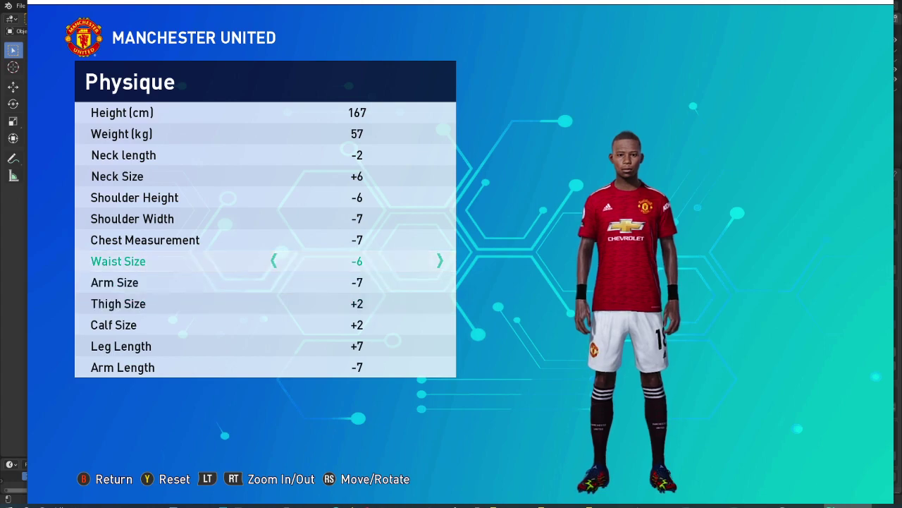
{"action": "key", "text": "Right"}
{"action": "key", "text": "Up"}
{"action": "key", "text": "Right"}
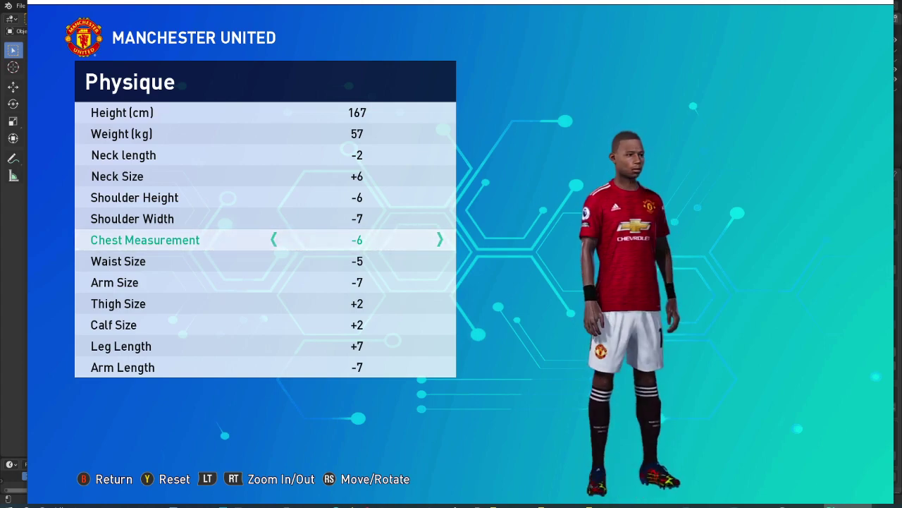
{"action": "key", "text": "Escape"}
{"action": "key", "text": "Escape"}
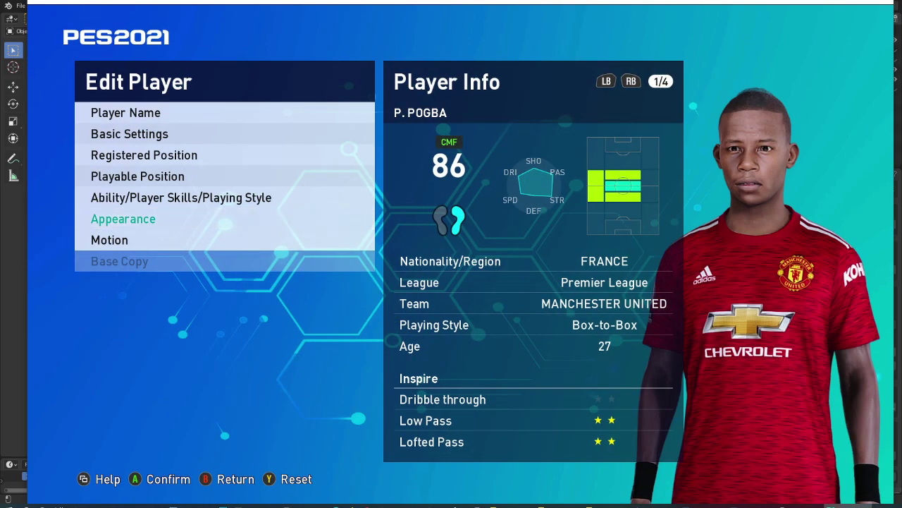
- Return to the main edit menu and open the Prey Veng FC squad in Cambodia League D1
{"action": "key", "text": "Escape"}
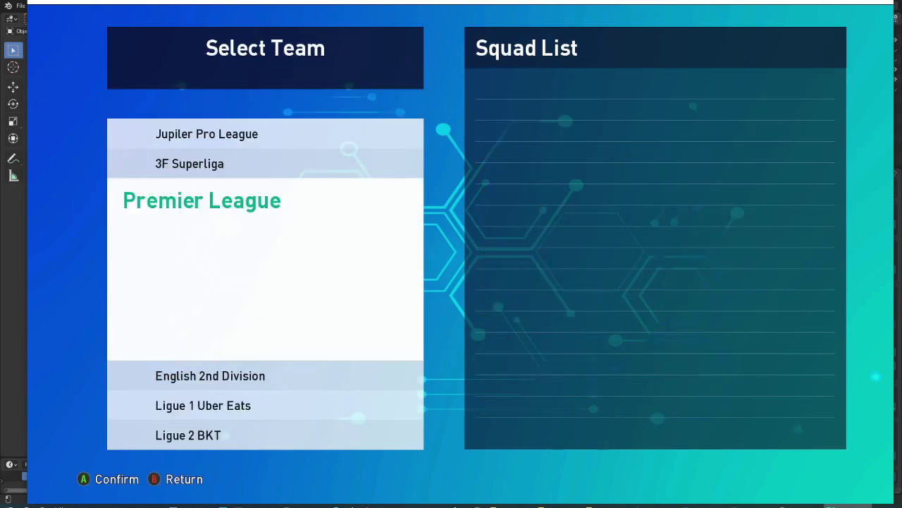
{"action": "key", "text": "Escape"}
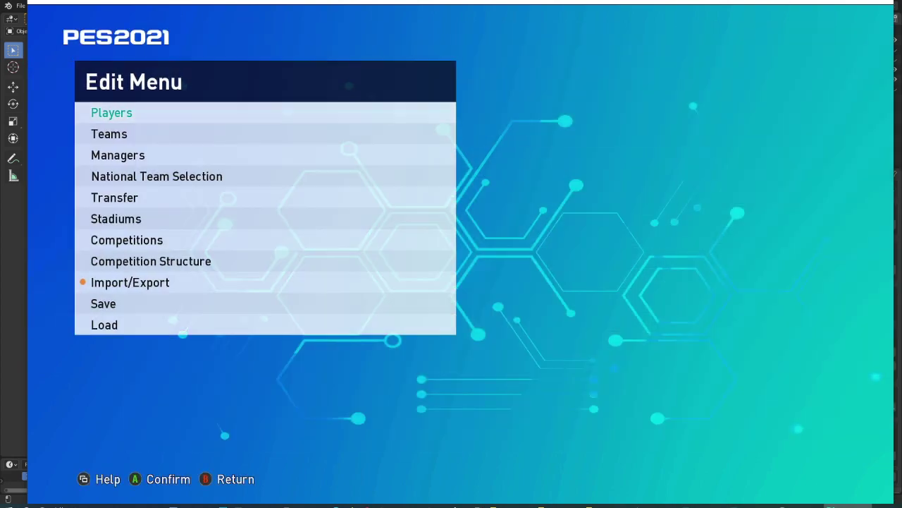
{"action": "key", "text": "Down"}
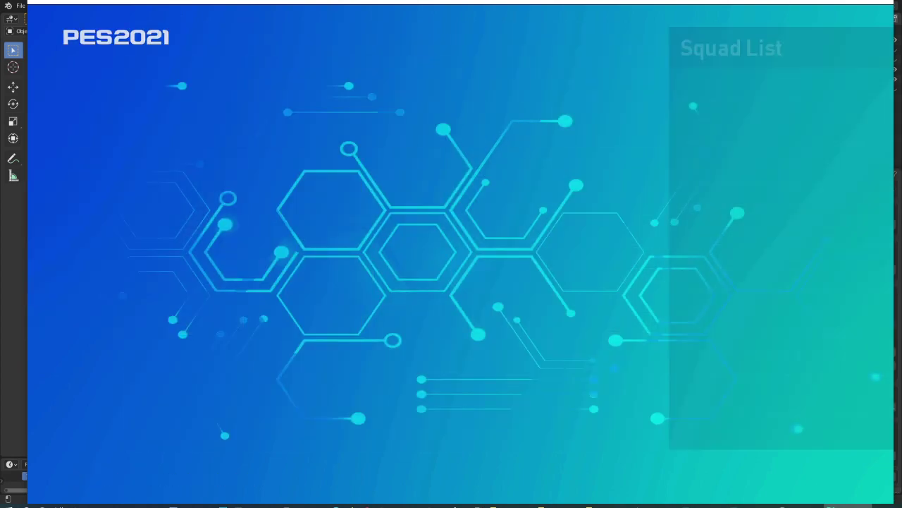
{"action": "key", "text": "Down"}
{"action": "key", "text": "Down"}
{"action": "key", "text": "Down"}
{"action": "key", "text": "Down"}
{"action": "key", "text": "Down"}
{"action": "key", "text": "Down"}
{"action": "key", "text": "Down"}
{"action": "key", "text": "Down"}
{"action": "key", "text": "Down"}
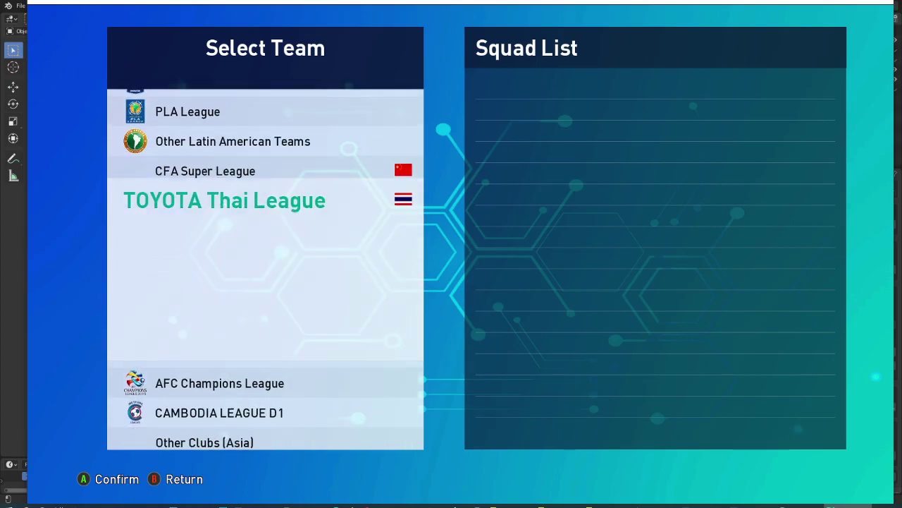
{"action": "key", "text": "Down"}
{"action": "key", "text": "Down"}
{"action": "key", "text": "Return"}
{"action": "key", "text": "Down"}
{"action": "key", "text": "Down"}
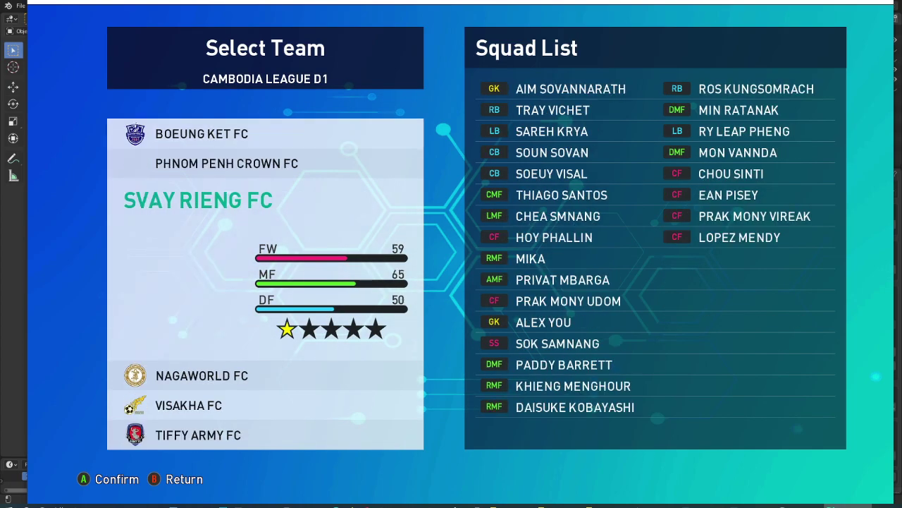
{"action": "key", "text": "Down"}
{"action": "key", "text": "Down"}
{"action": "key", "text": "Down"}
{"action": "key", "text": "Down"}
{"action": "key", "text": "Down"}
{"action": "key", "text": "Down"}
{"action": "key", "text": "Return"}
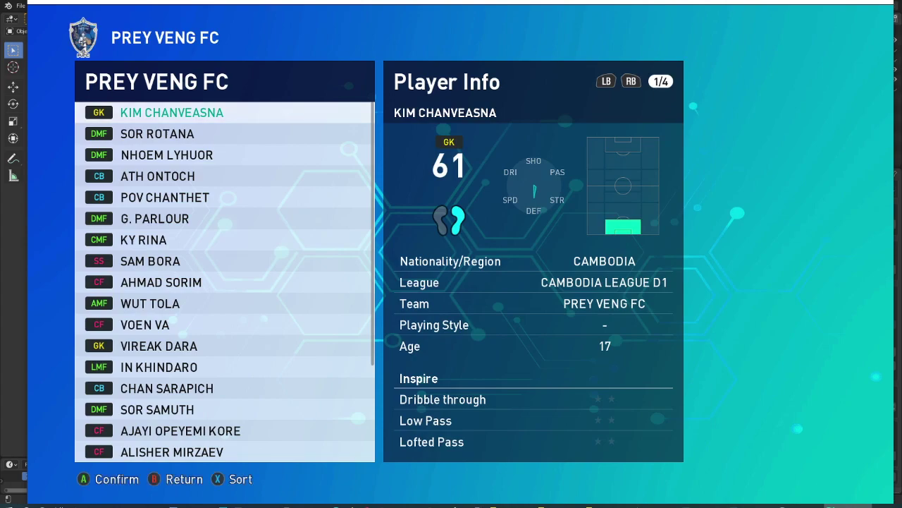
{"action": "left_click", "coordinate": [502, 506]}
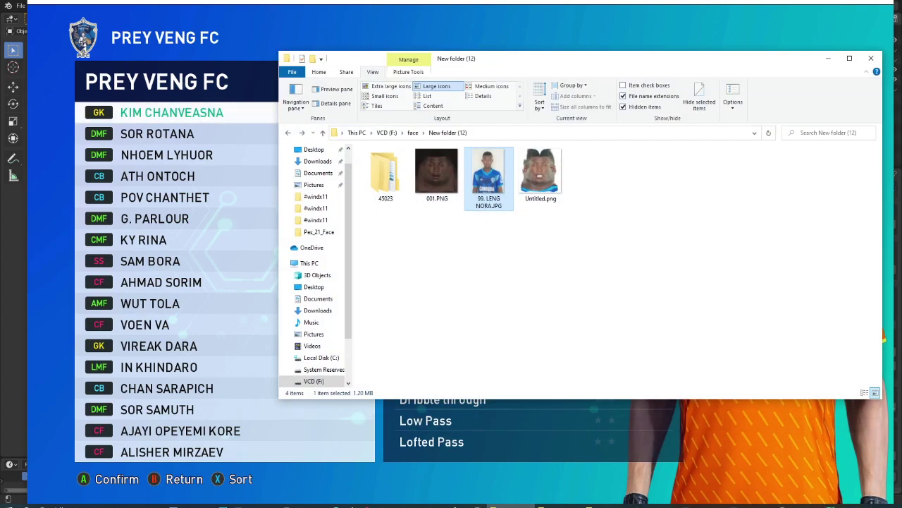
- Browse the Prey Veng FC squad and choose the player slot to overwrite
{"action": "key", "text": "Down"}
{"action": "key", "text": "Down"}
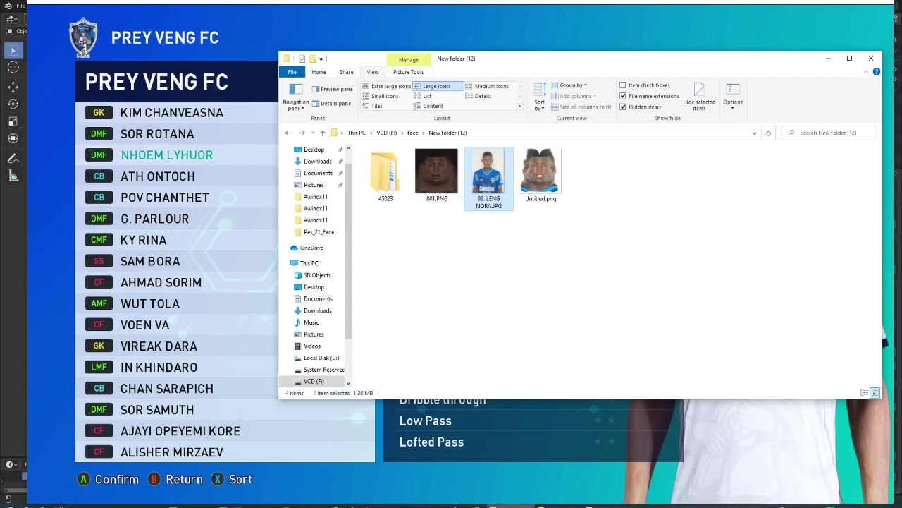
{"action": "key", "text": "Down"}
{"action": "key", "text": "Down"}
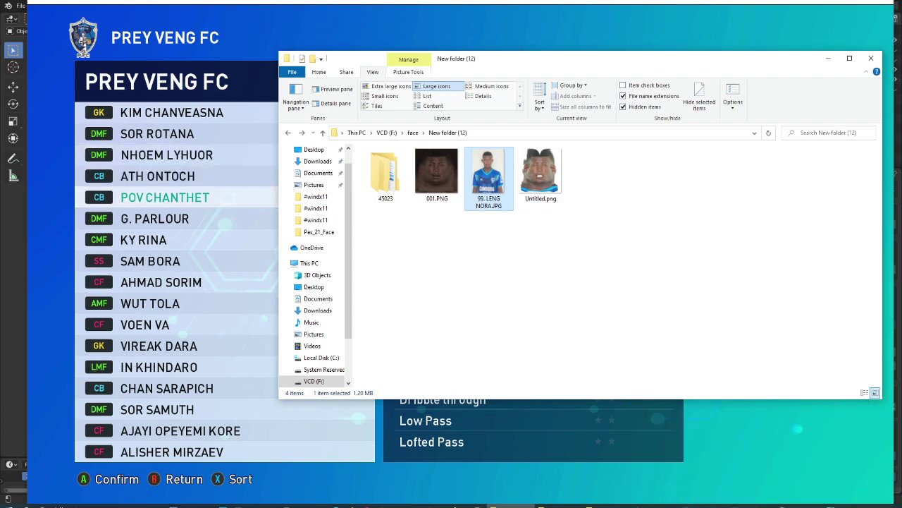
{"action": "key", "text": "Down"}
{"action": "key", "text": "Down"}
{"action": "key", "text": "Down"}
{"action": "key", "text": "Down"}
{"action": "key", "text": "Down"}
{"action": "key", "text": "Down"}
{"action": "key", "text": "Down"}
{"action": "key", "text": "Down"}
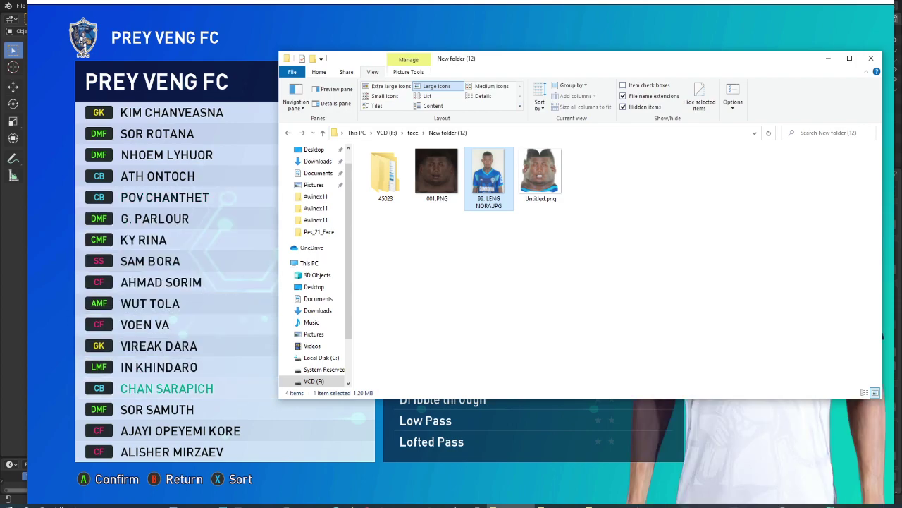
{"action": "key", "text": "Down"}
{"action": "key", "text": "Down"}
{"action": "key", "text": "Down"}
{"action": "key", "text": "Down"}
{"action": "key", "text": "Down"}
{"action": "key", "text": "Down"}
{"action": "key", "text": "Down"}
{"action": "key", "text": "Down"}
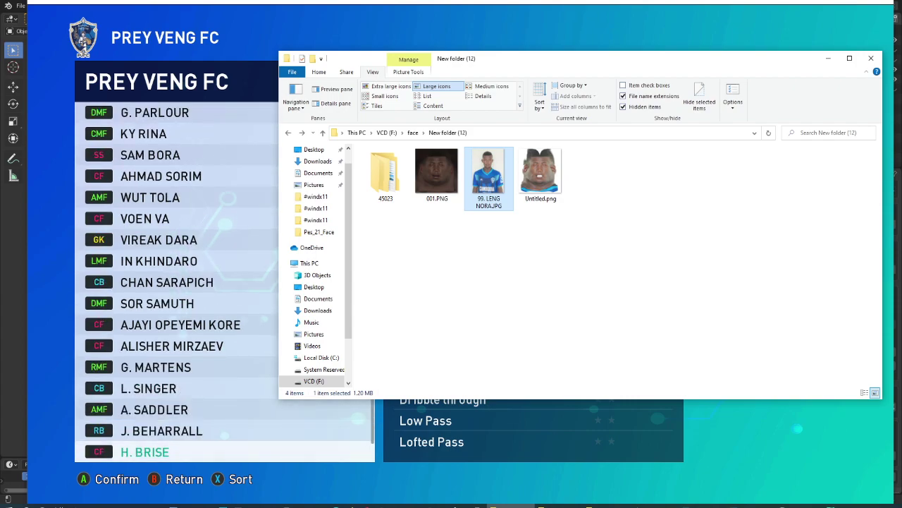
{"action": "key", "text": "Down"}
{"action": "key", "text": "Up"}
{"action": "key", "text": "Up"}
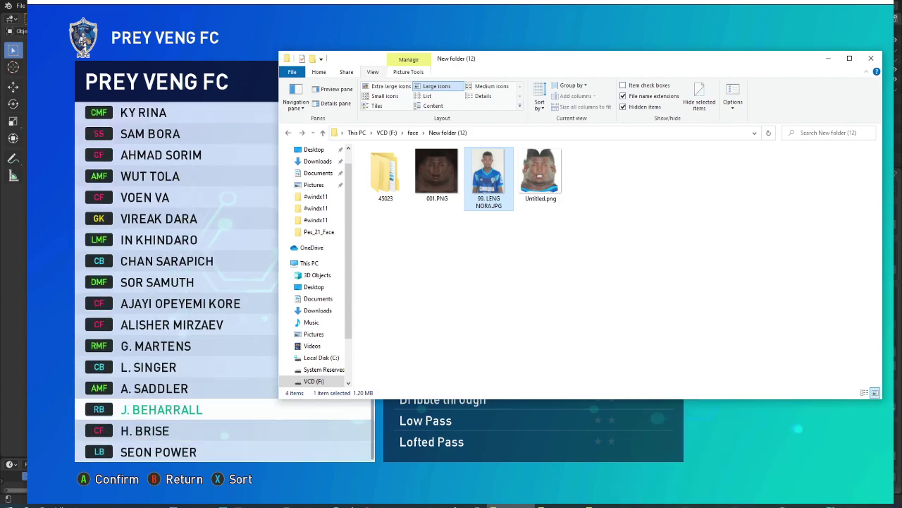
{"action": "key", "text": "Up"}
{"action": "key", "text": "Up"}
{"action": "key", "text": "Up"}
{"action": "key", "text": "Up"}
{"action": "key", "text": "Down"}
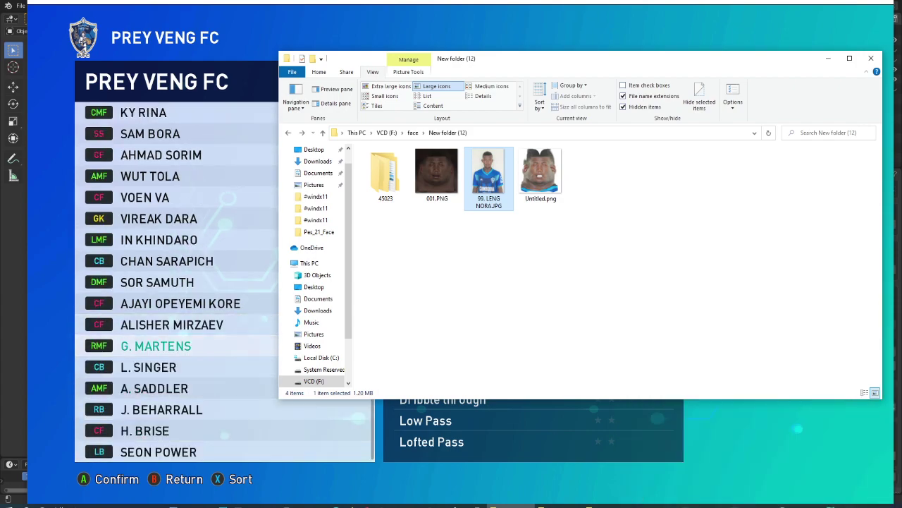
{"action": "key", "text": "Up"}
{"action": "key", "text": "Up"}
{"action": "key", "text": "Up"}
{"action": "key", "text": "Up"}
{"action": "key", "text": "Down"}
{"action": "key", "text": "Down"}
{"action": "key", "text": "Down"}
{"action": "key", "text": "Down"}
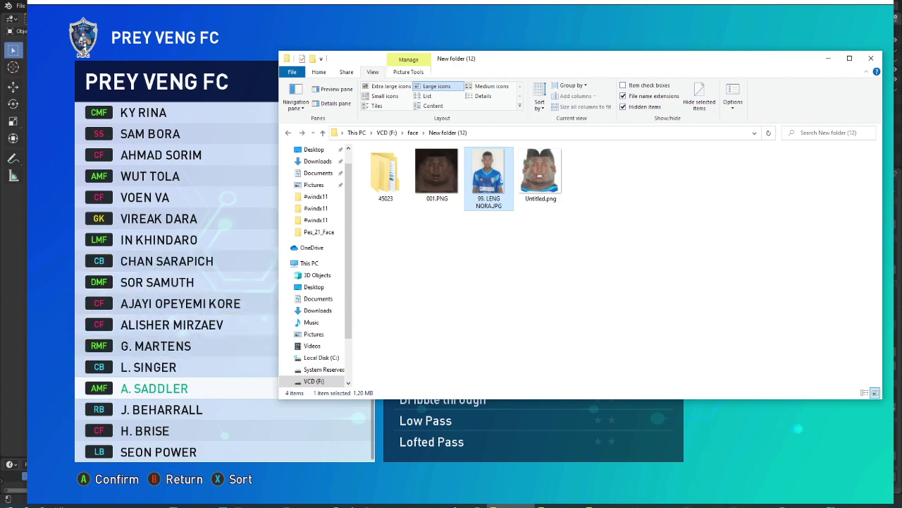
{"action": "key", "text": "Down"}
{"action": "key", "text": "Up"}
{"action": "key", "text": "Up"}
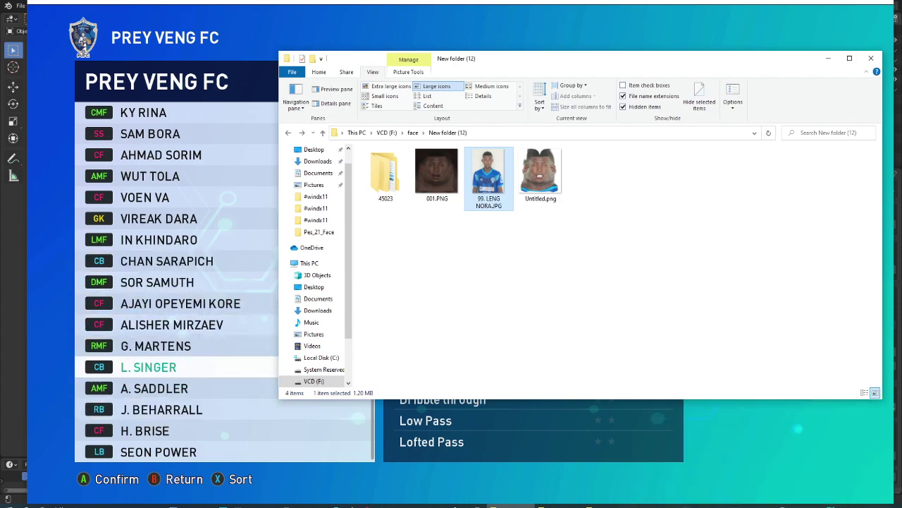
{"action": "key", "text": "Return"}
{"action": "key", "text": "Up"}
- Base-copy Manchester United's 86-rated French CMF from the Premier League onto that slot
{"action": "key", "text": "Return"}
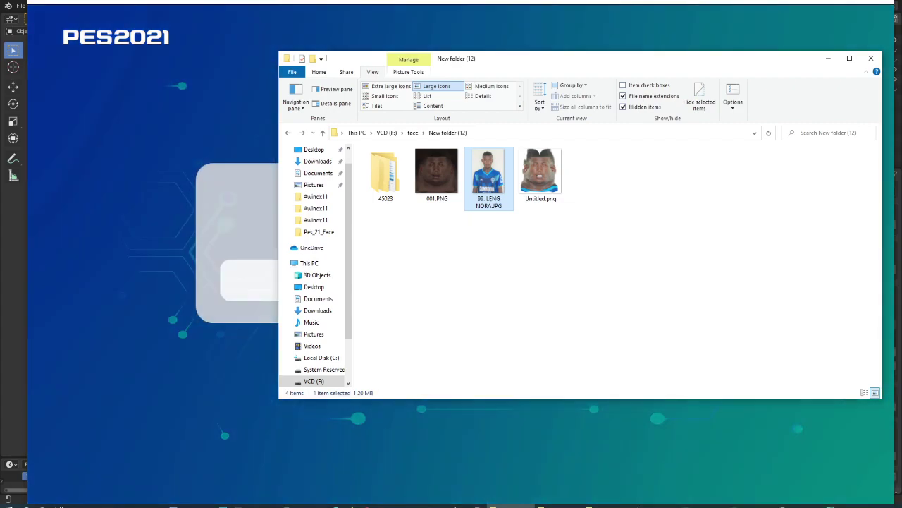
{"action": "key", "text": "Return"}
{"action": "key", "text": "Down"}
{"action": "key", "text": "Down"}
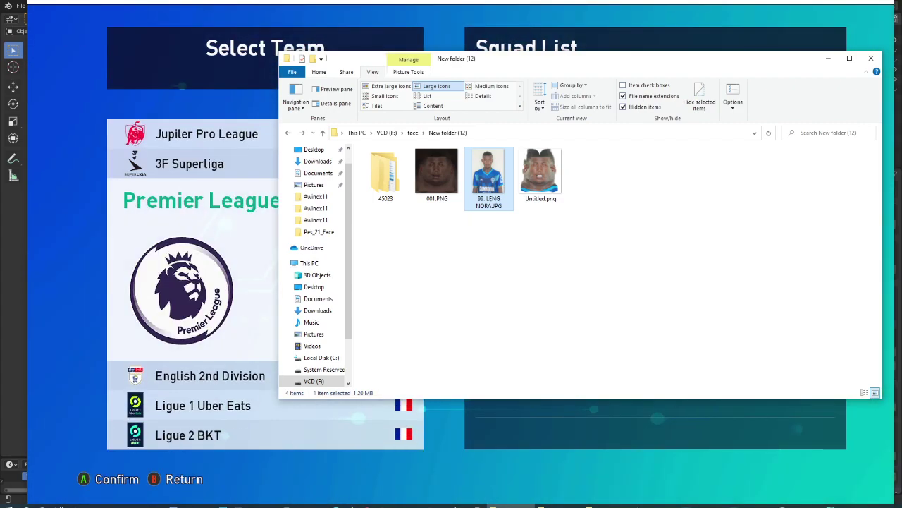
{"action": "key", "text": "Return"}
{"action": "key", "text": "Down"}
{"action": "key", "text": "Down"}
{"action": "key", "text": "Down"}
{"action": "key", "text": "Down"}
{"action": "key", "text": "Down"}
{"action": "key", "text": "Down"}
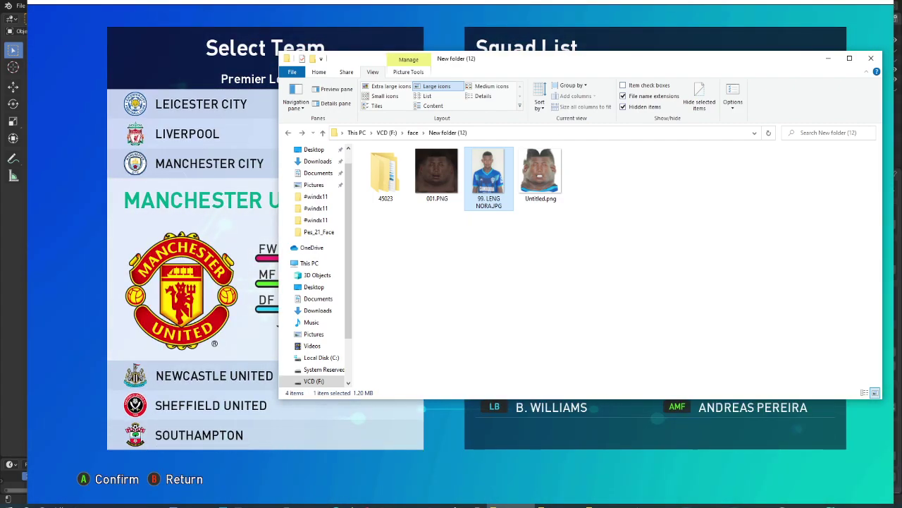
{"action": "key", "text": "Down"}
{"action": "key", "text": "Down"}
{"action": "key", "text": "Down"}
{"action": "key", "text": "Down"}
{"action": "key", "text": "Down"}
{"action": "key", "text": "Down"}
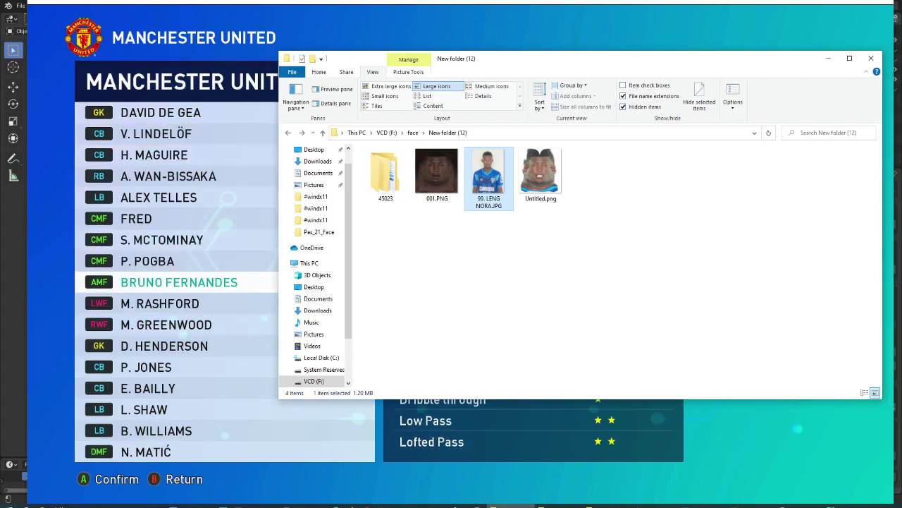
{"action": "key", "text": "Return"}
{"action": "key", "text": "Escape"}
{"action": "key", "text": "Up"}
{"action": "key", "text": "Return"}
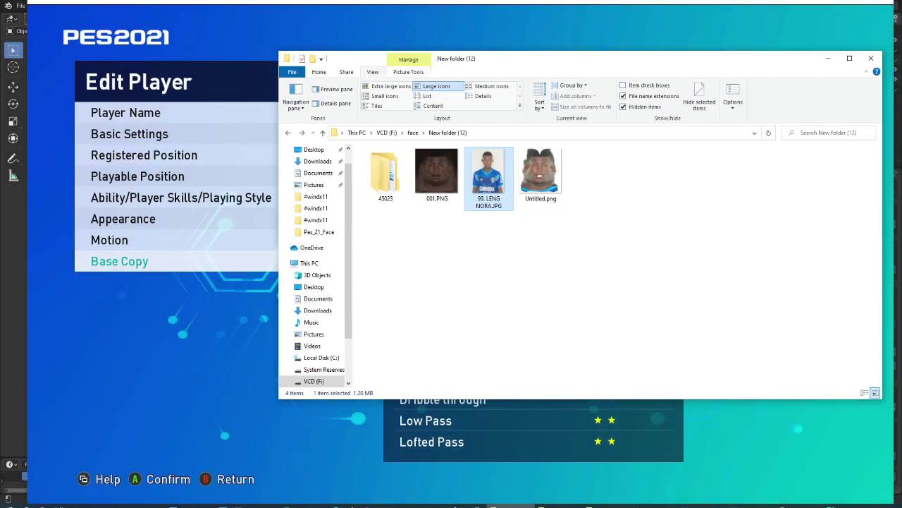
{"action": "key", "text": "Escape"}
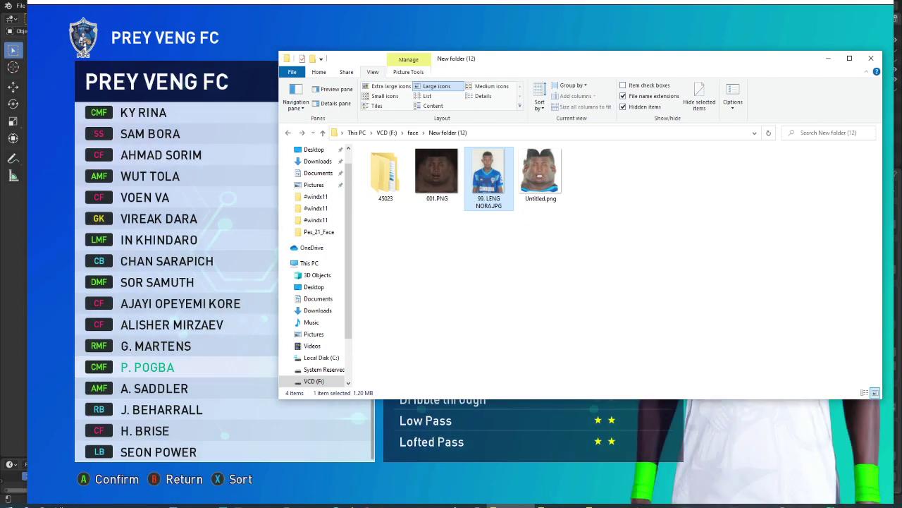
{"action": "key", "text": "alt+Tab"}
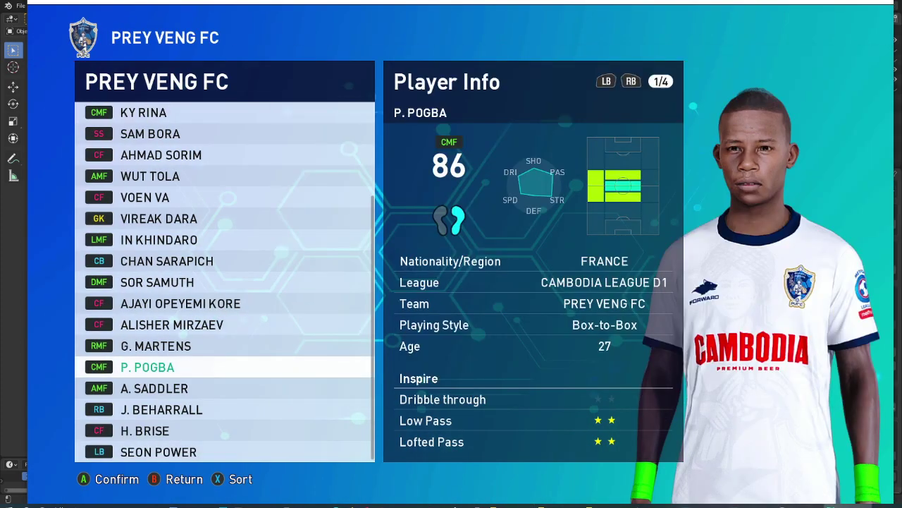
- Open the copied player's Appearance > Physique settings
{"action": "key", "text": "Down"}
{"action": "key", "text": "Up"}
{"action": "key", "text": "Return"}
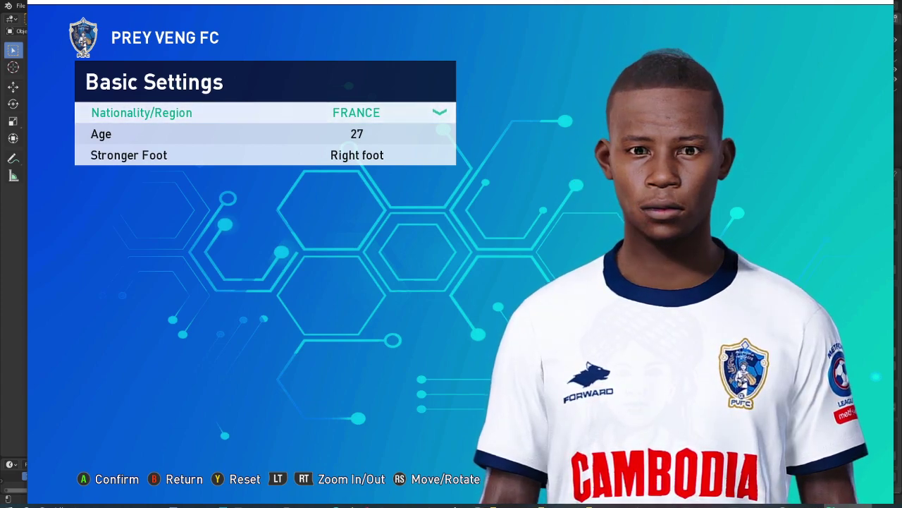
{"action": "key", "text": "Escape"}
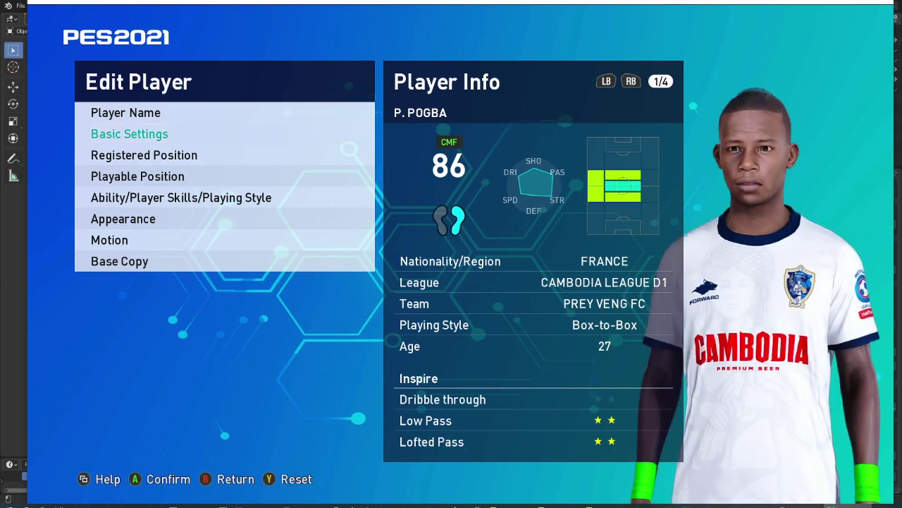
{"action": "key", "text": "Down"}
{"action": "key", "text": "Down"}
{"action": "key", "text": "Down"}
{"action": "key", "text": "Down"}
{"action": "key", "text": "Return"}
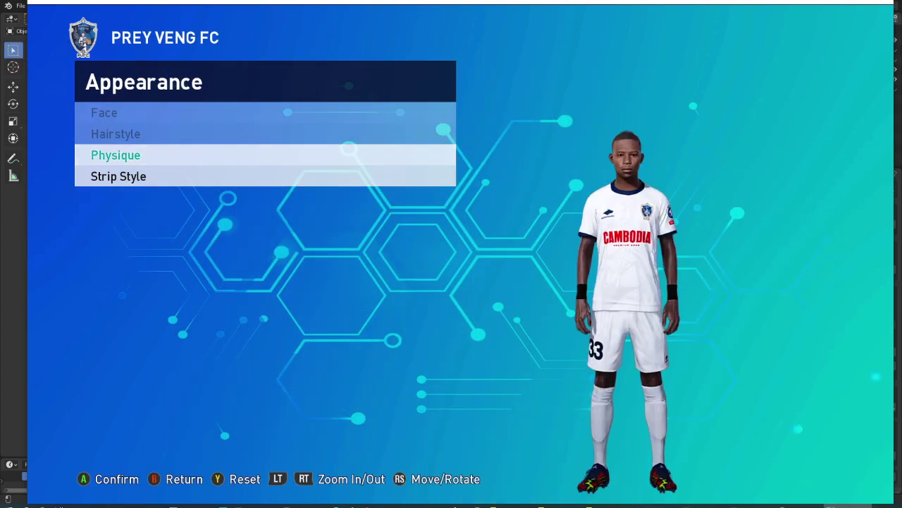
{"action": "key", "text": "Return"}
- Widen Shoulder Width from -7 to -5
{"action": "key", "text": "Down"}
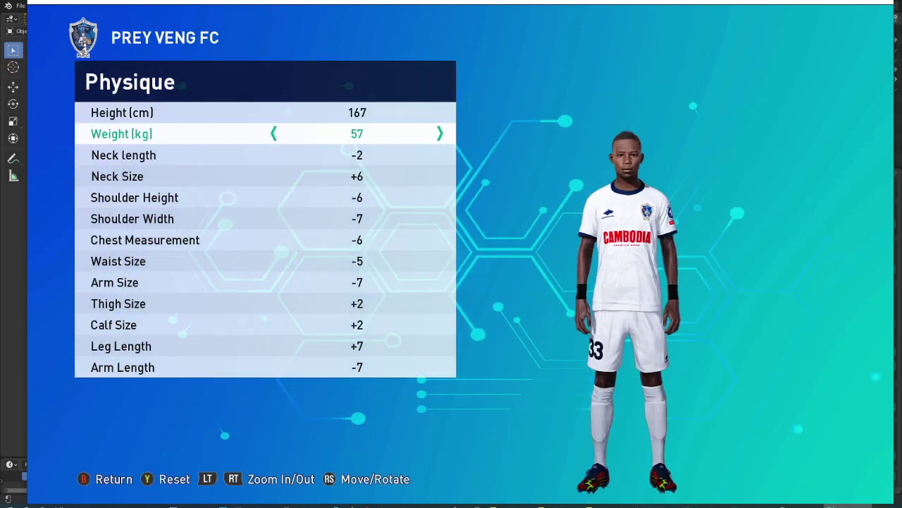
{"action": "key", "text": "Down"}
{"action": "key", "text": "Down"}
{"action": "key", "text": "Down"}
{"action": "key", "text": "Down"}
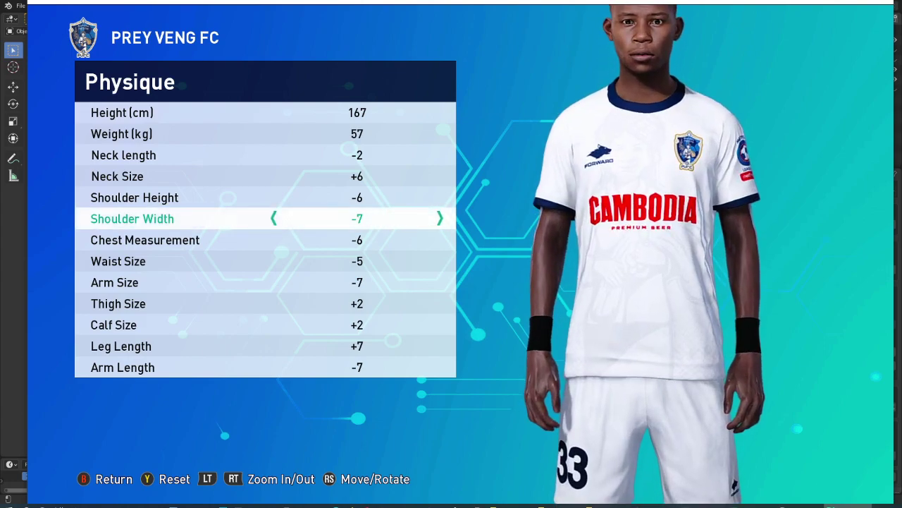
{"action": "key", "text": "Up"}
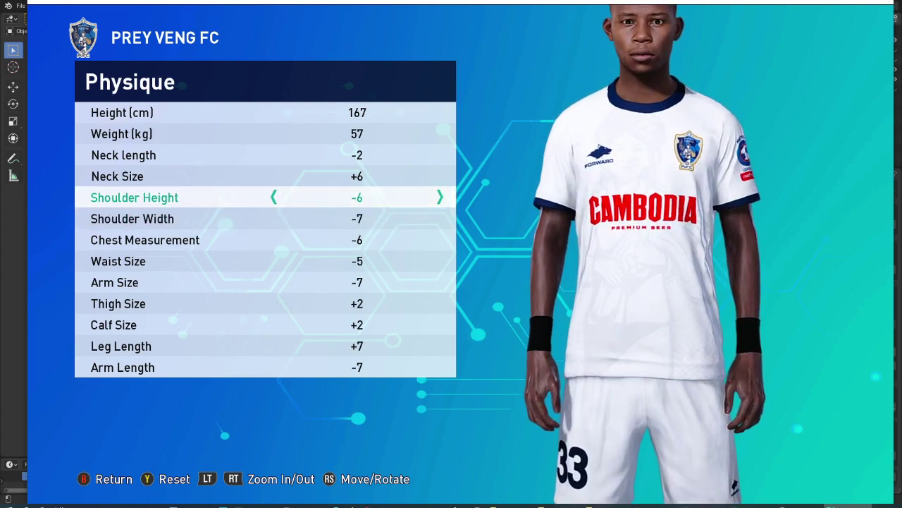
{"action": "key", "text": "Up"}
{"action": "key", "text": "Down"}
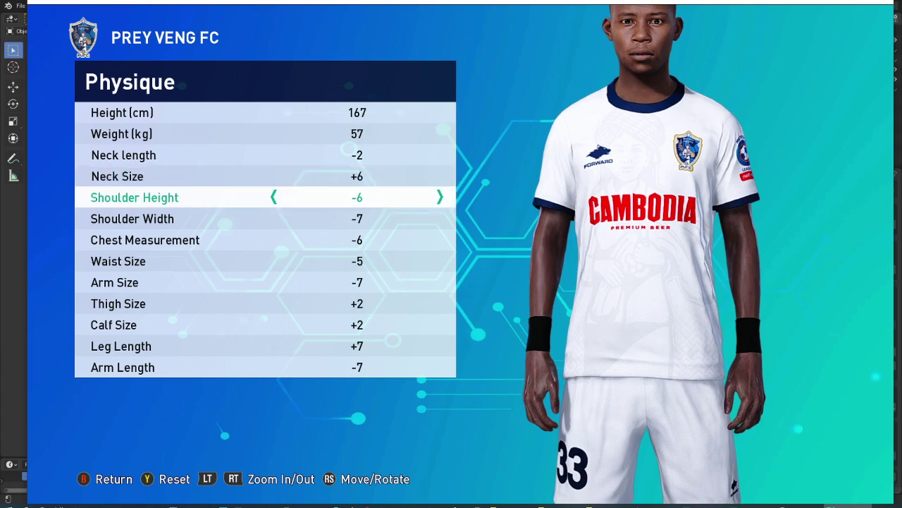
{"action": "key", "text": "Down"}
{"action": "key", "text": "Right"}
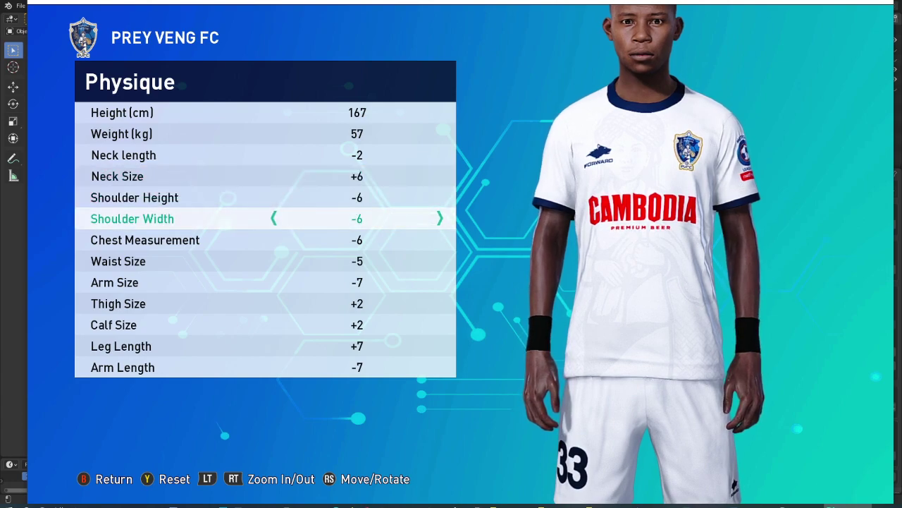
{"action": "key", "text": "Right"}
- Try other chest and neck values, leaving chest at -6 and neck at +6
{"action": "key", "text": "Up"}
{"action": "key", "text": "Down"}
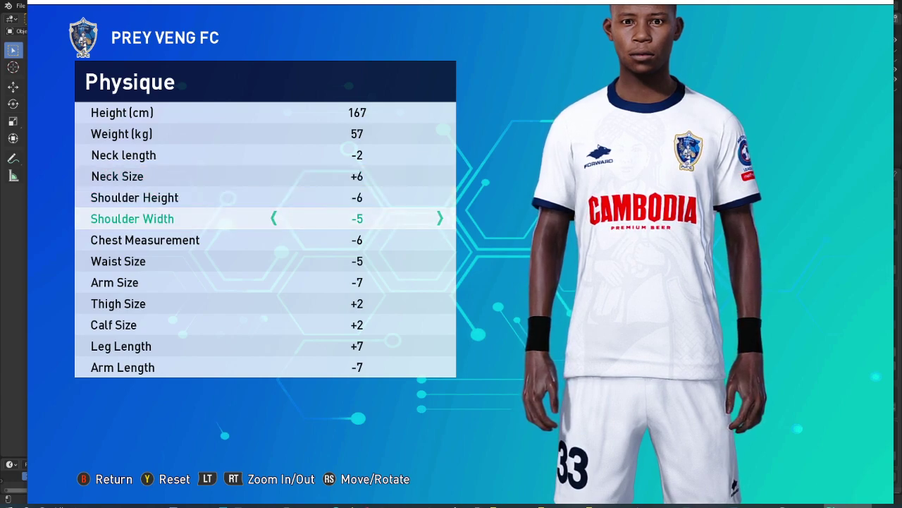
{"action": "key", "text": "Down"}
{"action": "key", "text": "Left"}
{"action": "key", "text": "Right"}
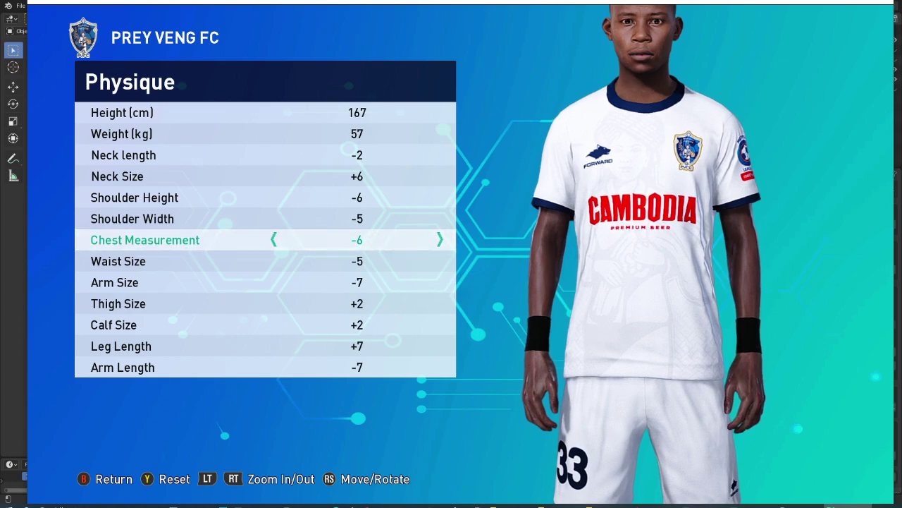
{"action": "key", "text": "Right"}
{"action": "key", "text": "Left"}
{"action": "key", "text": "Up"}
{"action": "key", "text": "Up"}
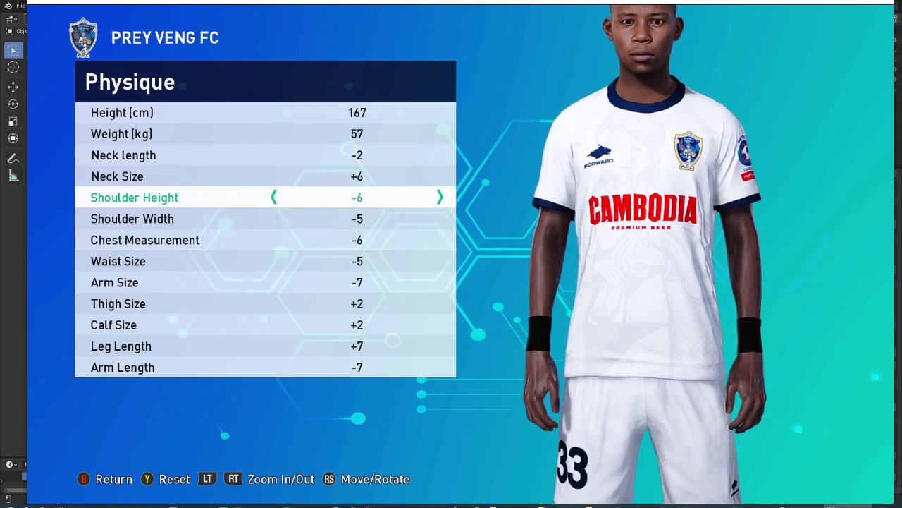
{"action": "key", "text": "Up"}
{"action": "key", "text": "Right"}
{"action": "key", "text": "Left"}
- Raise Shoulder Height and go back to player editing
{"action": "key", "text": "Down"}
{"action": "key", "text": "Right"}
{"action": "key", "text": "Right"}
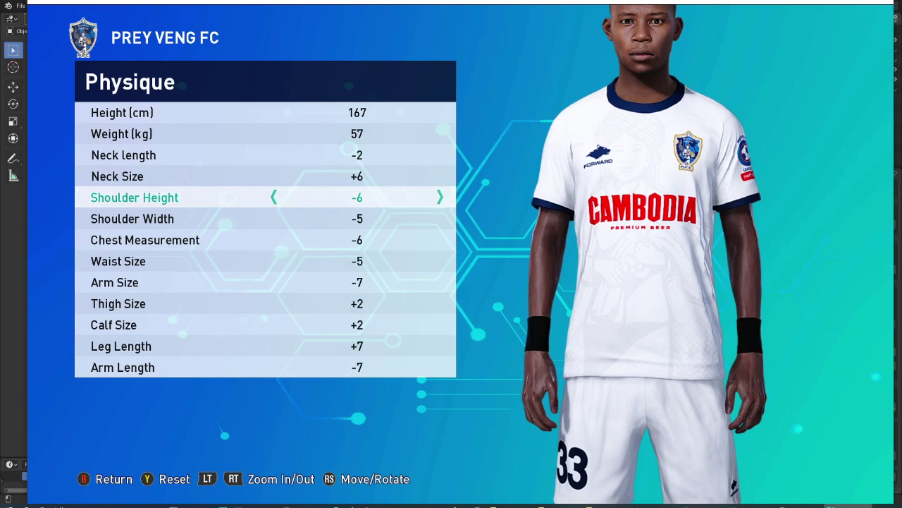
{"action": "key", "text": "Left"}
{"action": "key", "text": "Right"}
{"action": "key", "text": "Right"}
{"action": "key", "text": "Right"}
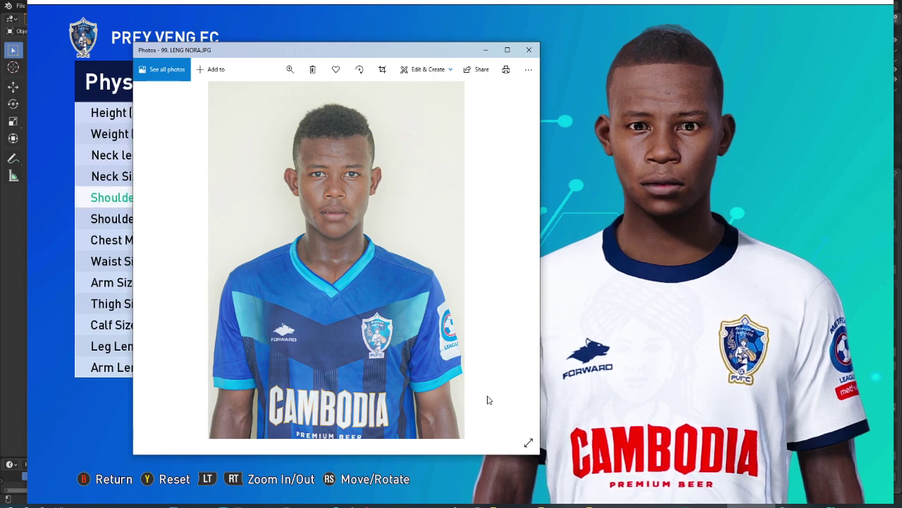
{"action": "key", "text": "Escape"}
{"action": "key", "text": "Escape"}
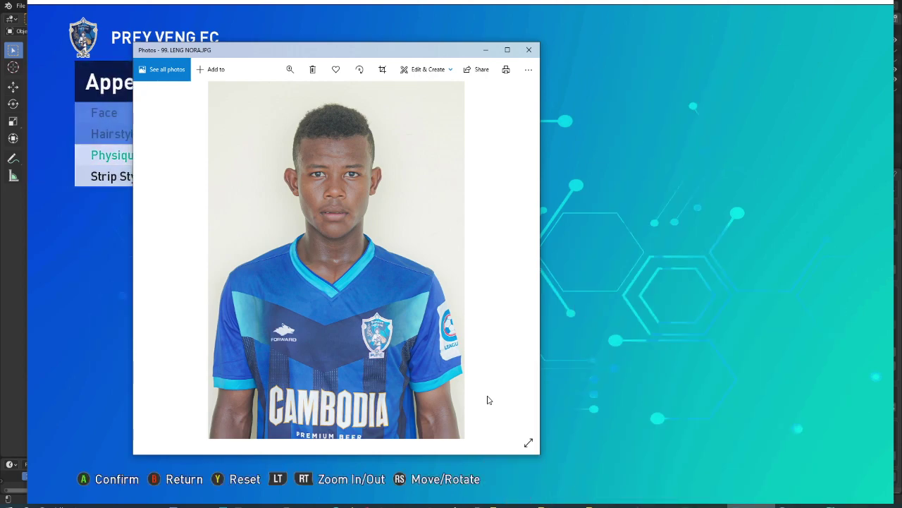